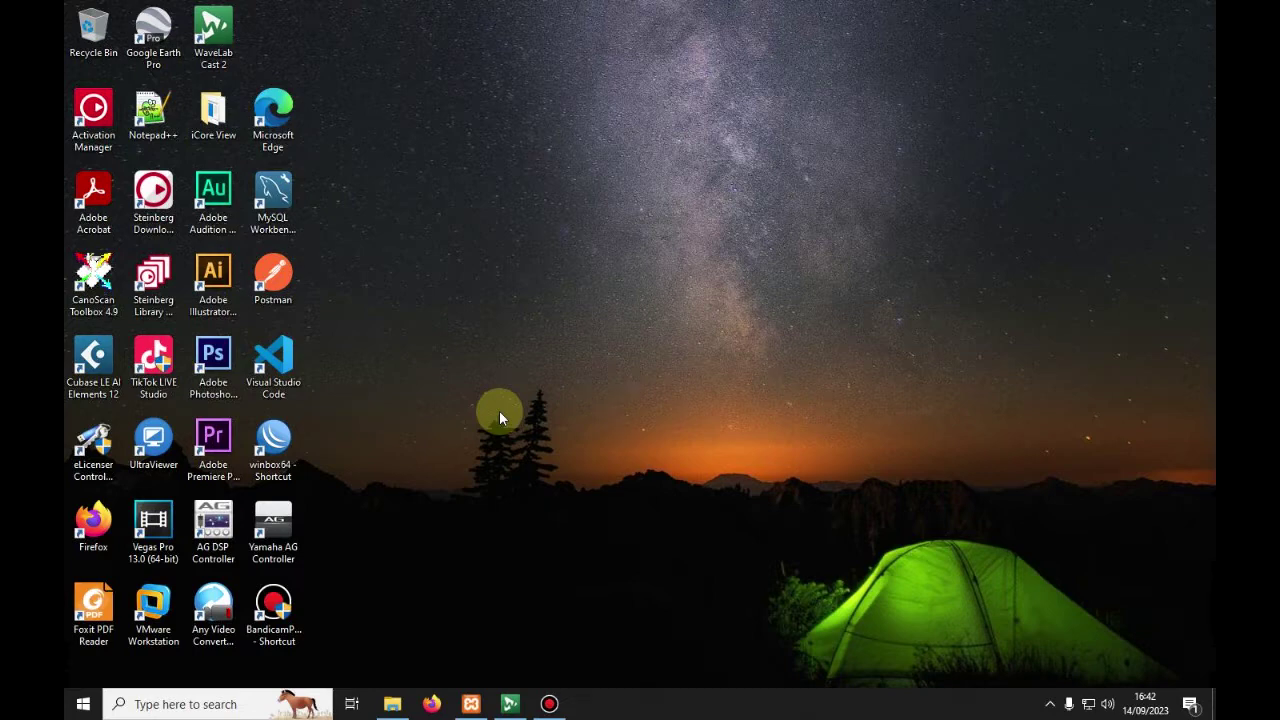
Step: Restore the XAMPP Control Panel from the taskbar, then launch Firefox on a new tab
{"action": "left_click", "coordinate": [471, 704]}
{"action": "left_click", "coordinate": [431, 704]}
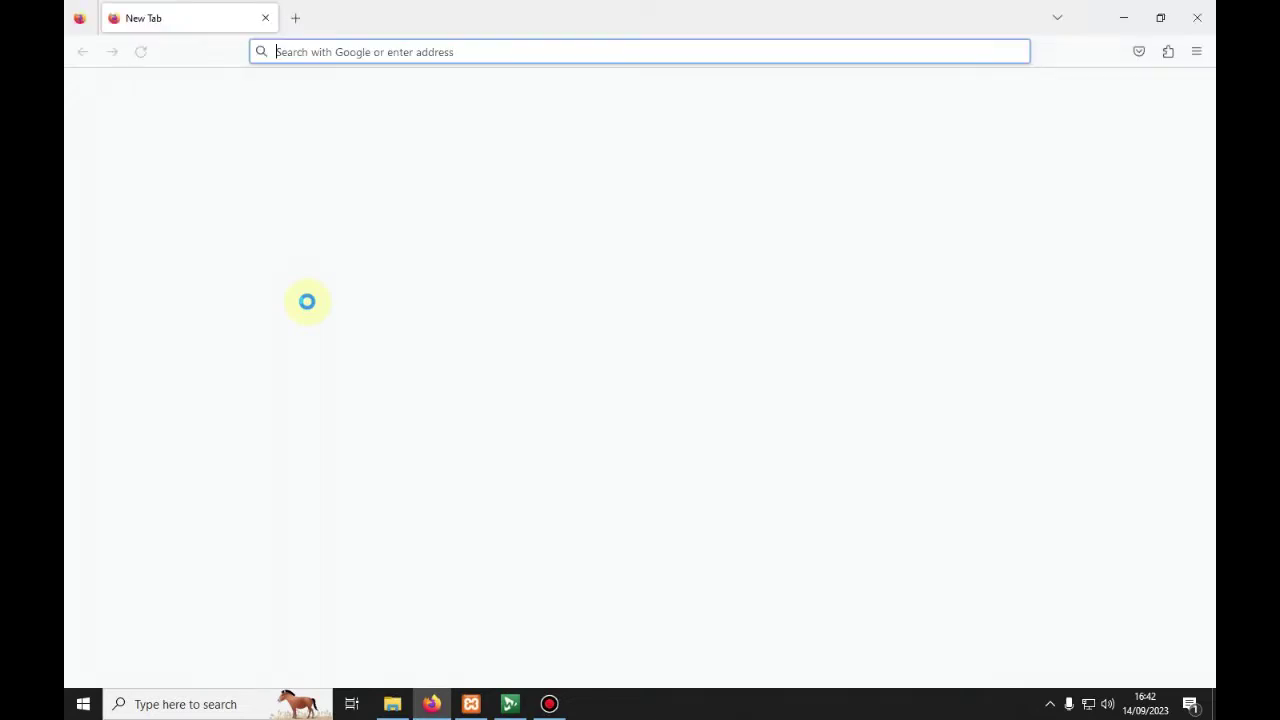
Step: Search Google for 'xampp' and open the apachefriends.org Download XAMPP result
{"action": "left_click", "coordinate": [320, 51]}
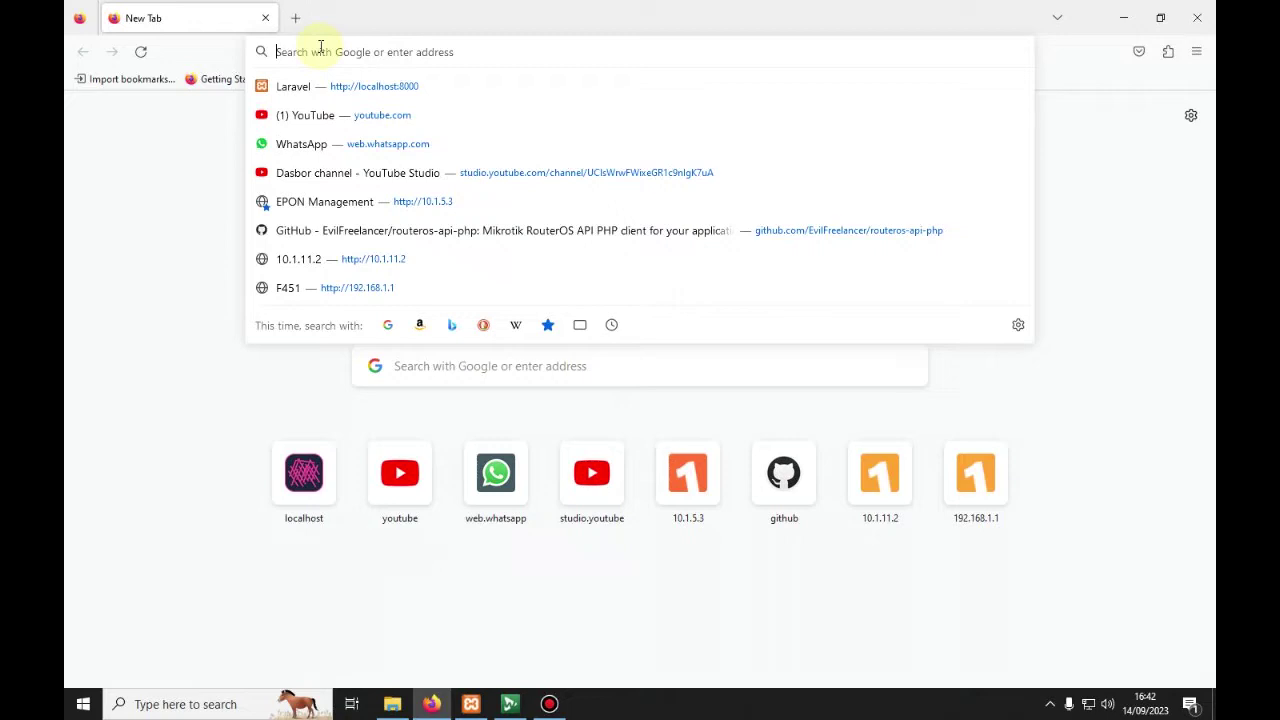
{"action": "type", "text": "xampp"}
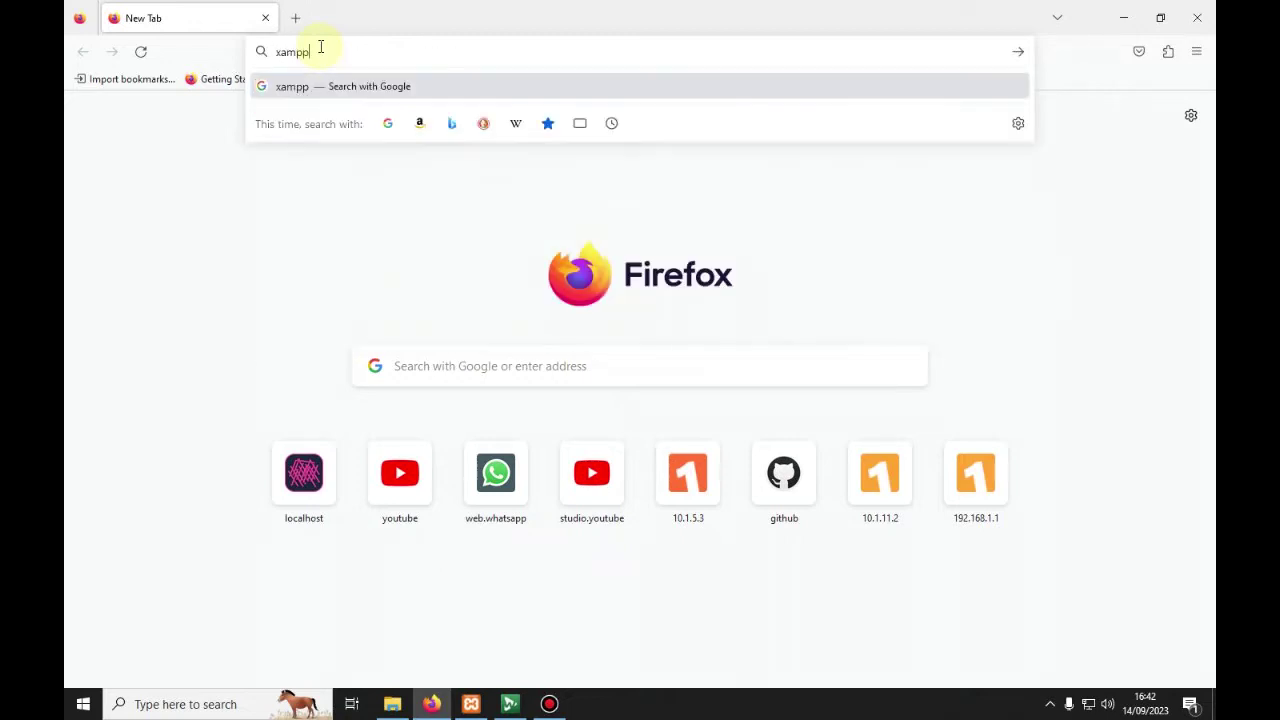
{"action": "key", "text": "Return"}
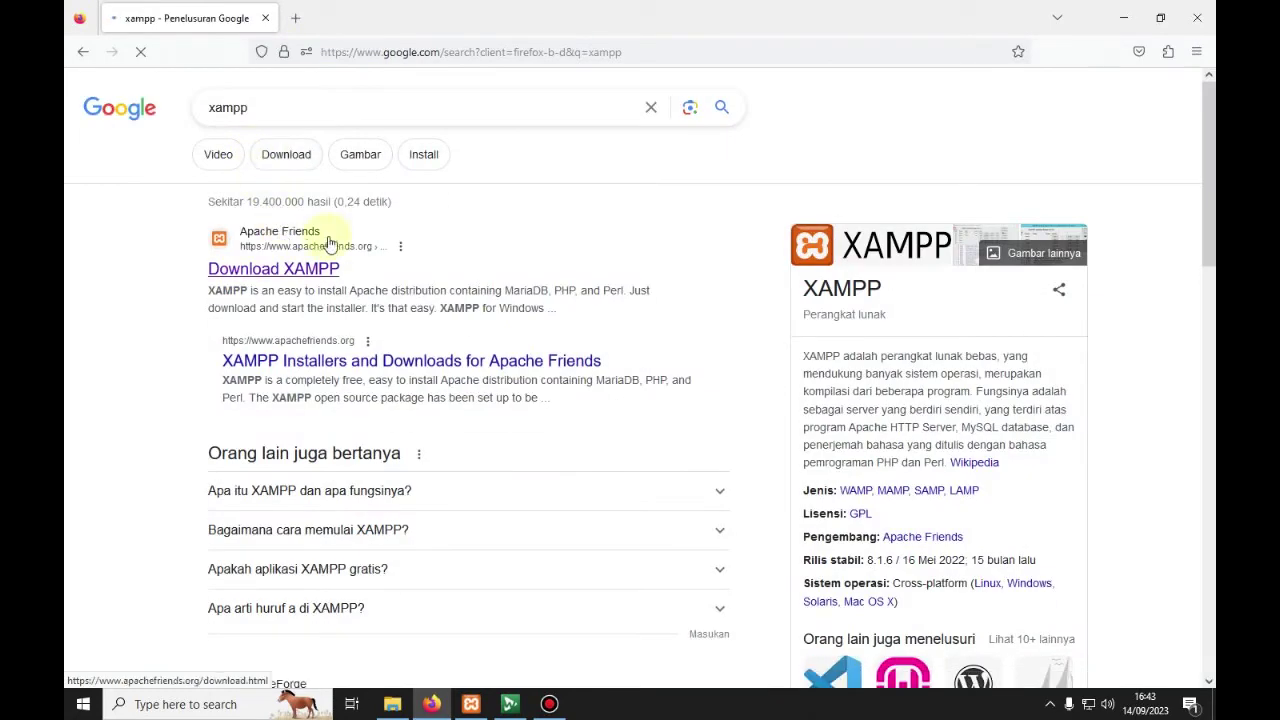
{"action": "left_click", "coordinate": [322, 272]}
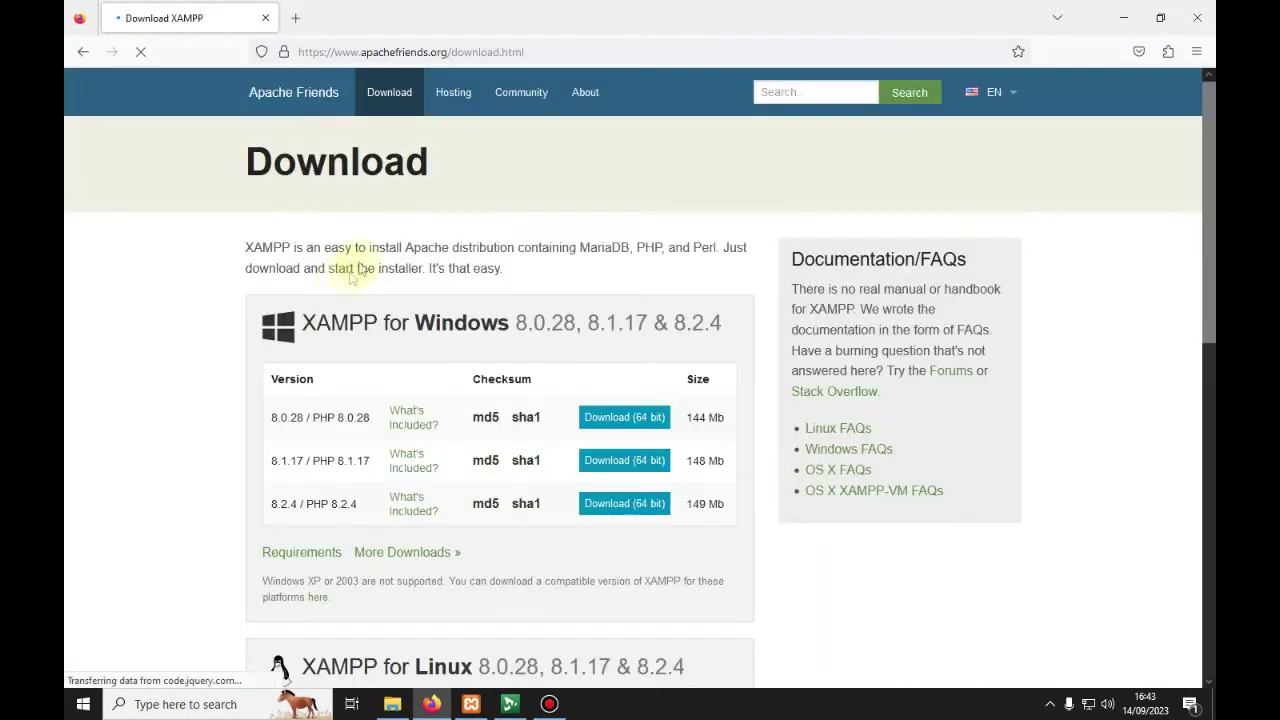
Step: Review the XAMPP for Windows versions 8.0.28, 8.1.17 and 8.2.4, then minimize Firefox
{"action": "scroll", "coordinate": [340, 285], "scroll_direction": "down", "scroll_amount": 2}
{"action": "scroll", "coordinate": [338, 316], "scroll_direction": "down", "scroll_amount": 3}
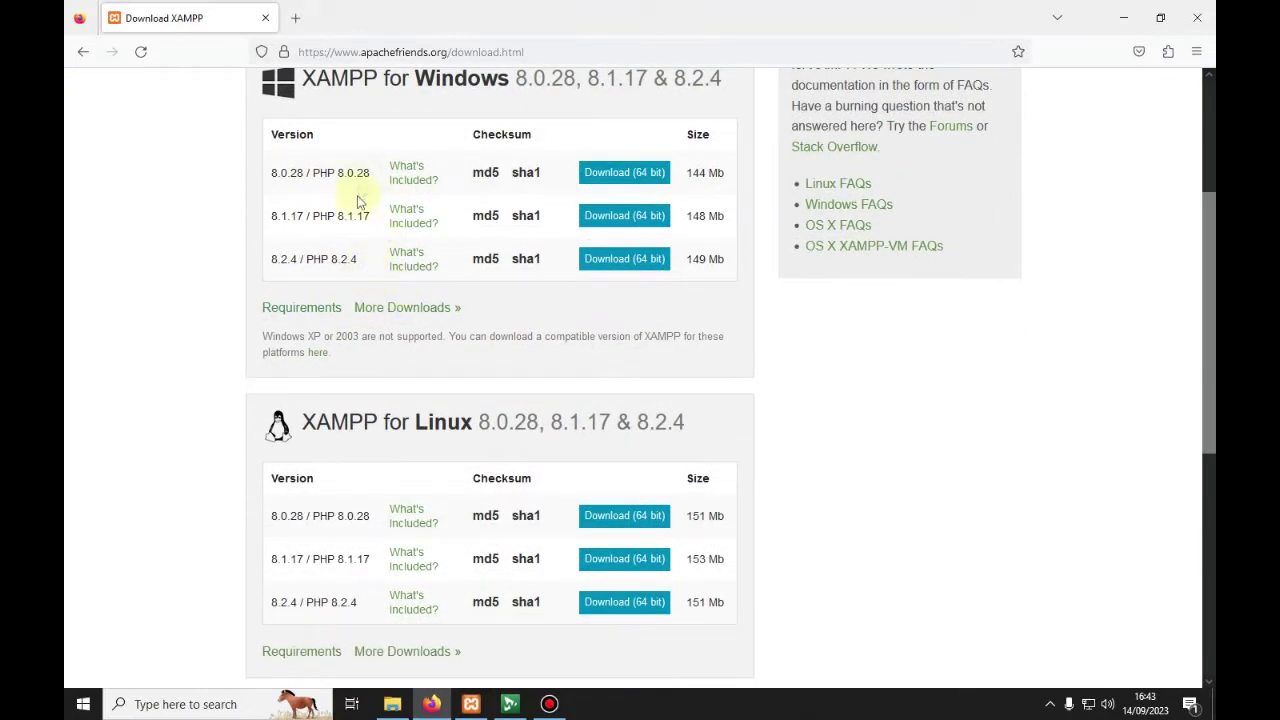
{"action": "scroll", "coordinate": [410, 375], "scroll_direction": "down", "scroll_amount": 3}
{"action": "scroll", "coordinate": [400, 394], "scroll_direction": "up", "scroll_amount": 4}
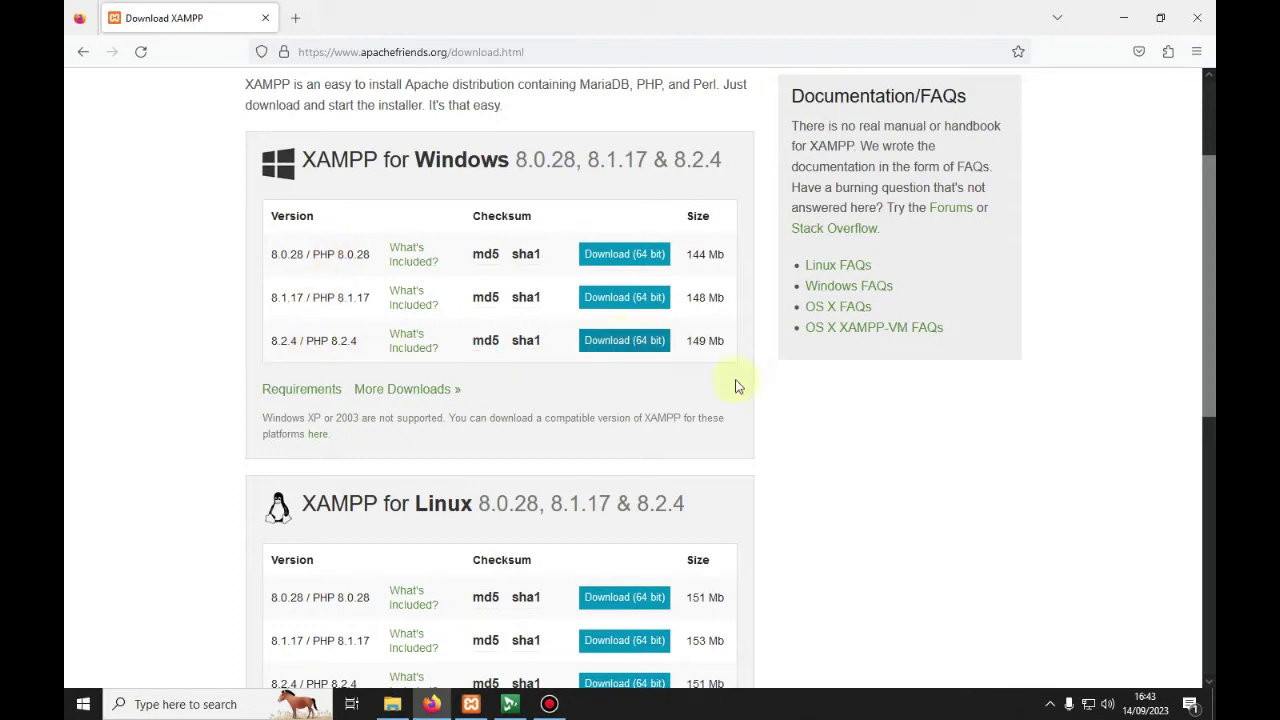
{"action": "left_click", "coordinate": [857, 414]}
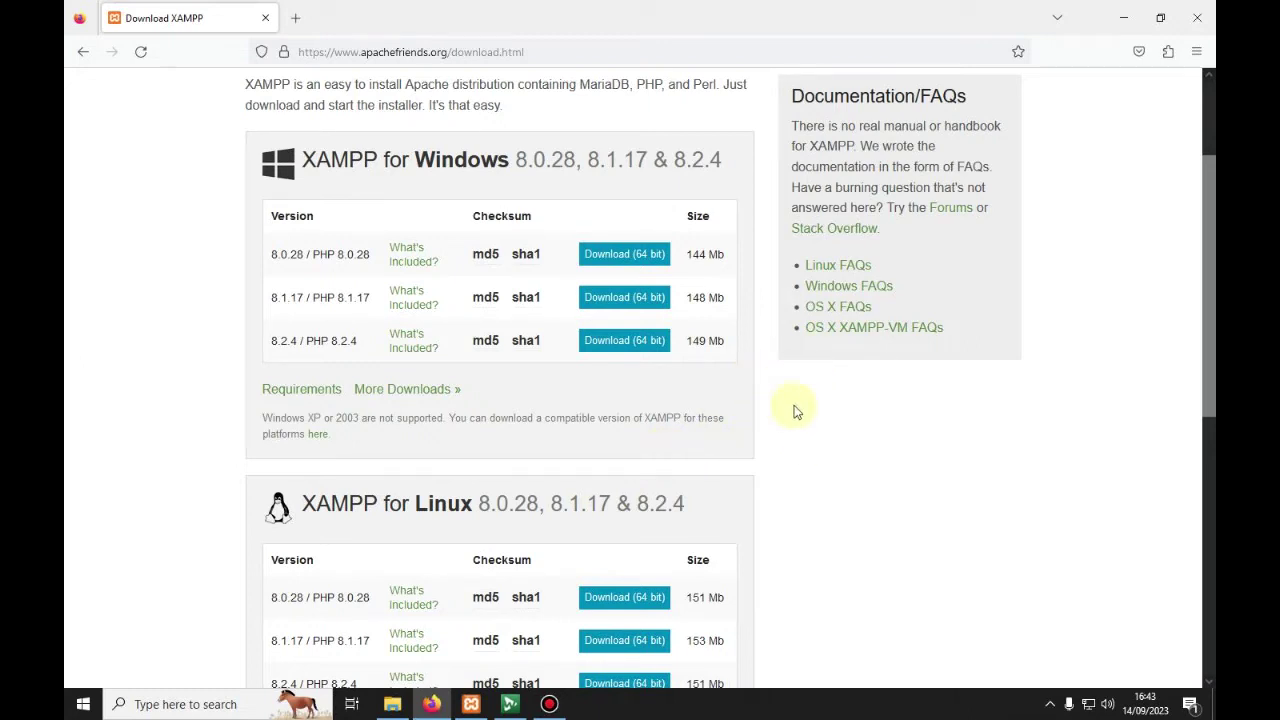
{"action": "left_click", "coordinate": [1121, 12]}
Step: Move the XAMPP Control Panel toward the desktop centre and refresh the desktop
{"action": "left_click_drag", "start_coordinate": [270, 12], "coordinate": [550, 46]}
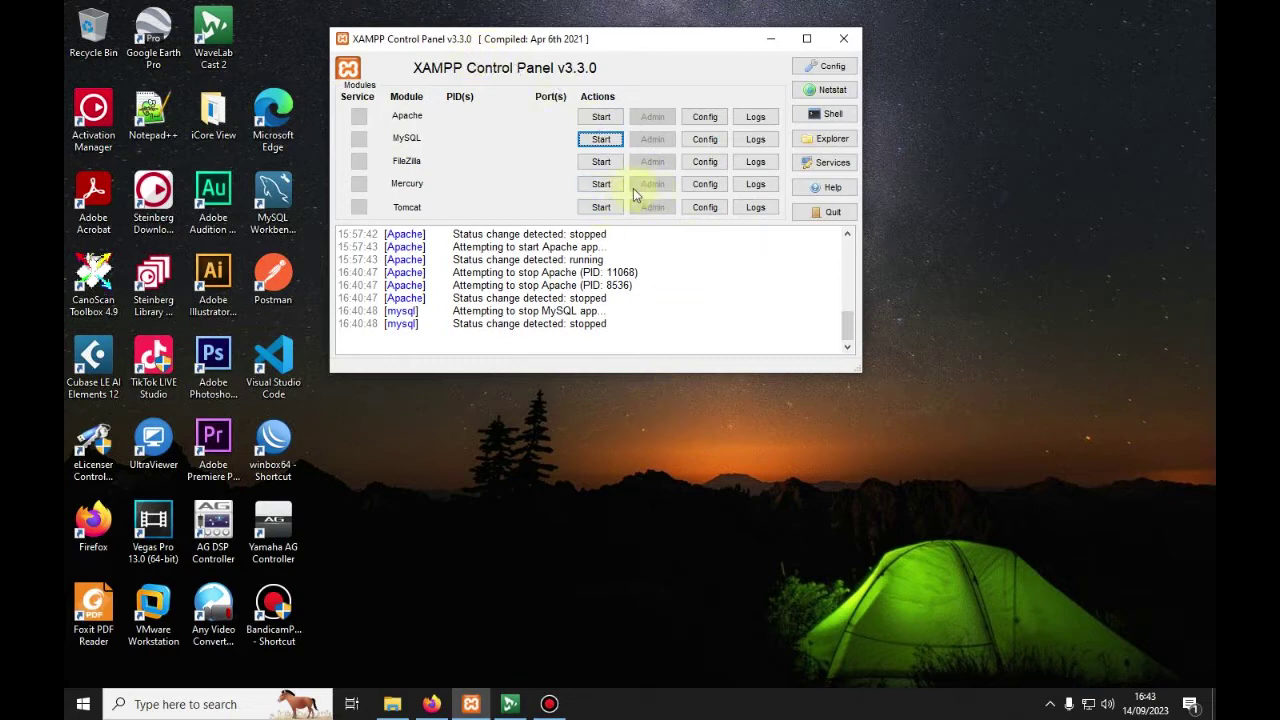
{"action": "right_click", "coordinate": [562, 424]}
{"action": "left_click", "coordinate": [630, 472]}
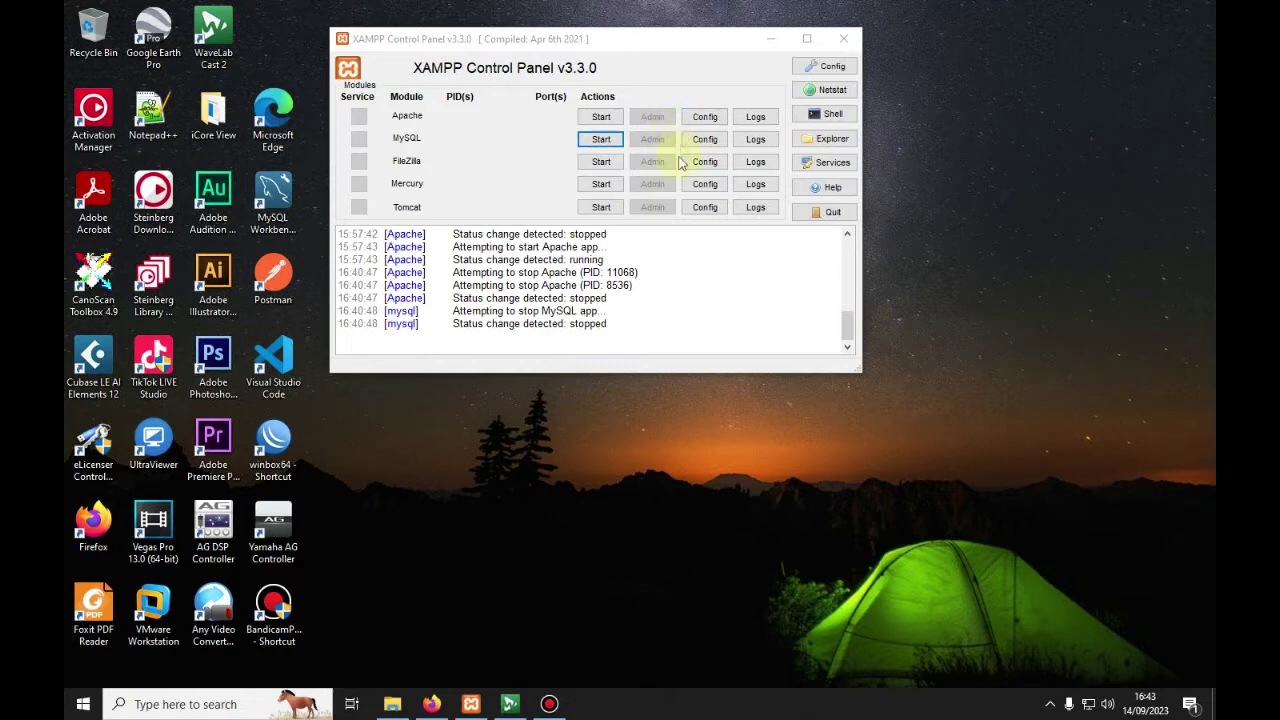
Step: Open and dismiss Apache's Config file list, then refresh the desktop again
{"action": "left_click", "coordinate": [705, 117]}
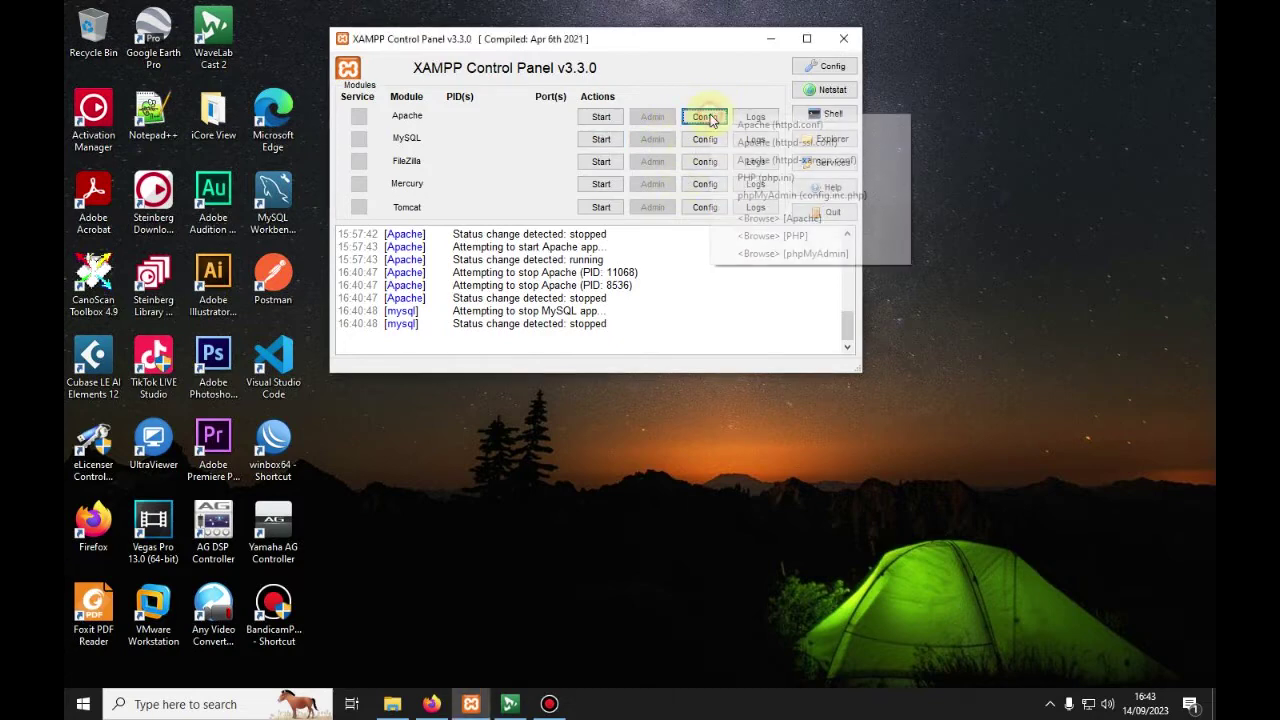
{"action": "left_click", "coordinate": [969, 262]}
{"action": "right_click", "coordinate": [956, 237]}
{"action": "left_click", "coordinate": [955, 250]}
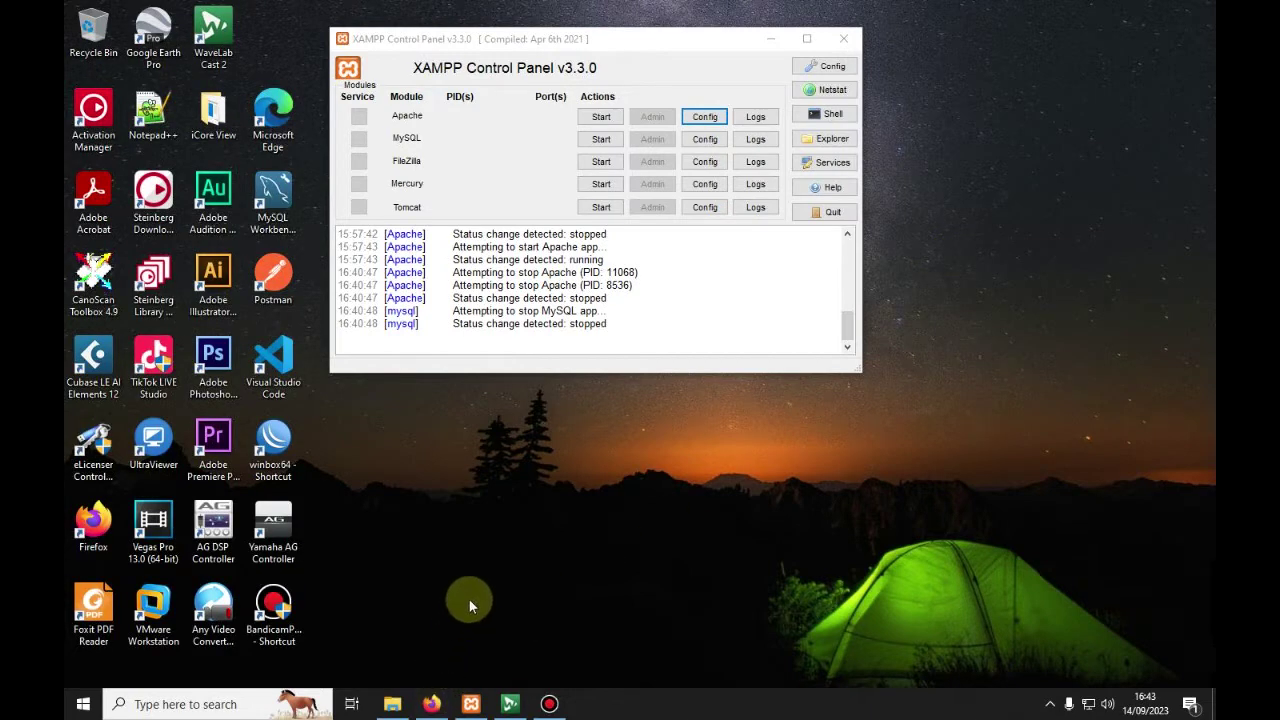
Step: Restore and re-minimize Firefox, then open File Explorer on the GriyaNet (E:) drive
{"action": "left_click", "coordinate": [431, 704]}
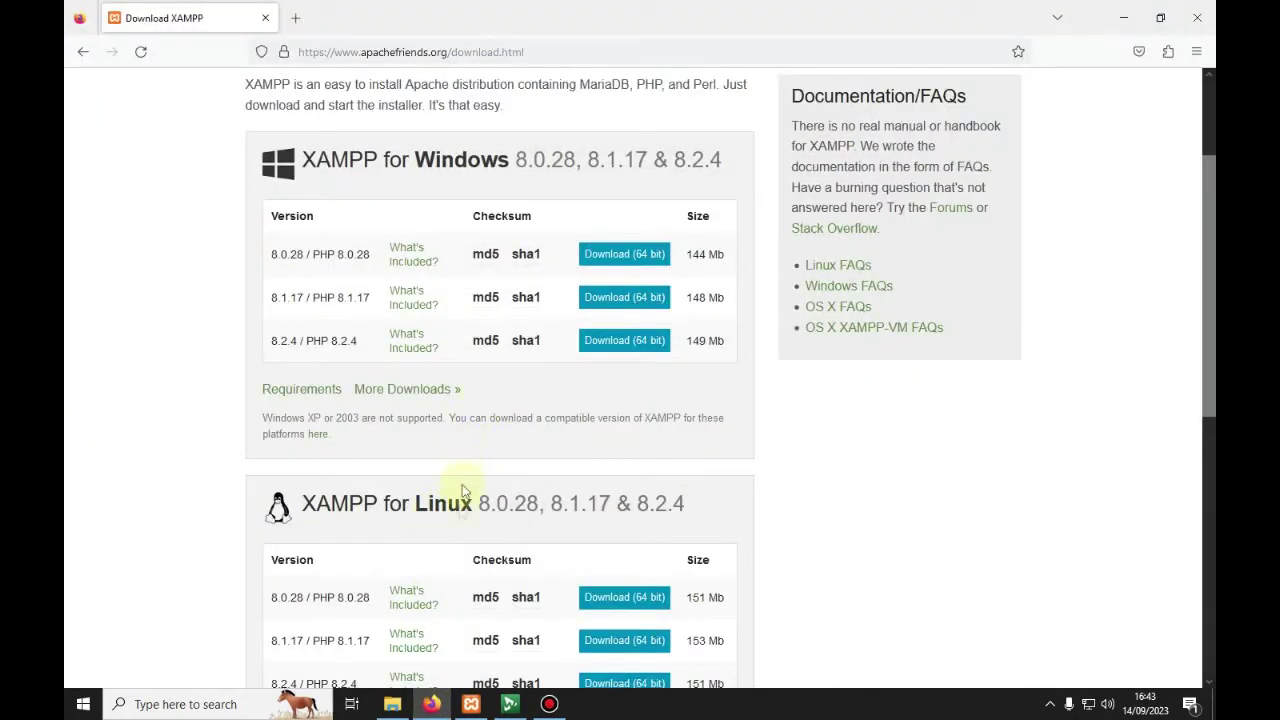
{"action": "left_click", "coordinate": [428, 704]}
{"action": "left_click", "coordinate": [392, 704]}
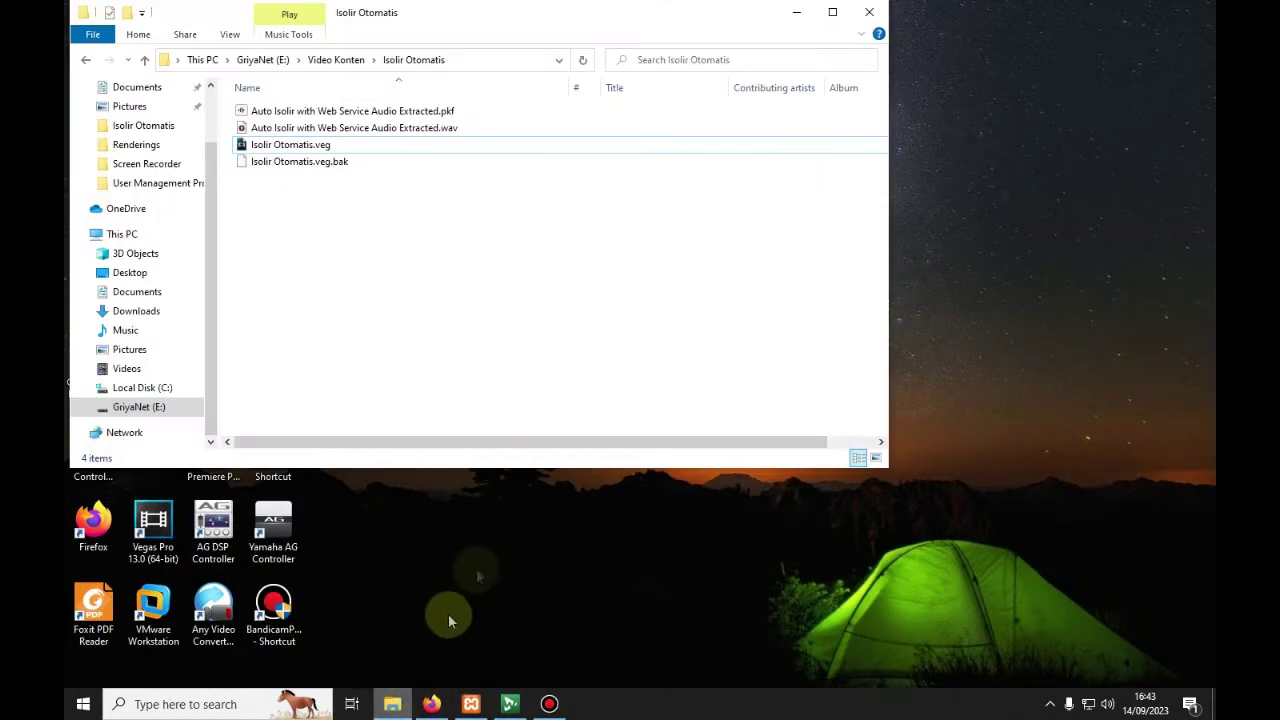
{"action": "left_click", "coordinate": [202, 59]}
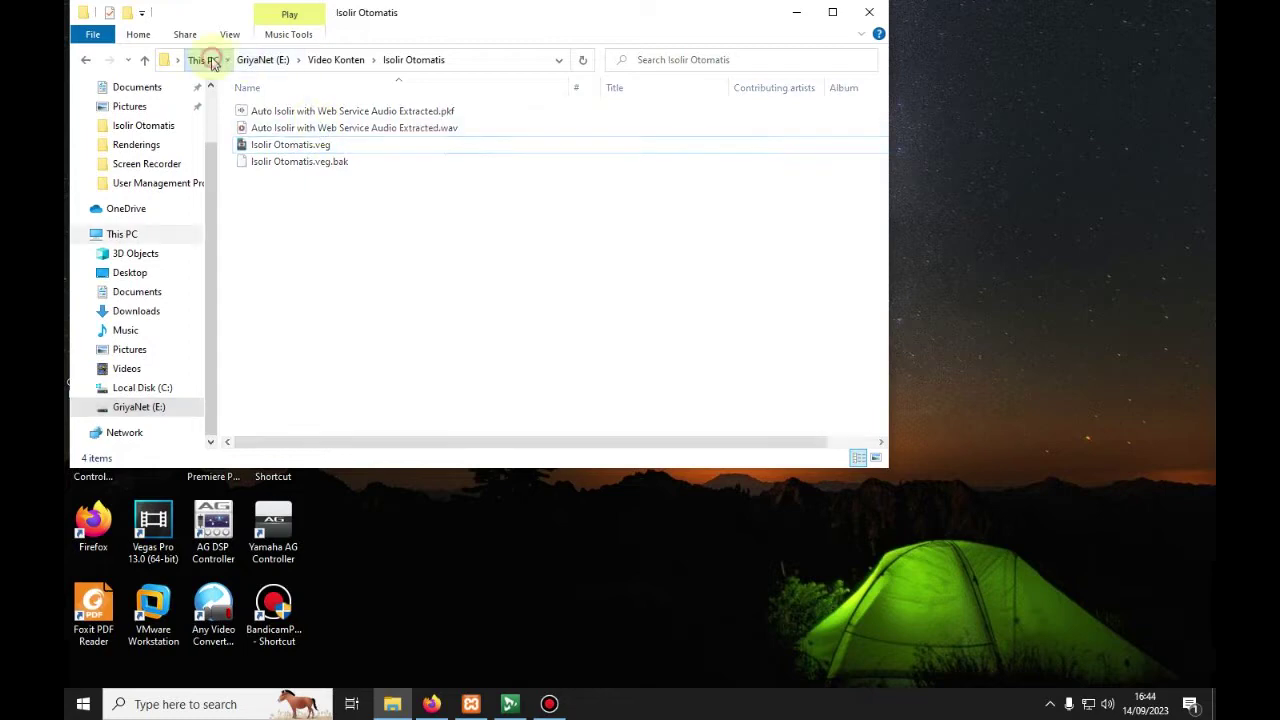
{"action": "double_click", "coordinate": [660, 287]}
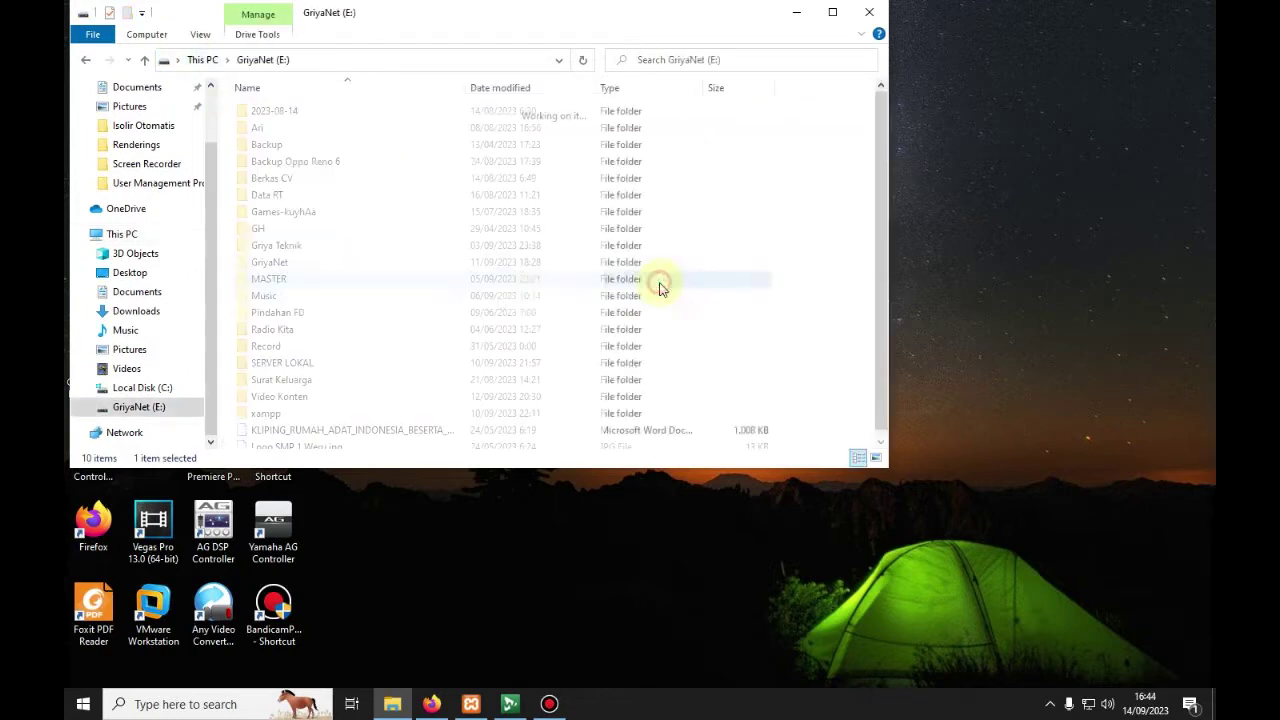
Step: Open the xampp folder and then its htdocs folder
{"action": "double_click", "coordinate": [266, 413]}
{"action": "left_click", "coordinate": [262, 59]}
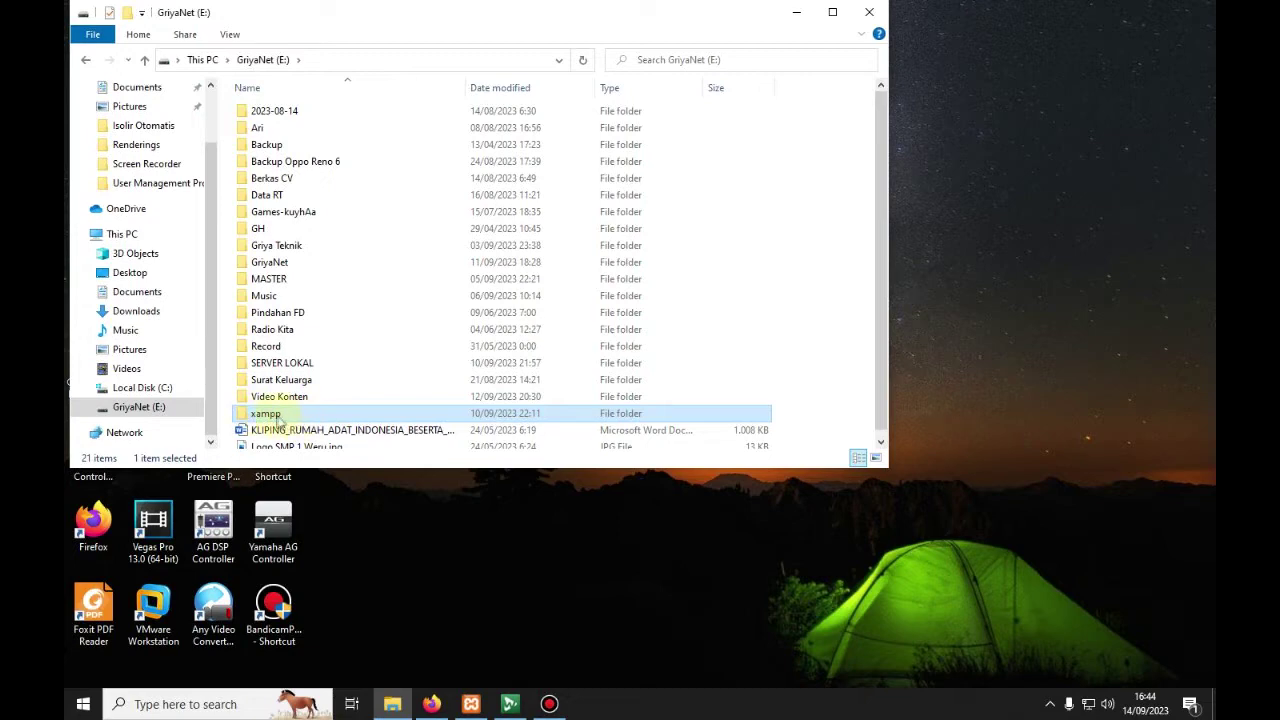
{"action": "double_click", "coordinate": [275, 420]}
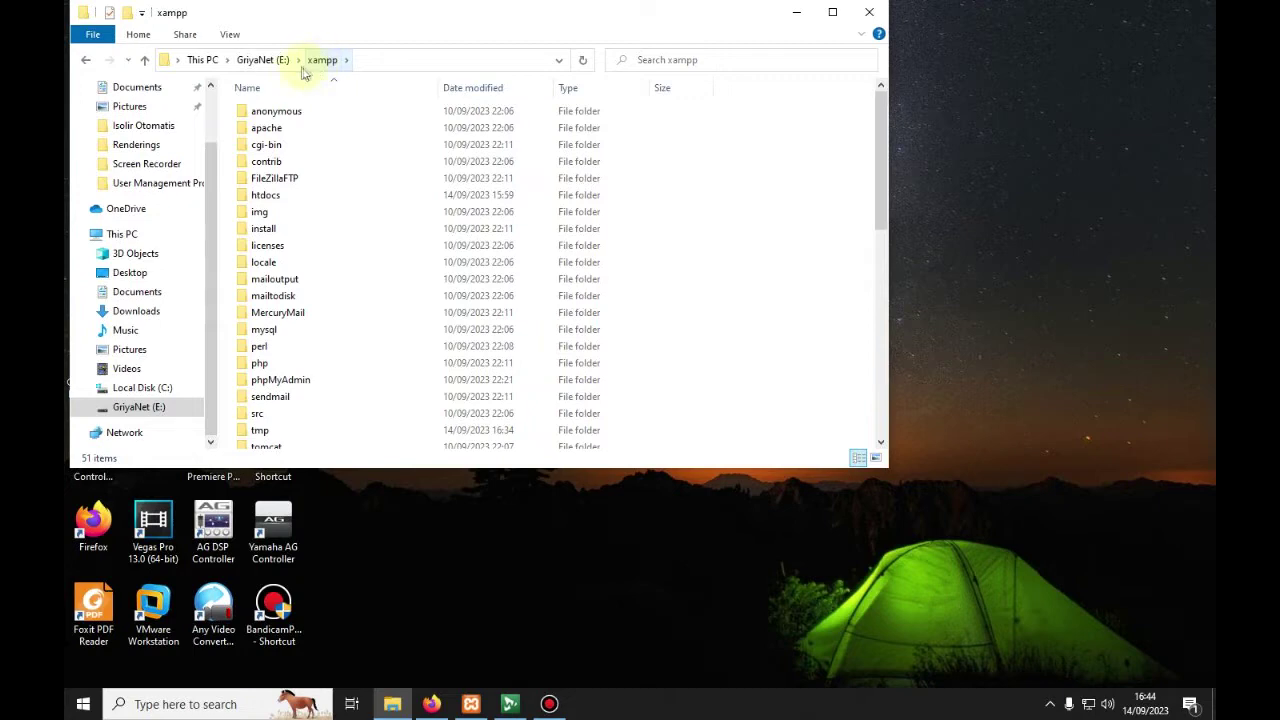
{"action": "left_click", "coordinate": [260, 196]}
{"action": "double_click", "coordinate": [260, 196]}
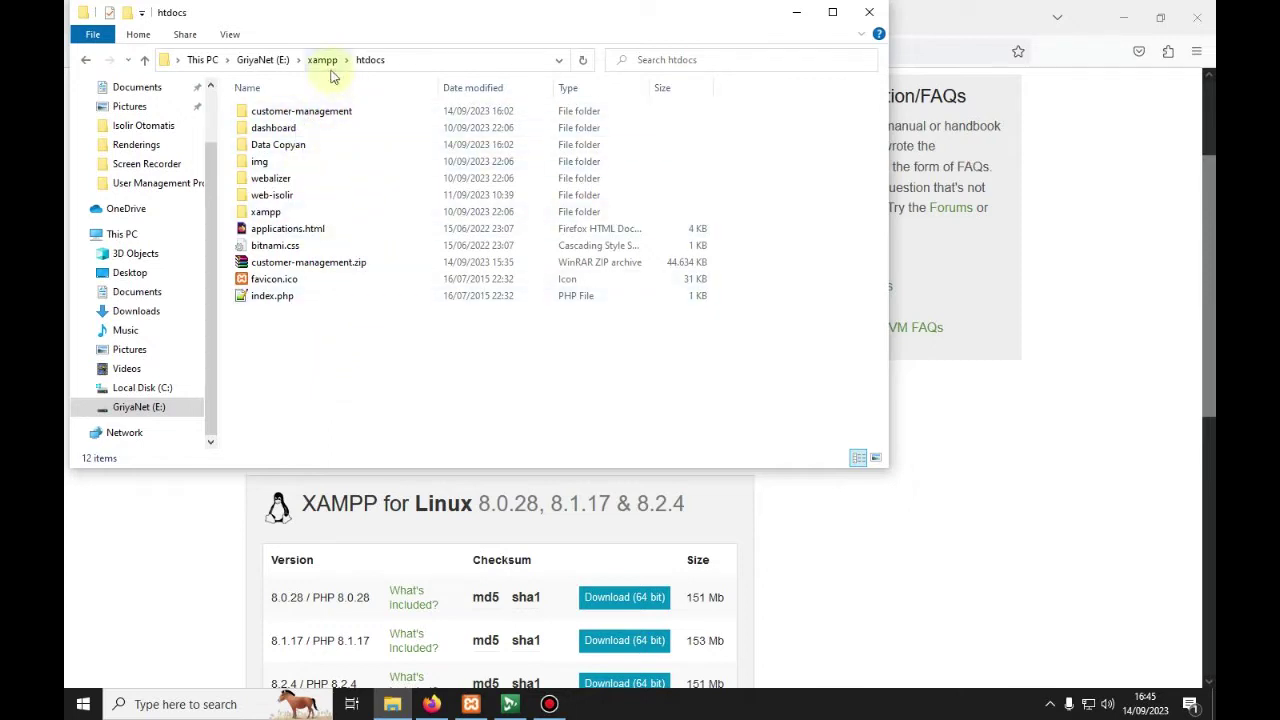
Step: Return to GriyaNet (E:) and reopen E:\xampp\htdocs
{"action": "left_click", "coordinate": [263, 60]}
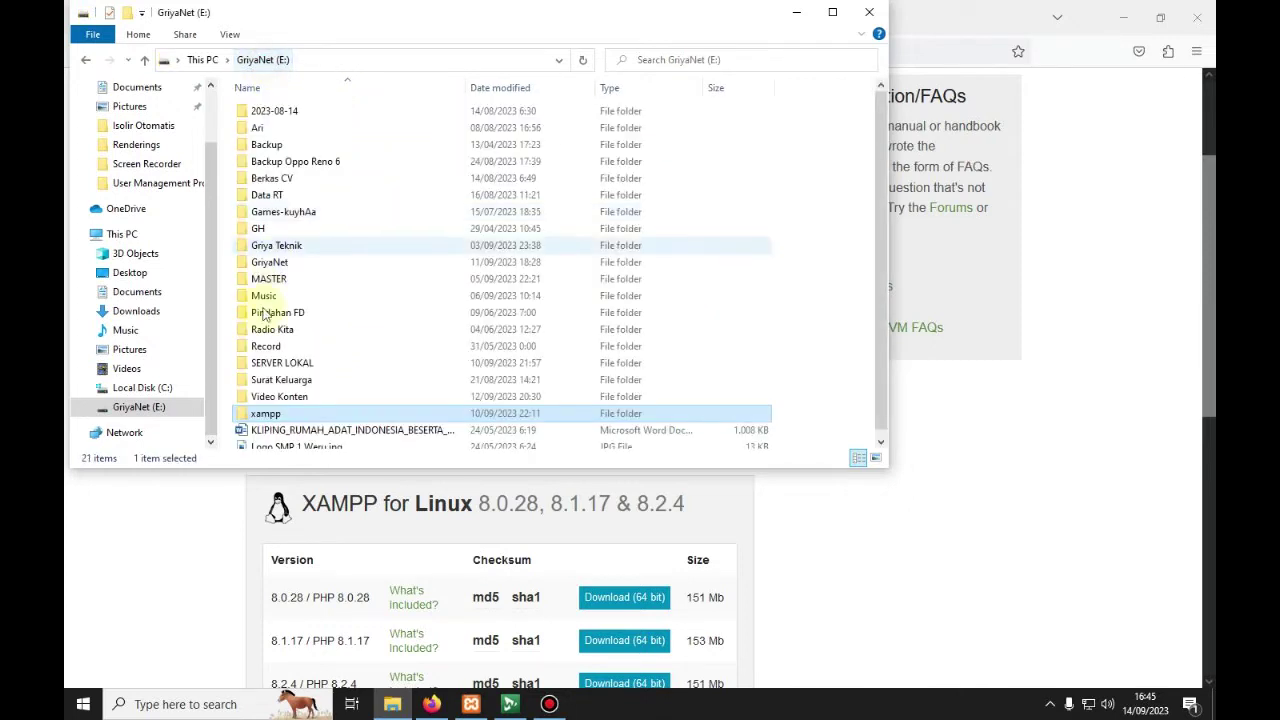
{"action": "double_click", "coordinate": [279, 416]}
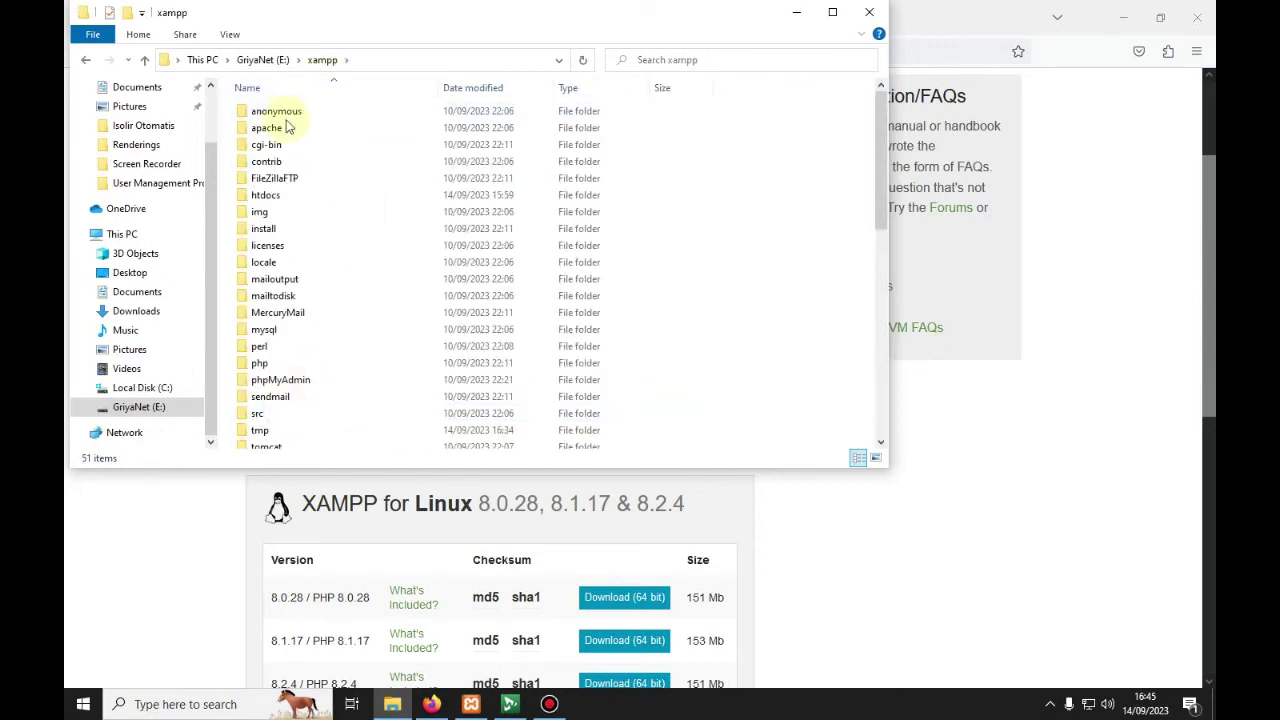
{"action": "left_click", "coordinate": [271, 197]}
{"action": "double_click", "coordinate": [271, 197]}
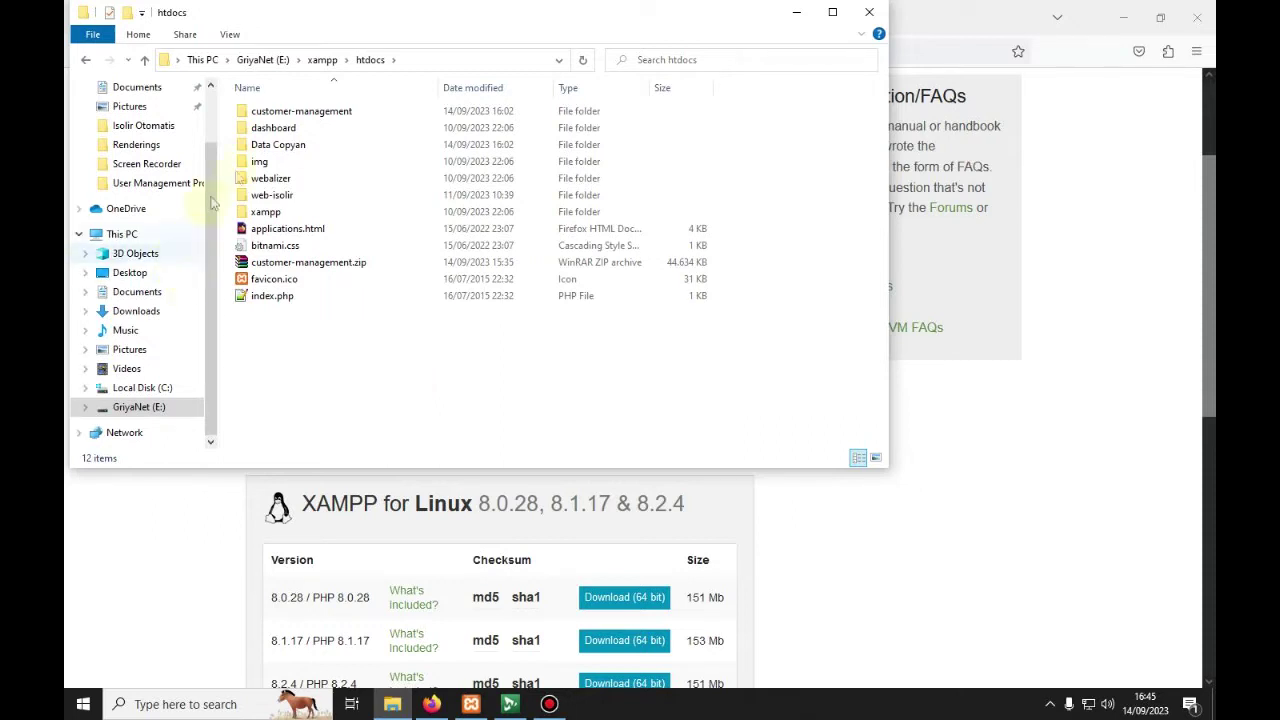
Step: Go up to This PC, look into Local Disk (C:), then reopen GriyaNet (E:)
{"action": "left_click", "coordinate": [262, 60]}
{"action": "left_click", "coordinate": [203, 60]}
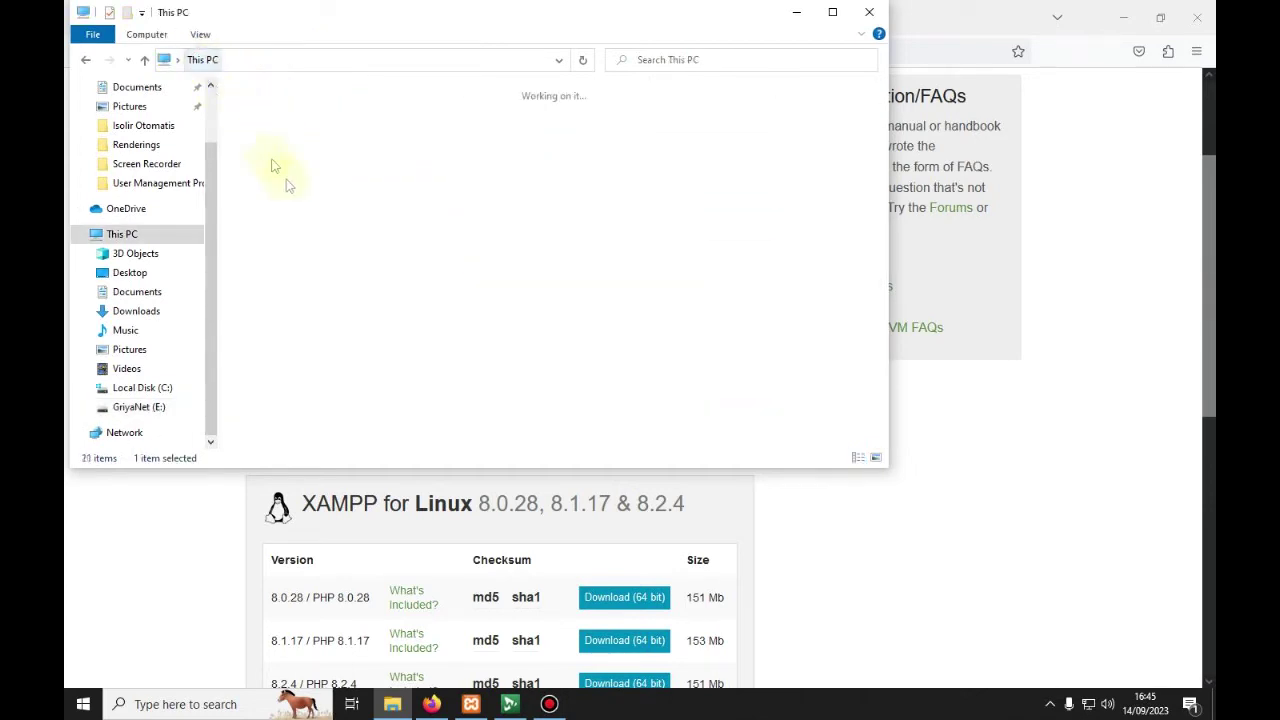
{"action": "left_click", "coordinate": [292, 286]}
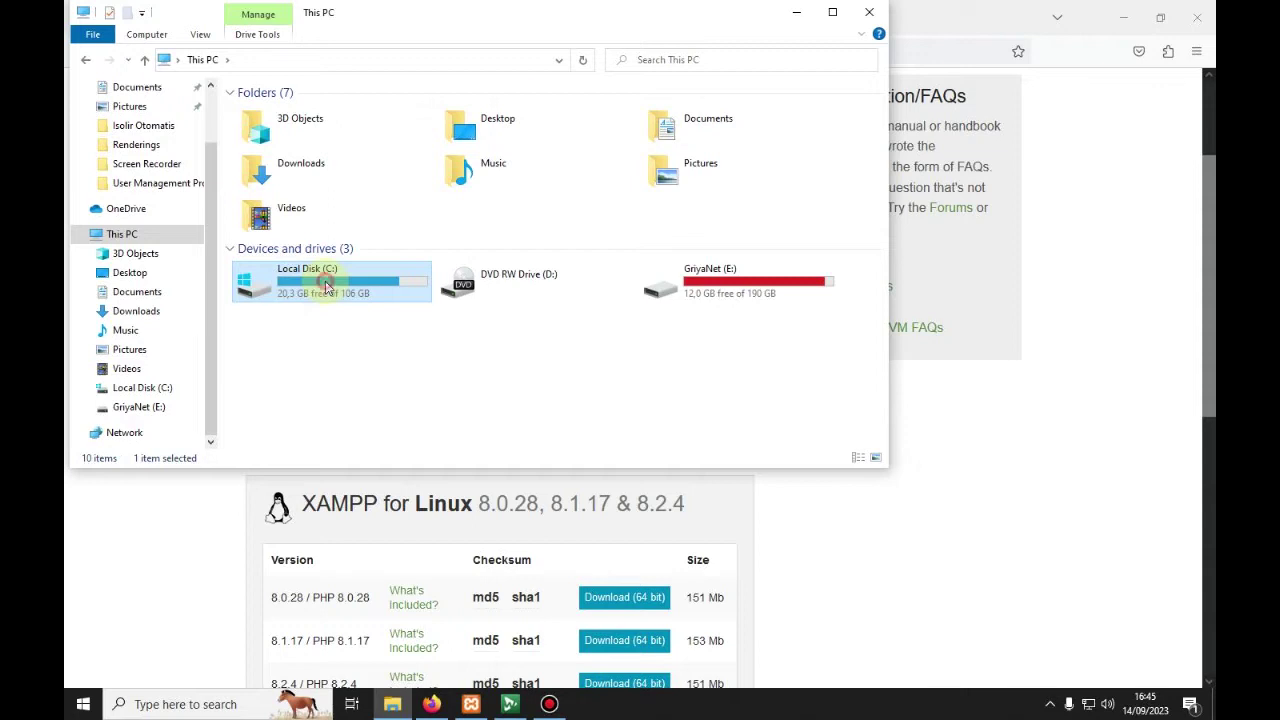
{"action": "double_click", "coordinate": [325, 282]}
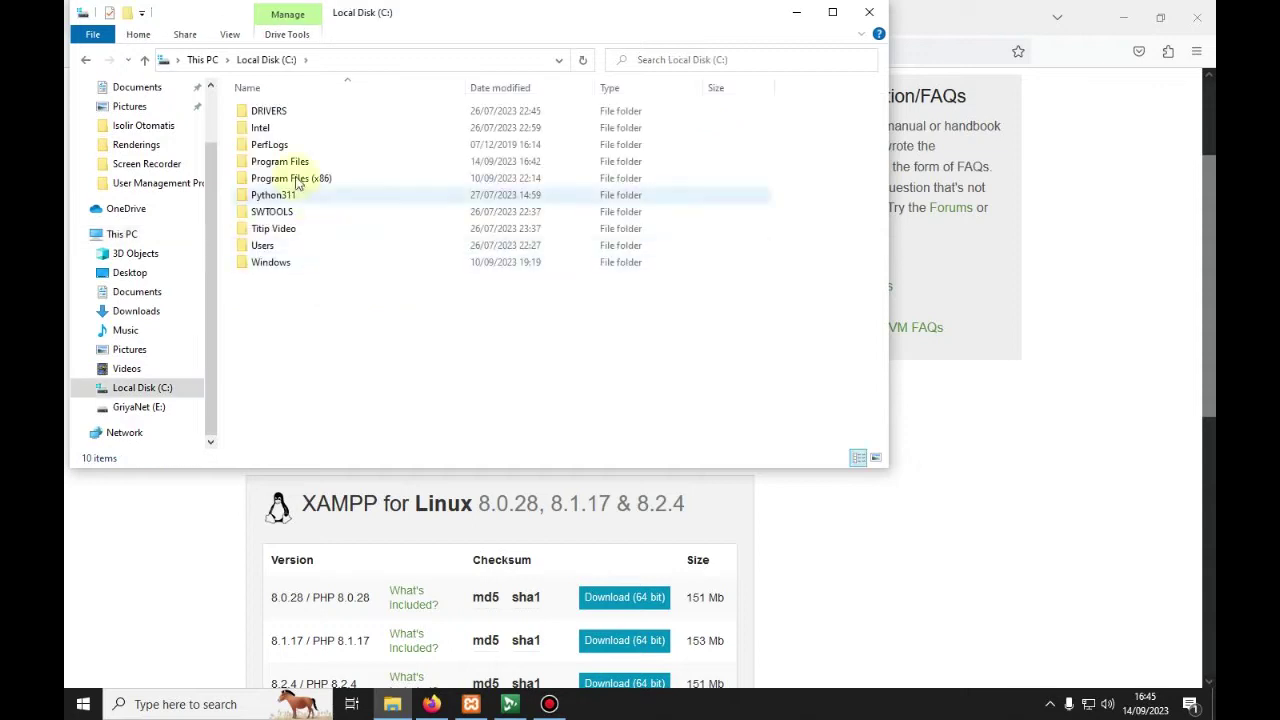
{"action": "left_click", "coordinate": [203, 60]}
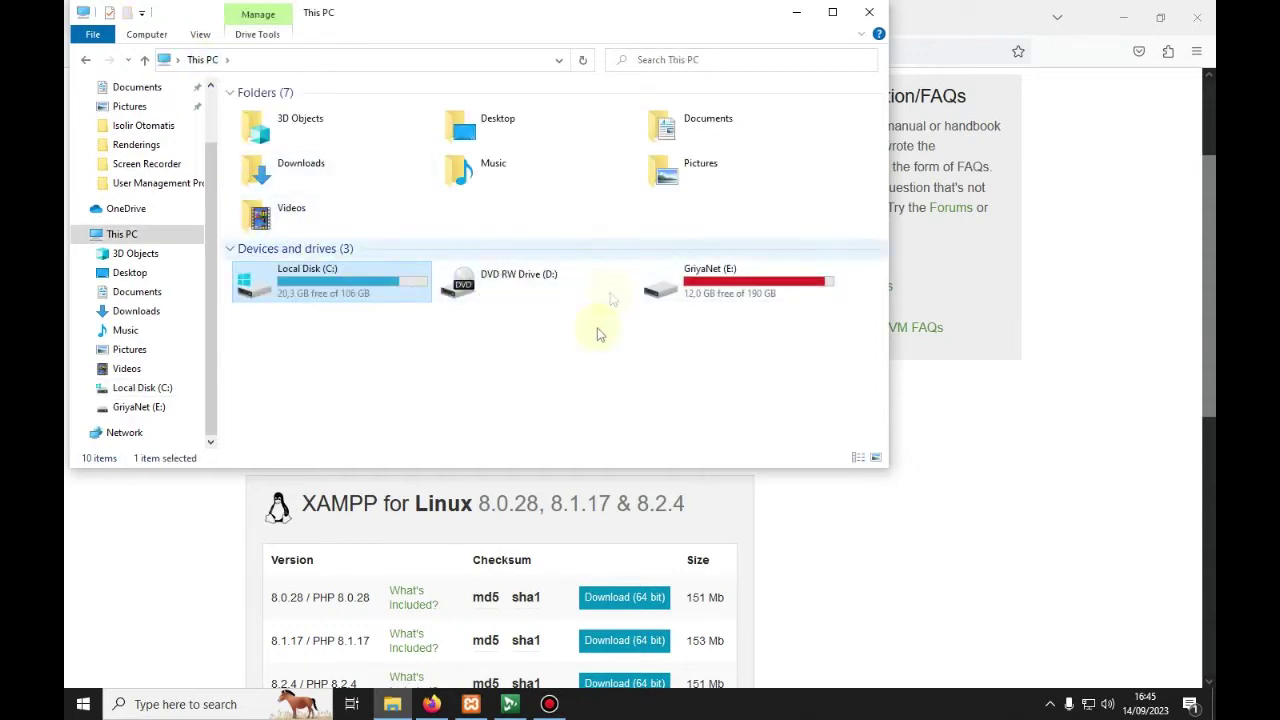
{"action": "double_click", "coordinate": [655, 285]}
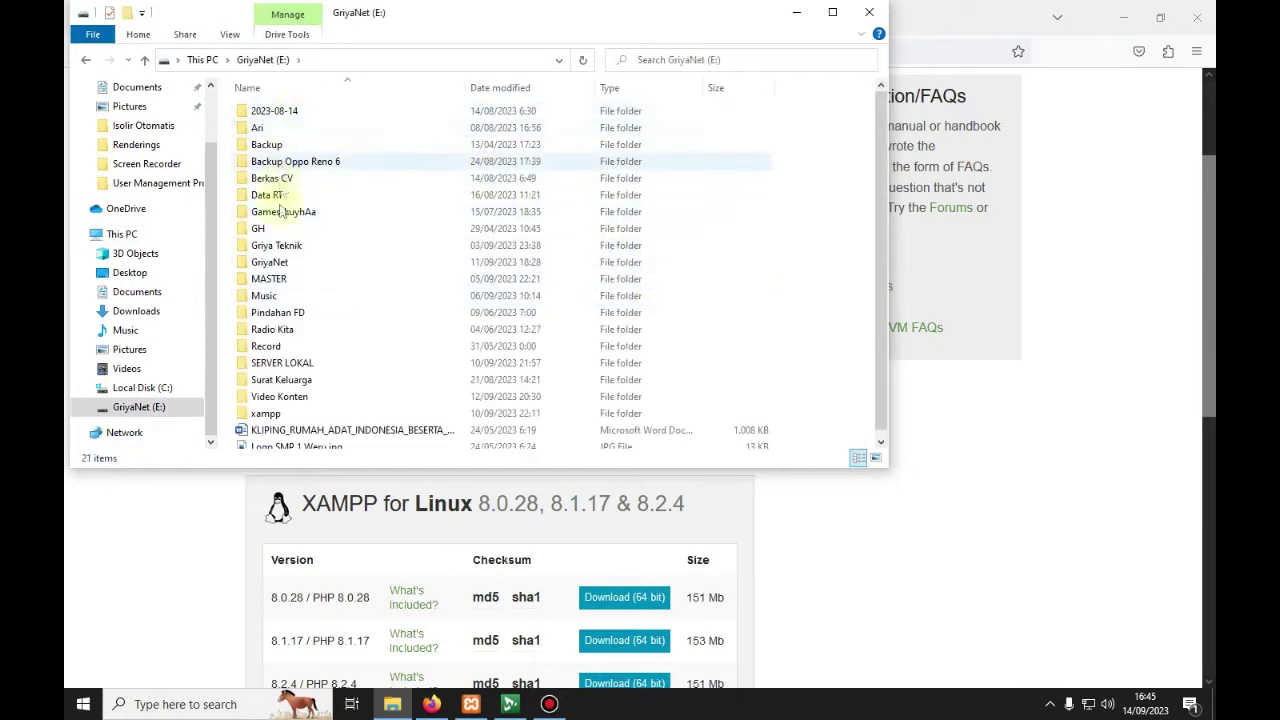
Step: Browse to E:\xampp\htdocs\customer-management\database and select customer_management.sql
{"action": "scroll", "coordinate": [300, 290], "scroll_direction": "down", "scroll_amount": 1}
{"action": "double_click", "coordinate": [272, 405]}
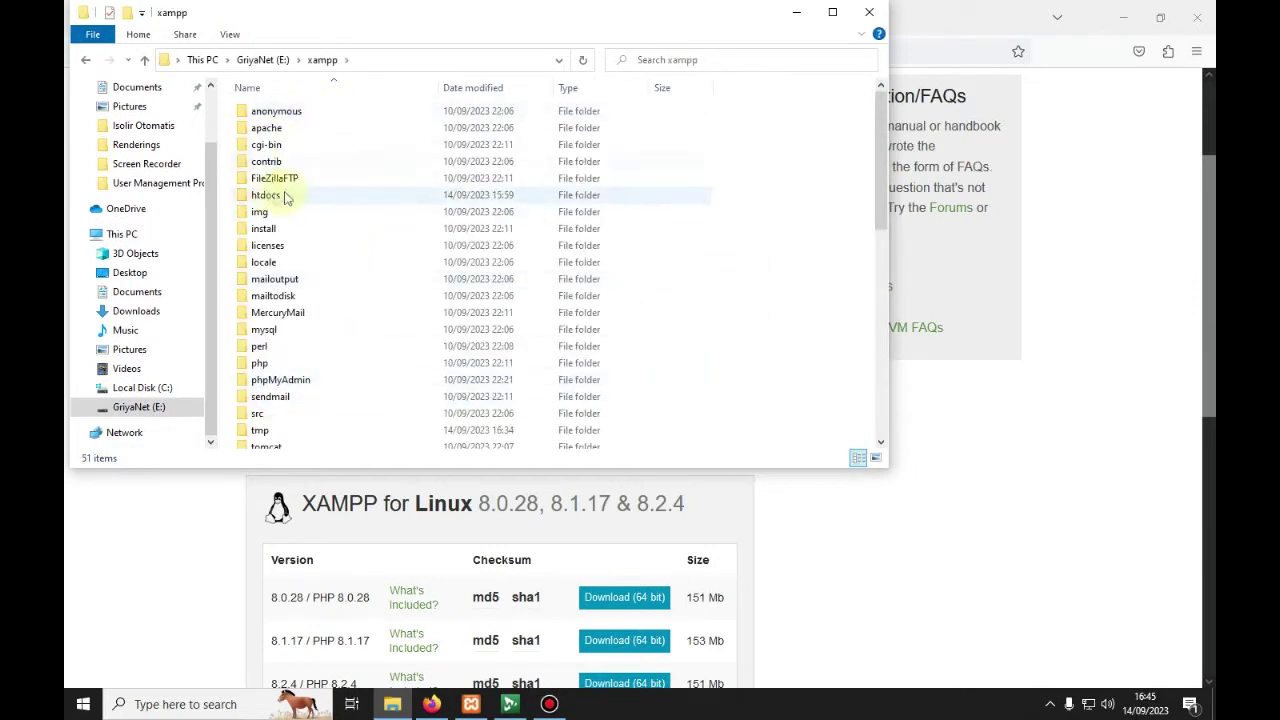
{"action": "left_click", "coordinate": [268, 197]}
{"action": "double_click", "coordinate": [268, 198]}
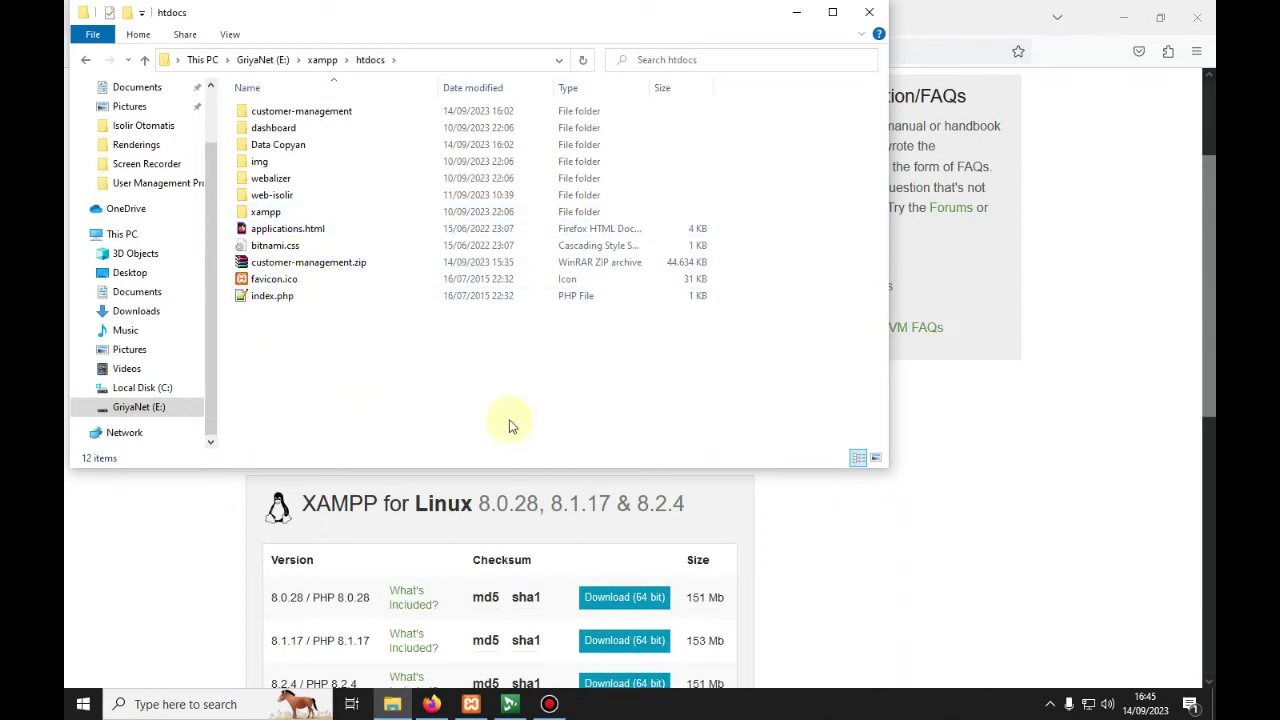
{"action": "double_click", "coordinate": [326, 118]}
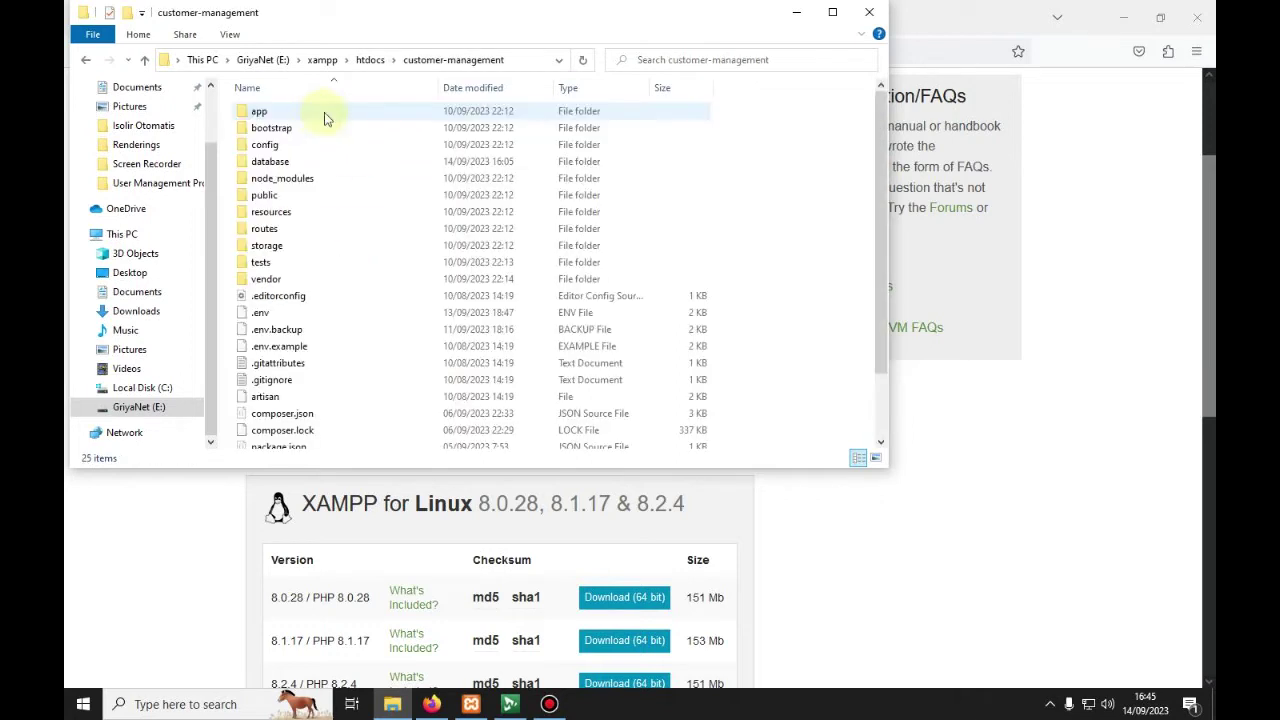
{"action": "double_click", "coordinate": [307, 165]}
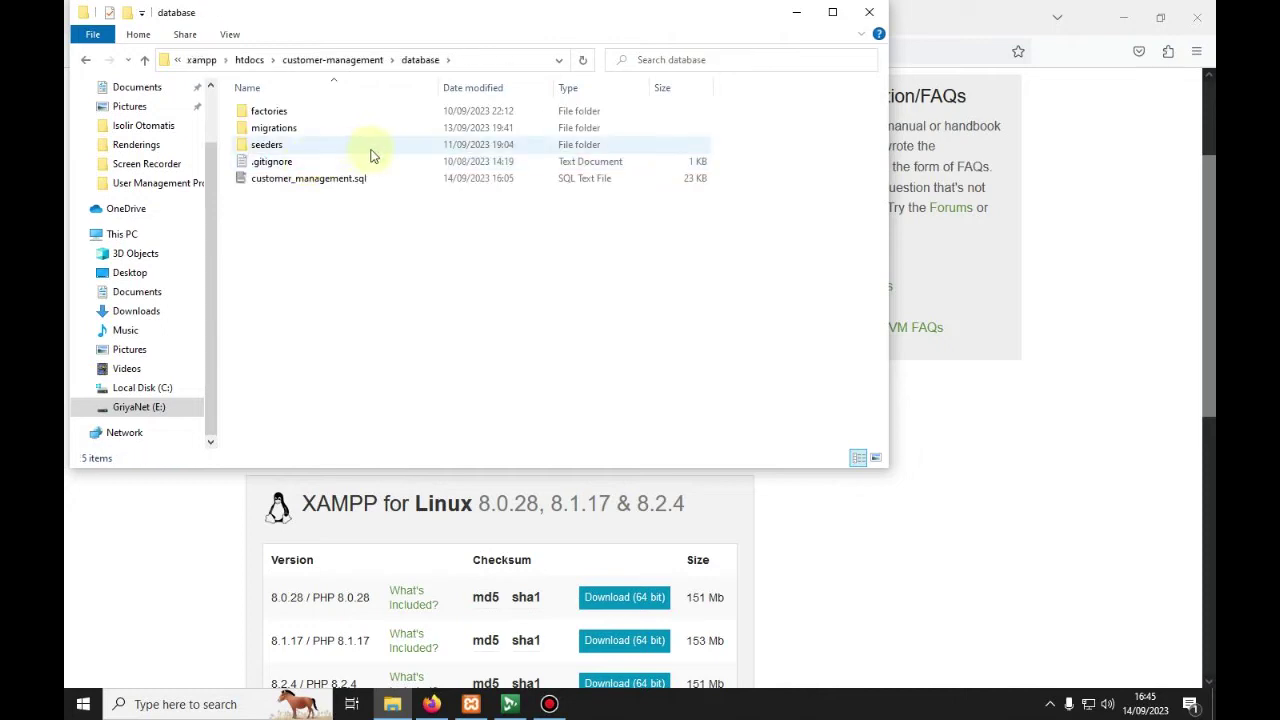
{"action": "left_click", "coordinate": [333, 182]}
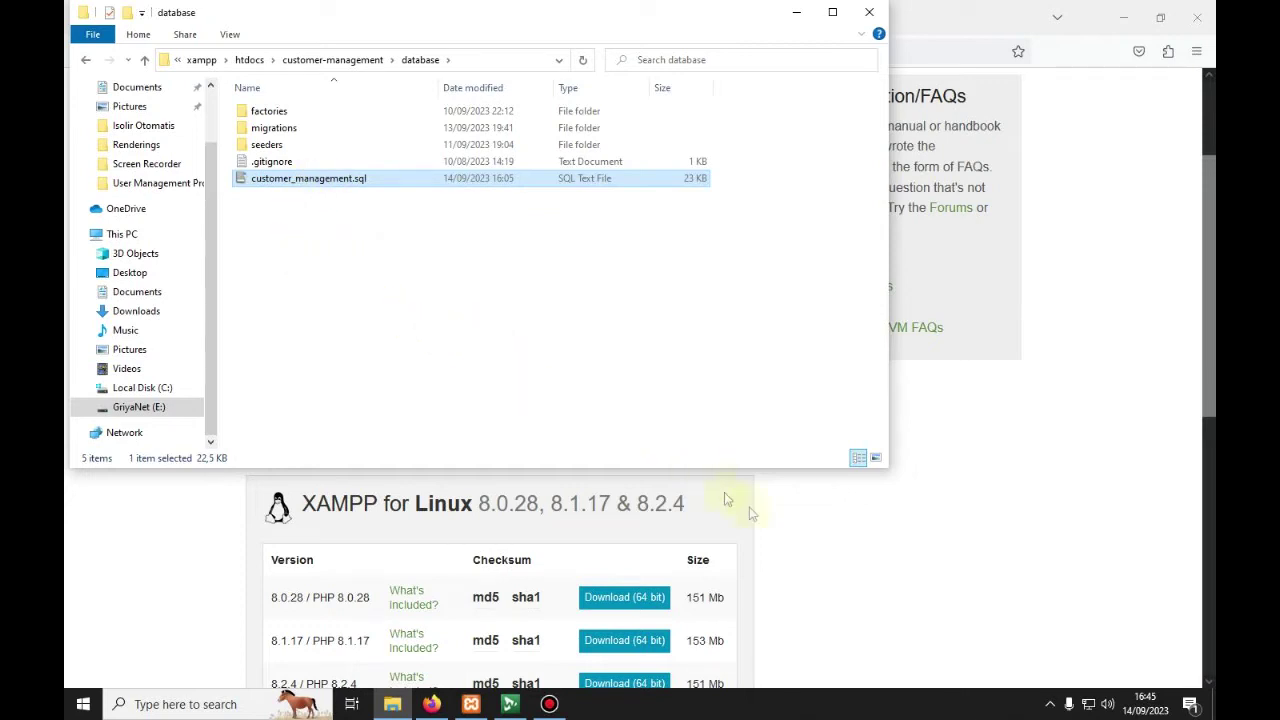
Step: Return File Explorer to the htdocs folder and bring the XAMPP Control Panel forward
{"action": "mouse_move", "coordinate": [474, 704]}
{"action": "left_click", "coordinate": [392, 704]}
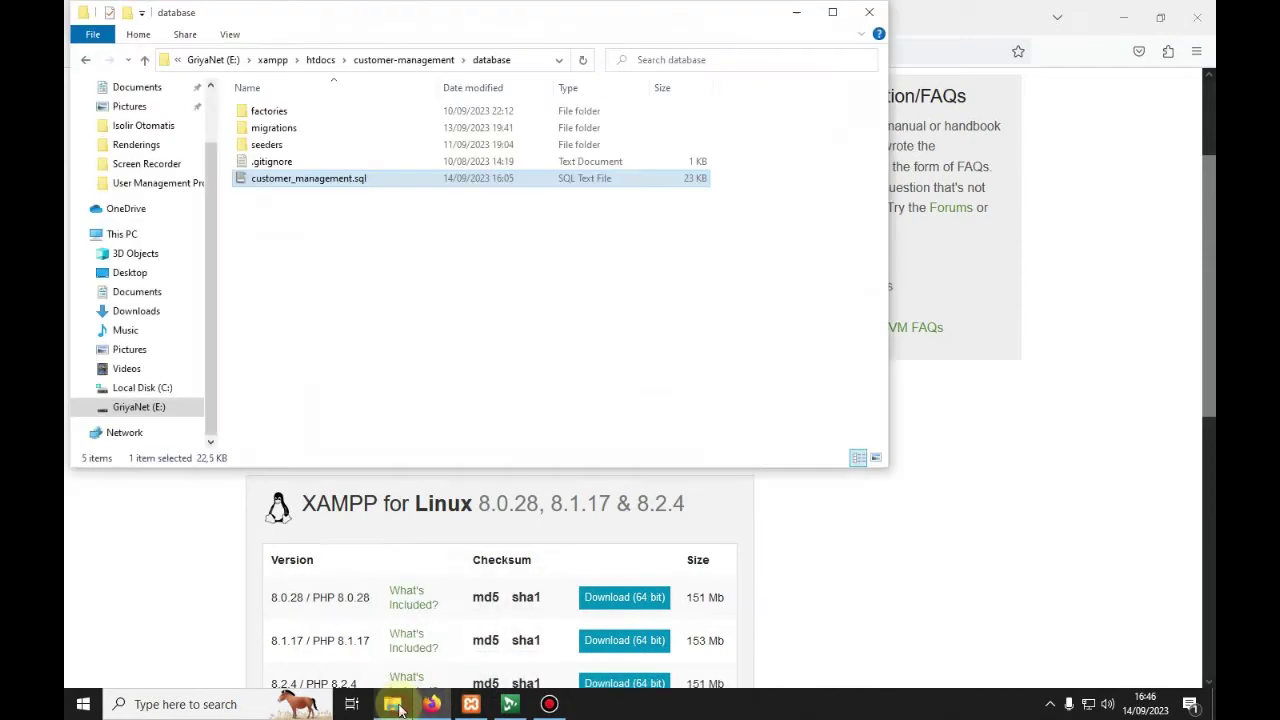
{"action": "left_click", "coordinate": [318, 60]}
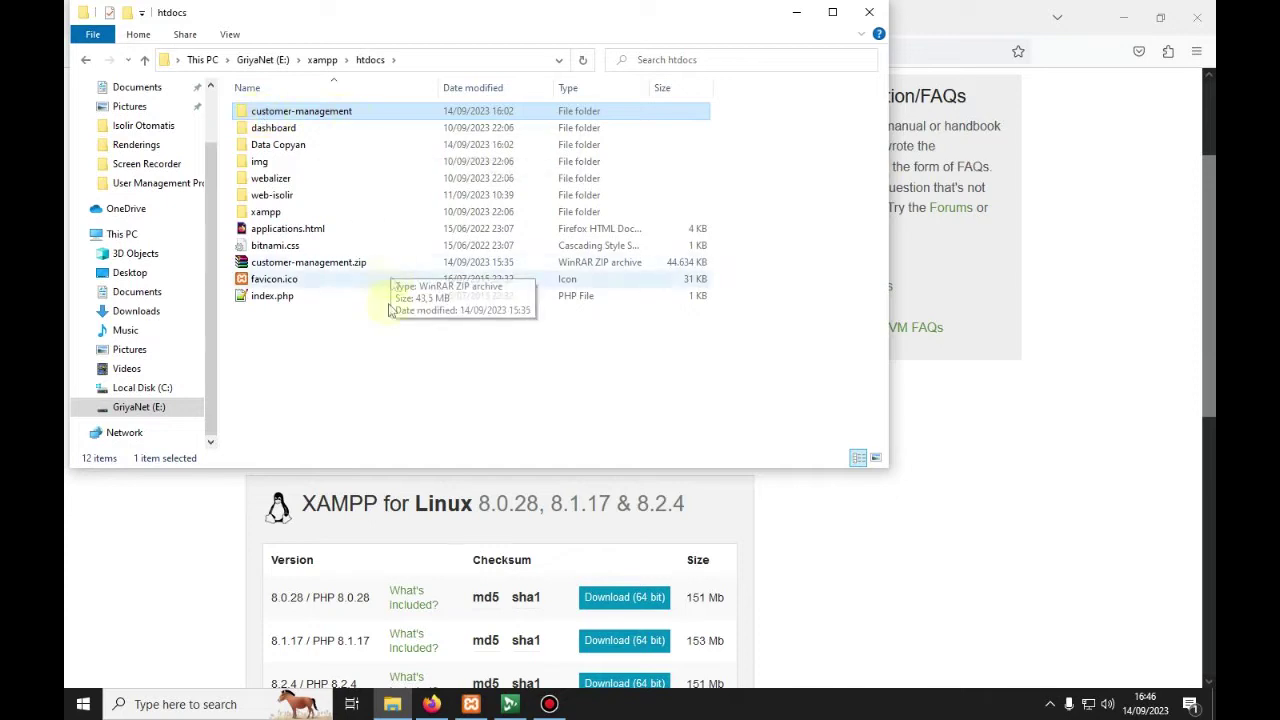
{"action": "left_click", "coordinate": [471, 704]}
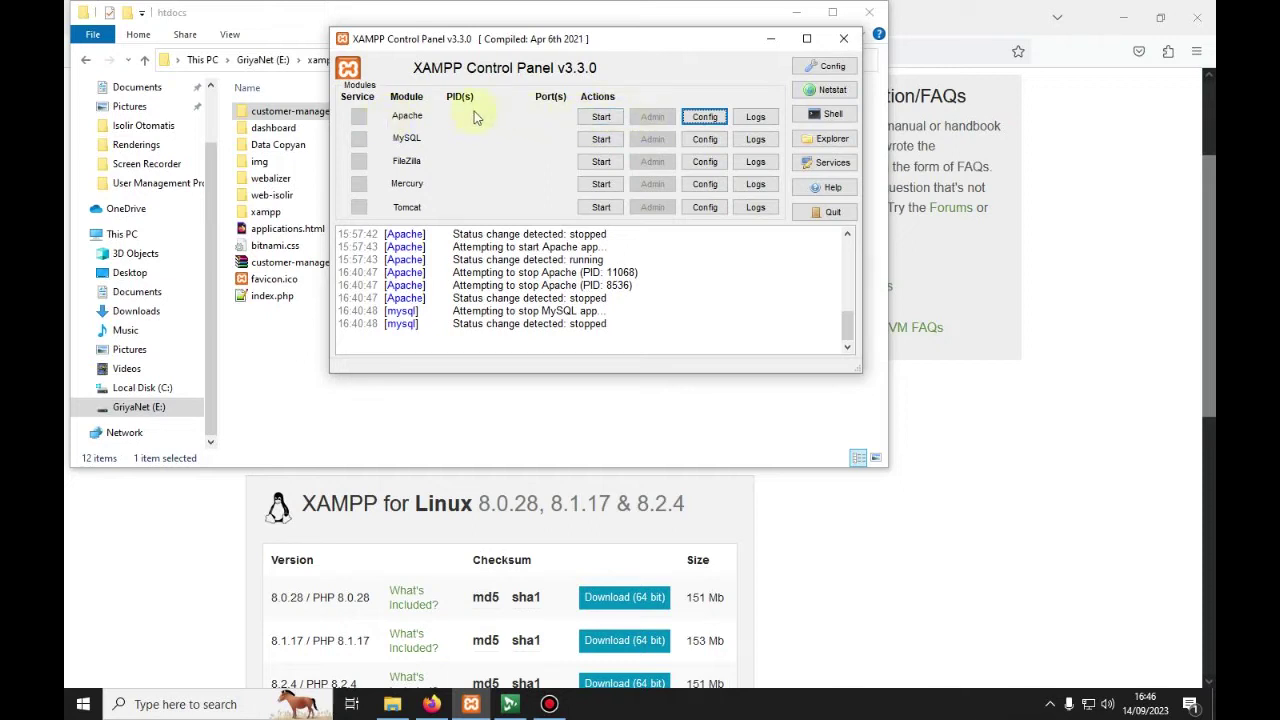
Step: Open Apache's httpd.conf from the XAMPP Config menu and scroll through it
{"action": "left_click", "coordinate": [700, 118]}
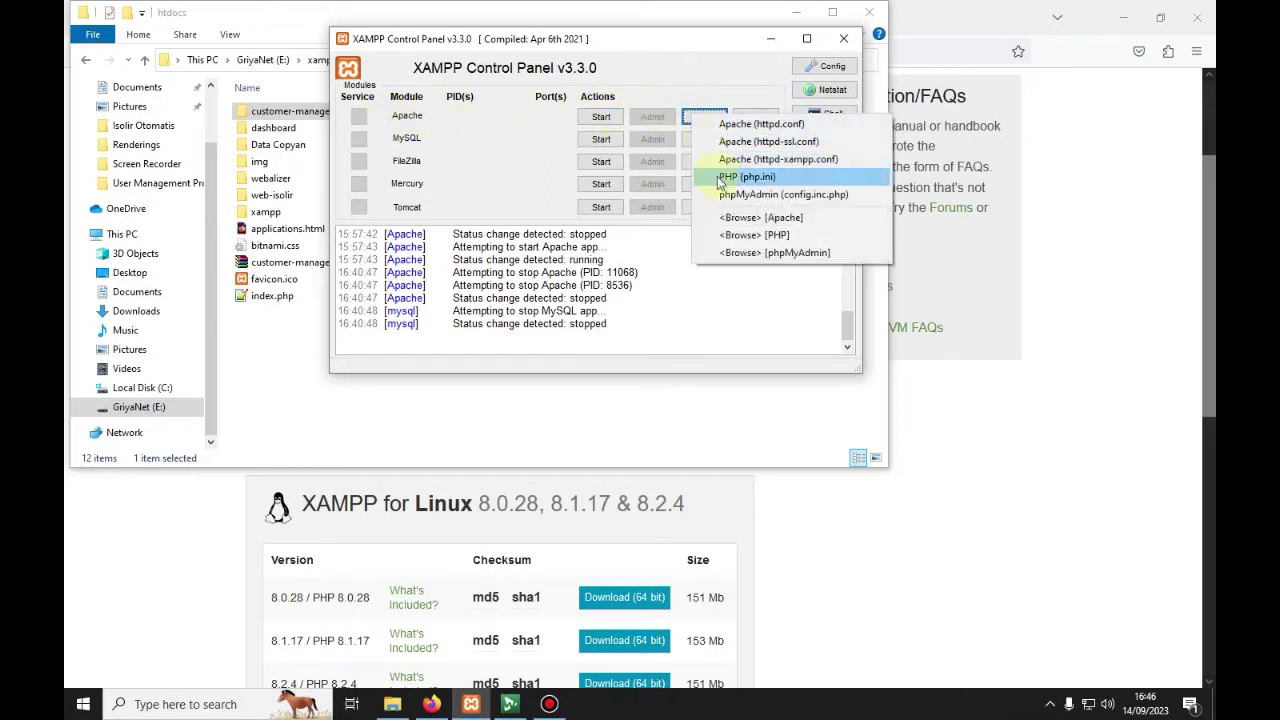
{"action": "left_click", "coordinate": [741, 131]}
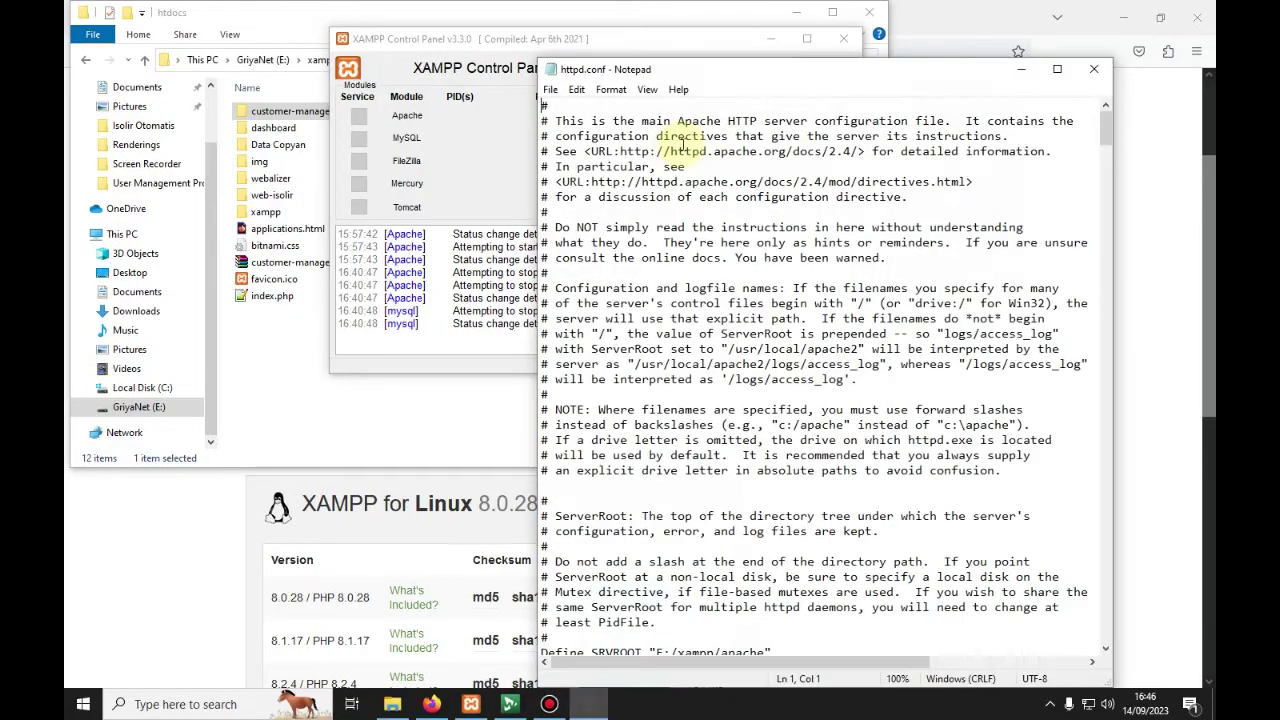
{"action": "scroll", "coordinate": [620, 199], "scroll_direction": "down", "scroll_amount": 3}
{"action": "scroll", "coordinate": [620, 199], "scroll_direction": "down", "scroll_amount": 20}
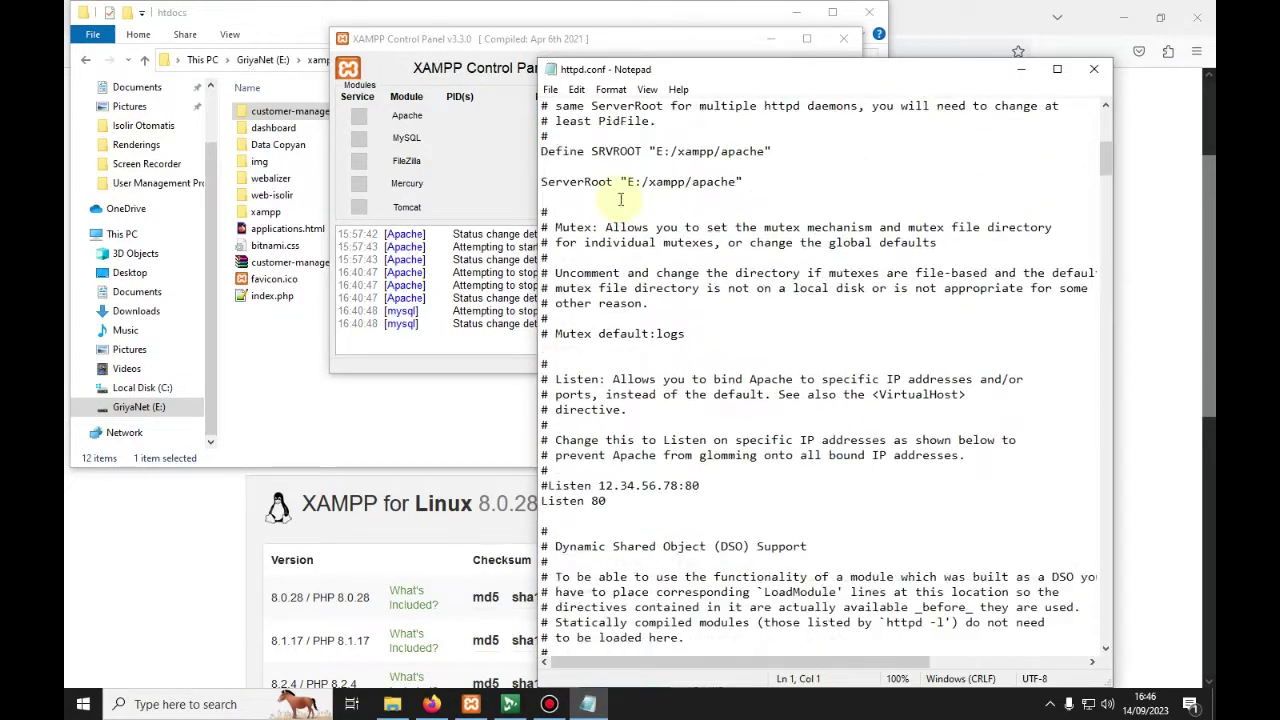
{"action": "scroll", "coordinate": [620, 203], "scroll_direction": "down", "scroll_amount": 20}
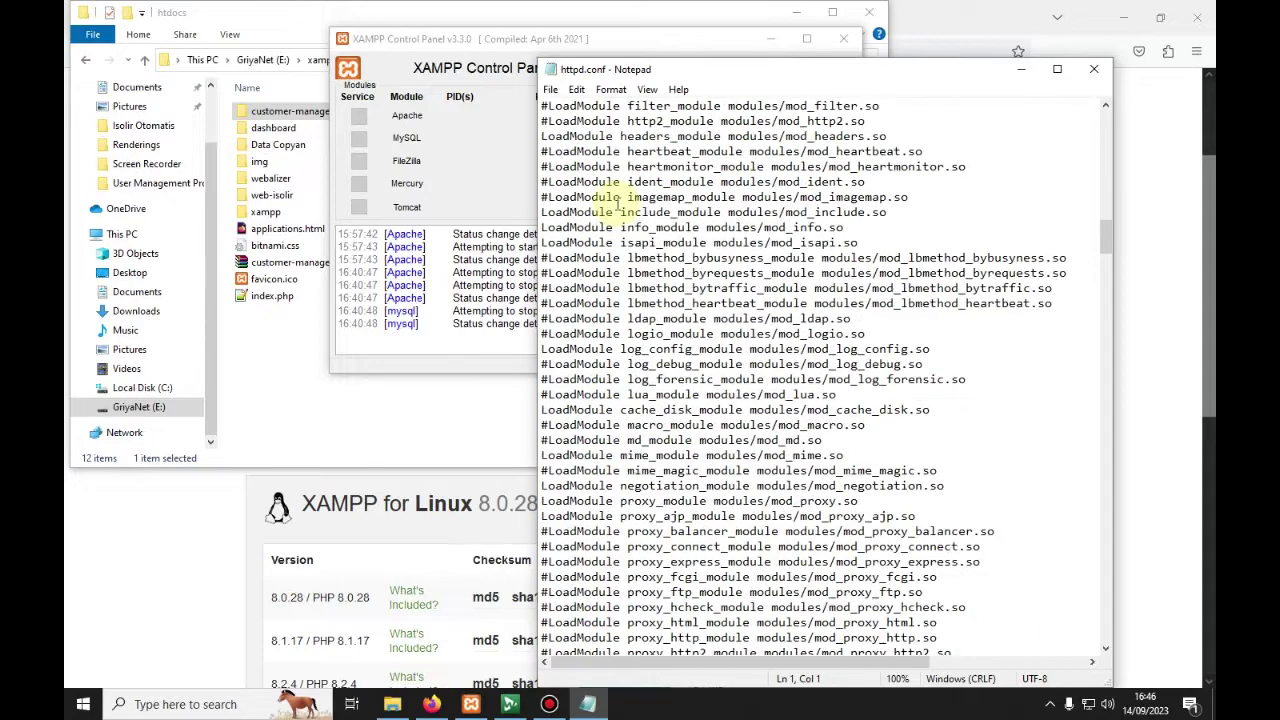
{"action": "scroll", "coordinate": [620, 203], "scroll_direction": "down", "scroll_amount": 20}
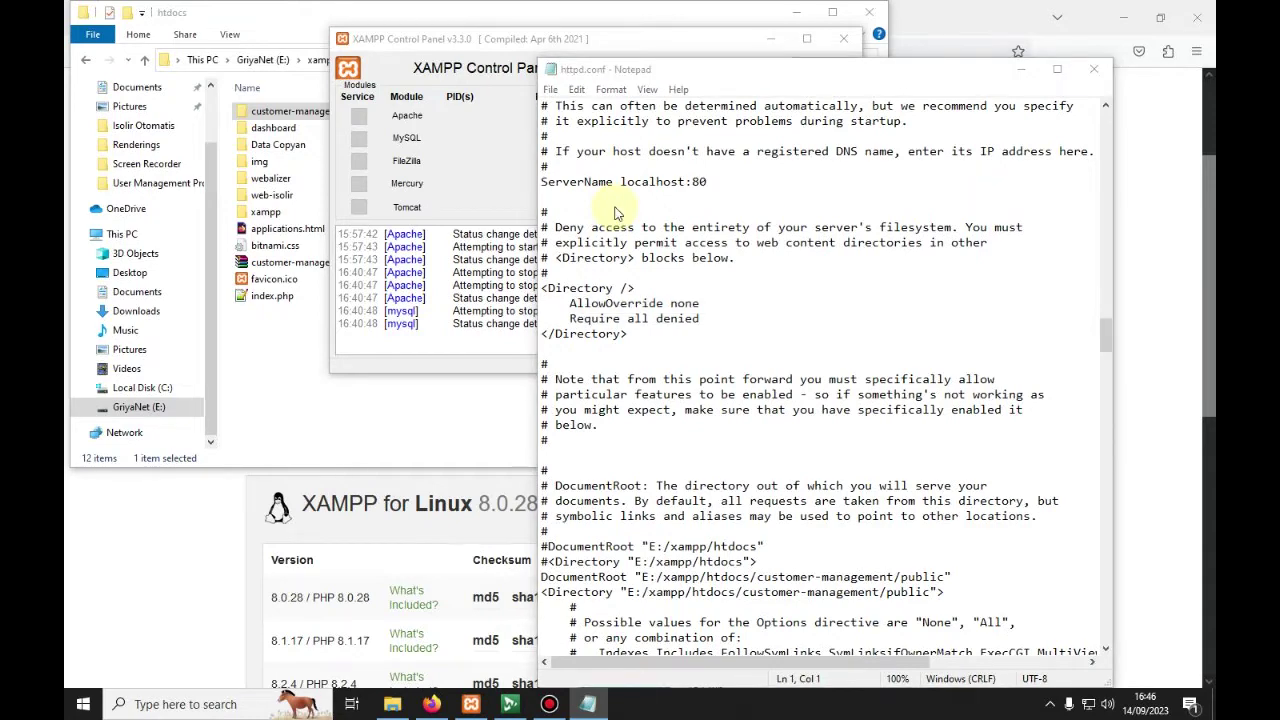
Step: Search for 'ht' and inspect the DocumentRoot path E:/xampp/htdocs/customer-management/public
{"action": "key", "text": "ctrl+f"}
{"action": "type", "text": "htdoc"}
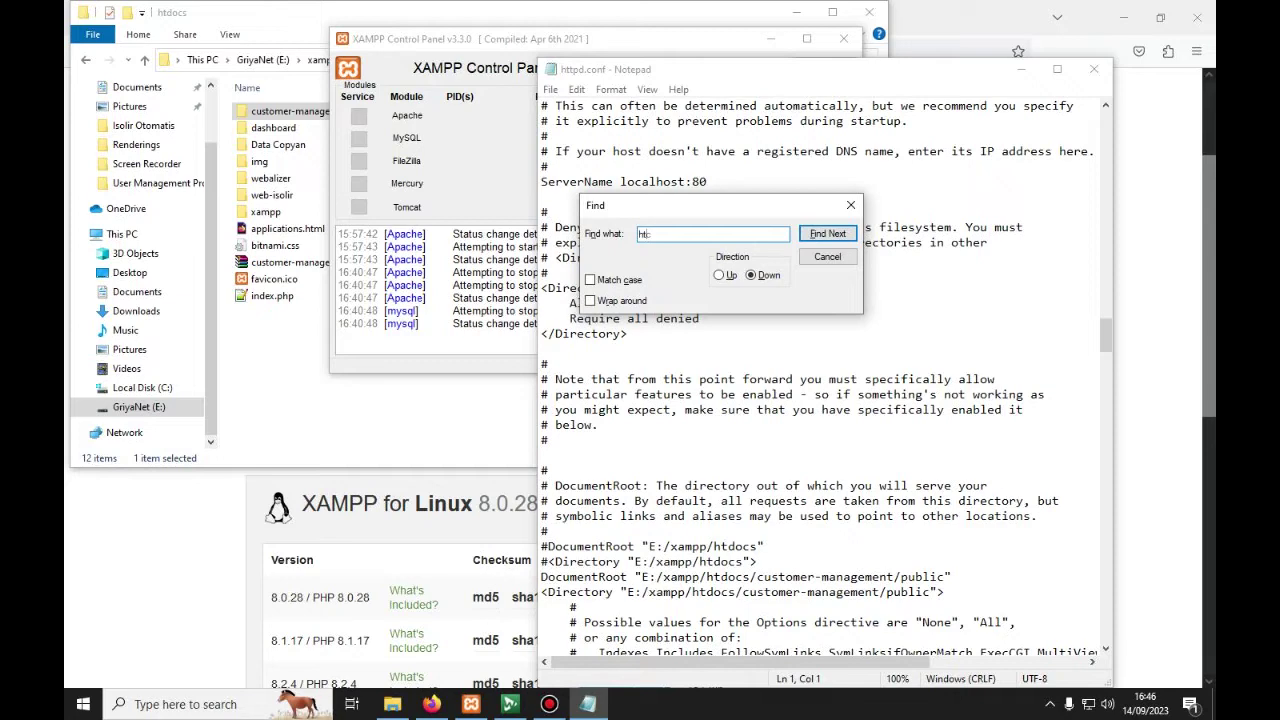
{"action": "left_click", "coordinate": [827, 233]}
{"action": "scroll", "coordinate": [773, 538], "scroll_direction": "down", "scroll_amount": 2}
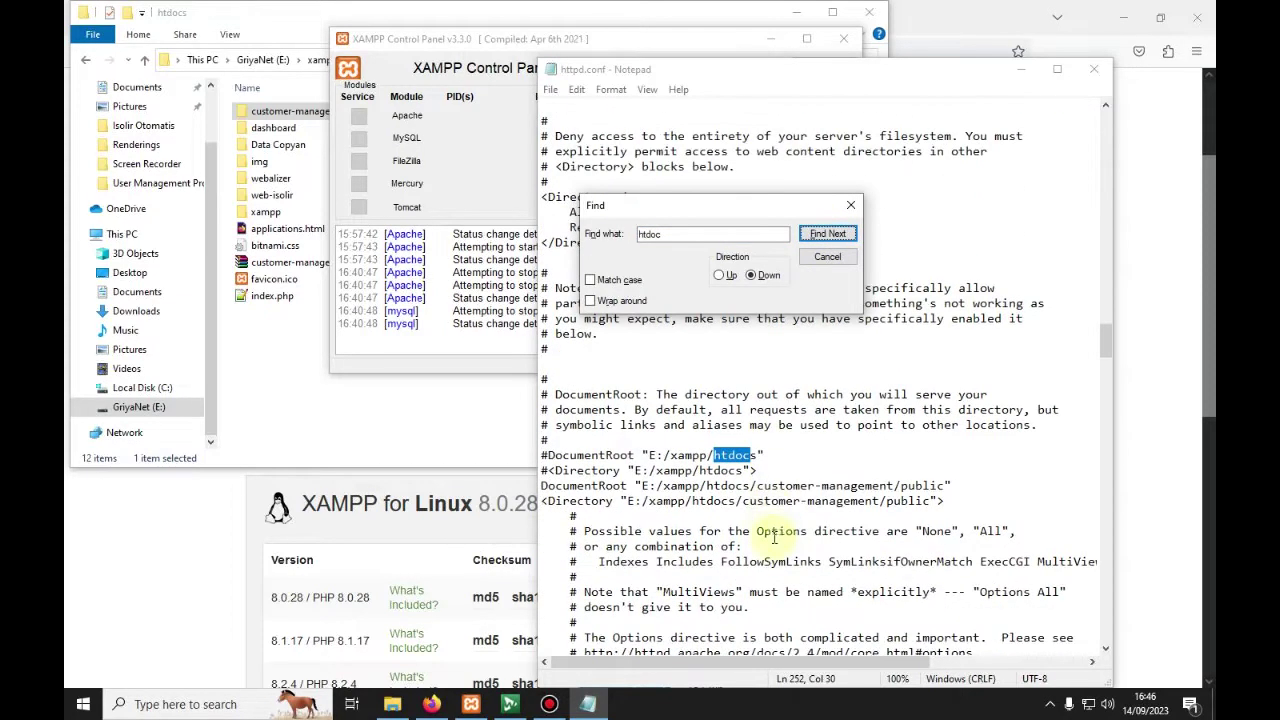
{"action": "left_click", "coordinate": [772, 487]}
{"action": "left_click_drag", "start_coordinate": [671, 459], "coordinate": [743, 472]}
{"action": "left_click", "coordinate": [758, 487]}
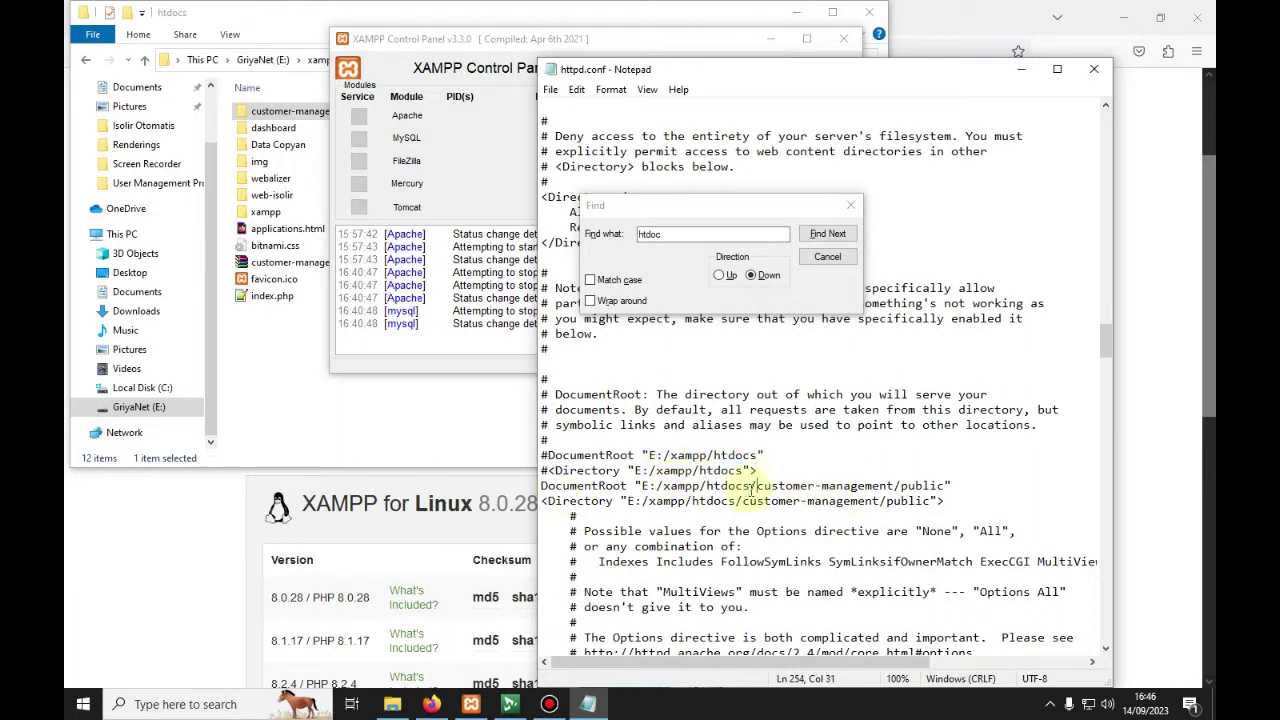
{"action": "left_click_drag", "start_coordinate": [755, 487], "coordinate": [886, 487]}
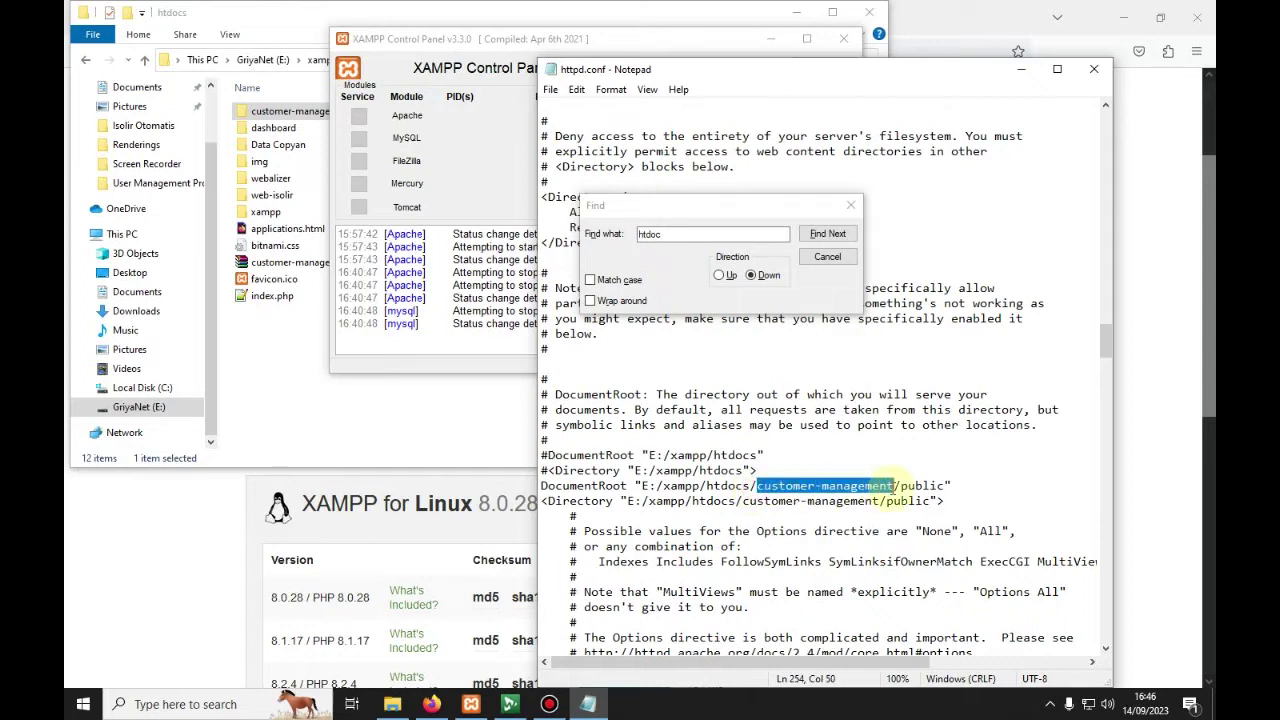
{"action": "left_click", "coordinate": [895, 485]}
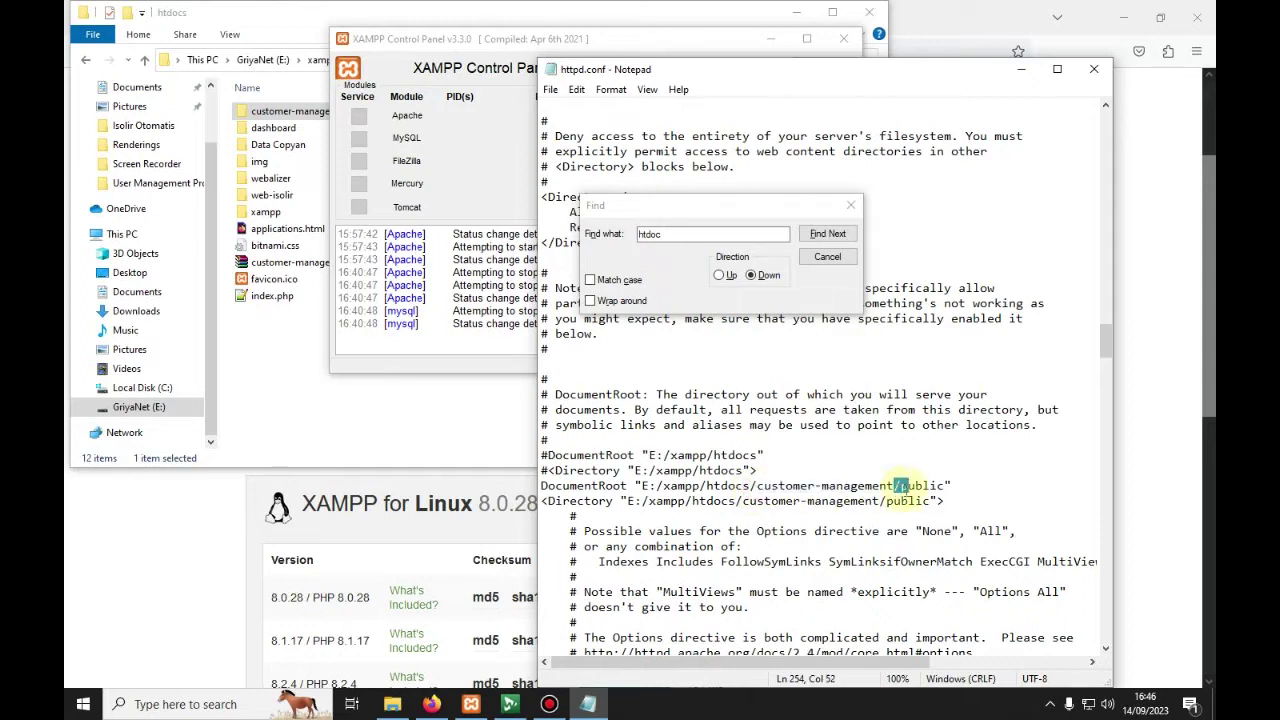
{"action": "left_click", "coordinate": [655, 501]}
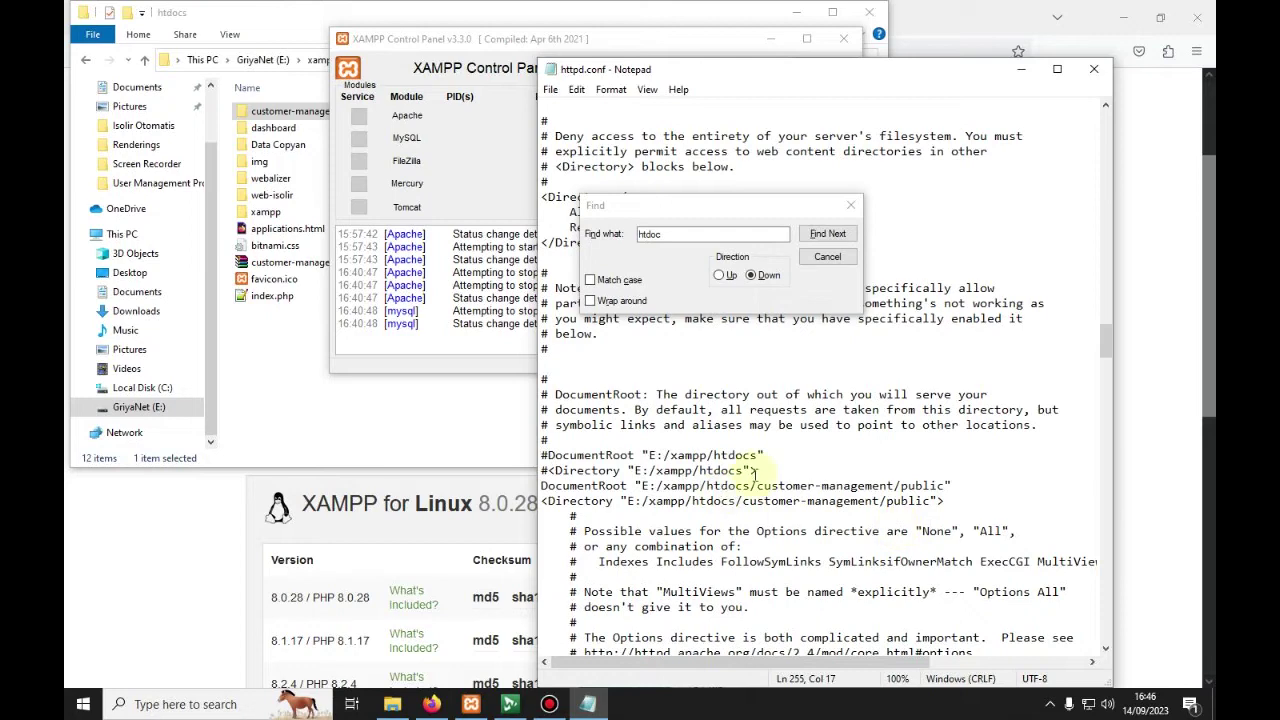
Step: Save httpd.conf and close Notepad
{"action": "left_click", "coordinate": [550, 89]}
{"action": "left_click", "coordinate": [600, 160]}
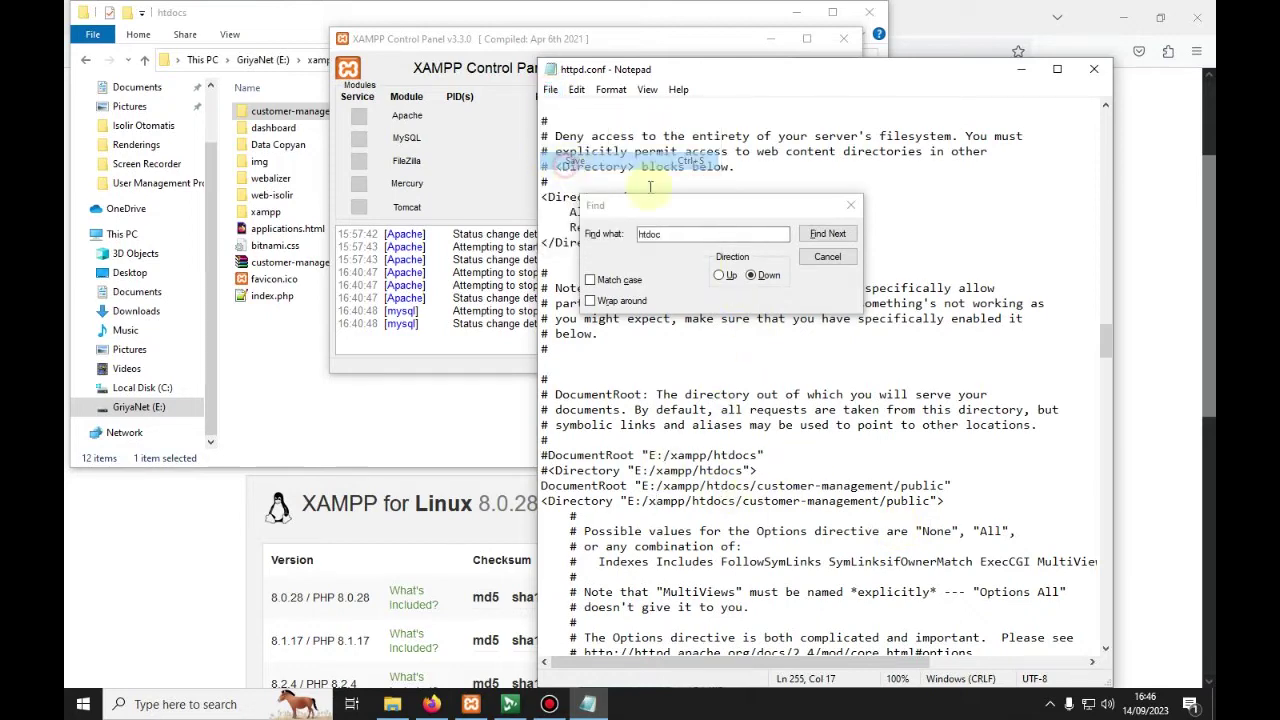
{"action": "left_click", "coordinate": [1094, 69]}
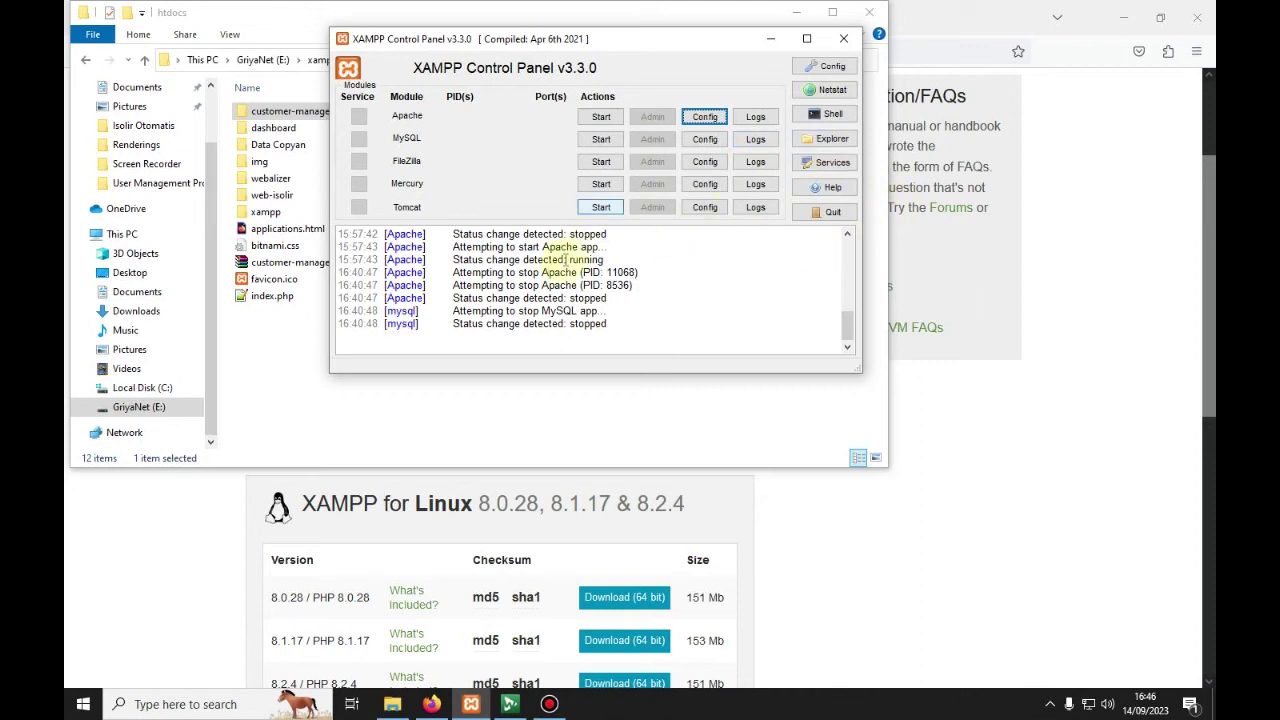
Step: Start Apache and MySQL in XAMPP, then bring Firefox back to the front
{"action": "left_click", "coordinate": [601, 118]}
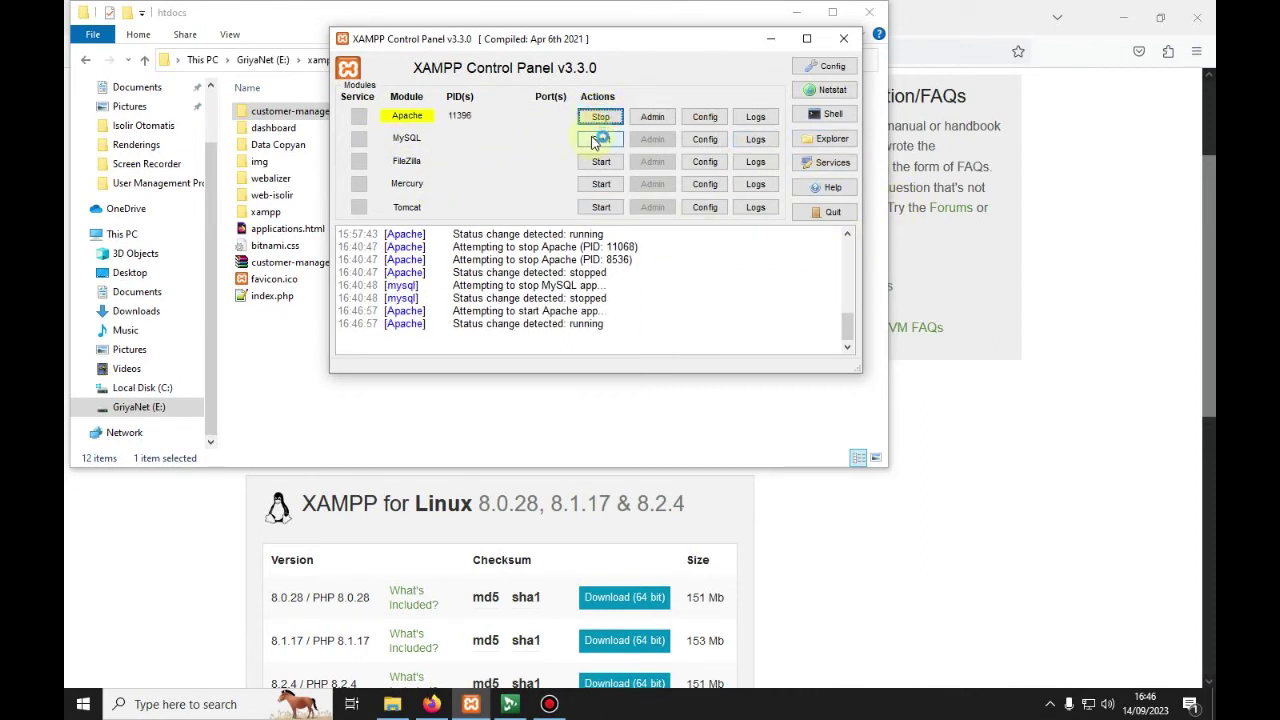
{"action": "left_click", "coordinate": [598, 140]}
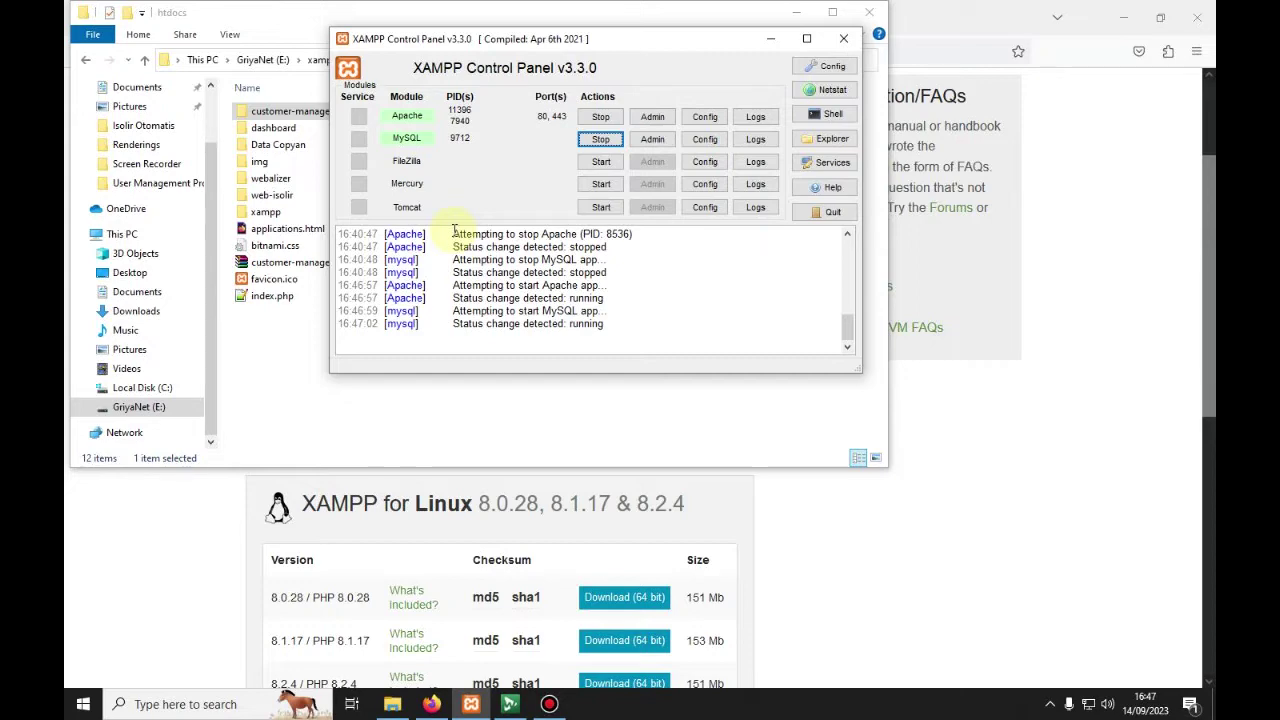
{"action": "left_click", "coordinate": [205, 520]}
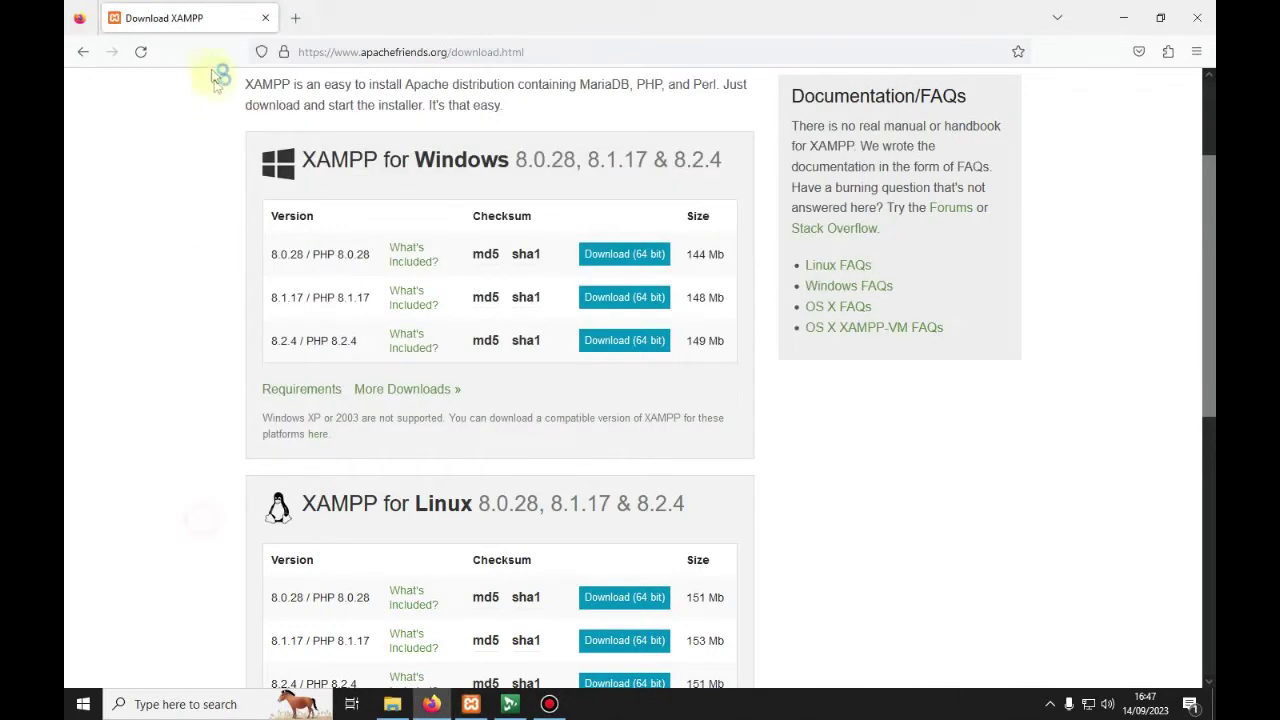
Step: Load localhost/phpmyadmin, removing the autofilled port from the address
{"action": "left_click", "coordinate": [341, 52]}
{"action": "type", "text": "loca"}
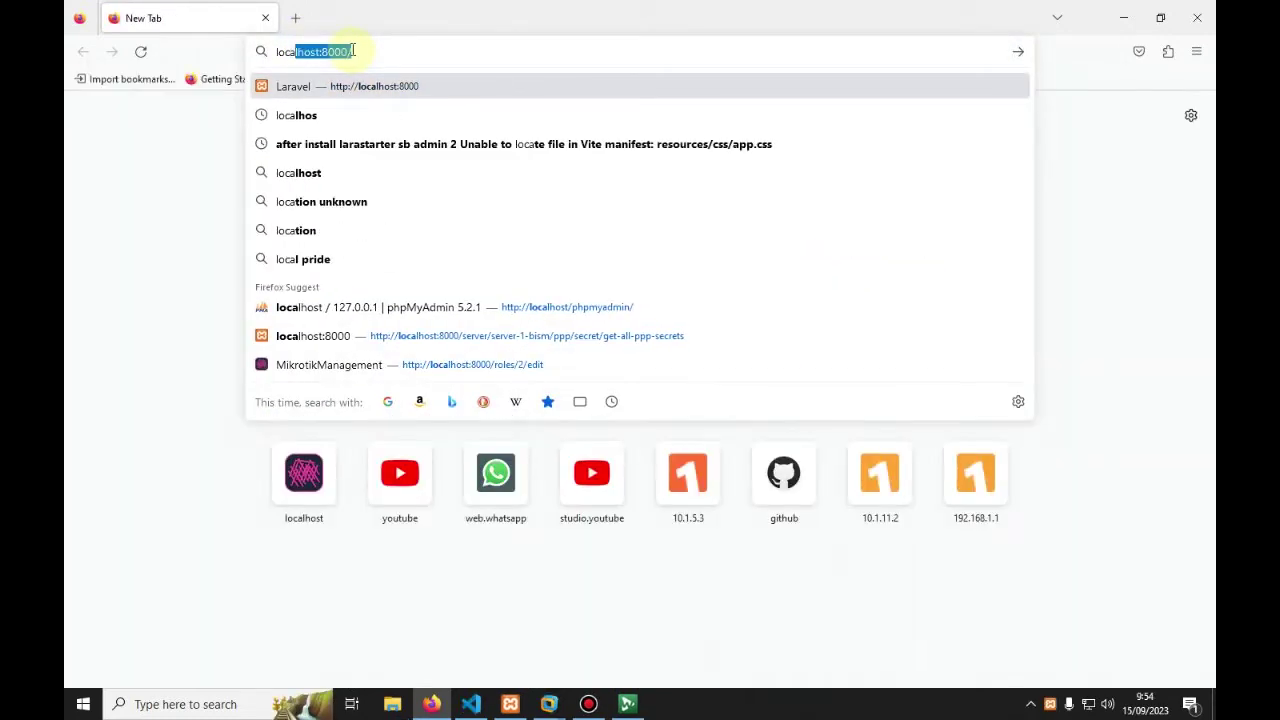
{"action": "type", "text": "lhost:"}
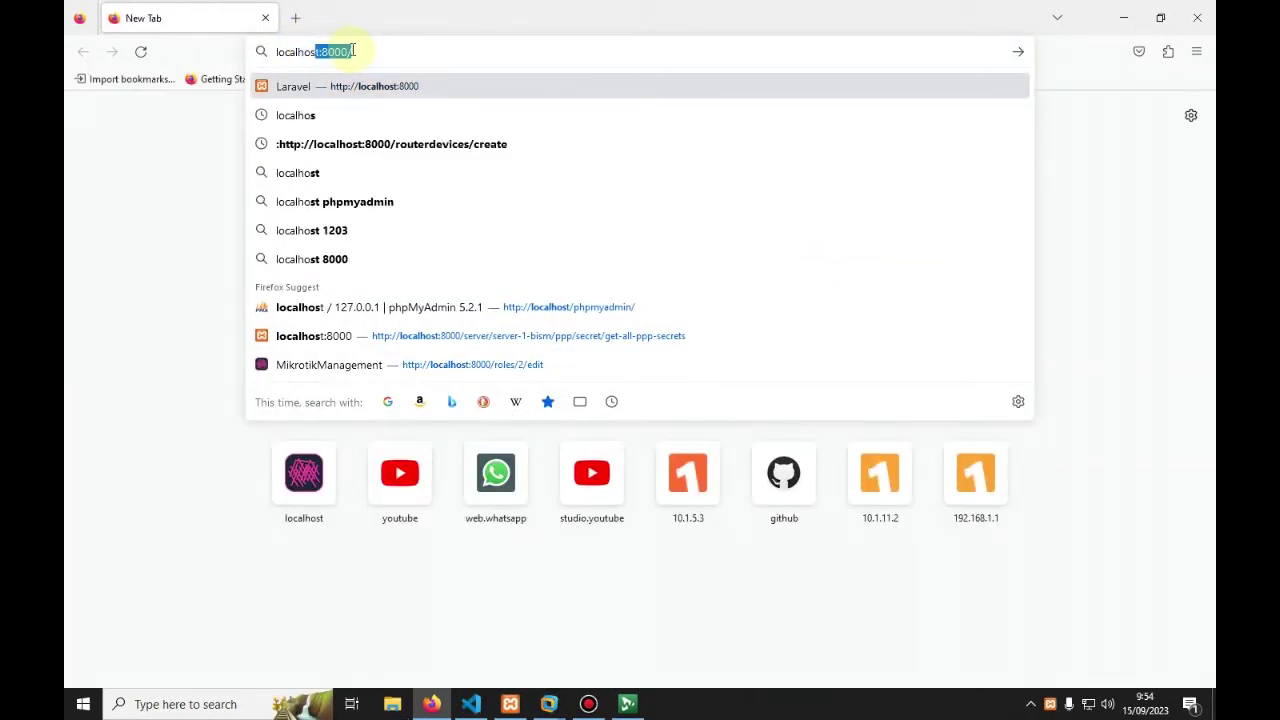
{"action": "key", "text": "BackSpace"}
{"action": "key", "text": "BackSpace"}
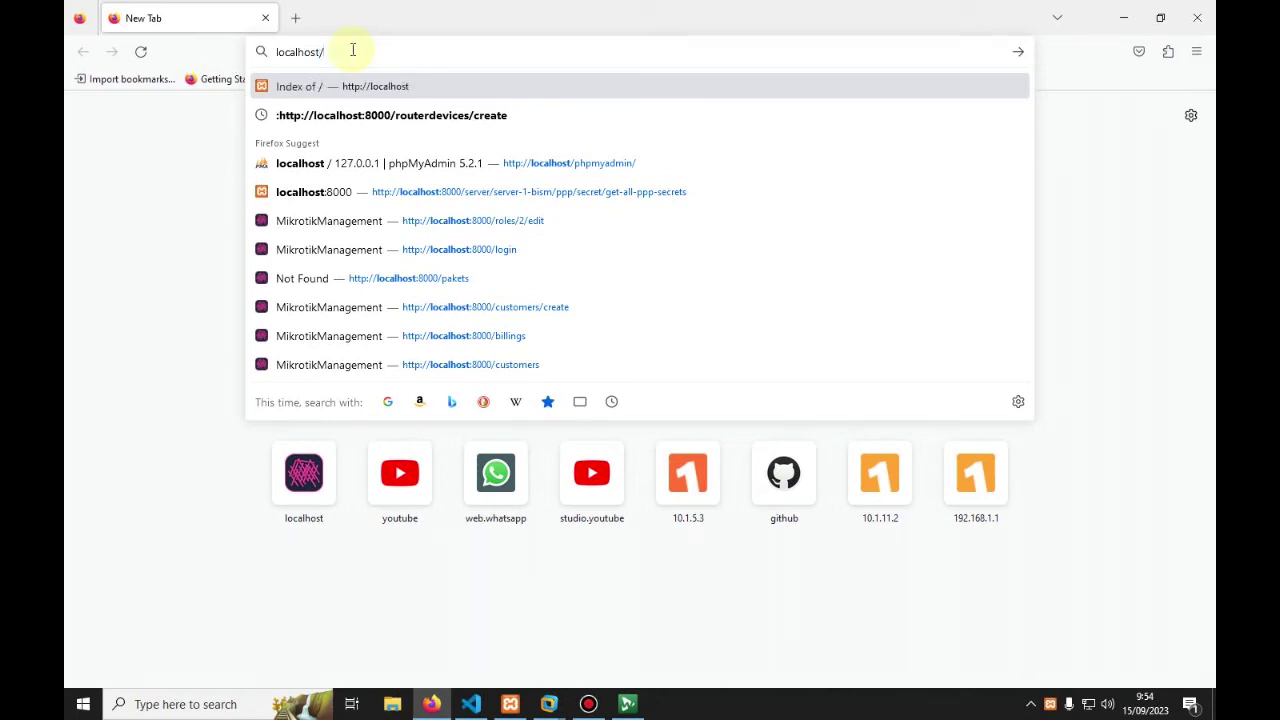
{"action": "type", "text": "/"}
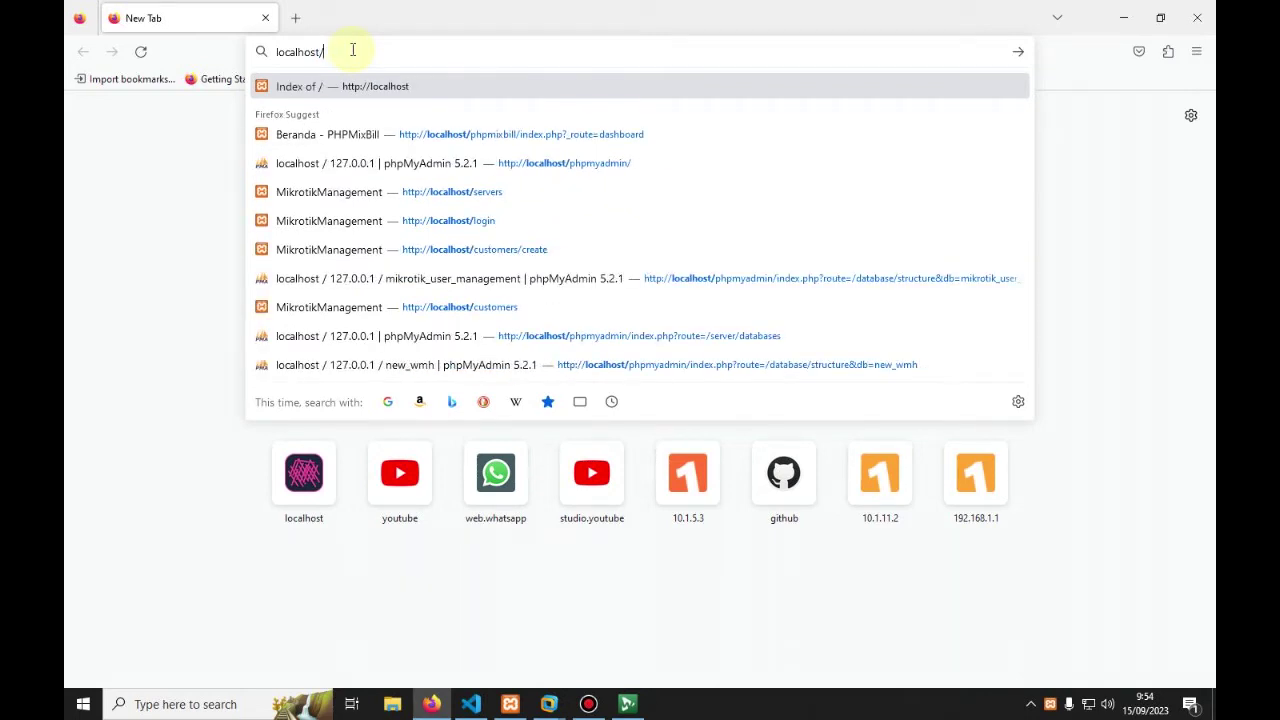
{"action": "type", "text": "p"}
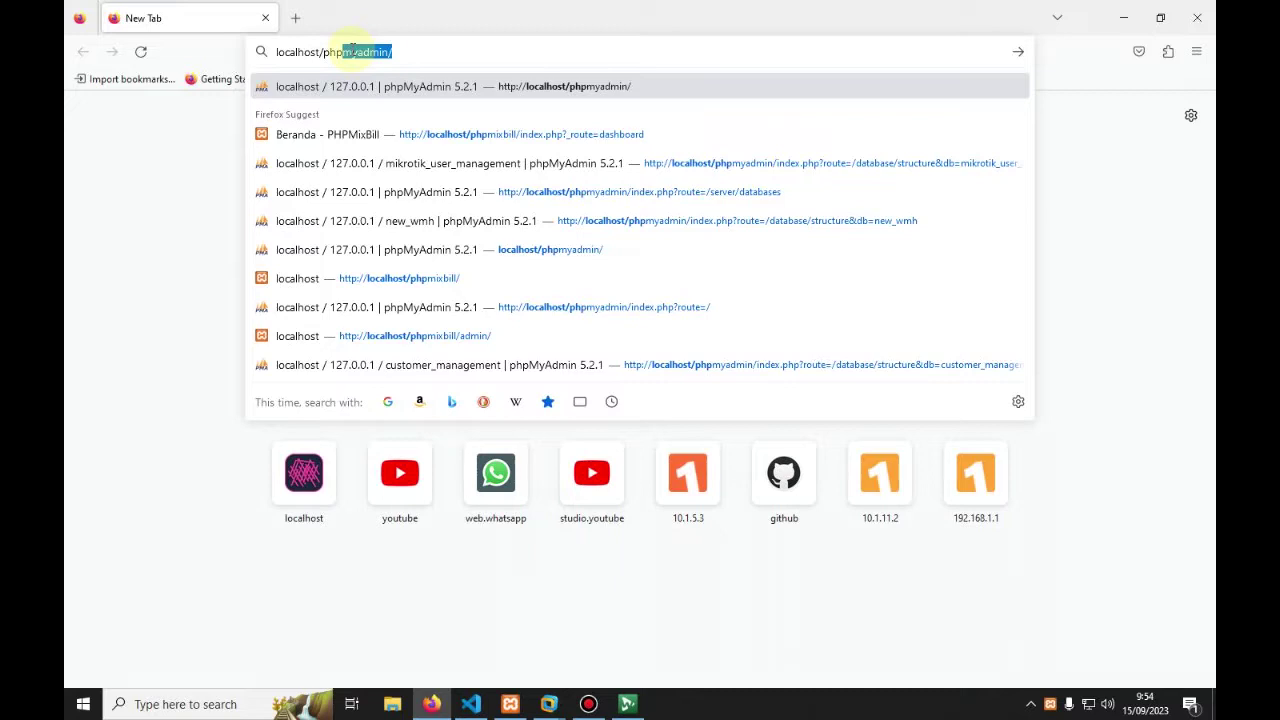
{"action": "type", "text": "hpmyad"}
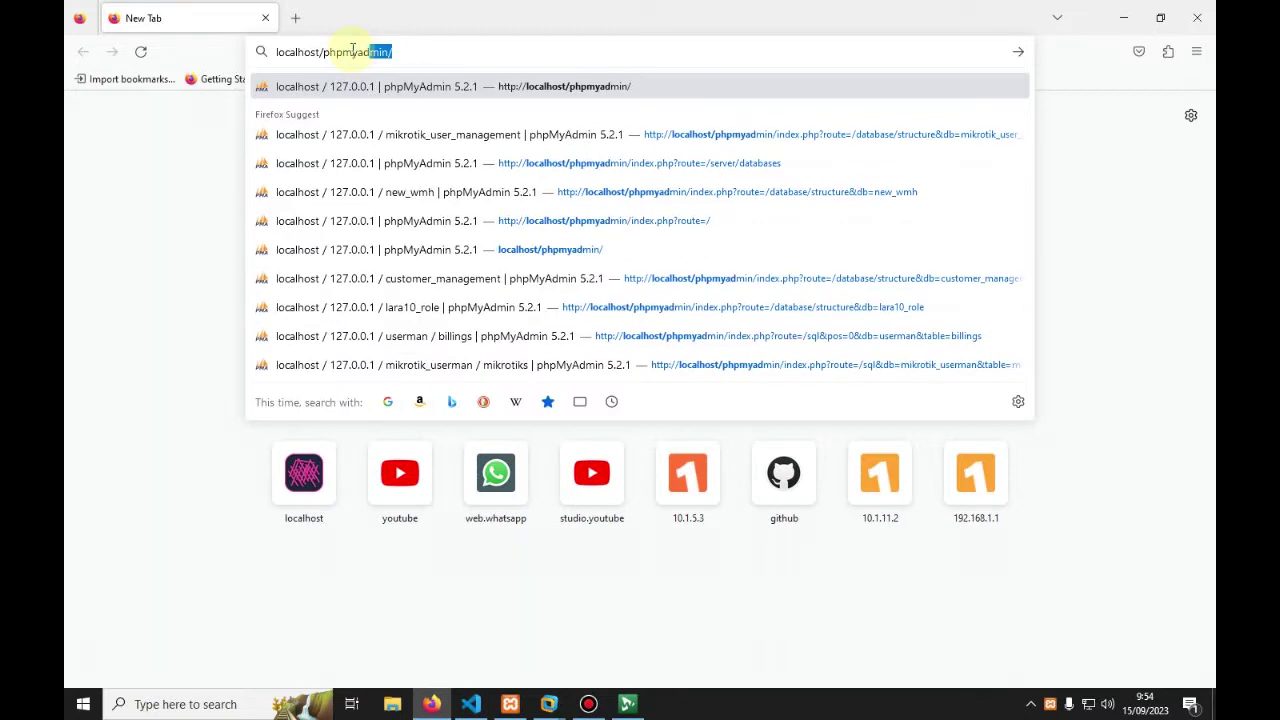
{"action": "type", "text": "min"}
{"action": "key", "text": "Return"}
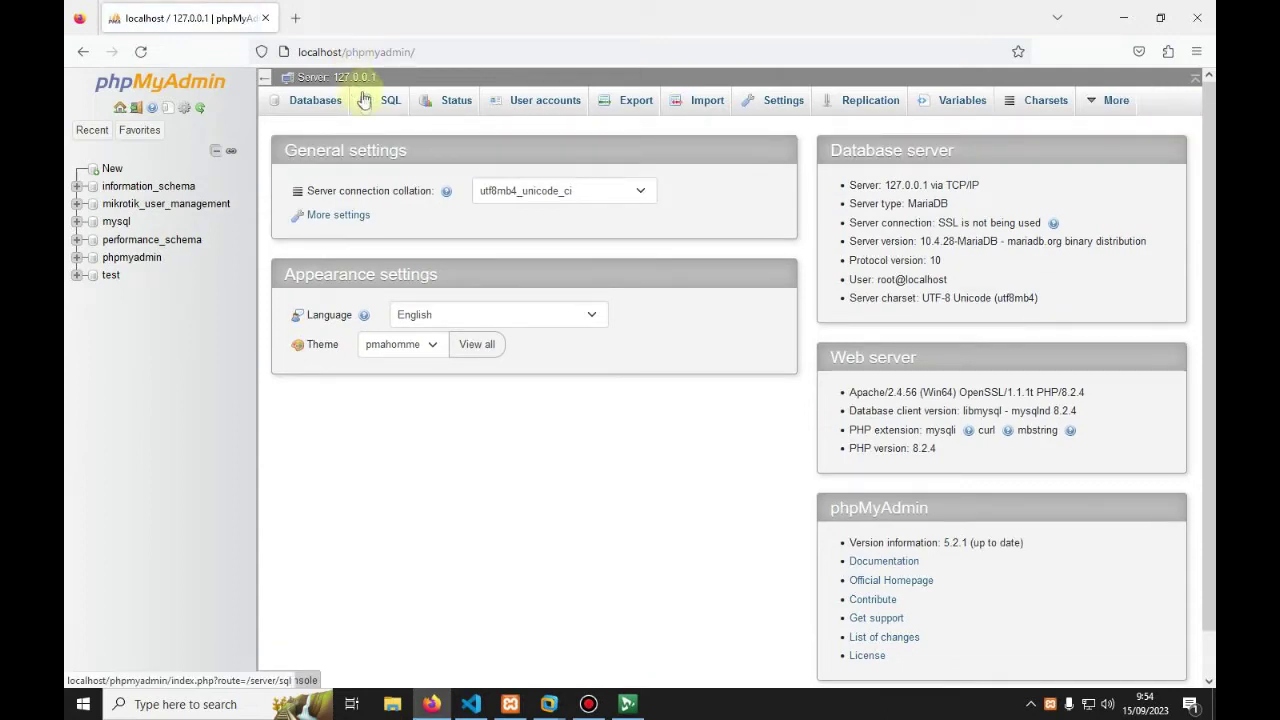
Step: Create the customer_management database on the Databases tab and open its empty structure page
{"action": "left_click", "coordinate": [309, 108]}
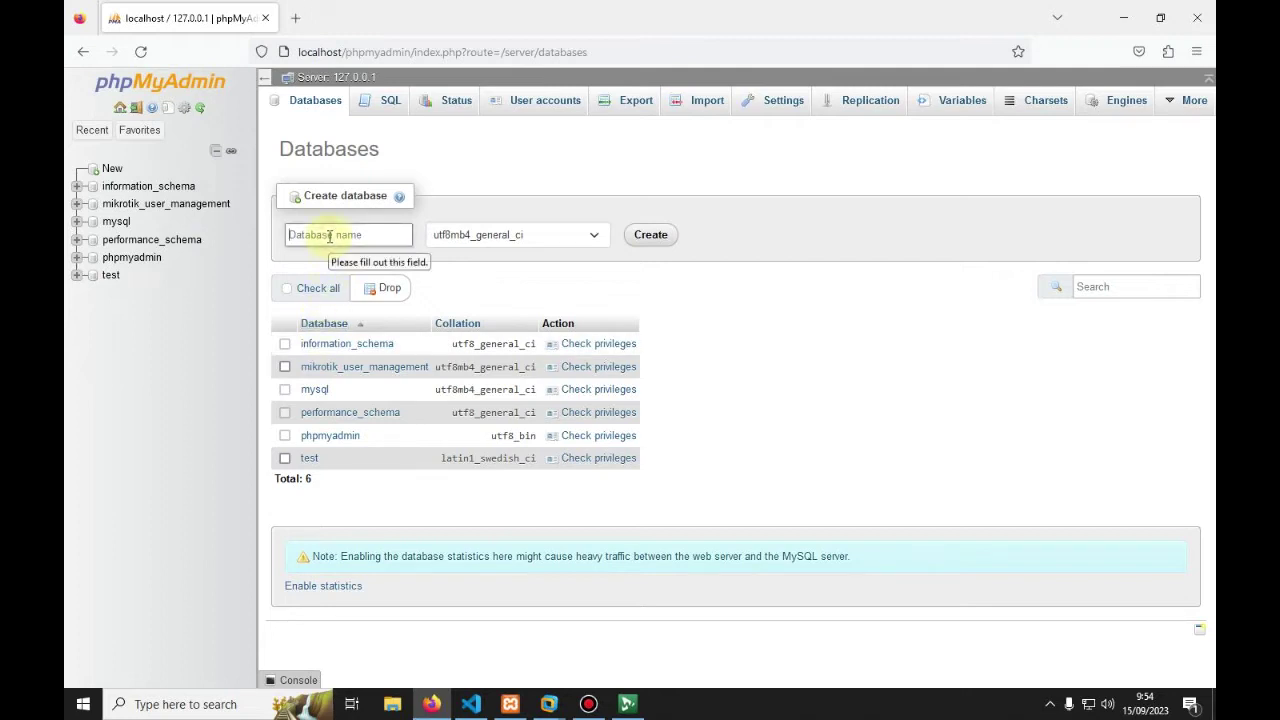
{"action": "type", "text": "customer_management"}
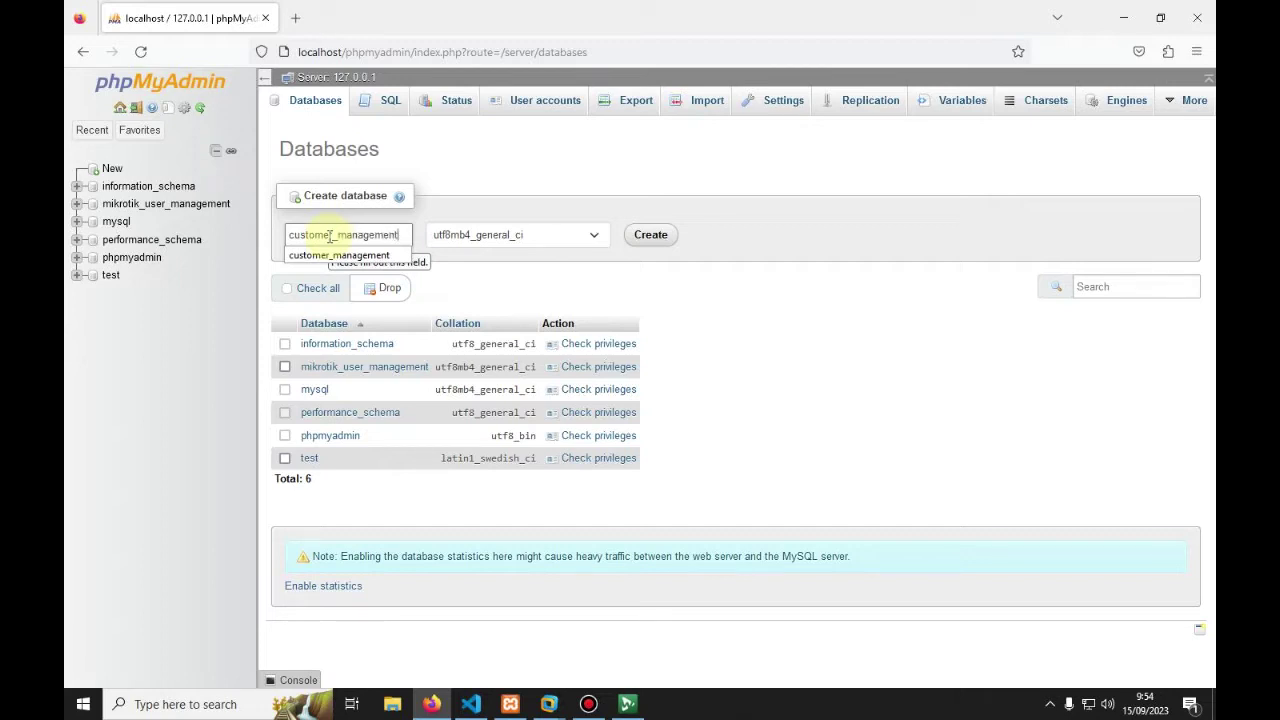
{"action": "left_click", "coordinate": [646, 235]}
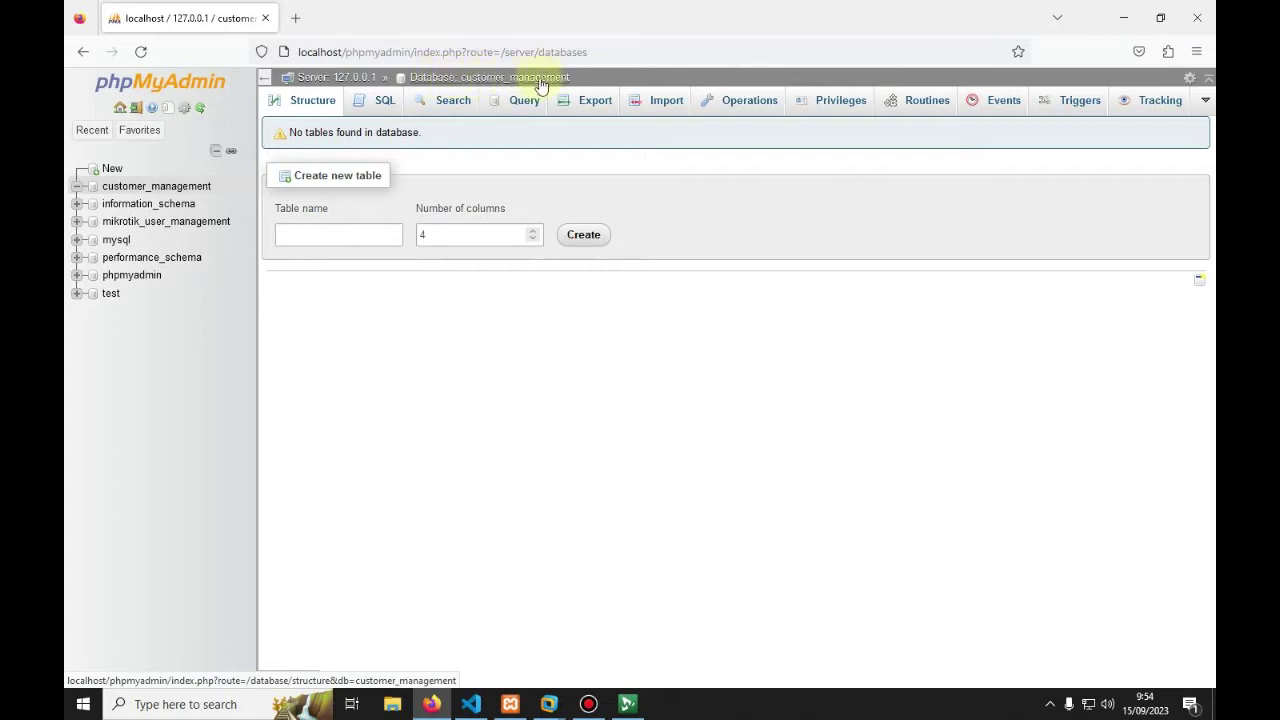
{"action": "left_click", "coordinate": [172, 189]}
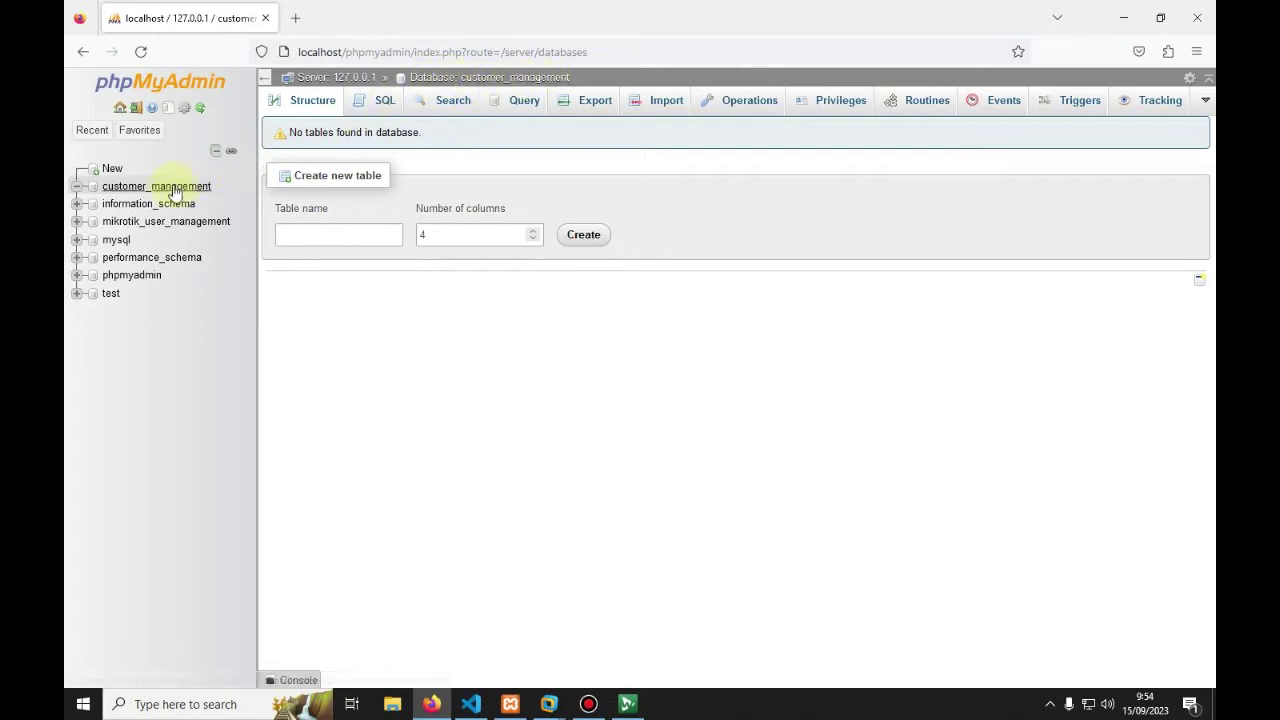
{"action": "left_click", "coordinate": [172, 190]}
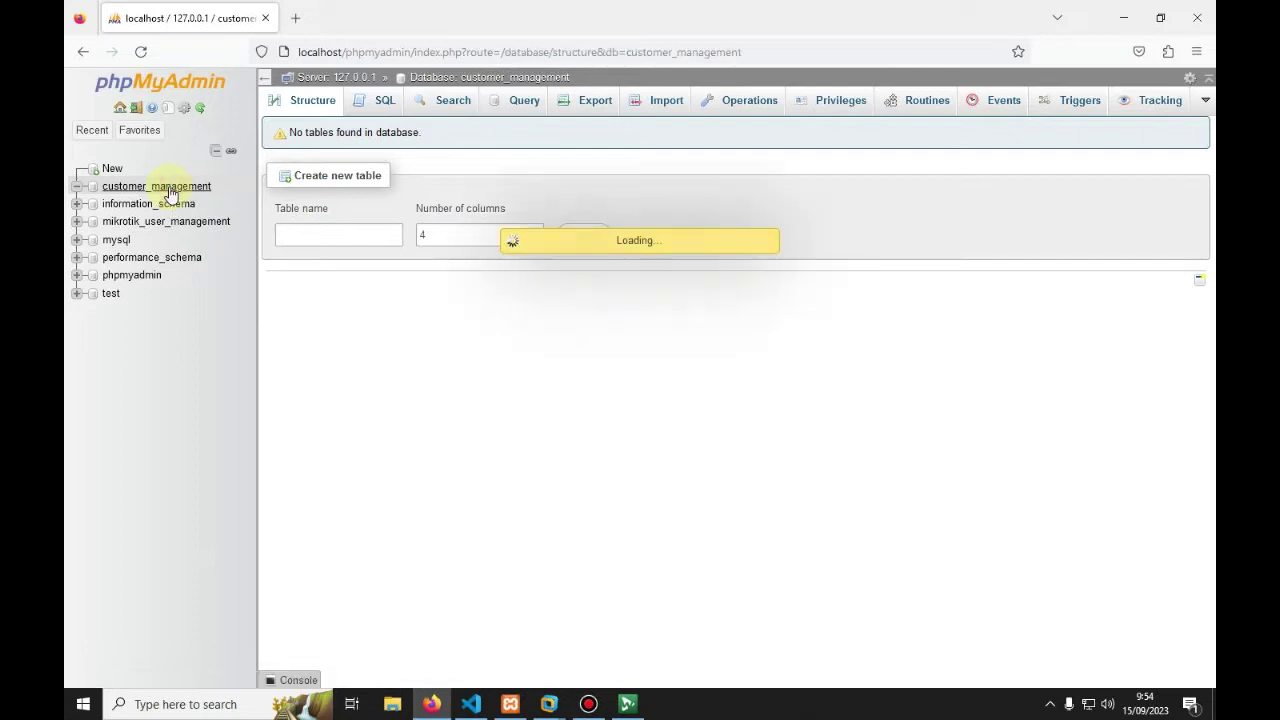
Step: Open customer_management's Import page and start browsing drive E for the SQL file
{"action": "left_click", "coordinate": [661, 104]}
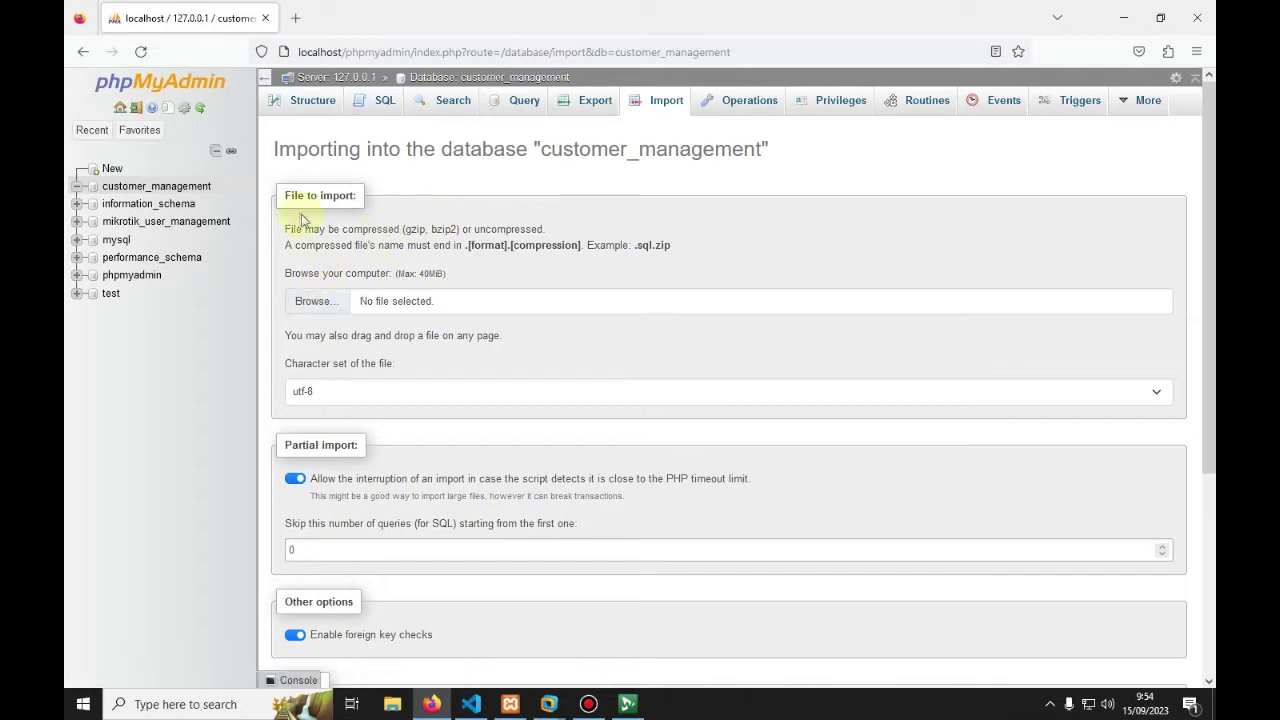
{"action": "left_click", "coordinate": [312, 300]}
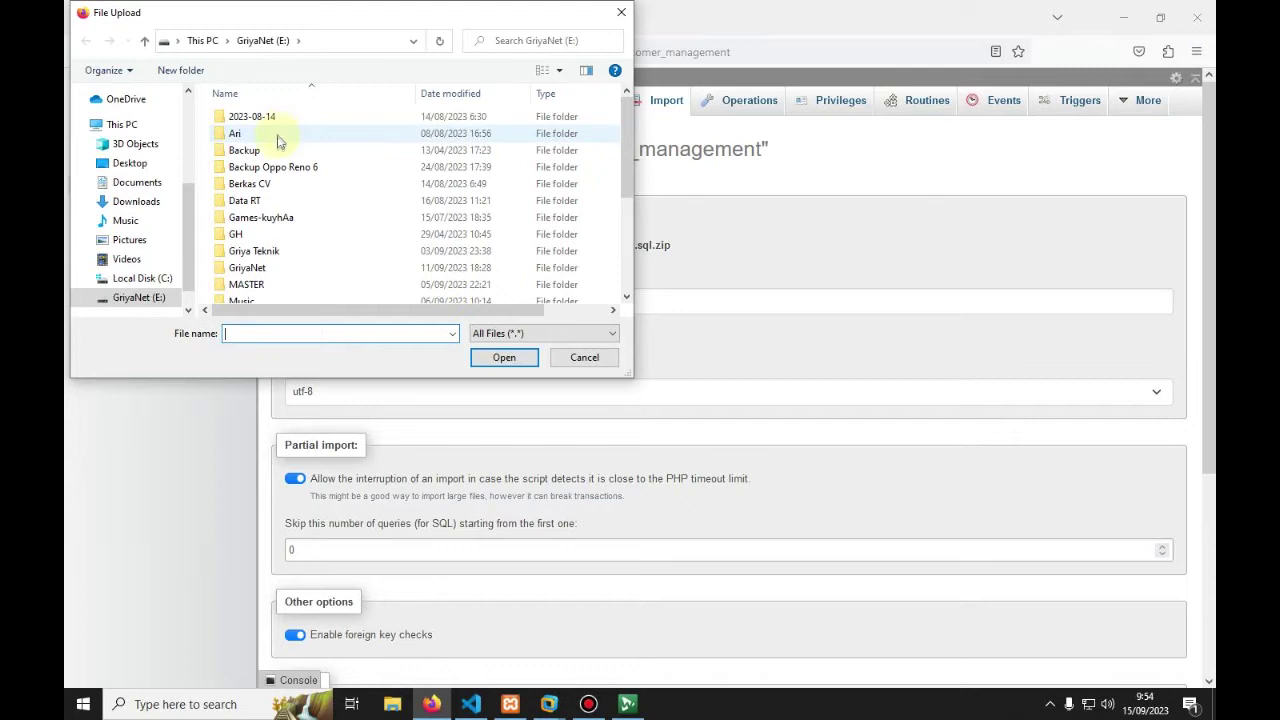
{"action": "scroll", "coordinate": [280, 150], "scroll_direction": "down", "scroll_amount": 3}
{"action": "scroll", "coordinate": [278, 150], "scroll_direction": "down", "scroll_amount": 1}
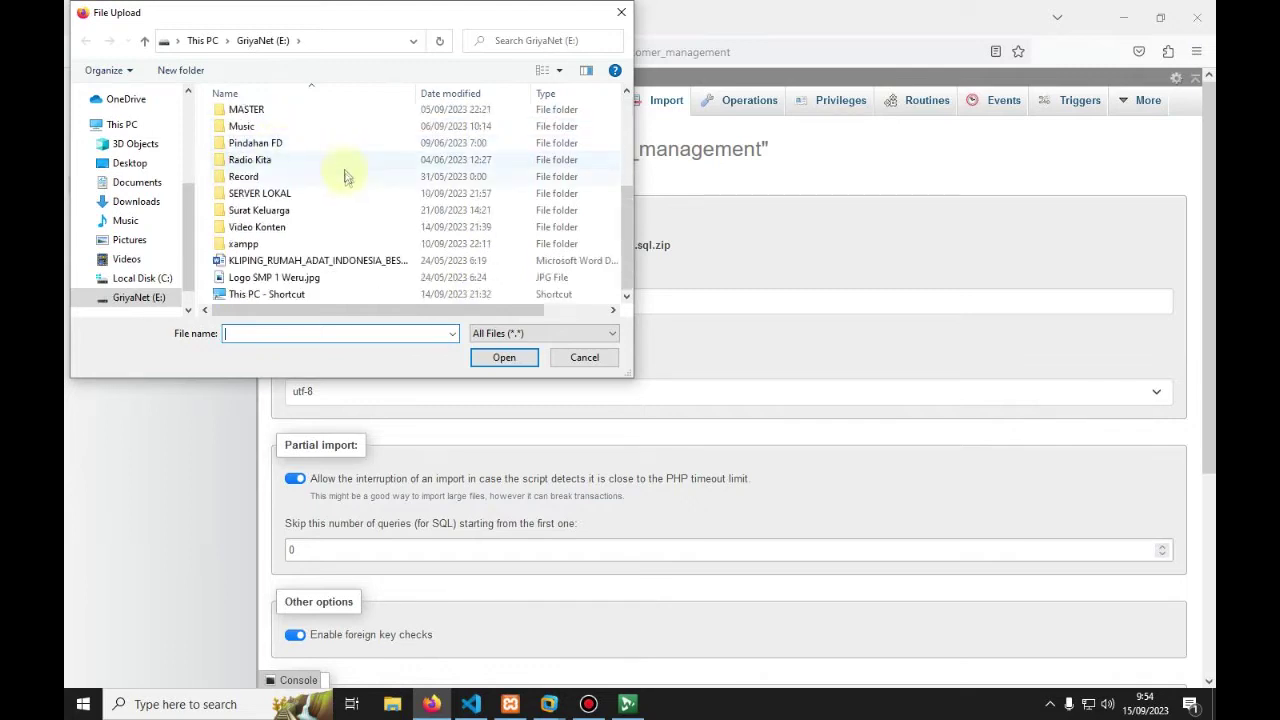
{"action": "double_click", "coordinate": [245, 244]}
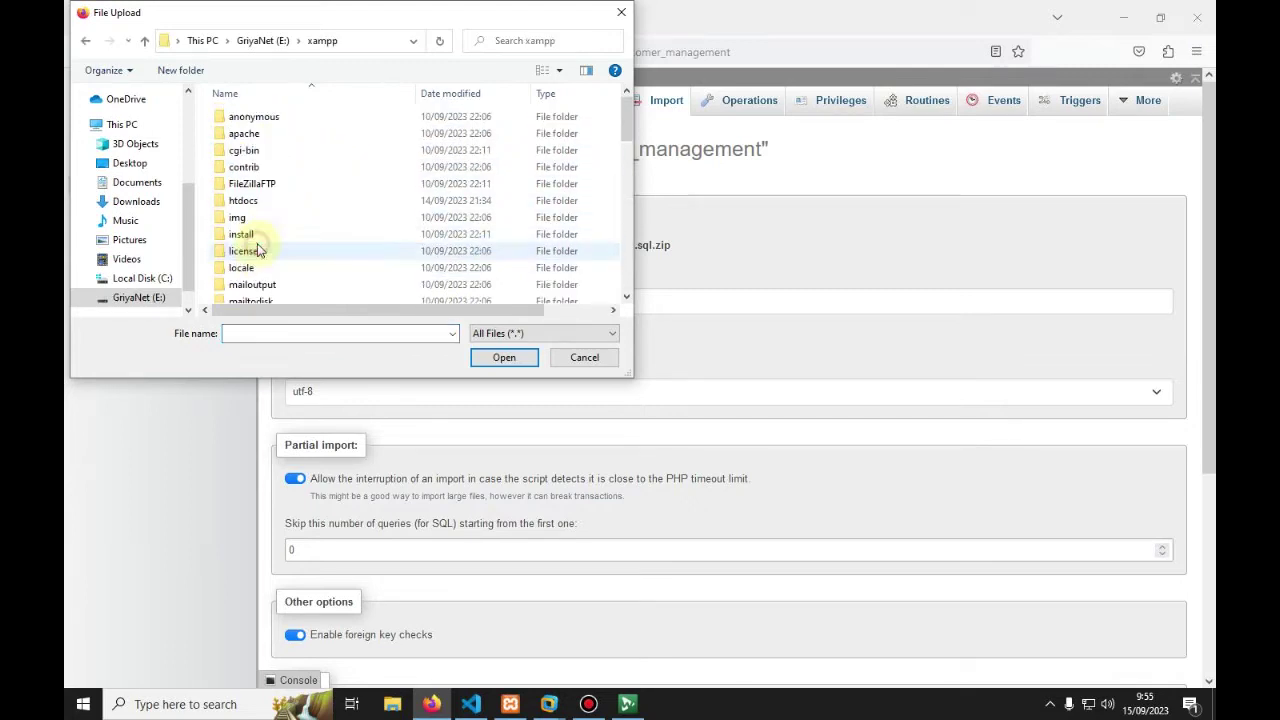
{"action": "scroll", "coordinate": [272, 171], "scroll_direction": "down", "scroll_amount": 1}
{"action": "double_click", "coordinate": [257, 165]}
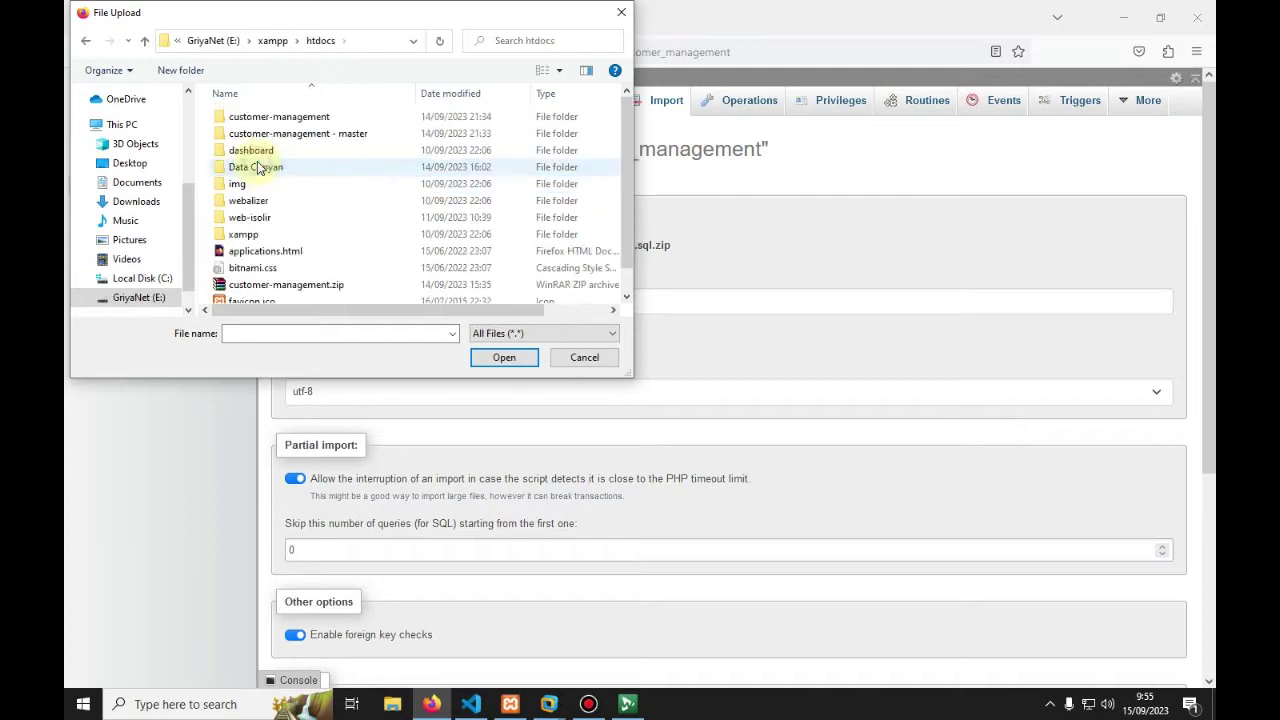
{"action": "left_click", "coordinate": [272, 40]}
{"action": "left_click", "coordinate": [270, 40]}
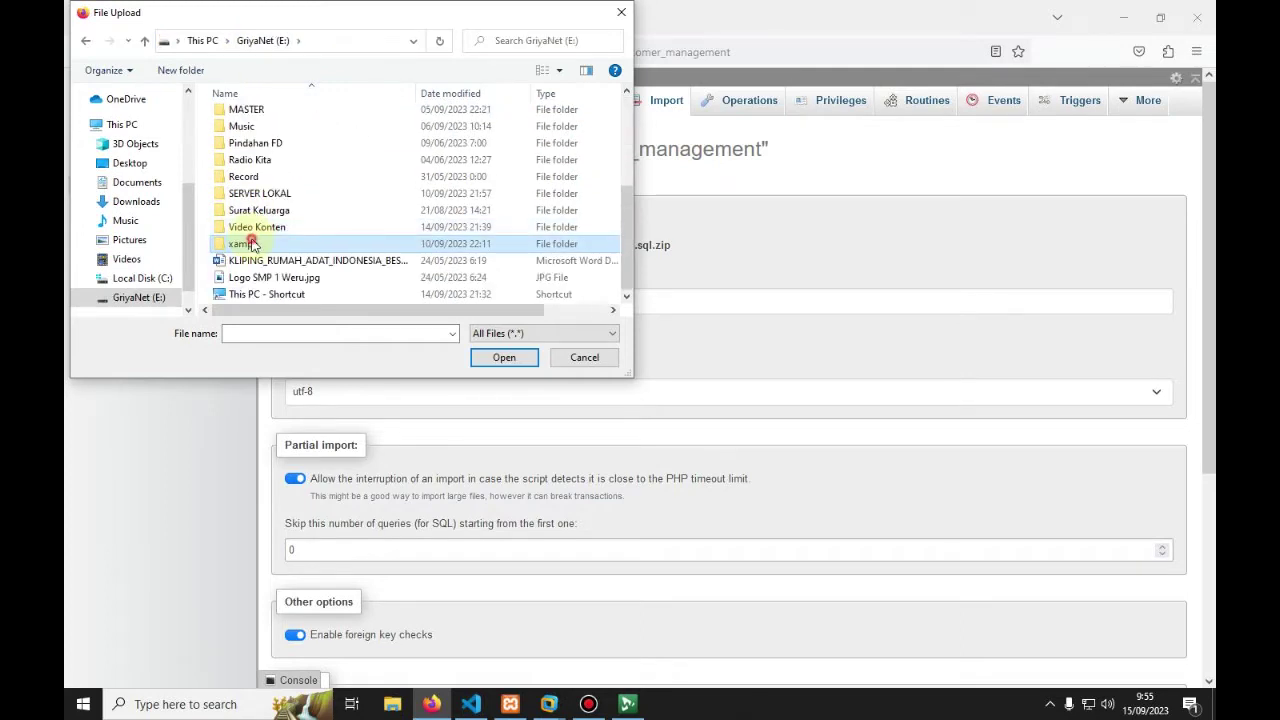
Step: Pick customer_management.sql from xampp > htdocs > customer-management > database and import it
{"action": "double_click", "coordinate": [249, 242]}
{"action": "double_click", "coordinate": [254, 203]}
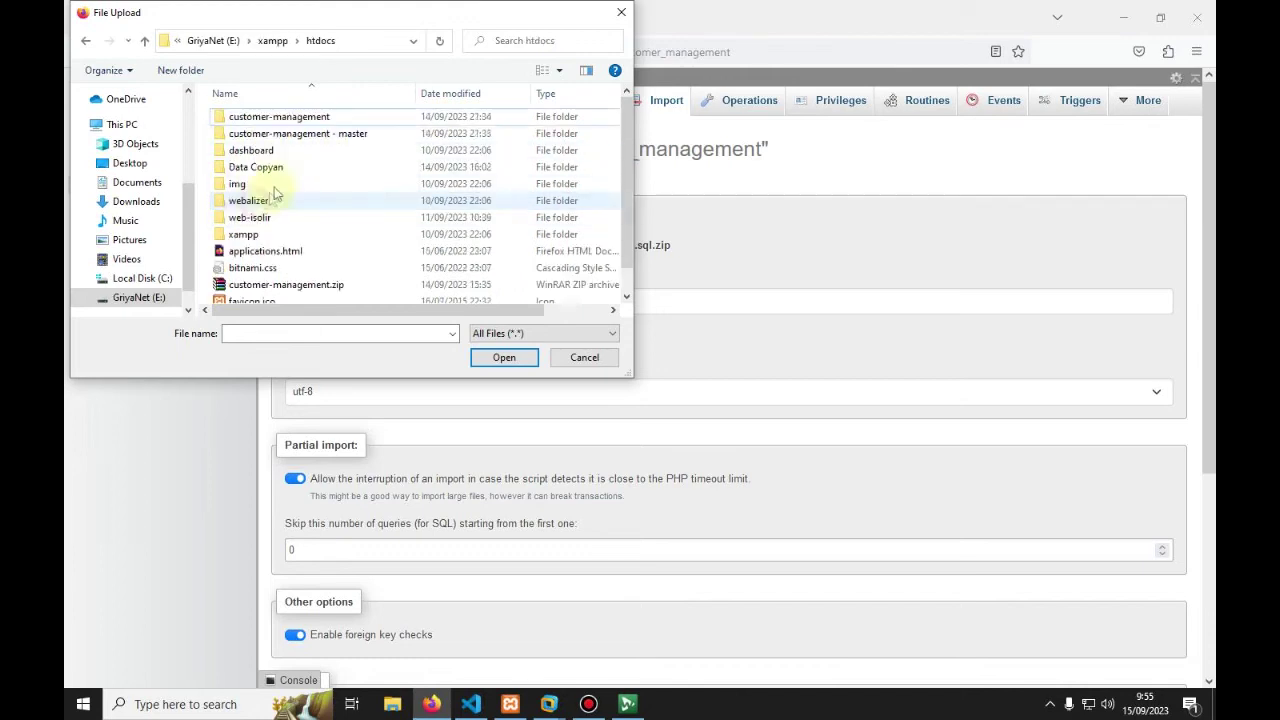
{"action": "double_click", "coordinate": [285, 125]}
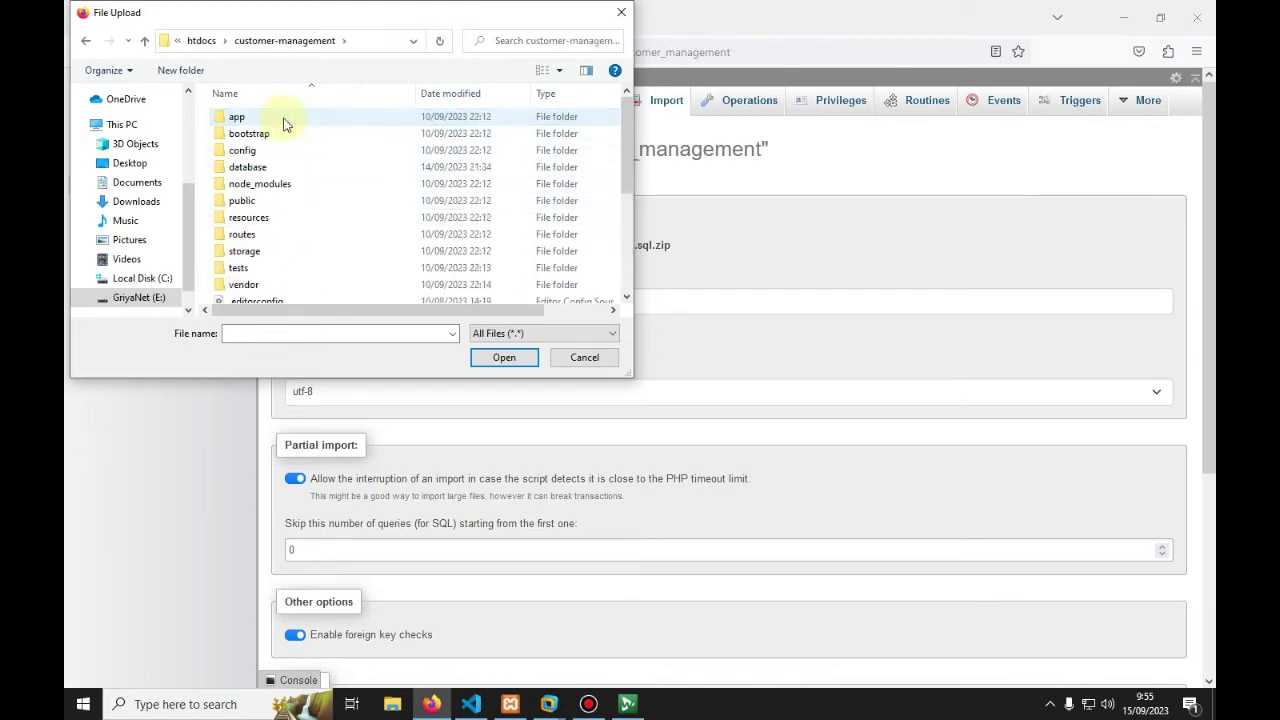
{"action": "left_click", "coordinate": [251, 170]}
{"action": "double_click", "coordinate": [251, 170]}
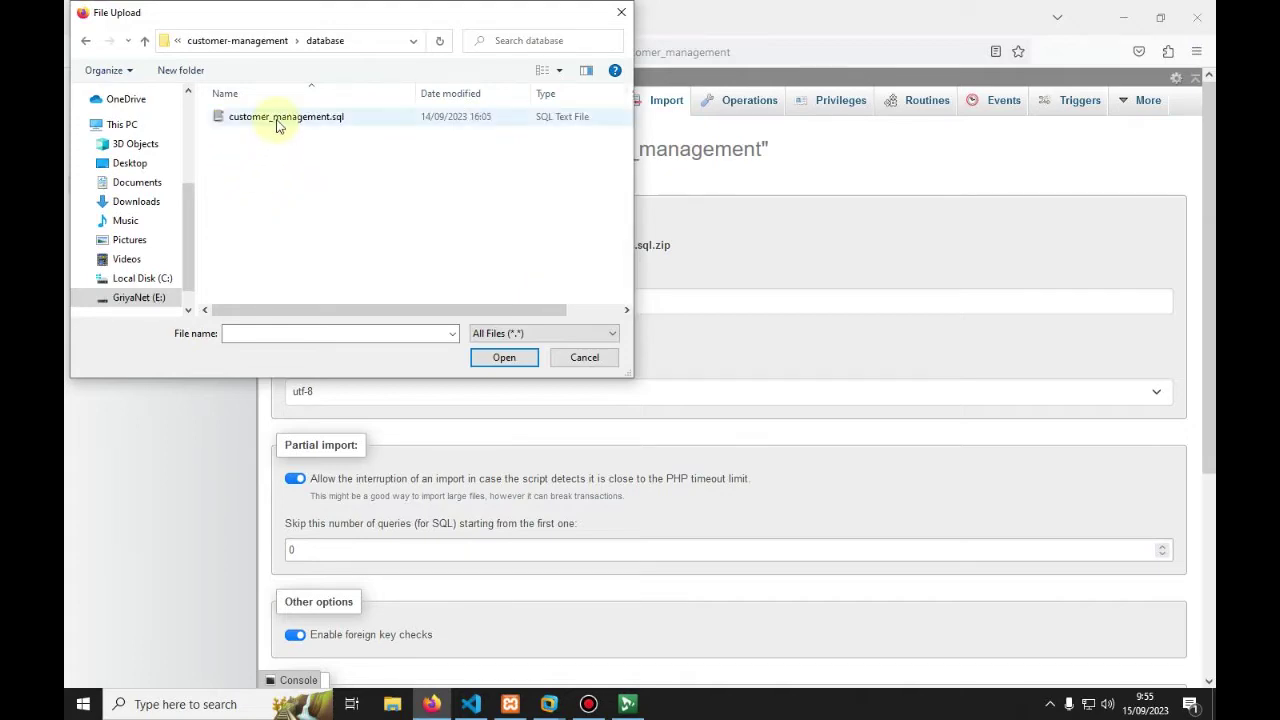
{"action": "double_click", "coordinate": [277, 123]}
{"action": "scroll", "coordinate": [380, 293], "scroll_direction": "down", "scroll_amount": 5}
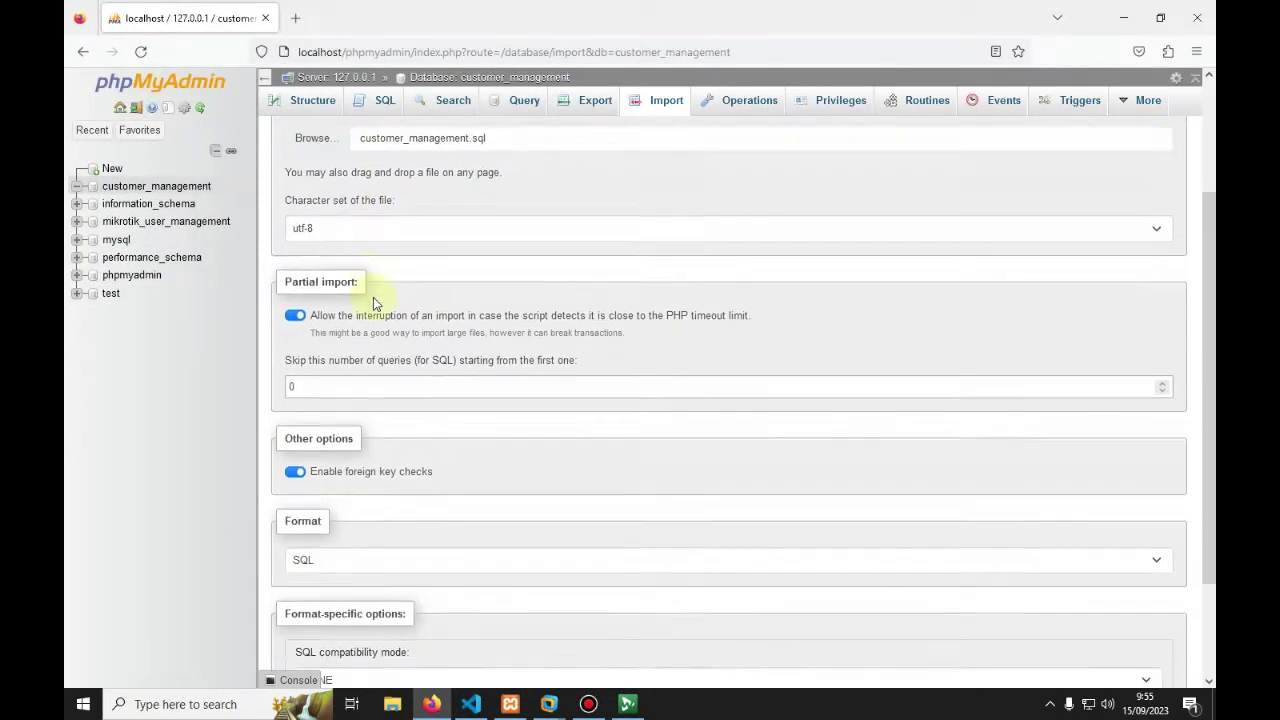
{"action": "left_click", "coordinate": [310, 632]}
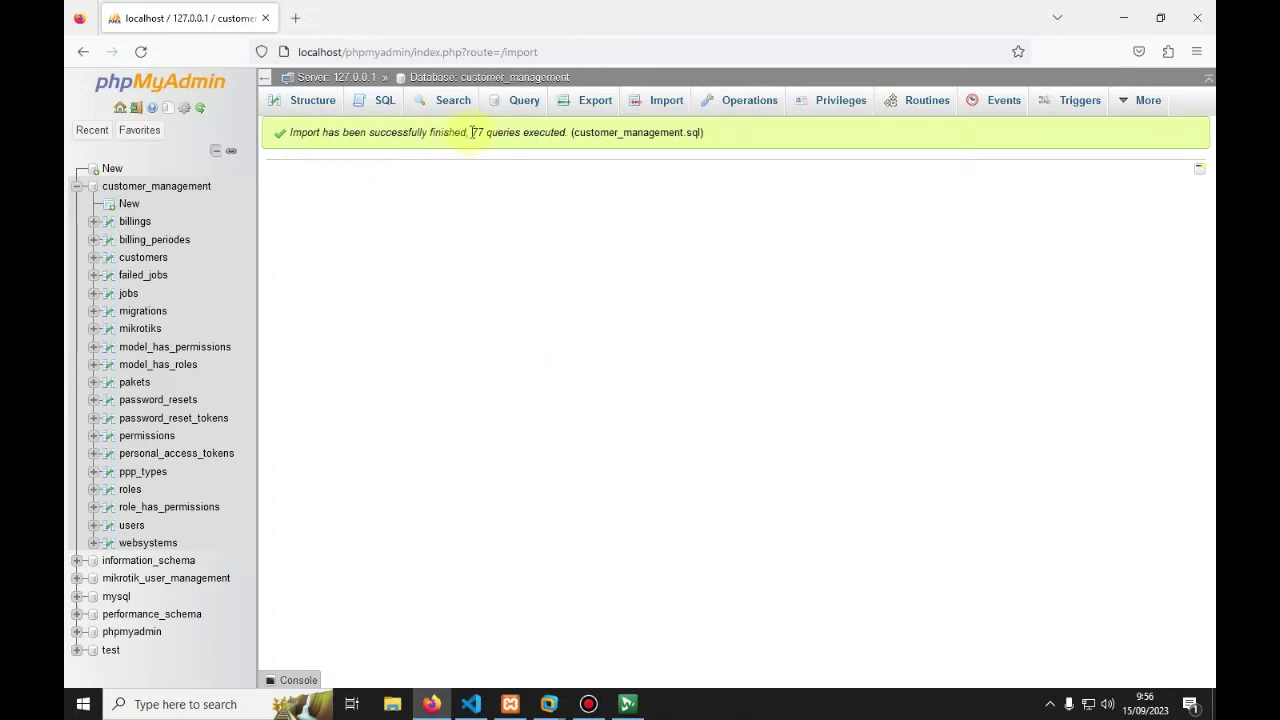
Step: Check the 77-query result, browse the 19 customer_management tables, then open a blank tab
{"action": "left_click_drag", "start_coordinate": [471, 132], "coordinate": [521, 131]}
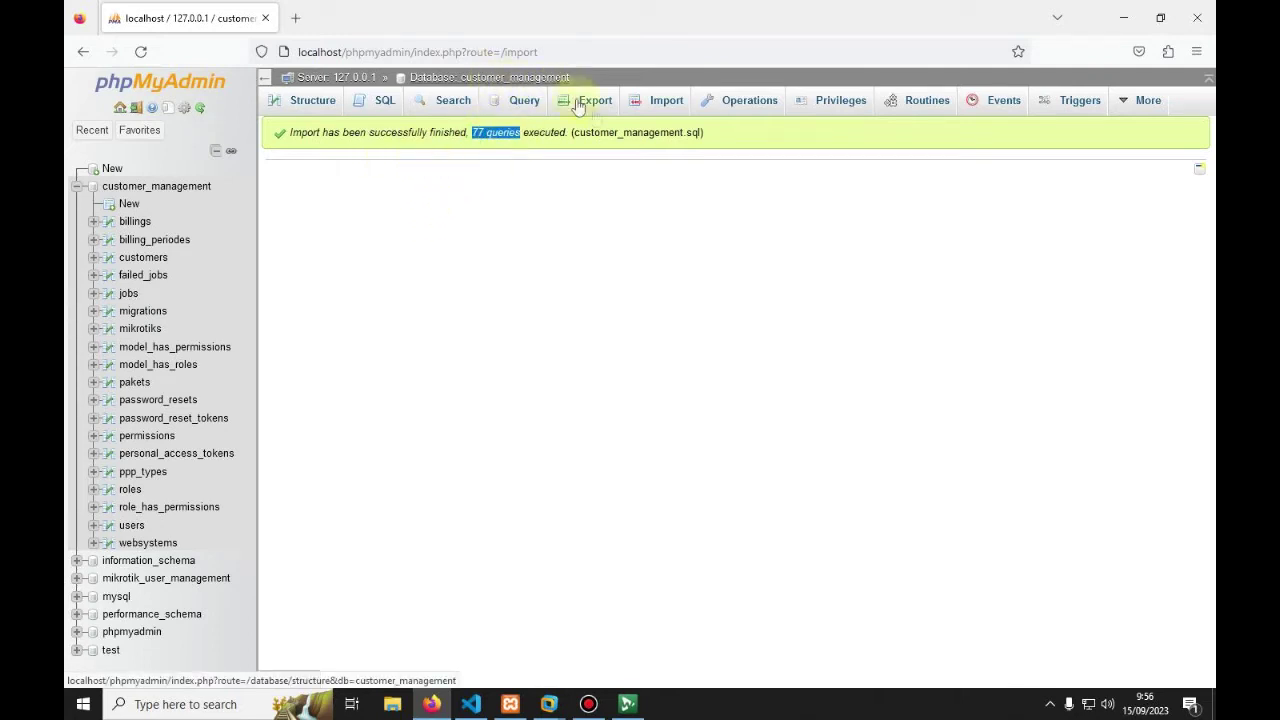
{"action": "left_click", "coordinate": [153, 193]}
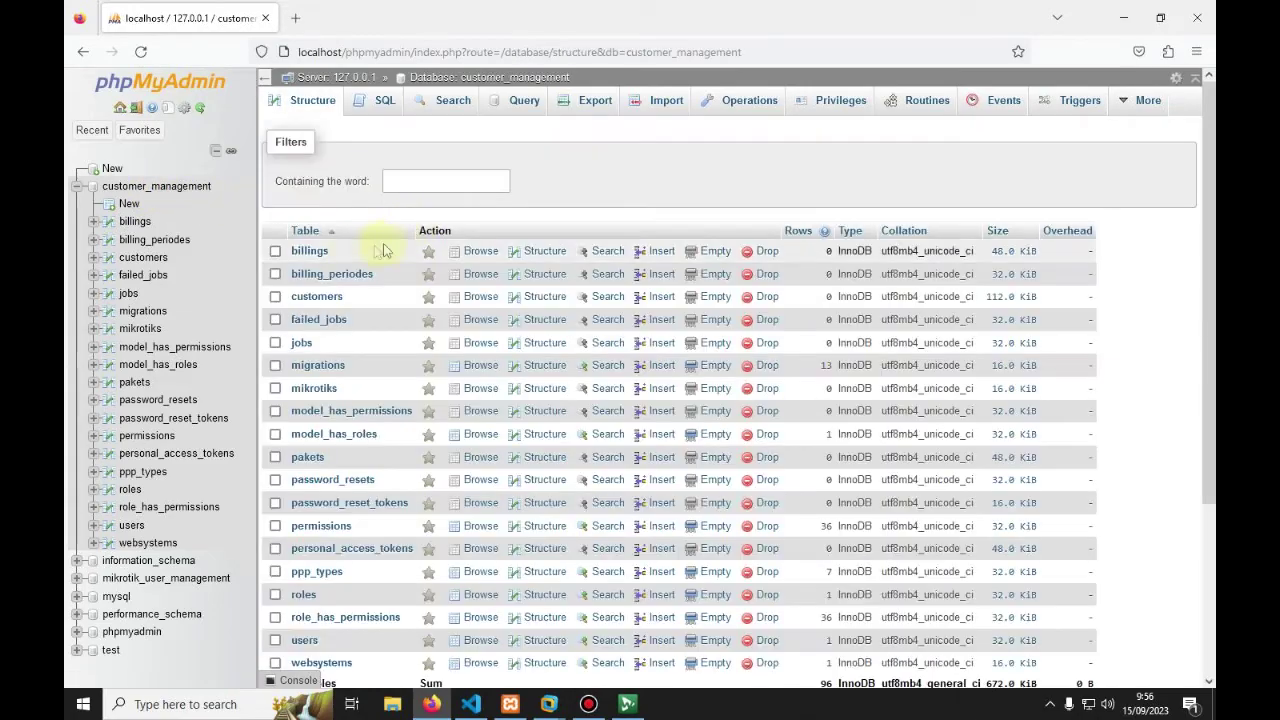
{"action": "scroll", "coordinate": [350, 258], "scroll_direction": "down", "scroll_amount": 3}
{"action": "scroll", "coordinate": [310, 420], "scroll_direction": "up", "scroll_amount": 1}
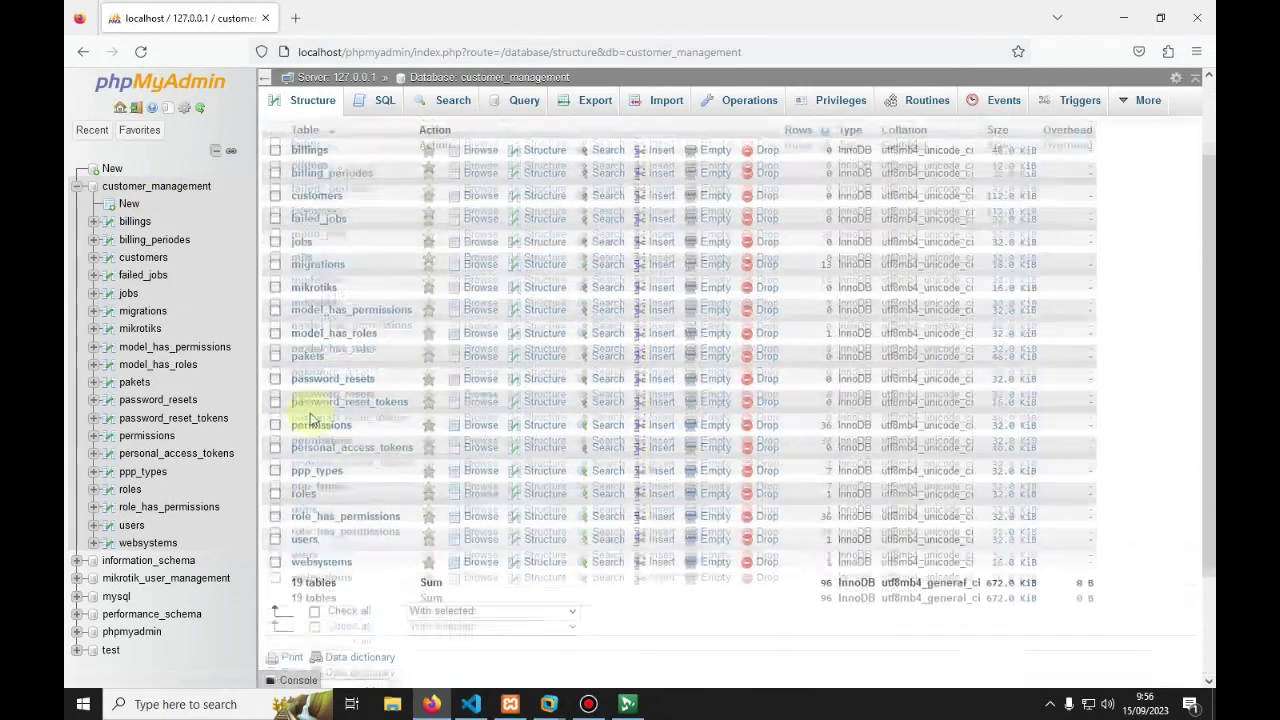
{"action": "scroll", "coordinate": [310, 420], "scroll_direction": "up", "scroll_amount": 2}
{"action": "scroll", "coordinate": [308, 290], "scroll_direction": "down", "scroll_amount": 3}
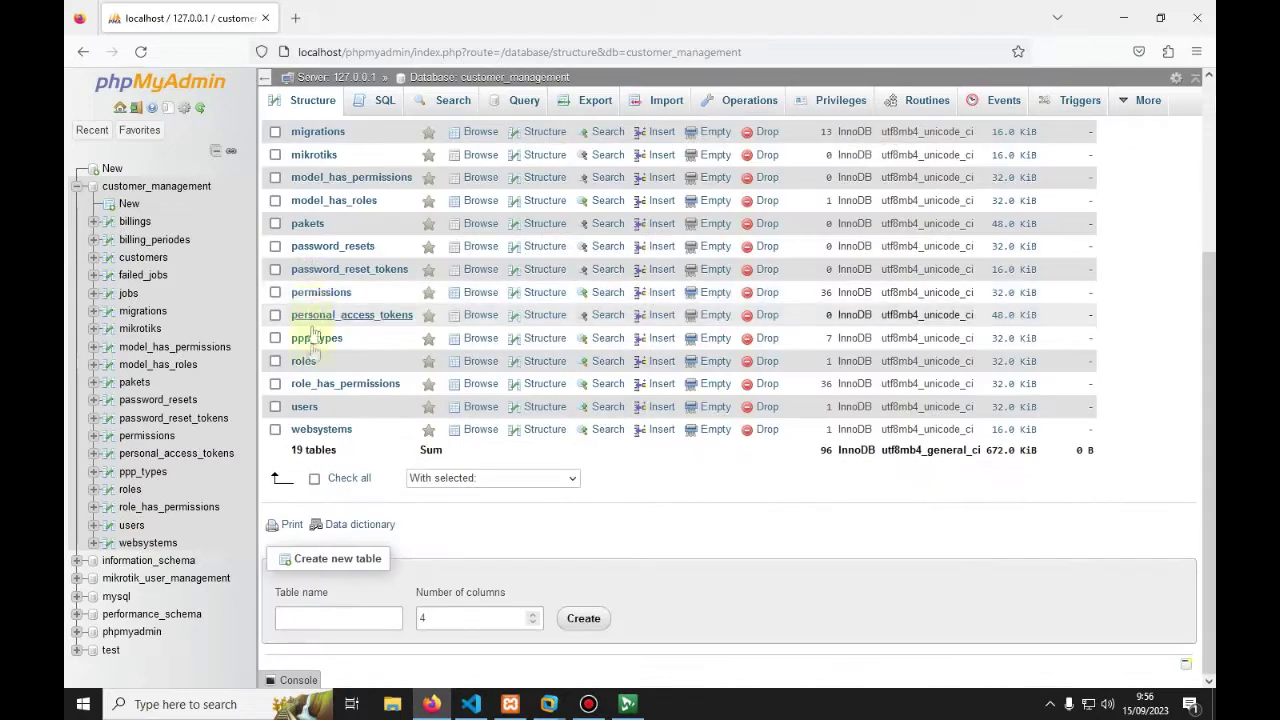
{"action": "scroll", "coordinate": [420, 470], "scroll_direction": "up", "scroll_amount": 3}
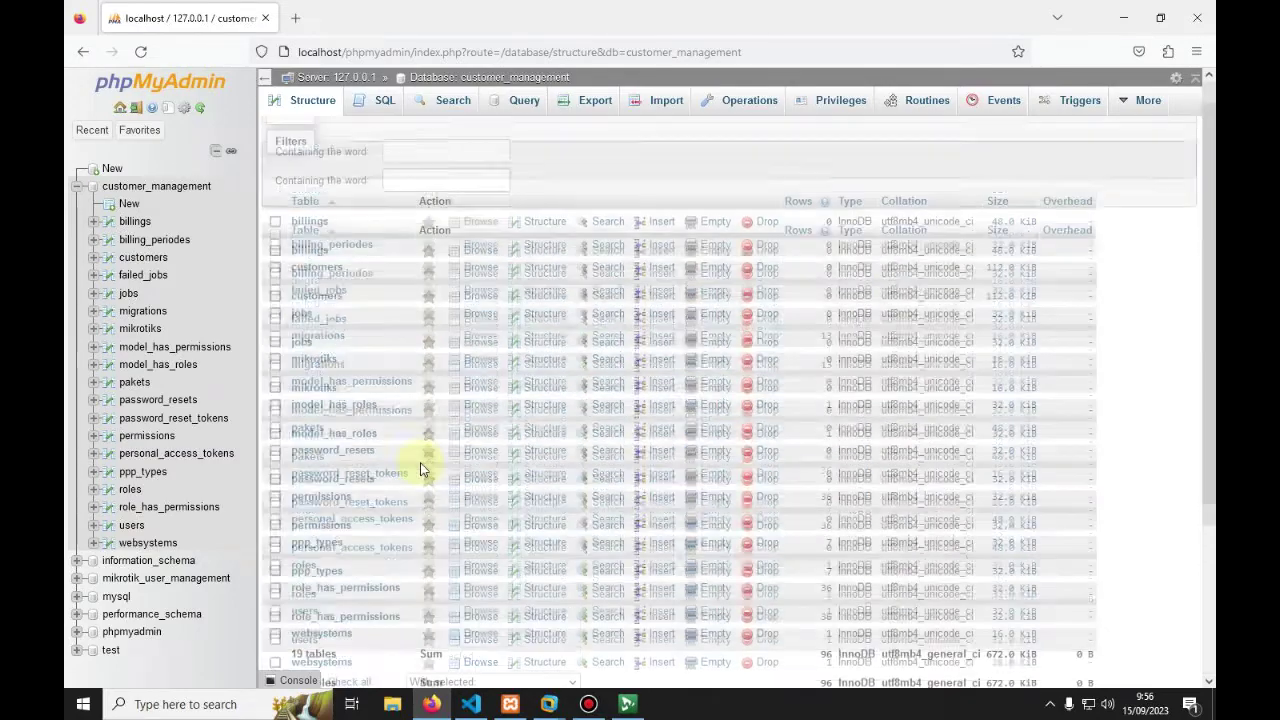
{"action": "left_click", "coordinate": [295, 18]}
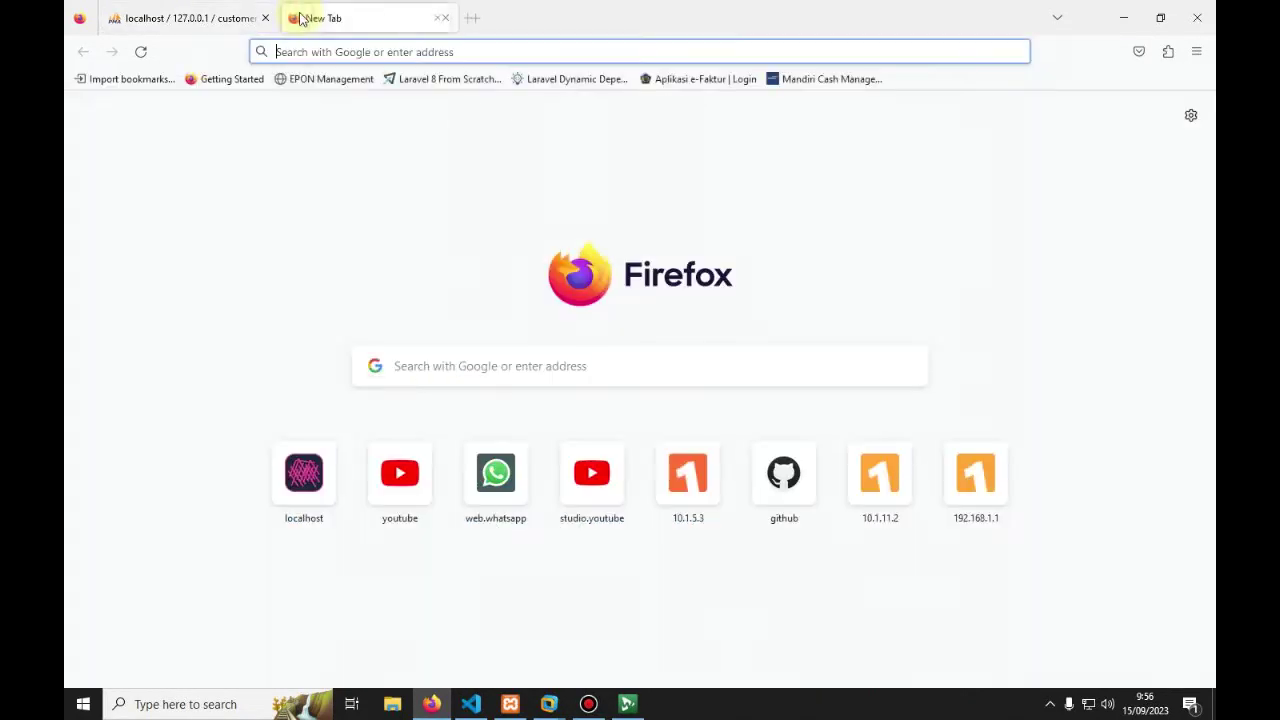
Step: Load the Customer Management app at plain localhost, dropping the :8000 port
{"action": "left_click", "coordinate": [311, 52]}
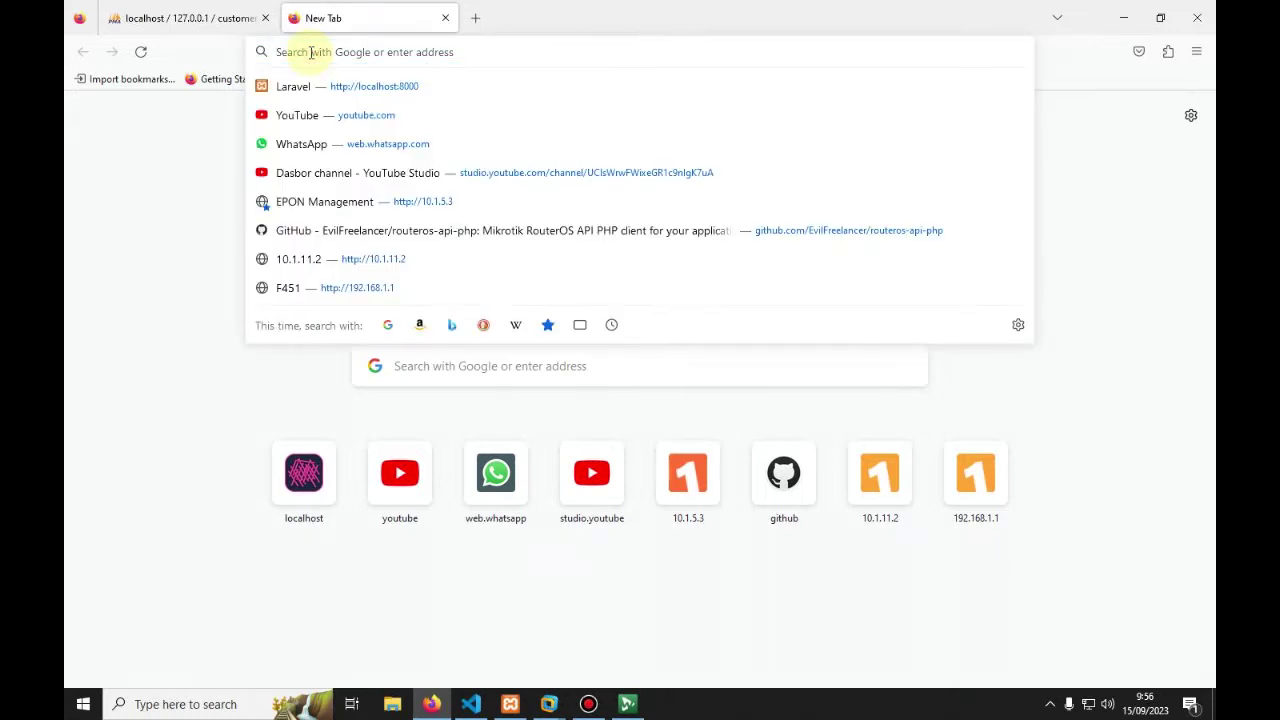
{"action": "type", "text": "localhost:8000/"}
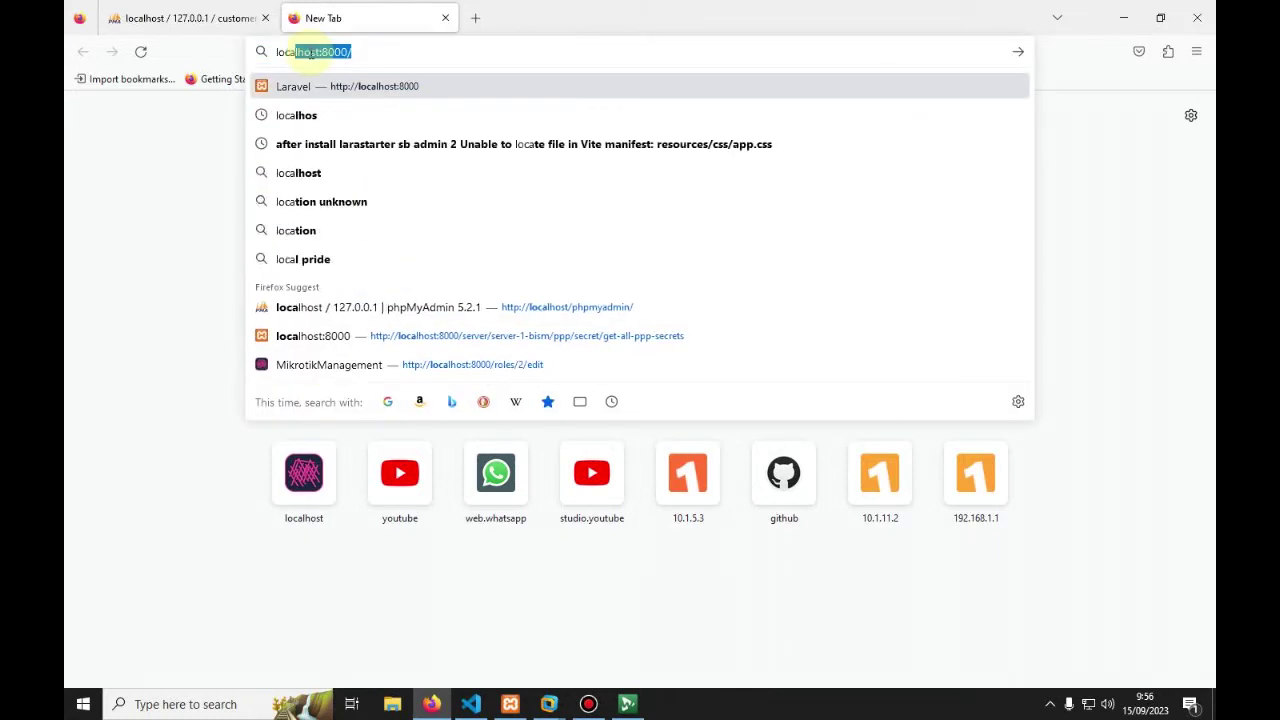
{"action": "key", "text": "Return"}
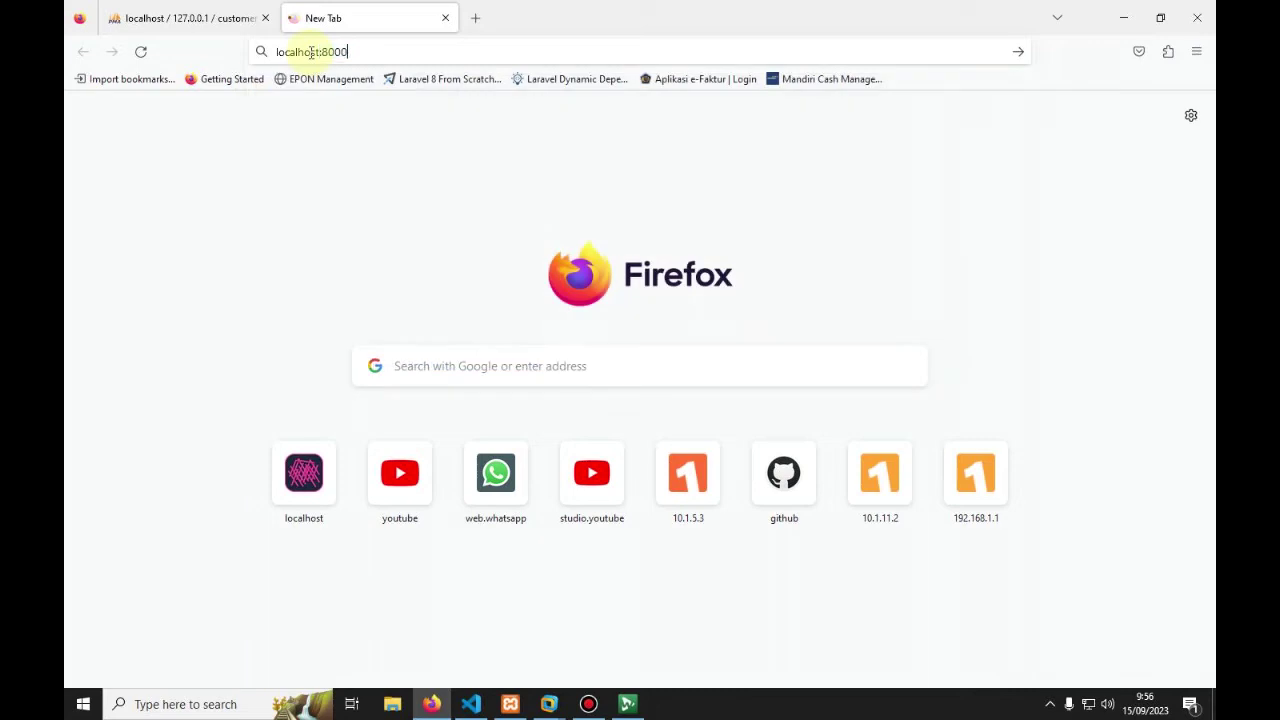
{"action": "left_click", "coordinate": [311, 52]}
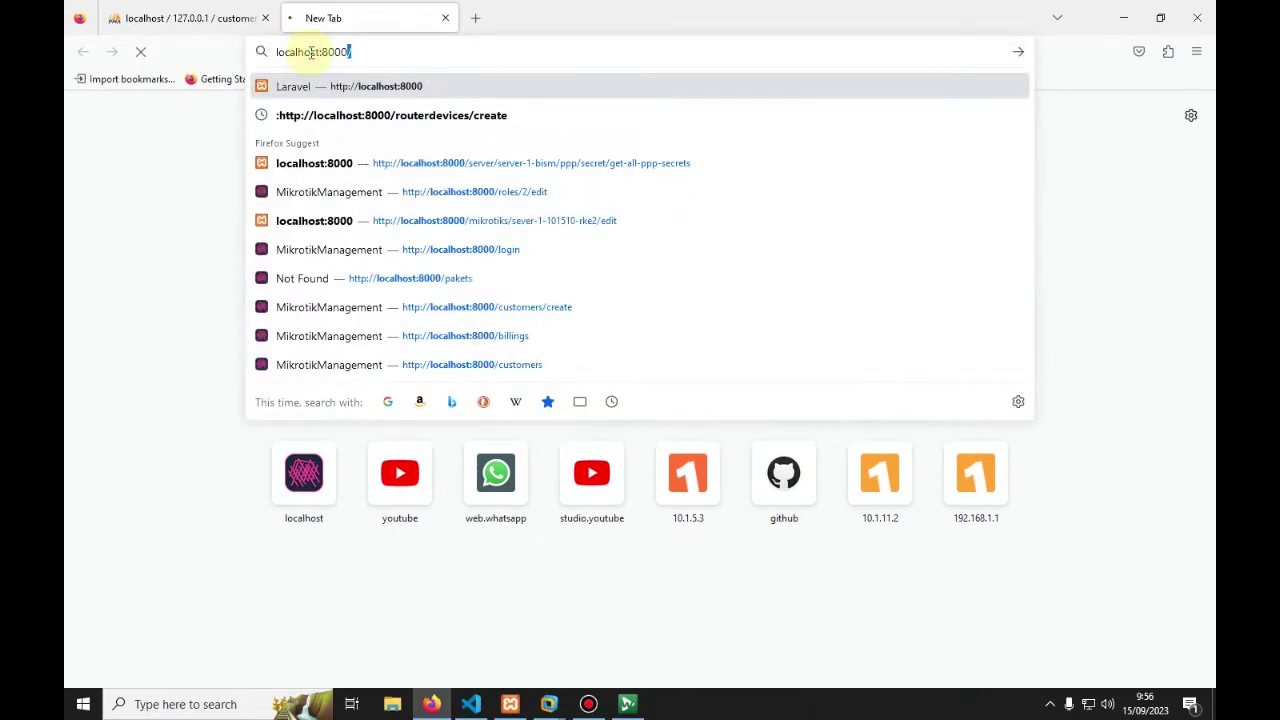
{"action": "left_click_drag", "start_coordinate": [356, 52], "coordinate": [320, 58]}
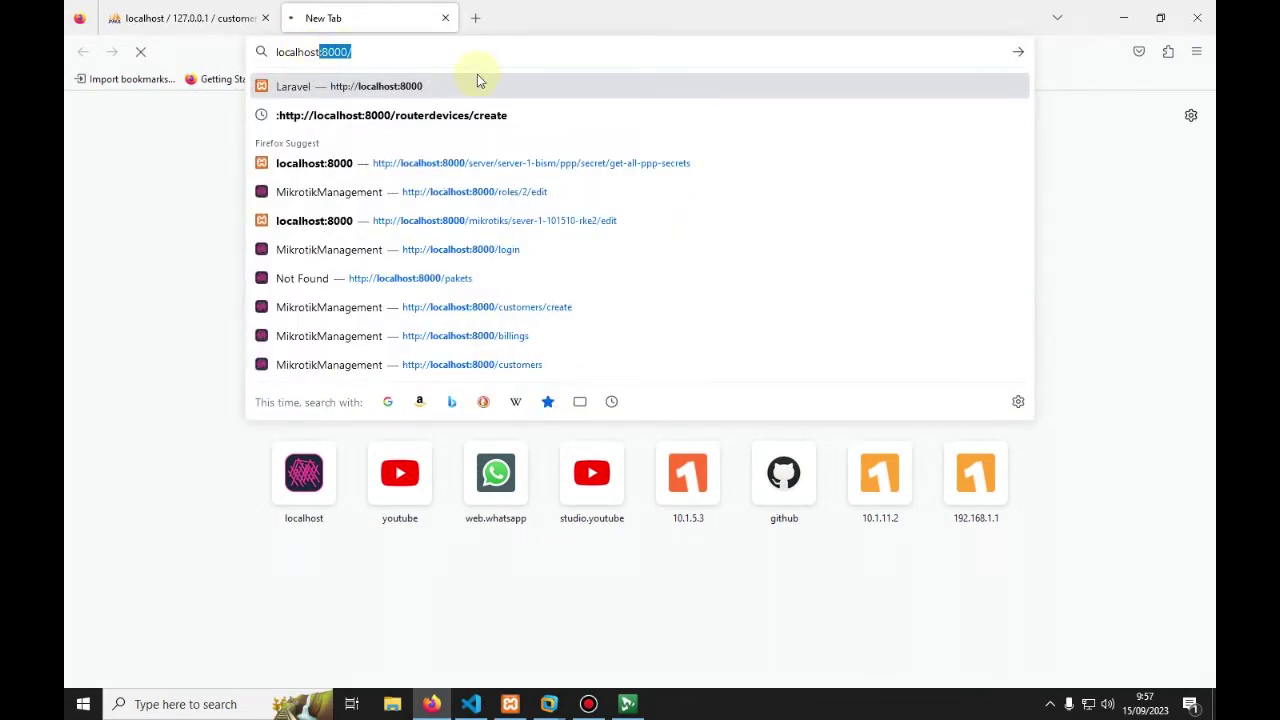
{"action": "key", "text": "BackSpace"}
{"action": "key", "text": "Return"}
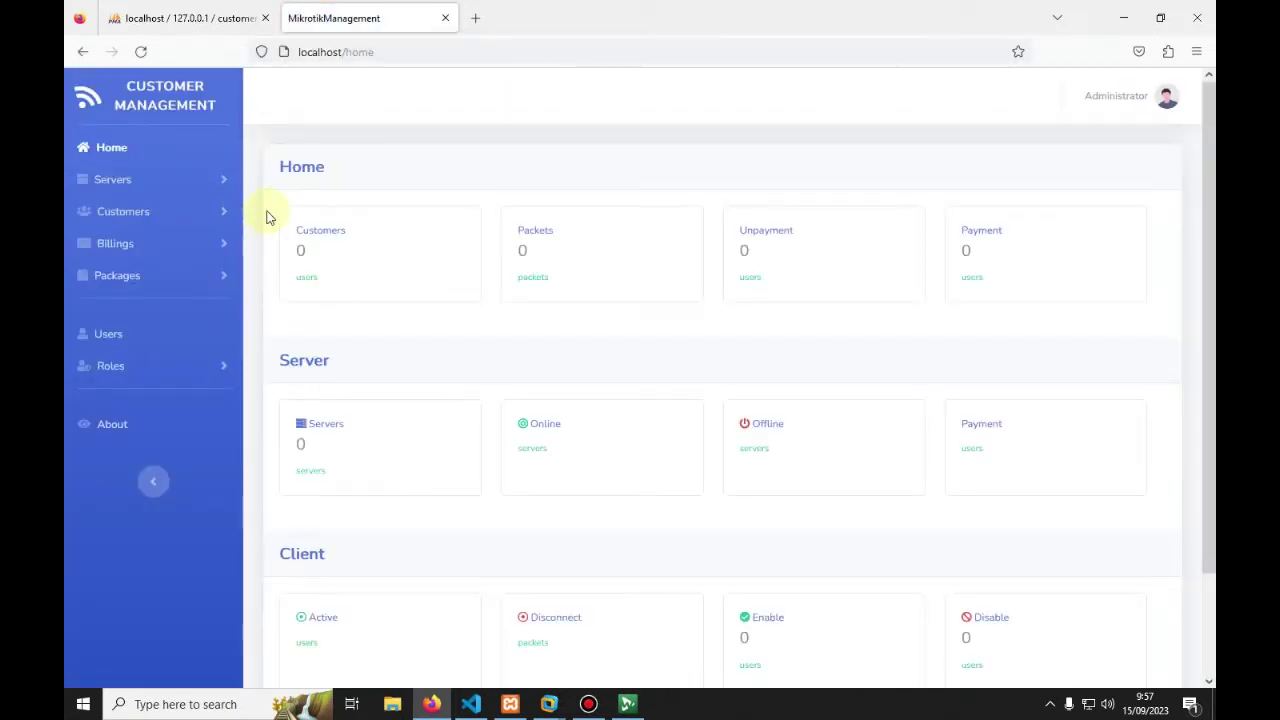
Step: Log out of the Administrator account
{"action": "left_click", "coordinate": [1160, 110]}
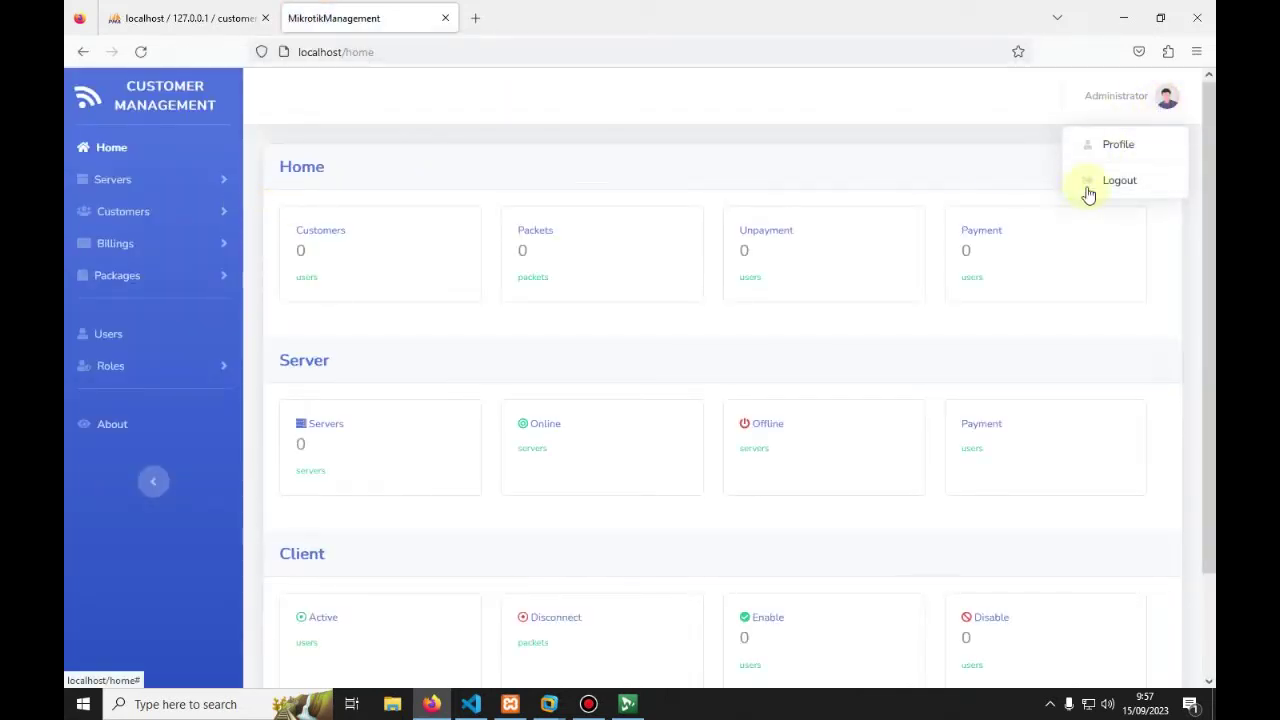
{"action": "left_click", "coordinate": [1086, 194]}
{"action": "left_click", "coordinate": [750, 238]}
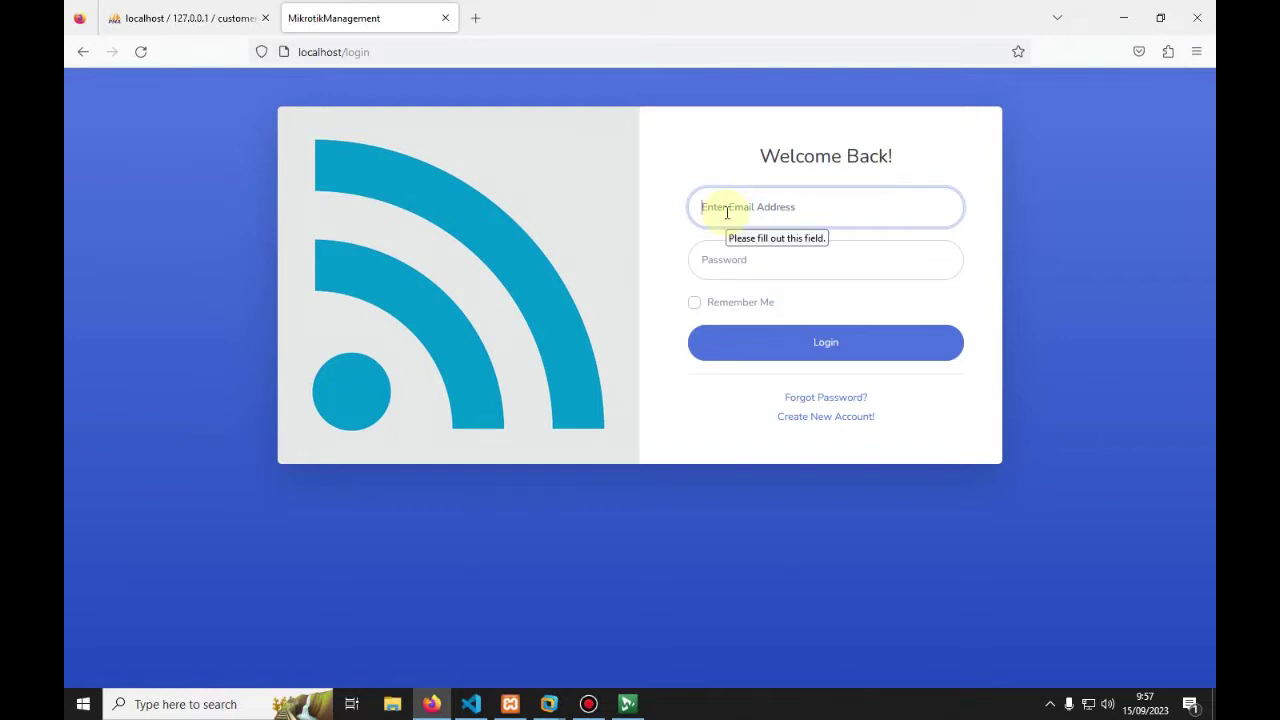
Step: Sign back in with the saved administrator login, re-entering the password and ticking Remember Me
{"action": "type", "text": "ad"}
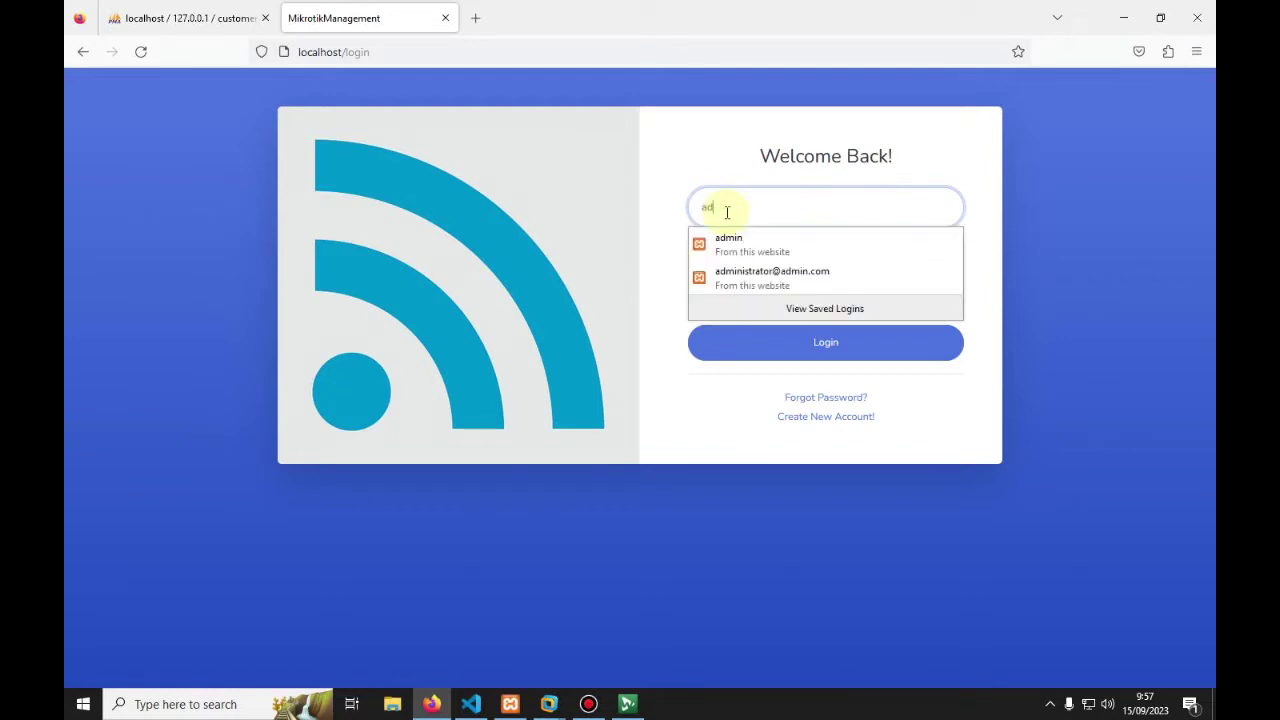
{"action": "type", "text": "min"}
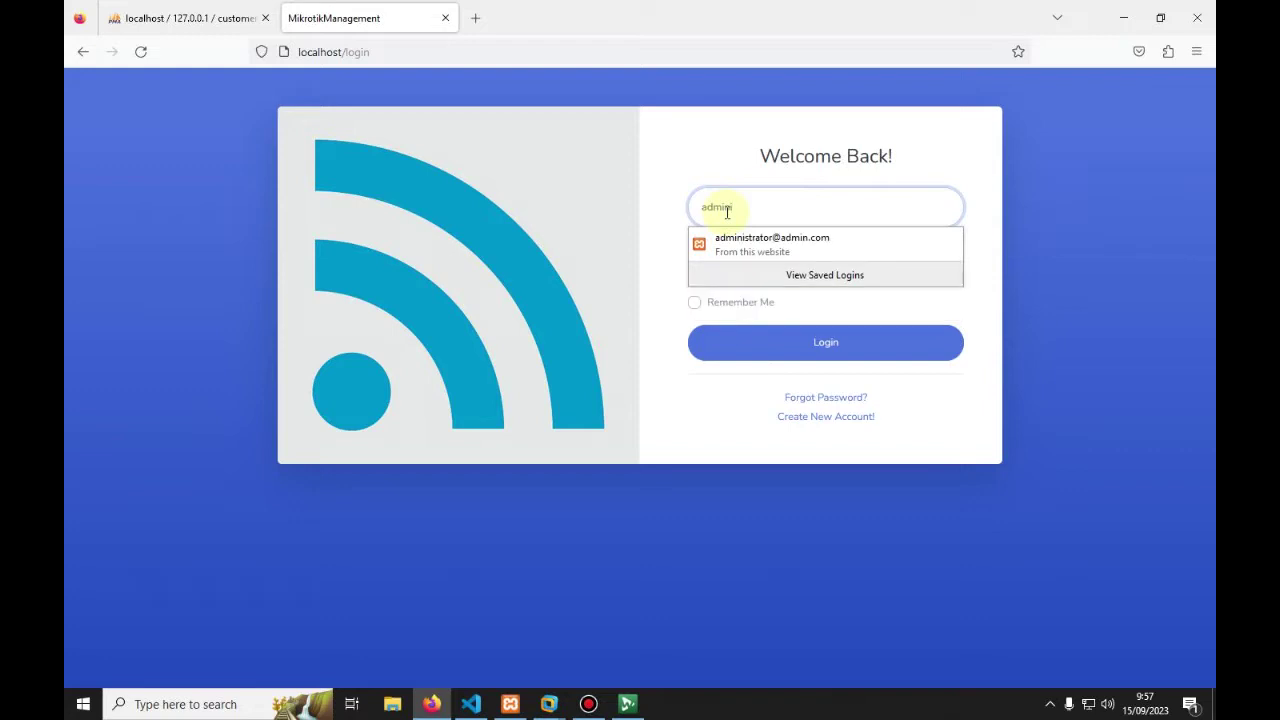
{"action": "type", "text": "i"}
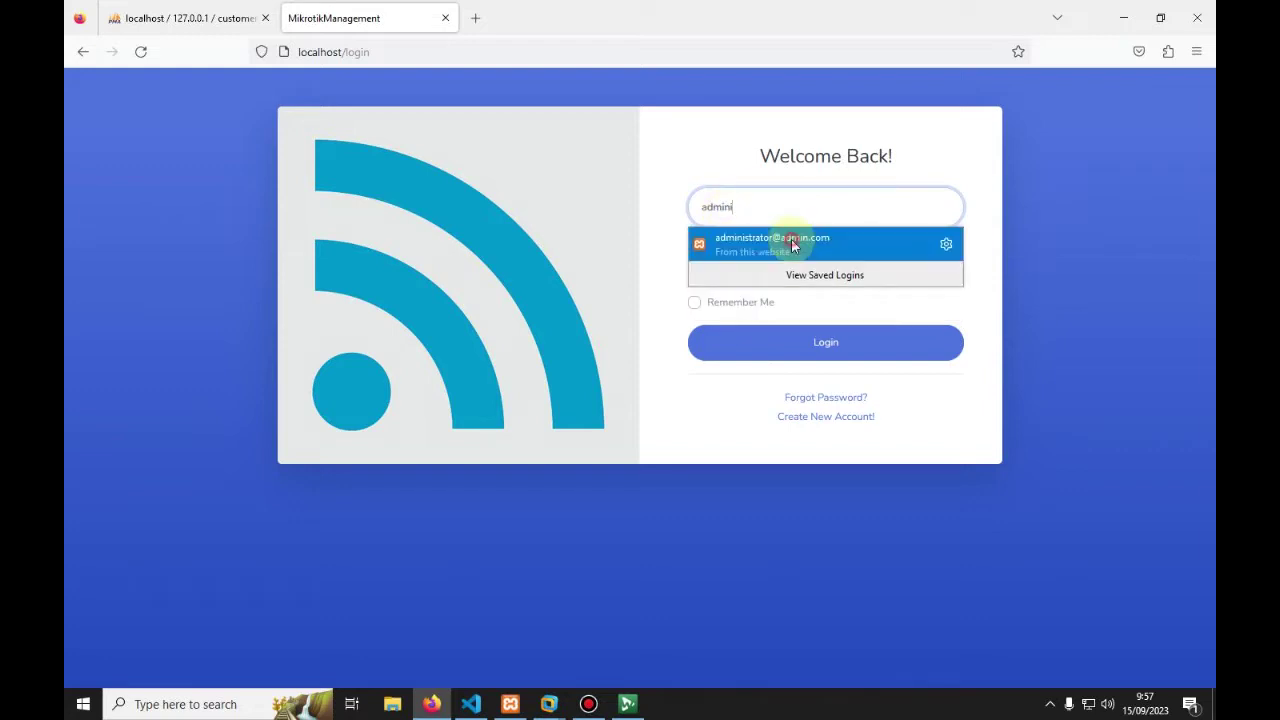
{"action": "left_click", "coordinate": [790, 246]}
{"action": "left_click", "coordinate": [740, 262]}
{"action": "left_click_drag", "start_coordinate": [803, 257], "coordinate": [662, 268]}
{"action": "type", "text": "••••••••••••"}
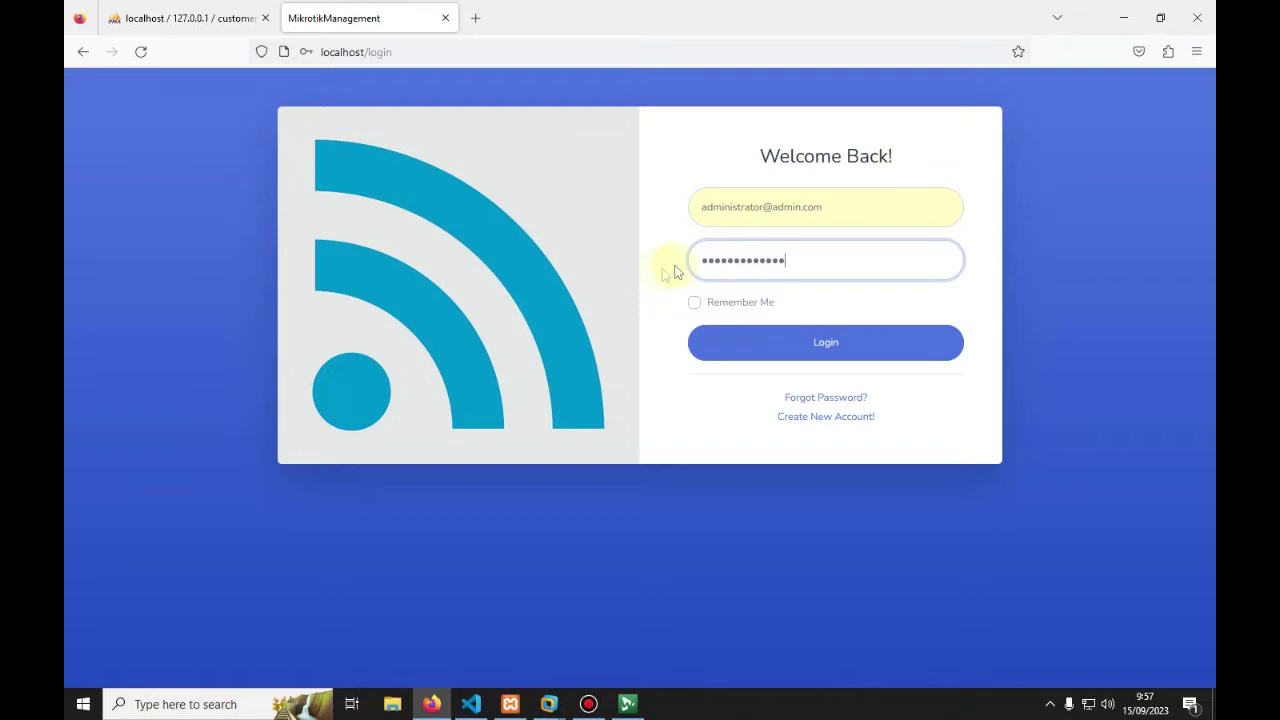
{"action": "left_click", "coordinate": [693, 301]}
{"action": "left_click", "coordinate": [753, 361]}
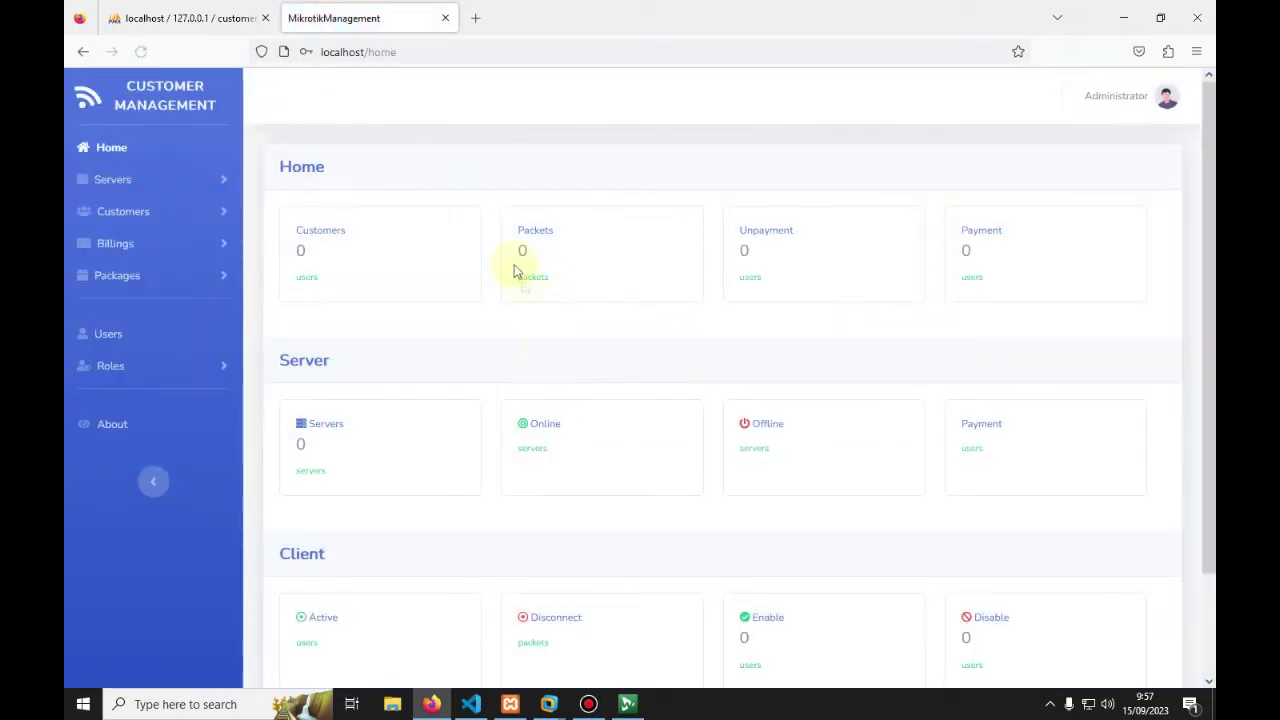
{"action": "scroll", "coordinate": [955, 282], "scroll_direction": "down", "scroll_amount": 1}
{"action": "scroll", "coordinate": [557, 357], "scroll_direction": "down", "scroll_amount": 2}
{"action": "scroll", "coordinate": [423, 414], "scroll_direction": "up", "scroll_amount": 3}
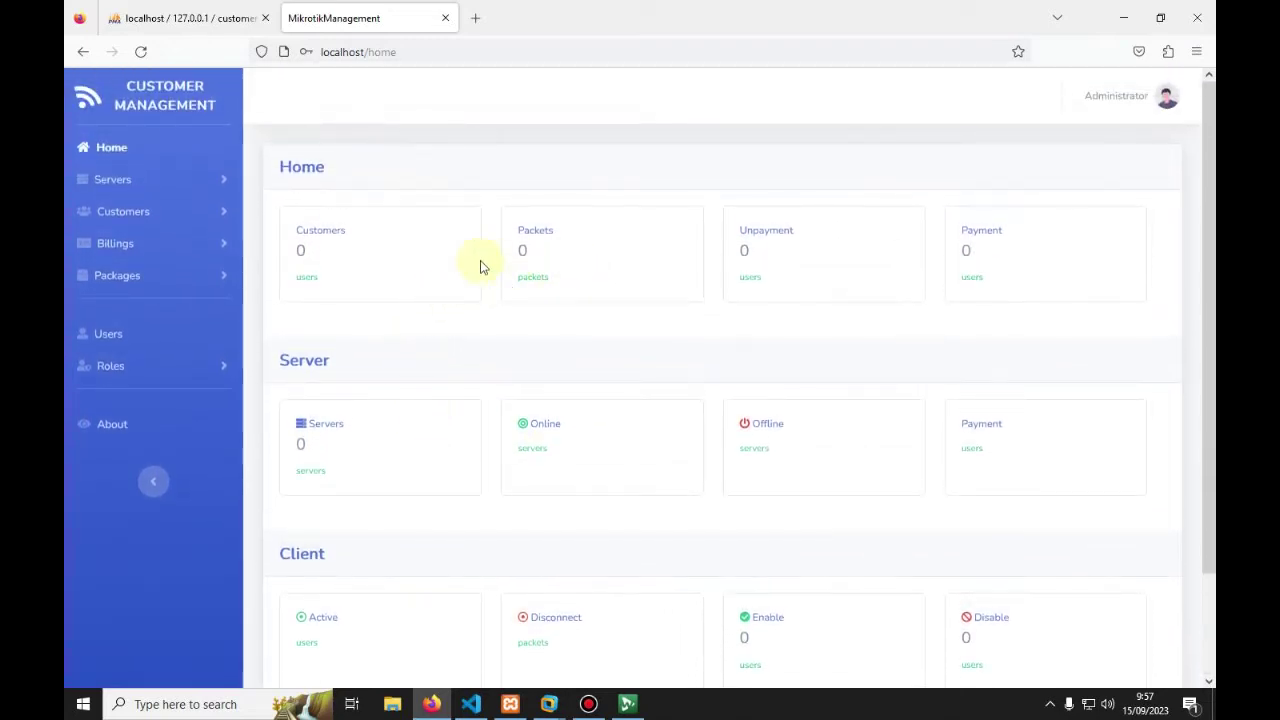
{"action": "scroll", "coordinate": [749, 277], "scroll_direction": "down", "scroll_amount": 2}
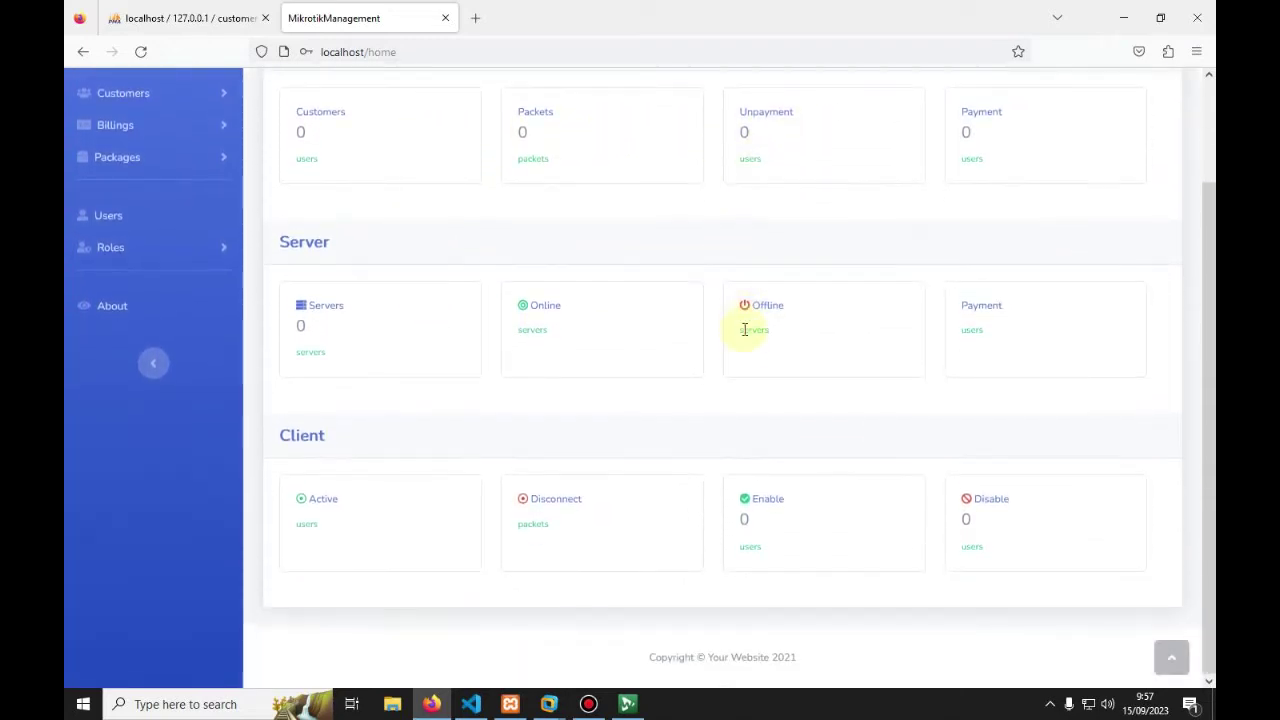
{"action": "scroll", "coordinate": [700, 450], "scroll_direction": "up", "scroll_amount": 2}
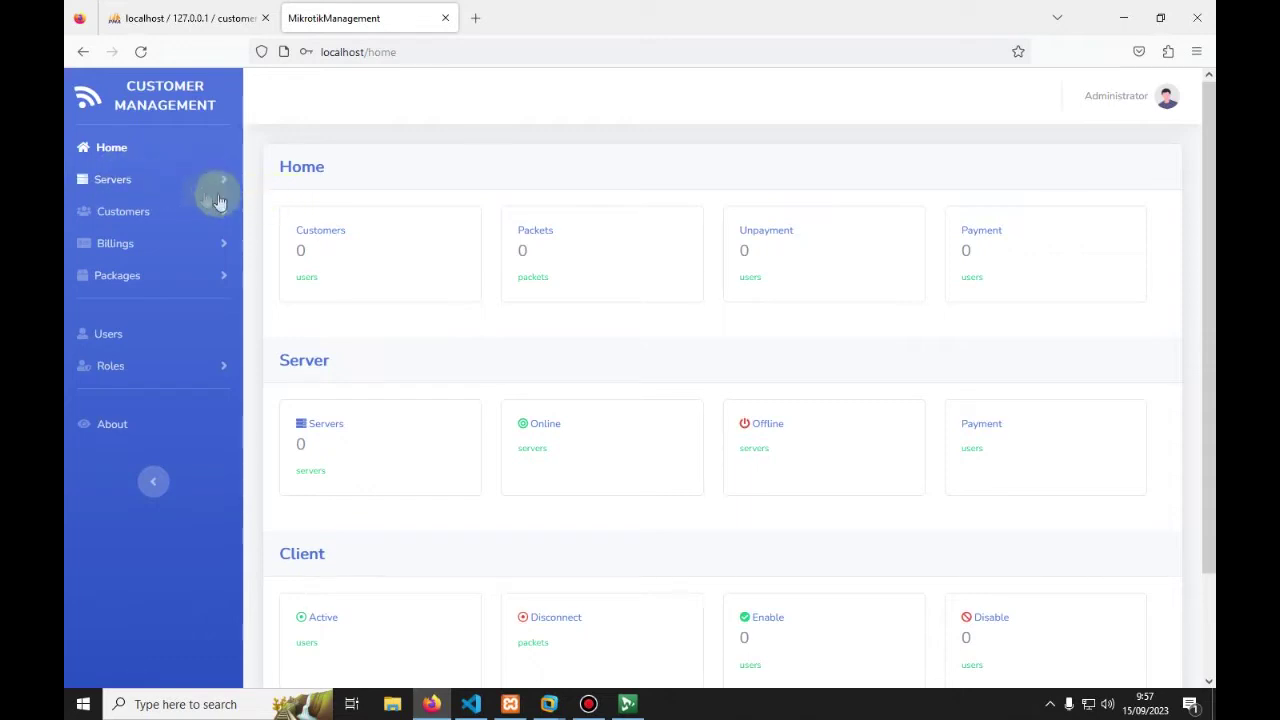
Step: Start a new server named Server 1 with host 192.168.116.3
{"action": "left_click", "coordinate": [119, 182]}
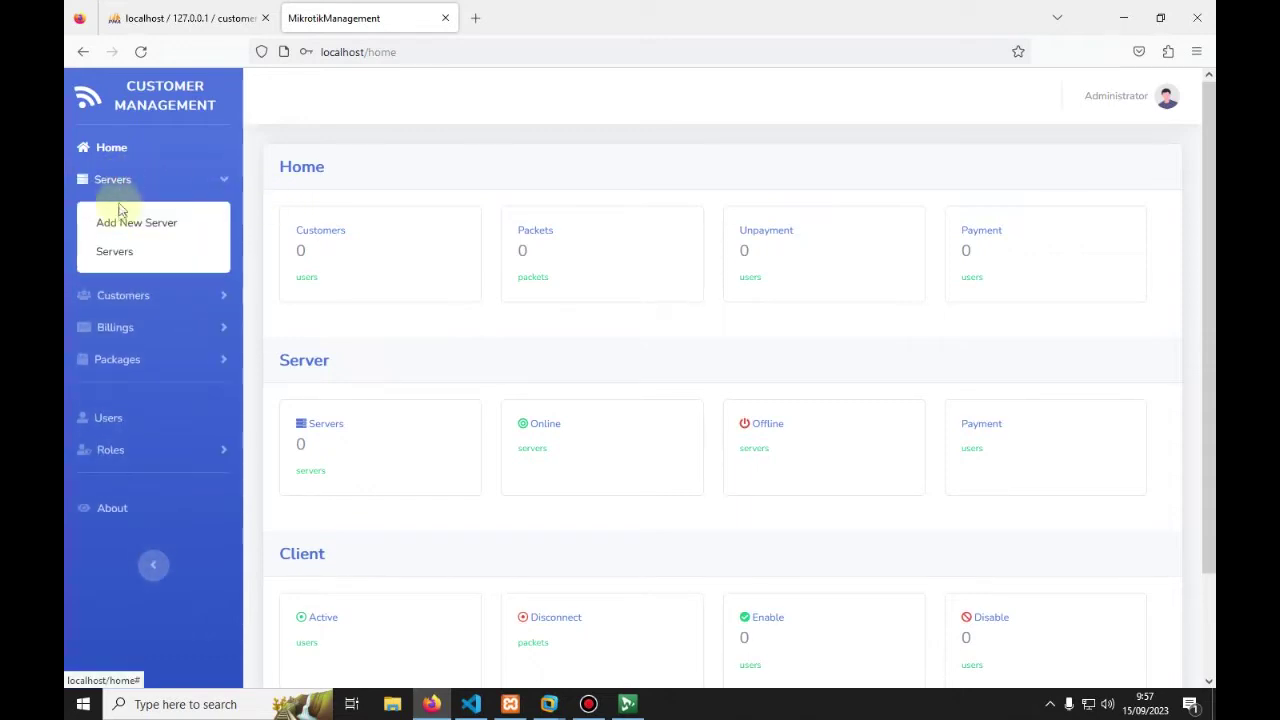
{"action": "left_click", "coordinate": [119, 222]}
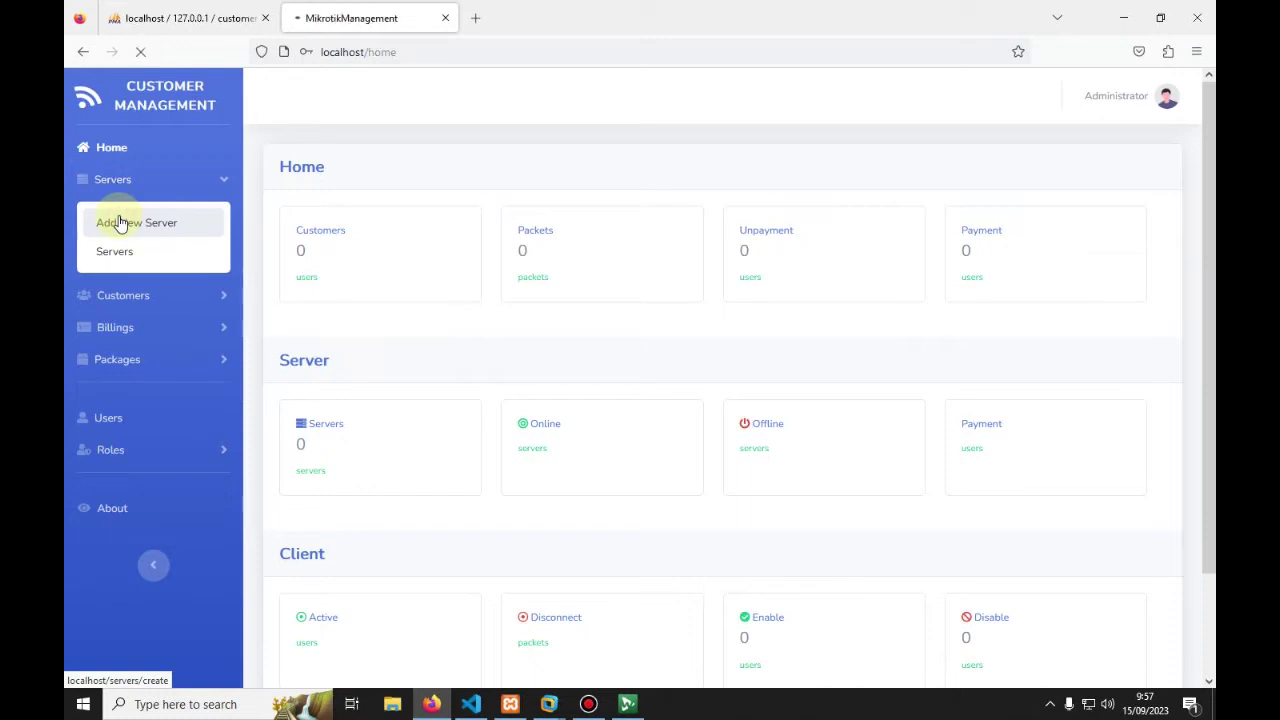
{"action": "left_click", "coordinate": [315, 245]}
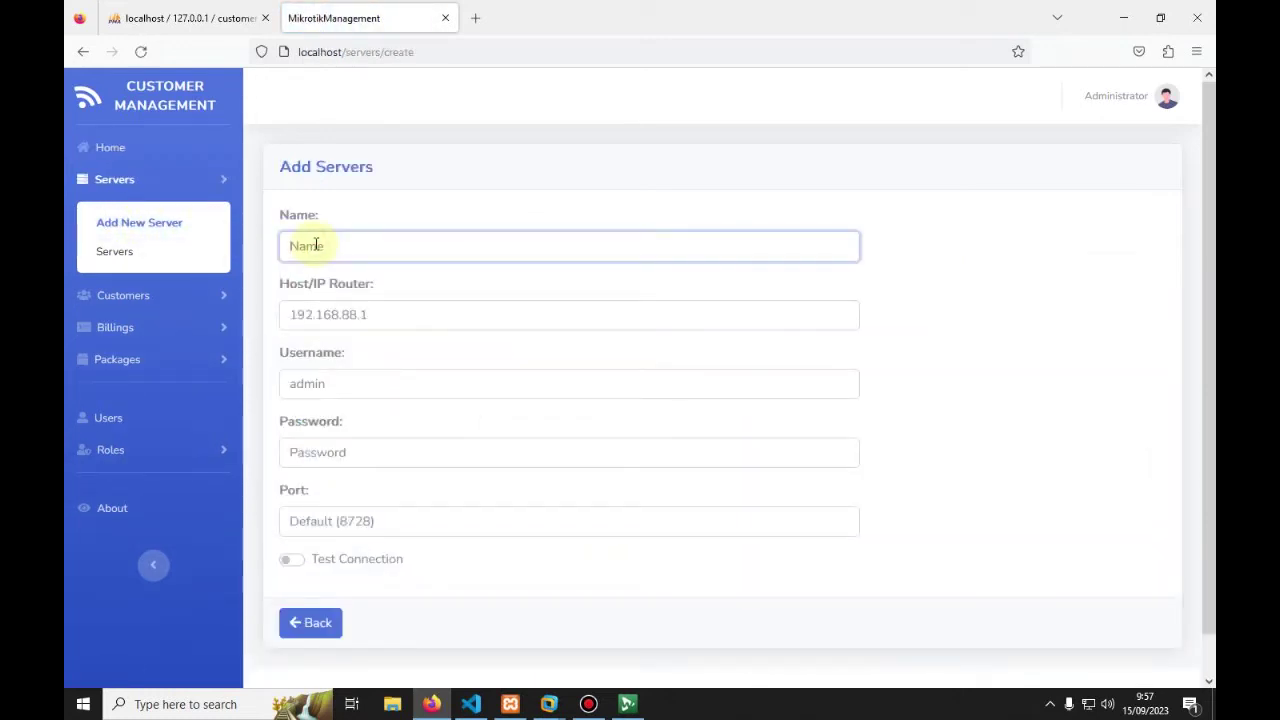
{"action": "type", "text": "Server"}
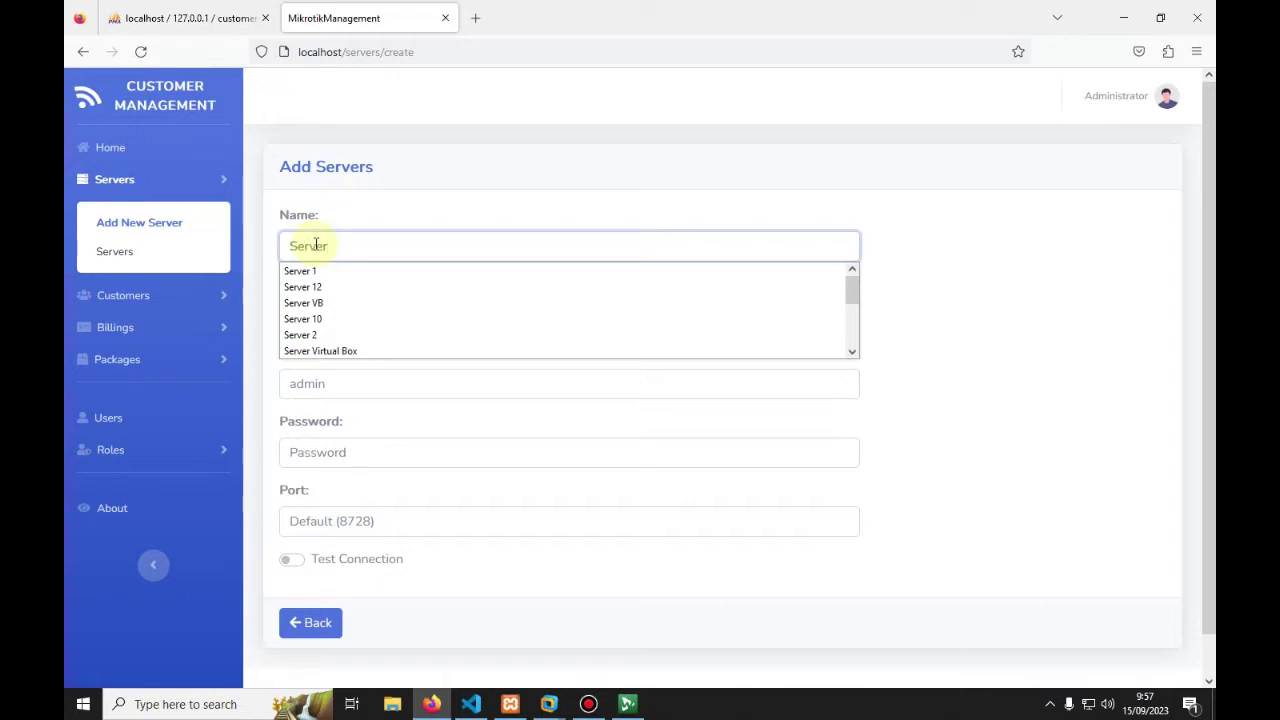
{"action": "type", "text": " 1"}
{"action": "left_click", "coordinate": [443, 194]}
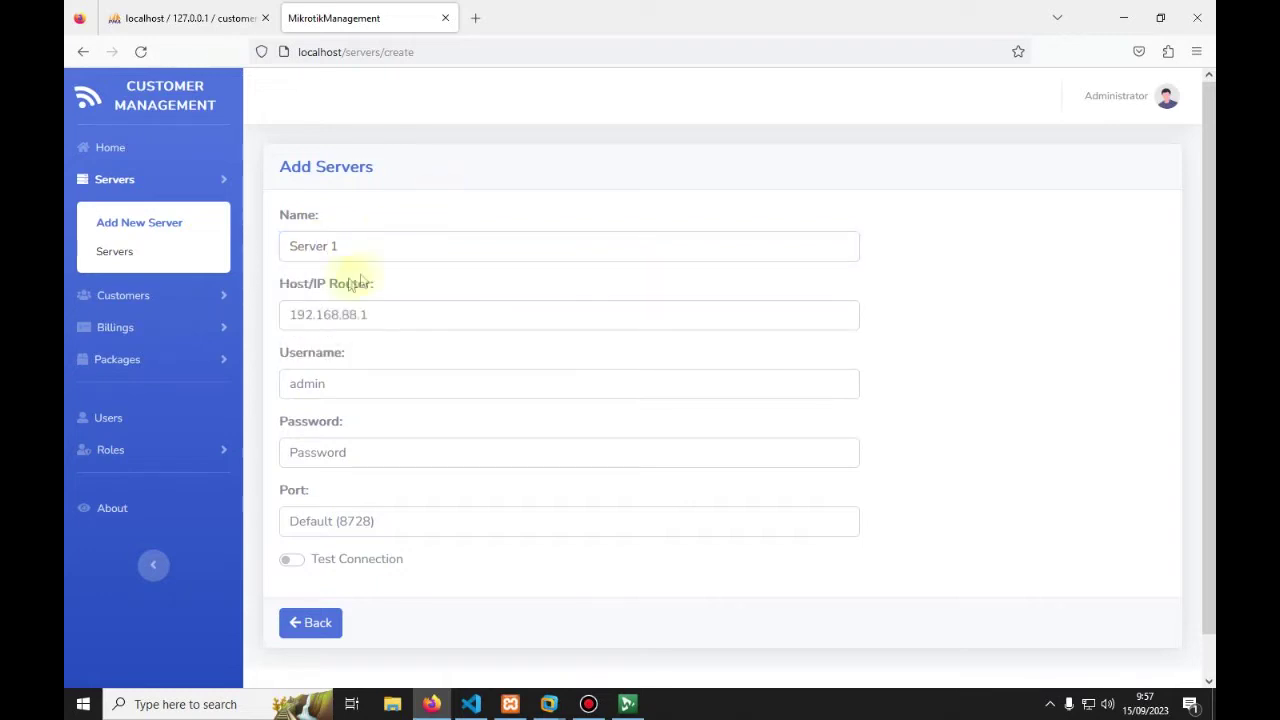
{"action": "left_click", "coordinate": [322, 310]}
{"action": "left_click", "coordinate": [327, 341]}
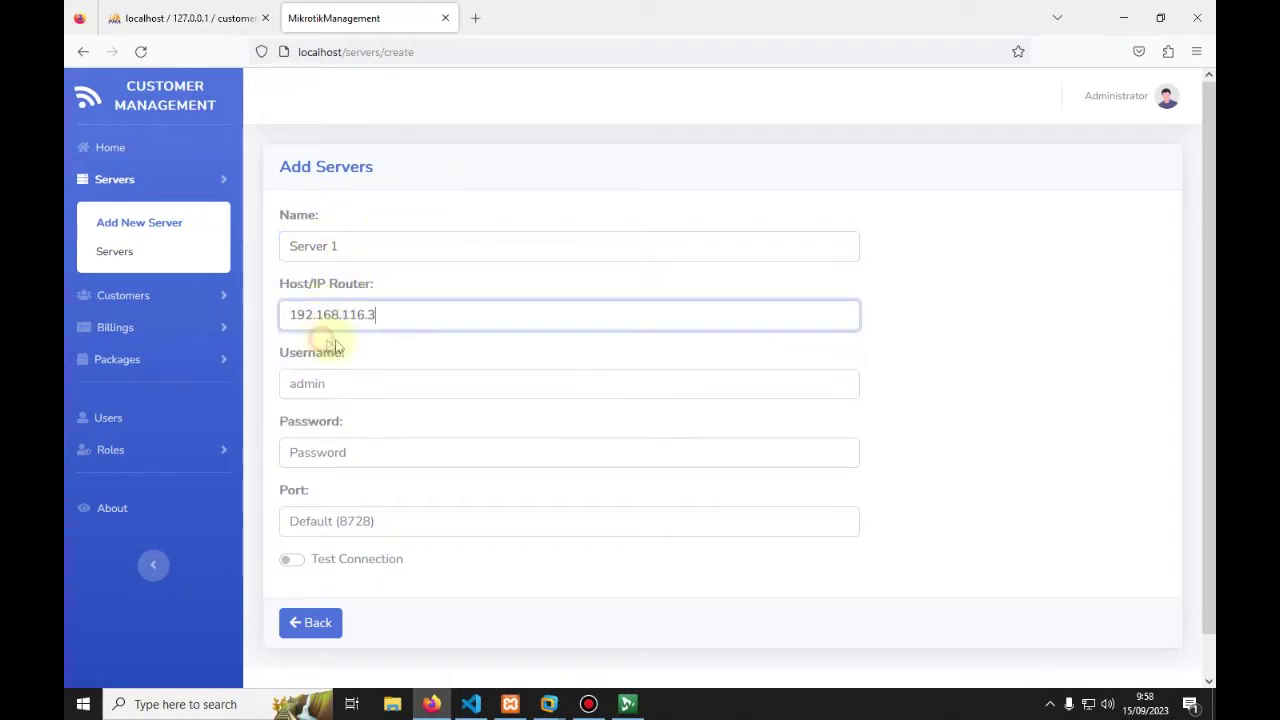
{"action": "left_click_drag", "start_coordinate": [405, 316], "coordinate": [266, 314]}
{"action": "left_click", "coordinate": [399, 311]}
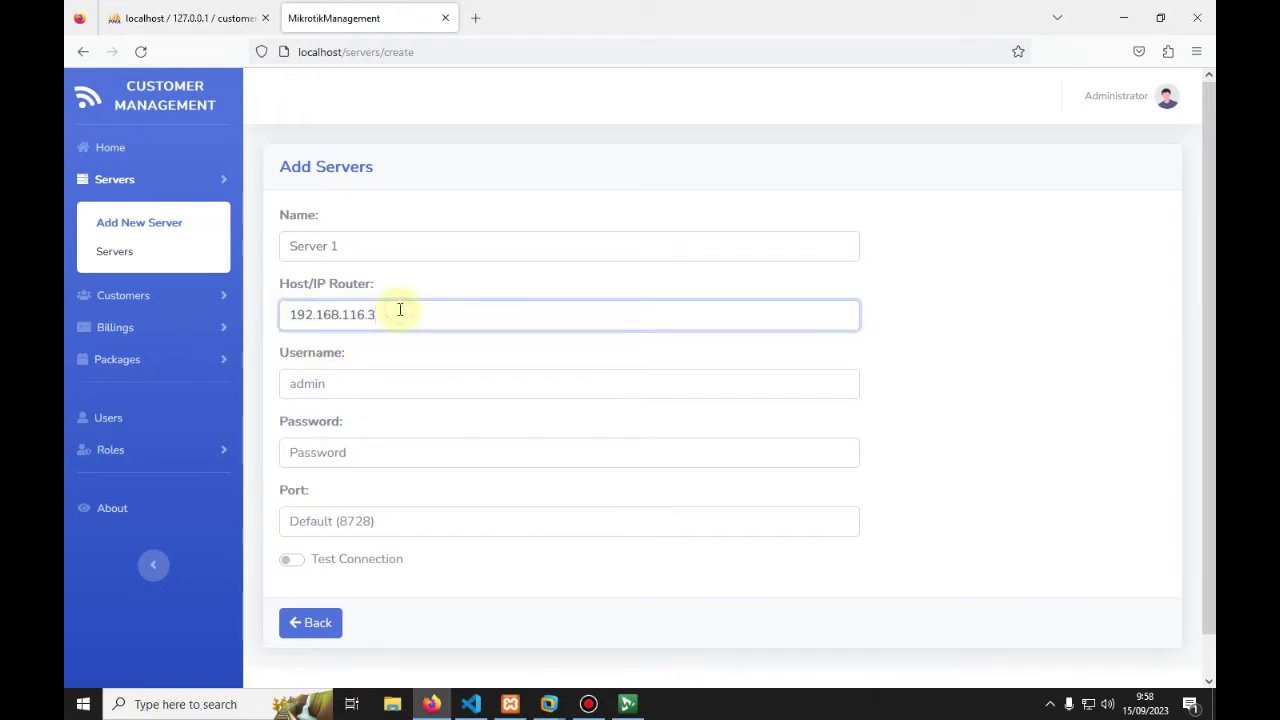
Step: Enter username admin and API port 8728, then switch on Test Connection
{"action": "left_click", "coordinate": [307, 384]}
{"action": "type", "text": "admin"}
{"action": "key", "text": "Tab"}
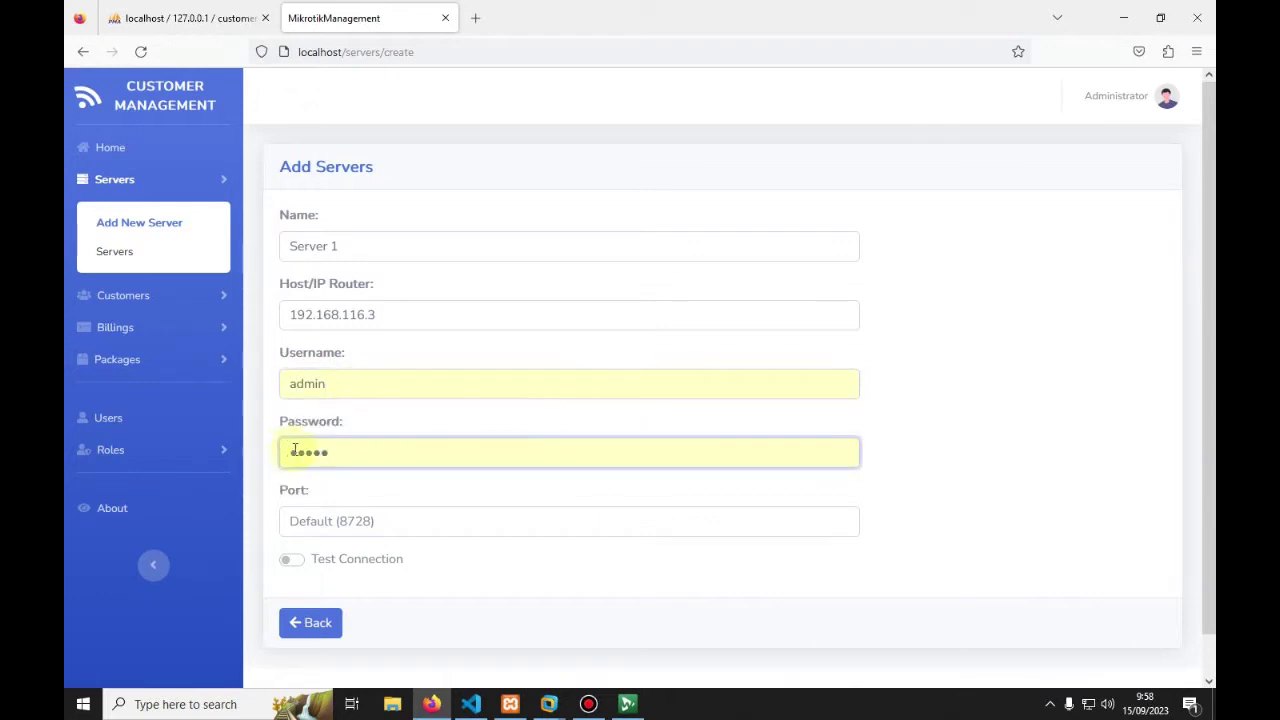
{"action": "scroll", "coordinate": [294, 449], "scroll_direction": "down", "scroll_amount": 1}
{"action": "left_click", "coordinate": [314, 478]}
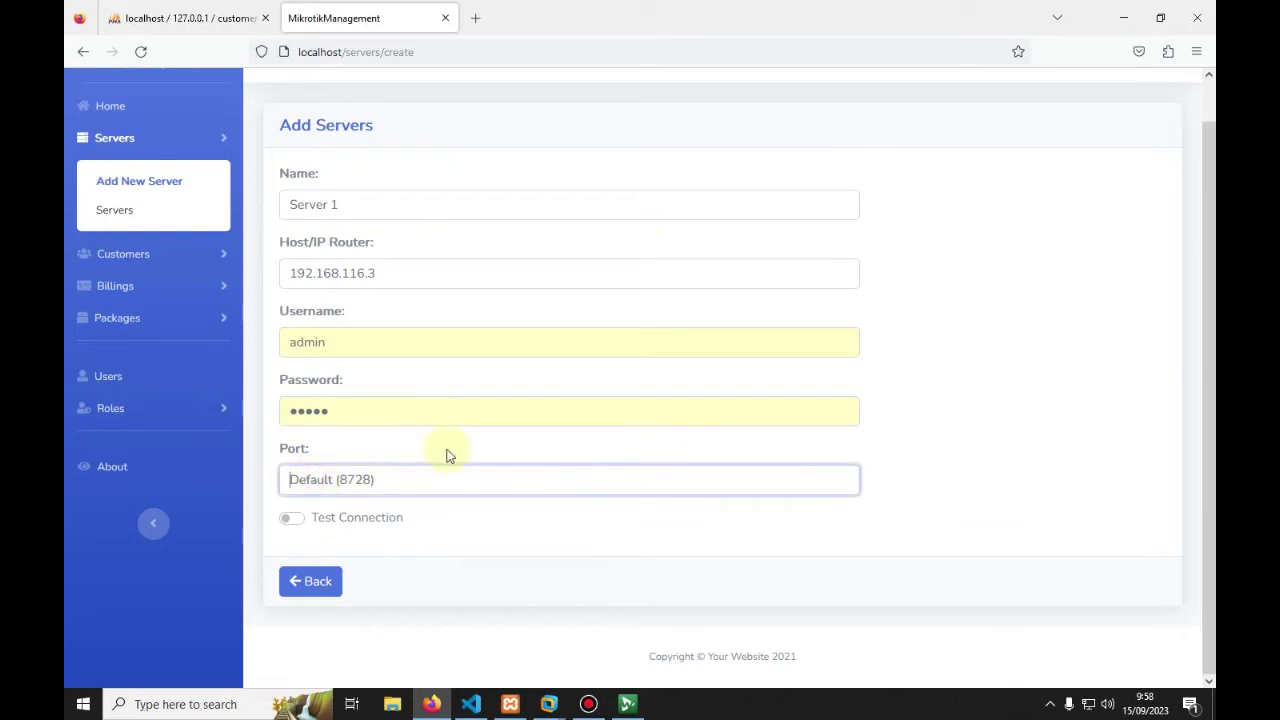
{"action": "type", "text": "8728"}
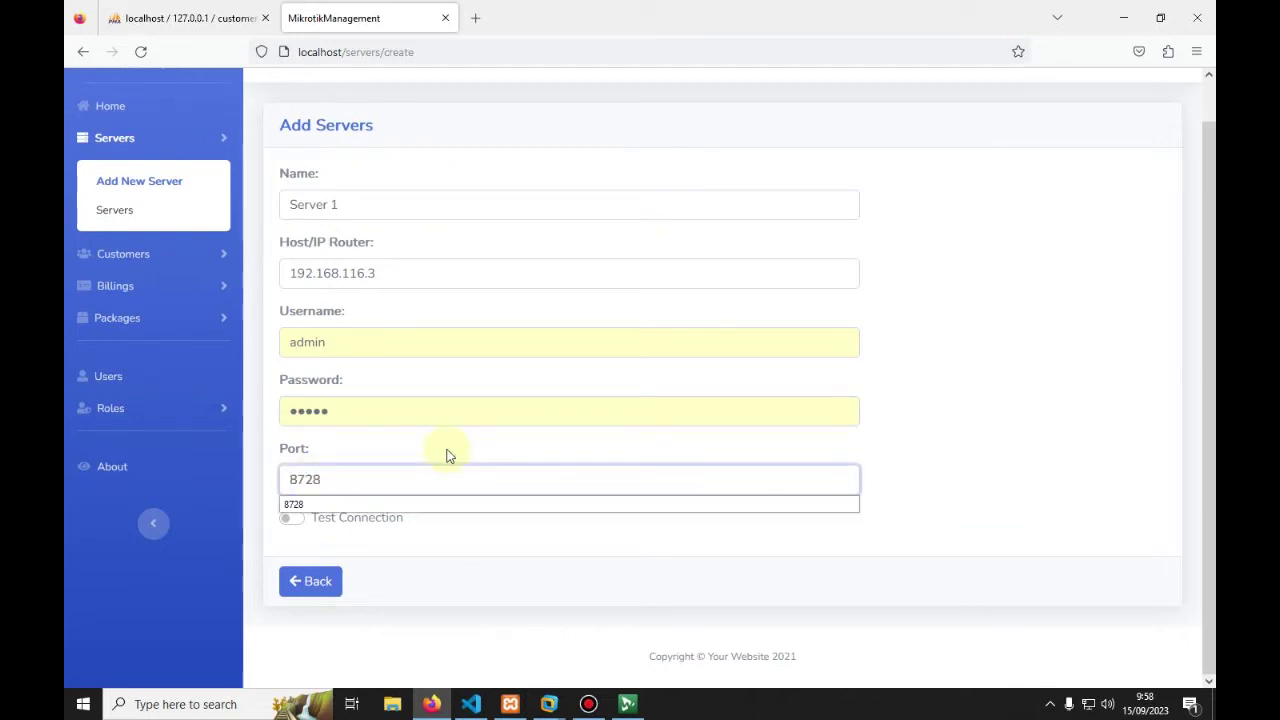
{"action": "left_click", "coordinate": [292, 520]}
{"action": "left_click", "coordinate": [308, 532]}
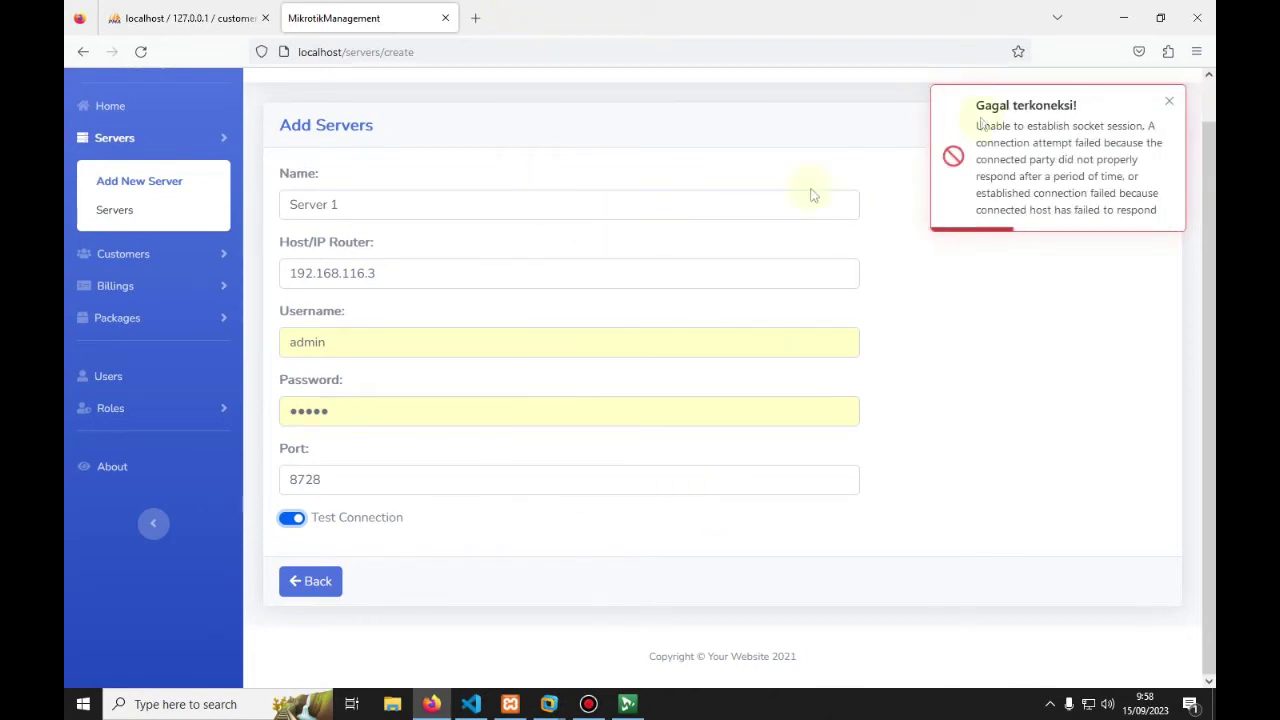
Step: Power on the Mikrotik virtual machine in VMware Workstation and let it boot
{"action": "left_click", "coordinate": [1123, 27]}
{"action": "right_click", "coordinate": [590, 163]}
{"action": "left_click", "coordinate": [640, 207]}
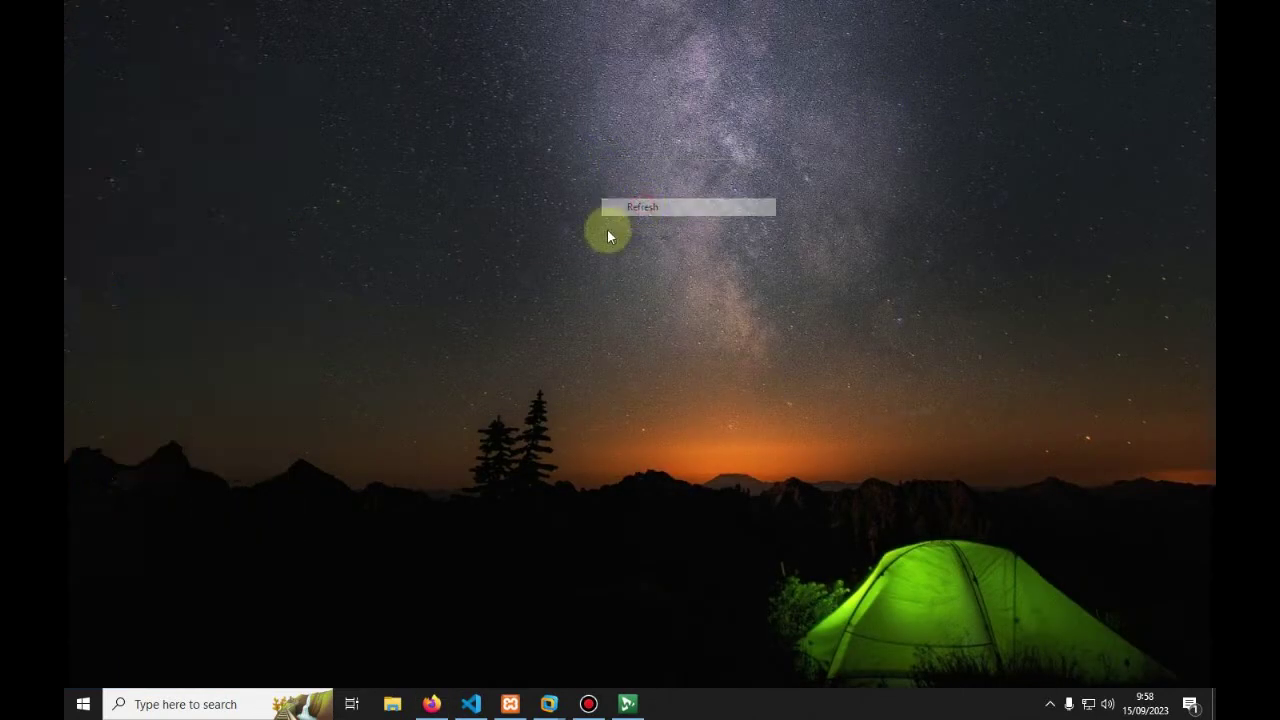
{"action": "left_click", "coordinate": [549, 704]}
{"action": "left_click", "coordinate": [620, 597]}
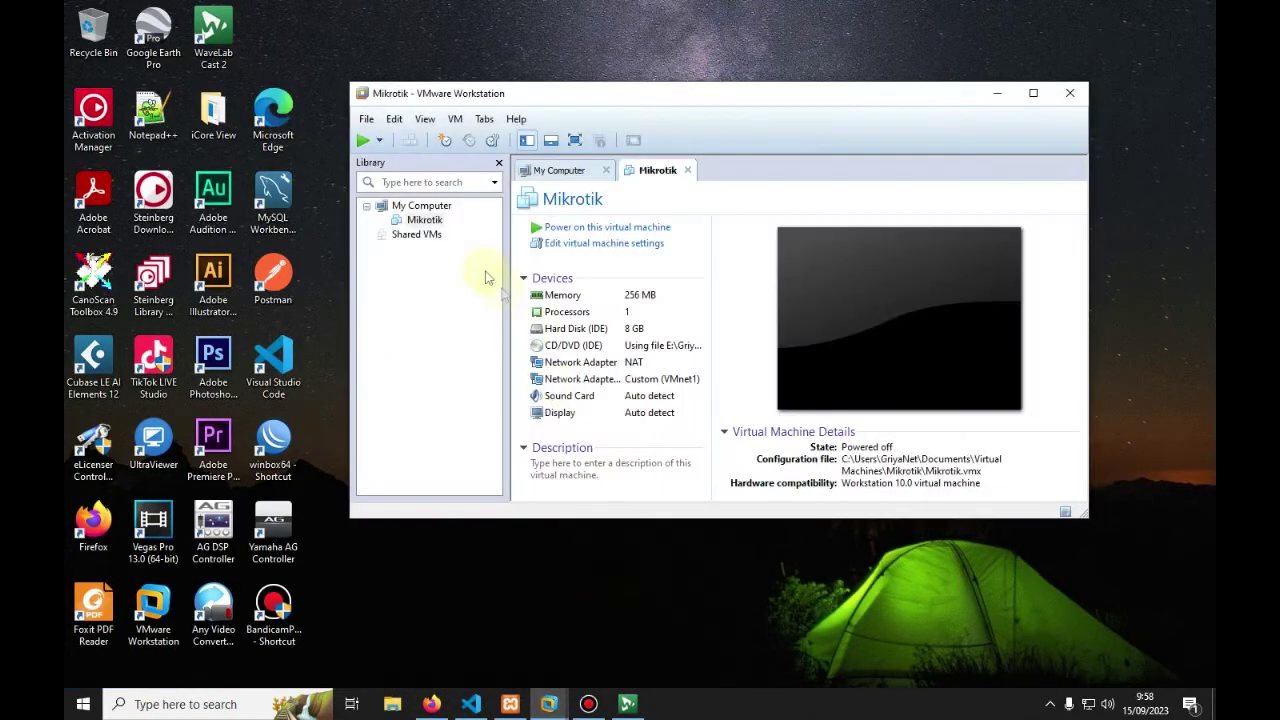
{"action": "left_click", "coordinate": [363, 140]}
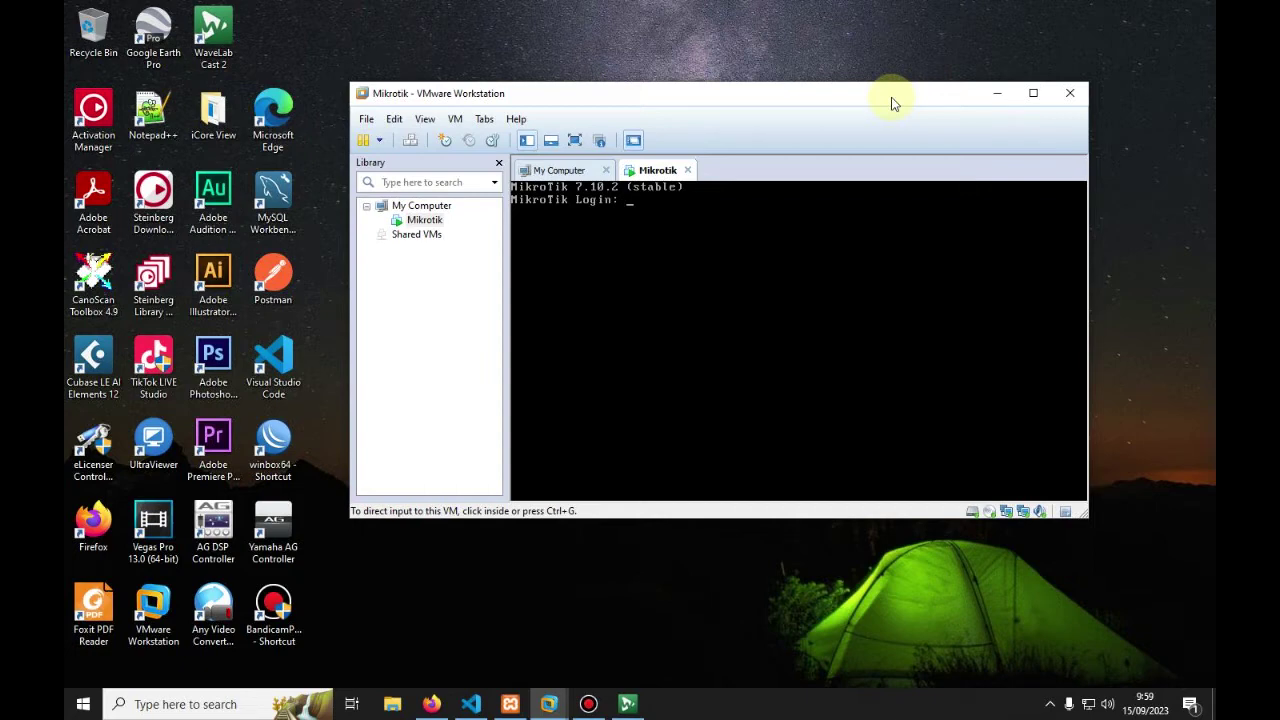
{"action": "left_click", "coordinate": [996, 92]}
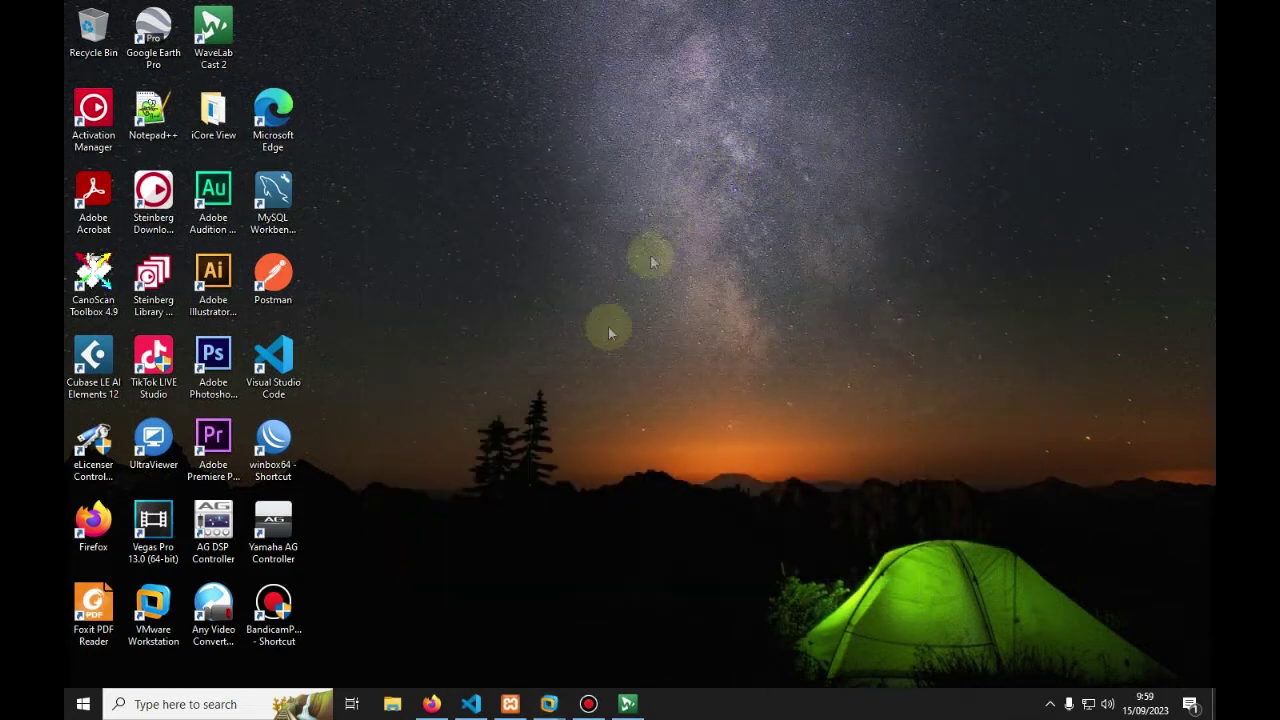
Step: Back in Add Servers, toggle Test Connection off and on again
{"action": "left_click", "coordinate": [431, 703]}
{"action": "left_click", "coordinate": [293, 519]}
{"action": "left_click", "coordinate": [293, 519]}
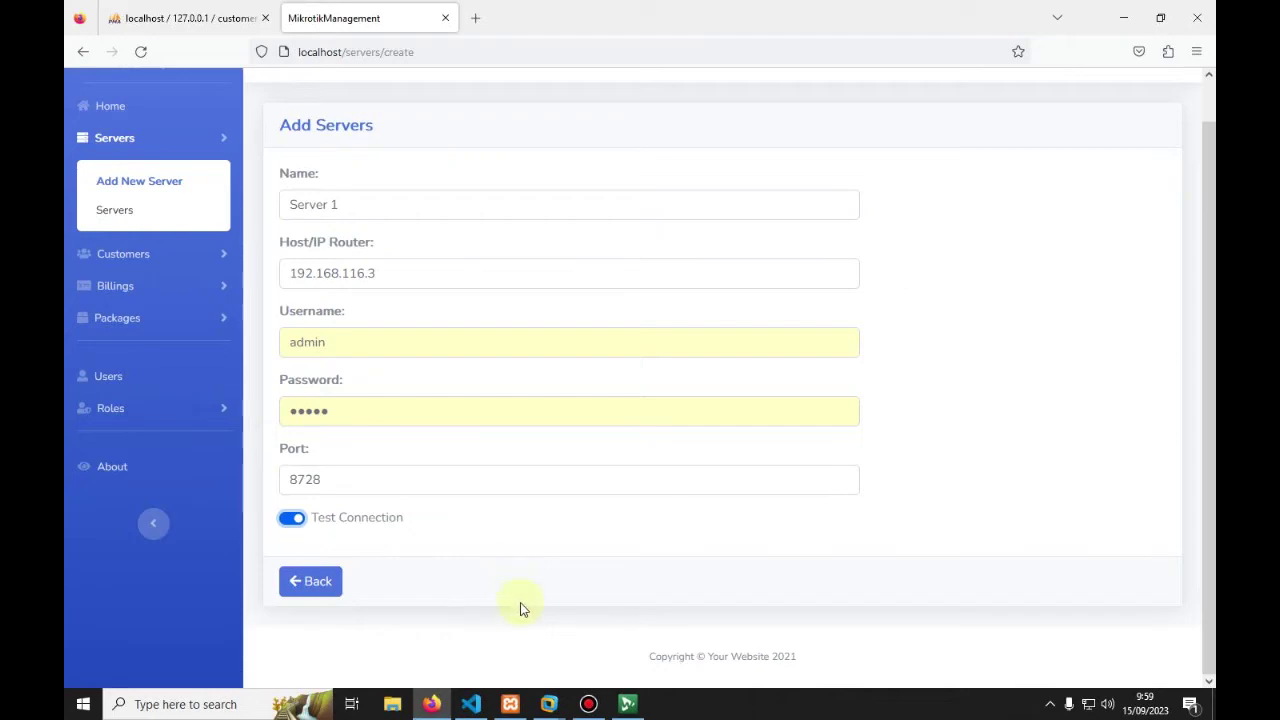
Step: Launch WinBox and connect to the router at 192.168.116.3
{"action": "left_click", "coordinate": [1112, 18]}
{"action": "double_click", "coordinate": [277, 443]}
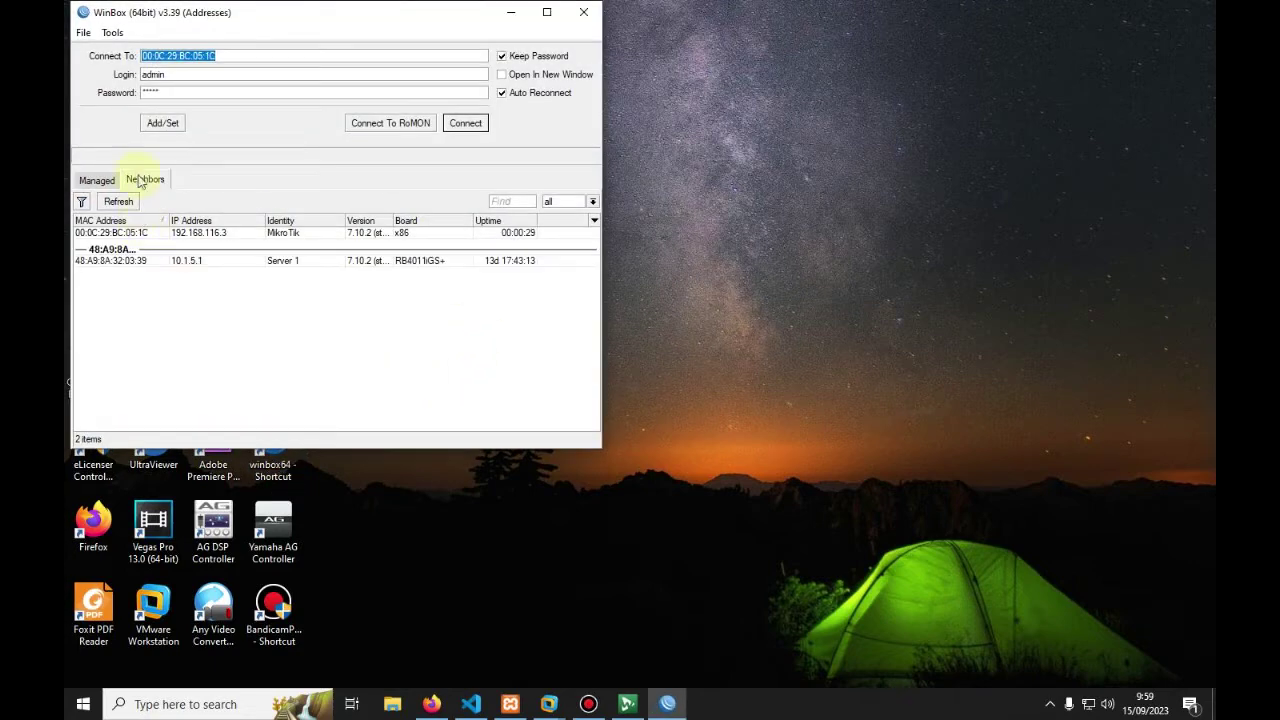
{"action": "left_click", "coordinate": [199, 240]}
{"action": "left_click", "coordinate": [466, 125]}
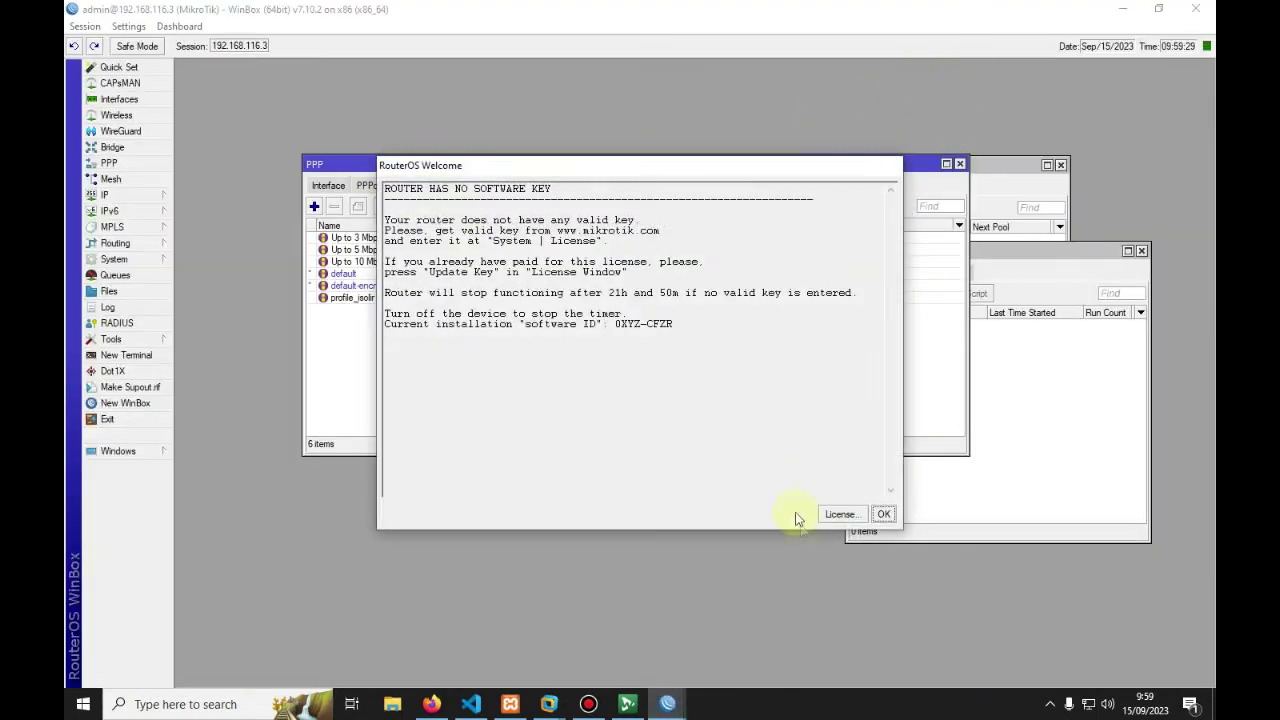
{"action": "left_click", "coordinate": [883, 514]}
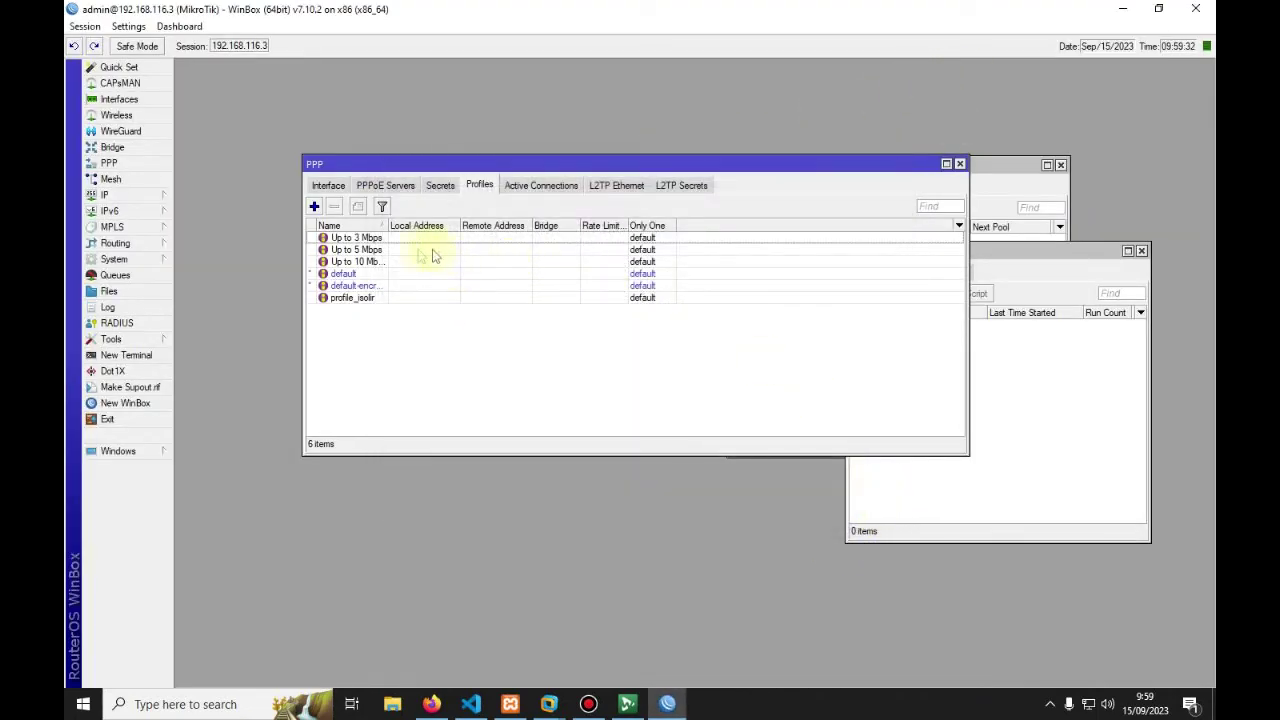
Step: Select all PPP profiles and delete them, dismissing the removal error
{"action": "left_click", "coordinate": [371, 240]}
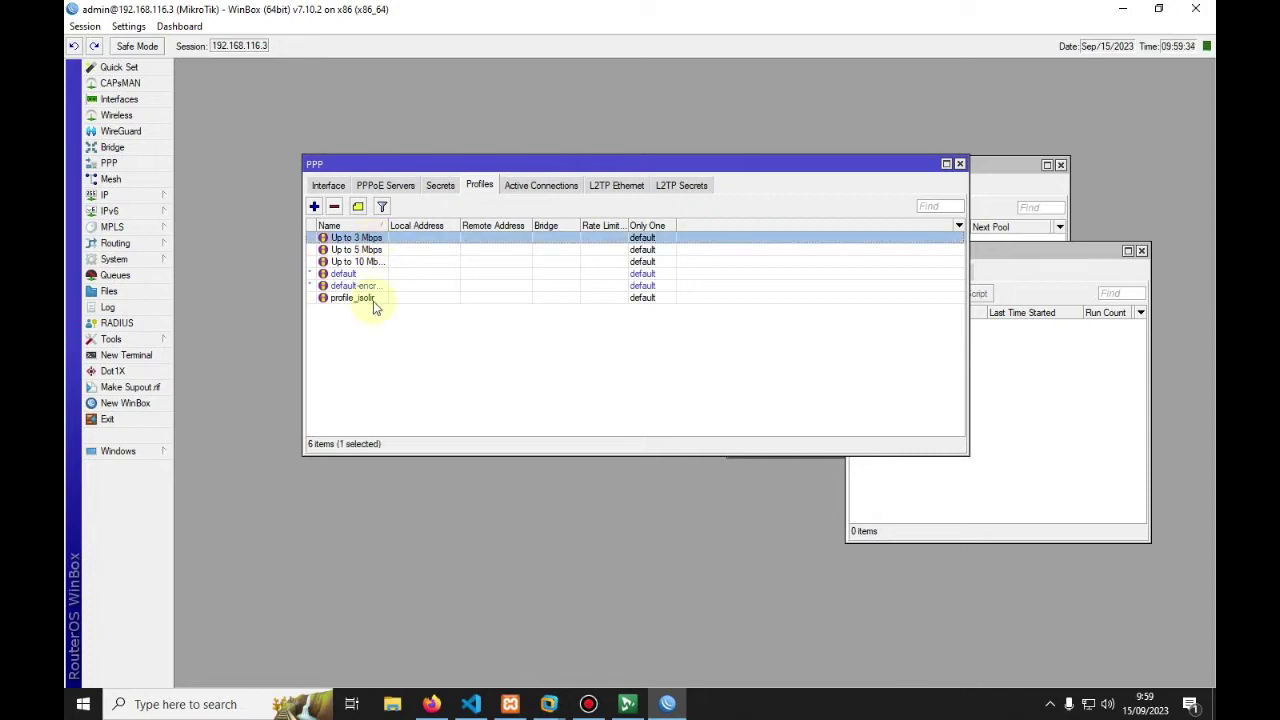
{"action": "left_click", "coordinate": [373, 299], "text": "shift"}
{"action": "left_click", "coordinate": [334, 206]}
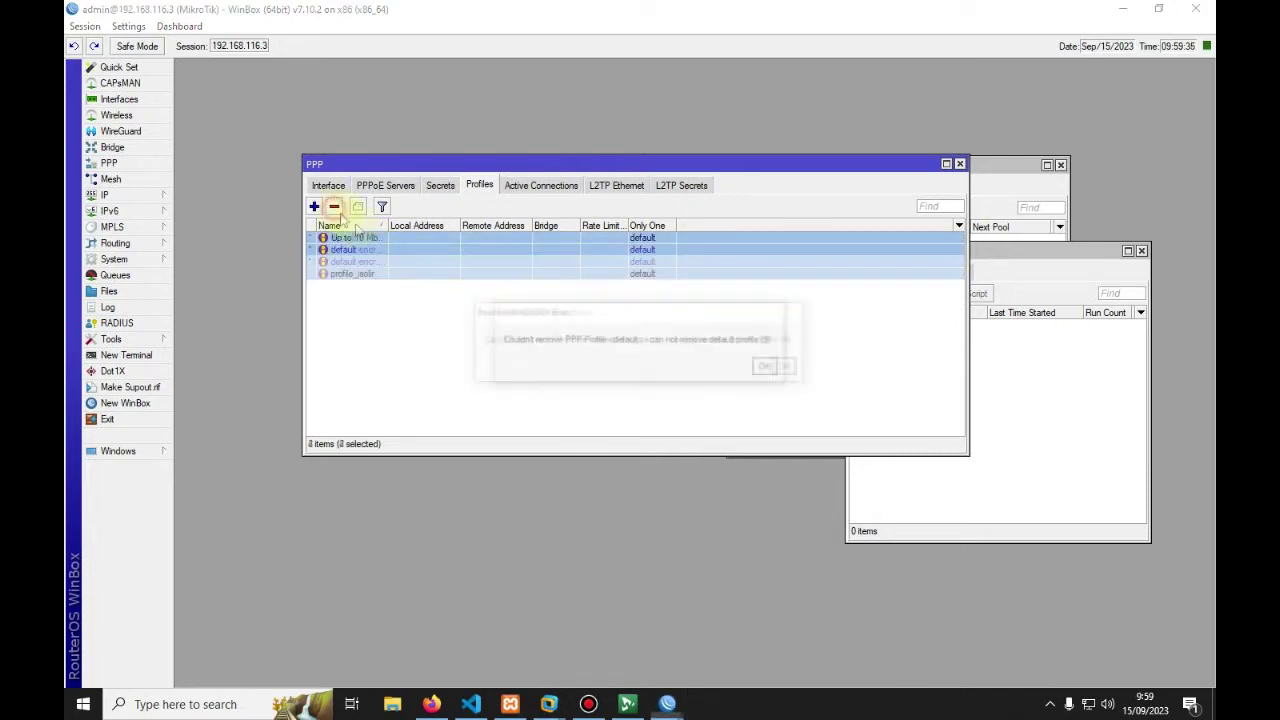
{"action": "left_click", "coordinate": [789, 367]}
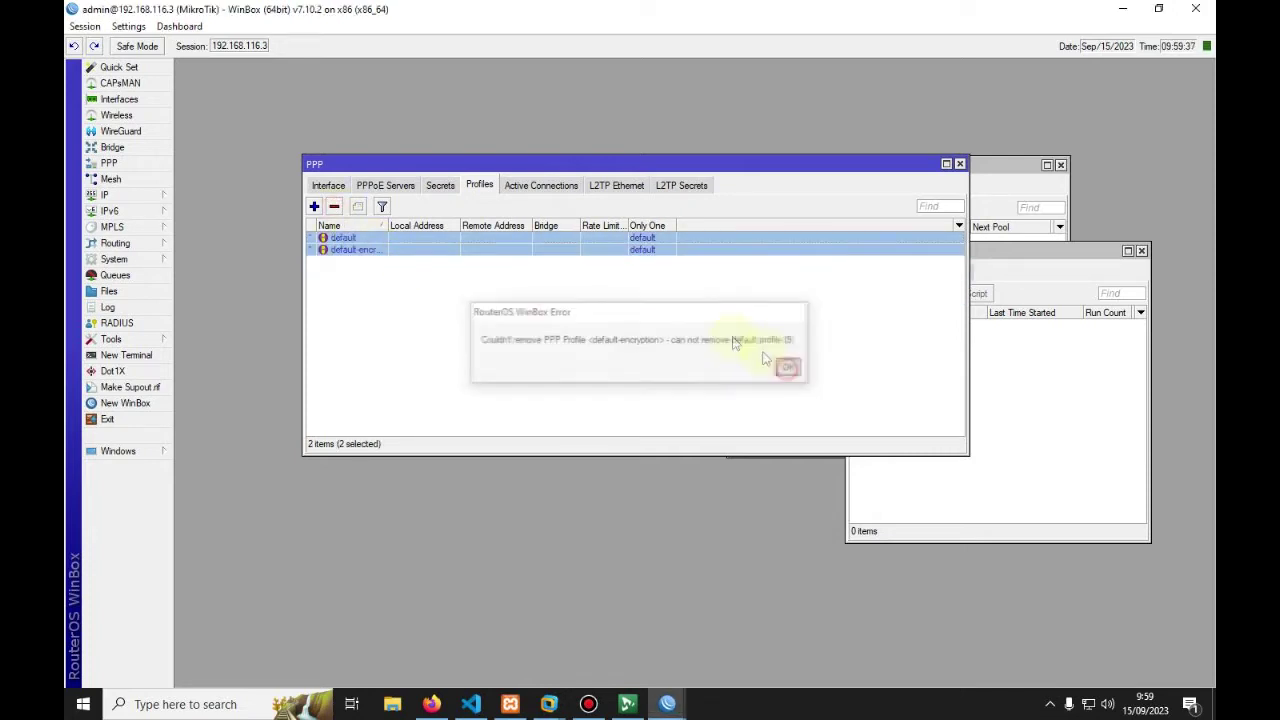
Step: Delete all four PPP secrets, dismiss the default-profile error, and minimize WinBox
{"action": "left_click", "coordinate": [440, 185]}
{"action": "left_click", "coordinate": [366, 240]}
{"action": "left_click", "coordinate": [360, 286], "text": "shift"}
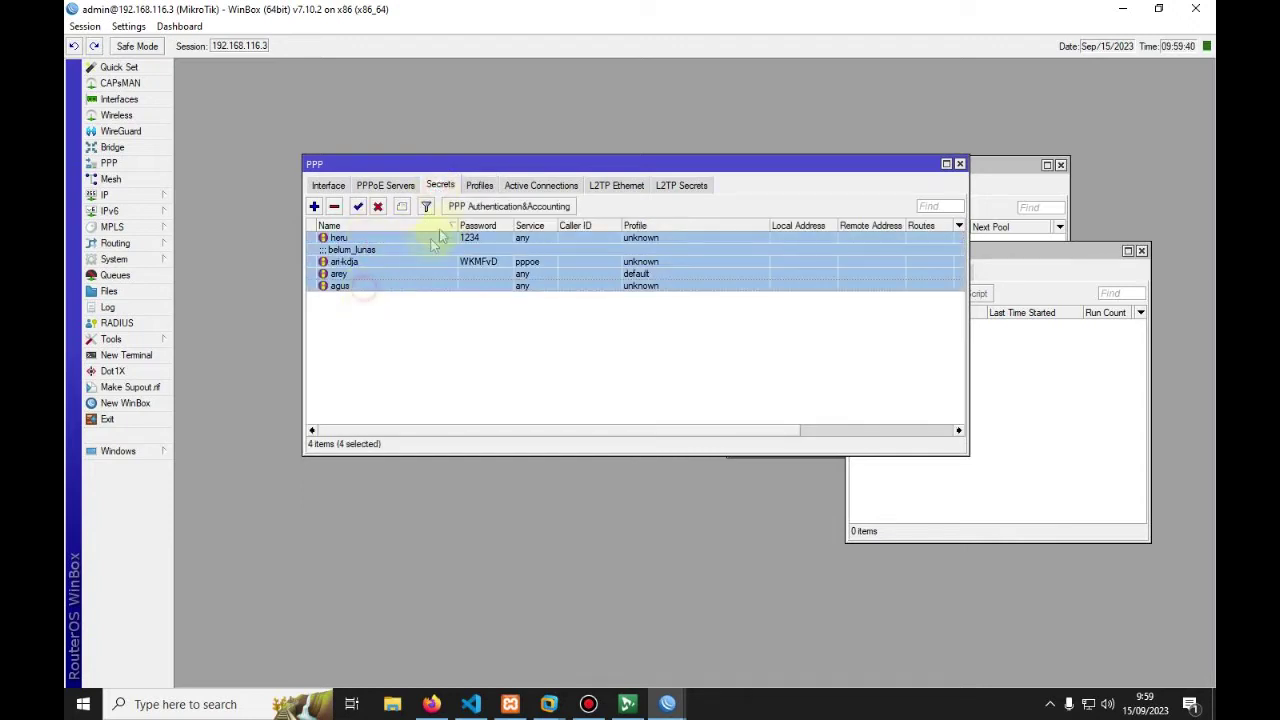
{"action": "left_click", "coordinate": [334, 206]}
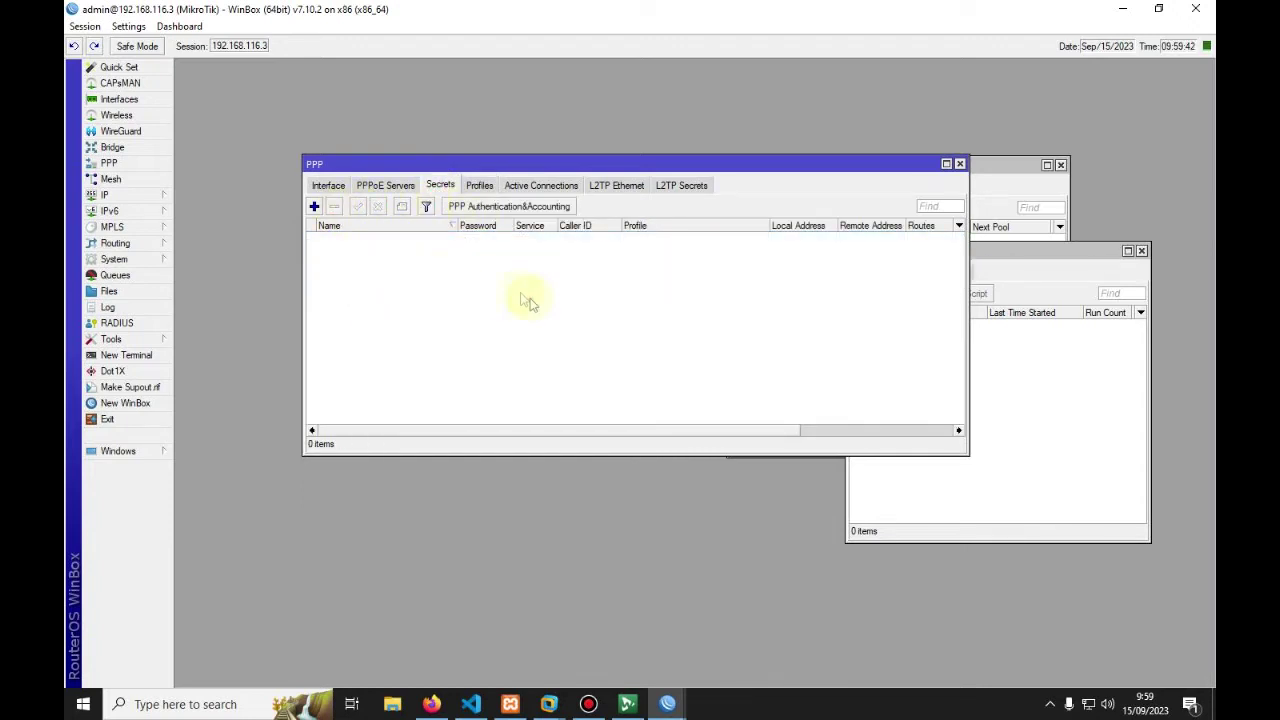
{"action": "mouse_move", "coordinate": [667, 700]}
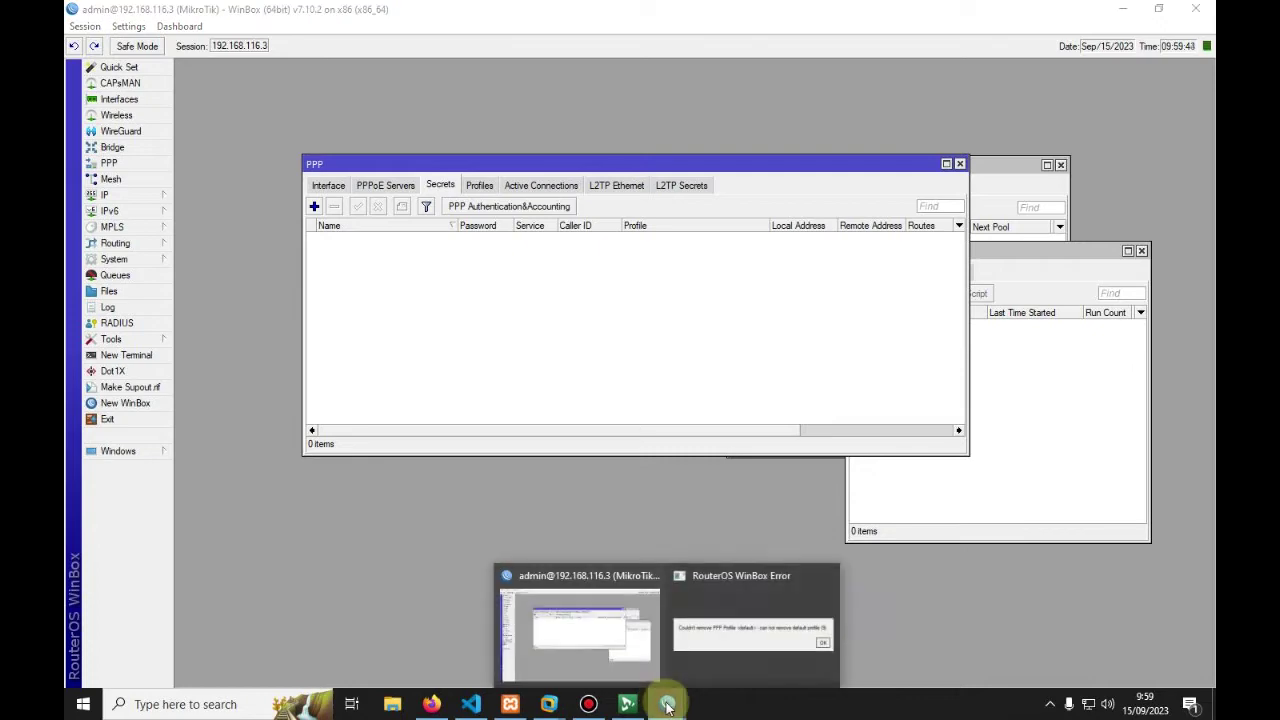
{"action": "left_click", "coordinate": [747, 600]}
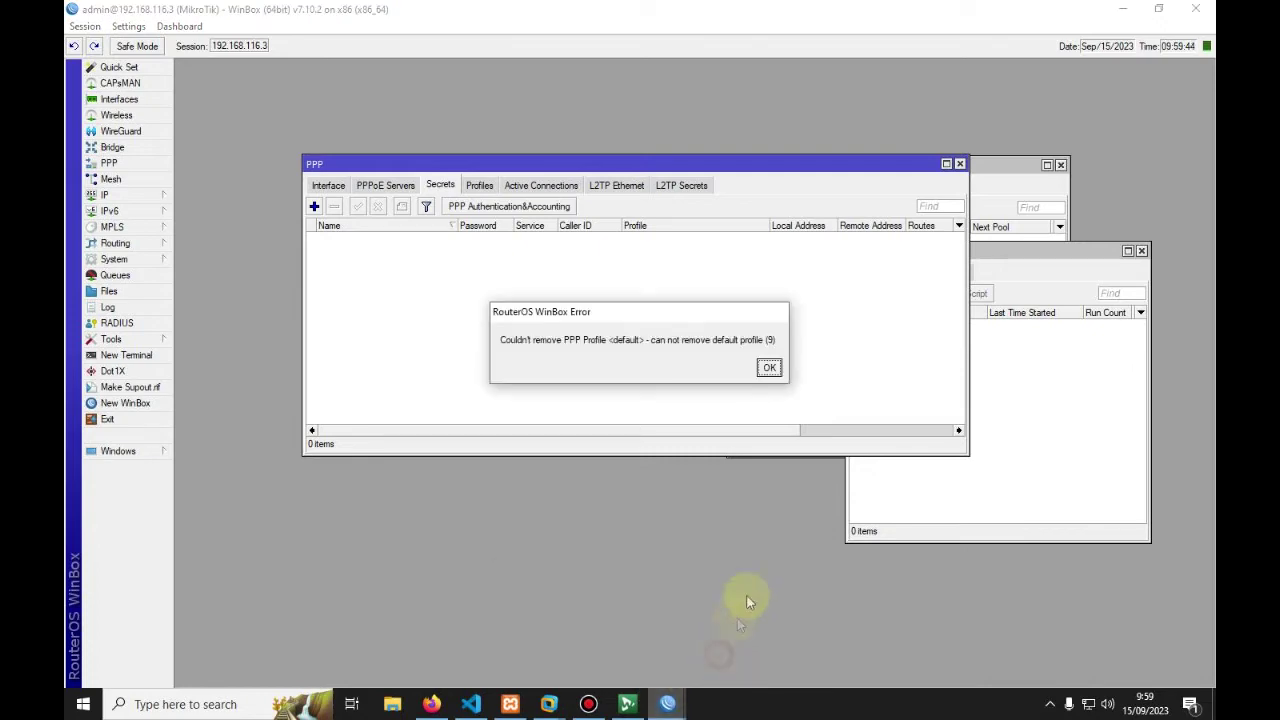
{"action": "left_click", "coordinate": [769, 367]}
{"action": "left_click", "coordinate": [1122, 9]}
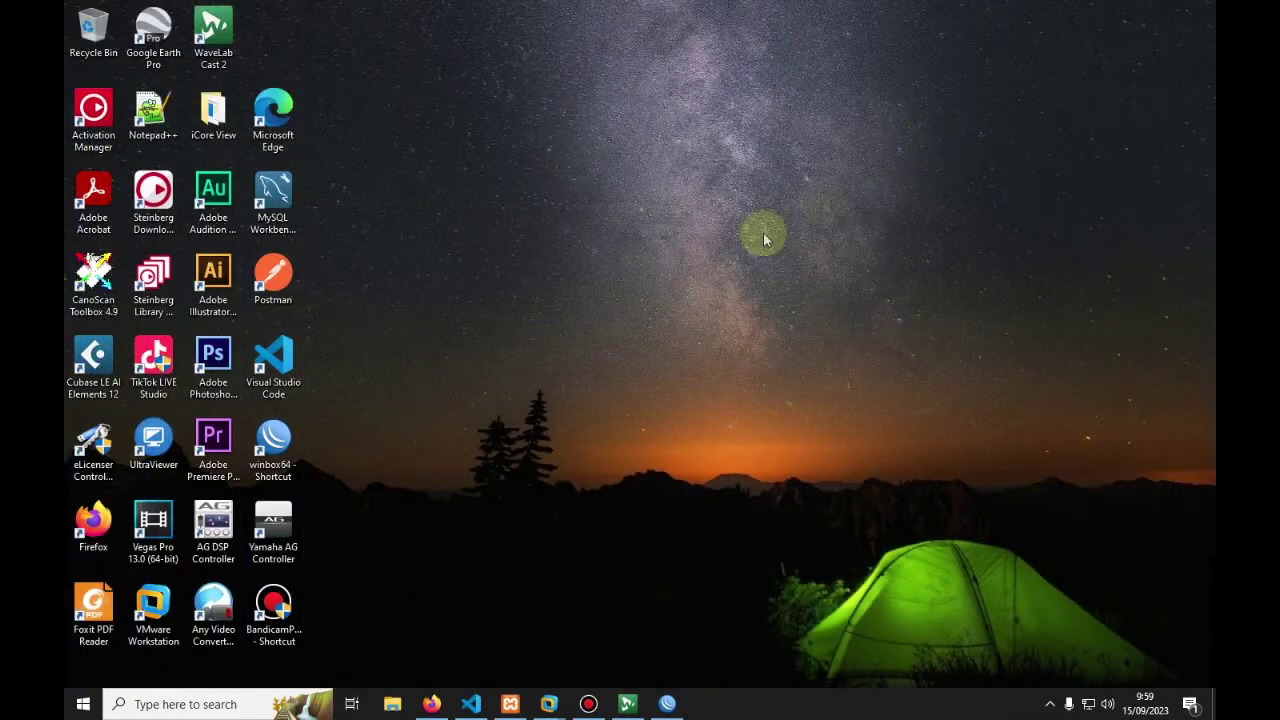
Step: Get Test Connection to report Connected, then submit Server 1 and confirm the success dialog
{"action": "left_click", "coordinate": [431, 704]}
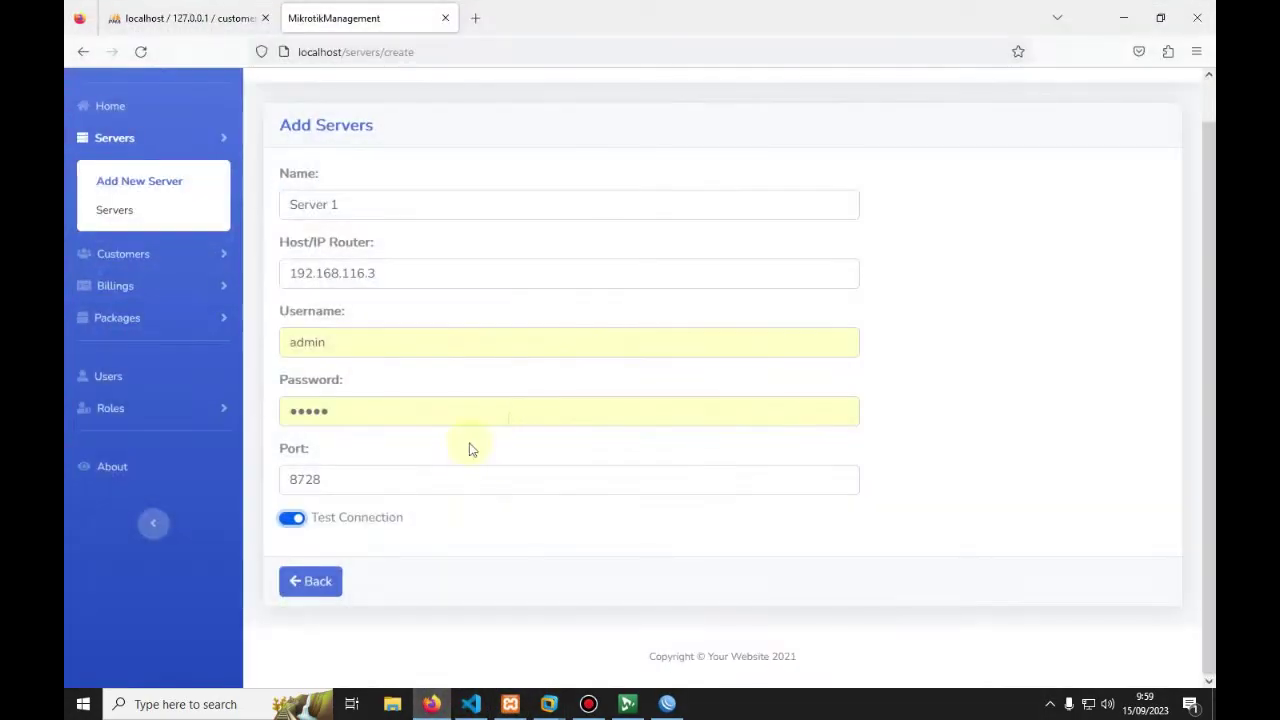
{"action": "left_click", "coordinate": [291, 521]}
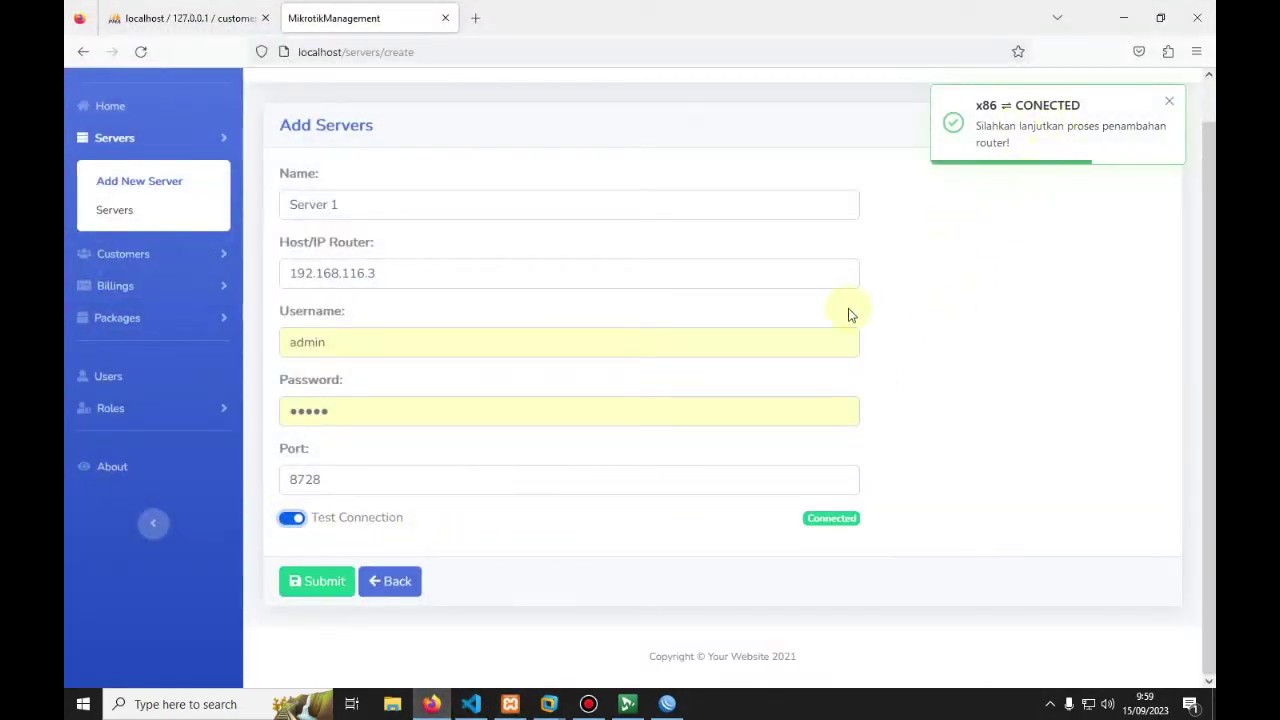
{"action": "left_click", "coordinate": [333, 583]}
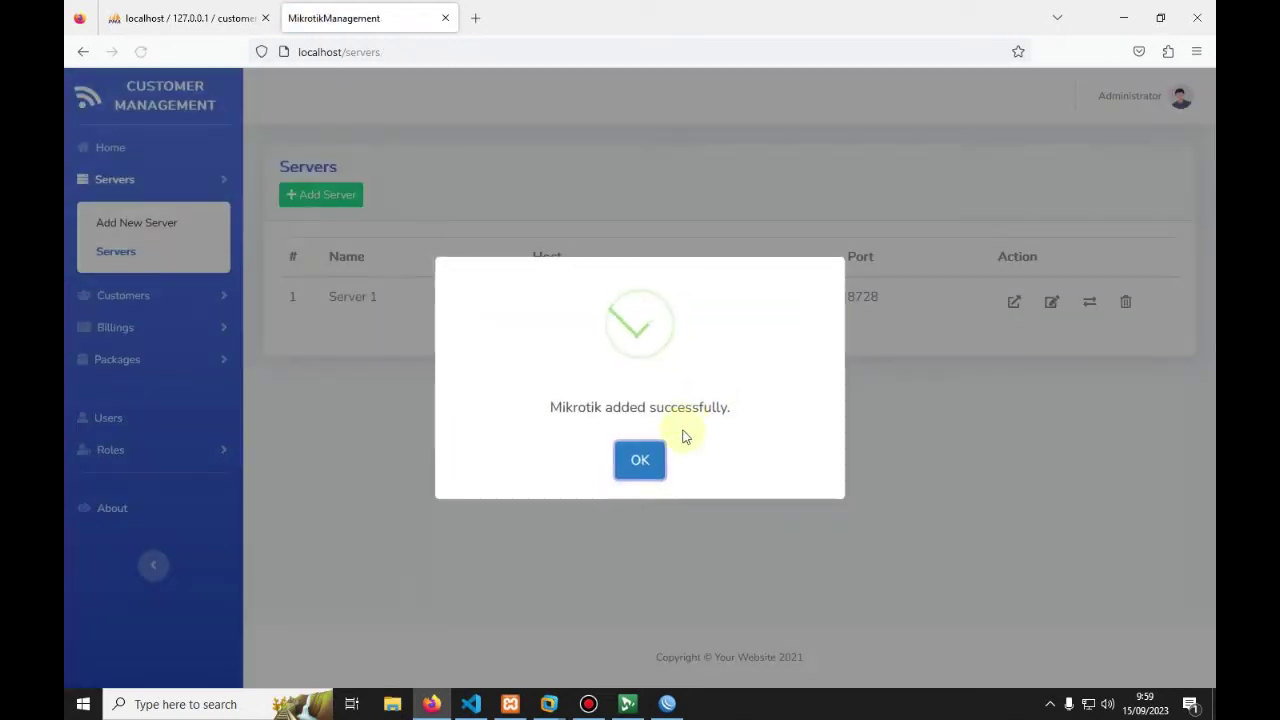
{"action": "left_click", "coordinate": [637, 460]}
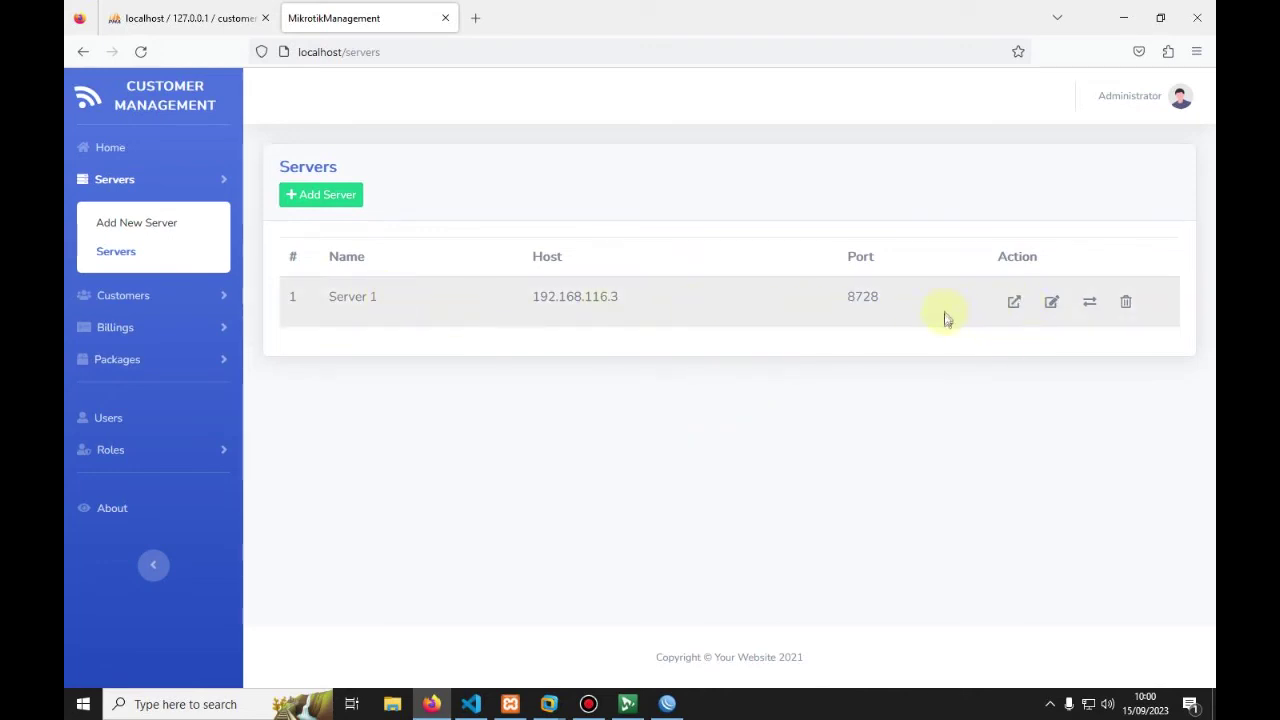
Step: Check that Server 1 is online and open its dashboard
{"action": "left_click", "coordinate": [1092, 302]}
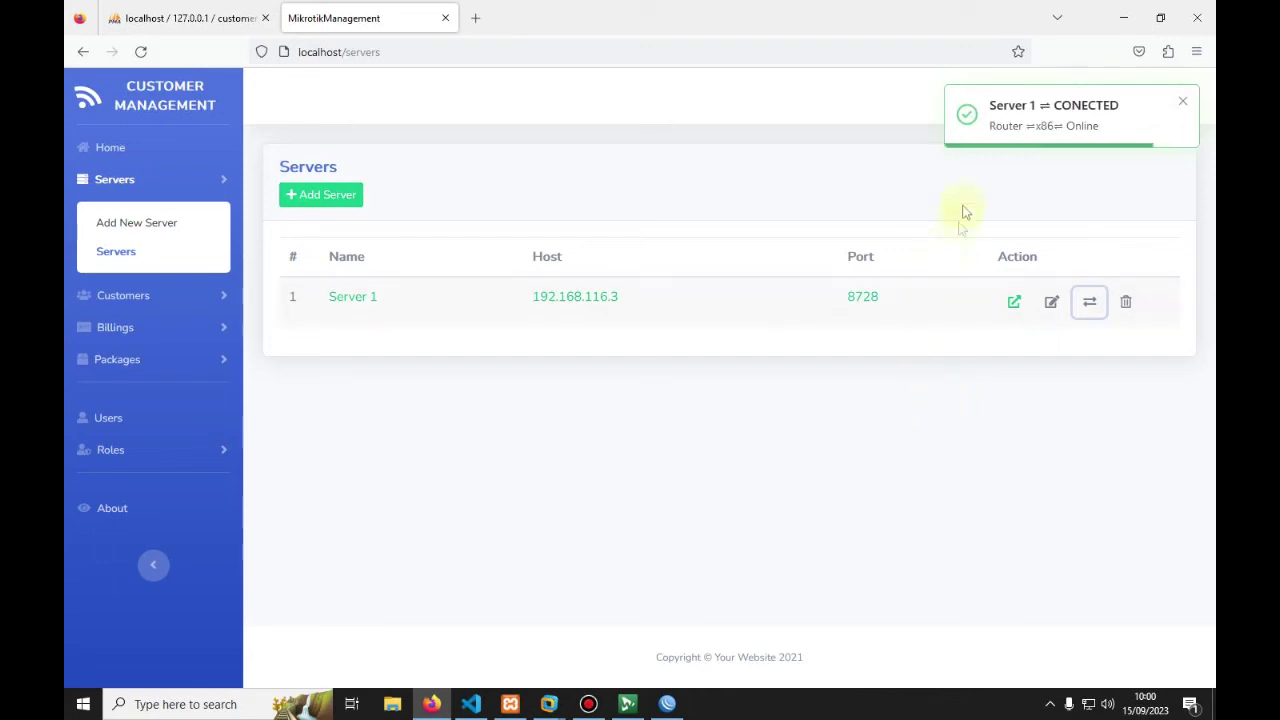
{"action": "left_click", "coordinate": [1012, 303]}
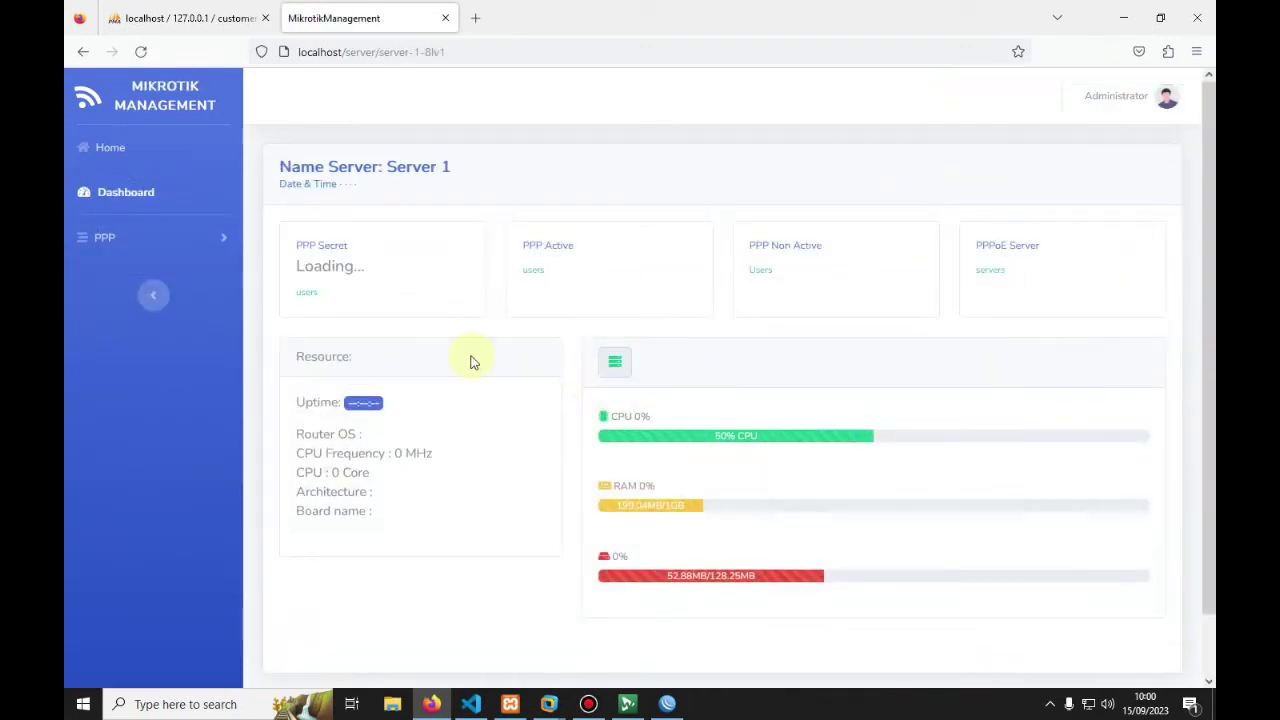
{"action": "scroll", "coordinate": [410, 358], "scroll_direction": "down", "scroll_amount": 1}
{"action": "scroll", "coordinate": [460, 360], "scroll_direction": "up", "scroll_amount": 1}
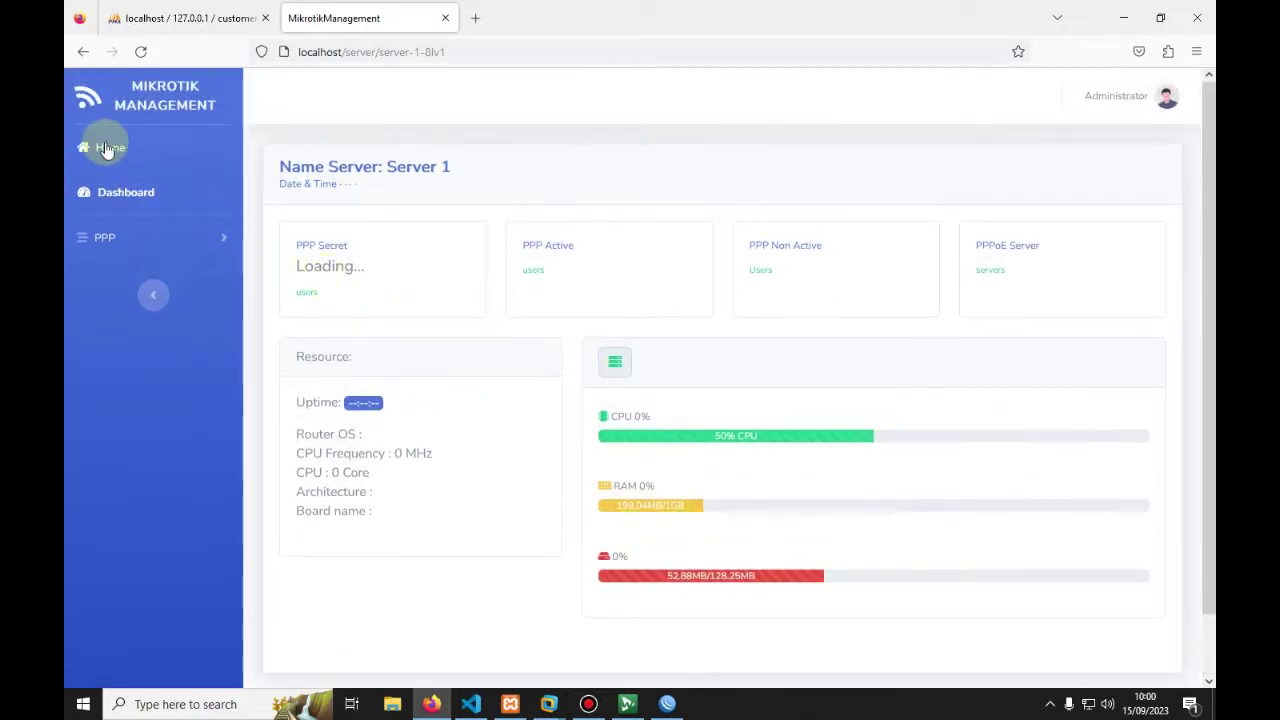
Step: List the router's PPP profiles, default and default-encryption, via Import PPP Profiles
{"action": "left_click", "coordinate": [97, 238]}
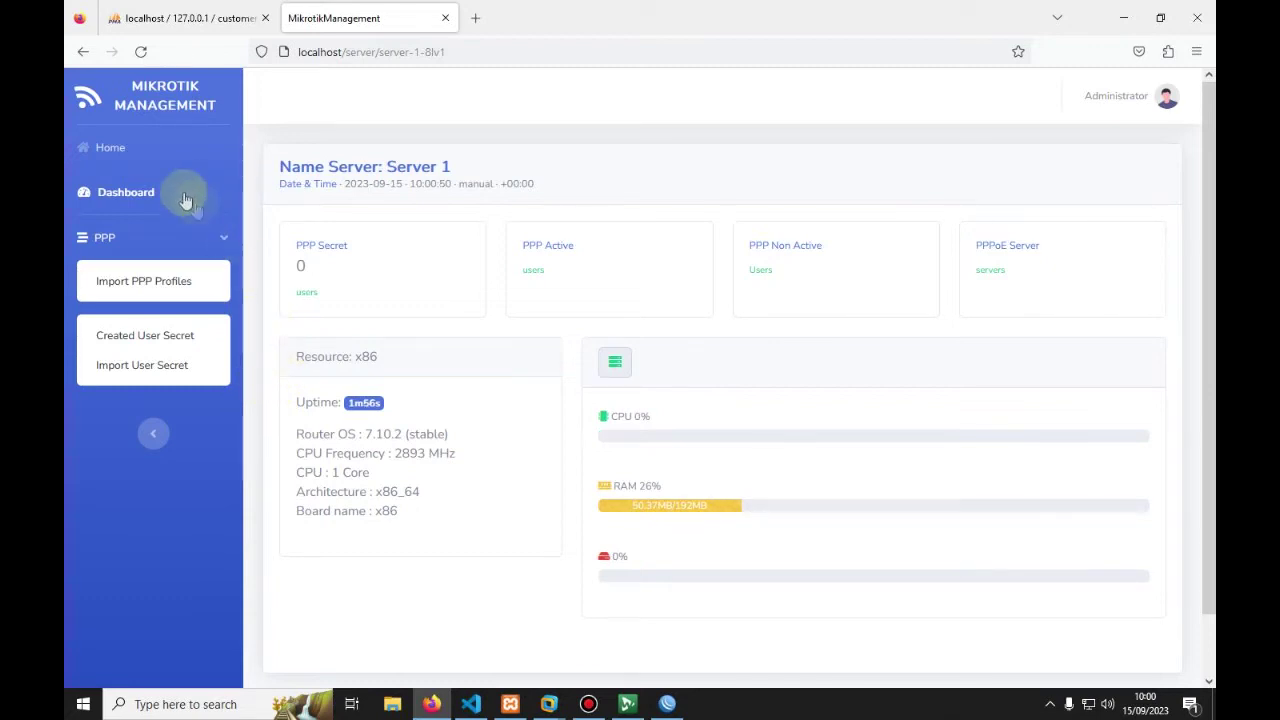
{"action": "left_click", "coordinate": [147, 286]}
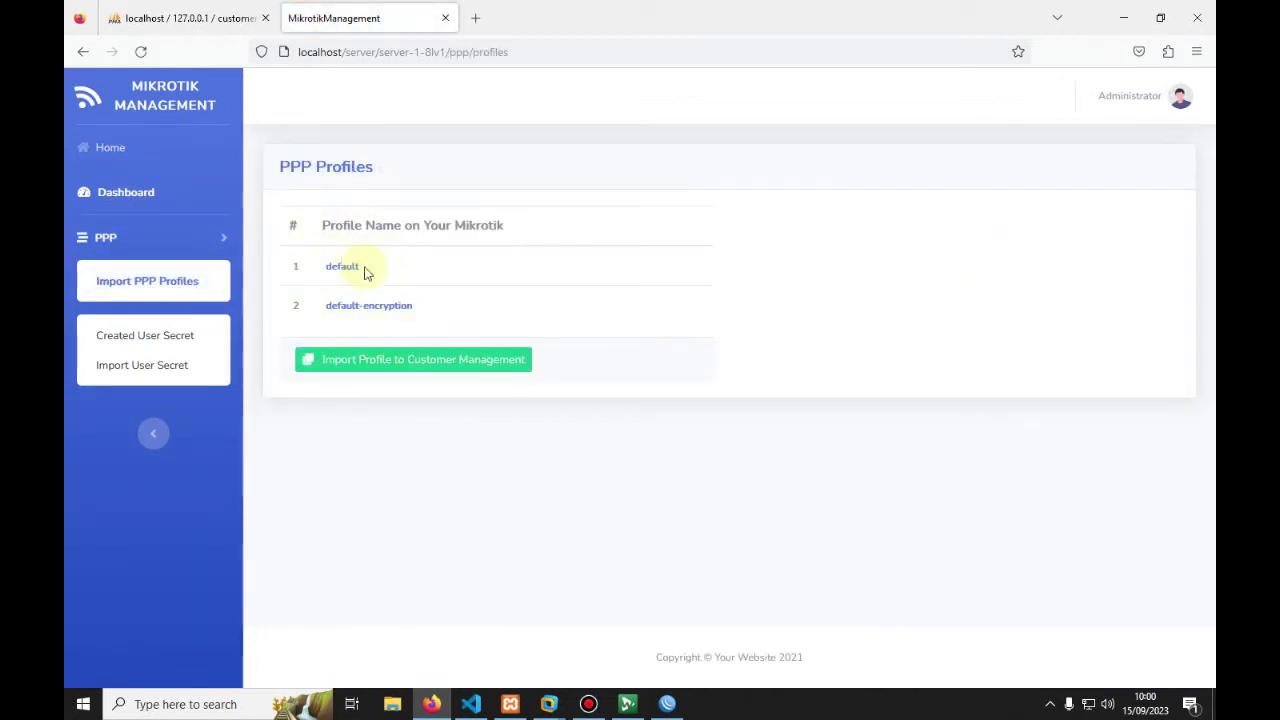
{"action": "left_click", "coordinate": [668, 704]}
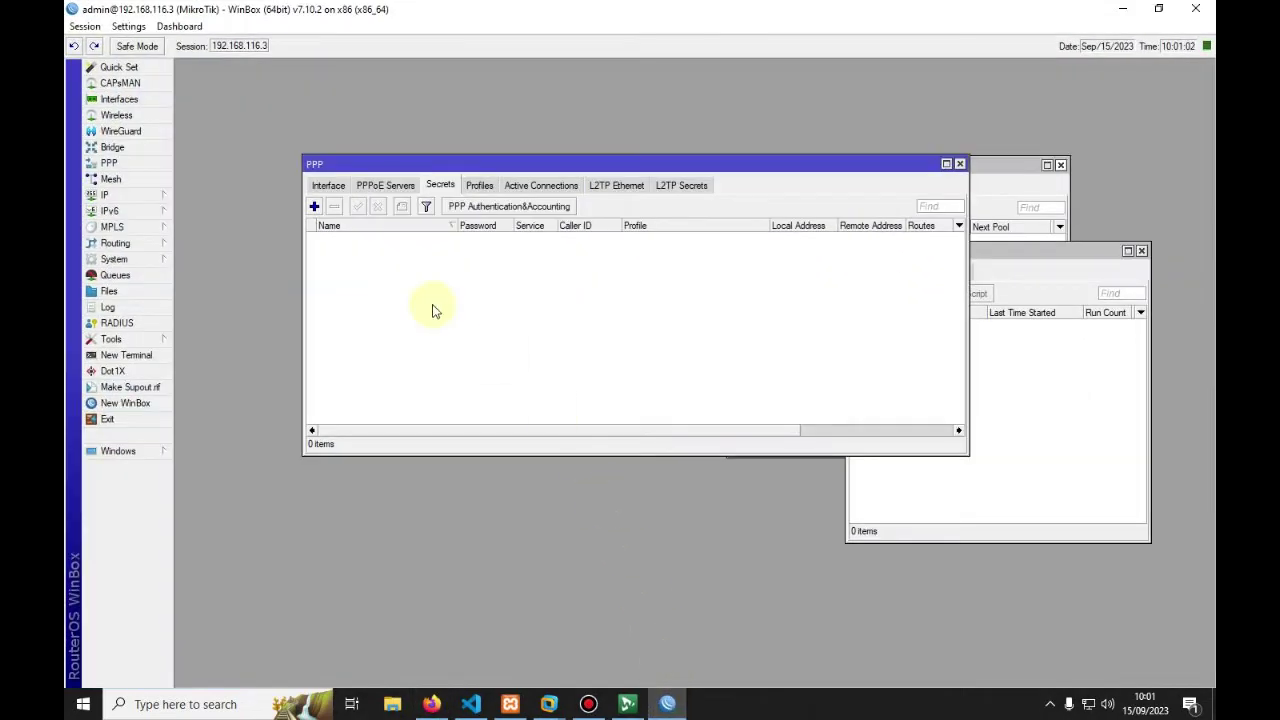
Step: Add PPP profile 'Profile 3 Mbps', reviewing its Limits and Queue tabs before applying
{"action": "left_click", "coordinate": [477, 187]}
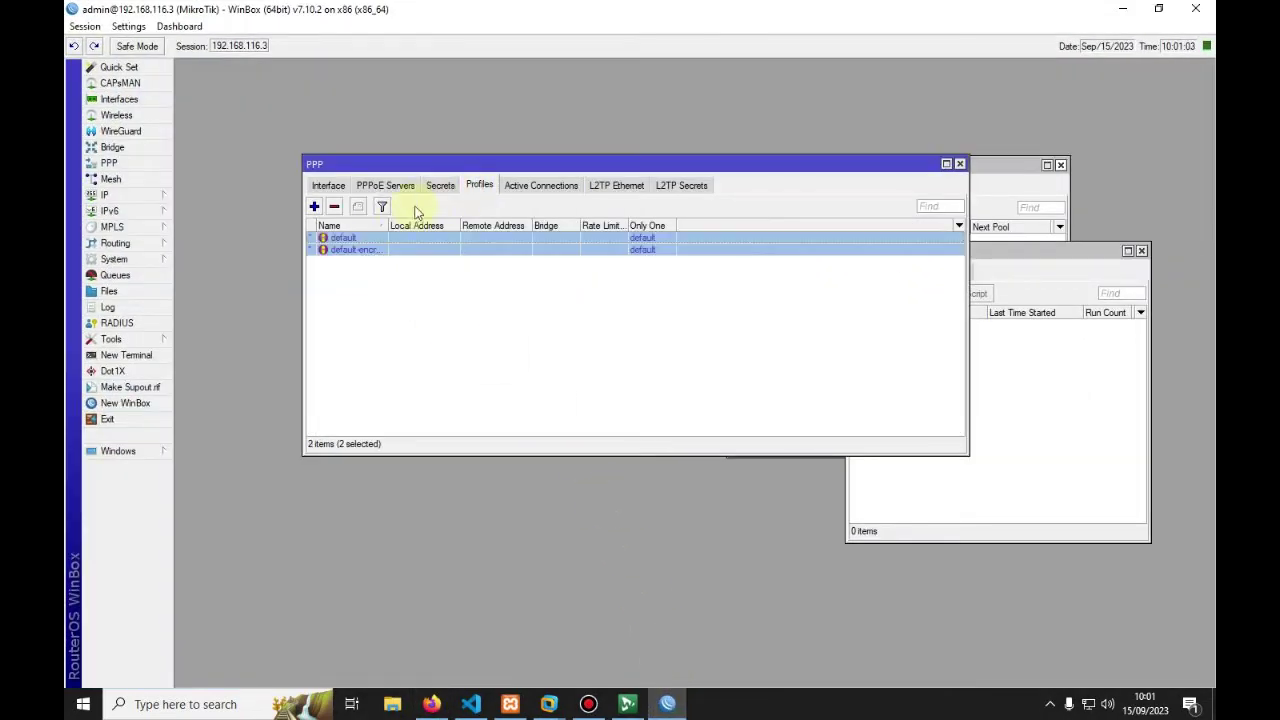
{"action": "left_click", "coordinate": [314, 207]}
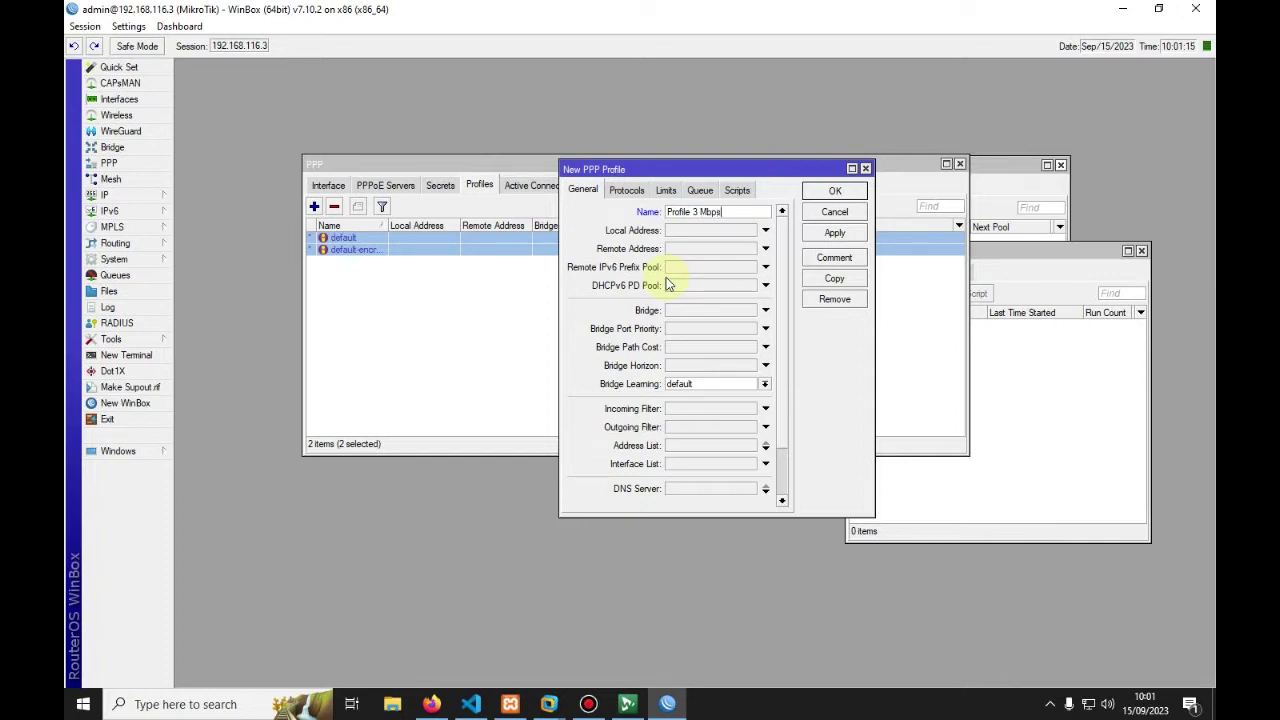
{"action": "left_click", "coordinate": [700, 190]}
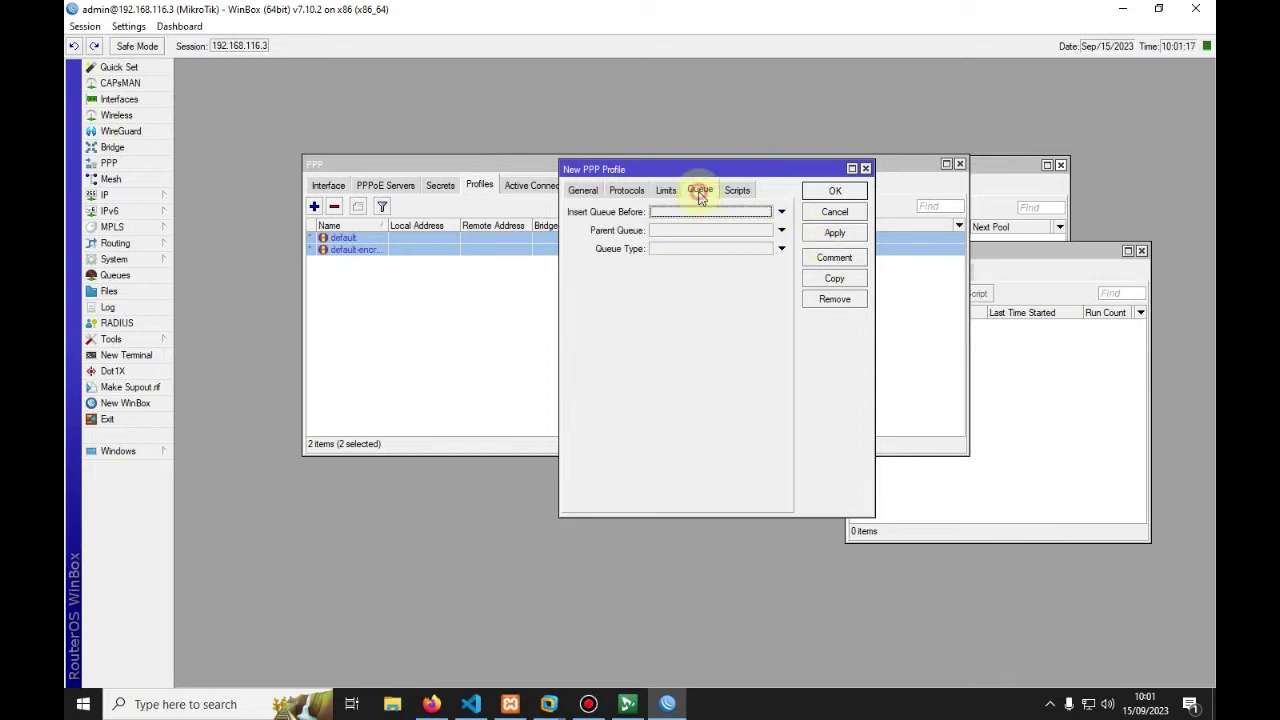
{"action": "left_click", "coordinate": [666, 190]}
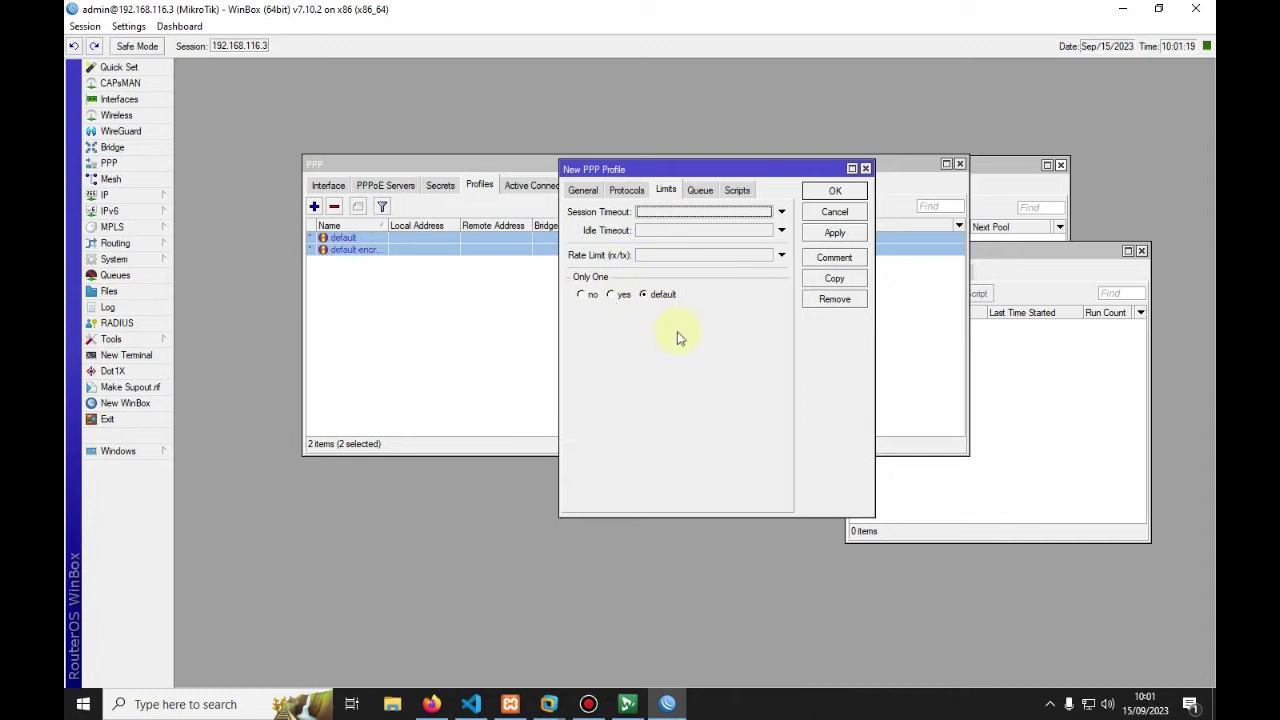
{"action": "left_click", "coordinate": [700, 190]}
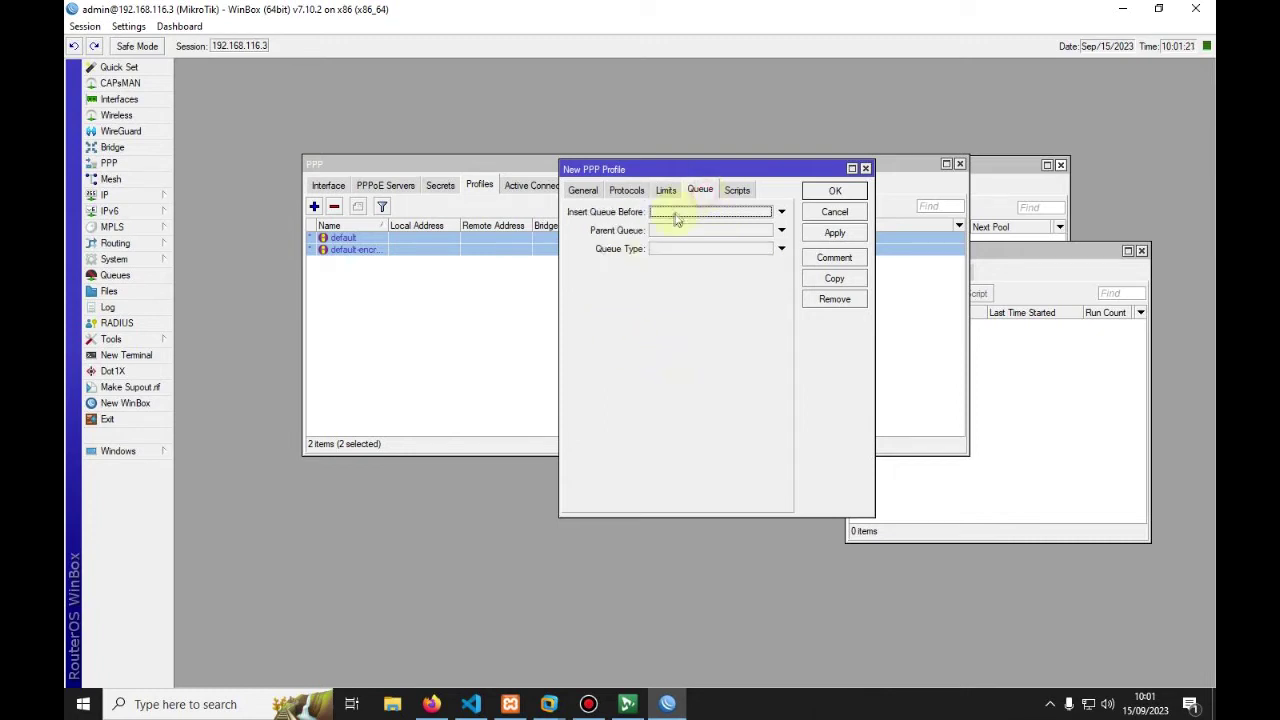
{"action": "left_click", "coordinate": [665, 190]}
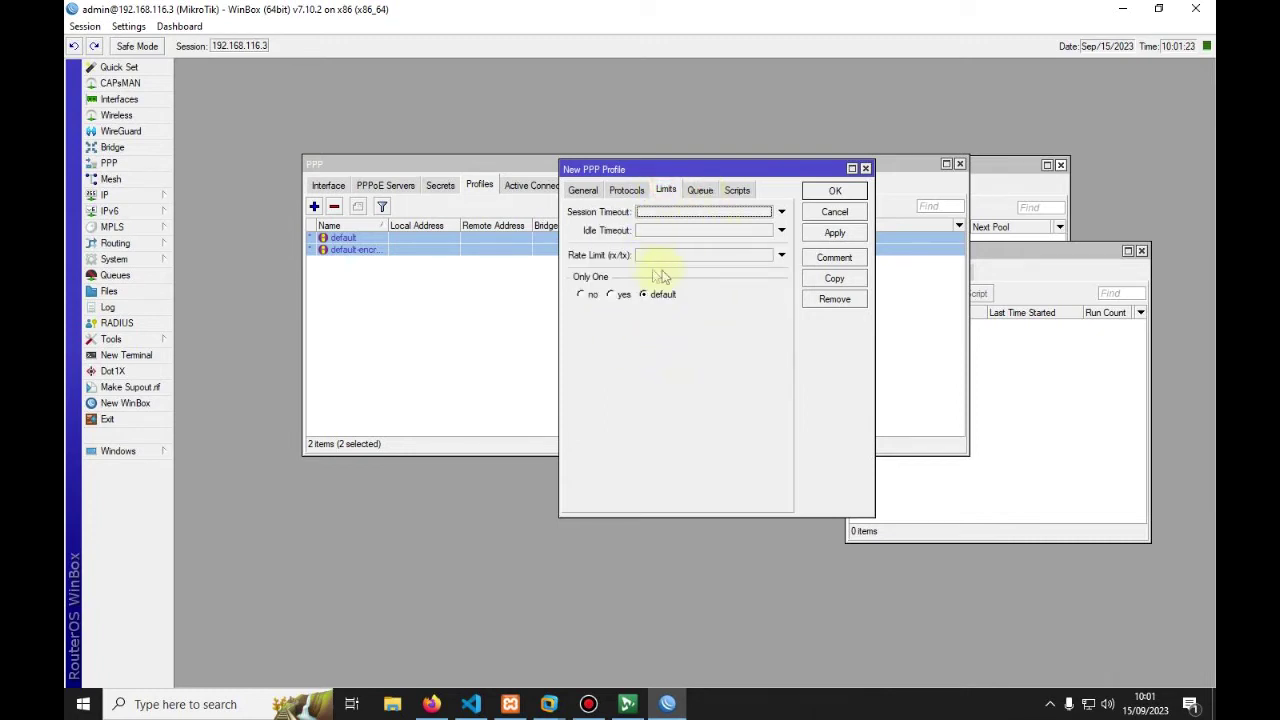
{"action": "left_click", "coordinate": [583, 190]}
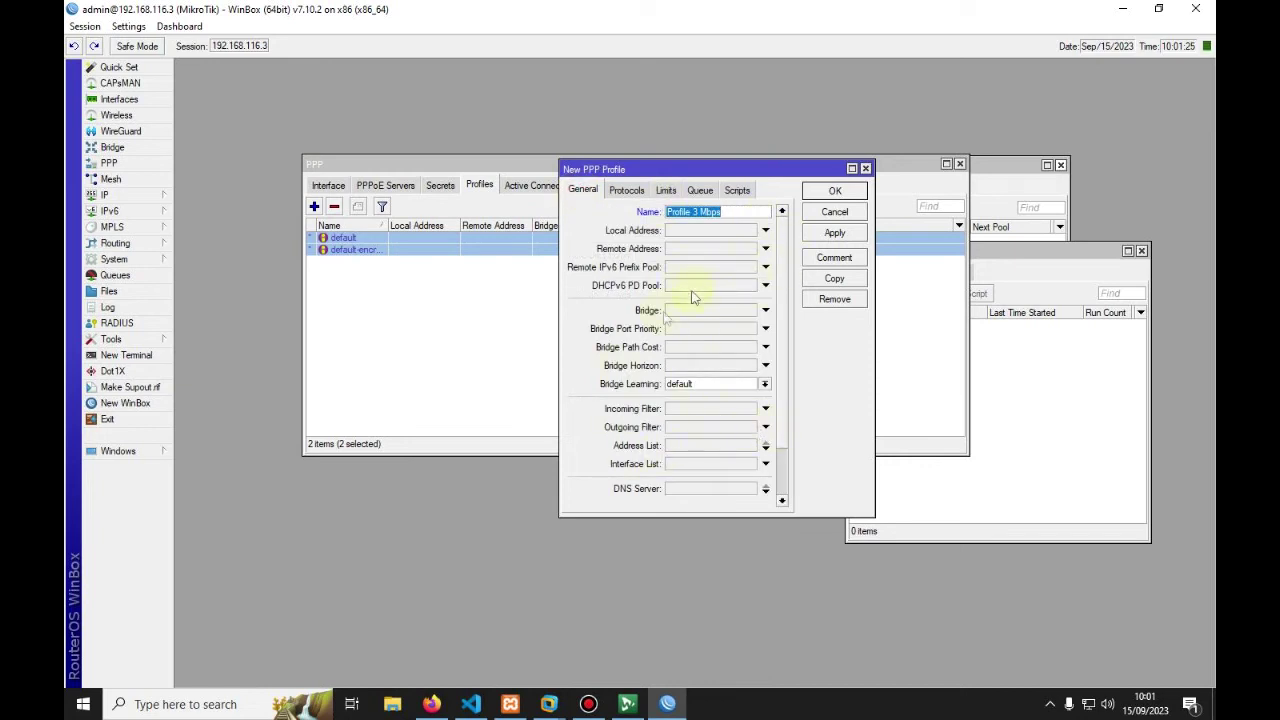
{"action": "left_click", "coordinate": [667, 192]}
{"action": "left_click", "coordinate": [700, 190]}
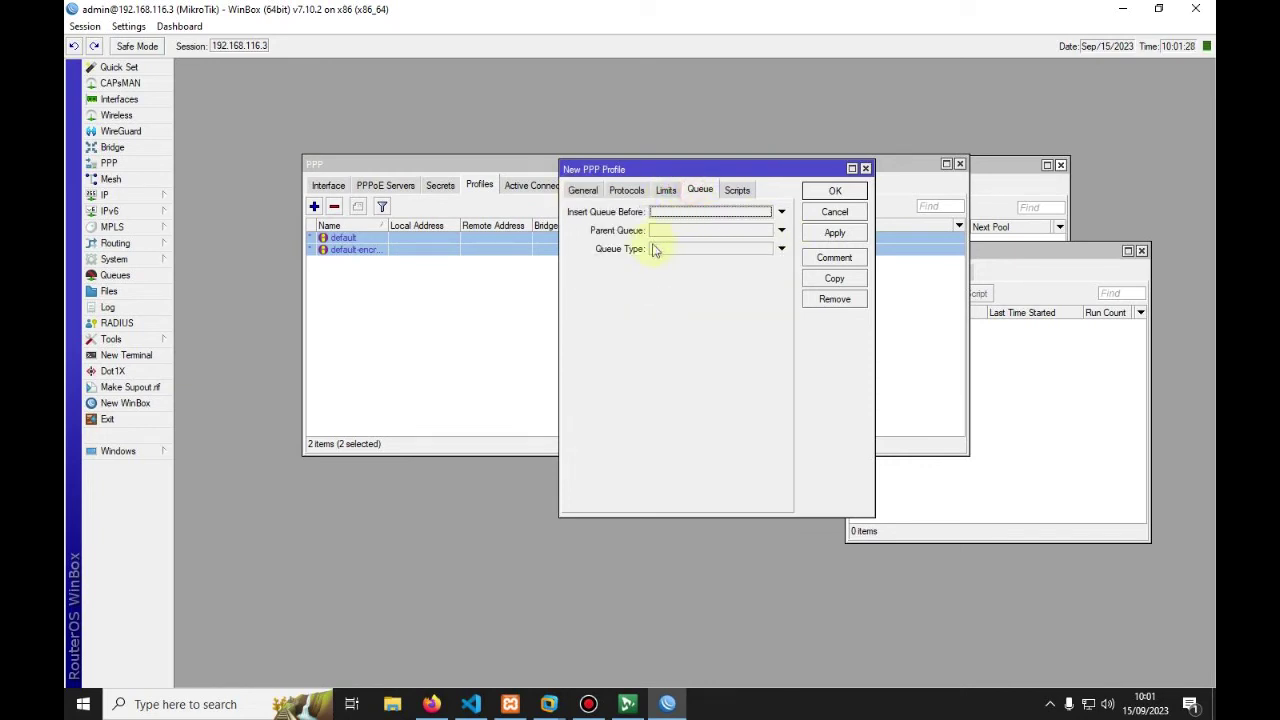
{"action": "left_click", "coordinate": [667, 191]}
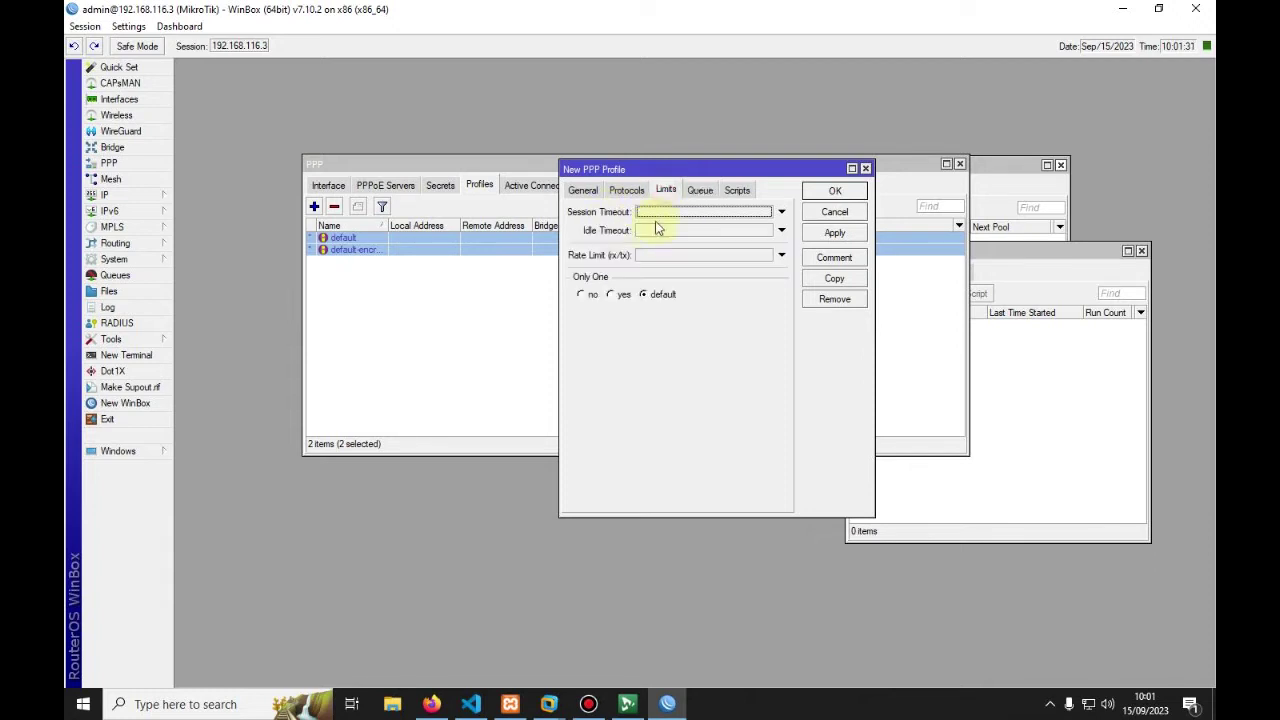
{"action": "left_click", "coordinate": [584, 190]}
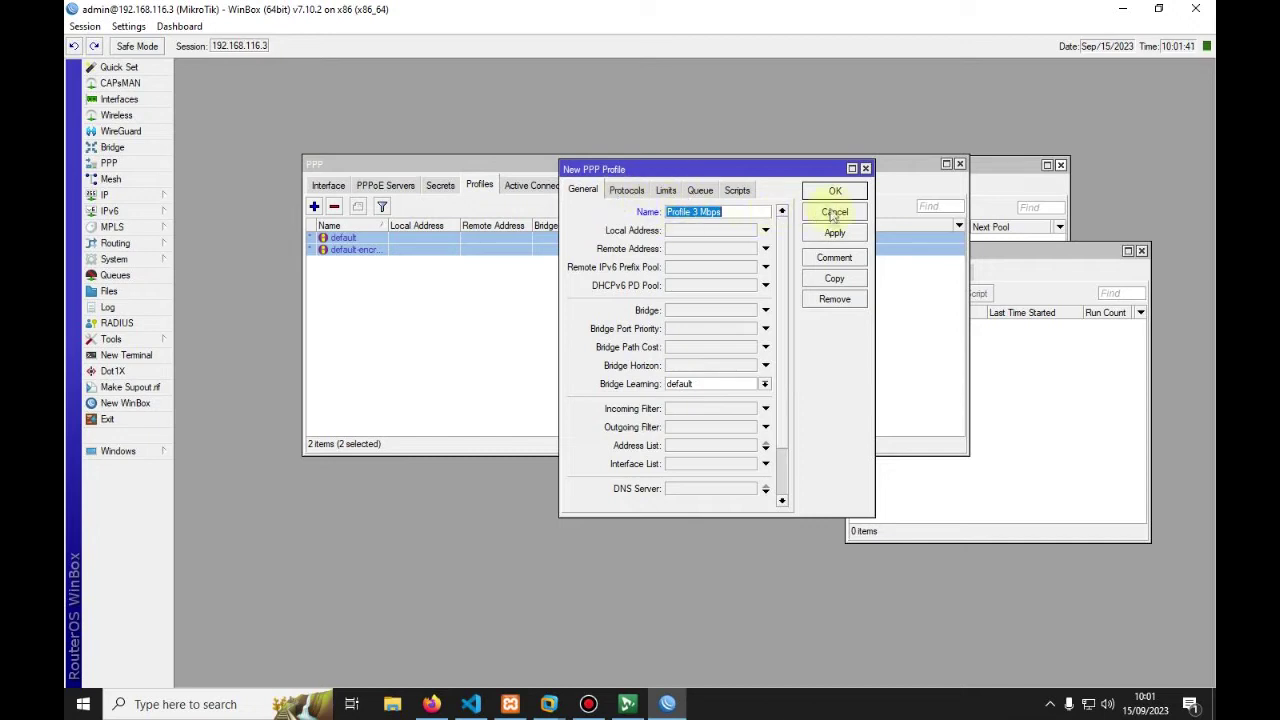
{"action": "left_click", "coordinate": [833, 236]}
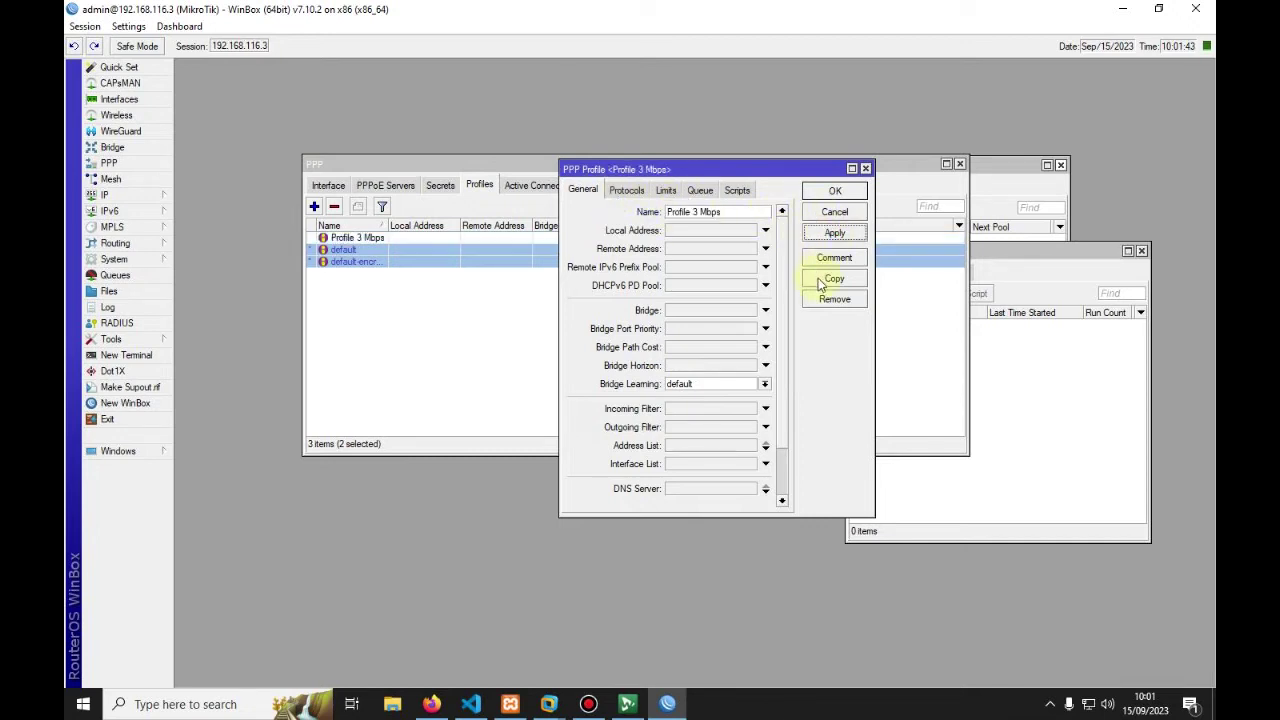
Step: Copy the profile into 'Profile 5 Mbps' and 'Profile 10 Mbps', then close all three profile windows
{"action": "left_click", "coordinate": [826, 278]}
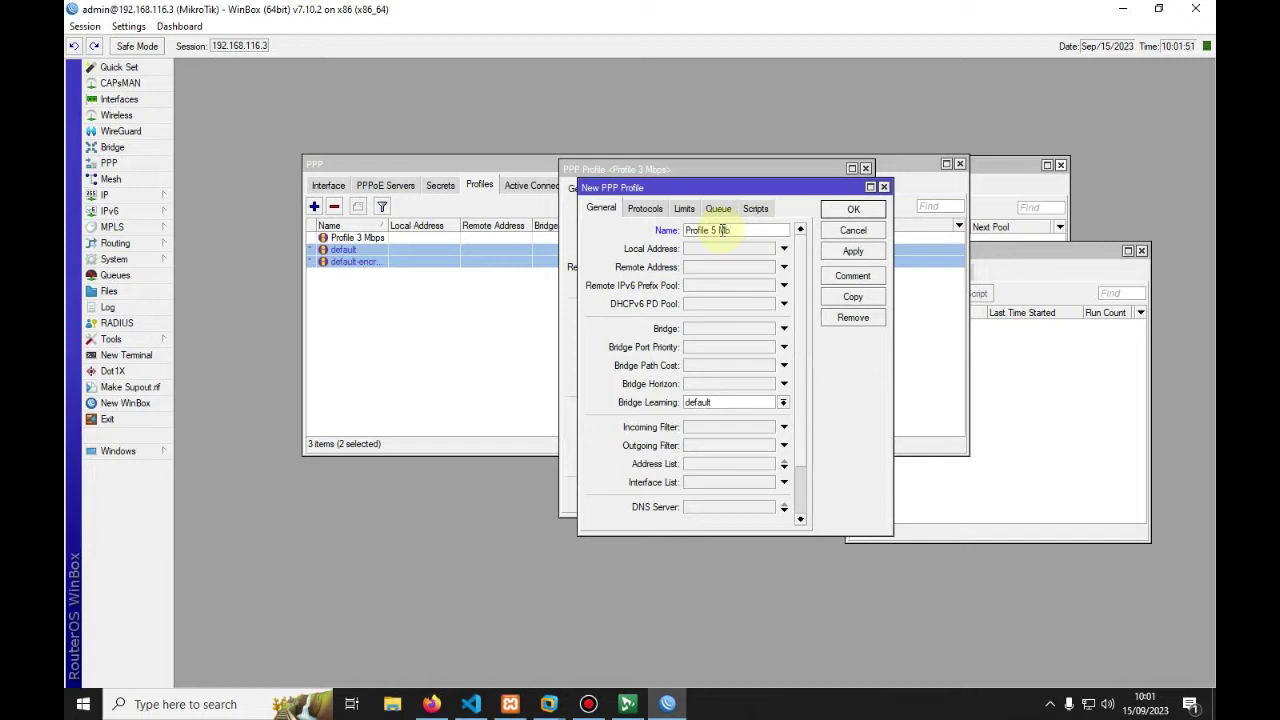
{"action": "left_click", "coordinate": [851, 251]}
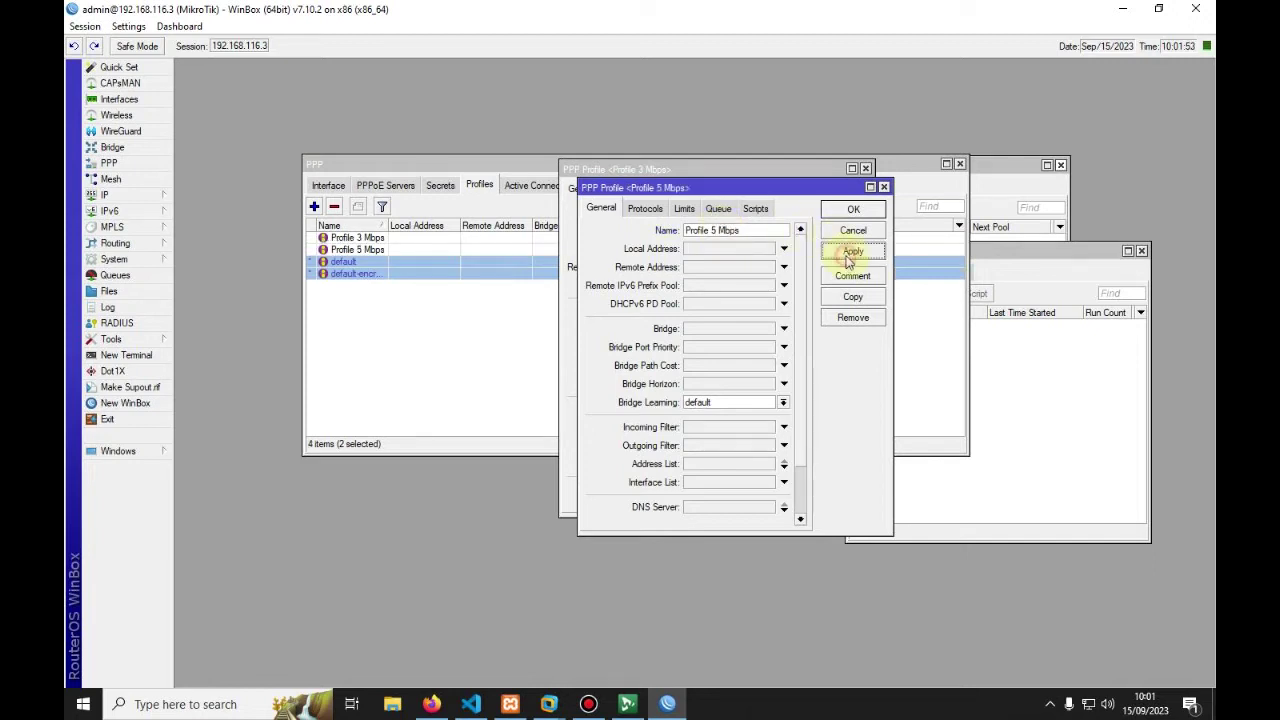
{"action": "left_click", "coordinate": [832, 300]}
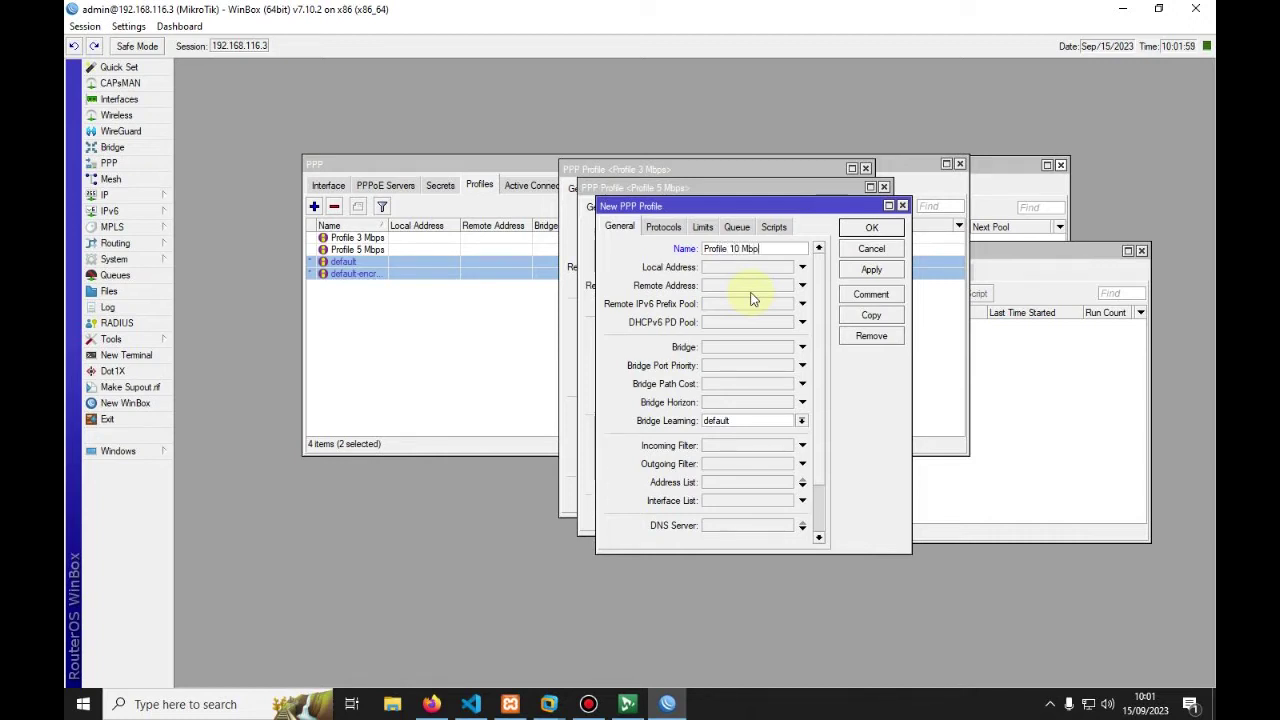
{"action": "left_click", "coordinate": [871, 270]}
{"action": "left_click", "coordinate": [855, 228]}
{"action": "left_click", "coordinate": [837, 210]}
{"action": "left_click", "coordinate": [819, 192]}
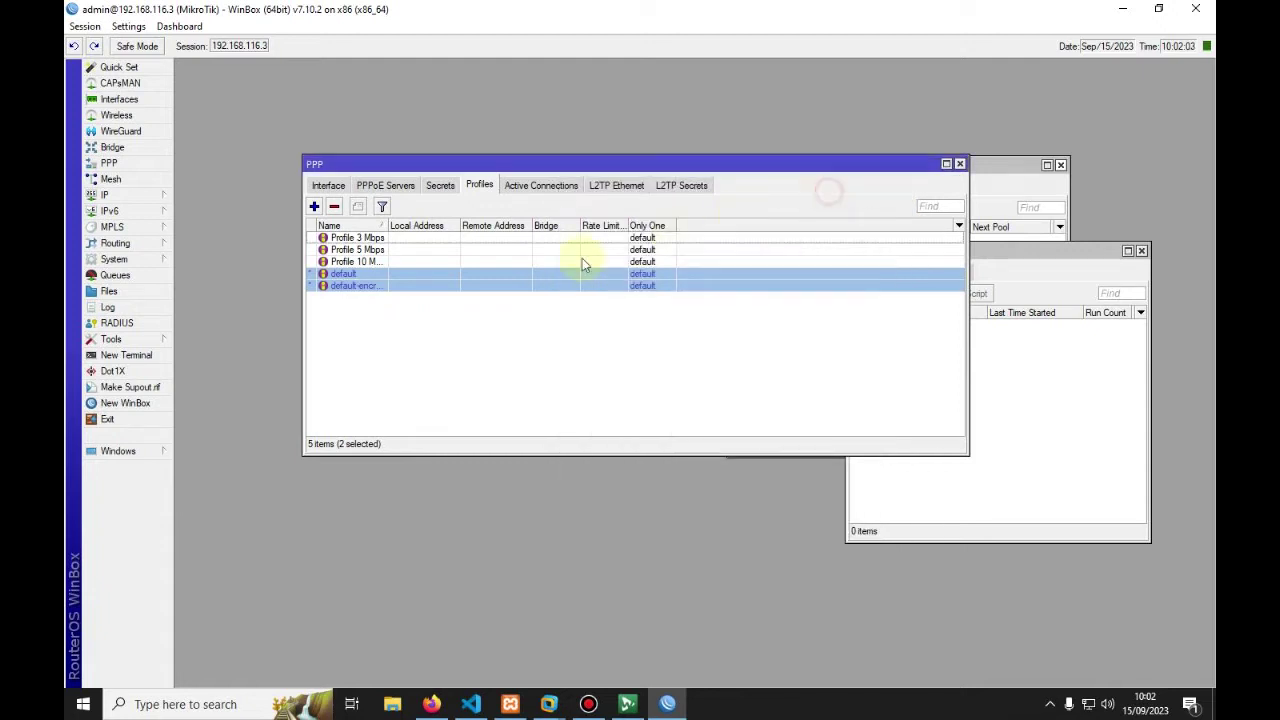
{"action": "left_click", "coordinate": [443, 330]}
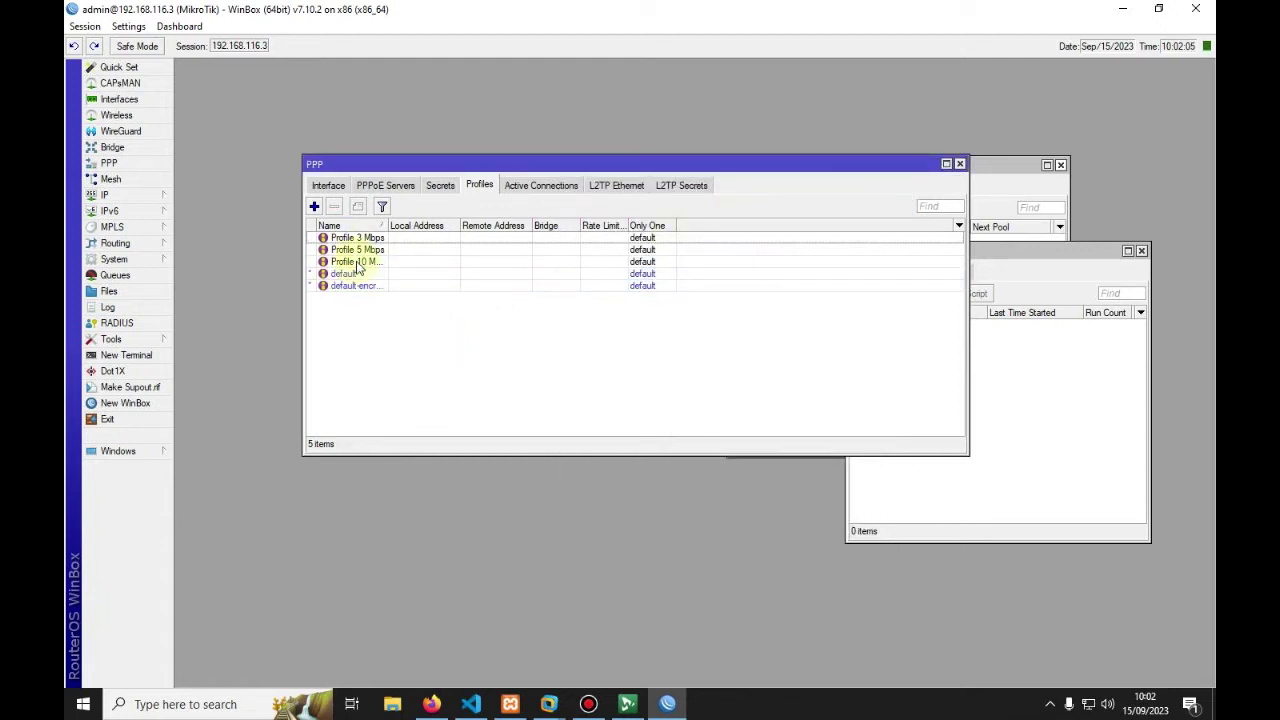
Step: Reload the profiles list to show Profile 3, 5 and 10 Mbps, then import all five as packages
{"action": "left_click", "coordinate": [431, 704]}
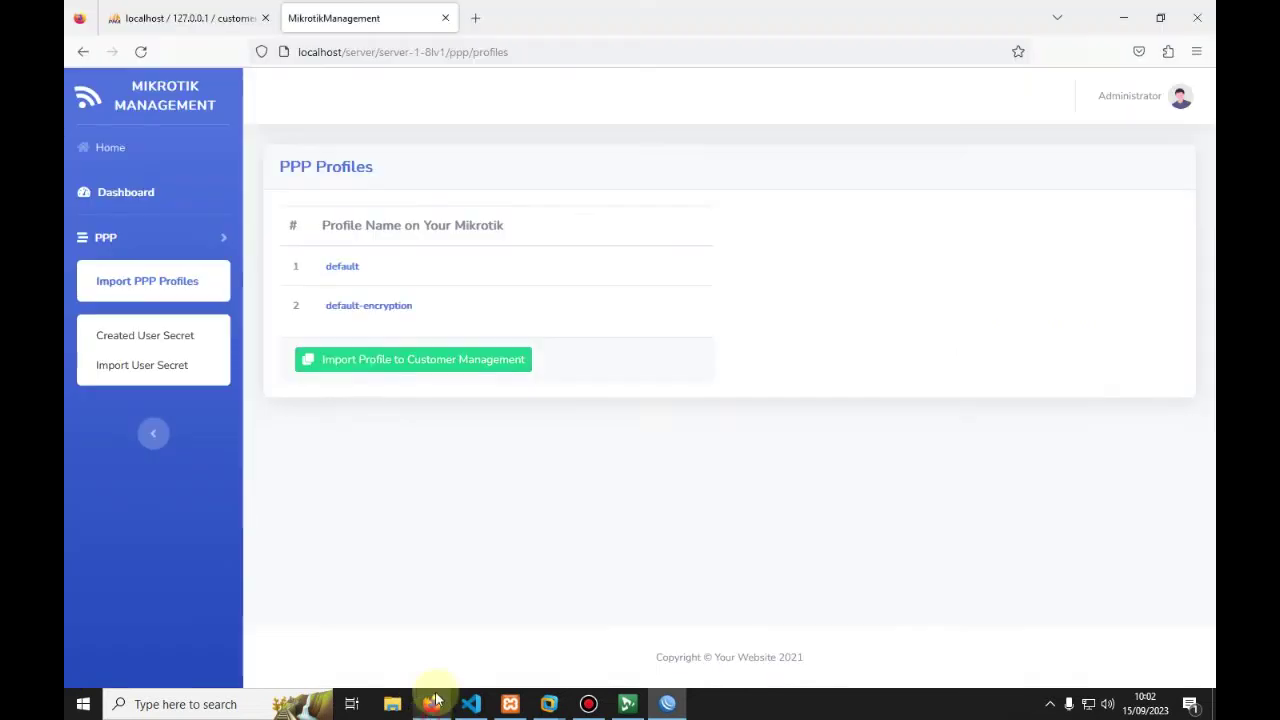
{"action": "left_click", "coordinate": [140, 51]}
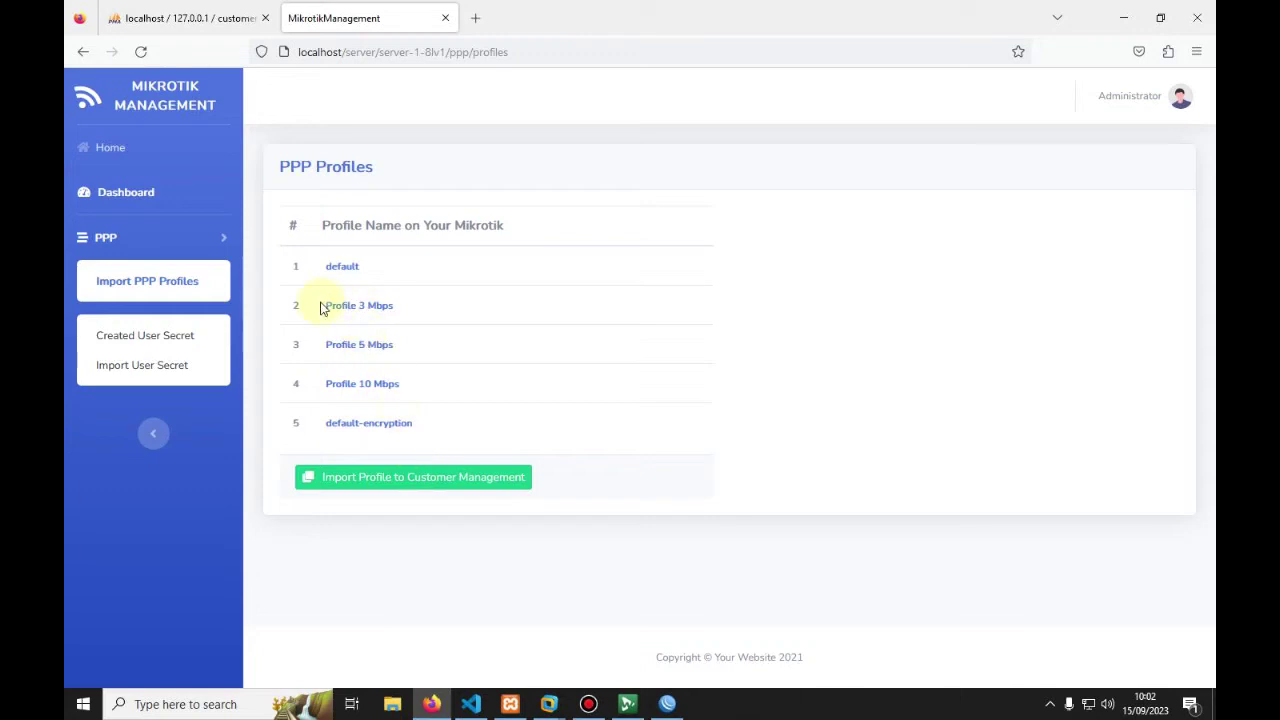
{"action": "left_click_drag", "start_coordinate": [322, 309], "coordinate": [407, 327]}
{"action": "left_click_drag", "start_coordinate": [328, 342], "coordinate": [429, 377]}
{"action": "left_click", "coordinate": [347, 302]}
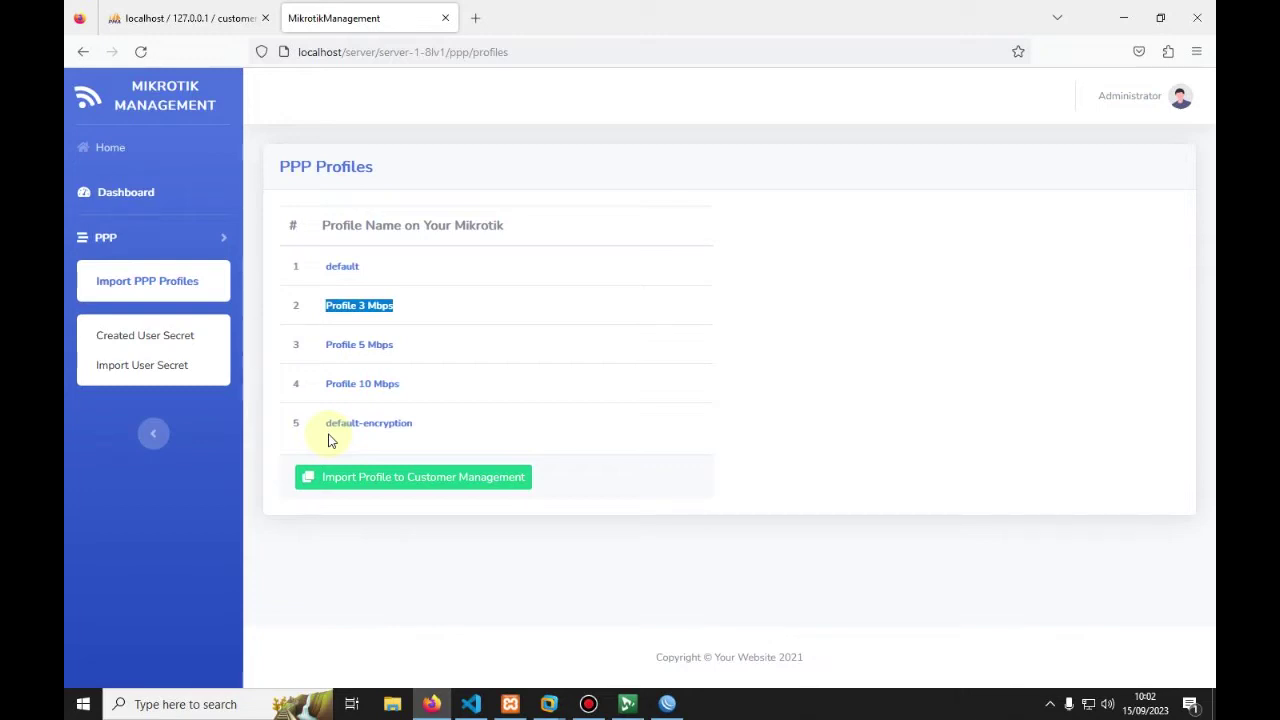
{"action": "left_click", "coordinate": [387, 490]}
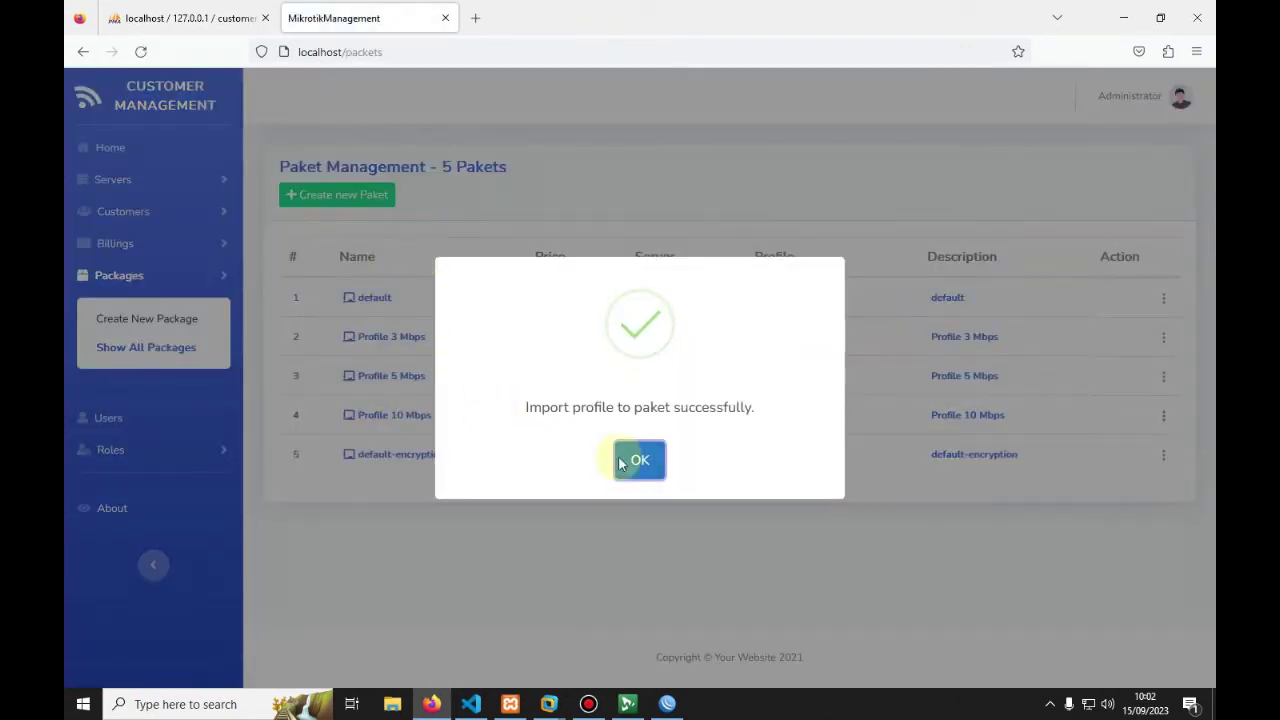
Step: Delete the default and default-encryption pakets so only the 3, 5 and 10 Mbps pakets remain
{"action": "left_click", "coordinate": [637, 461]}
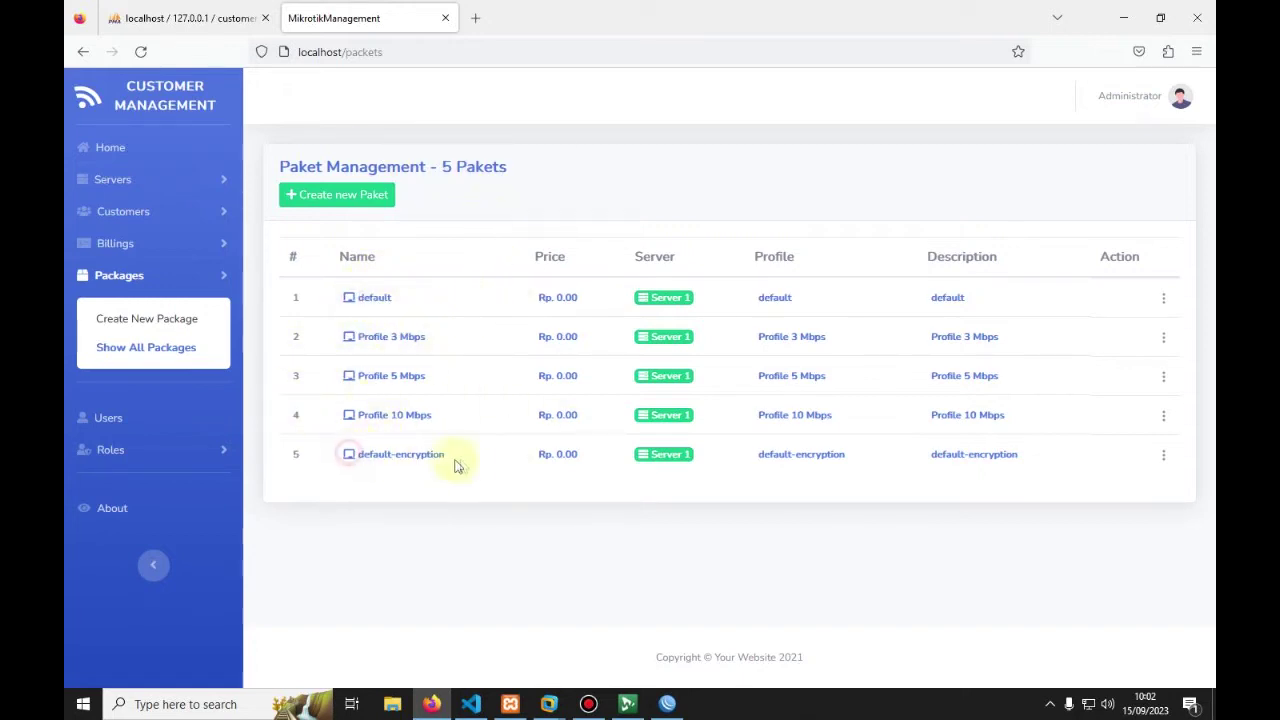
{"action": "left_click_drag", "start_coordinate": [342, 299], "coordinate": [434, 318]}
{"action": "left_click", "coordinate": [990, 300]}
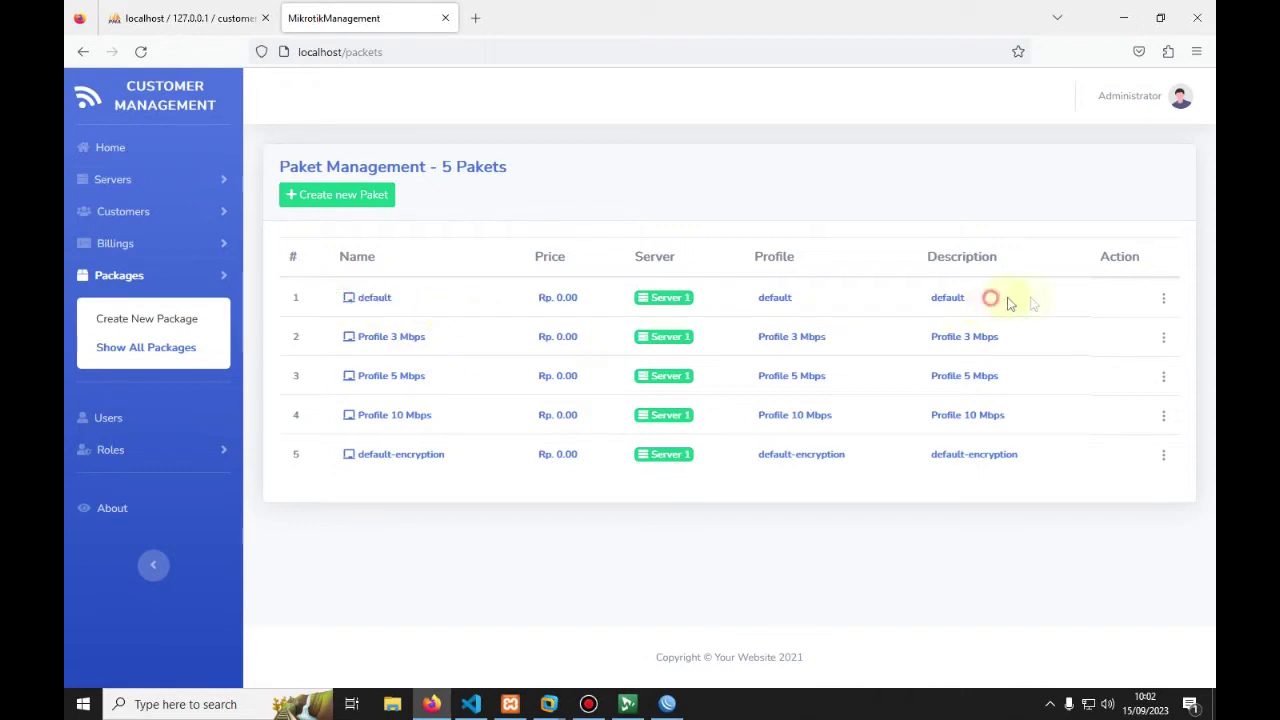
{"action": "left_click", "coordinate": [1166, 300]}
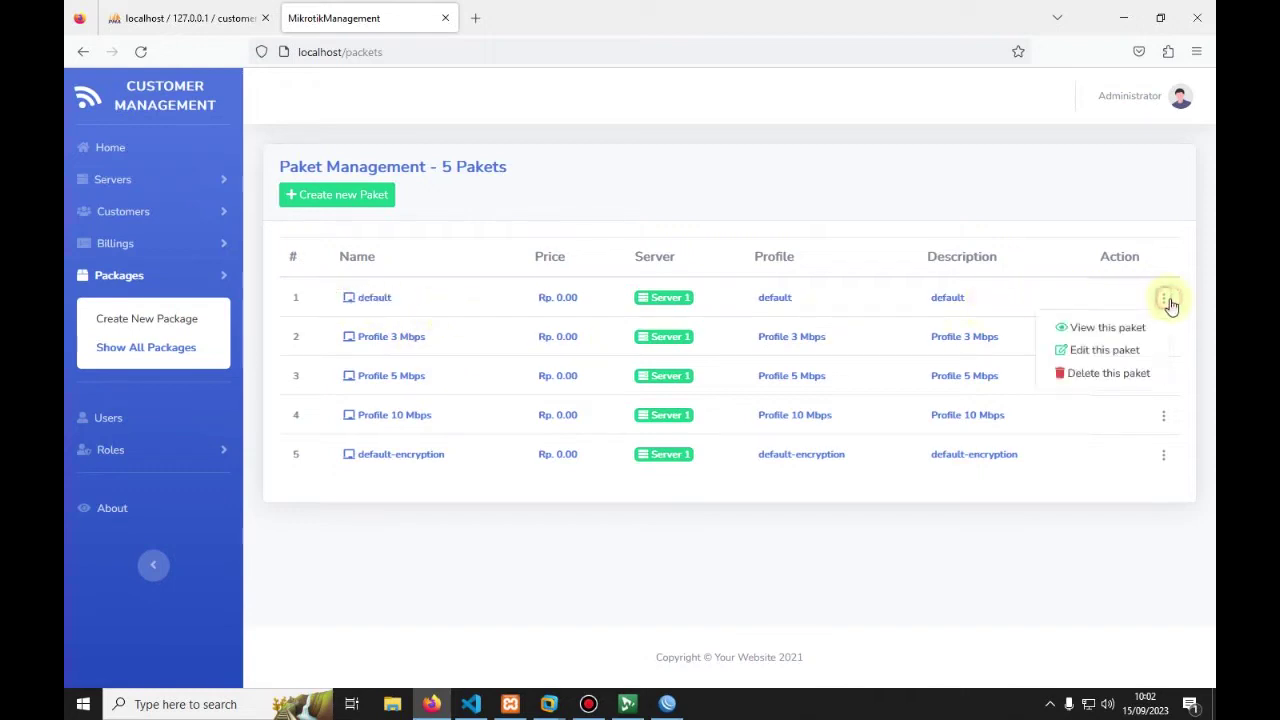
{"action": "left_click", "coordinate": [1100, 373]}
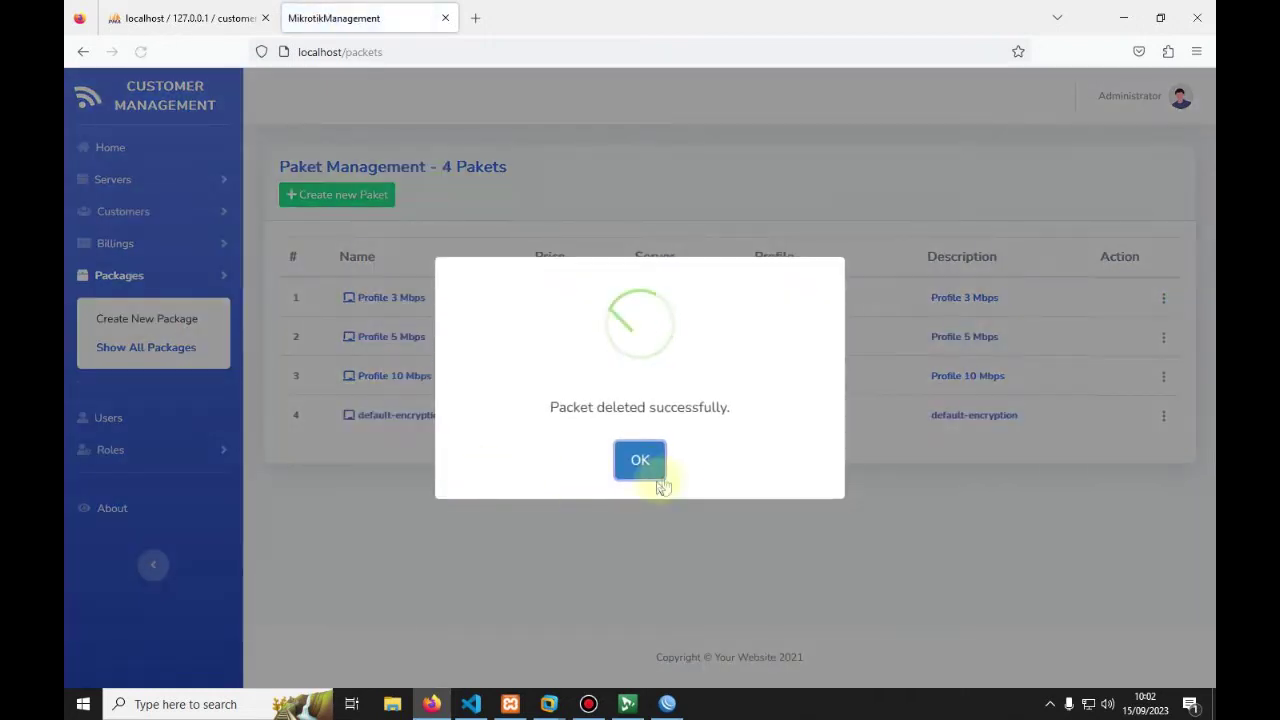
{"action": "left_click", "coordinate": [645, 462]}
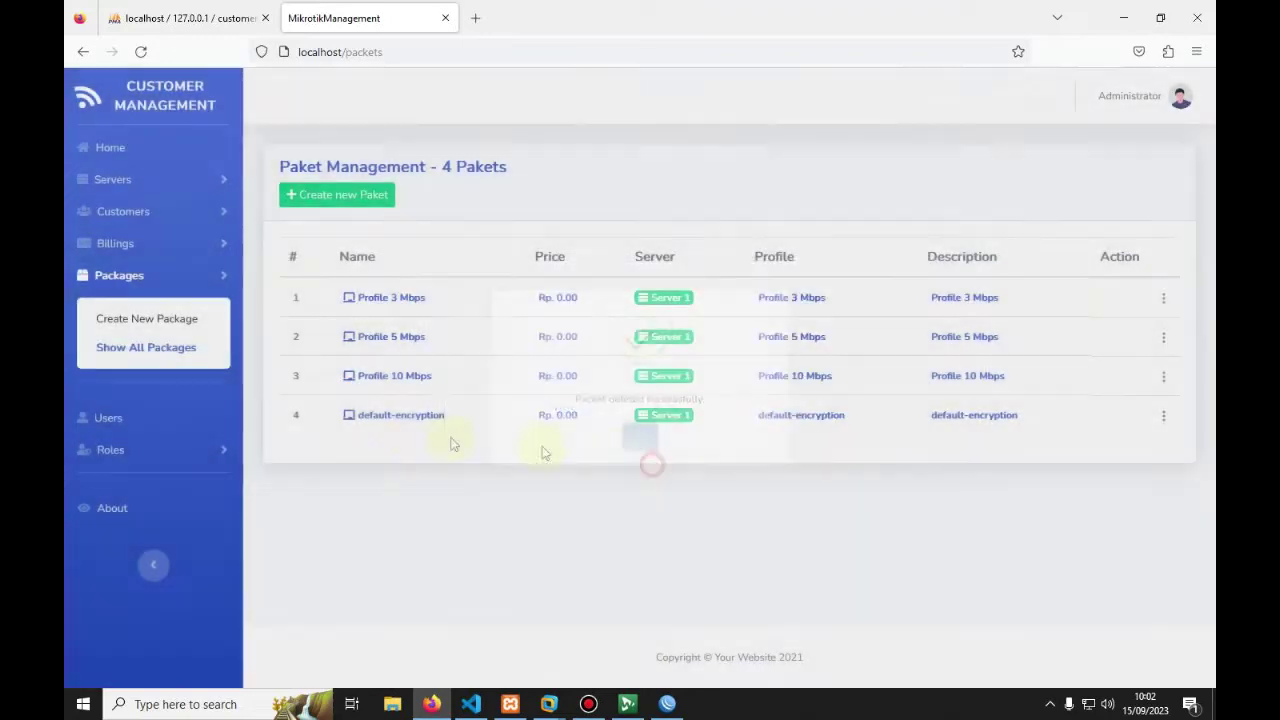
{"action": "left_click", "coordinate": [1165, 417]}
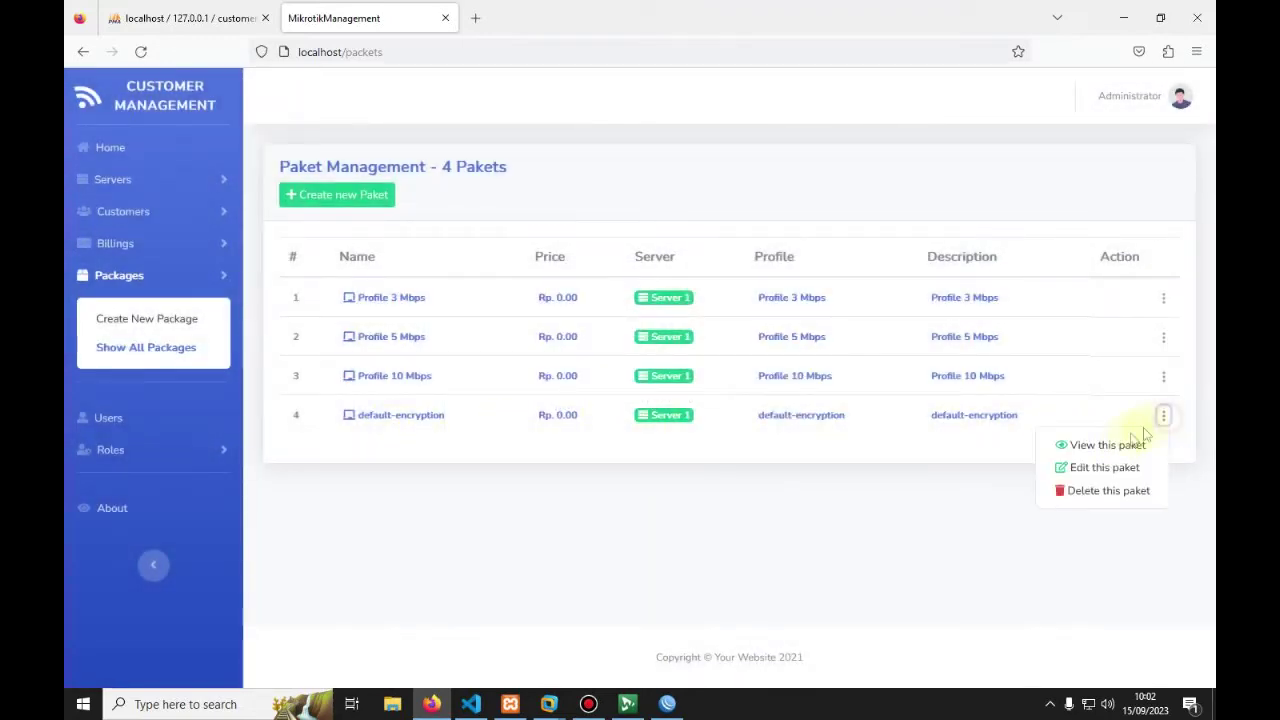
{"action": "left_click", "coordinate": [1075, 489]}
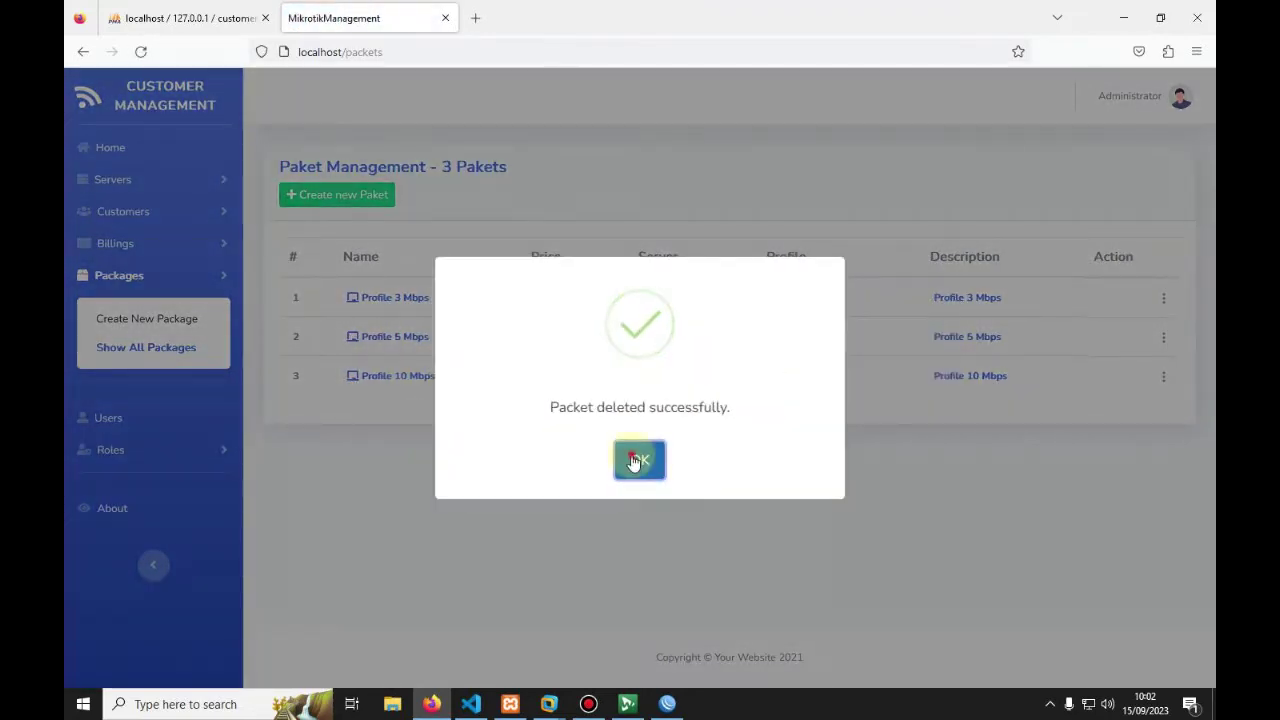
{"action": "left_click", "coordinate": [640, 462]}
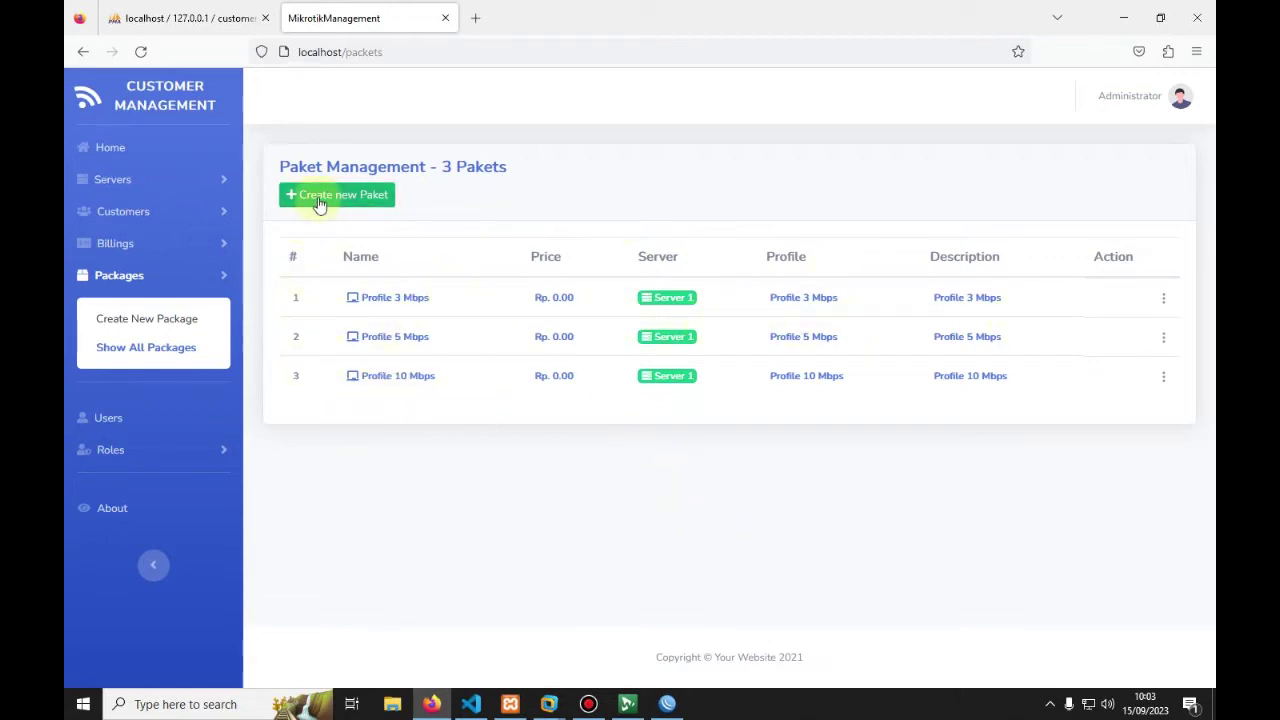
Step: Create a WinBox PPP profile named Profile 50 Mbps, giving six profiles in total
{"action": "left_click", "coordinate": [667, 704]}
{"action": "left_click", "coordinate": [418, 316]}
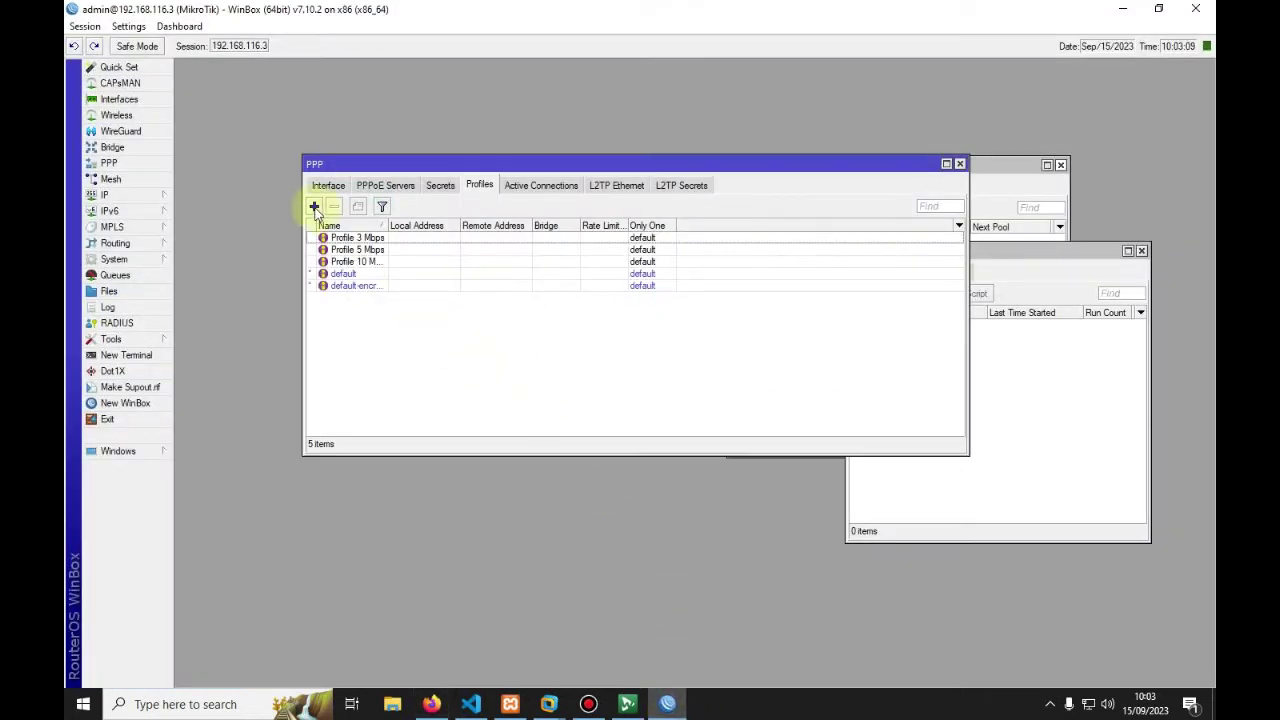
{"action": "left_click", "coordinate": [431, 704]}
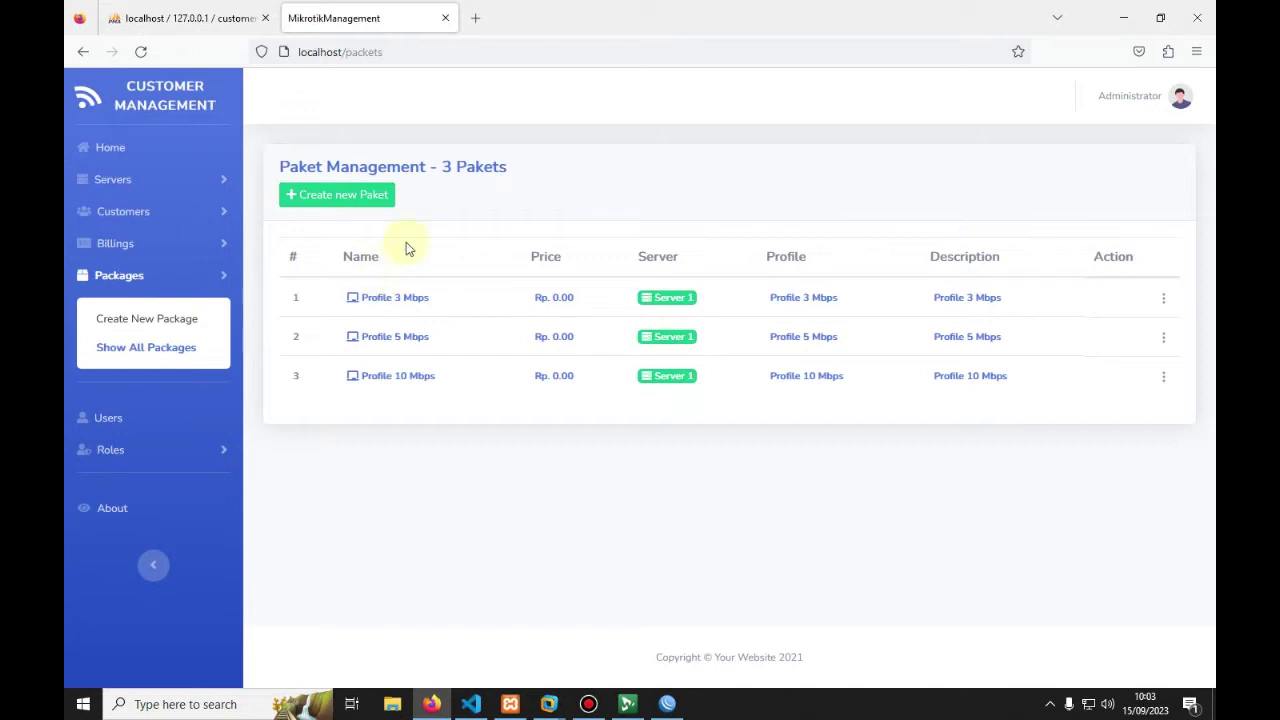
{"action": "left_click", "coordinate": [667, 704]}
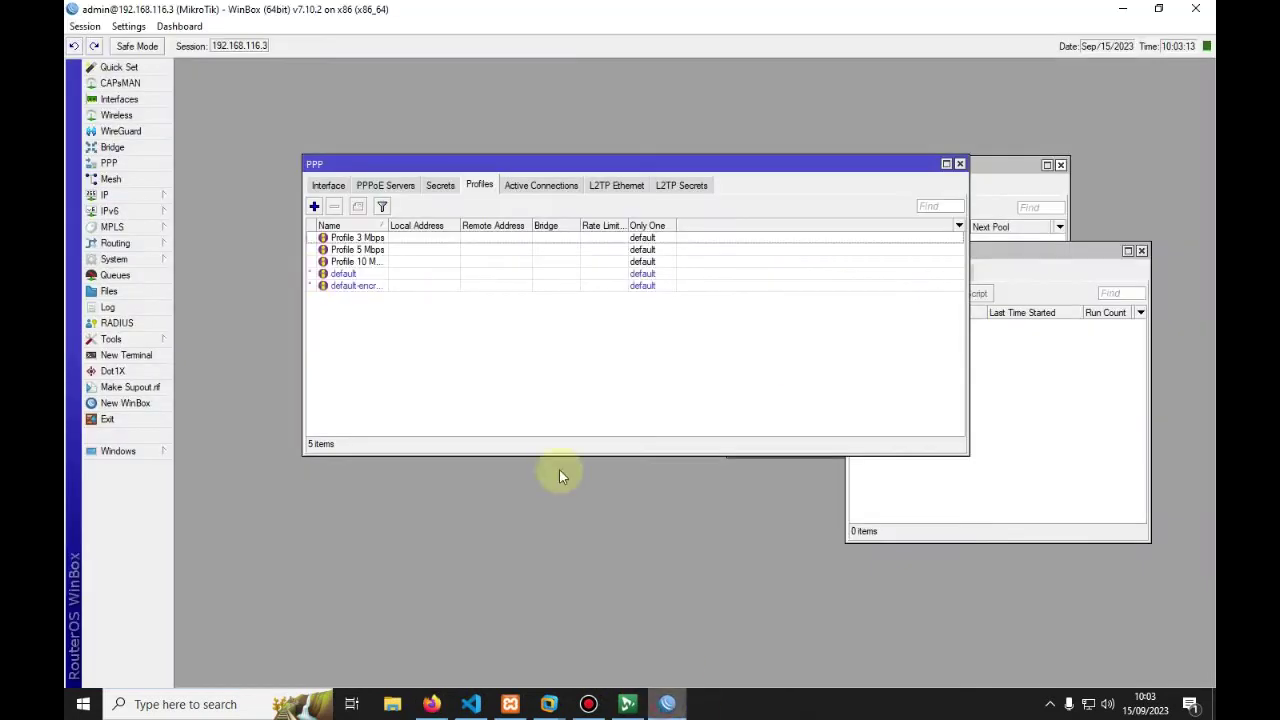
{"action": "left_click", "coordinate": [314, 206]}
{"action": "type", "text": "Profile 50 Mbps"}
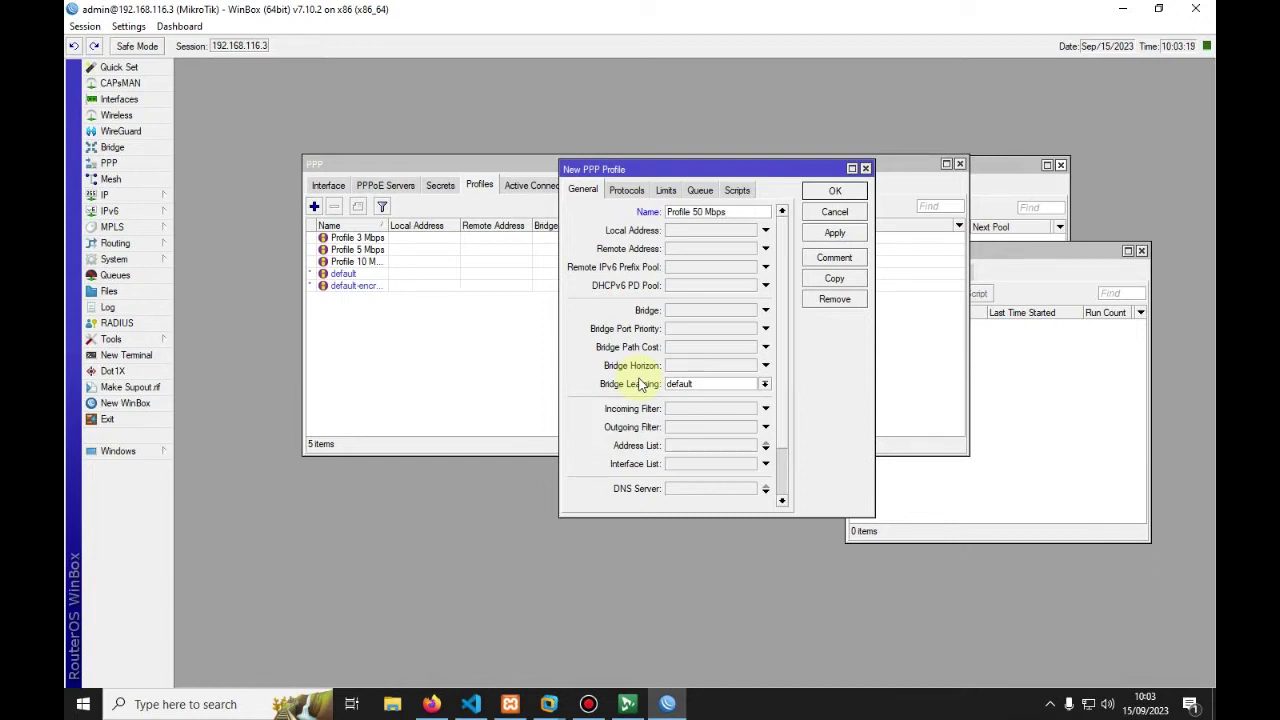
{"action": "left_click", "coordinate": [834, 232]}
{"action": "left_click", "coordinate": [834, 190]}
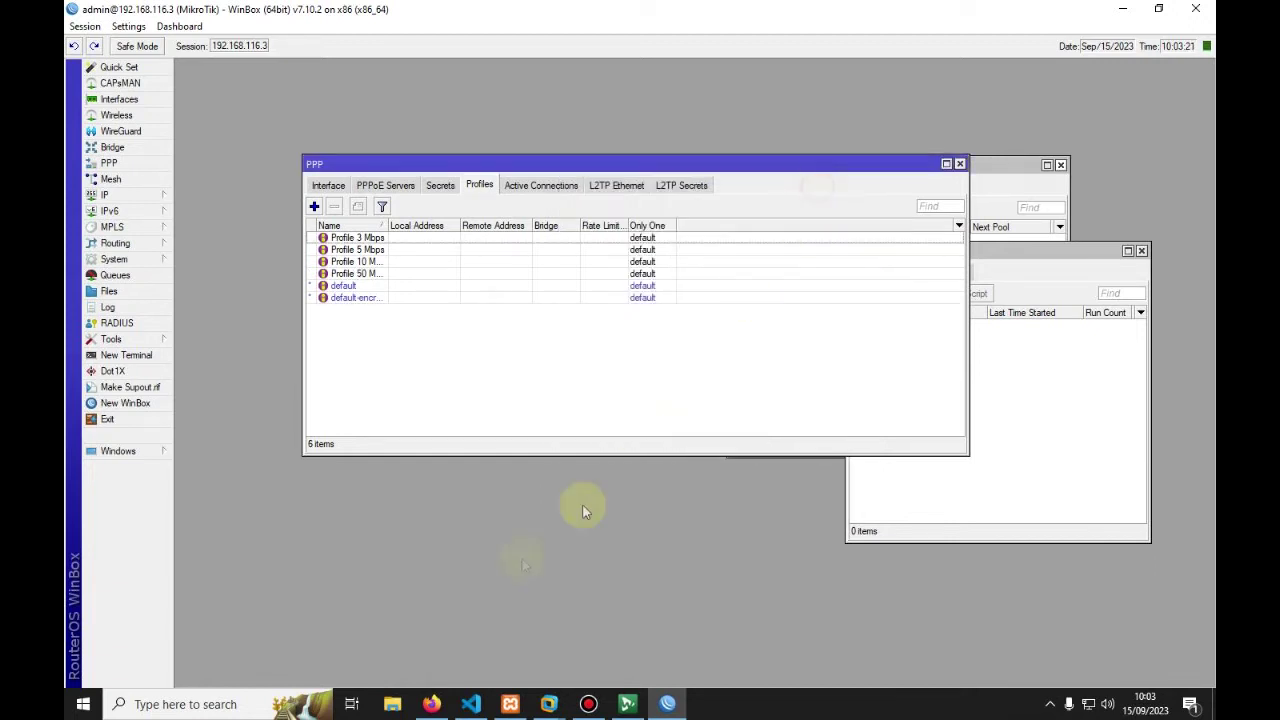
{"action": "left_click", "coordinate": [431, 704]}
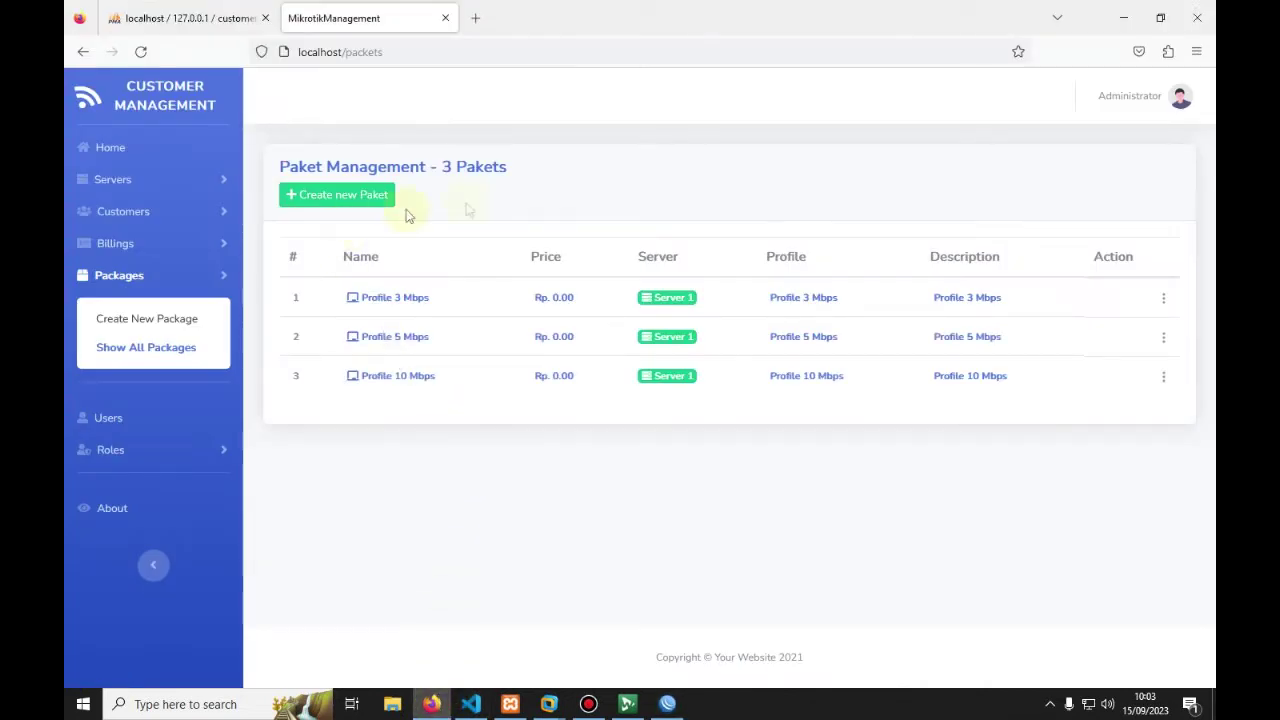
Step: Start a new paket named Paket 50 Mbps on Server 1 using Profile 50 Mbps
{"action": "left_click", "coordinate": [325, 194]}
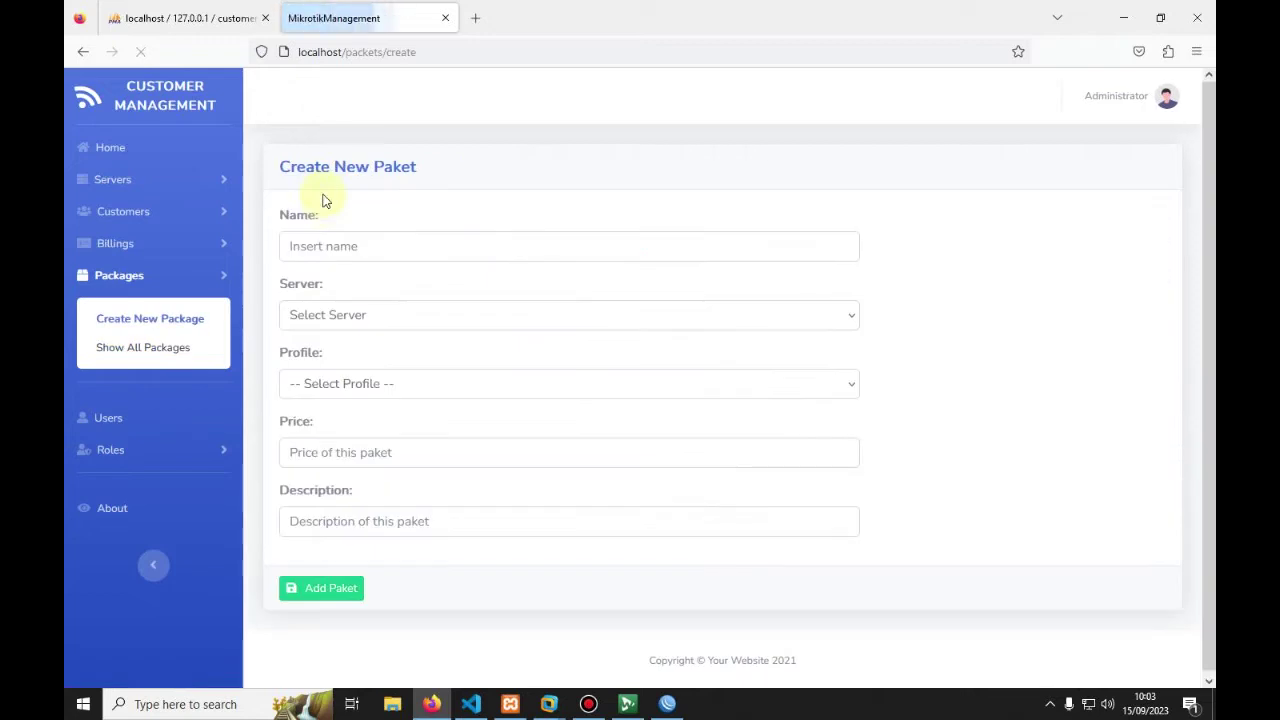
{"action": "left_click", "coordinate": [316, 242]}
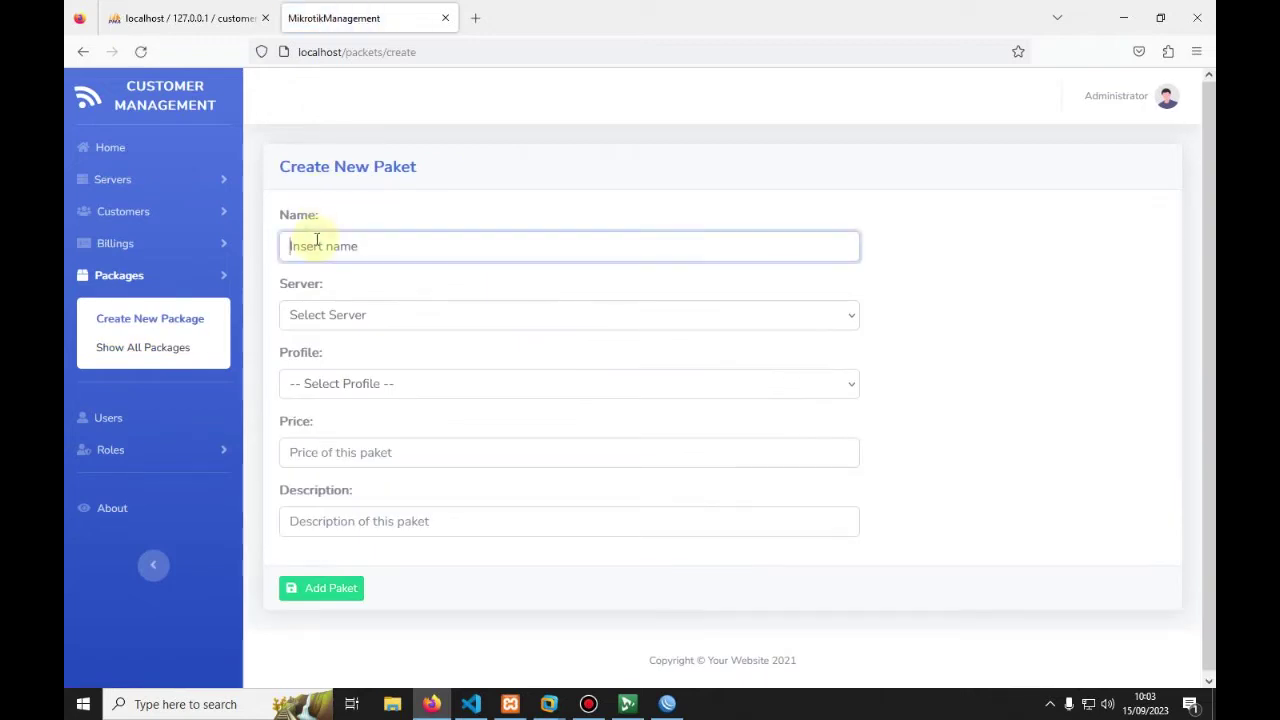
{"action": "type", "text": "Paket"}
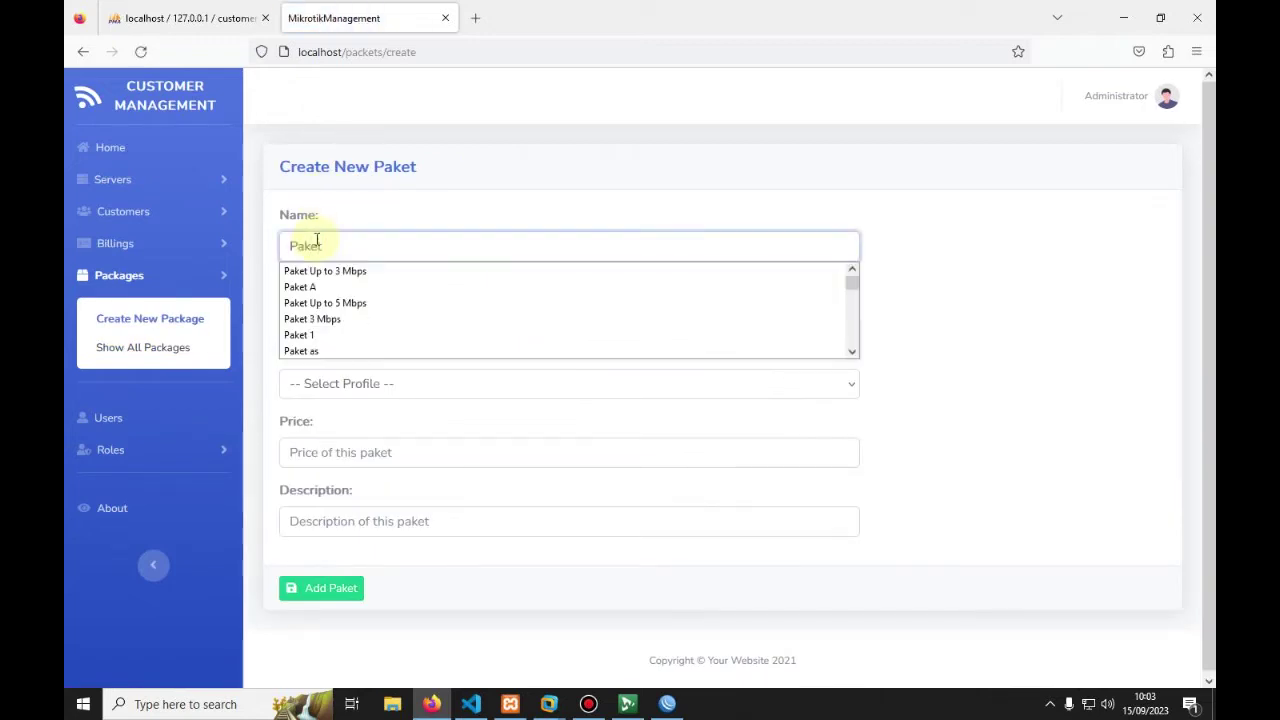
{"action": "type", "text": " 50 Mbps"}
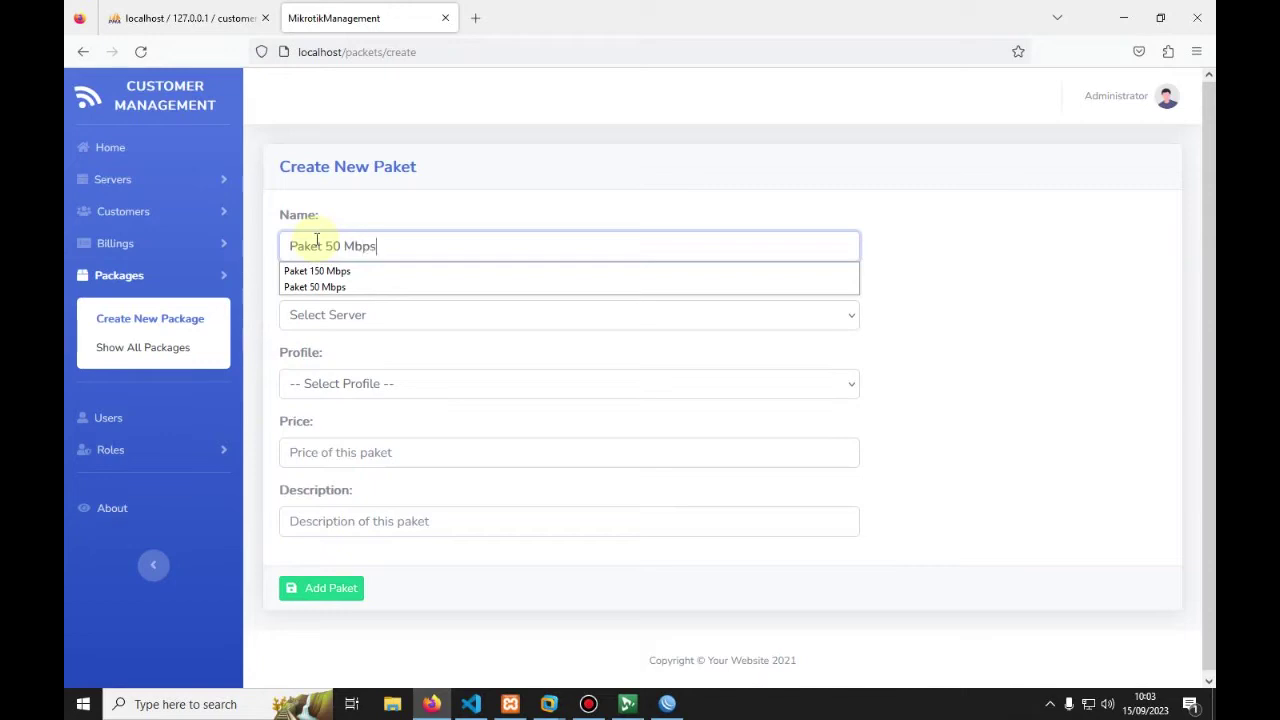
{"action": "left_click", "coordinate": [279, 313]}
{"action": "left_click", "coordinate": [320, 318]}
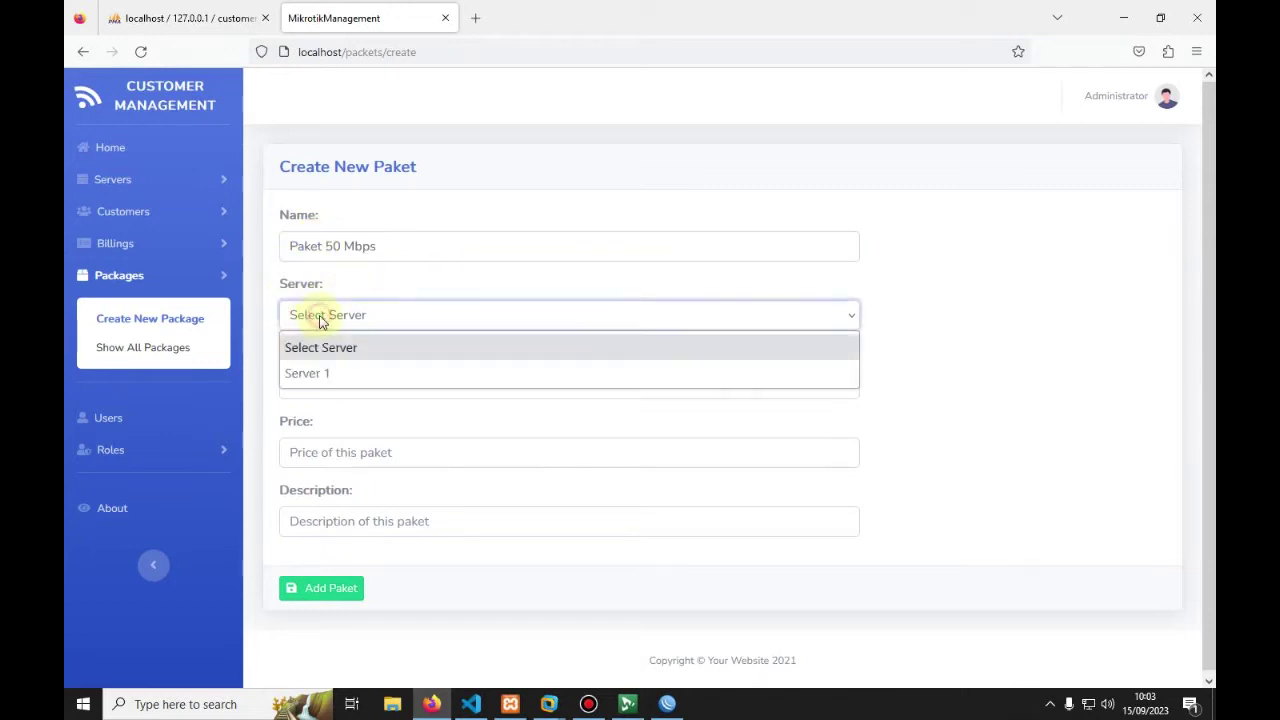
{"action": "left_click", "coordinate": [300, 372]}
{"action": "left_click", "coordinate": [303, 386]}
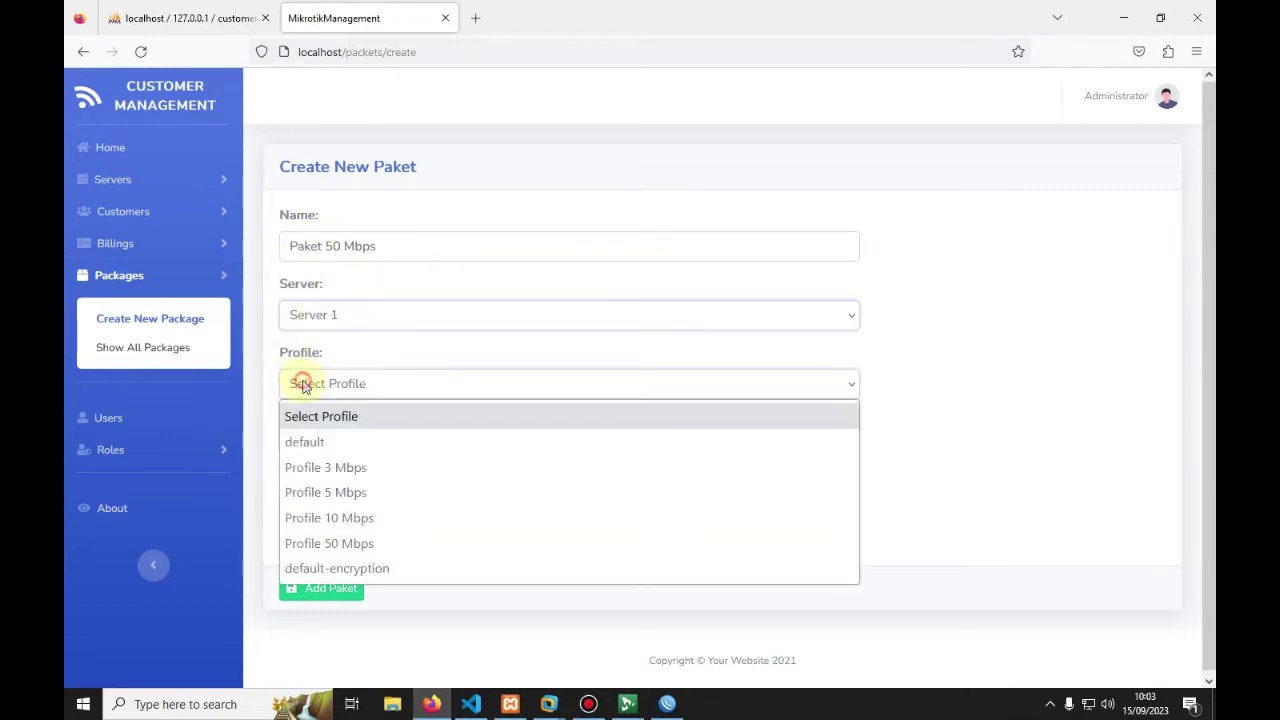
{"action": "left_click", "coordinate": [338, 550]}
Step: Give it price 500000 and description 'Speed up to 50 Mbps (Broadband)', then save it
{"action": "left_click", "coordinate": [328, 453]}
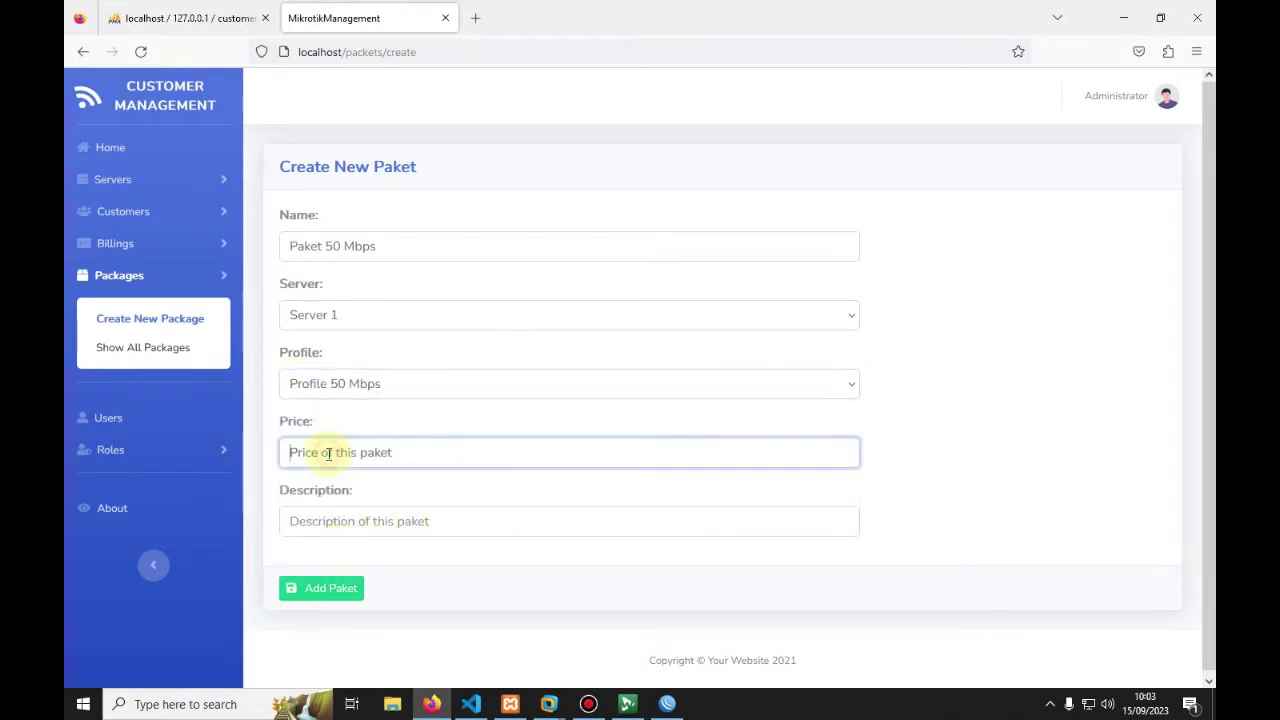
{"action": "type", "text": "500000"}
{"action": "left_click", "coordinate": [302, 528]}
{"action": "type", "text": "Spe"}
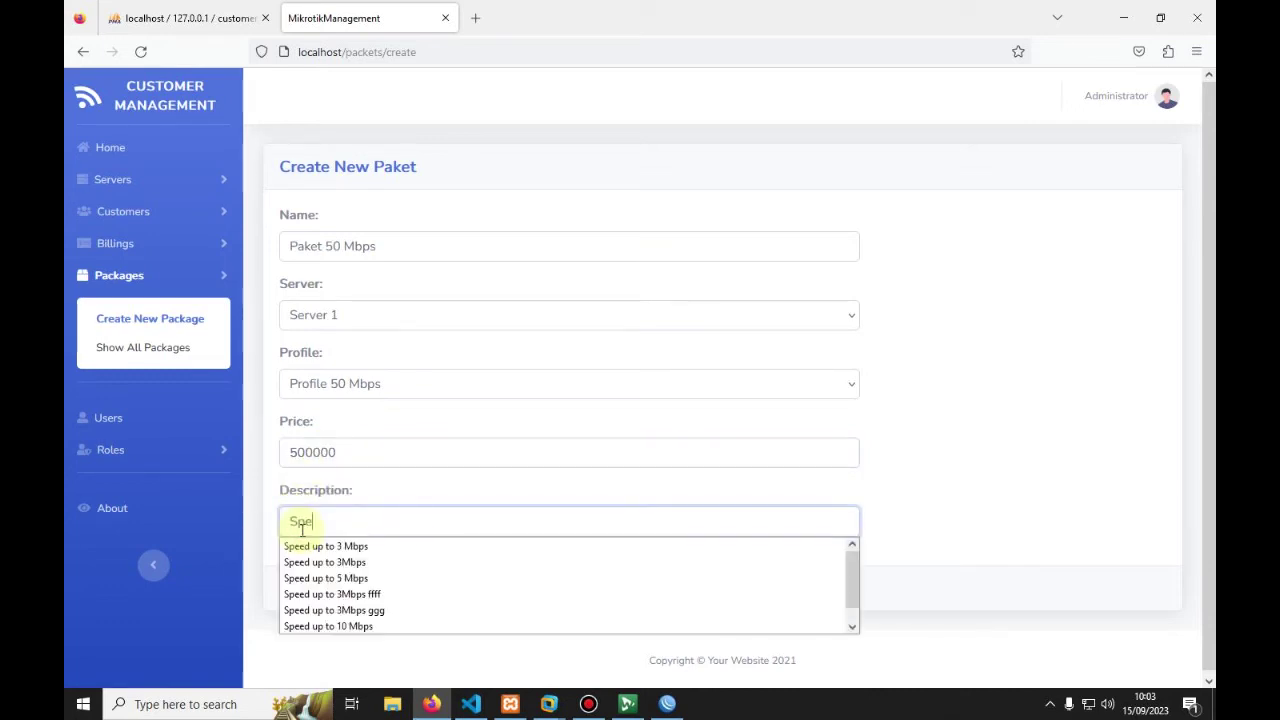
{"action": "type", "text": "ed up to 50"}
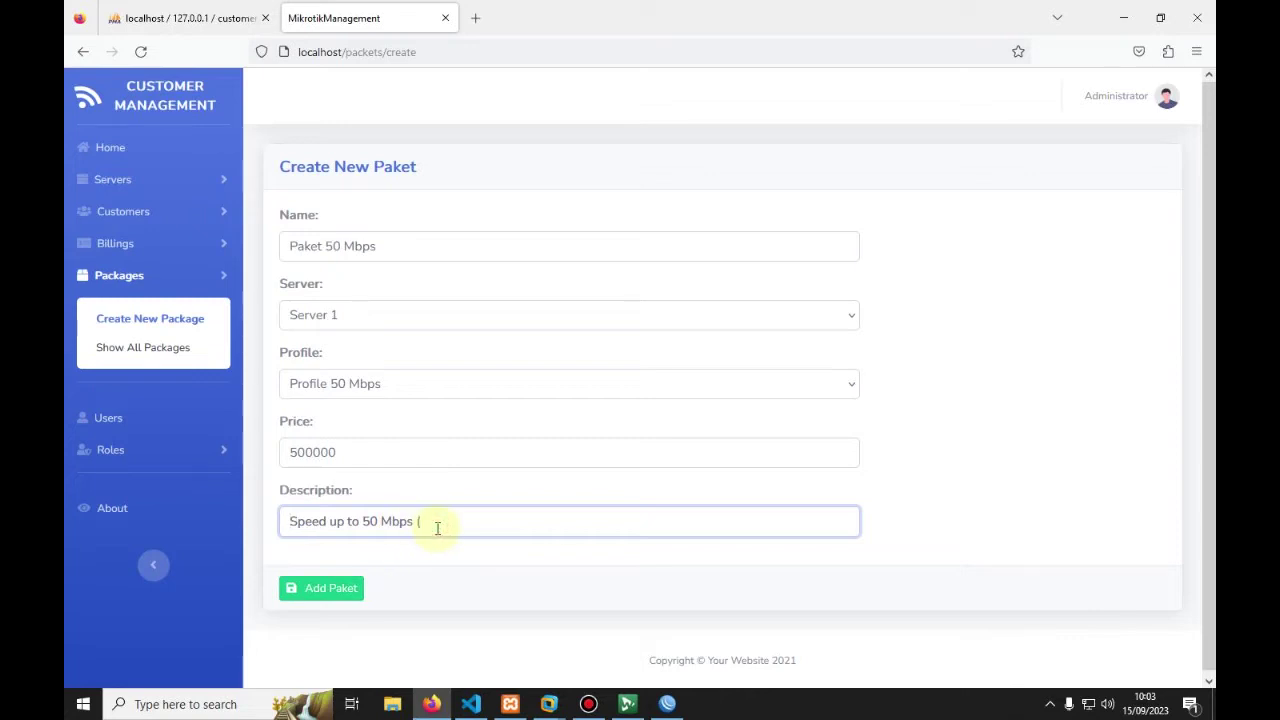
{"action": "type", "text": "Mbps (Broadband"}
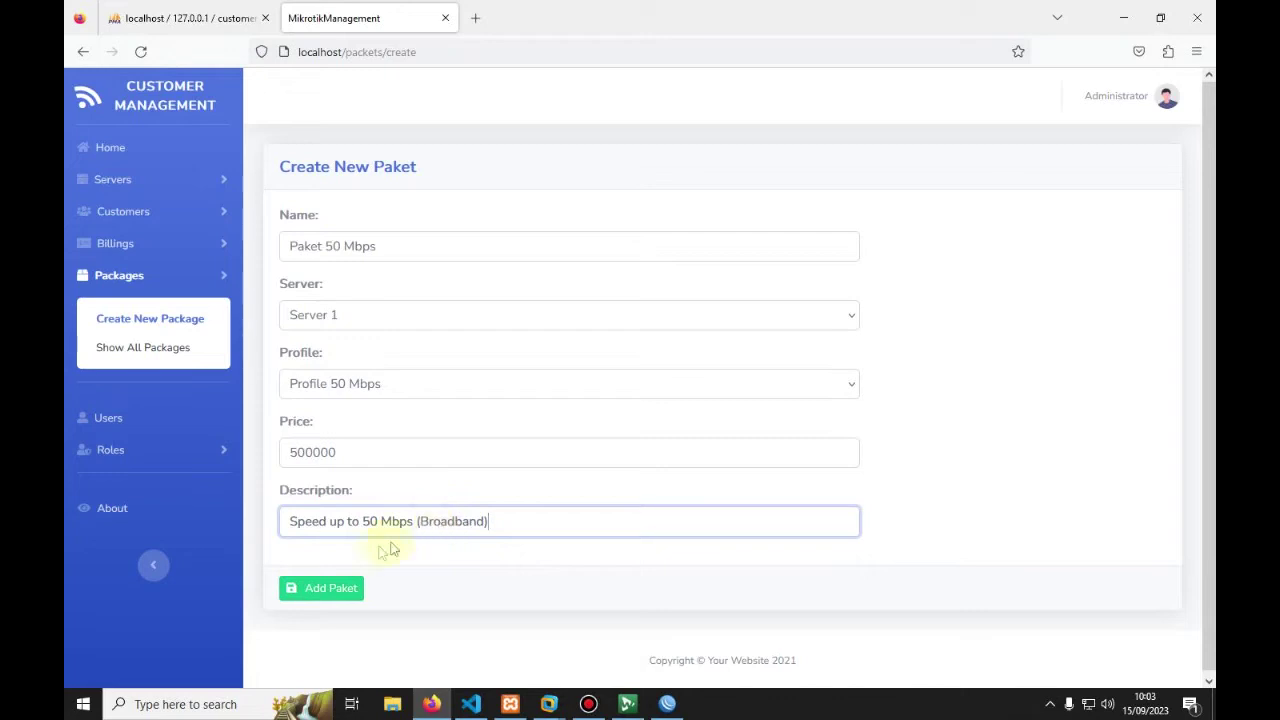
{"action": "left_click", "coordinate": [321, 592]}
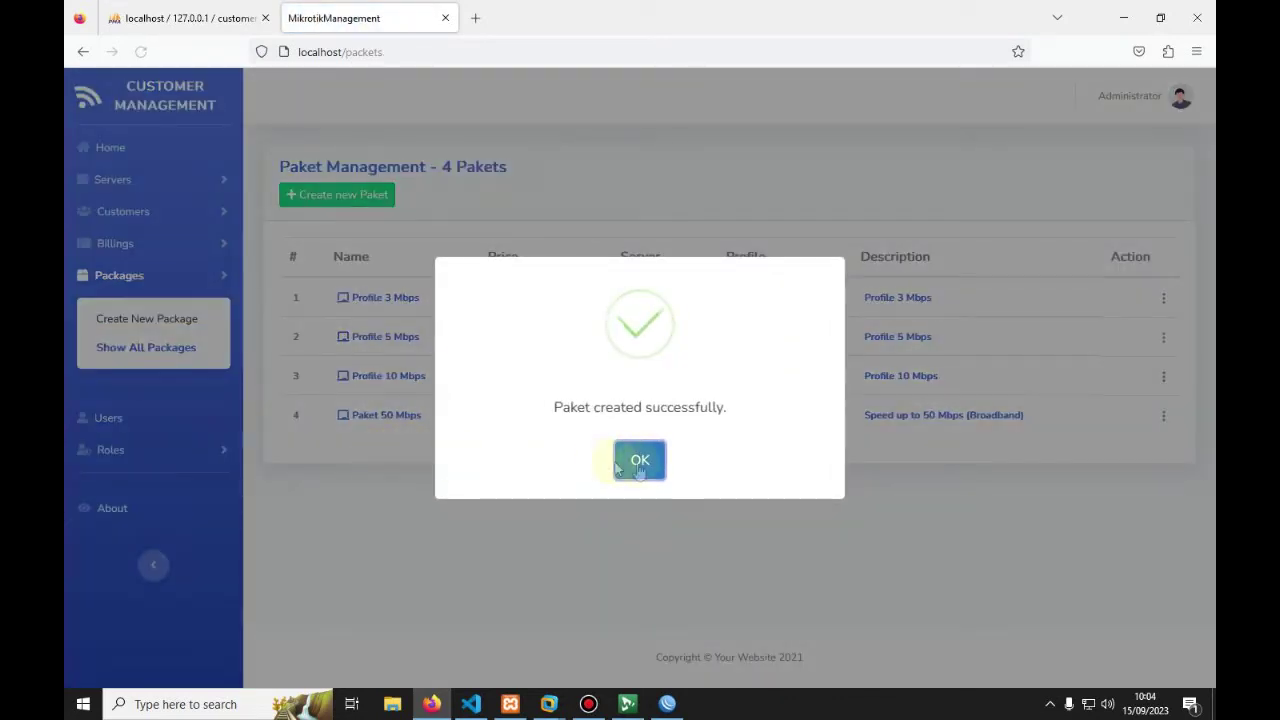
{"action": "left_click", "coordinate": [630, 460]}
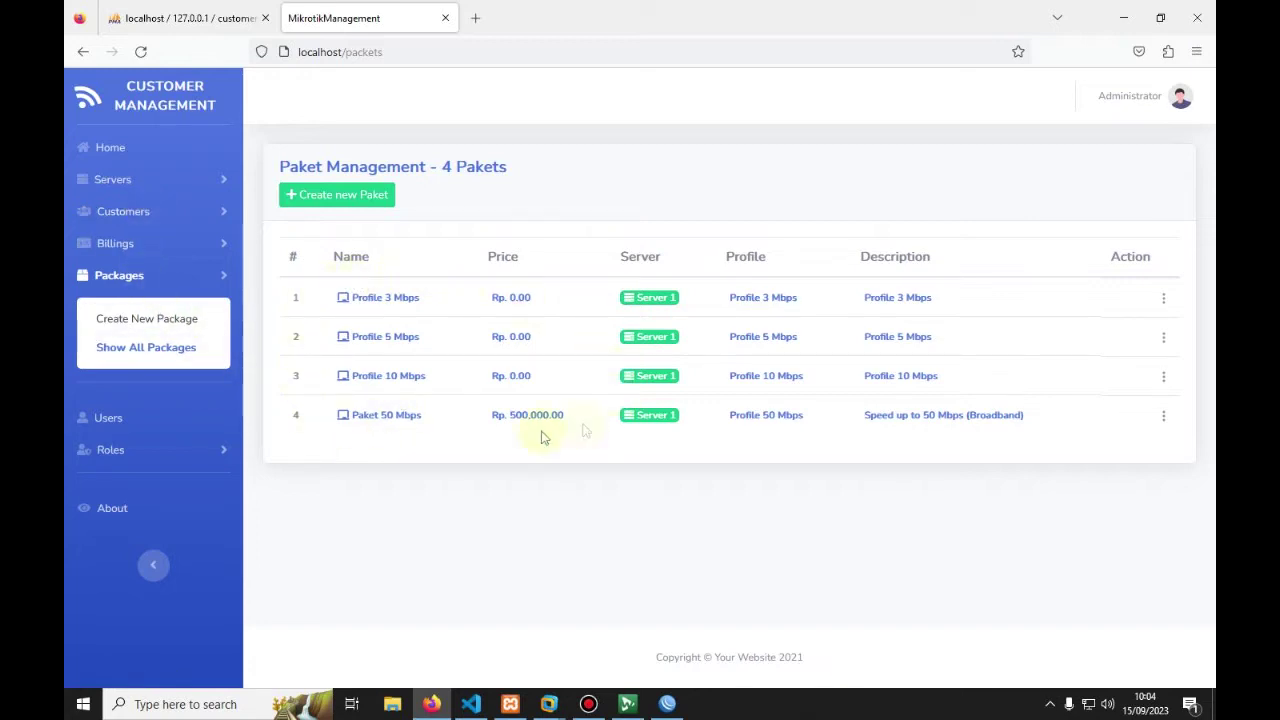
{"action": "left_click", "coordinate": [140, 220]}
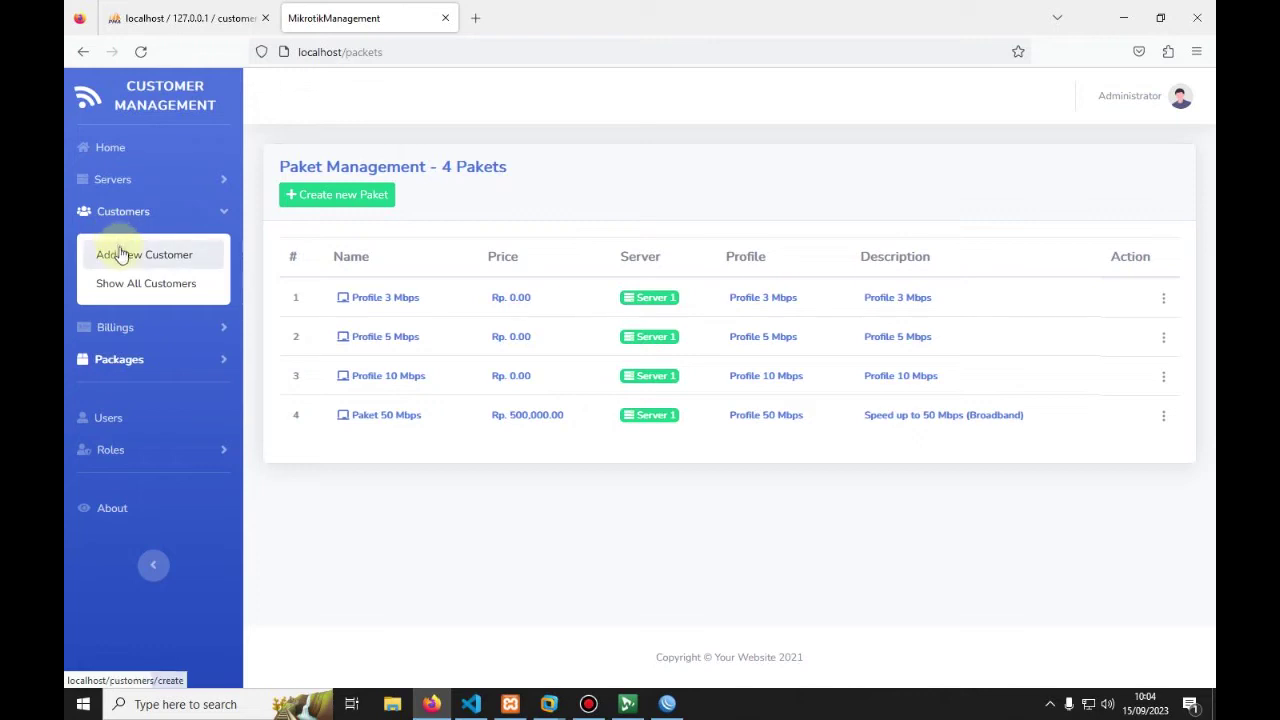
Step: Confirm the customer list is empty and bring up the blank Create New Customer form
{"action": "left_click", "coordinate": [127, 284]}
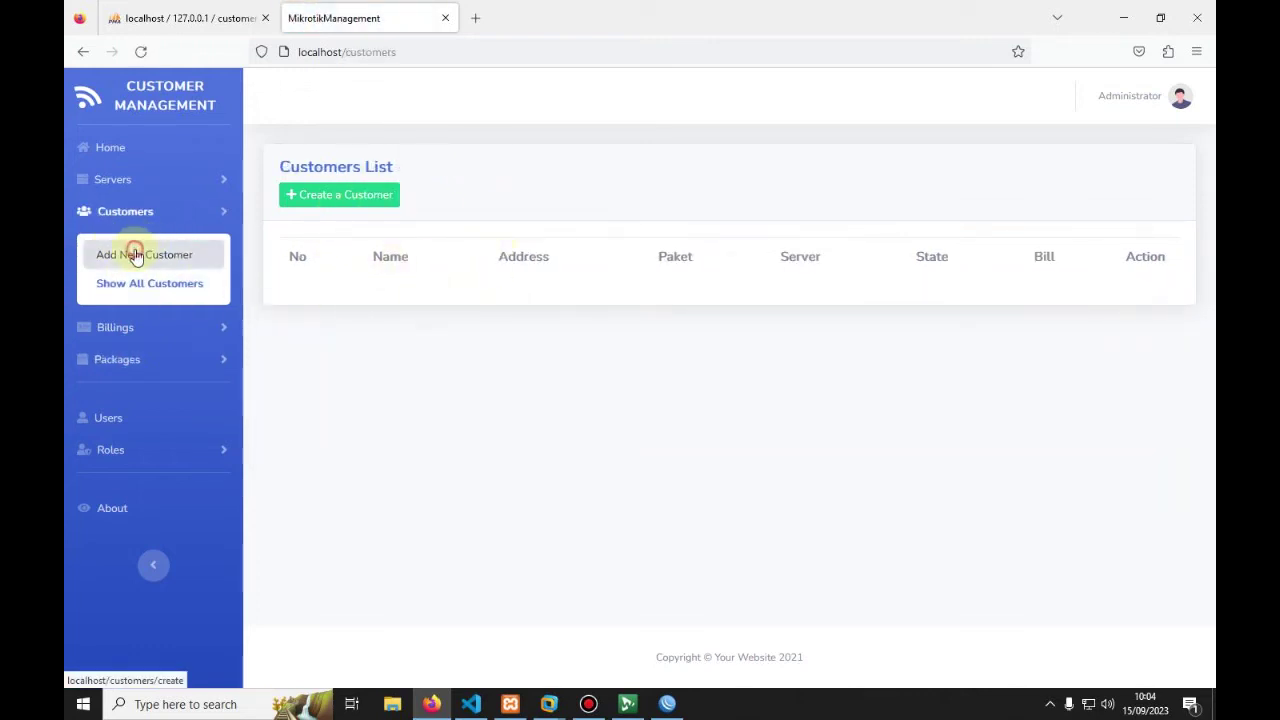
{"action": "left_click", "coordinate": [138, 253]}
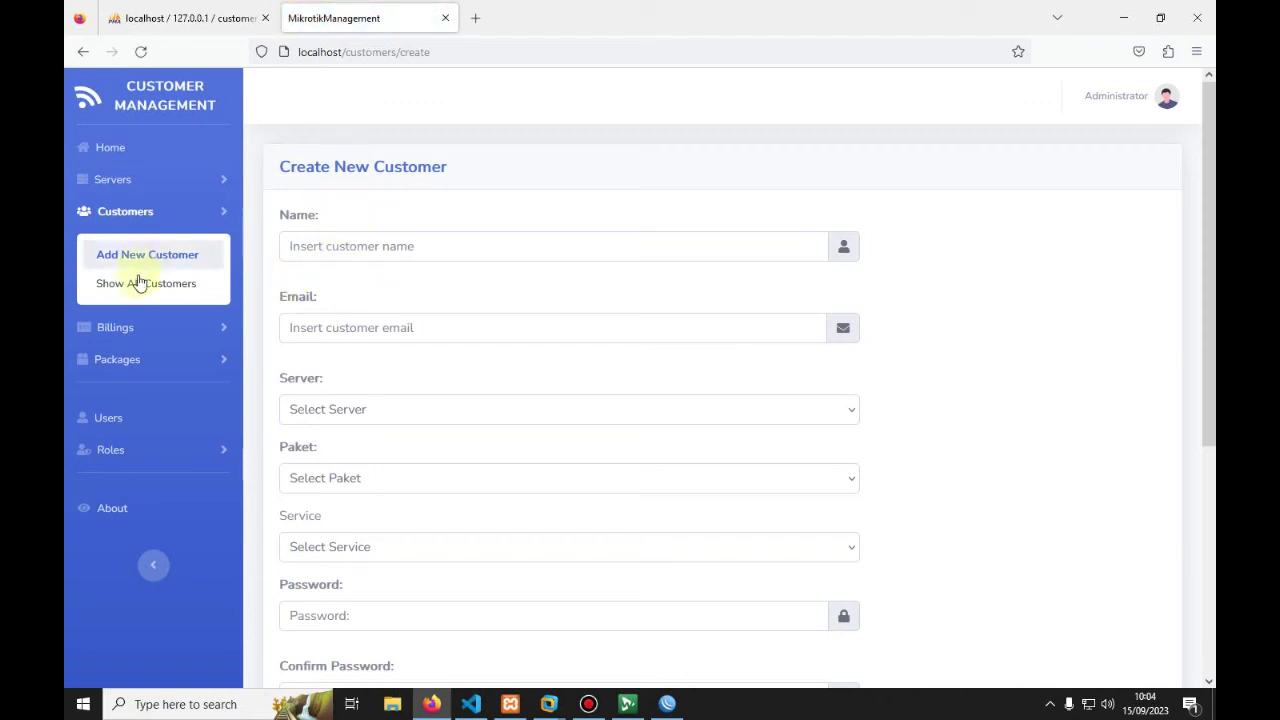
{"action": "left_click", "coordinate": [137, 283]}
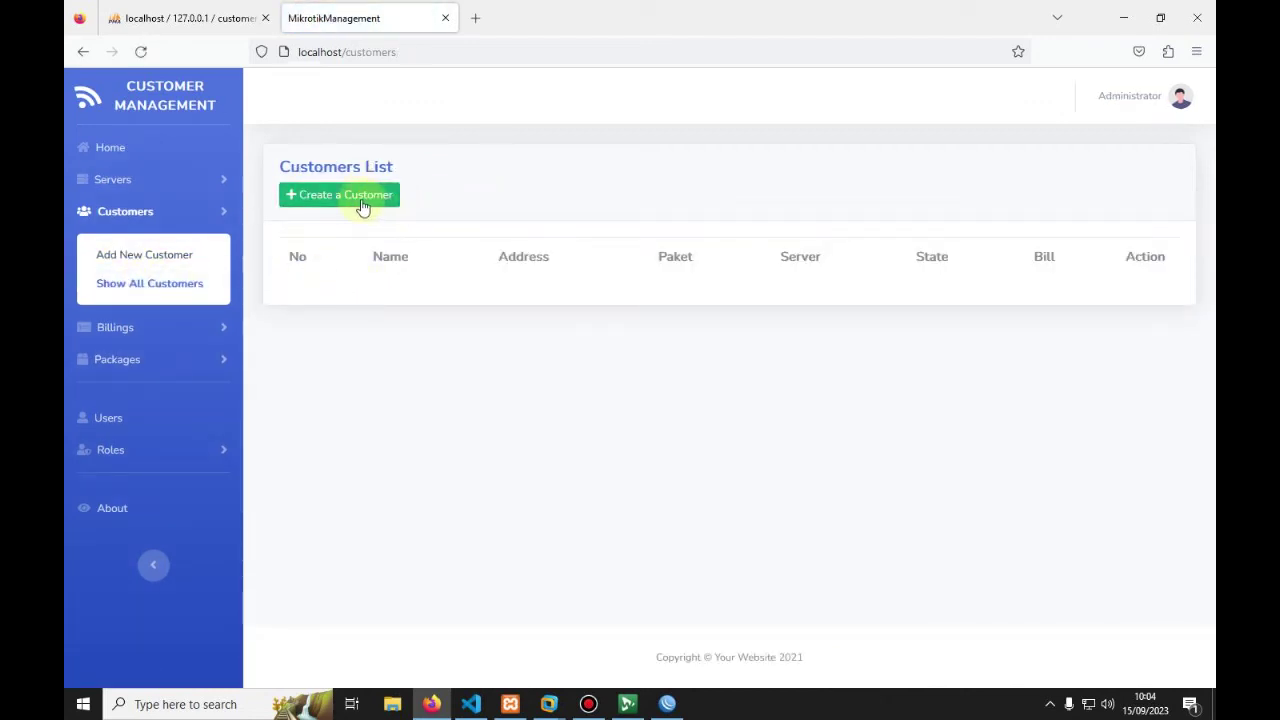
{"action": "left_click", "coordinate": [340, 205]}
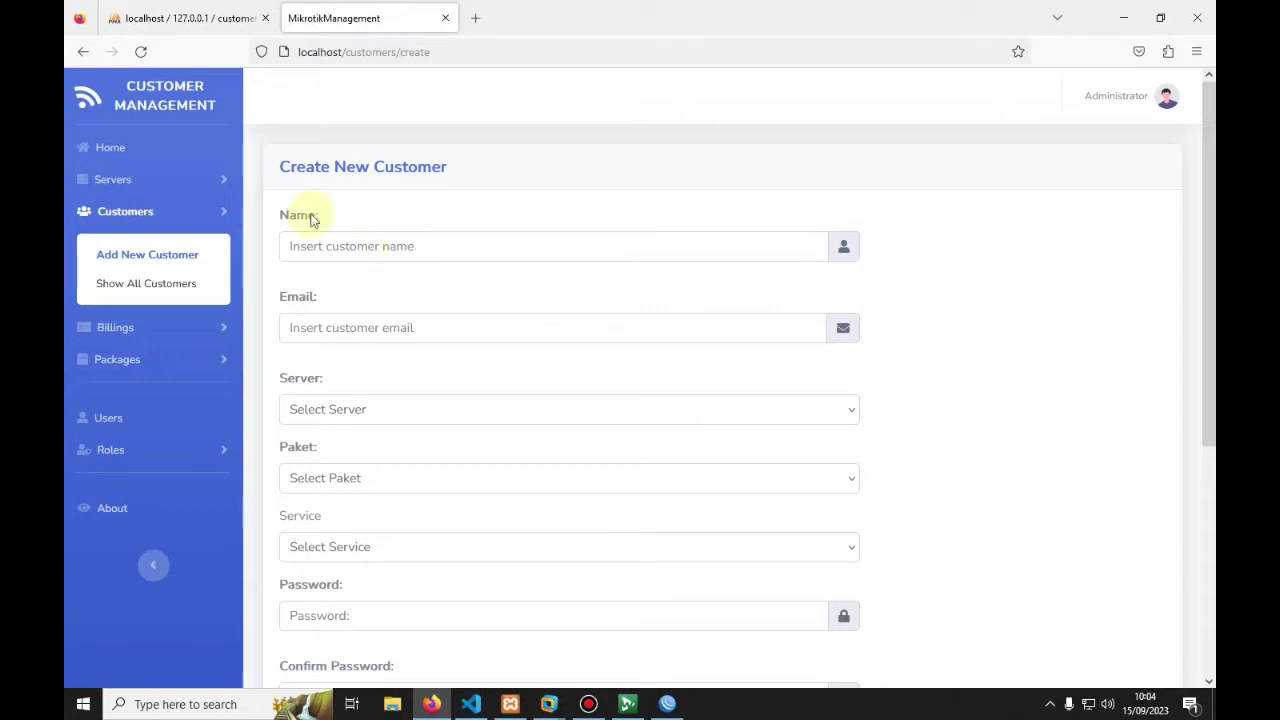
{"action": "left_click", "coordinate": [136, 191]}
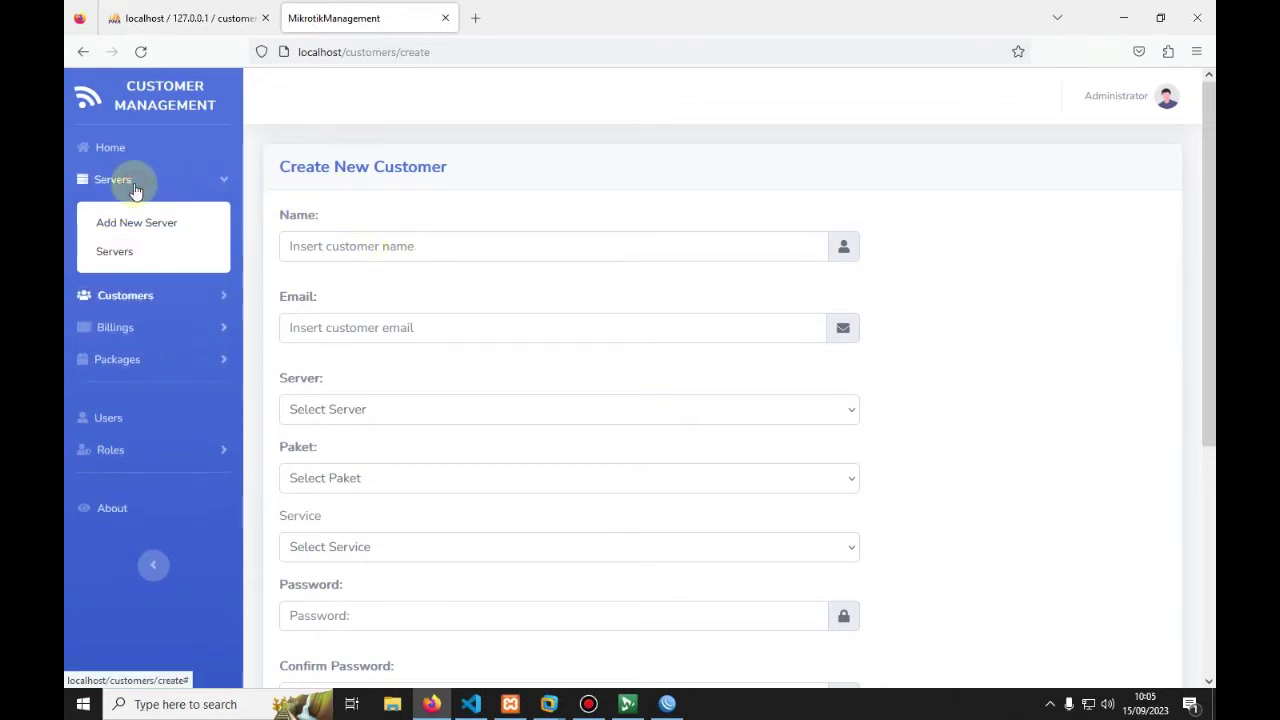
Step: View Server 1's empty PPP Import User Secret page, then return to WinBox's profile list
{"action": "left_click", "coordinate": [116, 256]}
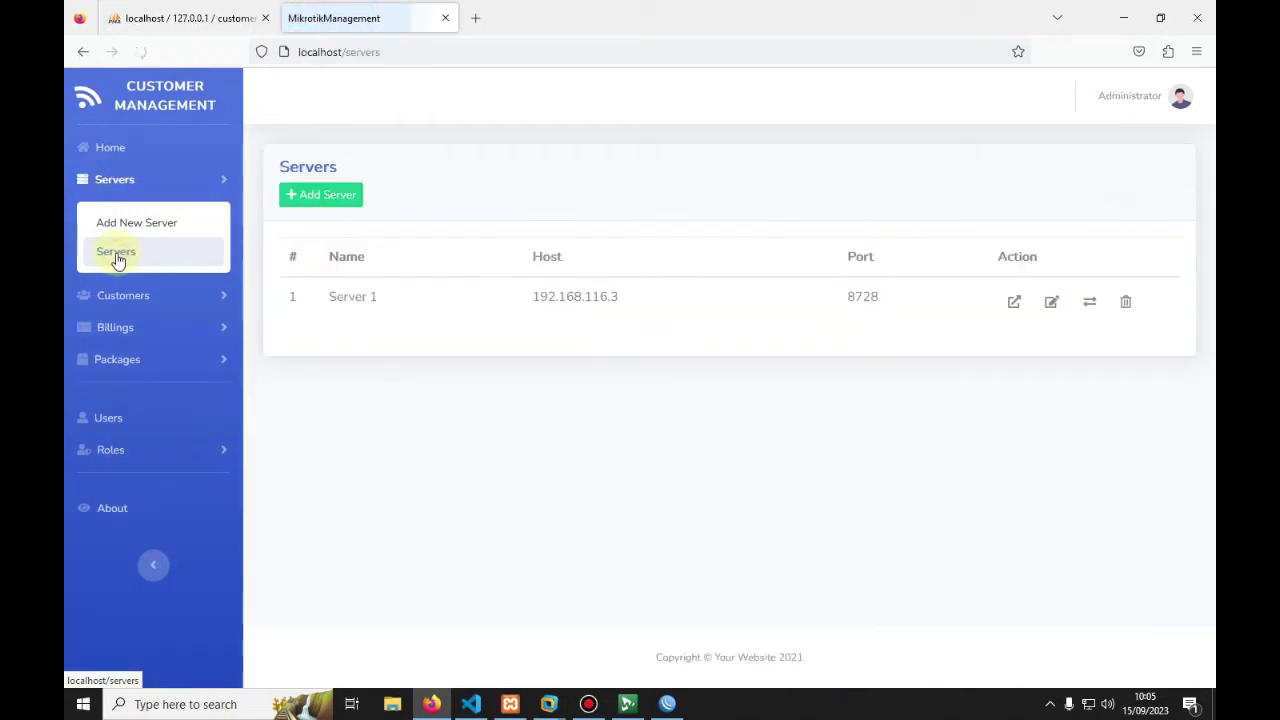
{"action": "left_click", "coordinate": [1015, 303]}
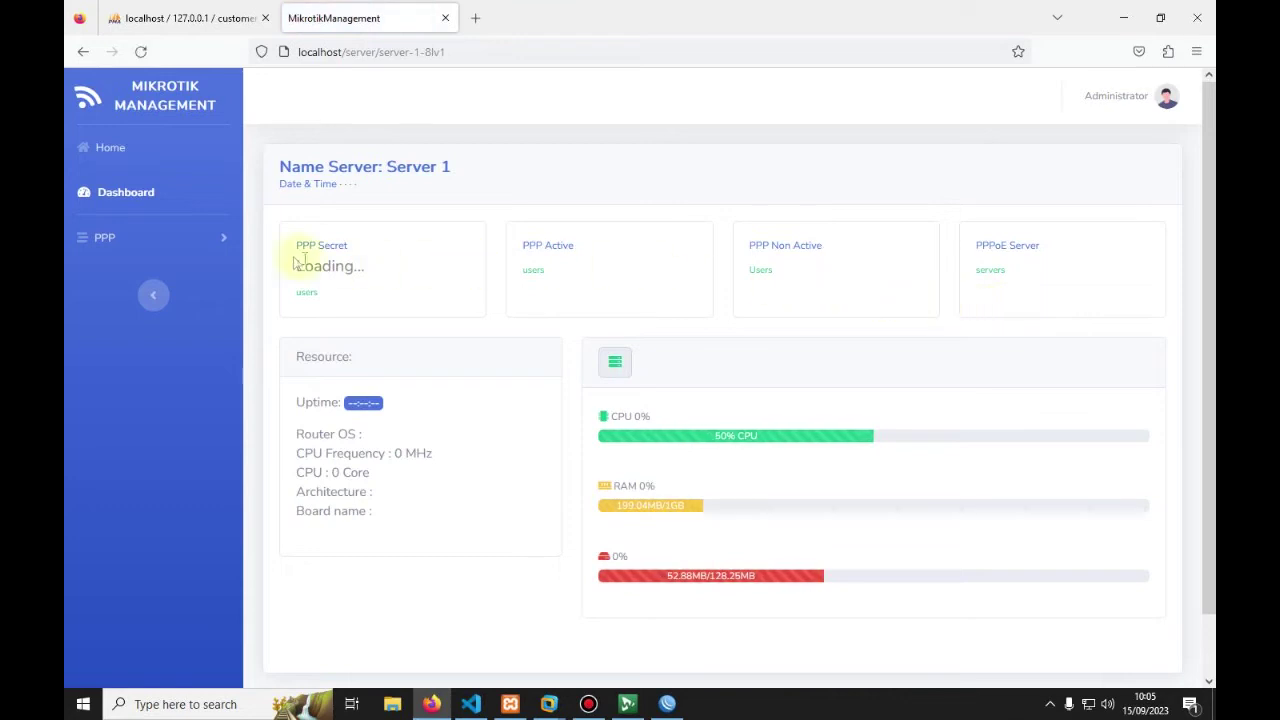
{"action": "left_click", "coordinate": [100, 240]}
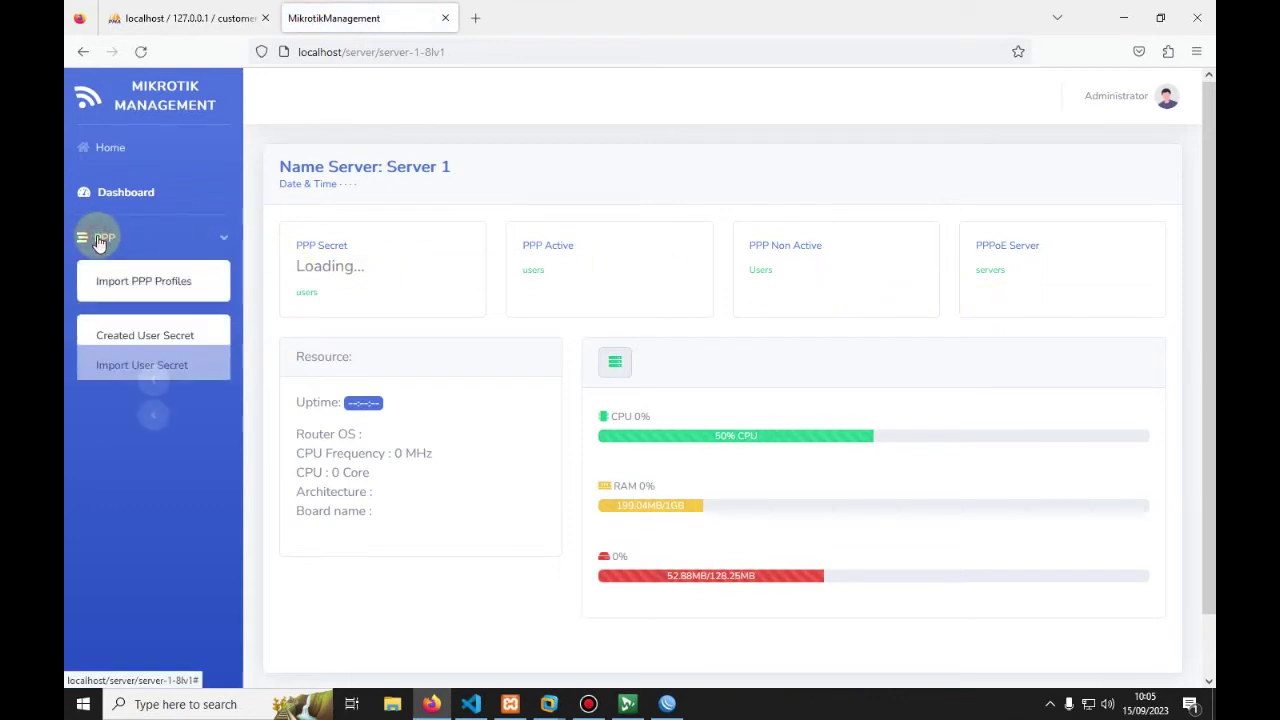
{"action": "left_click", "coordinate": [125, 368]}
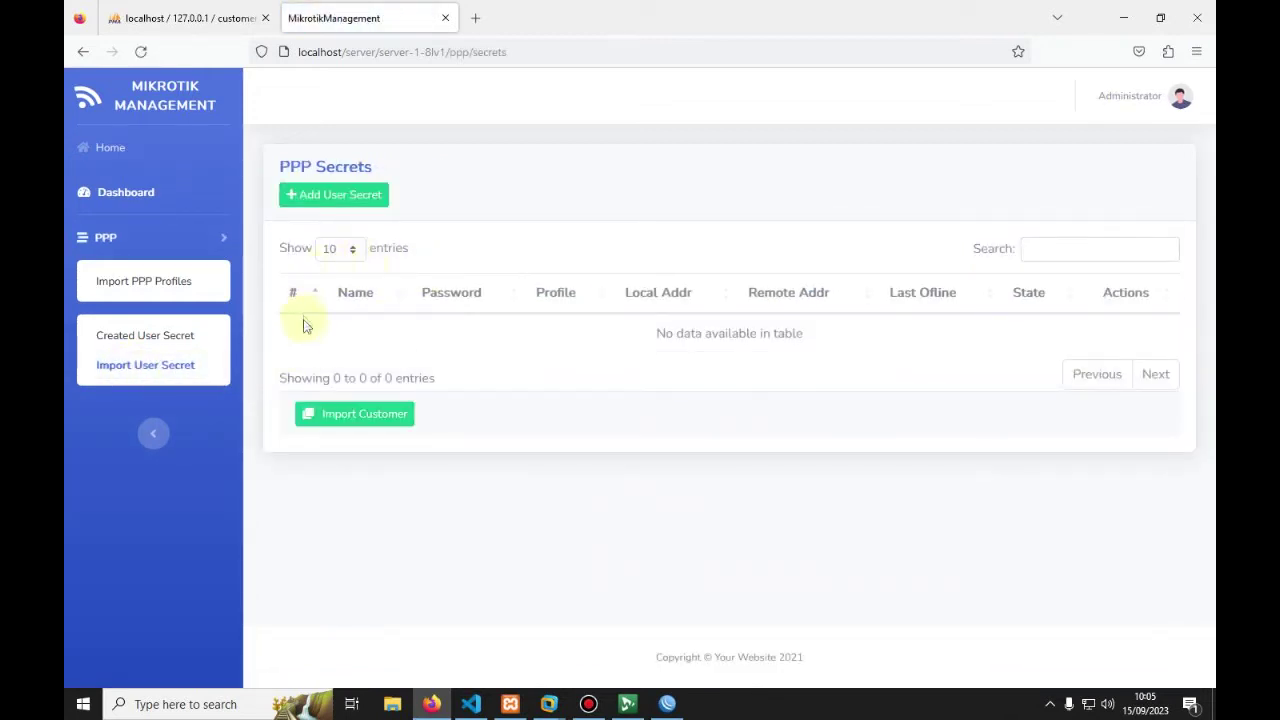
{"action": "left_click_drag", "start_coordinate": [445, 352], "coordinate": [829, 351]}
{"action": "left_click", "coordinate": [831, 345]}
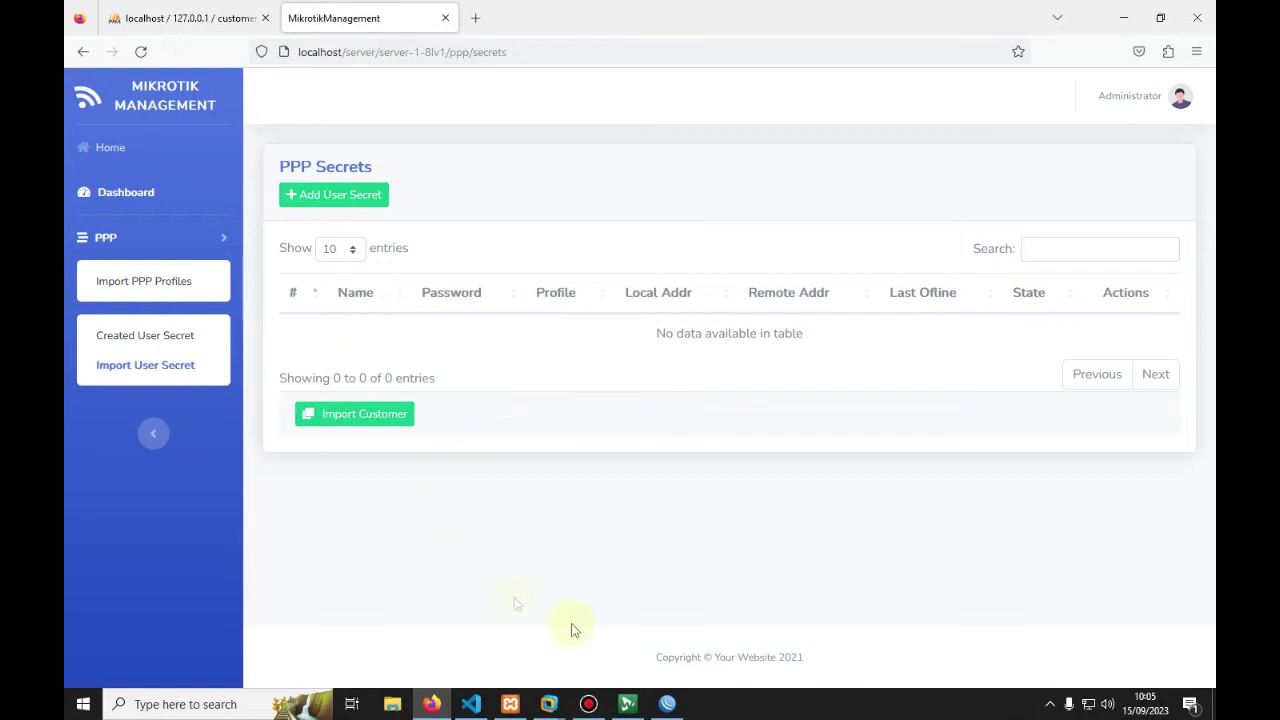
{"action": "left_click", "coordinate": [667, 704]}
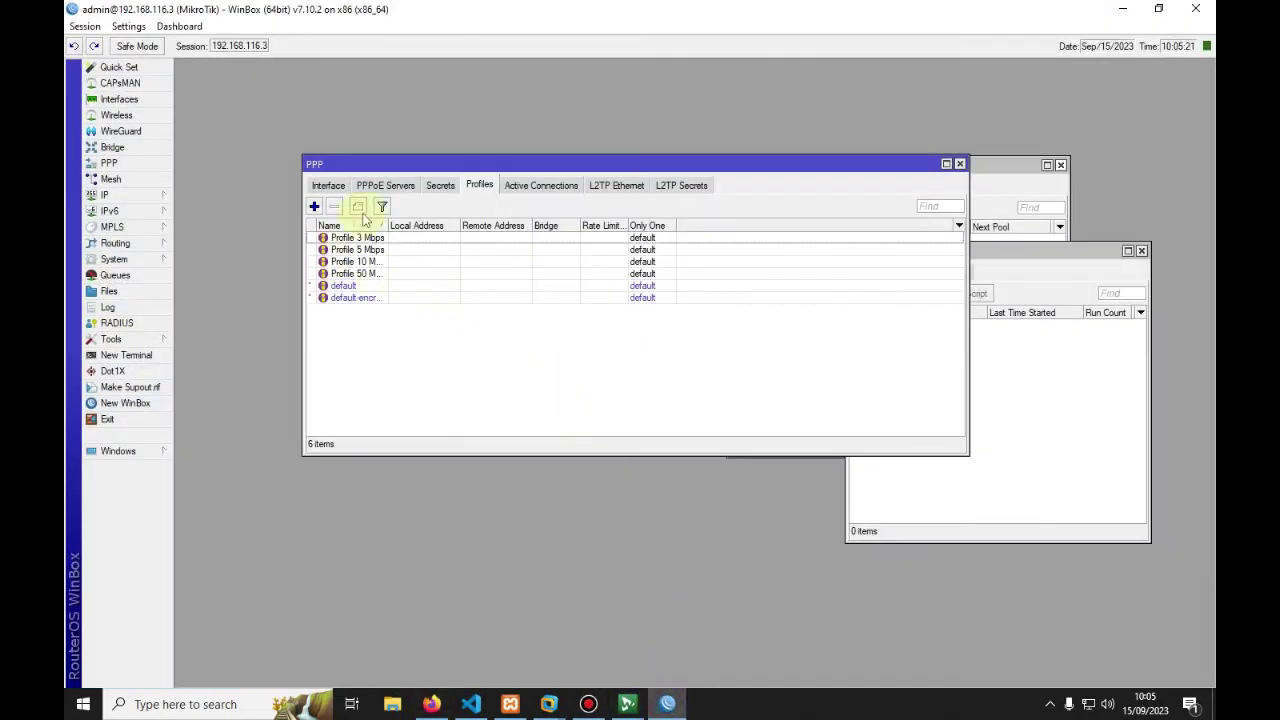
Step: Create the first PPP secret with a password, limited to the pppoe service
{"action": "left_click", "coordinate": [435, 186]}
{"action": "left_click", "coordinate": [314, 206]}
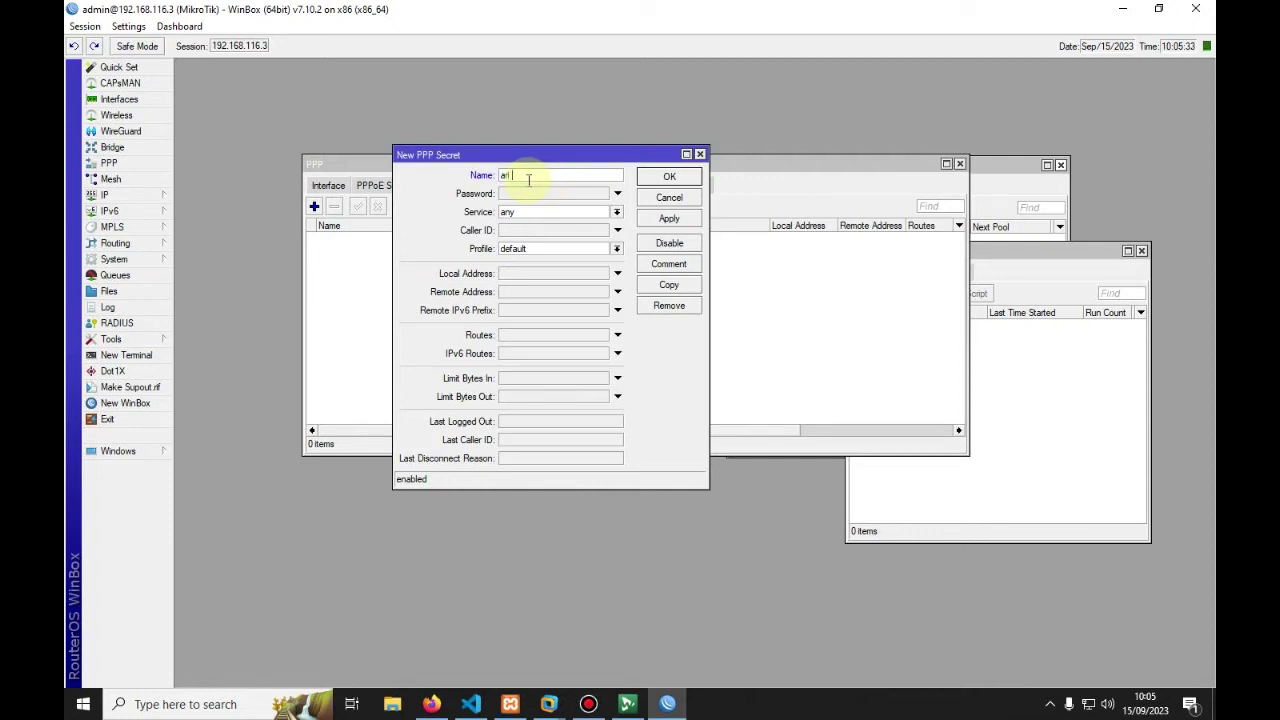
{"action": "left_click", "coordinate": [516, 194]}
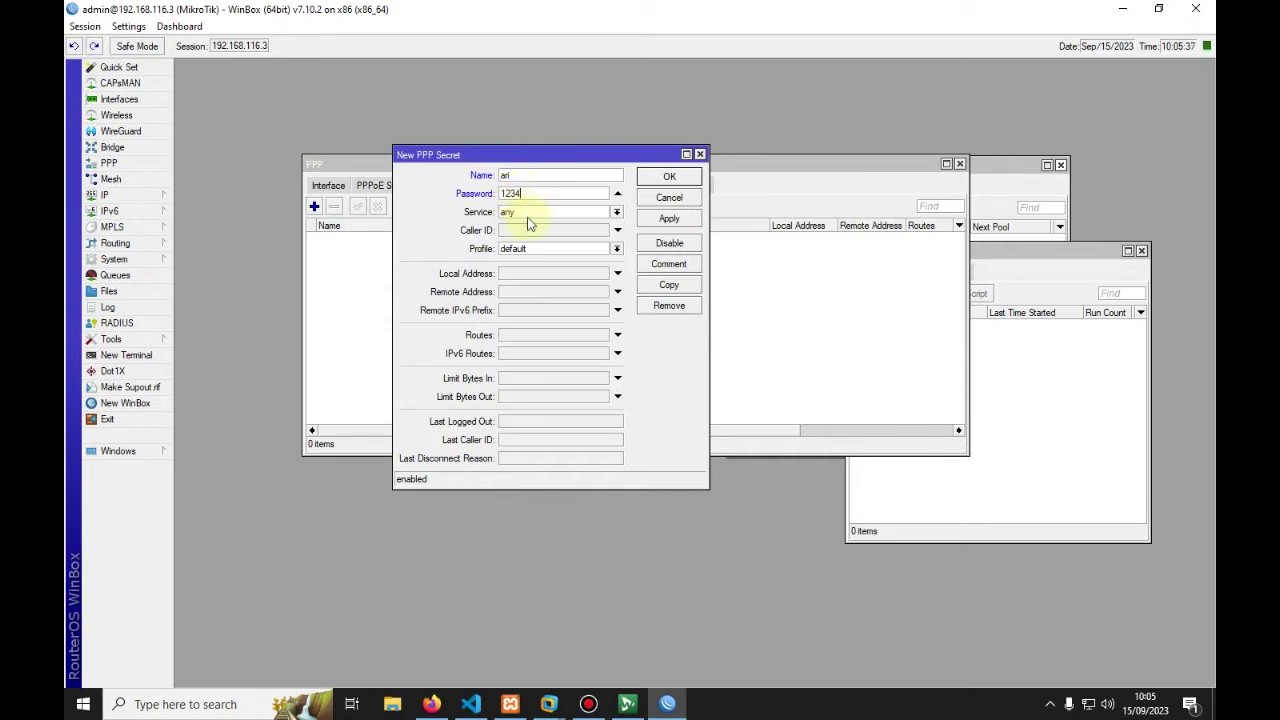
{"action": "left_click", "coordinate": [531, 205]}
{"action": "left_click", "coordinate": [522, 264]}
{"action": "left_click", "coordinate": [665, 220]}
{"action": "left_click", "coordinate": [656, 179]}
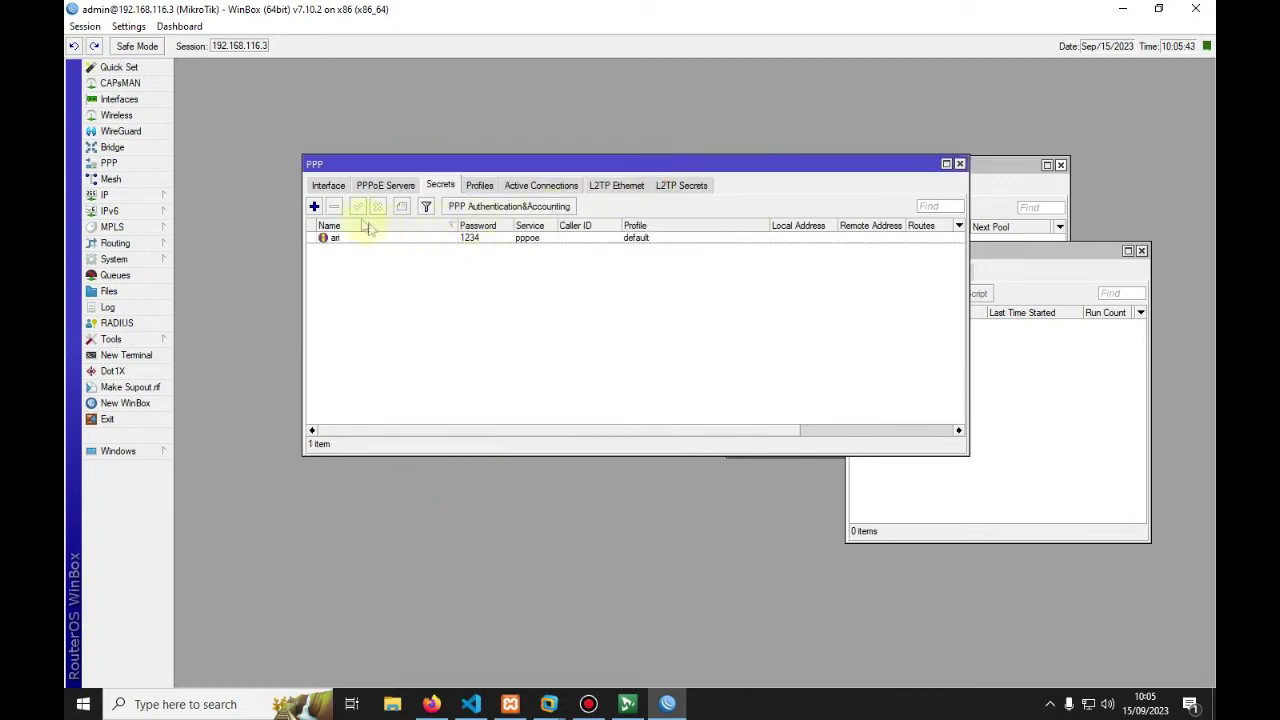
Step: Add the remaining PPP secrets, each copied from the previous one and given a new name
{"action": "left_click", "coordinate": [314, 206]}
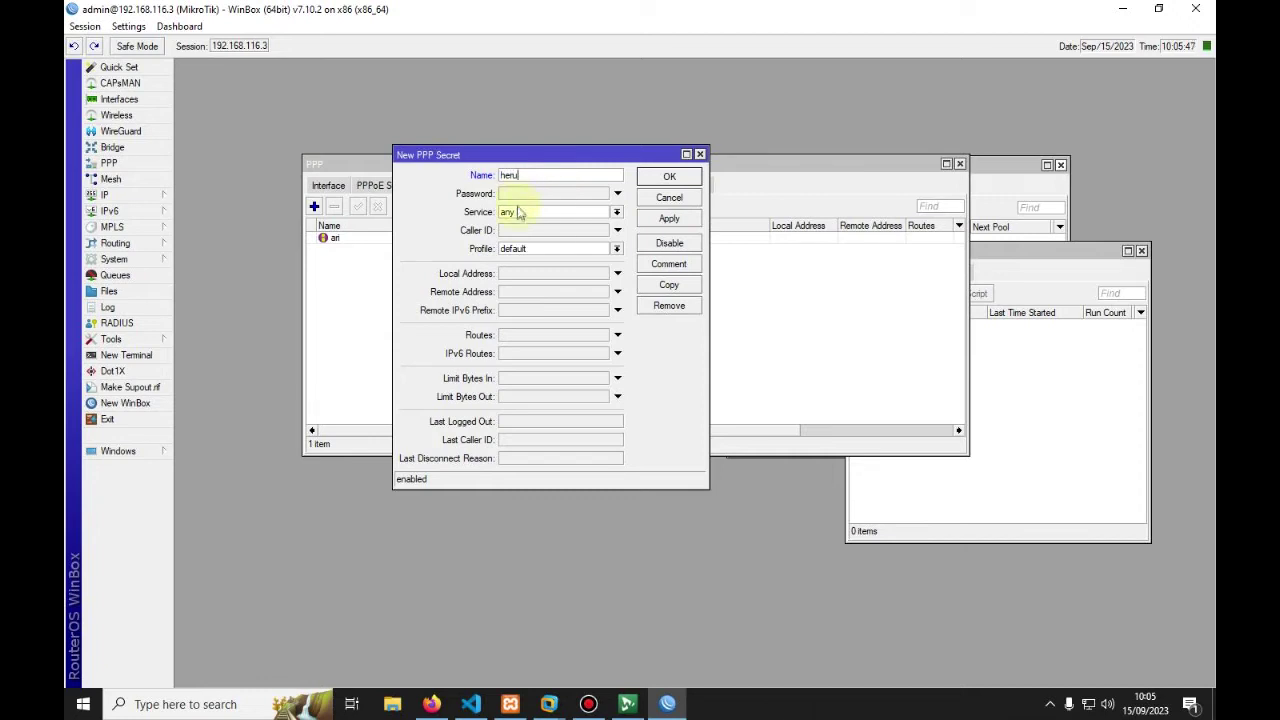
{"action": "left_click", "coordinate": [654, 222]}
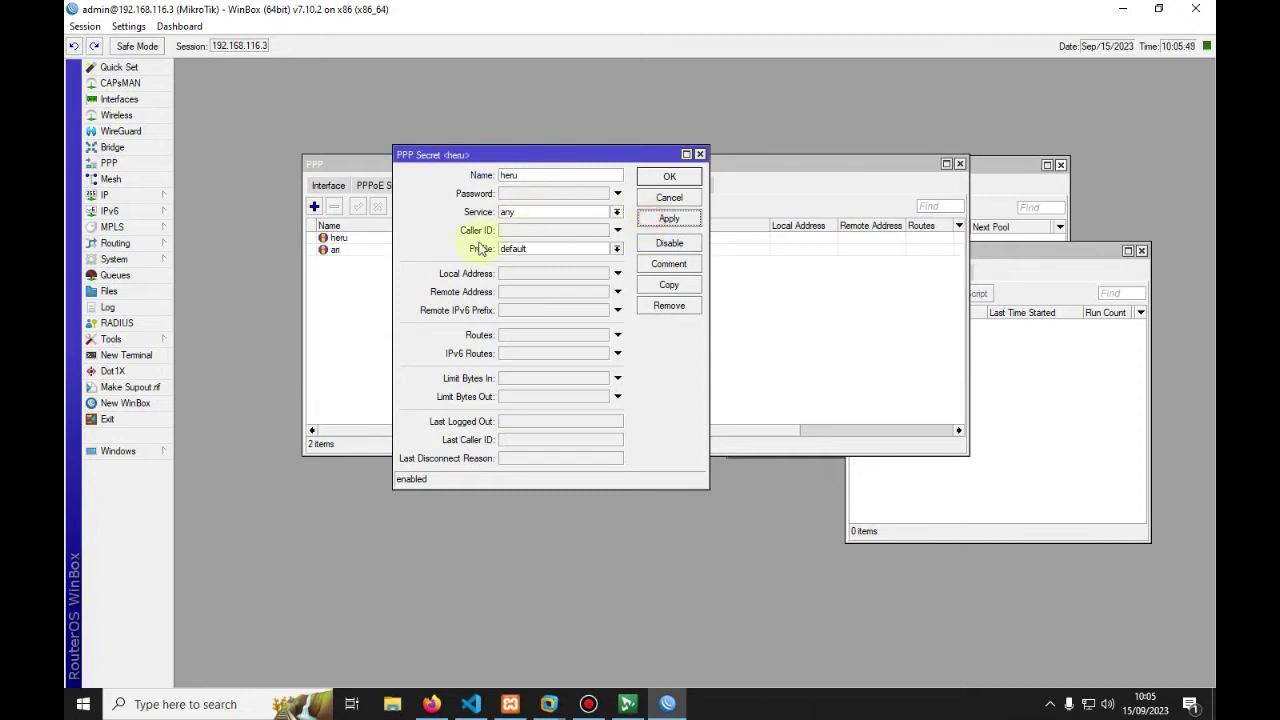
{"action": "left_click", "coordinate": [669, 284]}
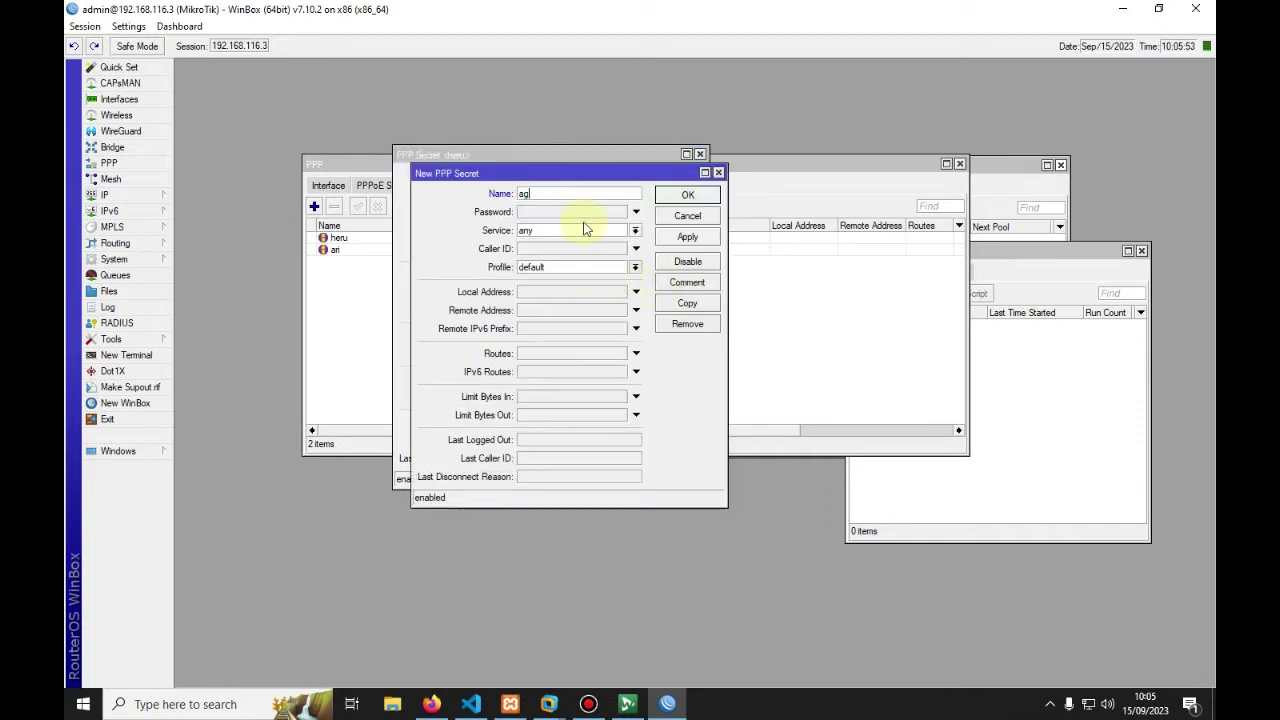
{"action": "left_click", "coordinate": [687, 237]}
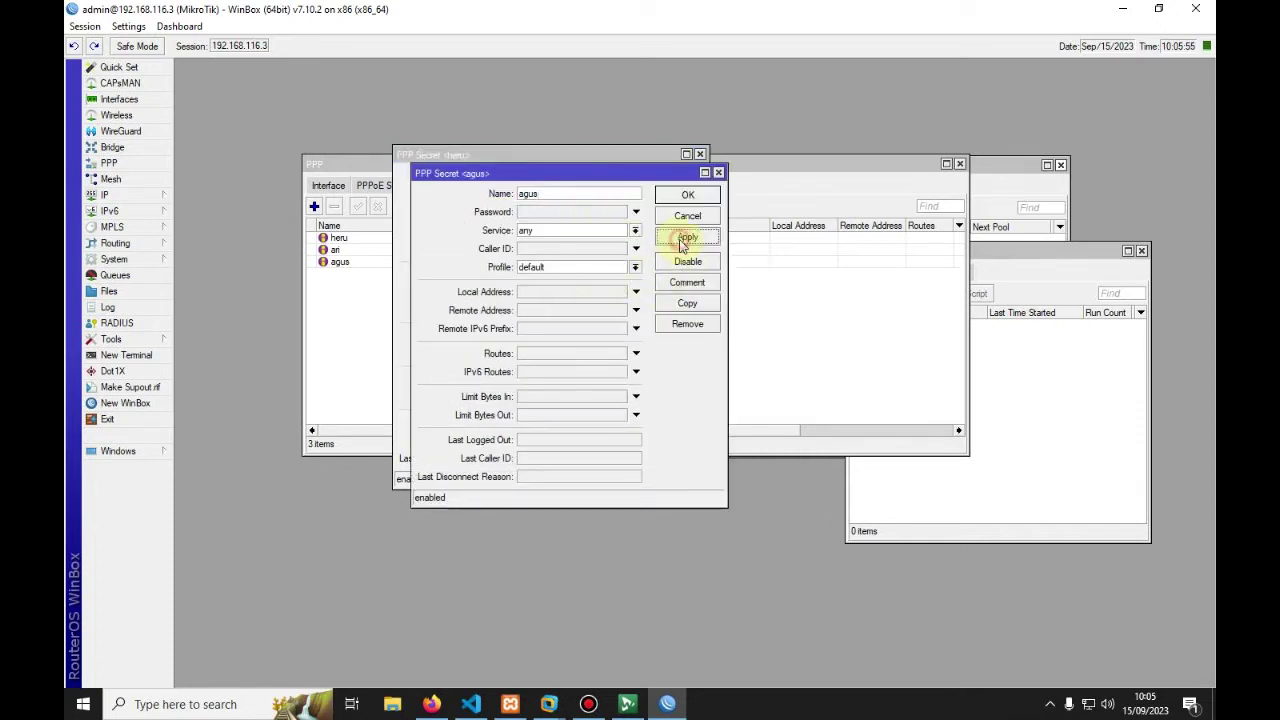
{"action": "left_click", "coordinate": [687, 303]}
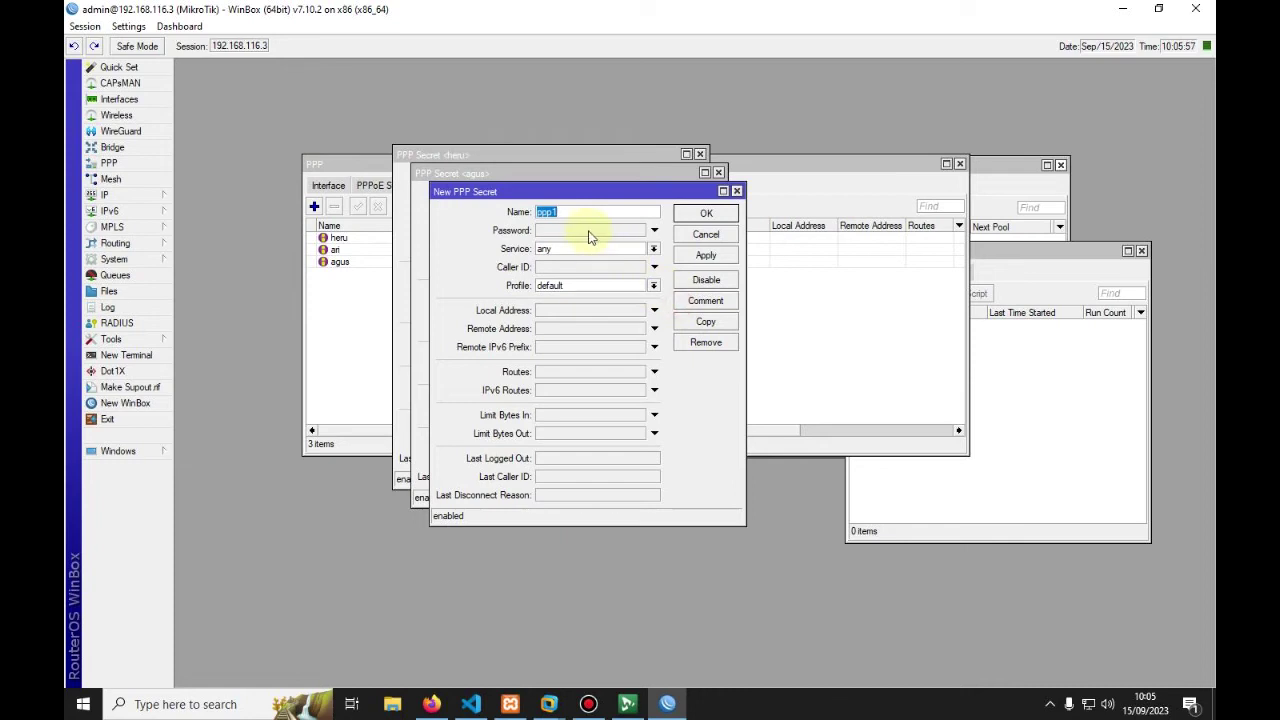
{"action": "left_click", "coordinate": [705, 255]}
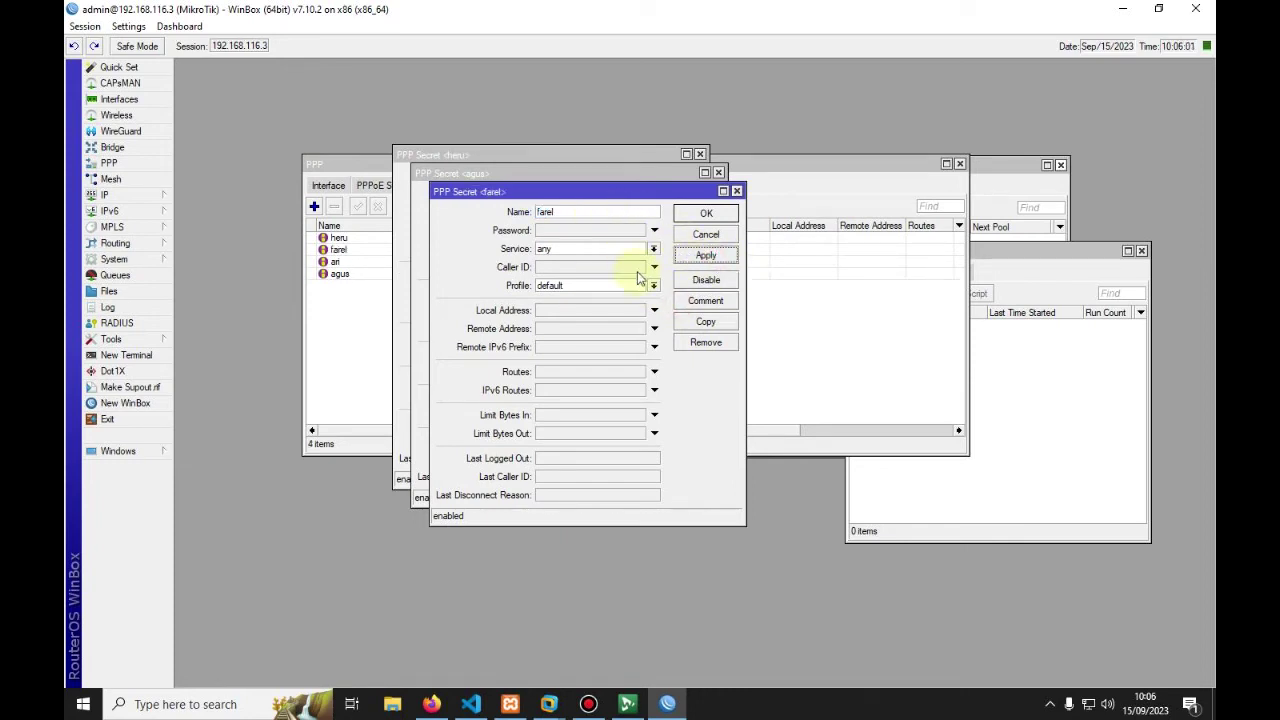
{"action": "left_click", "coordinate": [704, 323]}
{"action": "type", "text": "yoga"}
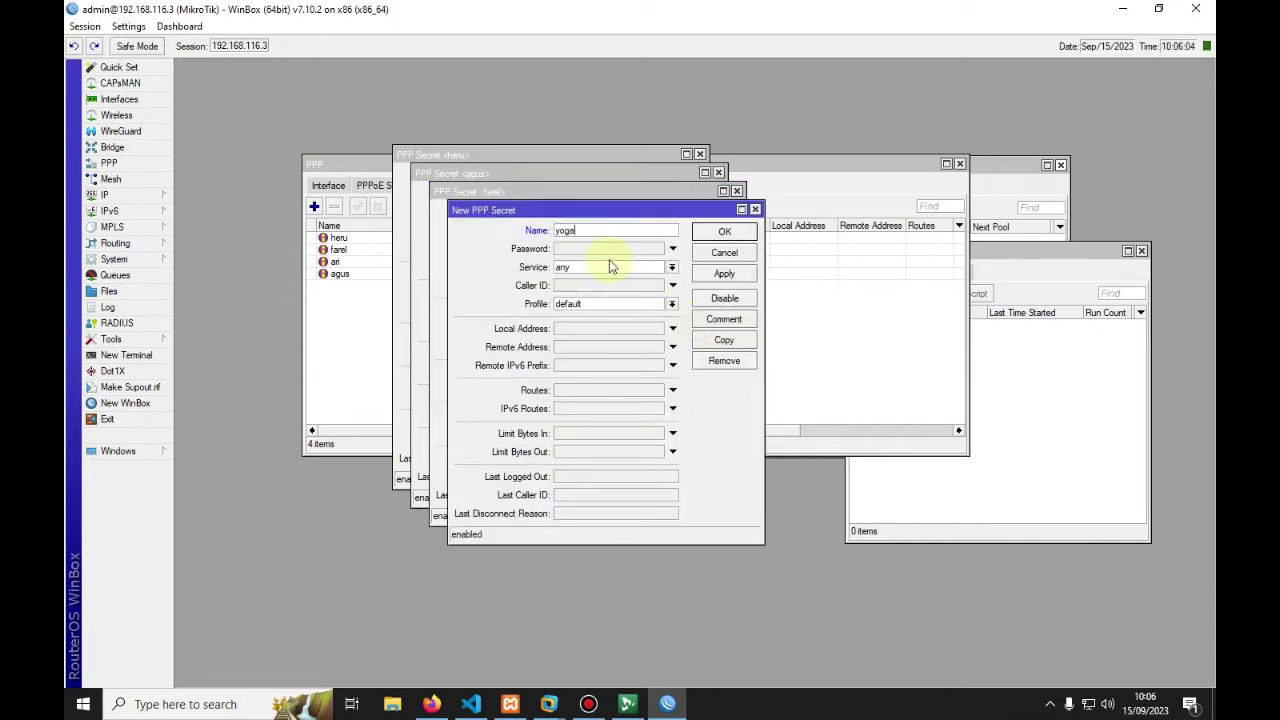
{"action": "left_click", "coordinate": [724, 273]}
{"action": "left_click", "coordinate": [722, 341]}
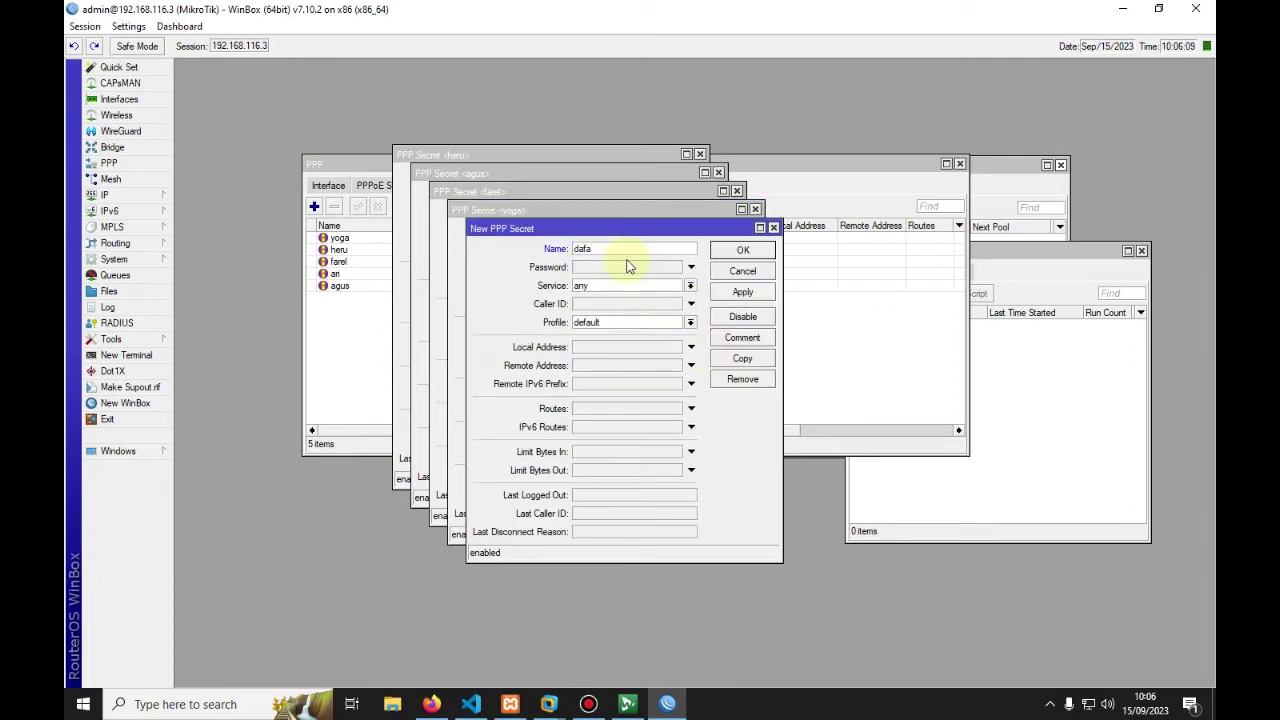
{"action": "type", "text": "dafa"}
{"action": "left_click", "coordinate": [720, 295]}
{"action": "left_click", "coordinate": [742, 358]}
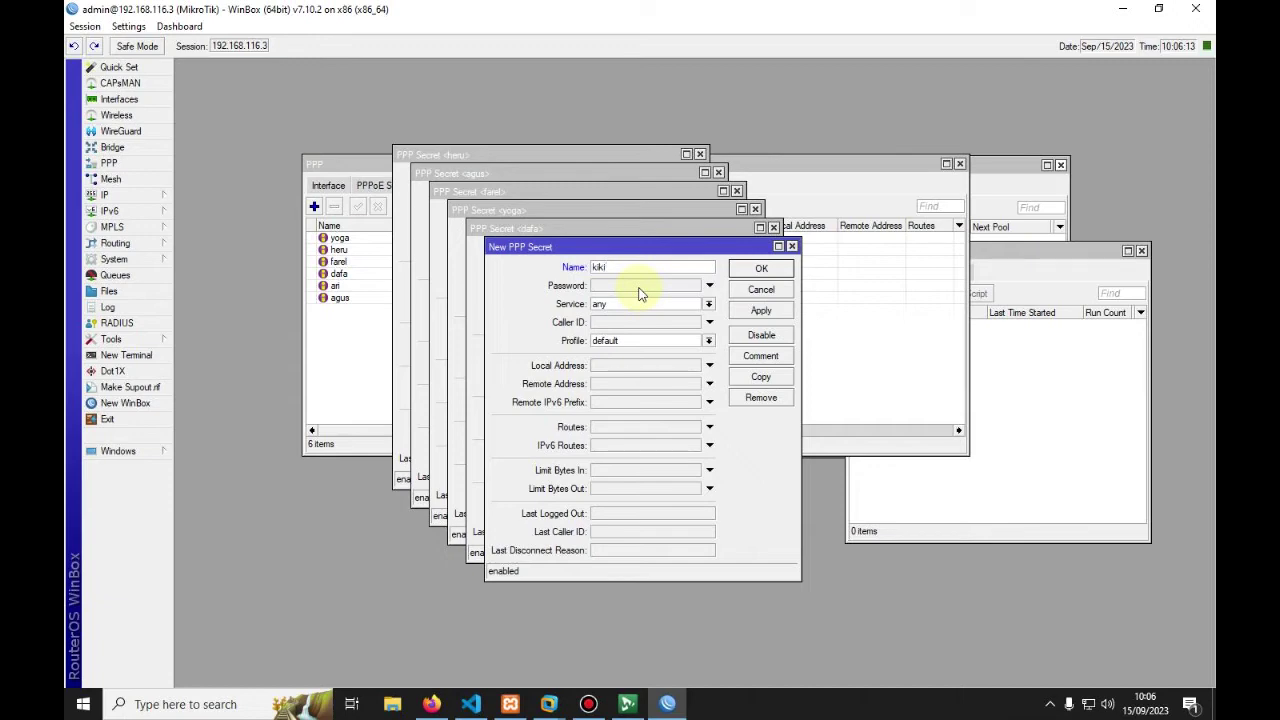
{"action": "left_click", "coordinate": [761, 310]}
Step: Close every open PPP Secret window and select the first secret in the list
{"action": "left_click", "coordinate": [759, 268]}
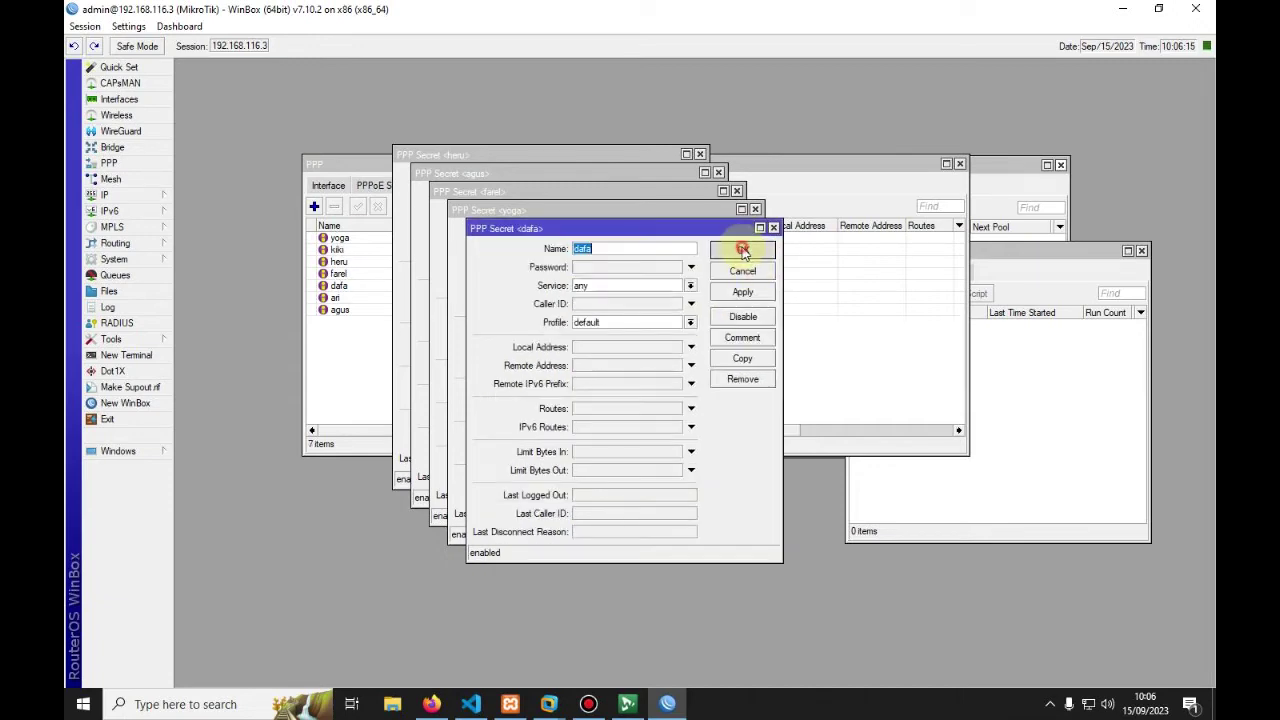
{"action": "left_click", "coordinate": [742, 250]}
{"action": "left_click", "coordinate": [723, 232]}
{"action": "left_click", "coordinate": [706, 214]}
{"action": "left_click", "coordinate": [688, 196]}
{"action": "left_click", "coordinate": [666, 179]}
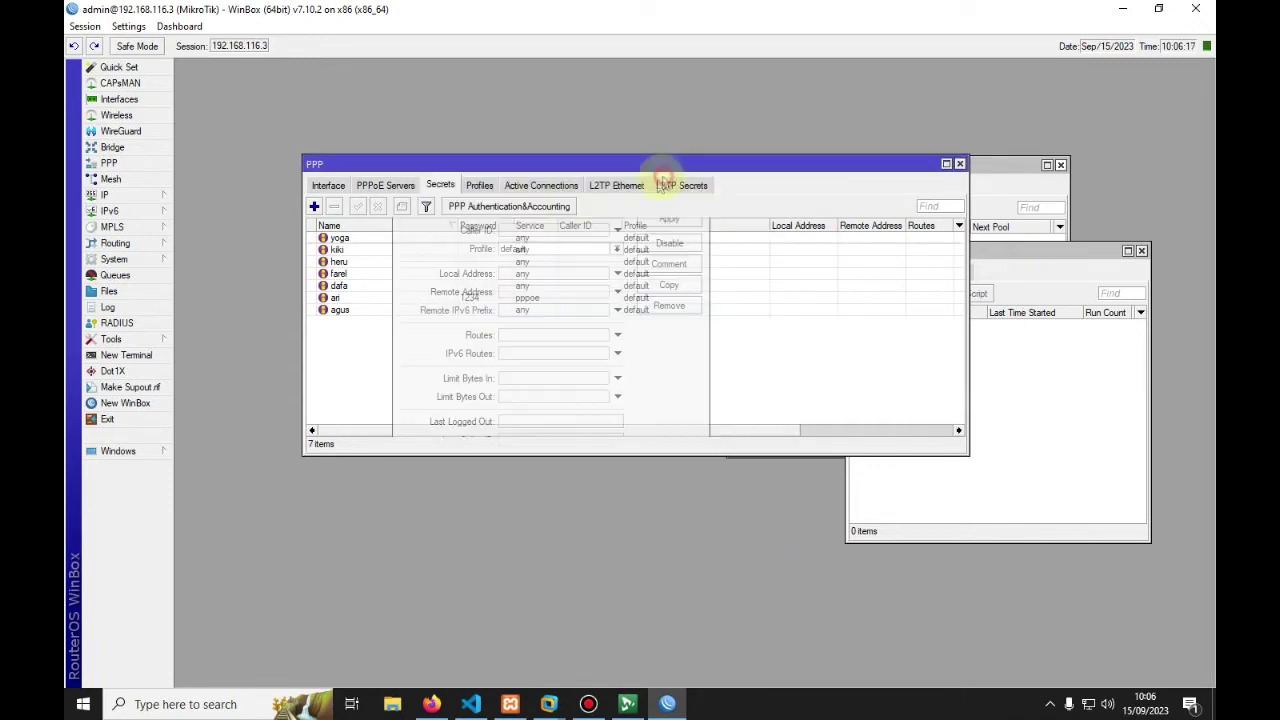
{"action": "left_click", "coordinate": [344, 238]}
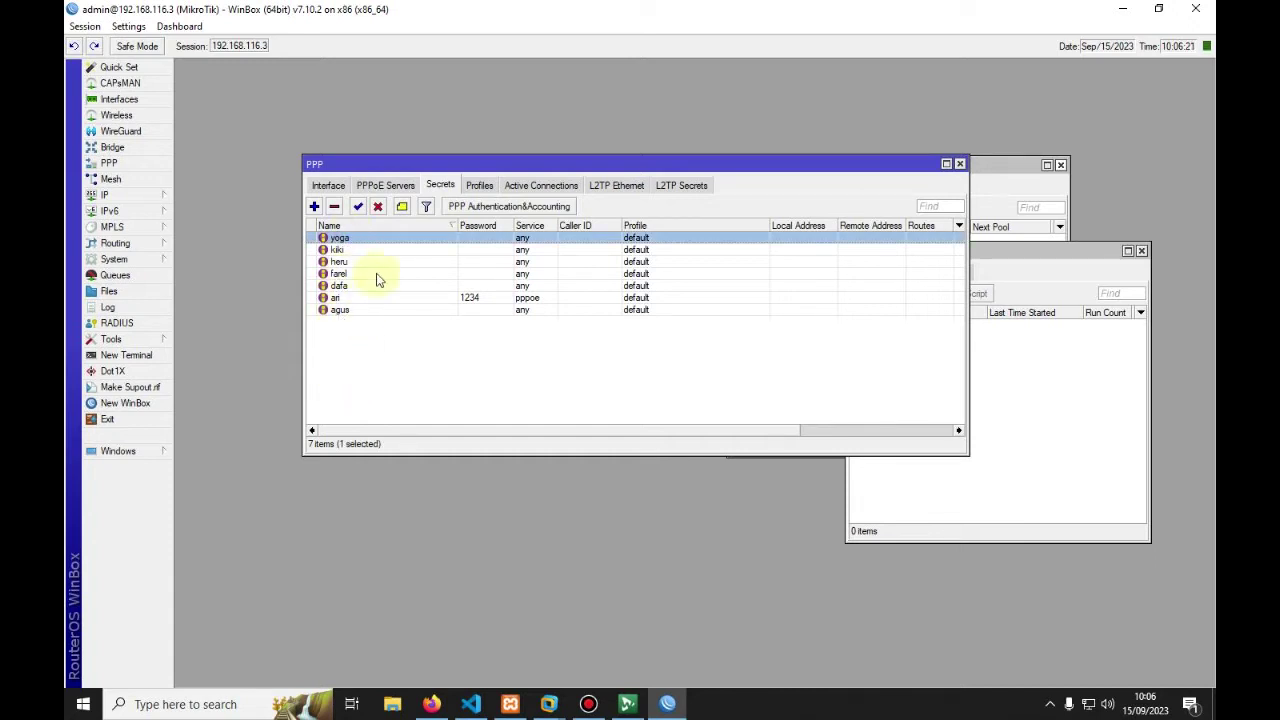
Step: Reload the web app's PPP Secrets page so it lists all seven secrets on the default profile
{"action": "left_click", "coordinate": [431, 704]}
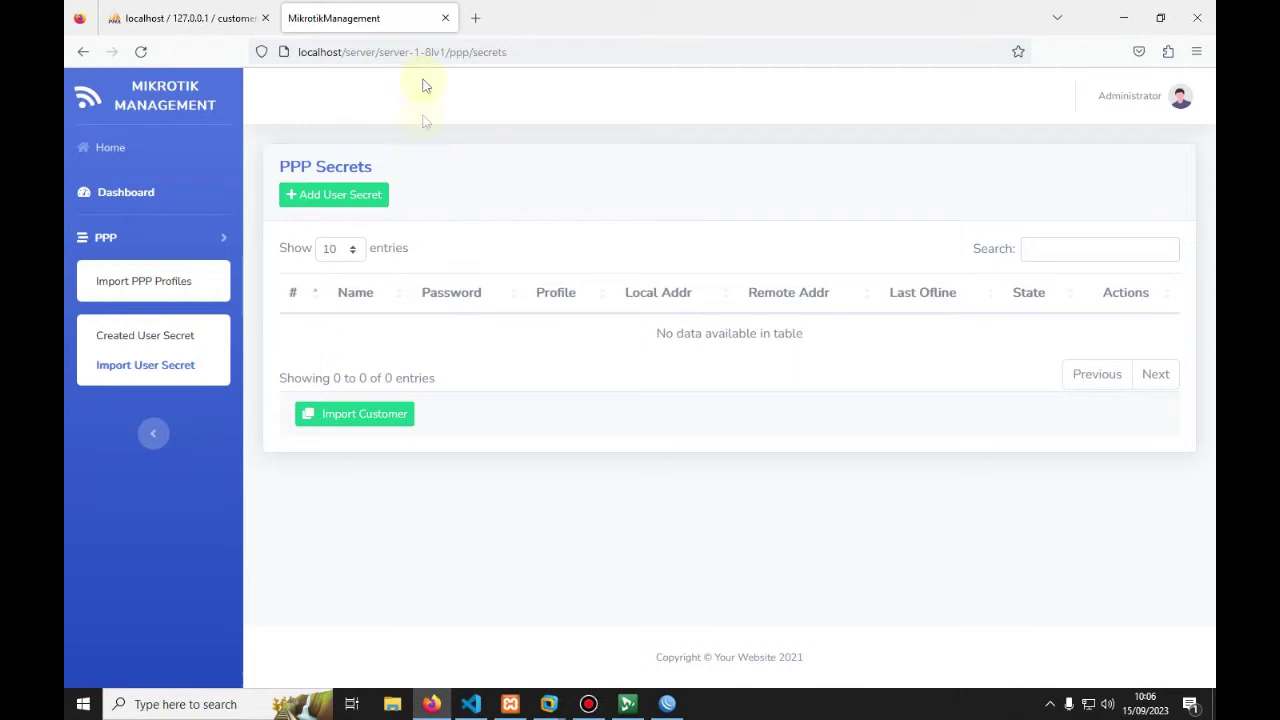
{"action": "left_click", "coordinate": [137, 54]}
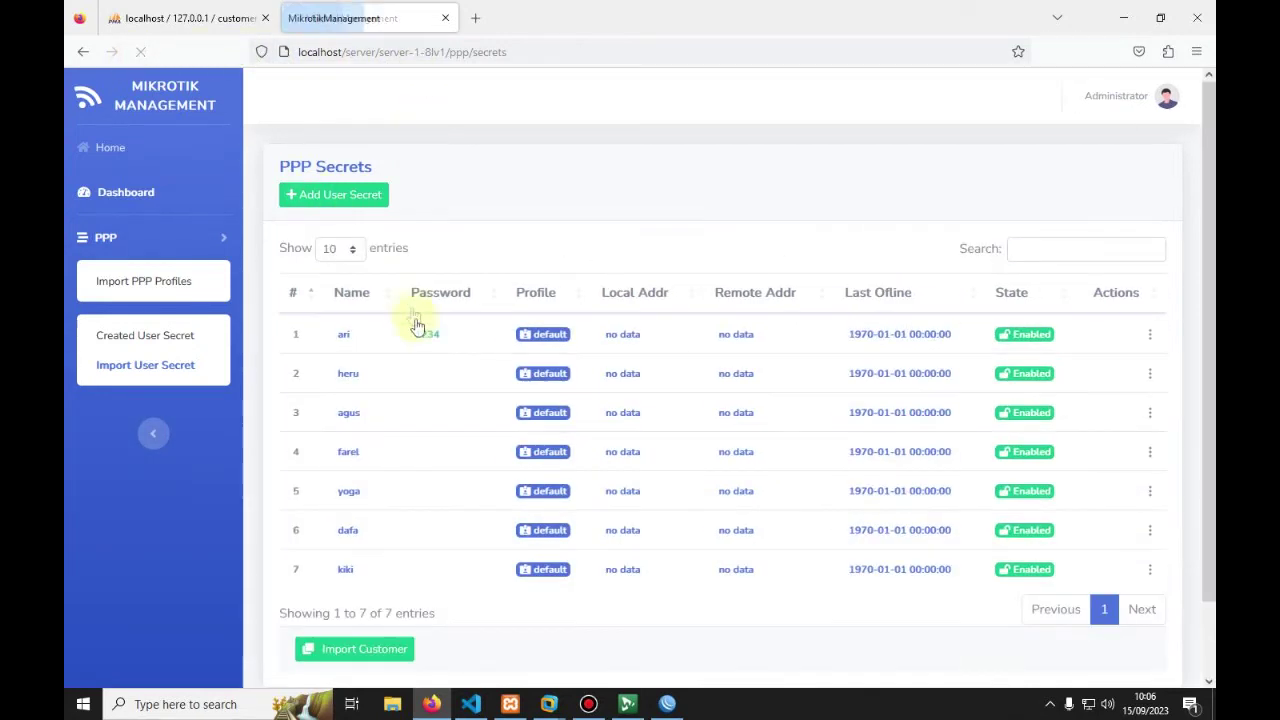
{"action": "scroll", "coordinate": [471, 366], "scroll_direction": "down", "scroll_amount": 2}
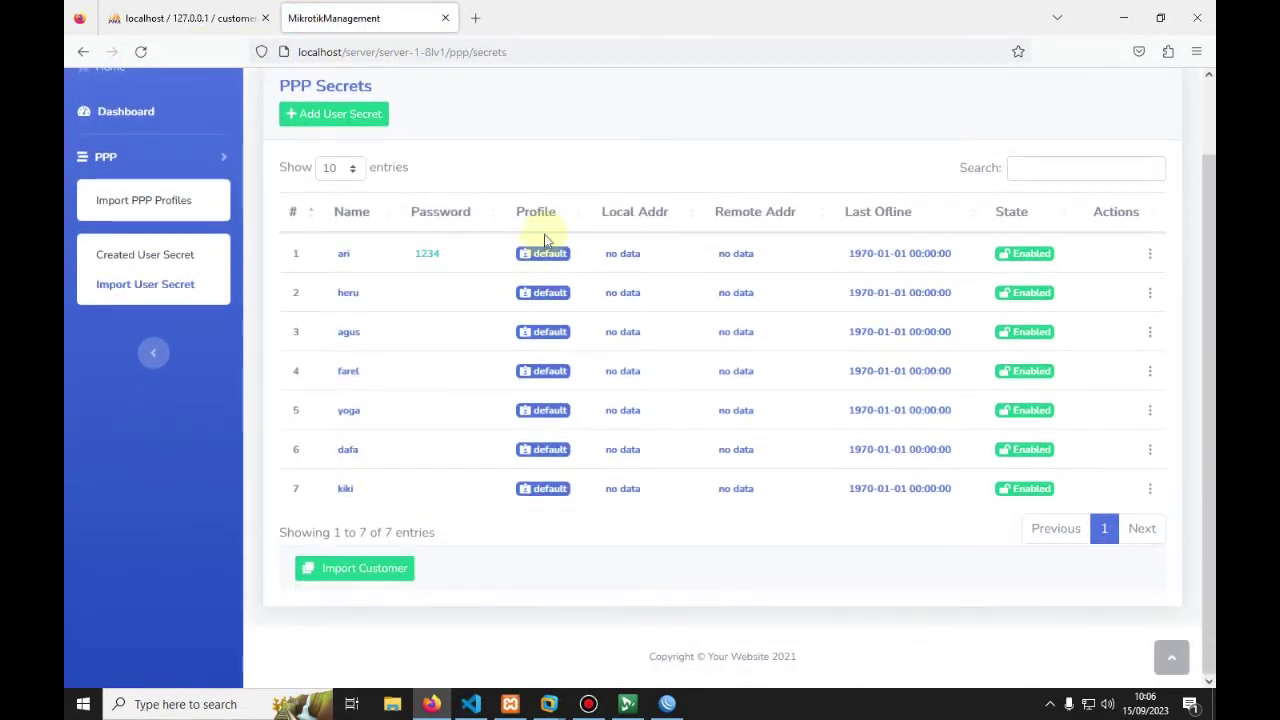
{"action": "left_click", "coordinate": [667, 704]}
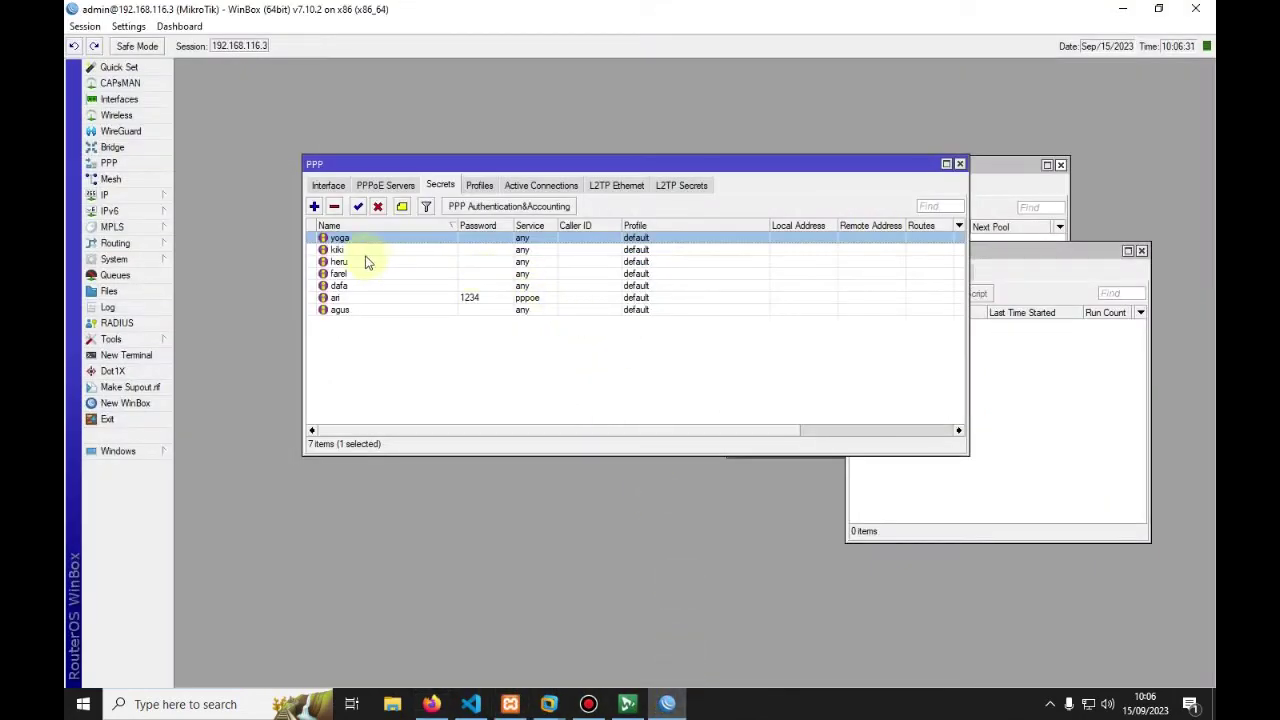
Step: Assign Profile 3 Mbps to the second secret and Profile 5 Mbps to the third
{"action": "double_click", "coordinate": [339, 250]}
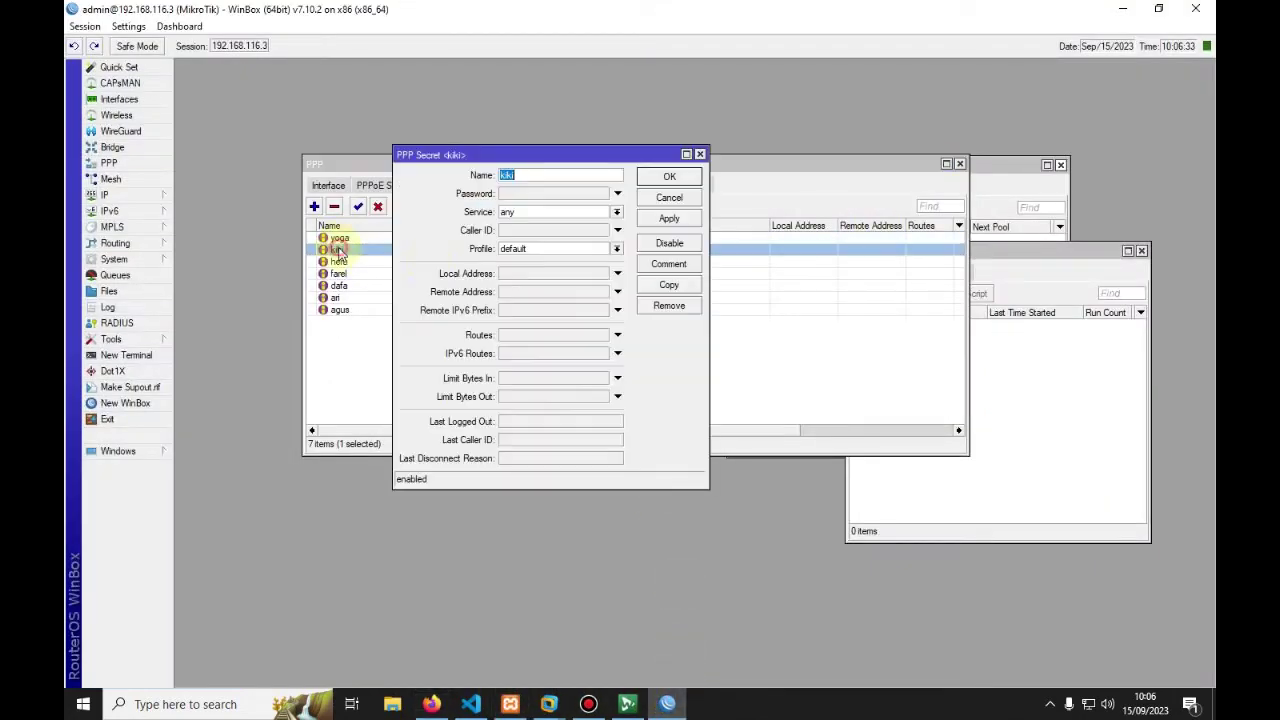
{"action": "left_click", "coordinate": [612, 248]}
{"action": "left_click", "coordinate": [547, 262]}
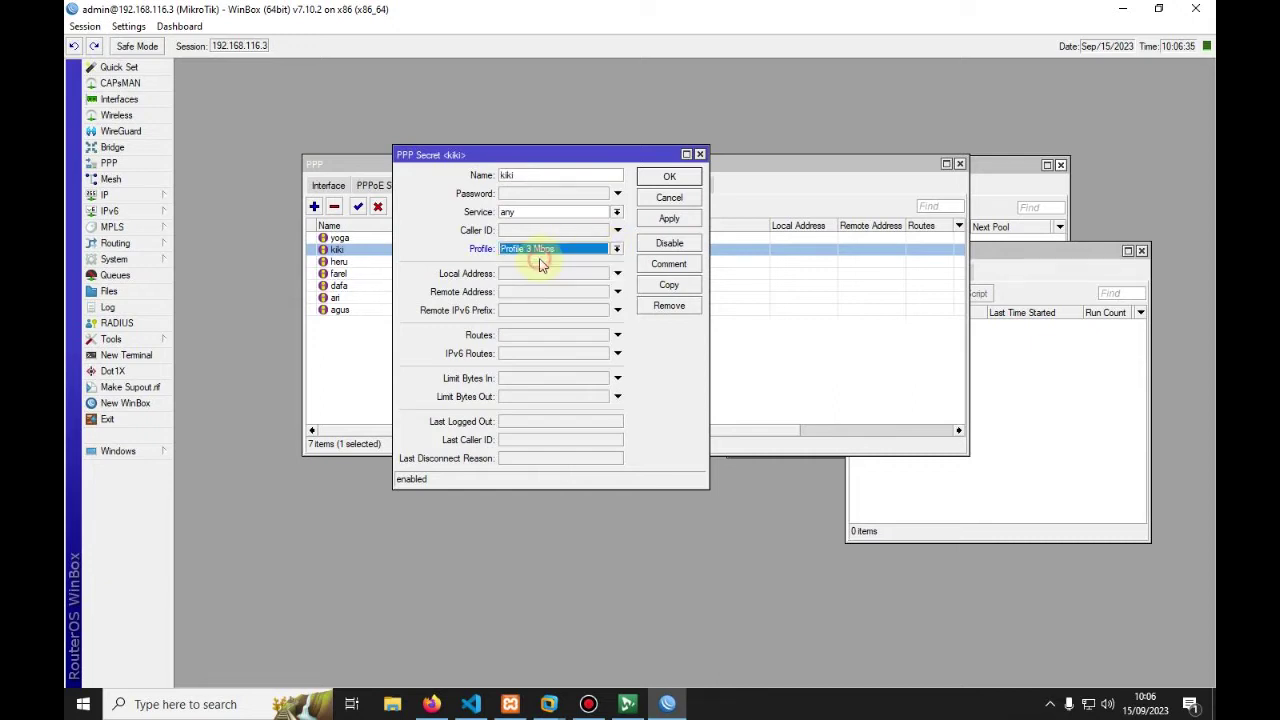
{"action": "left_click", "coordinate": [668, 177]}
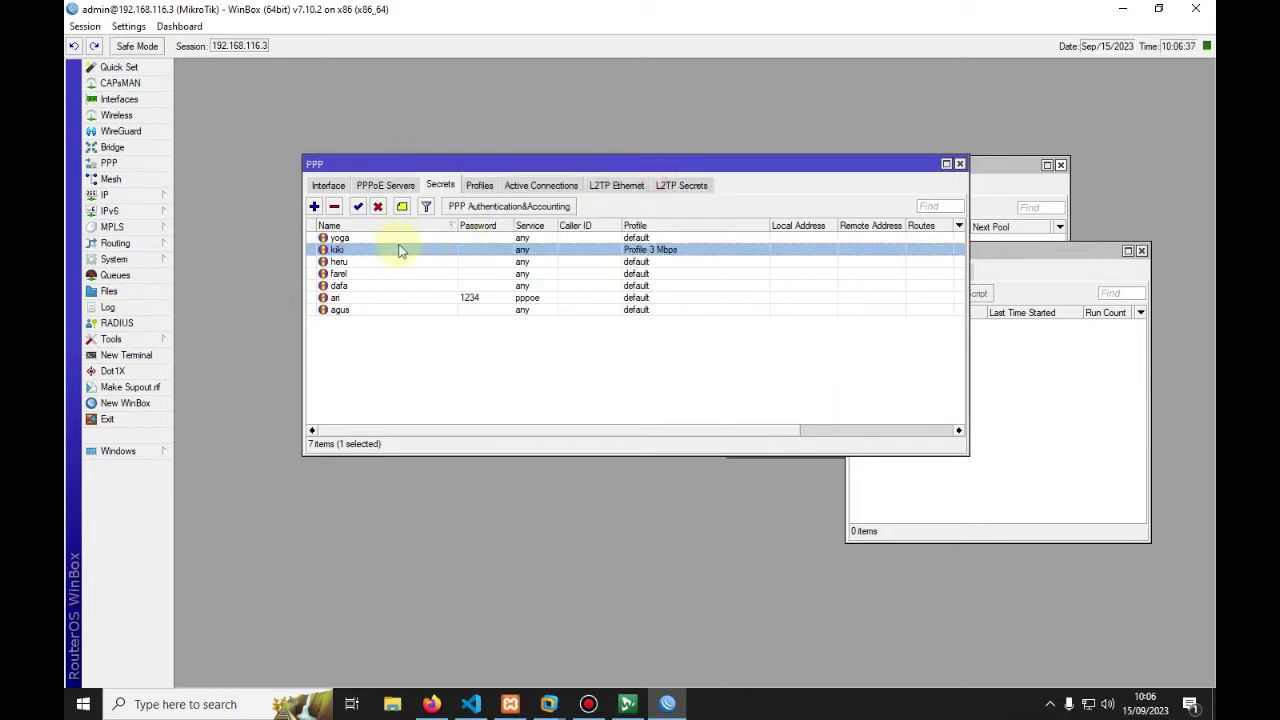
{"action": "double_click", "coordinate": [371, 260]}
{"action": "left_click", "coordinate": [573, 248]}
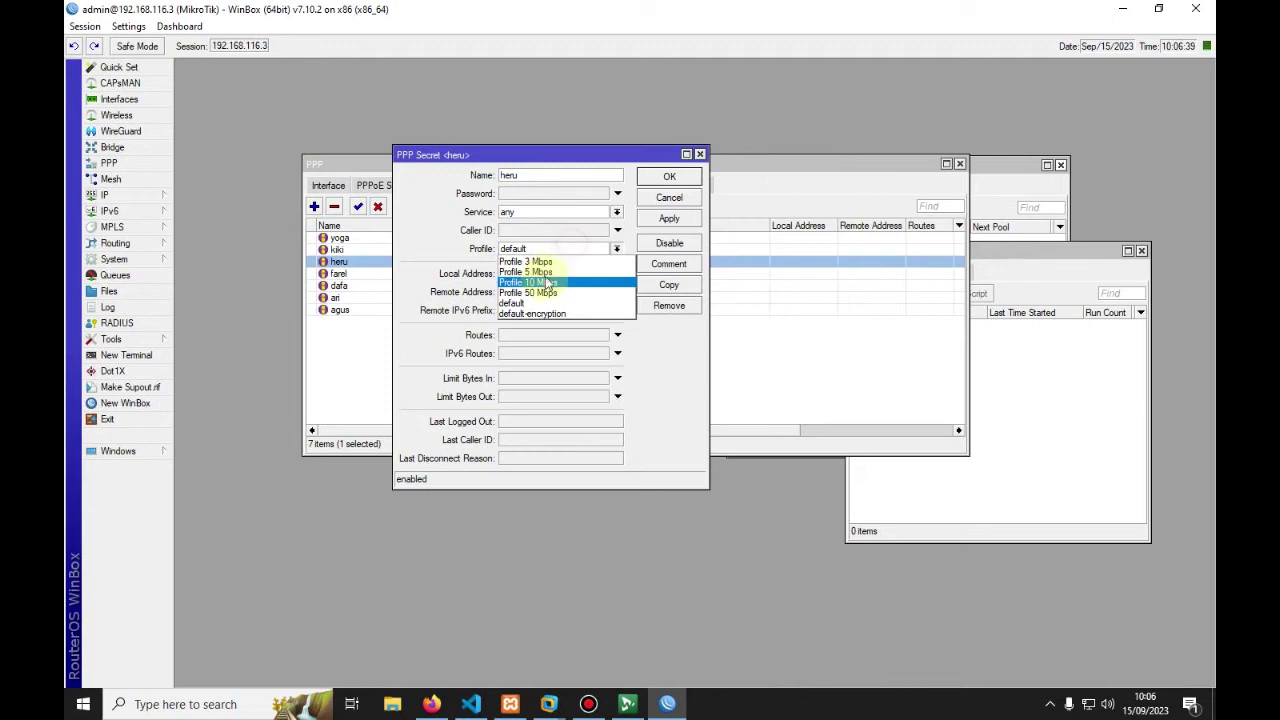
{"action": "left_click", "coordinate": [540, 273]}
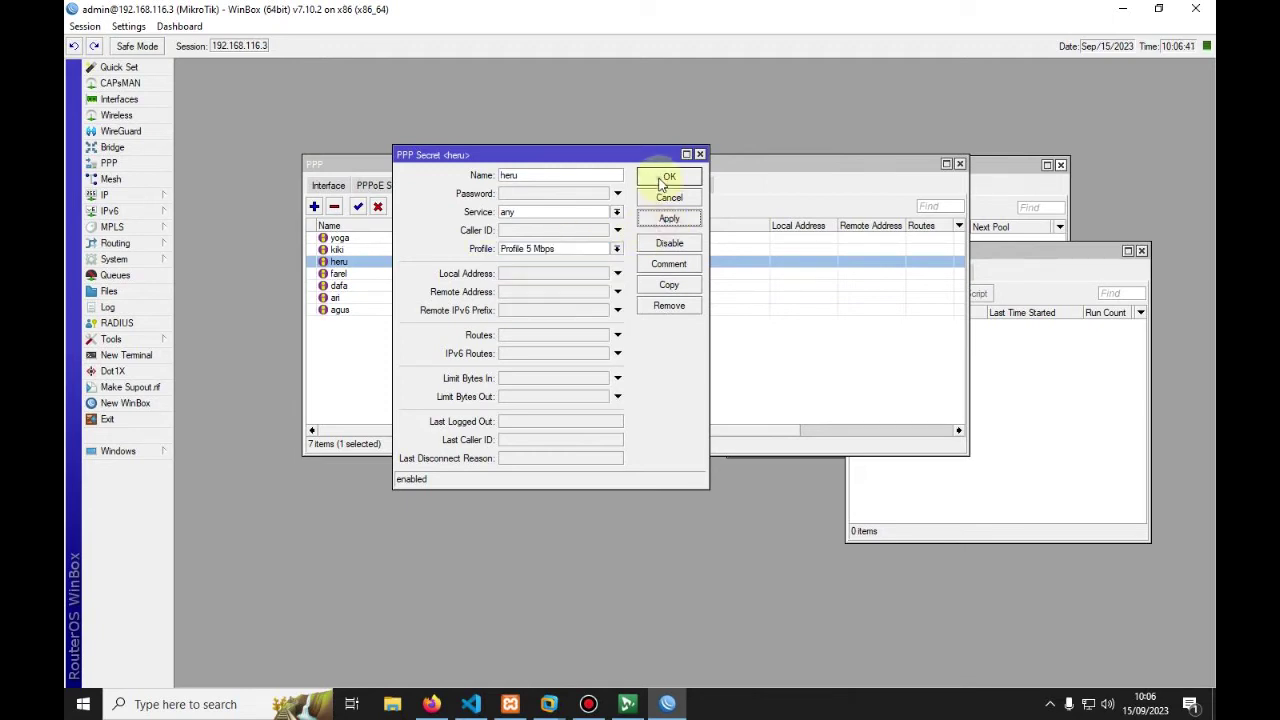
{"action": "left_click", "coordinate": [668, 177]}
Step: Assign Profile 10 Mbps and Profile 50 Mbps to the fourth and fifth secrets, then reload the web app
{"action": "double_click", "coordinate": [388, 274]}
{"action": "left_click", "coordinate": [573, 248]}
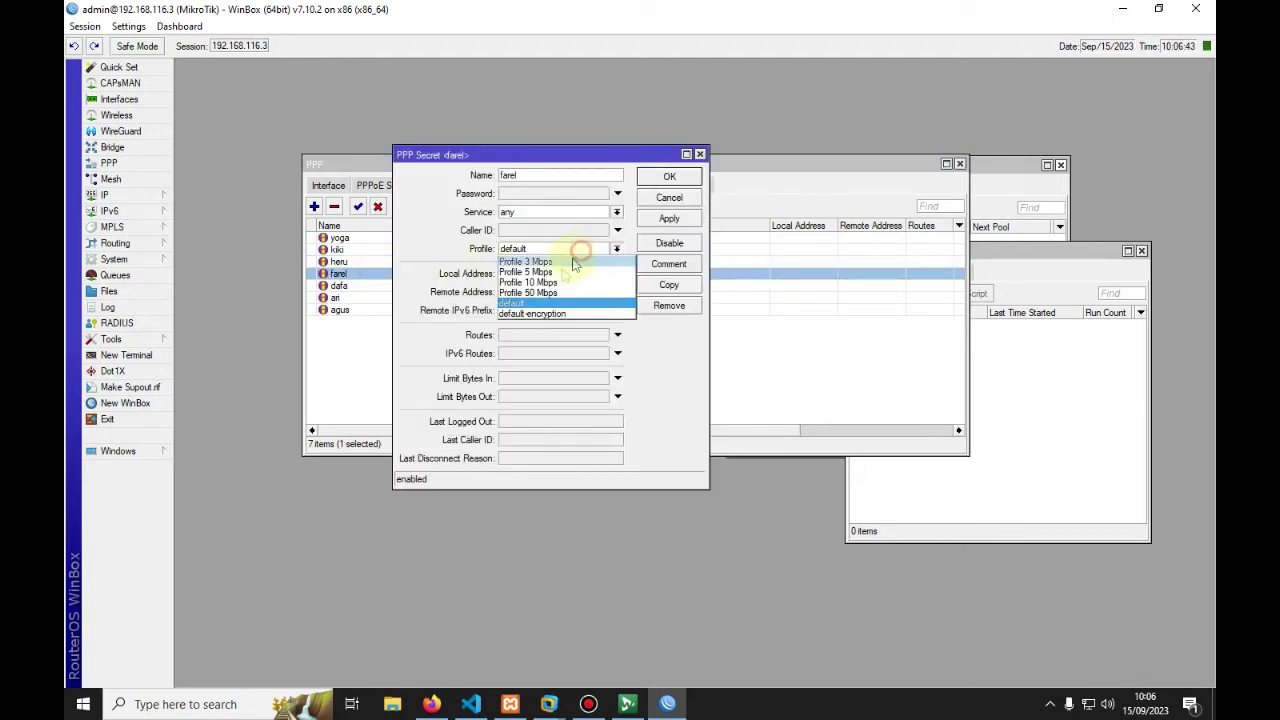
{"action": "left_click", "coordinate": [540, 283]}
{"action": "left_click", "coordinate": [669, 177]}
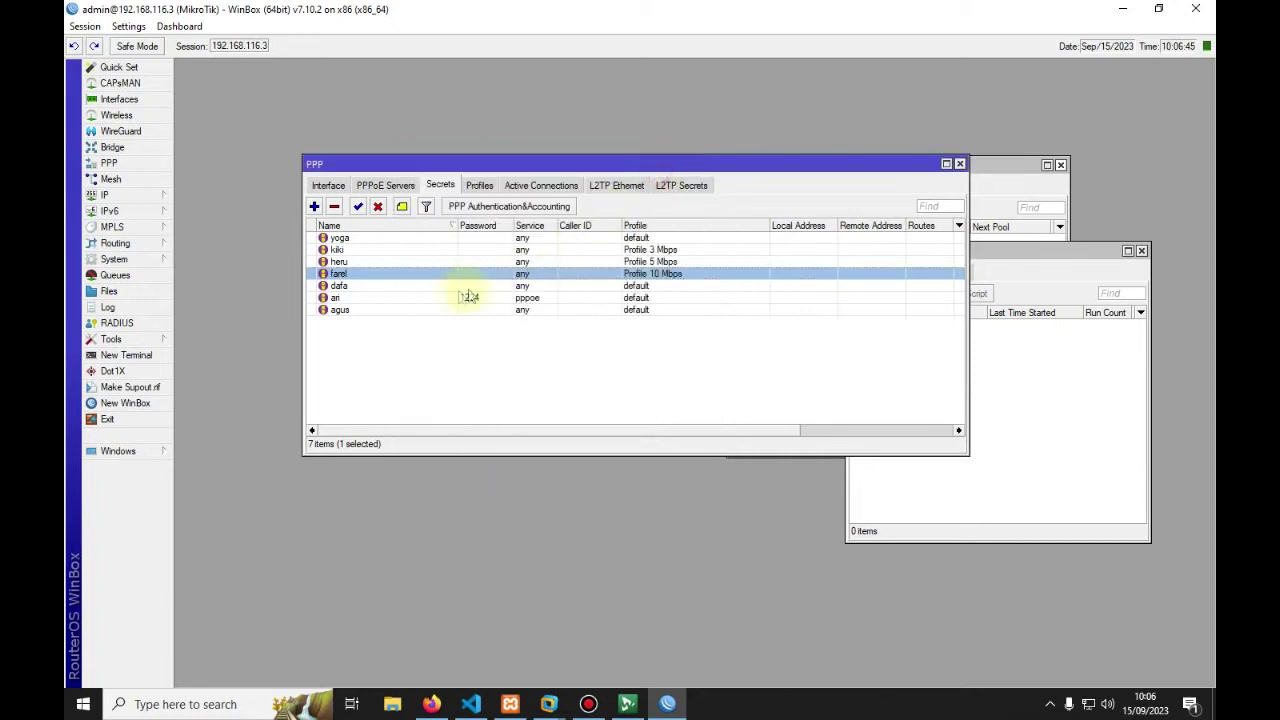
{"action": "double_click", "coordinate": [362, 287]}
{"action": "left_click", "coordinate": [552, 249]}
{"action": "left_click", "coordinate": [530, 293]}
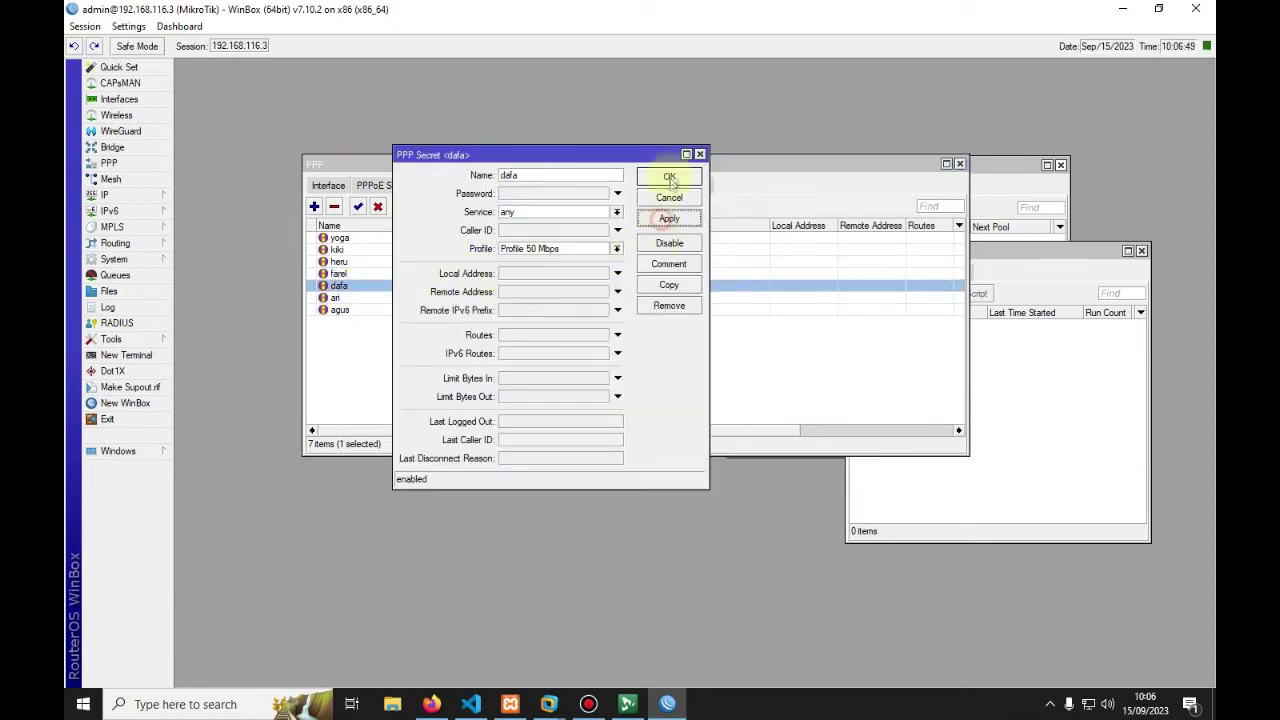
{"action": "left_click", "coordinate": [669, 177]}
{"action": "left_click", "coordinate": [481, 300]}
{"action": "left_click", "coordinate": [431, 704]}
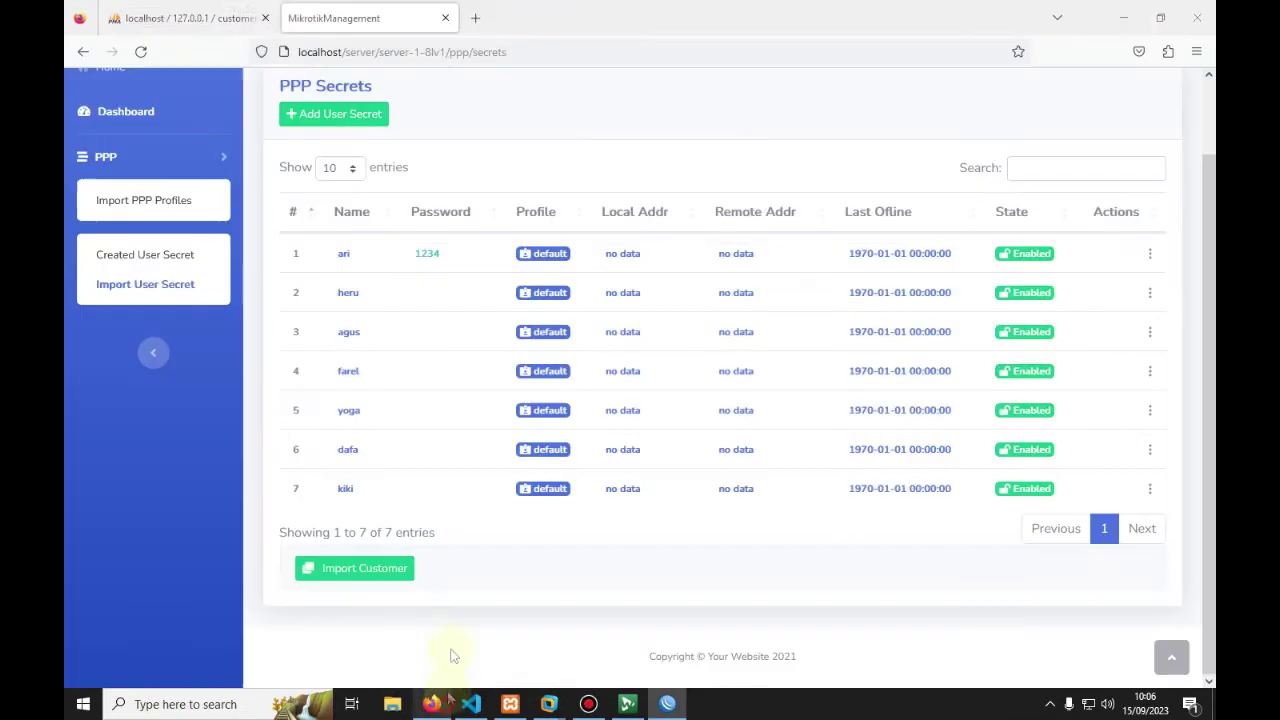
{"action": "left_click", "coordinate": [141, 52]}
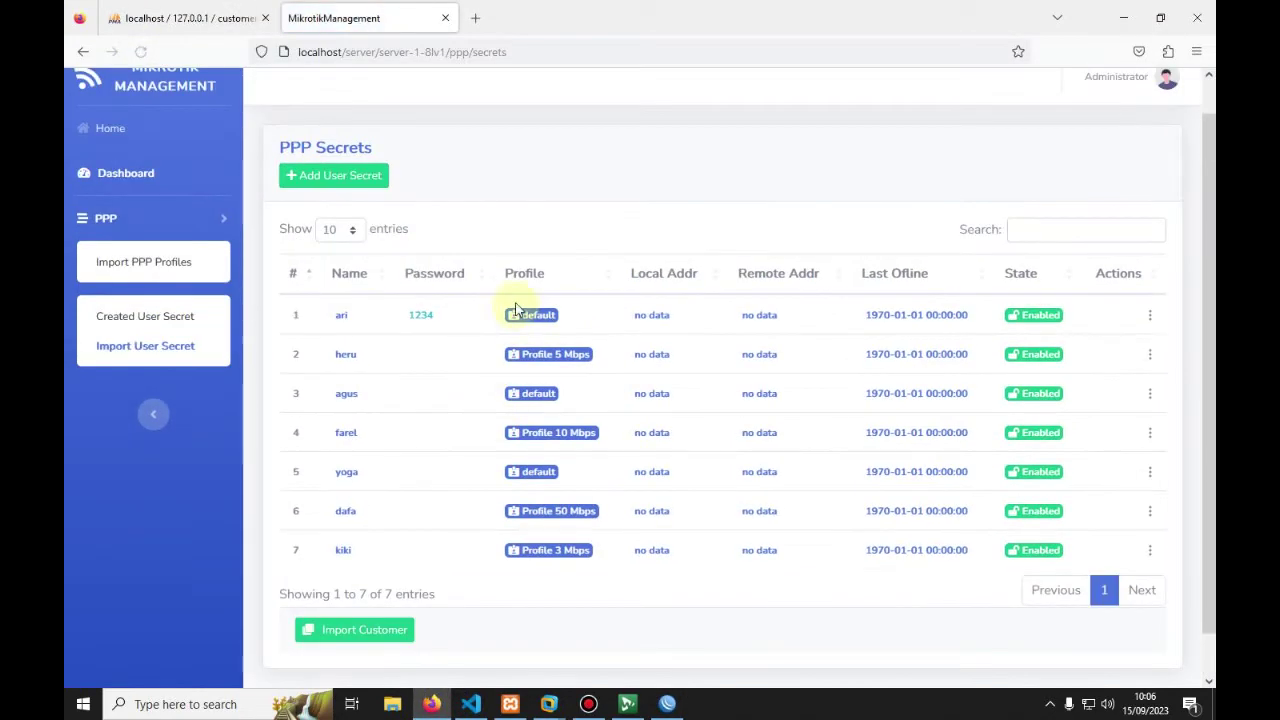
Step: Attempt Import Customer, which fails with a Whoops error requiring a paket for each Mikrotik profile
{"action": "scroll", "coordinate": [525, 362], "scroll_direction": "down", "scroll_amount": 1}
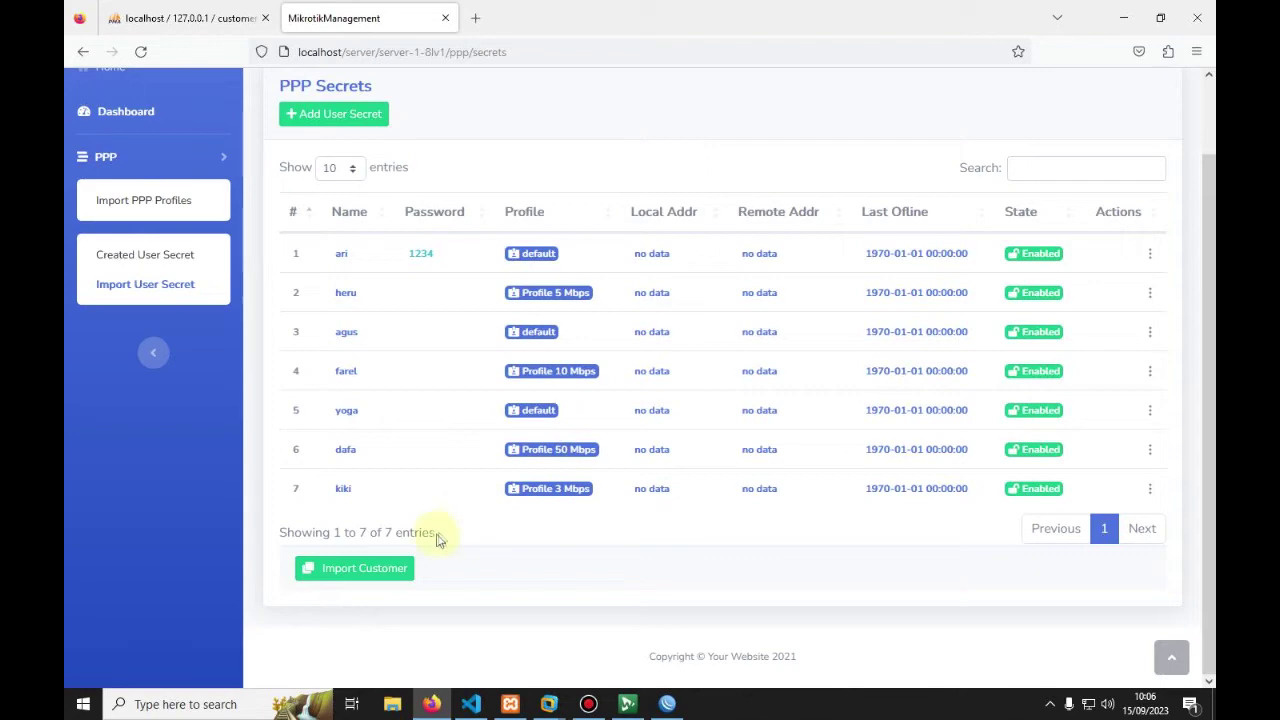
{"action": "left_click", "coordinate": [343, 570]}
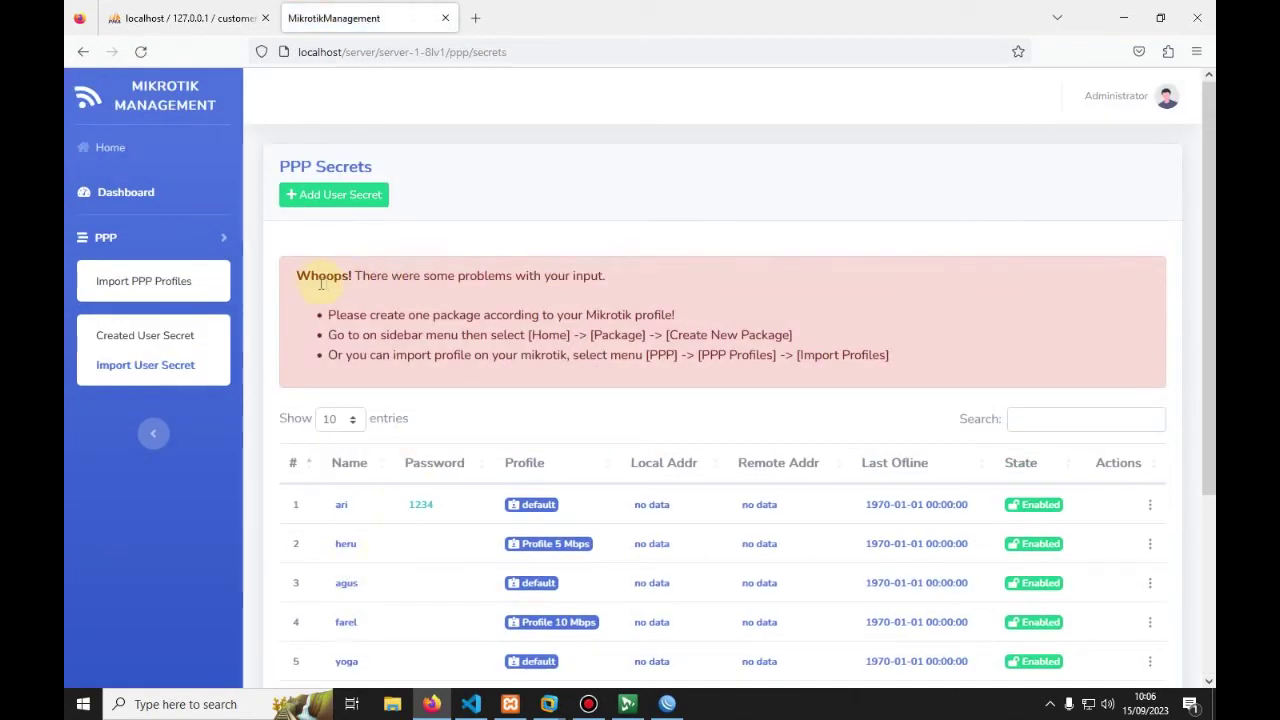
{"action": "scroll", "coordinate": [313, 283], "scroll_direction": "down", "scroll_amount": 2}
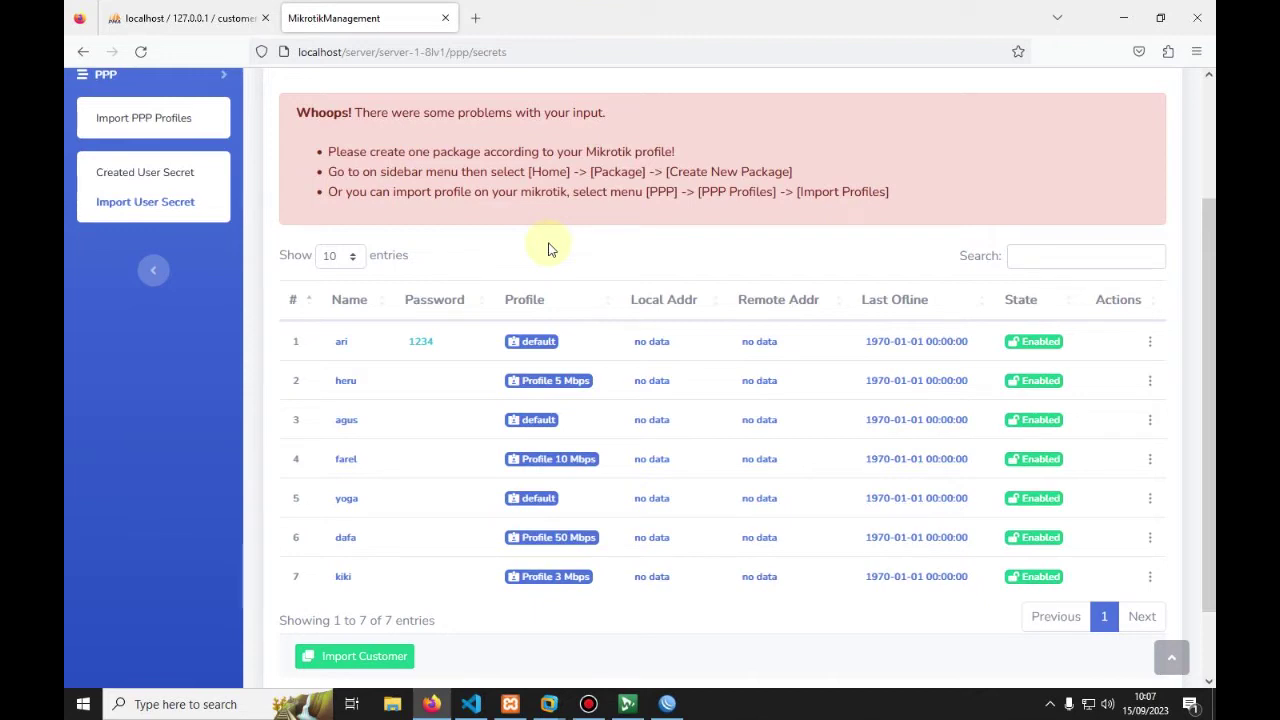
{"action": "left_click", "coordinate": [587, 345]}
{"action": "double_click", "coordinate": [587, 347]}
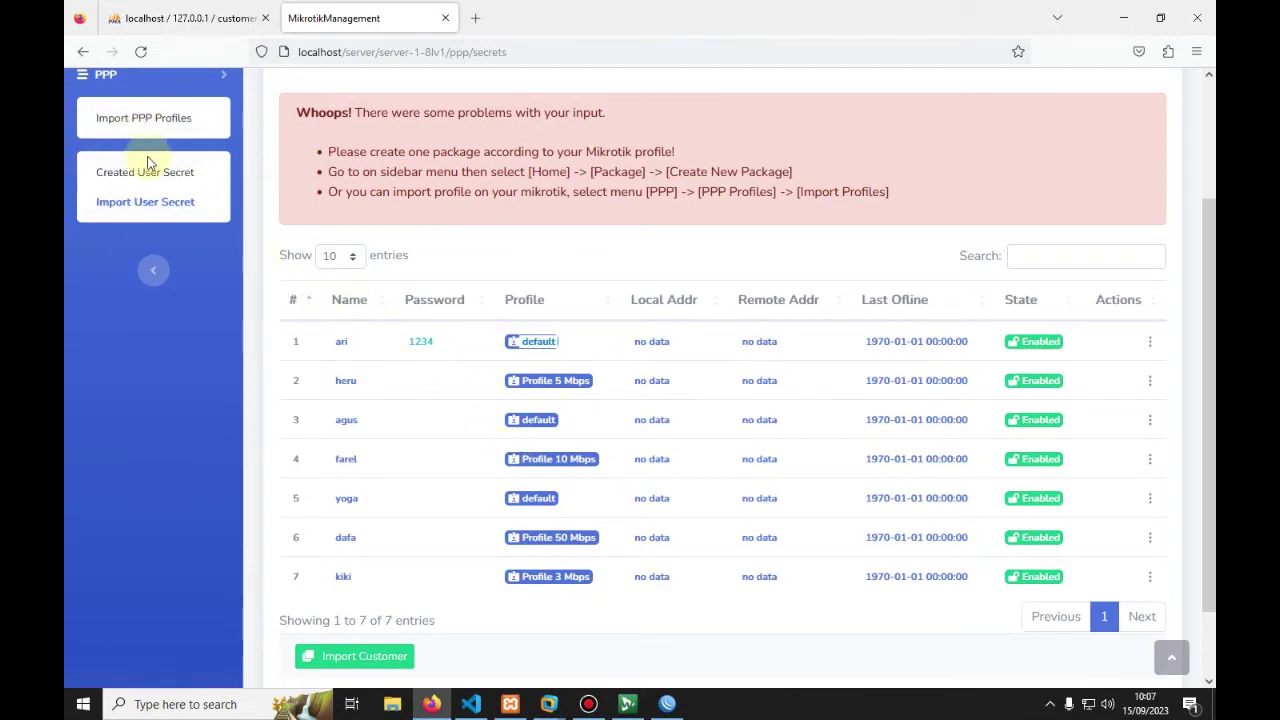
{"action": "scroll", "coordinate": [343, 335], "scroll_direction": "up", "scroll_amount": 3}
{"action": "scroll", "coordinate": [460, 500], "scroll_direction": "down", "scroll_amount": 2}
{"action": "scroll", "coordinate": [320, 415], "scroll_direction": "up", "scroll_amount": 2}
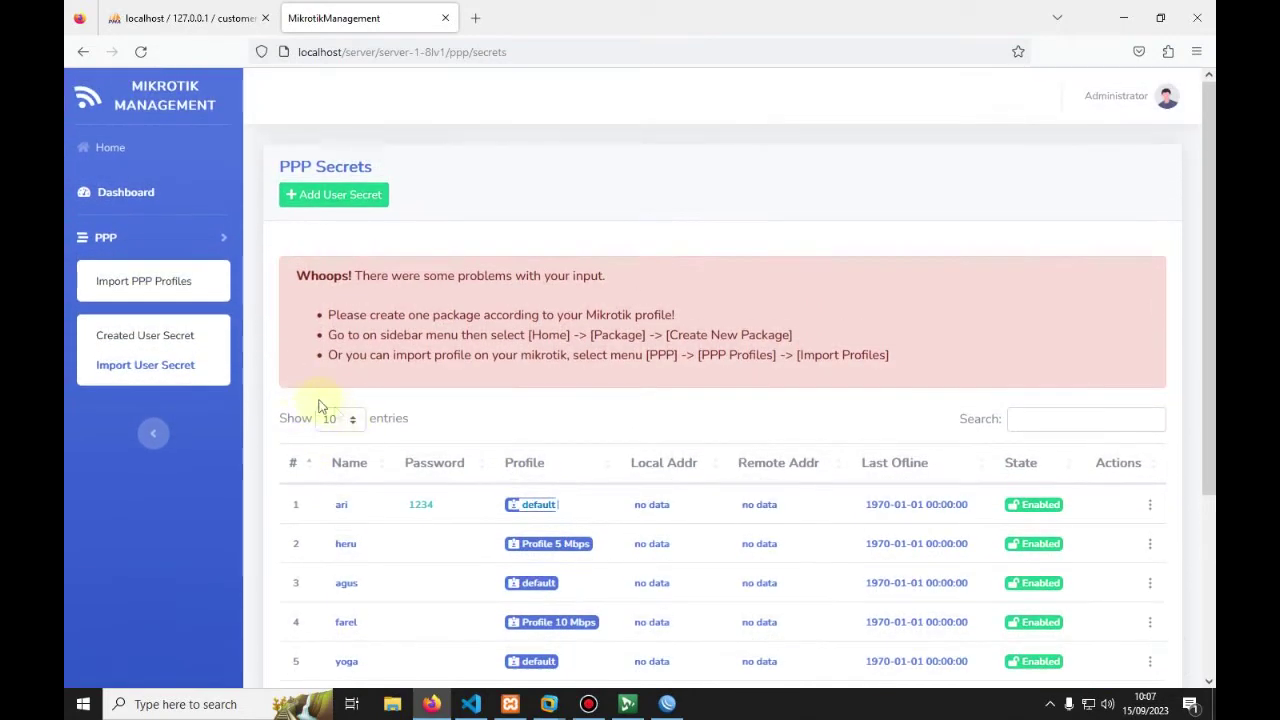
{"action": "left_click", "coordinate": [158, 286]}
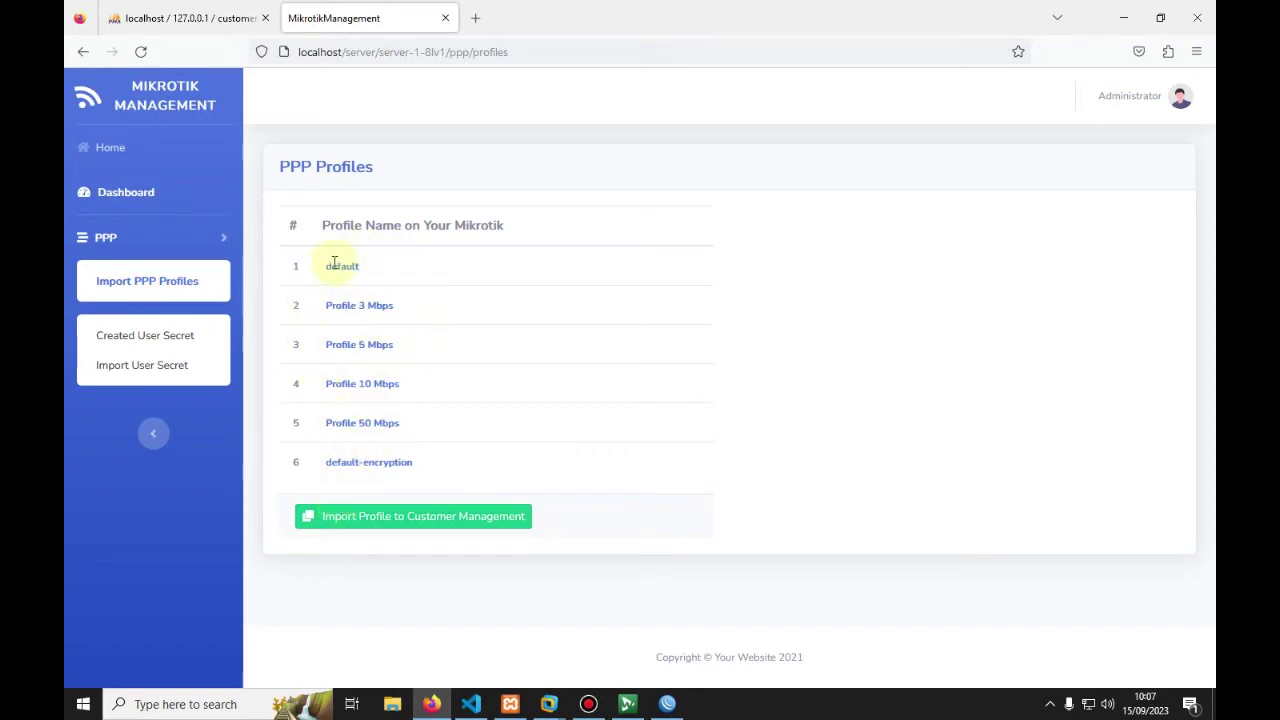
{"action": "left_click", "coordinate": [366, 526]}
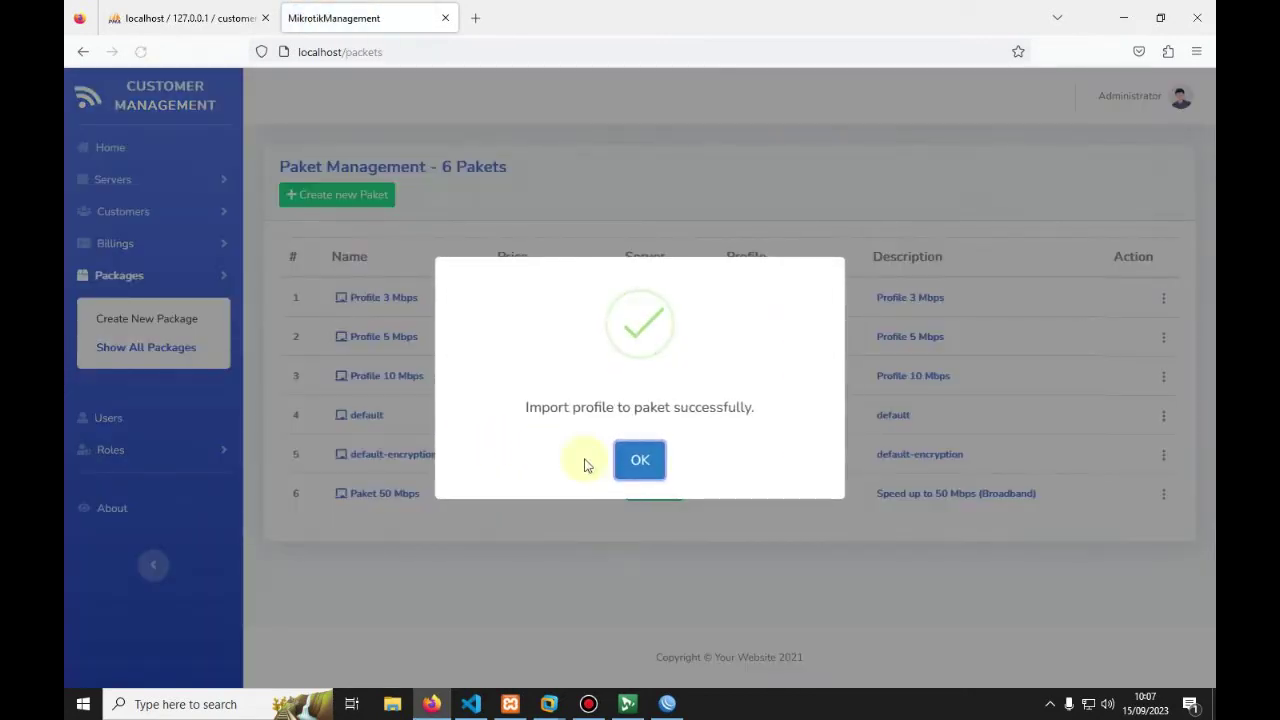
{"action": "left_click", "coordinate": [640, 461]}
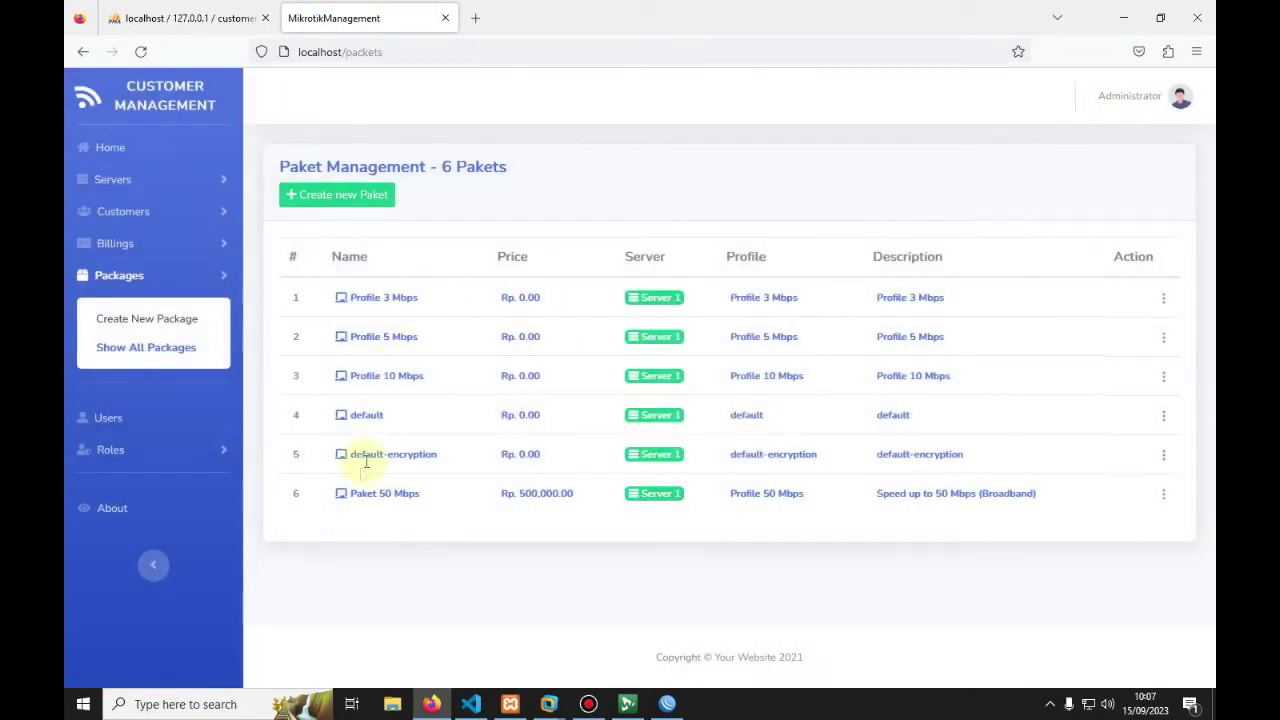
{"action": "left_click_drag", "start_coordinate": [333, 471], "coordinate": [451, 457]}
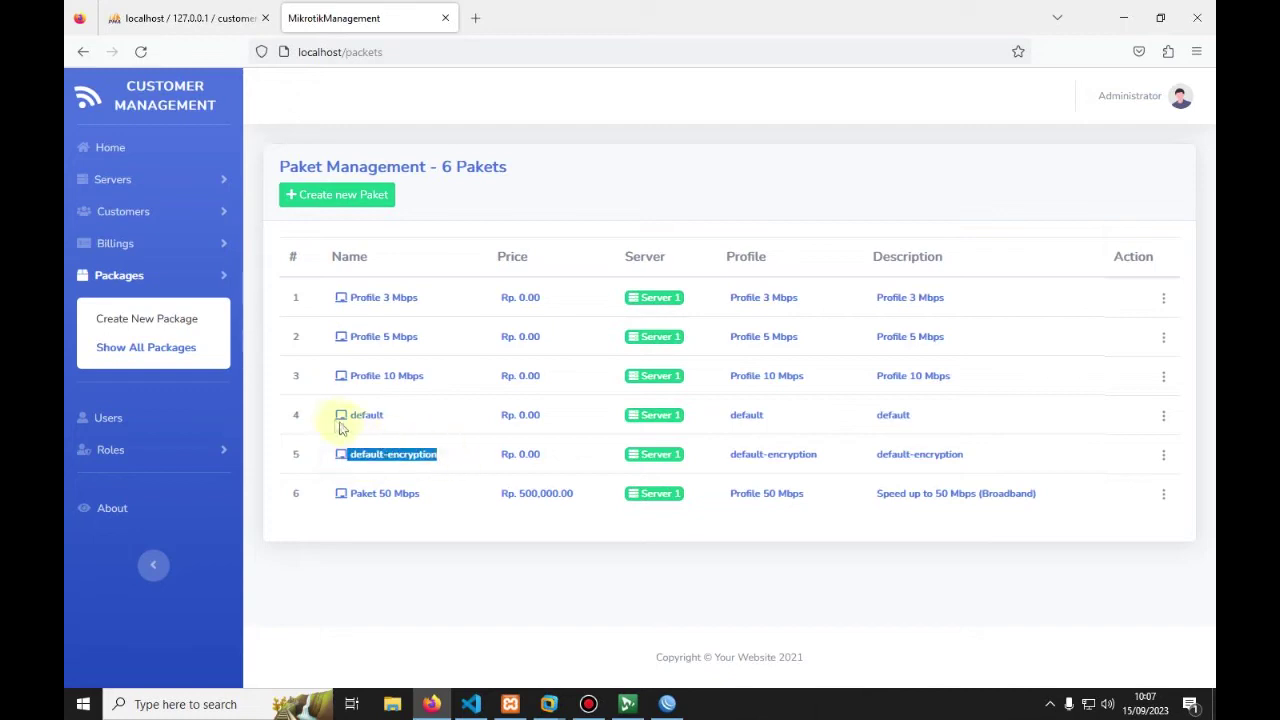
{"action": "left_click_drag", "start_coordinate": [334, 414], "coordinate": [418, 422]}
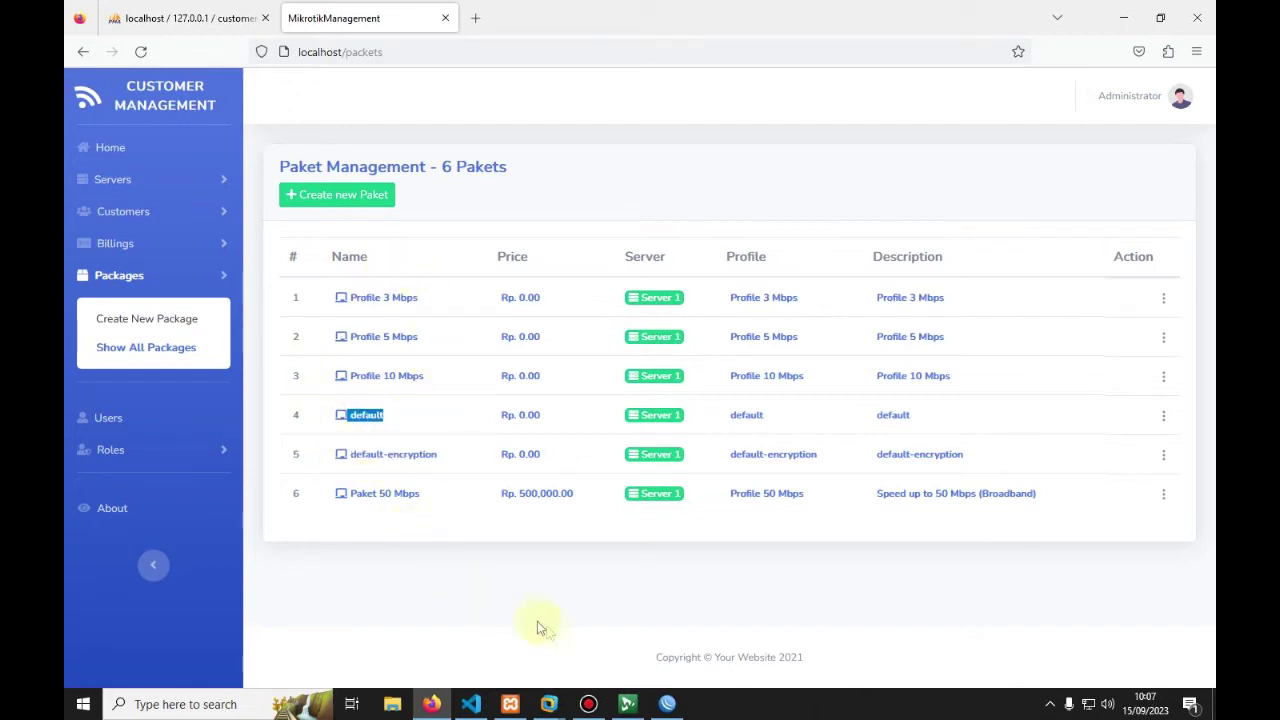
Step: From Server 1's PPP Import User Secret page, import all seven PPP secrets as customers
{"action": "left_click", "coordinate": [114, 181]}
{"action": "left_click", "coordinate": [114, 251]}
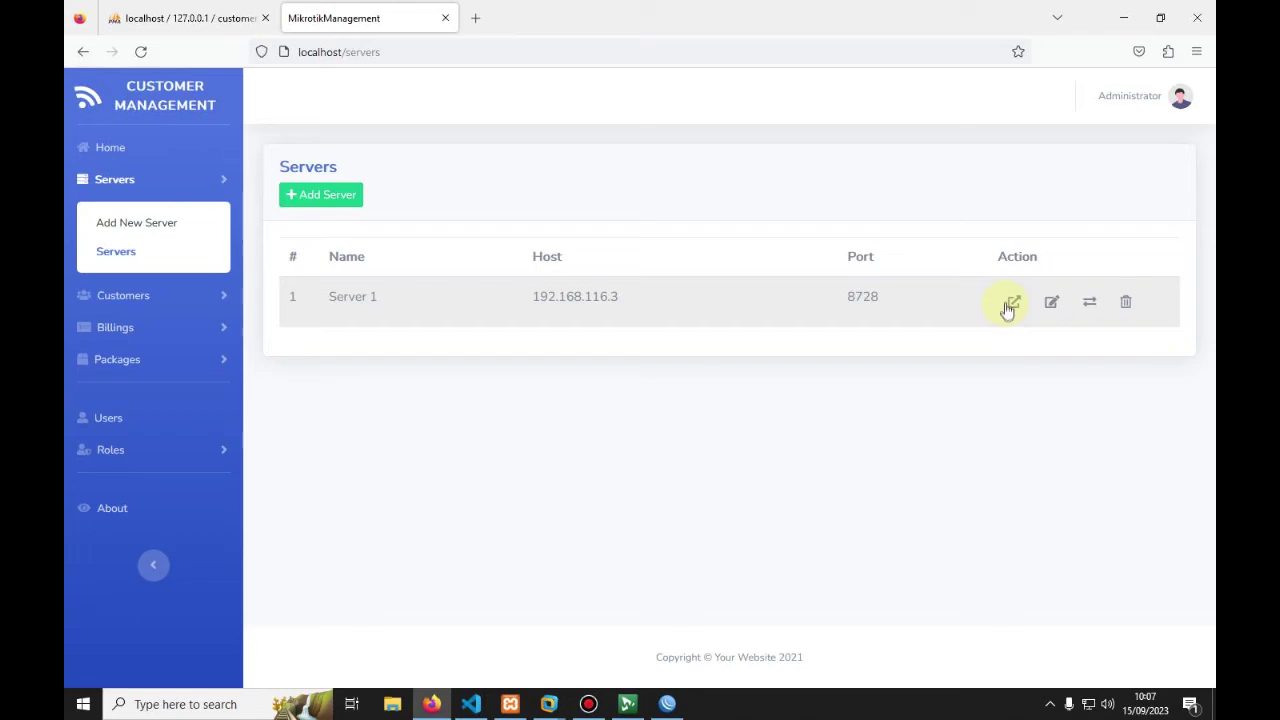
{"action": "left_click", "coordinate": [1012, 303]}
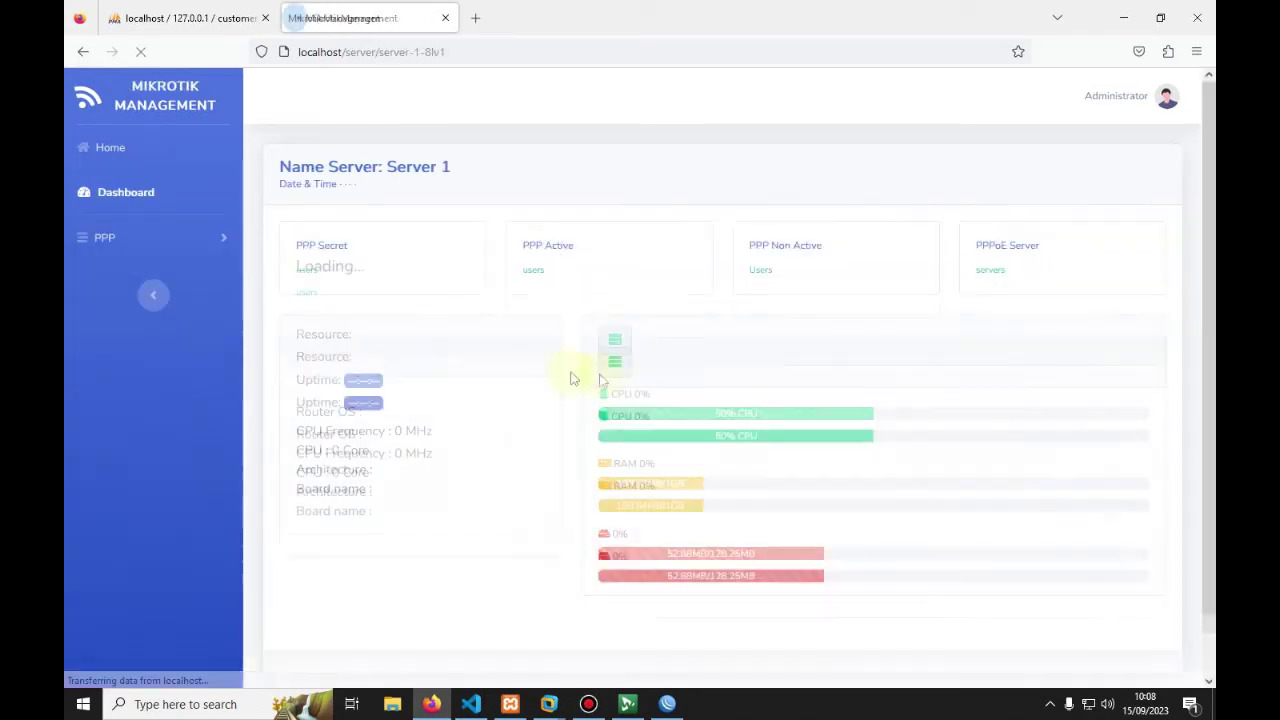
{"action": "left_click", "coordinate": [95, 236]}
{"action": "left_click", "coordinate": [111, 364]}
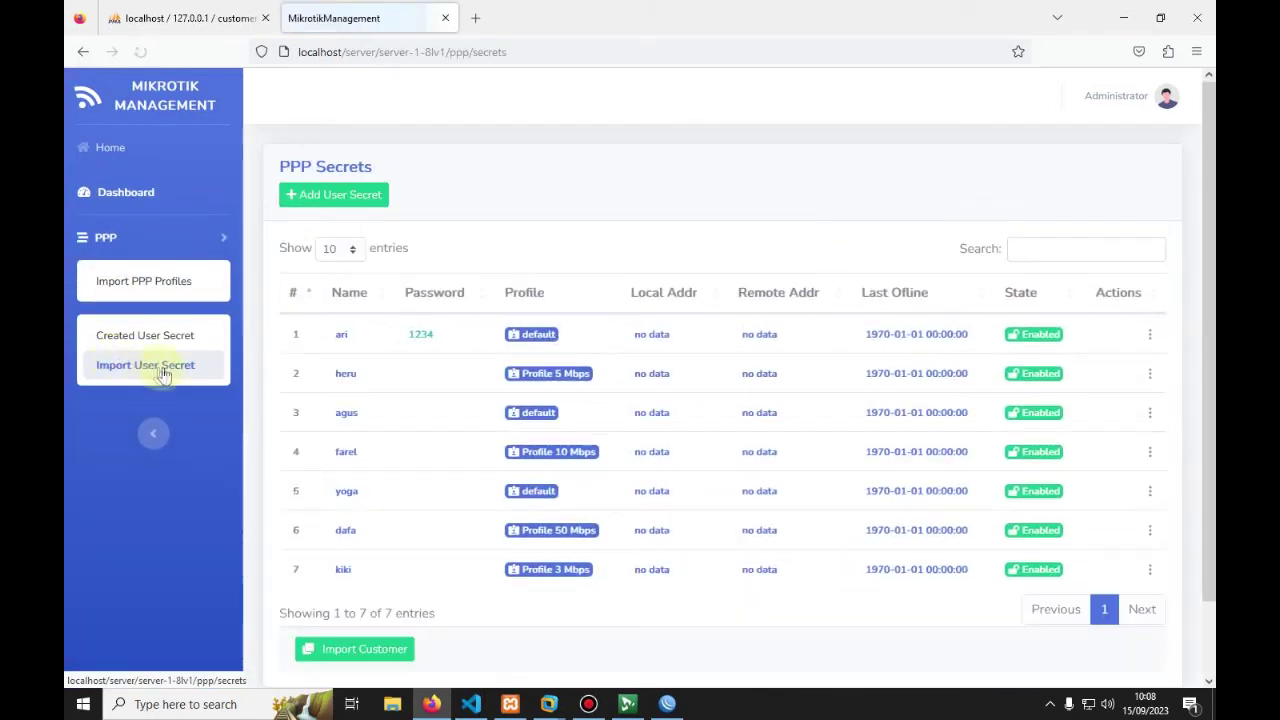
{"action": "scroll", "coordinate": [335, 385], "scroll_direction": "down", "scroll_amount": 2}
{"action": "left_click", "coordinate": [340, 569]}
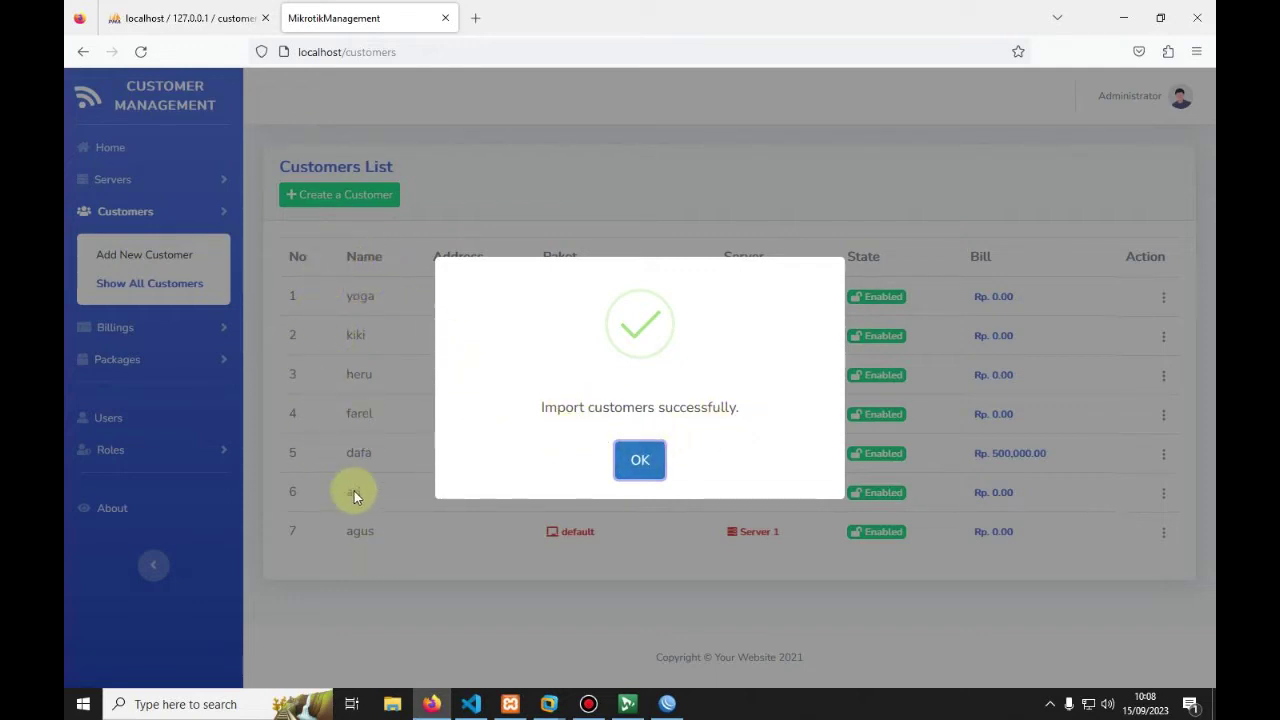
{"action": "left_click", "coordinate": [636, 455]}
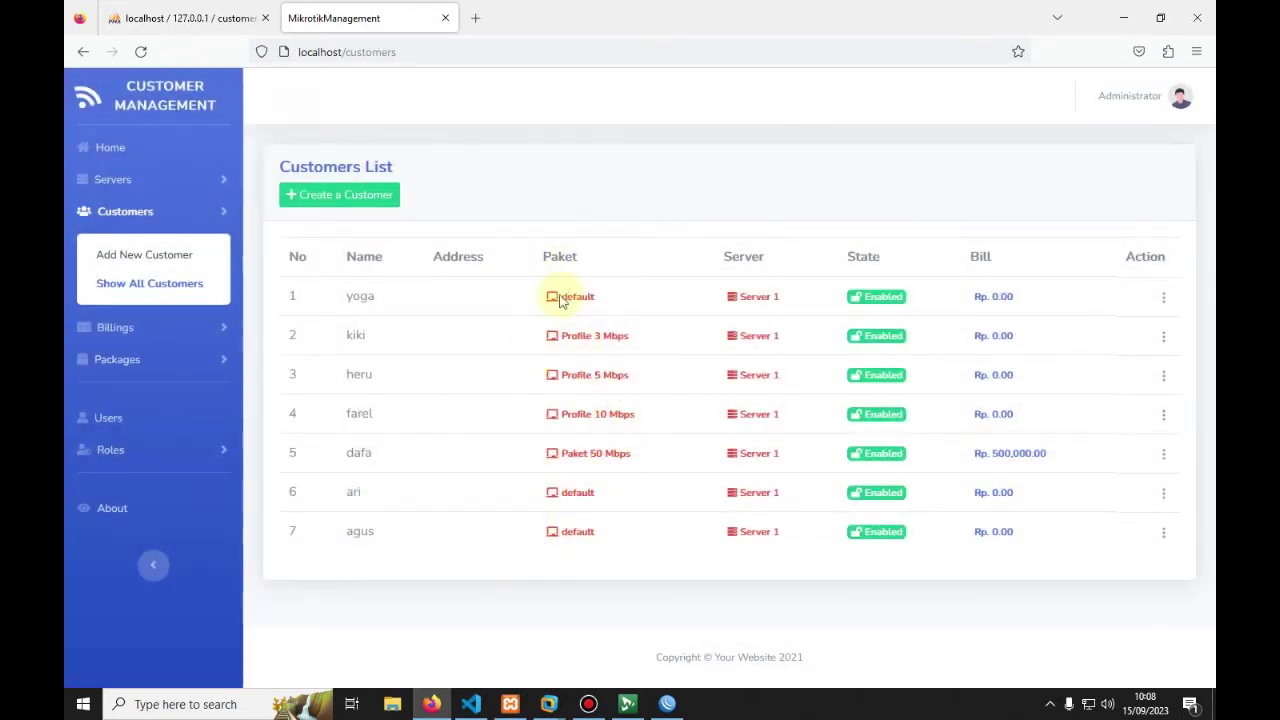
Step: Open customer yoga's edit page and look over its details
{"action": "left_click", "coordinate": [1163, 297]}
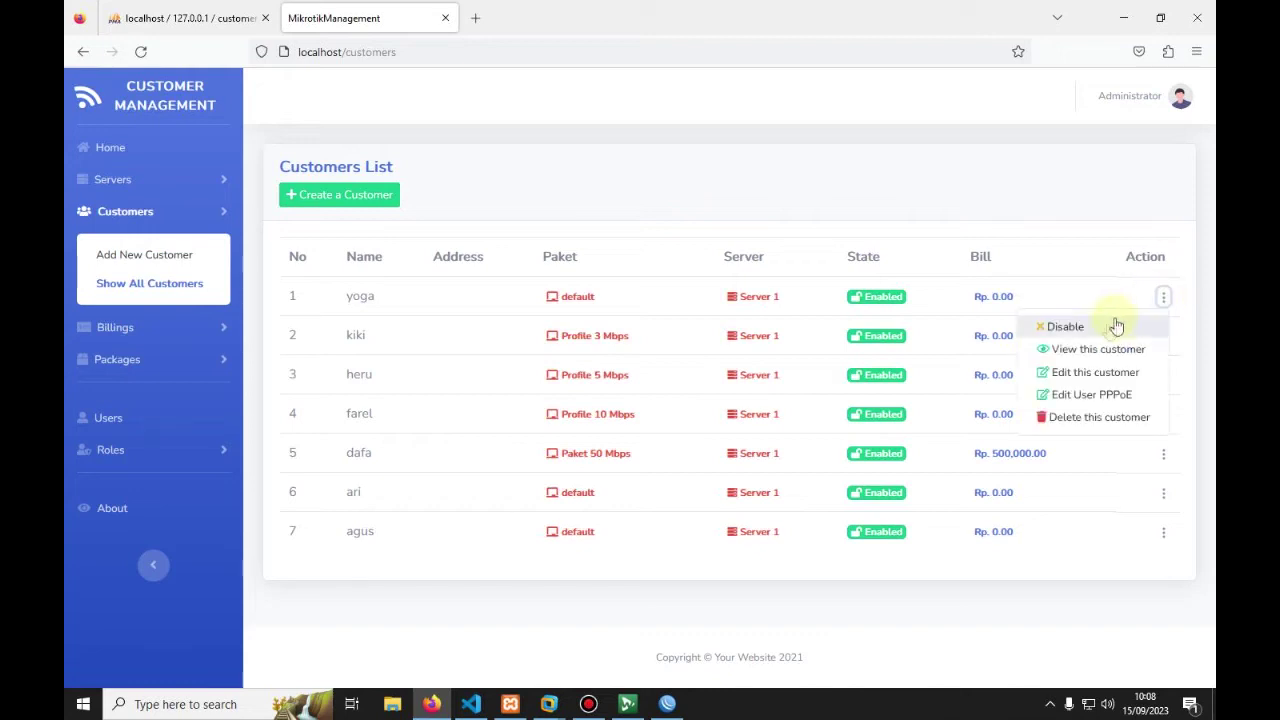
{"action": "left_click", "coordinate": [1065, 378]}
{"action": "scroll", "coordinate": [500, 345], "scroll_direction": "down", "scroll_amount": 1}
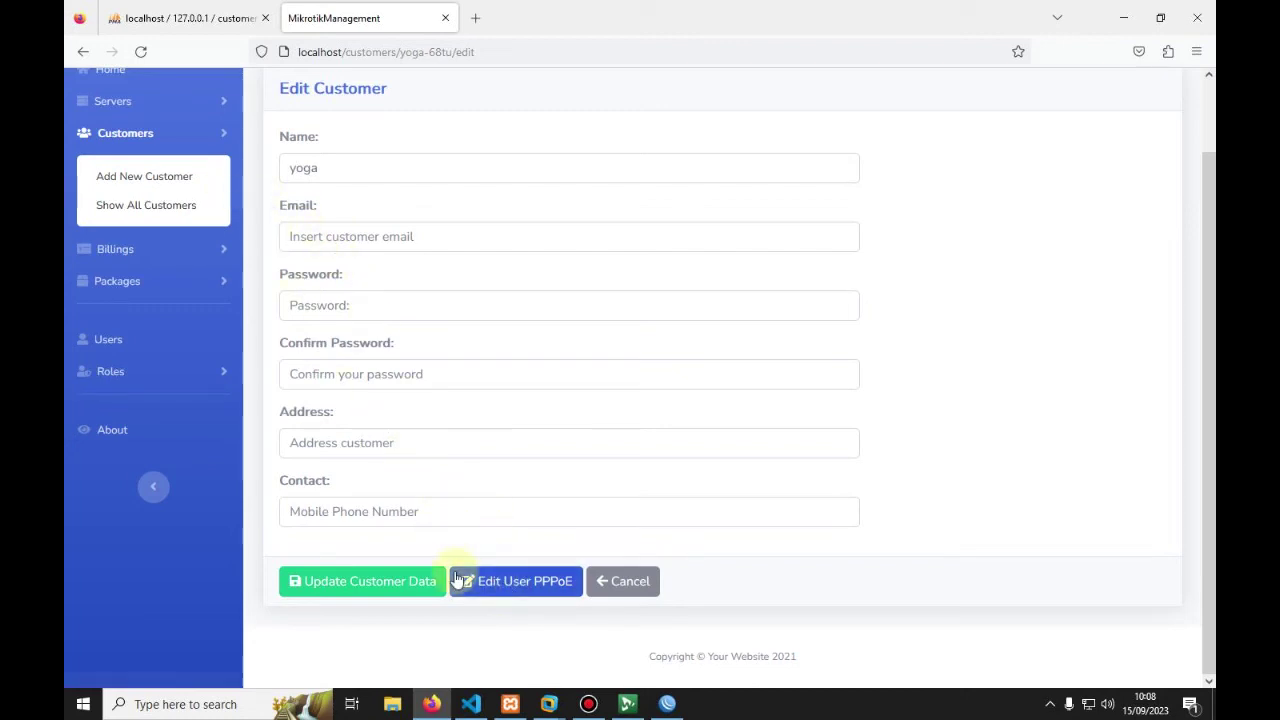
{"action": "scroll", "coordinate": [457, 451], "scroll_direction": "up", "scroll_amount": 2}
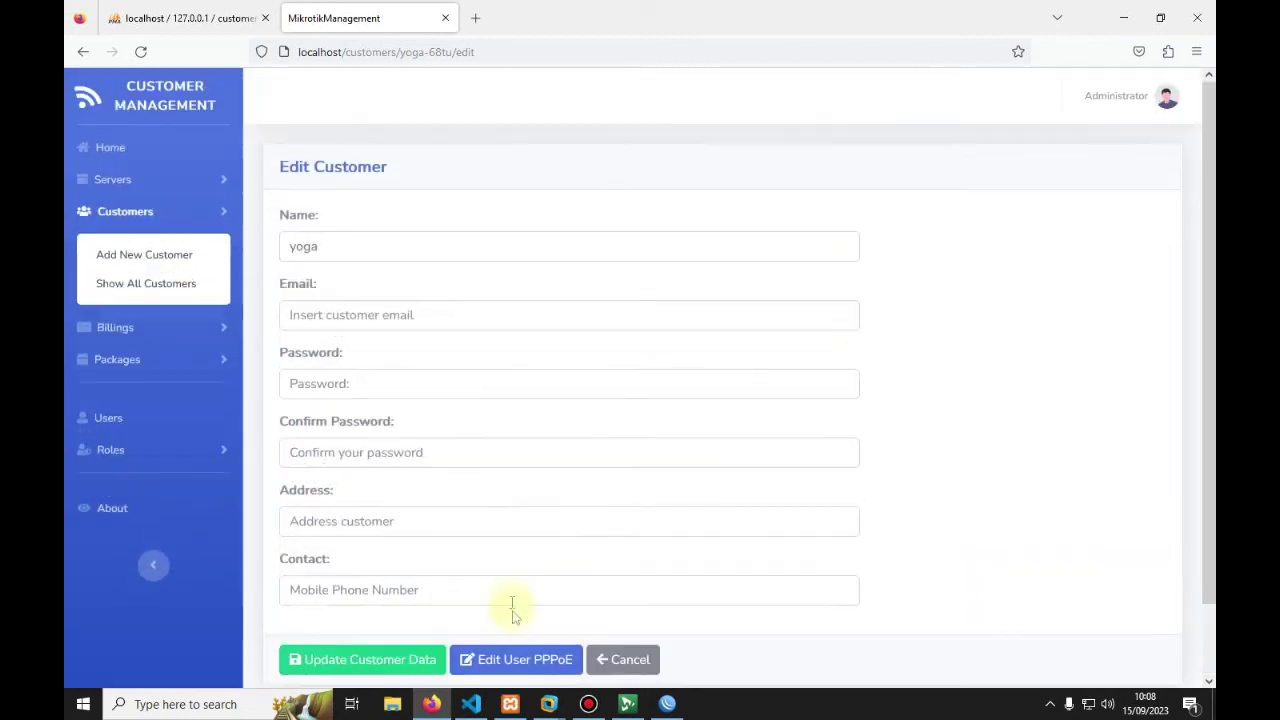
Step: Review yoga's PPPoE secret settings, cancel without changes, and reopen yoga's action menu
{"action": "left_click", "coordinate": [480, 664]}
{"action": "scroll", "coordinate": [470, 390], "scroll_direction": "down", "scroll_amount": 1}
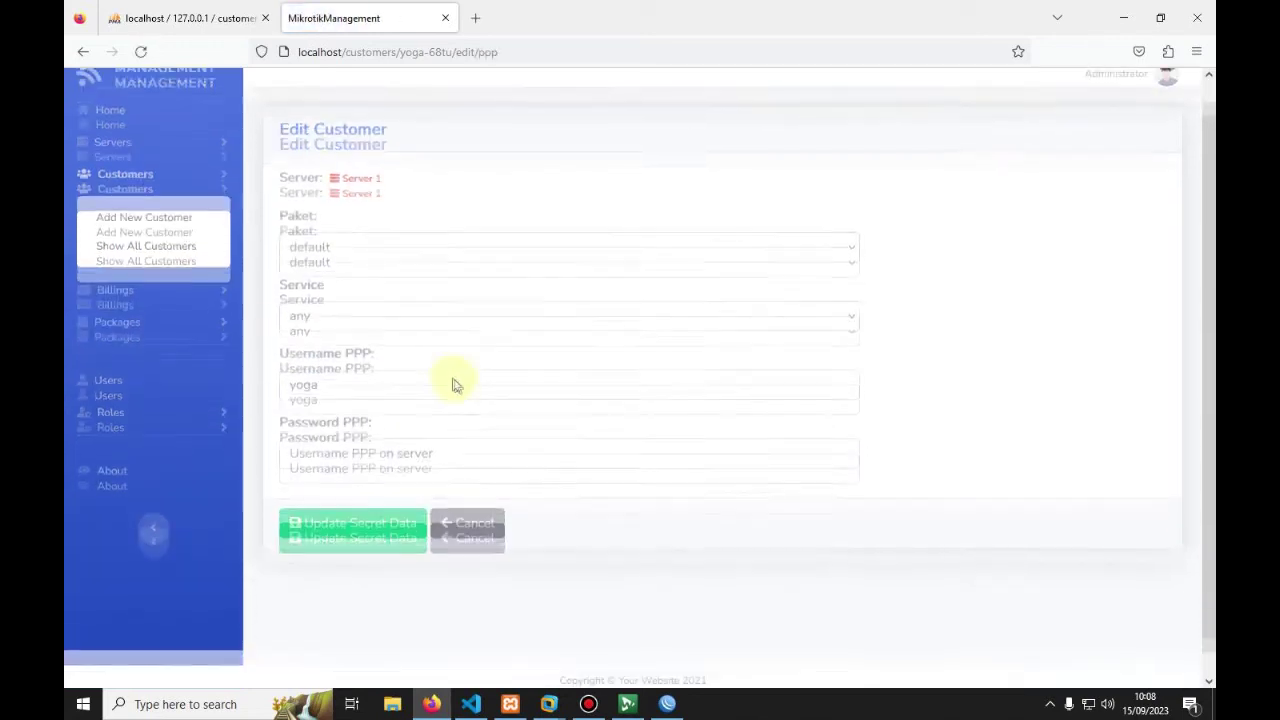
{"action": "left_click", "coordinate": [343, 220]}
{"action": "left_click", "coordinate": [343, 220]}
{"action": "left_click", "coordinate": [414, 174]}
{"action": "left_click", "coordinate": [465, 498]}
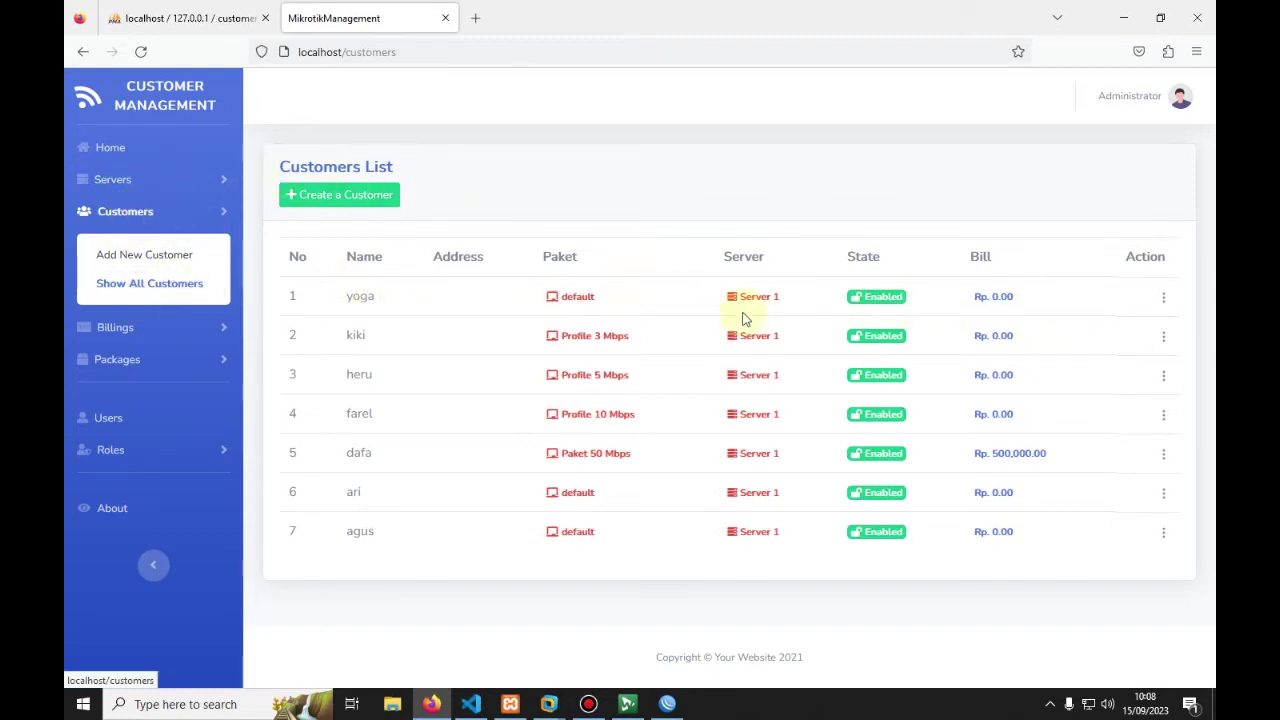
{"action": "left_click", "coordinate": [1165, 300]}
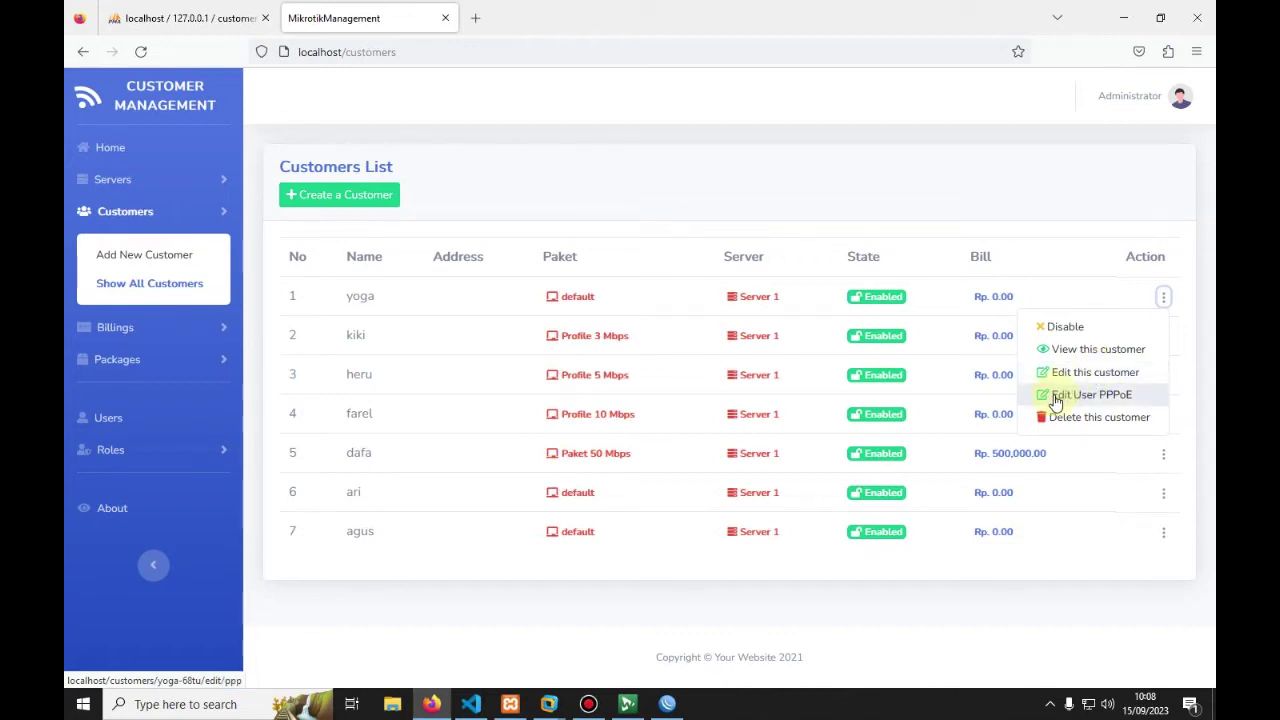
Step: In yoga's PPPoE secret, set the package to Profile 3 Mbps and the service to pppoe
{"action": "left_click", "coordinate": [1056, 398]}
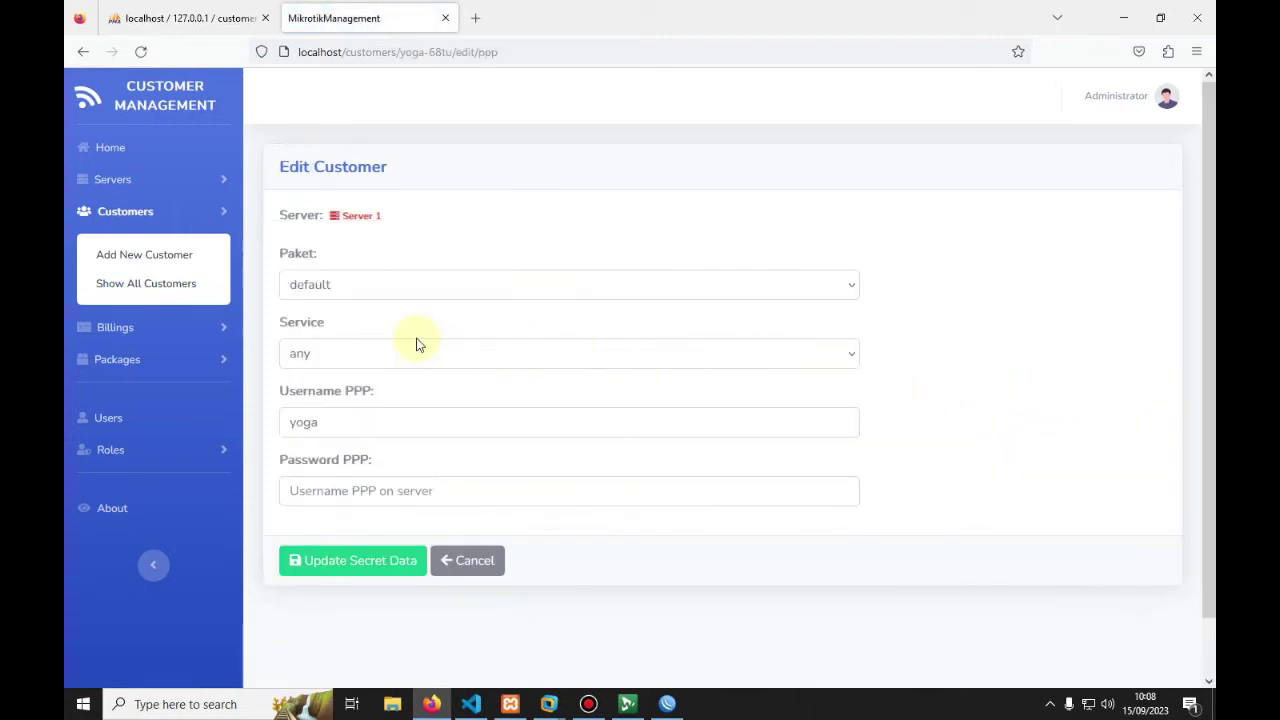
{"action": "scroll", "coordinate": [418, 345], "scroll_direction": "down", "scroll_amount": 1}
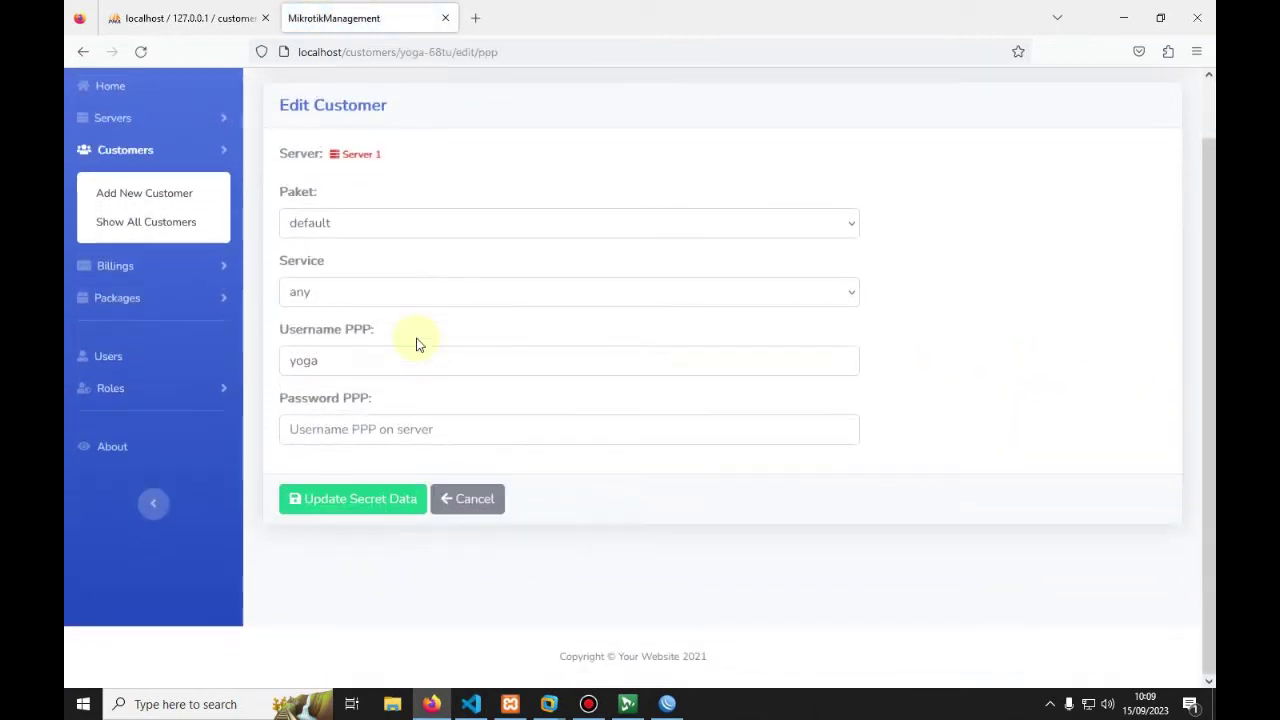
{"action": "left_click", "coordinate": [386, 227]}
{"action": "left_click", "coordinate": [386, 227]}
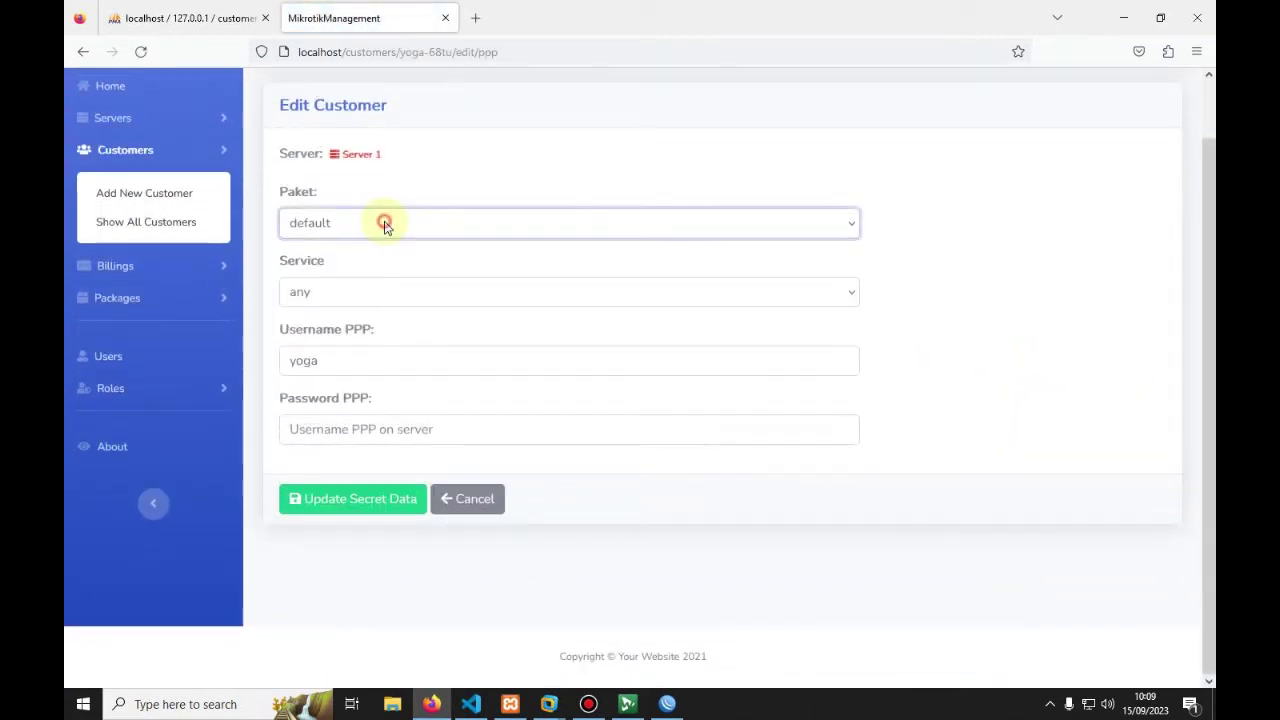
{"action": "left_click", "coordinate": [345, 297]}
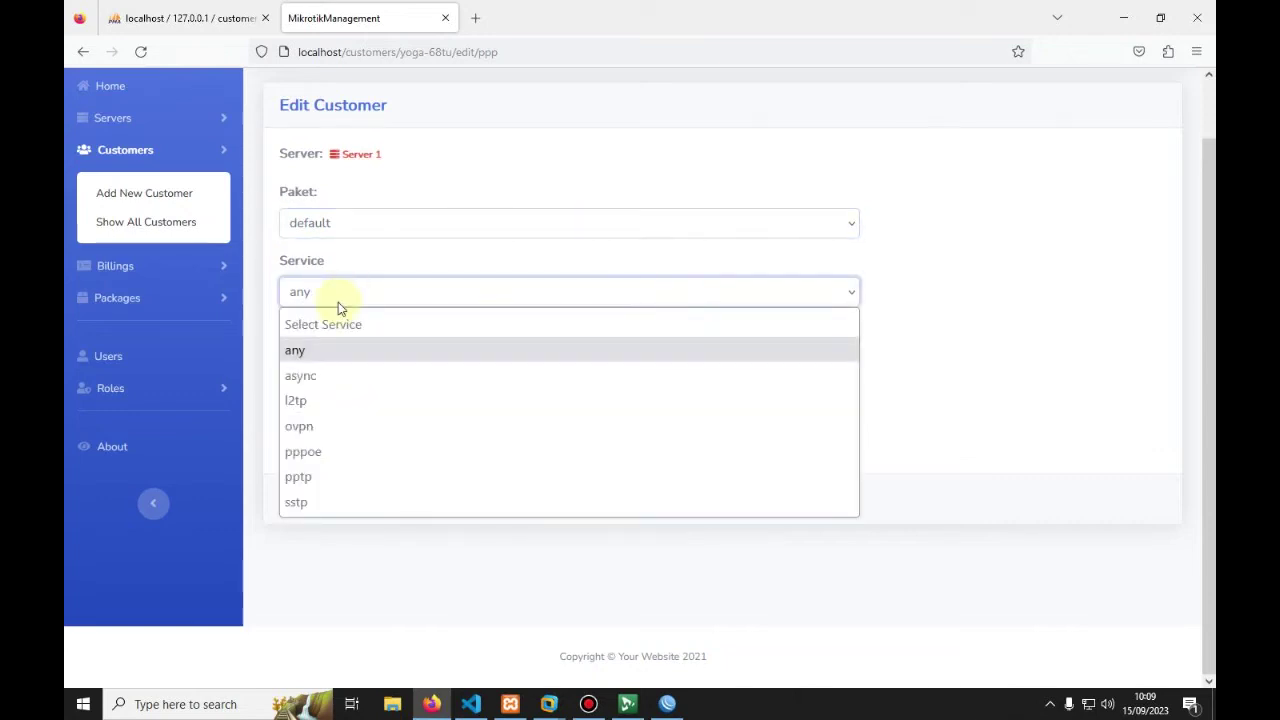
{"action": "left_click", "coordinate": [342, 292]}
{"action": "left_click", "coordinate": [360, 223]}
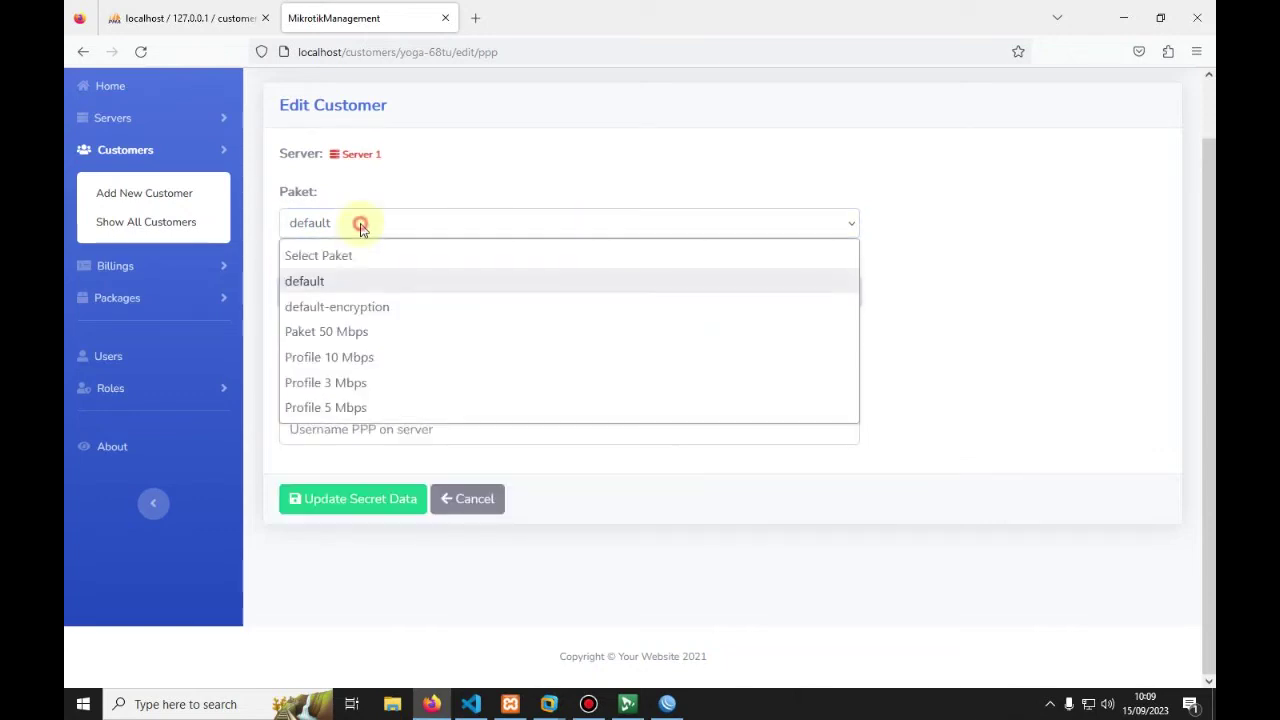
{"action": "left_click", "coordinate": [335, 382]}
{"action": "left_click", "coordinate": [389, 290]}
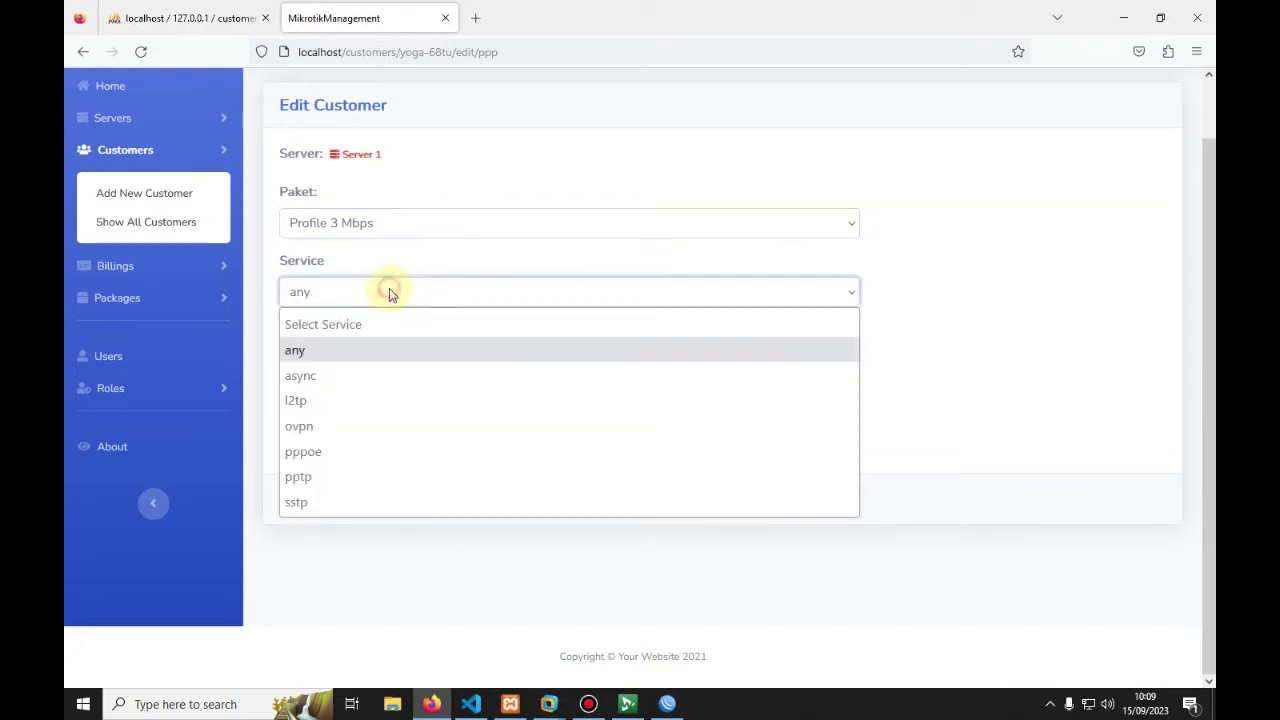
{"action": "left_click", "coordinate": [318, 452]}
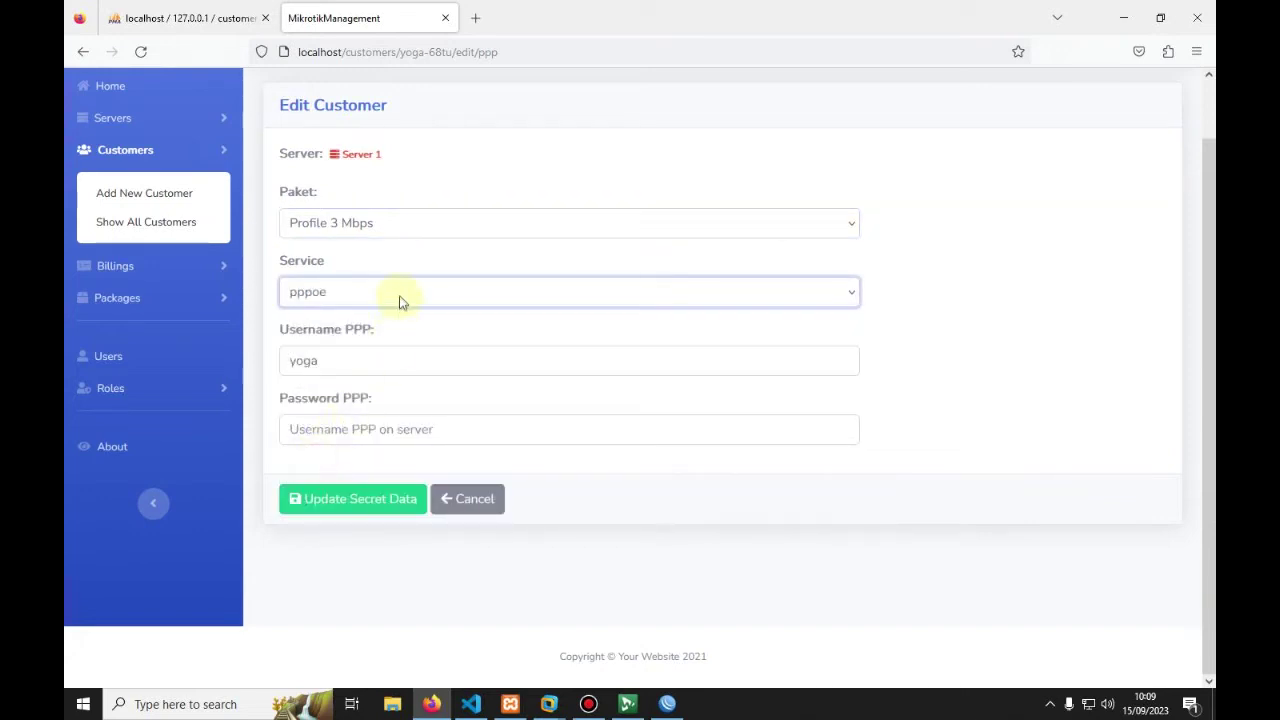
Step: Enter a PPP password for yoga and save the updated secret data
{"action": "left_click", "coordinate": [320, 430]}
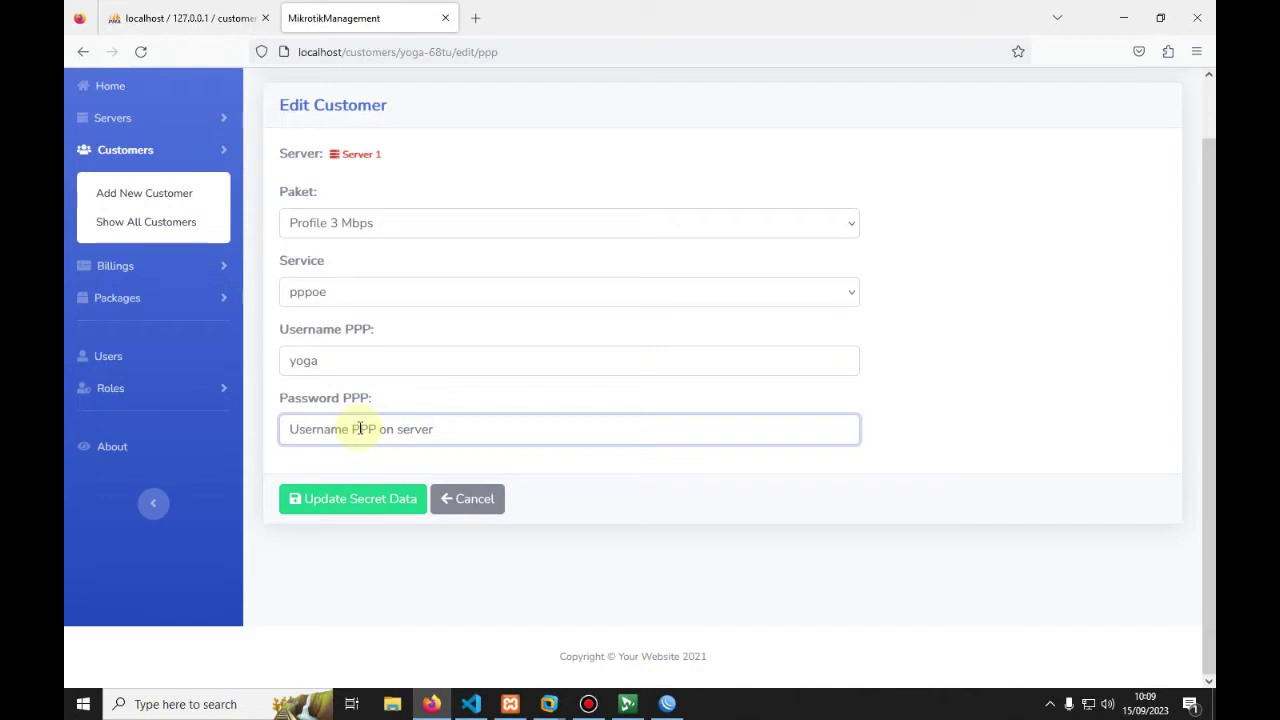
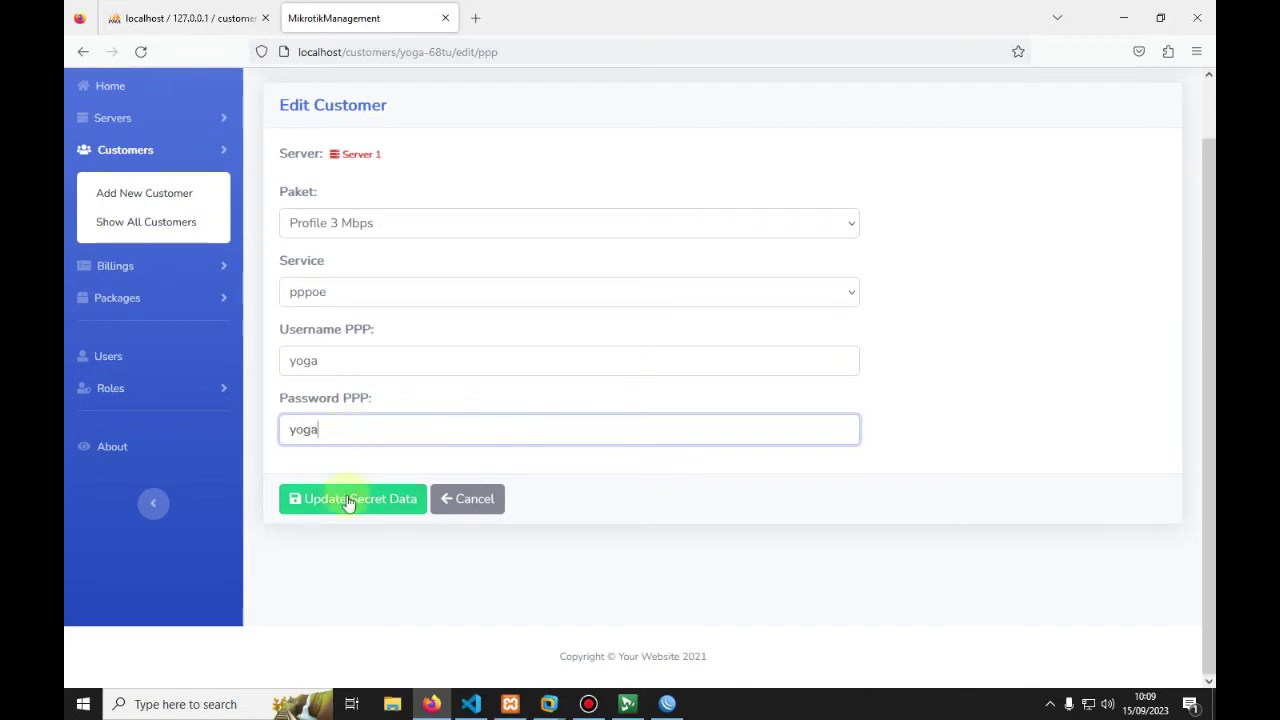
{"action": "left_click", "coordinate": [348, 502]}
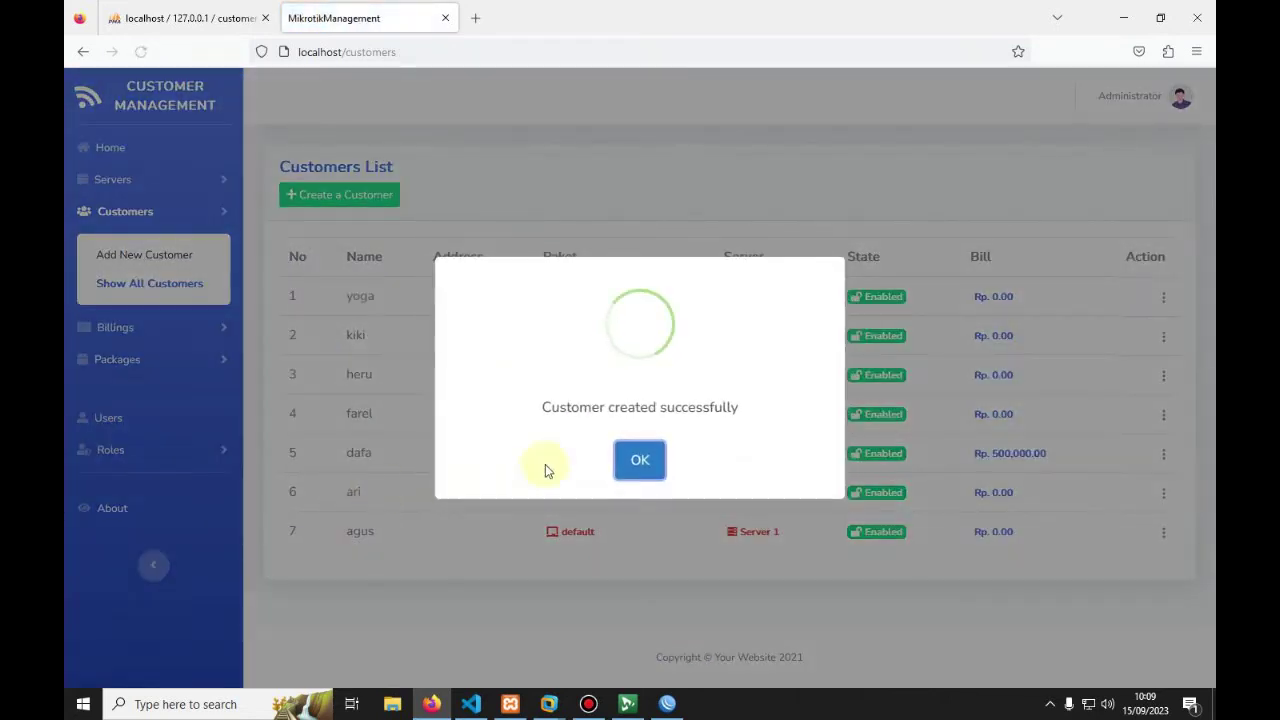
{"action": "left_click", "coordinate": [639, 462]}
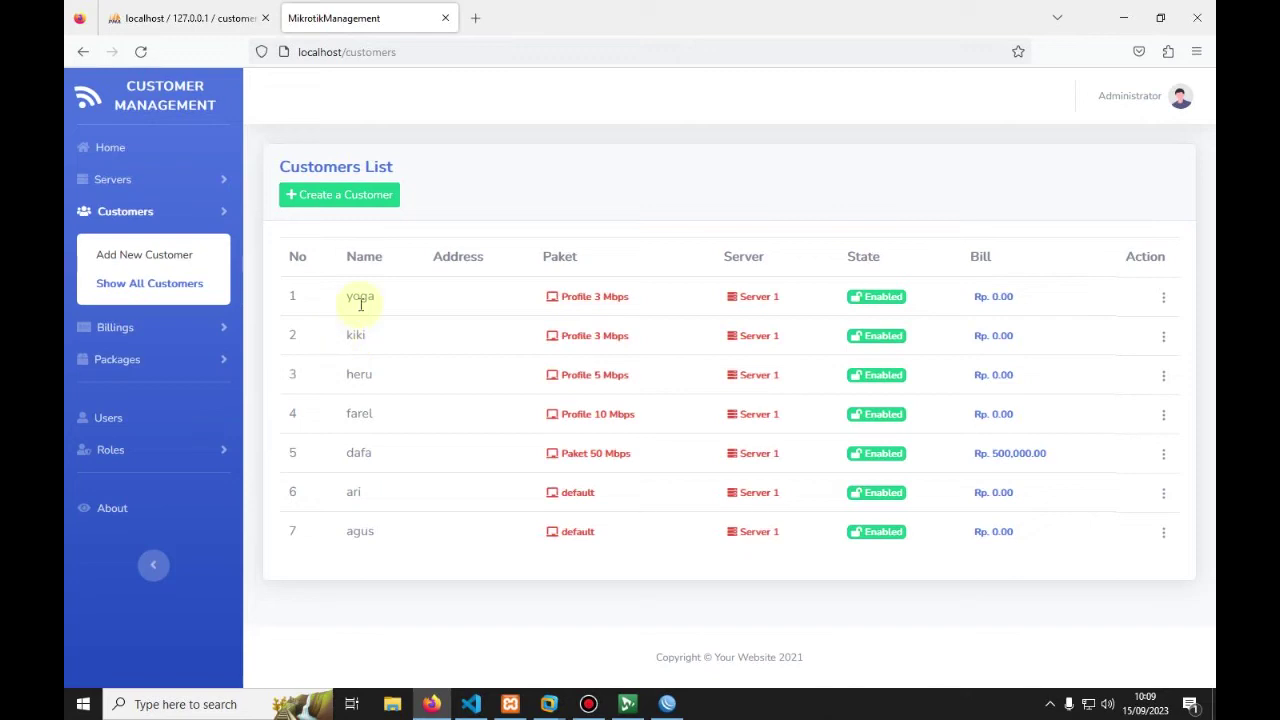
{"action": "left_click_drag", "start_coordinate": [551, 298], "coordinate": [646, 294]}
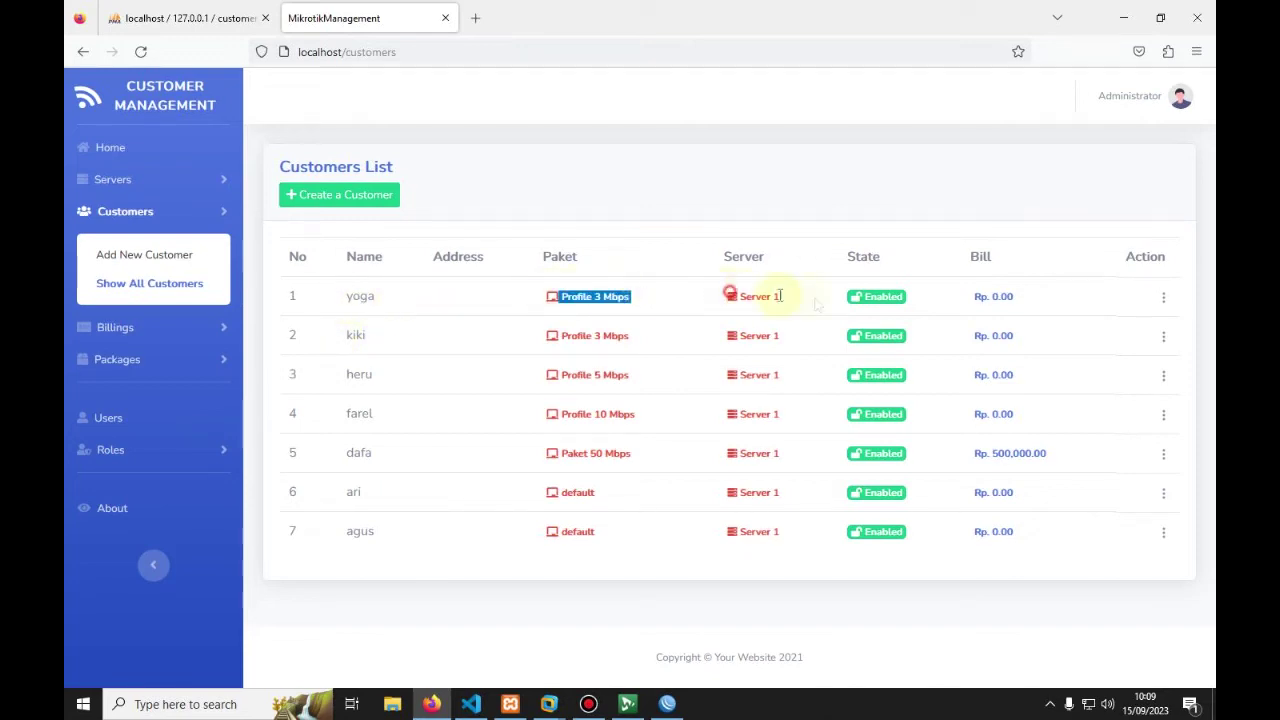
{"action": "left_click", "coordinate": [667, 704]}
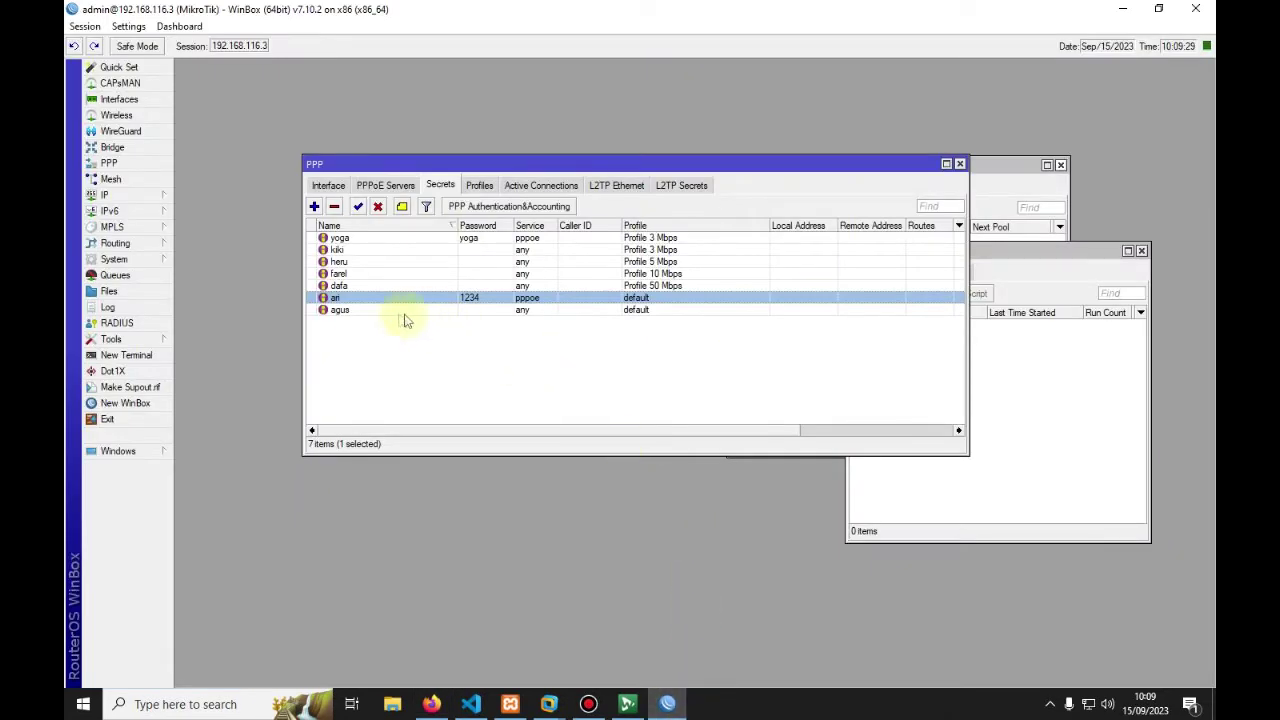
{"action": "left_click", "coordinate": [365, 239]}
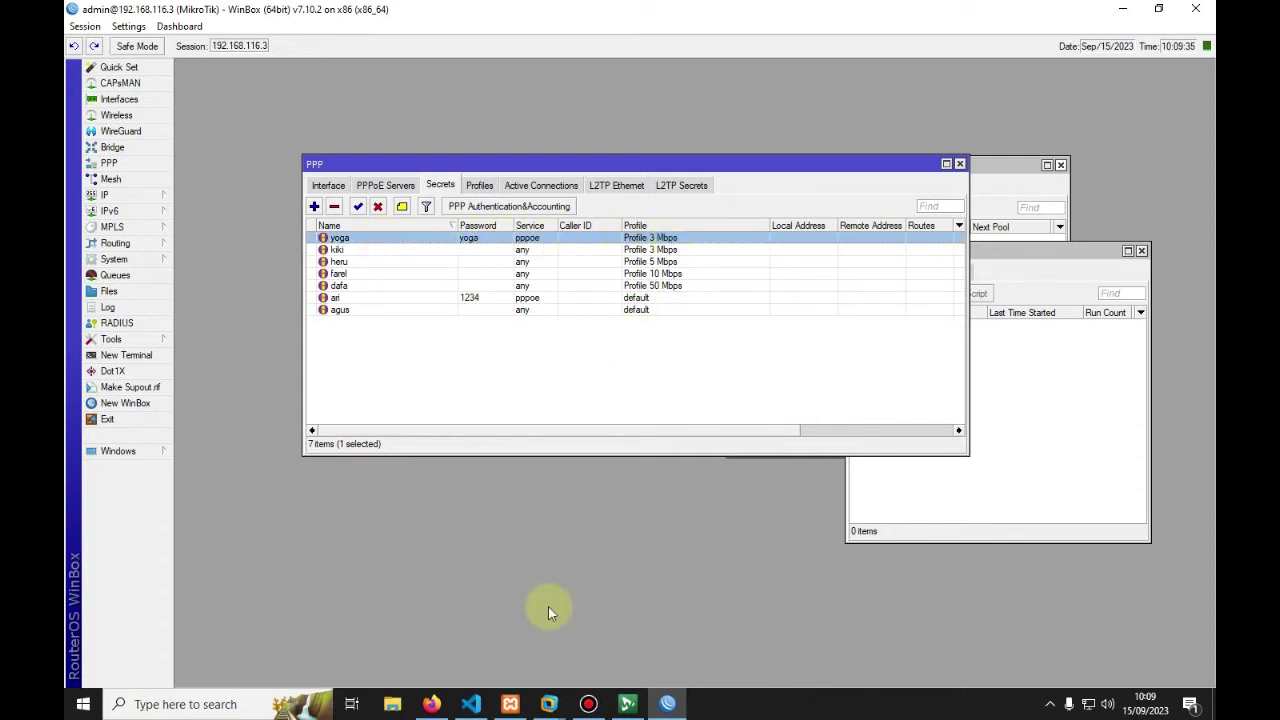
{"action": "left_click", "coordinate": [431, 704]}
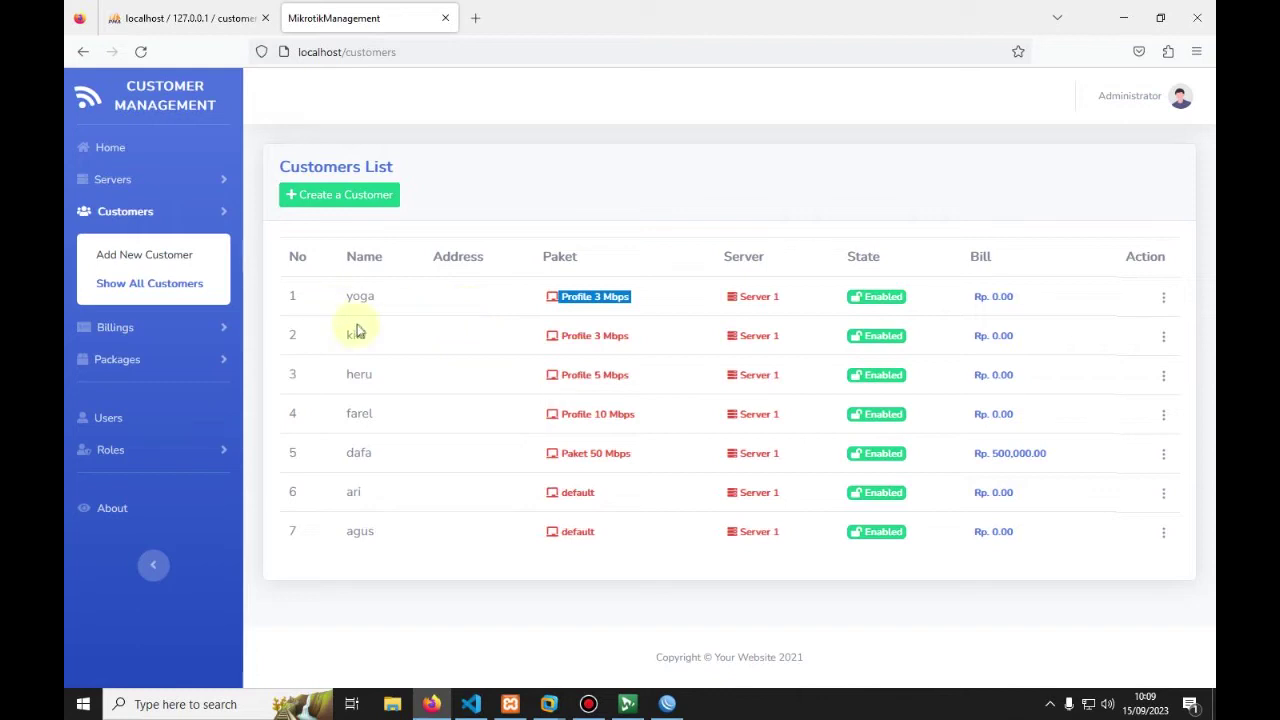
{"action": "left_click", "coordinate": [157, 336]}
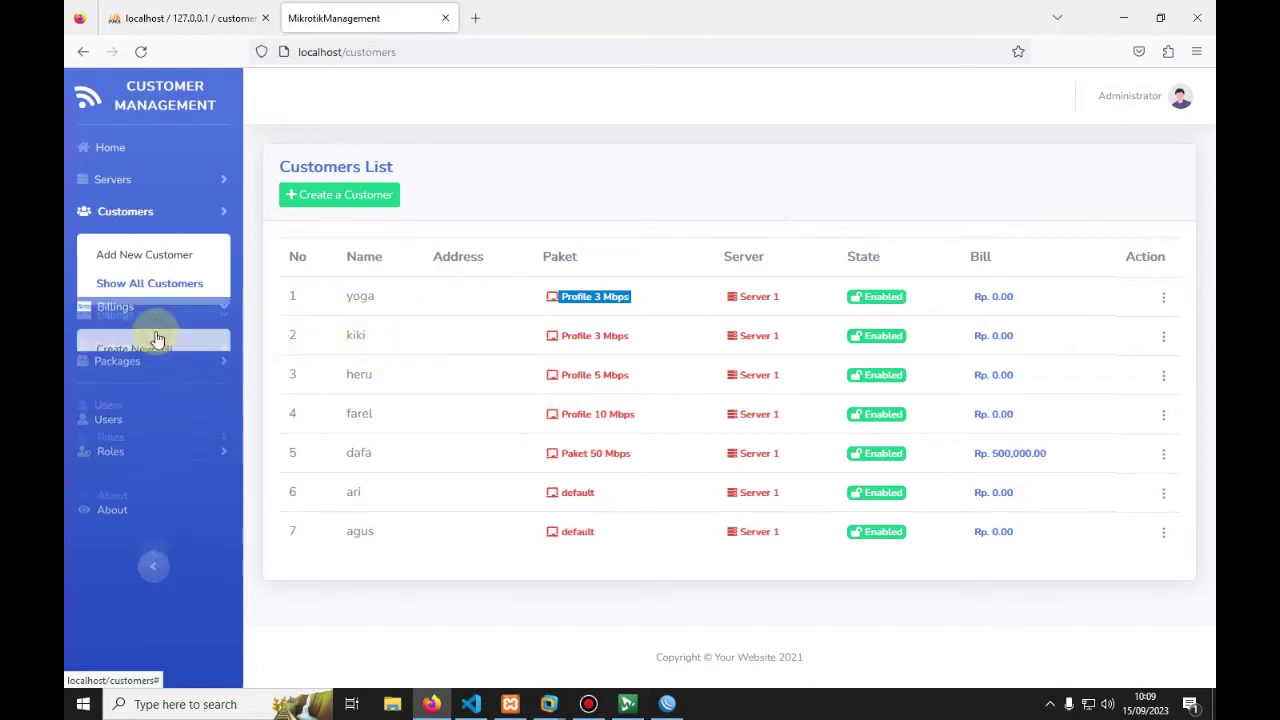
{"action": "left_click", "coordinate": [158, 211]}
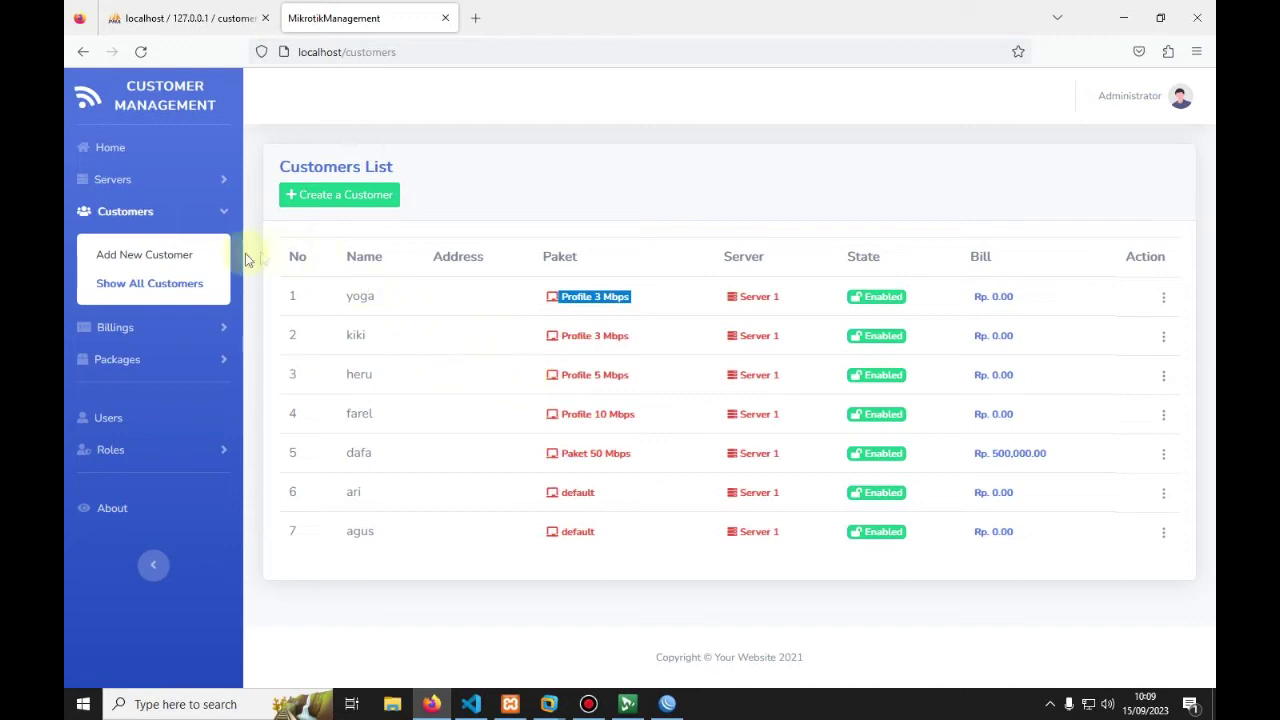
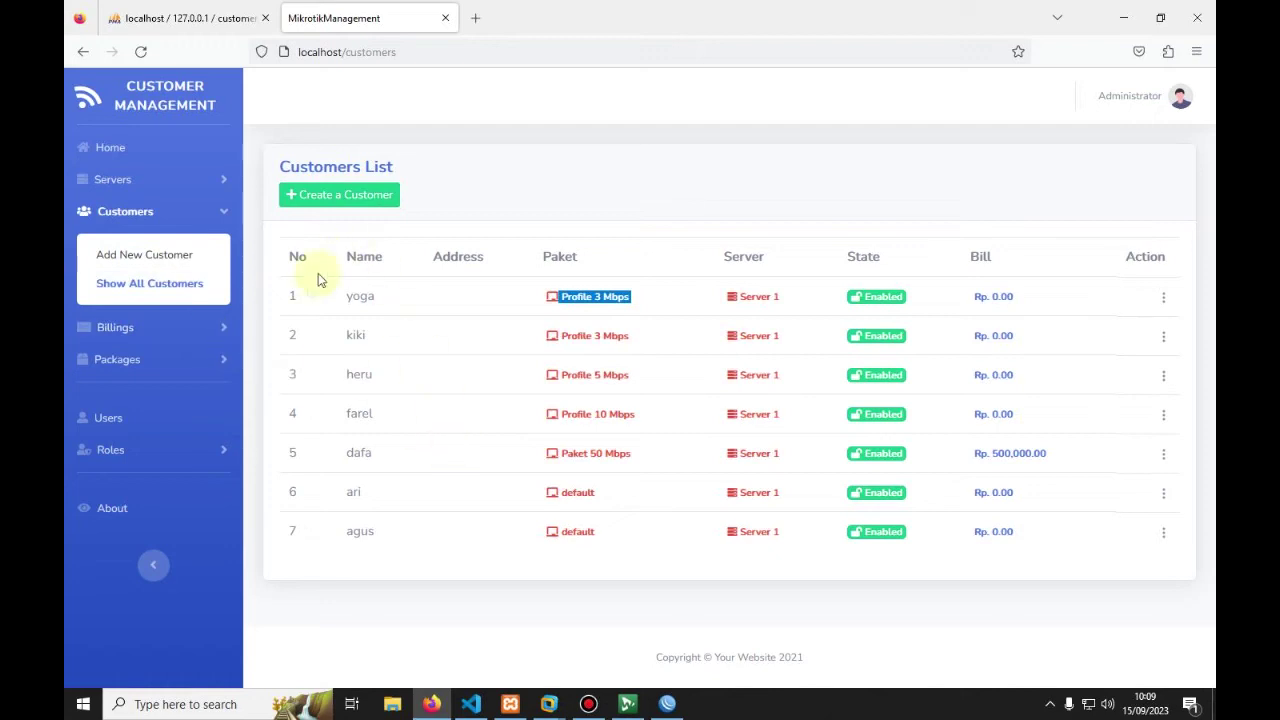
Step: From the Customers List, open the Create a Customer form
{"action": "left_click_drag", "start_coordinate": [962, 300], "coordinate": [1031, 298]}
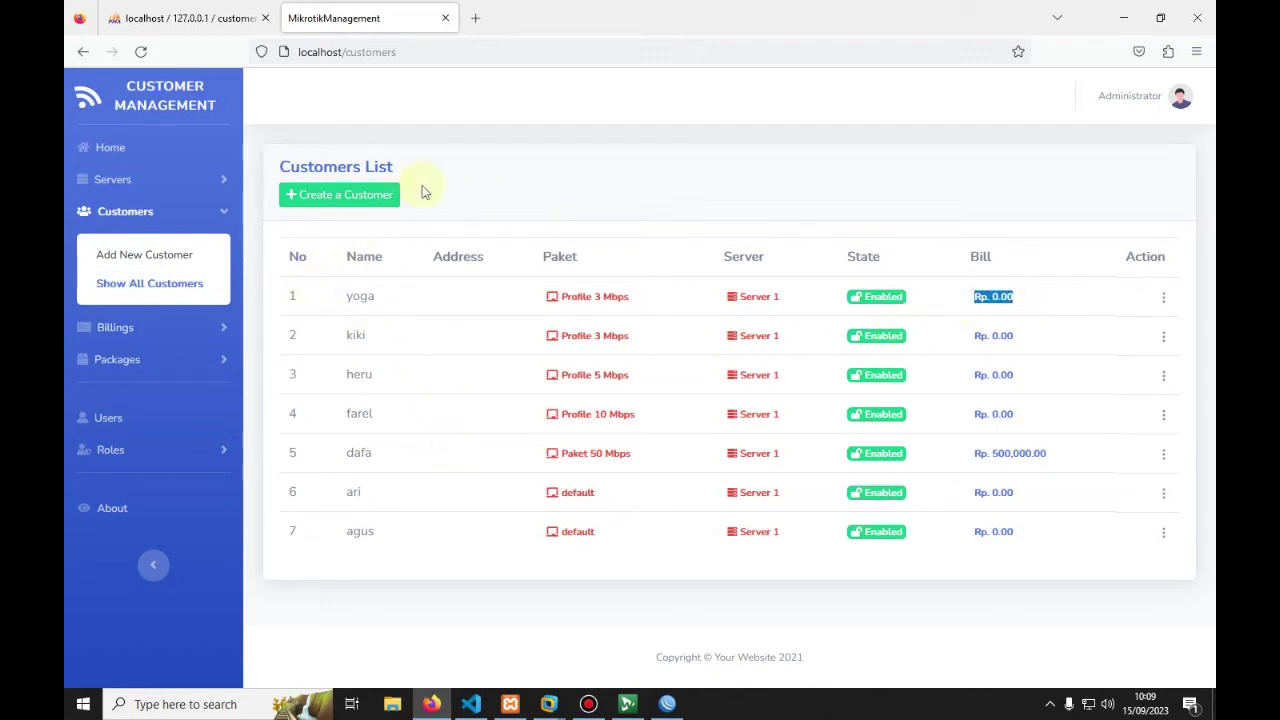
{"action": "left_click", "coordinate": [316, 196]}
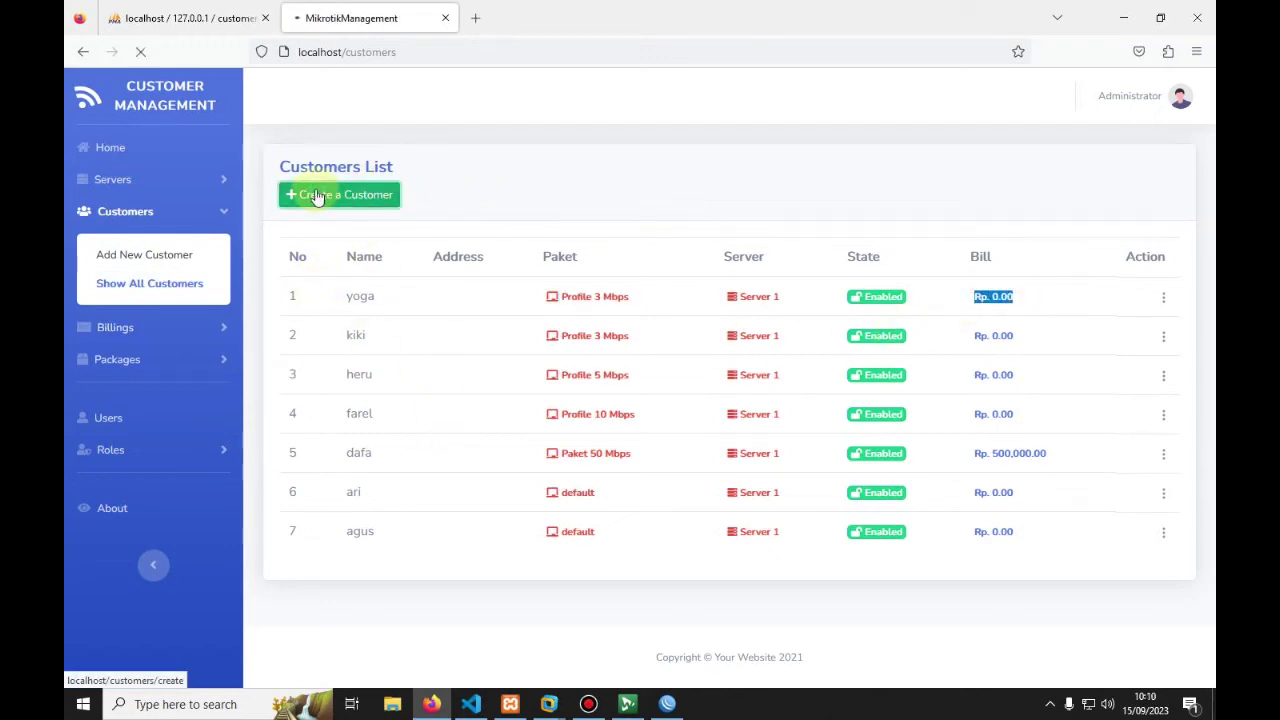
Step: Enter the new customer's name and e-mail and assign them to Server 1
{"action": "left_click", "coordinate": [312, 242]}
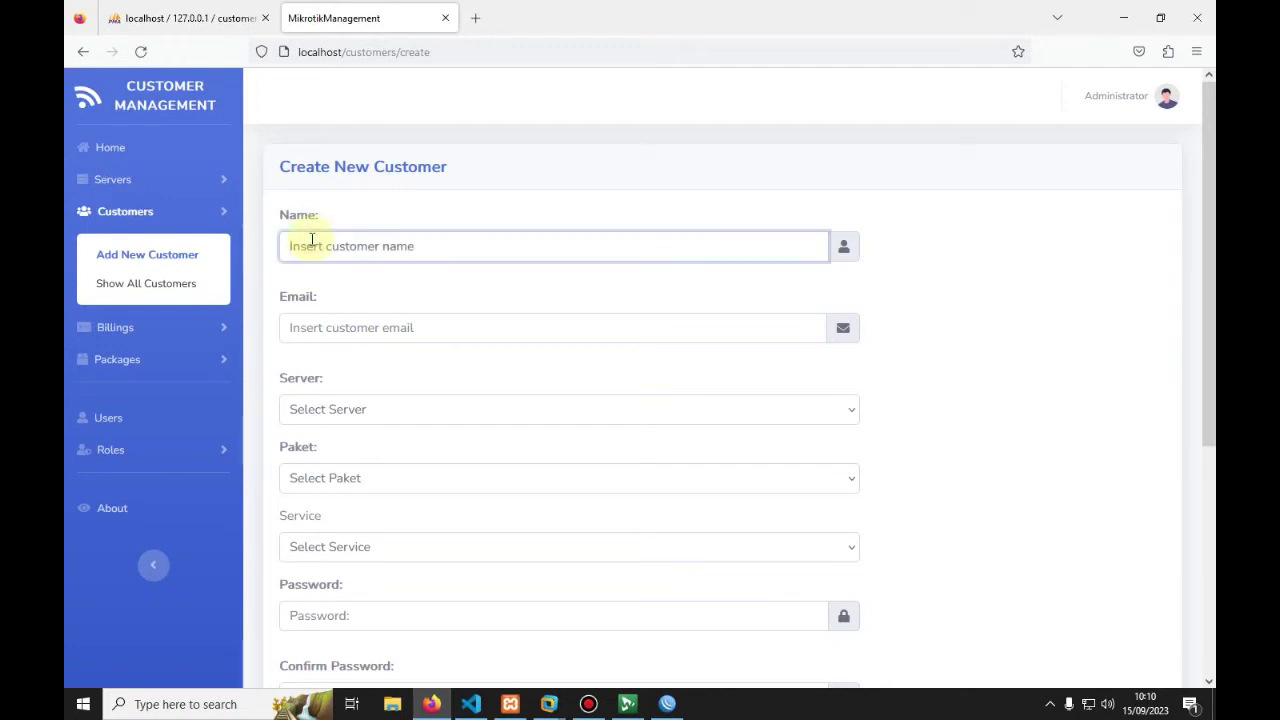
{"action": "type", "text": "Paijo"}
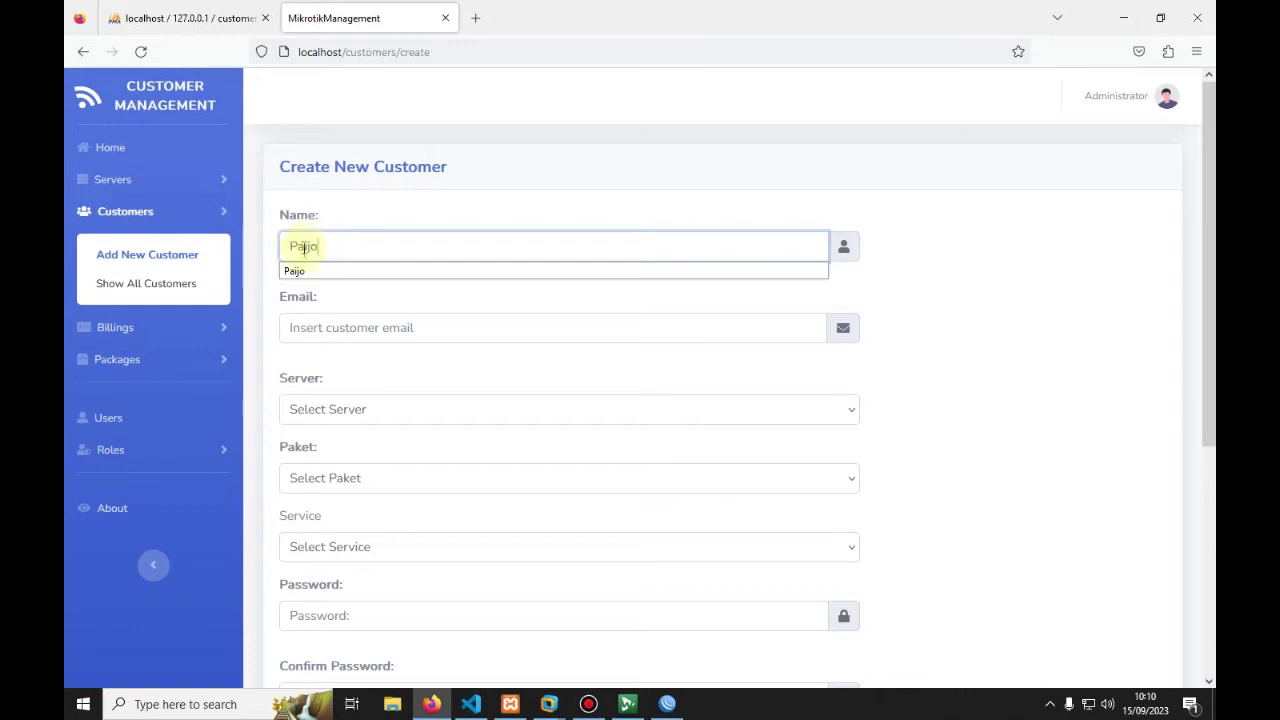
{"action": "left_click", "coordinate": [323, 339]}
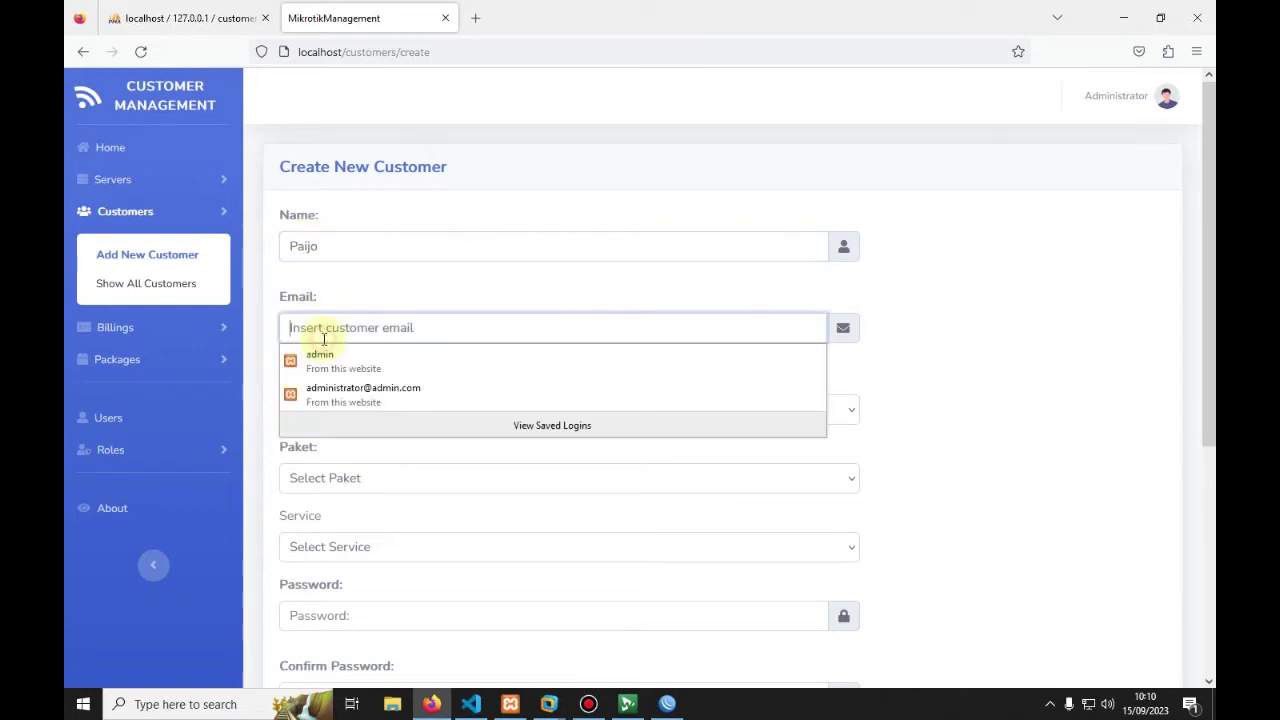
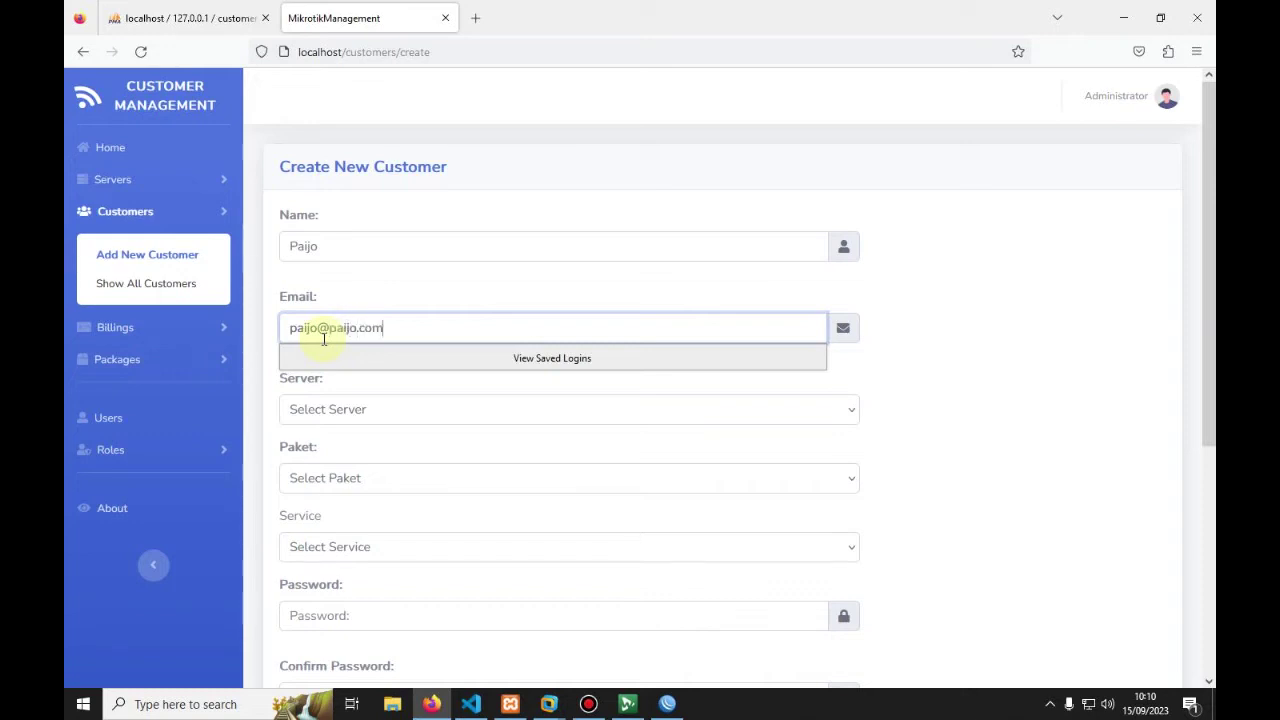
{"action": "left_click", "coordinate": [318, 409]}
{"action": "left_click", "coordinate": [316, 472]}
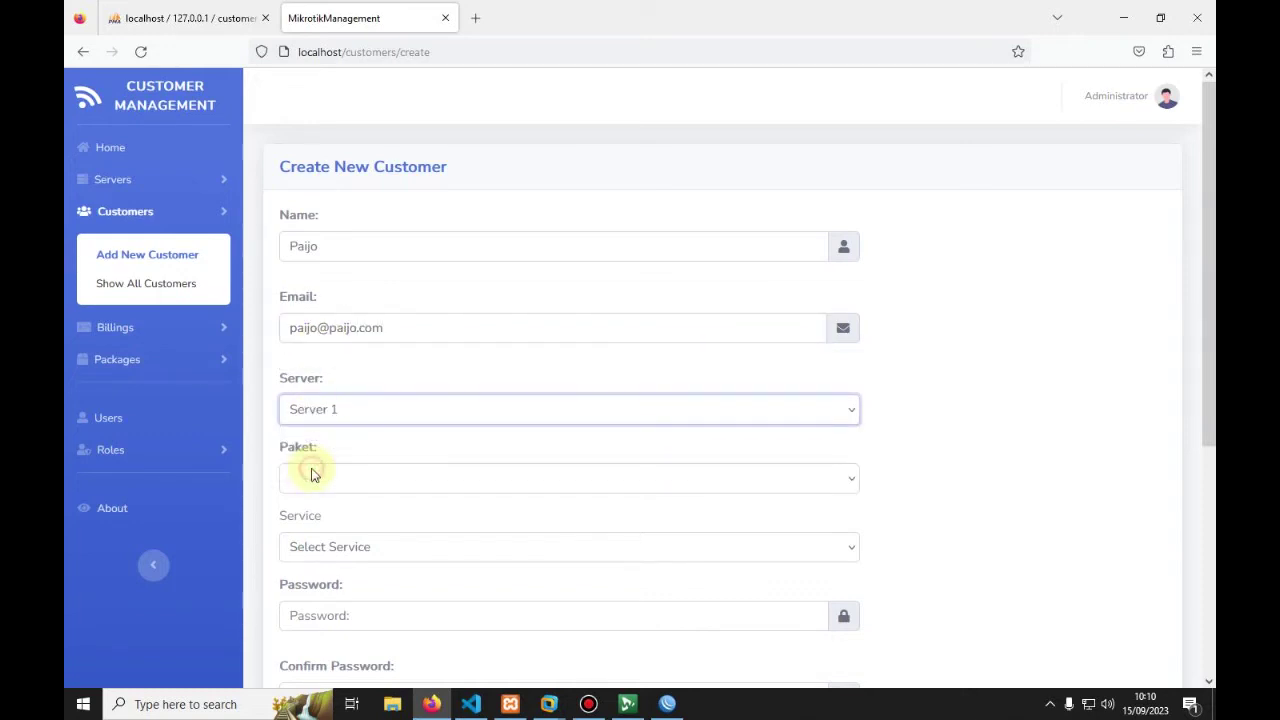
Step: Choose the Profile 10 Mbps package and the pppoe service
{"action": "scroll", "coordinate": [318, 464], "scroll_direction": "down", "scroll_amount": 3}
{"action": "left_click", "coordinate": [331, 314]}
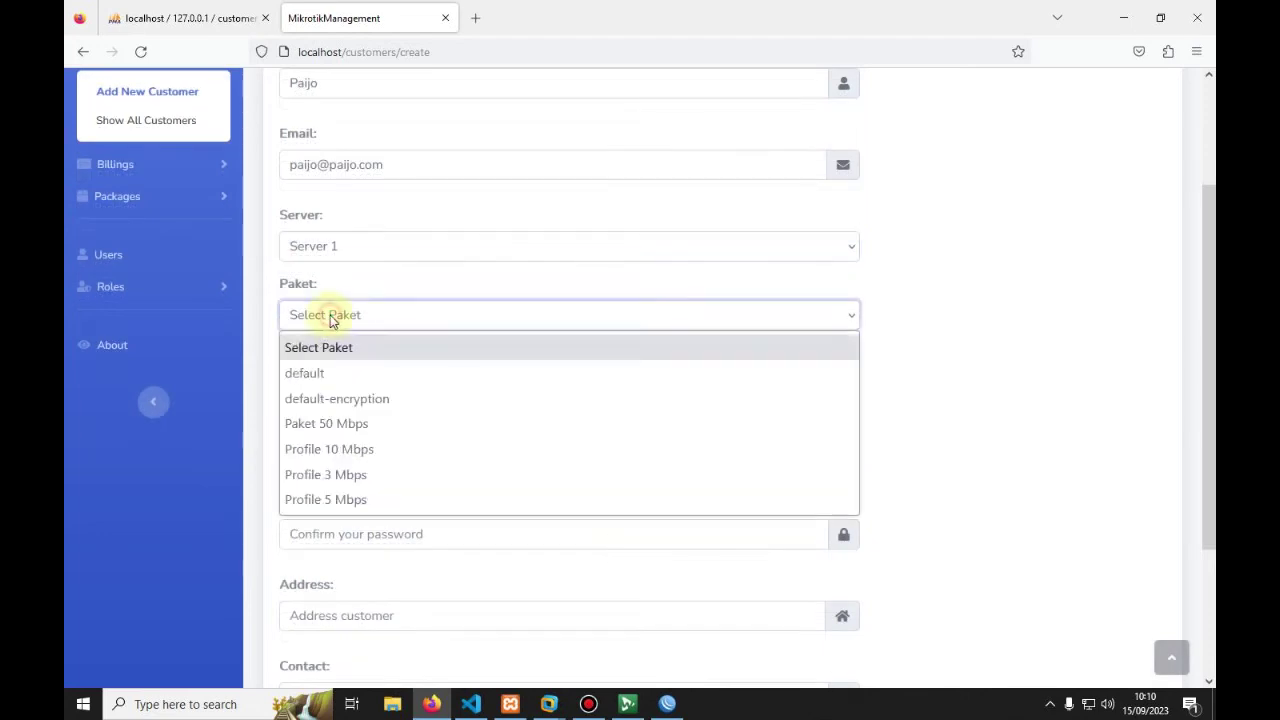
{"action": "left_click", "coordinate": [318, 452]}
{"action": "scroll", "coordinate": [320, 449], "scroll_direction": "down", "scroll_amount": 1}
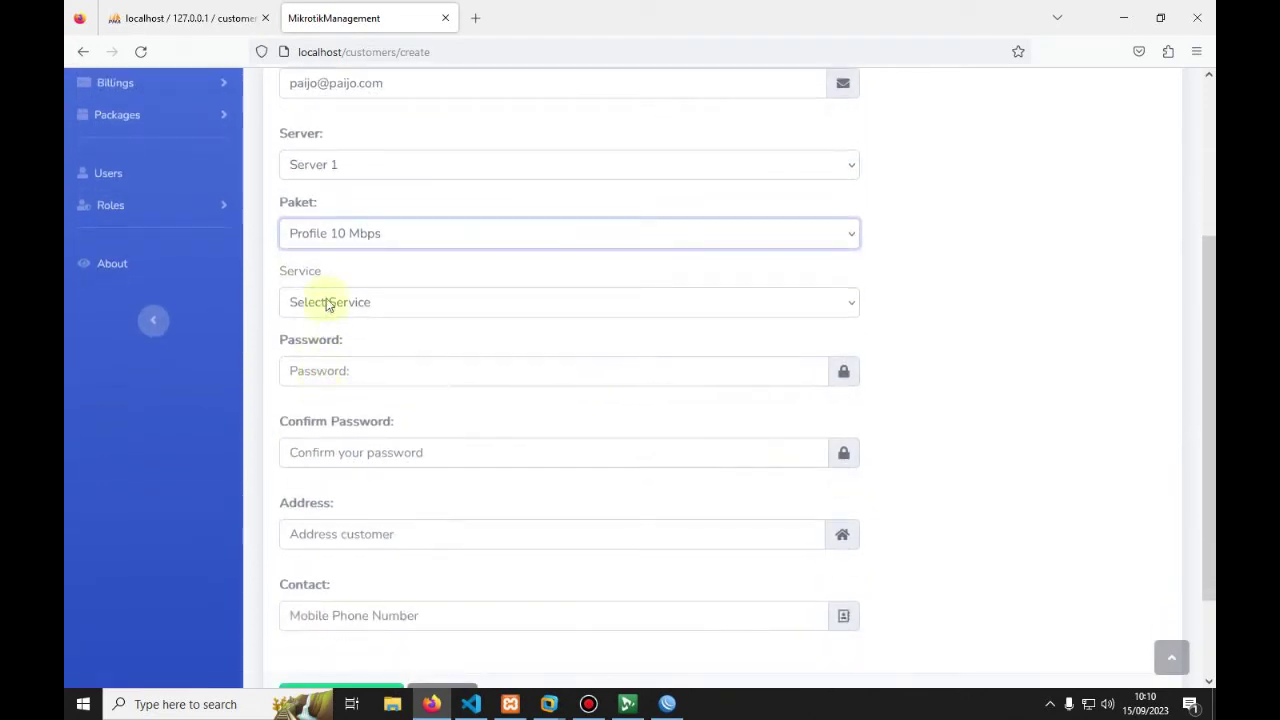
{"action": "left_click", "coordinate": [326, 301]}
{"action": "left_click", "coordinate": [303, 462]}
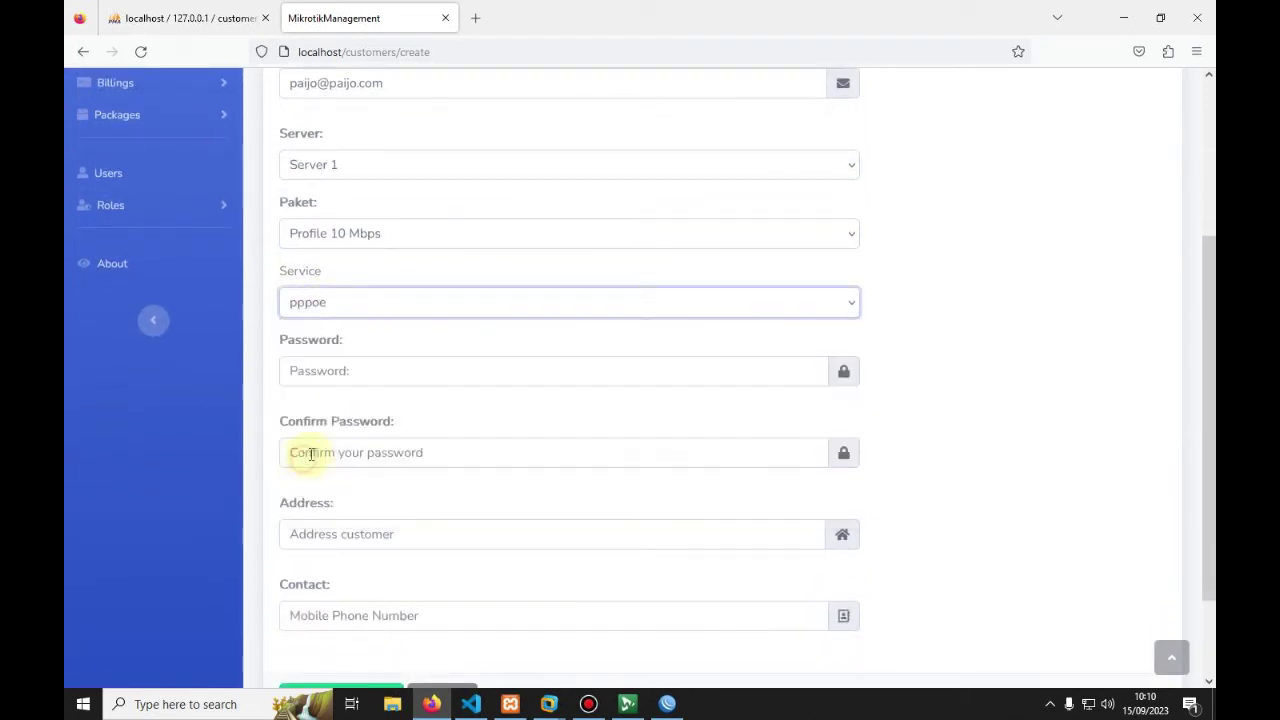
{"action": "scroll", "coordinate": [300, 451], "scroll_direction": "down", "scroll_amount": 1}
Step: Enter the customer's password and confirm it
{"action": "left_click", "coordinate": [333, 289]}
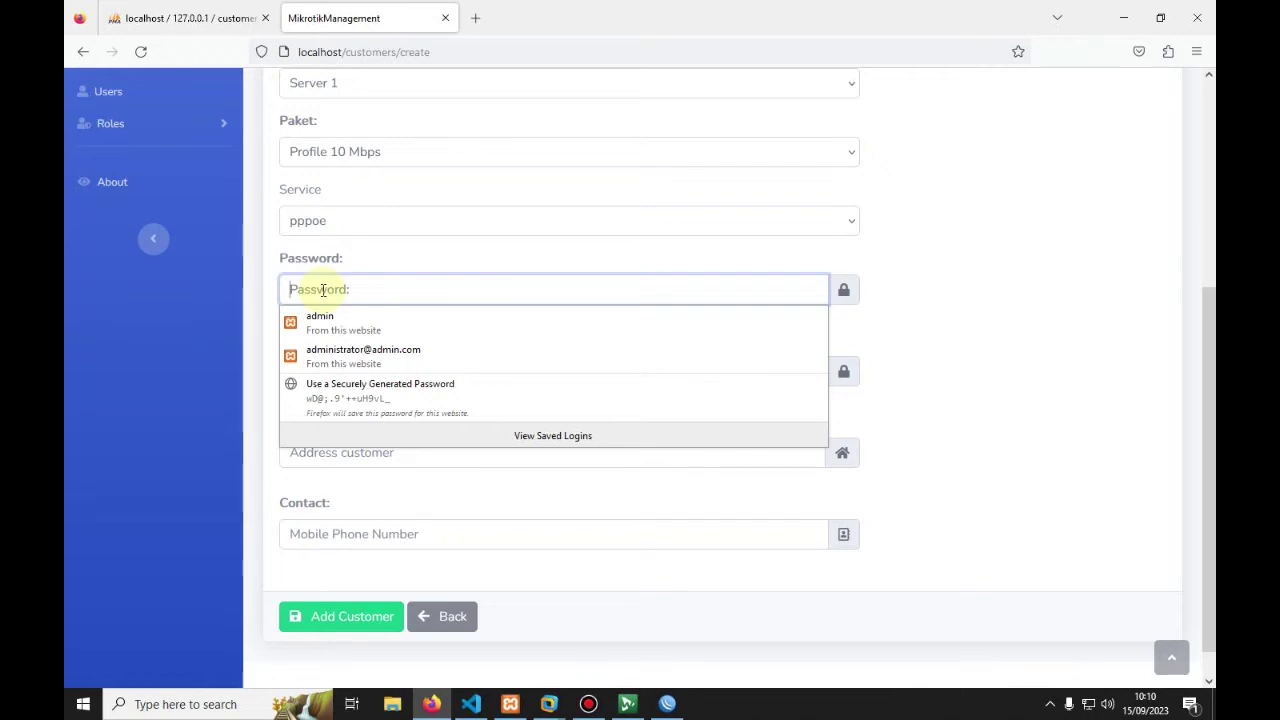
{"action": "type", "text": "123"}
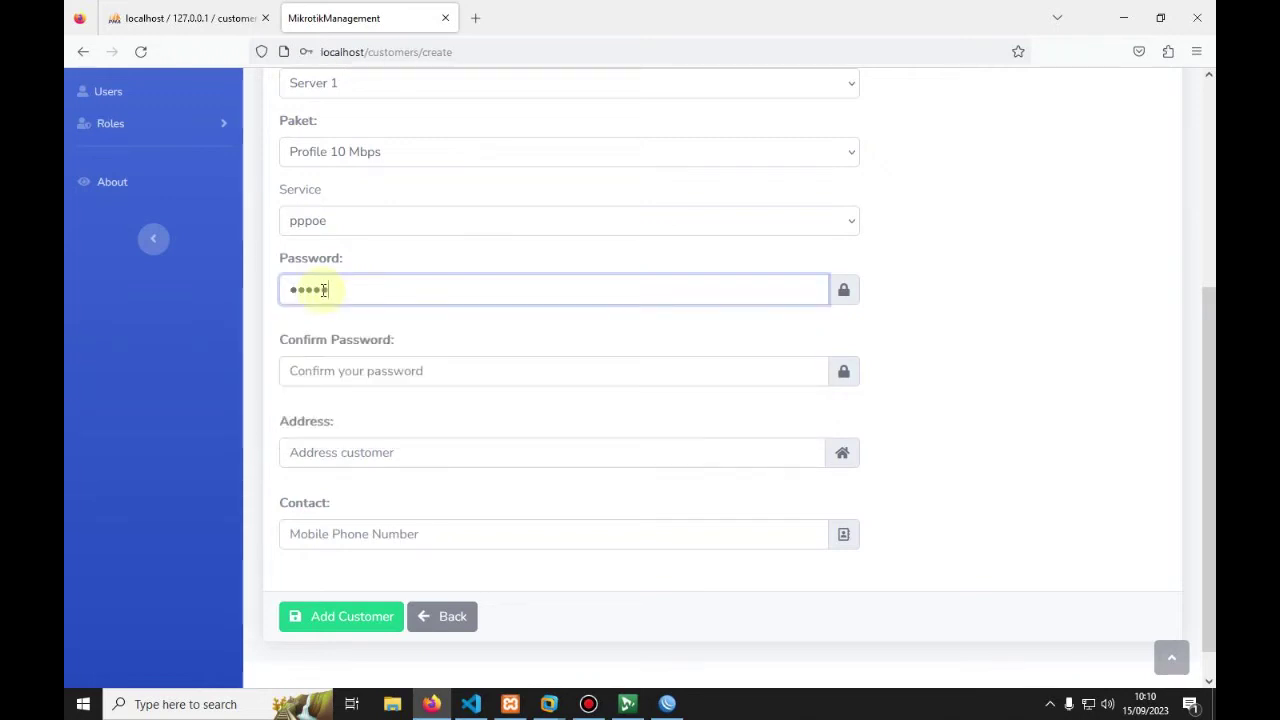
{"action": "key", "text": "BackSpace"}
{"action": "key", "text": "BackSpace"}
{"action": "type", "text": "12"}
{"action": "left_click", "coordinate": [316, 379]}
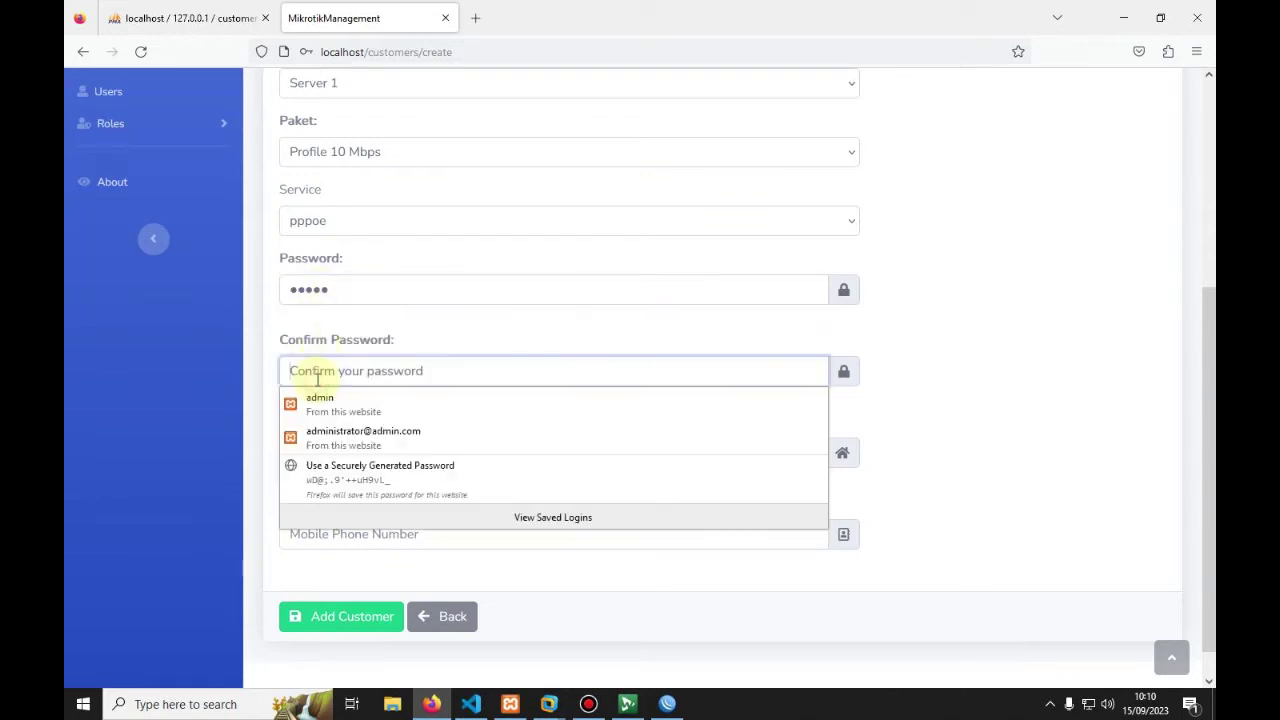
{"action": "type", "text": "1"}
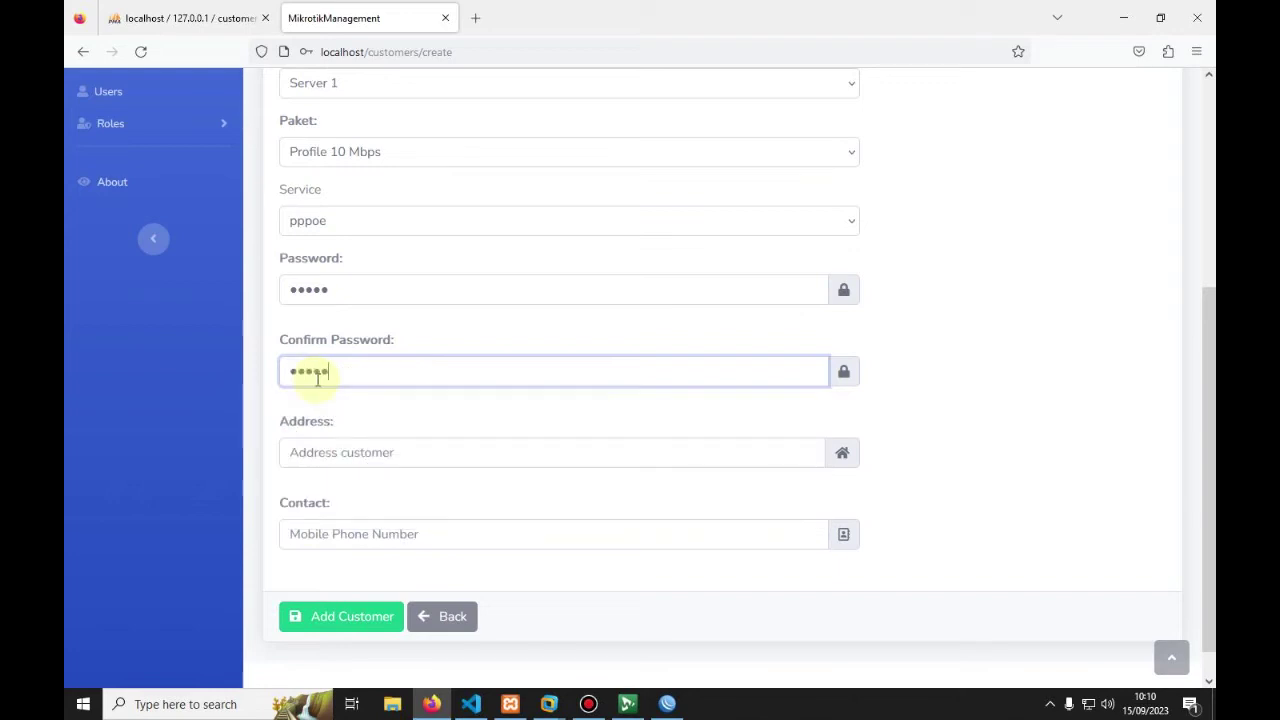
Step: Fill the address and contact number from saved entries and submit the customer
{"action": "scroll", "coordinate": [317, 379], "scroll_direction": "down", "scroll_amount": 1}
{"action": "left_click", "coordinate": [318, 404]}
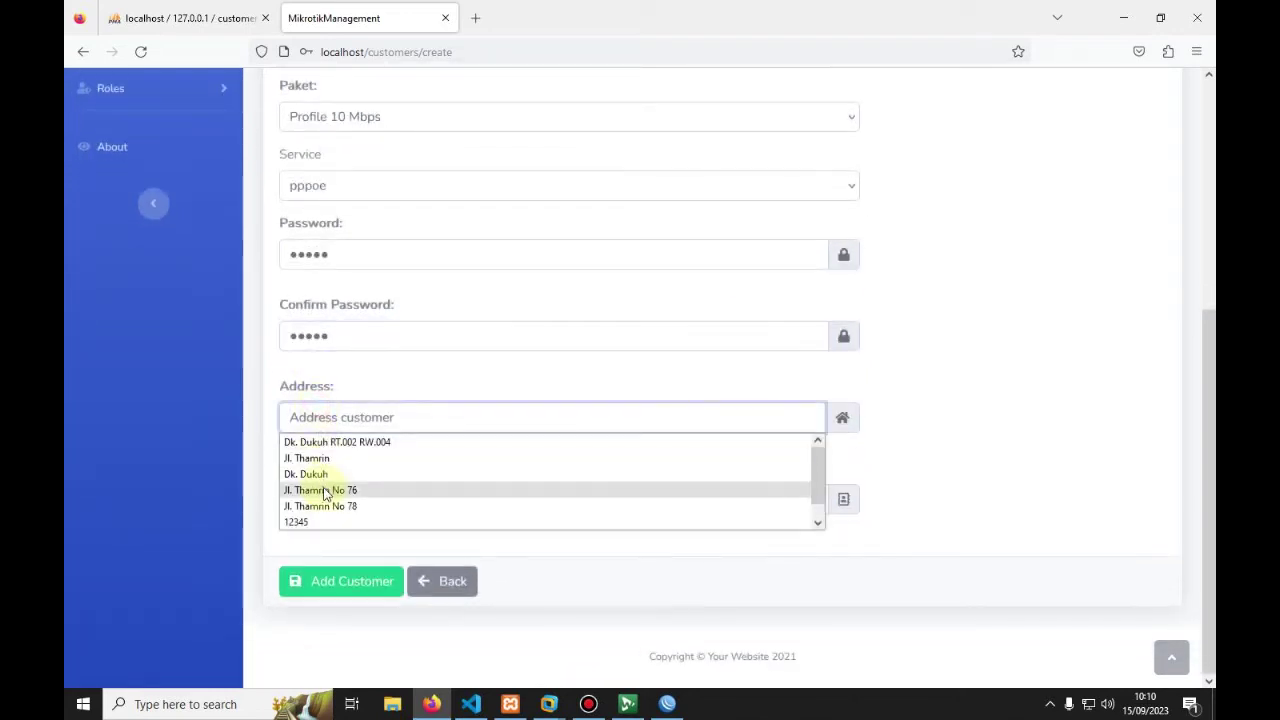
{"action": "left_click", "coordinate": [328, 490]}
{"action": "left_click", "coordinate": [334, 494]}
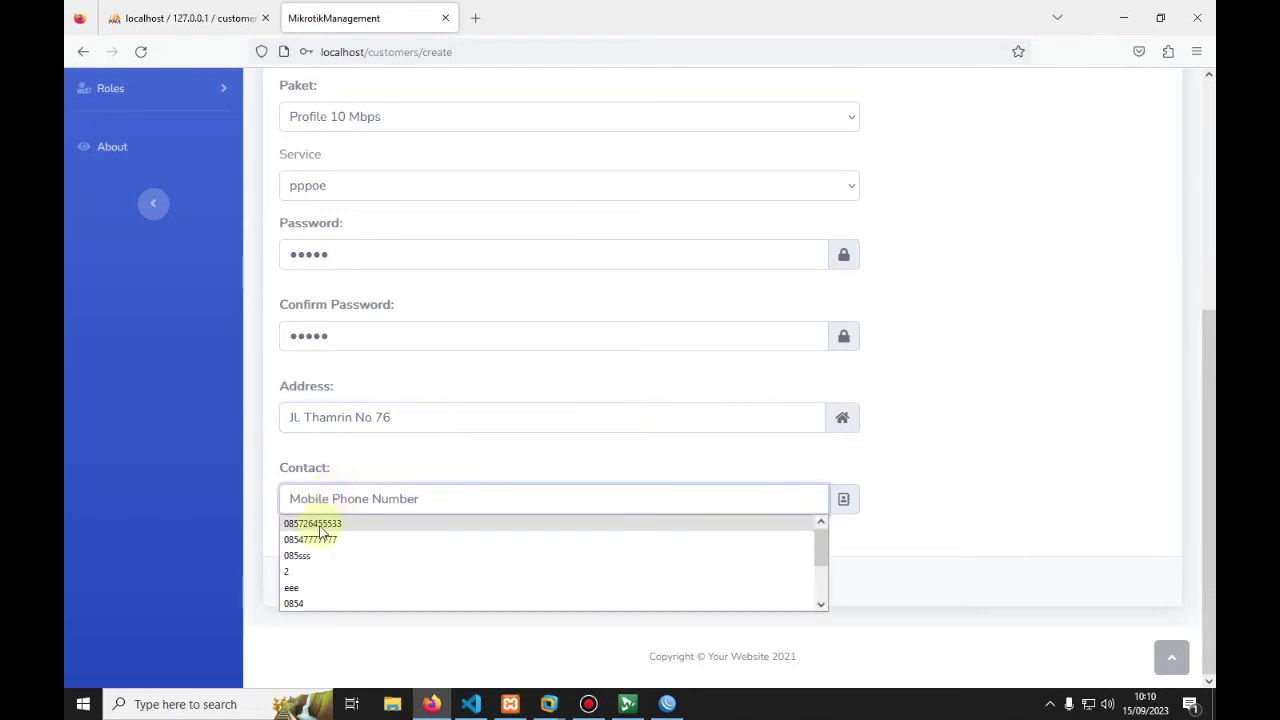
{"action": "left_click", "coordinate": [320, 537]}
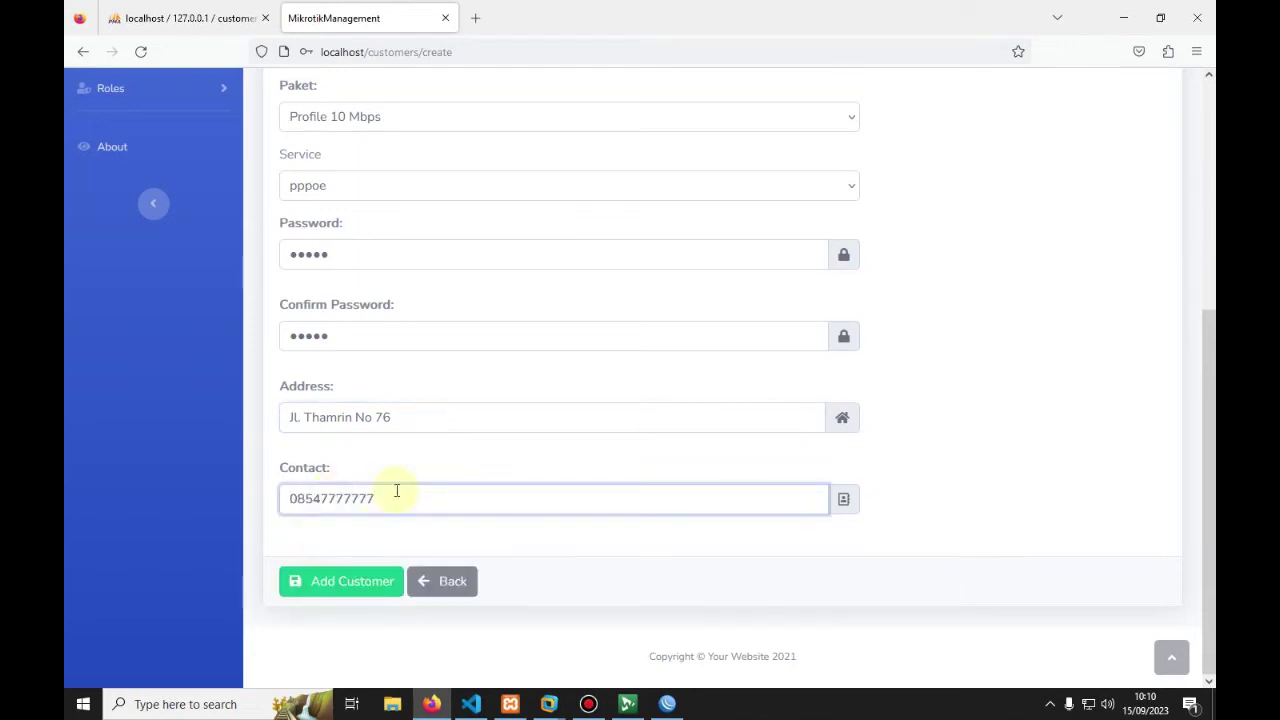
{"action": "left_click", "coordinate": [333, 582]}
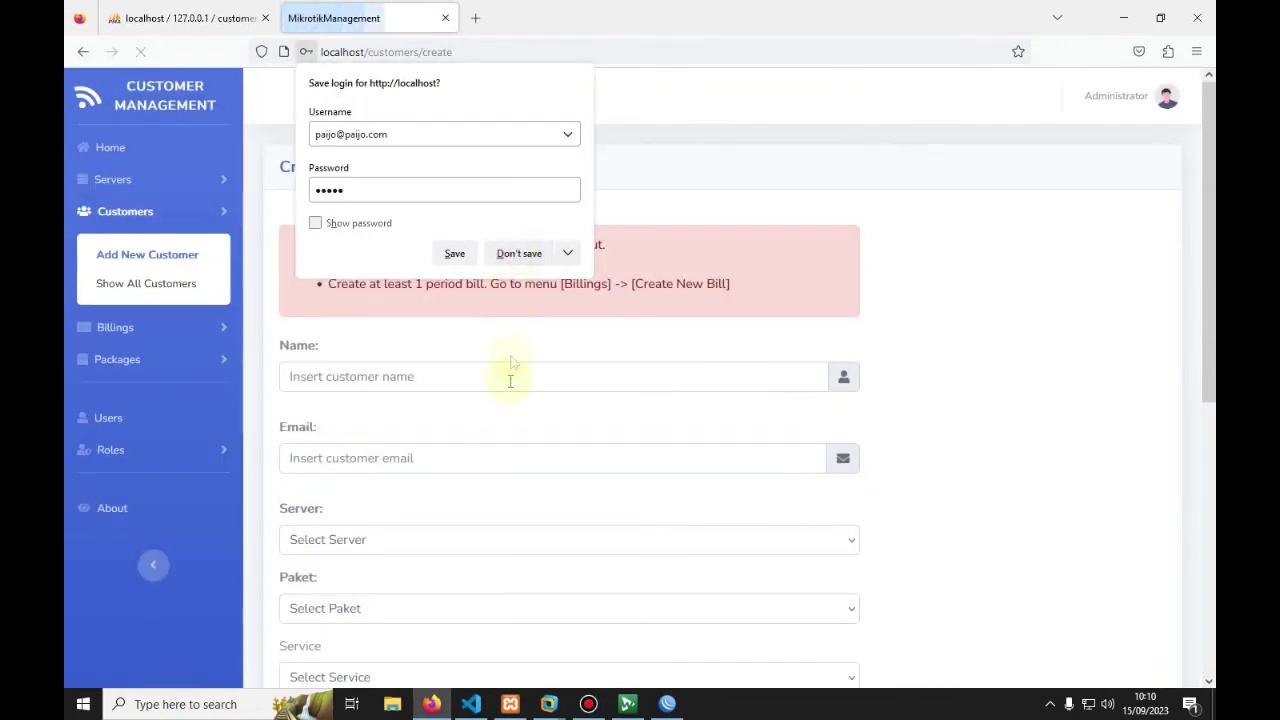
Step: Decline Firefox's save-login prompt and review the error requiring at least one billing period
{"action": "left_click", "coordinate": [520, 250]}
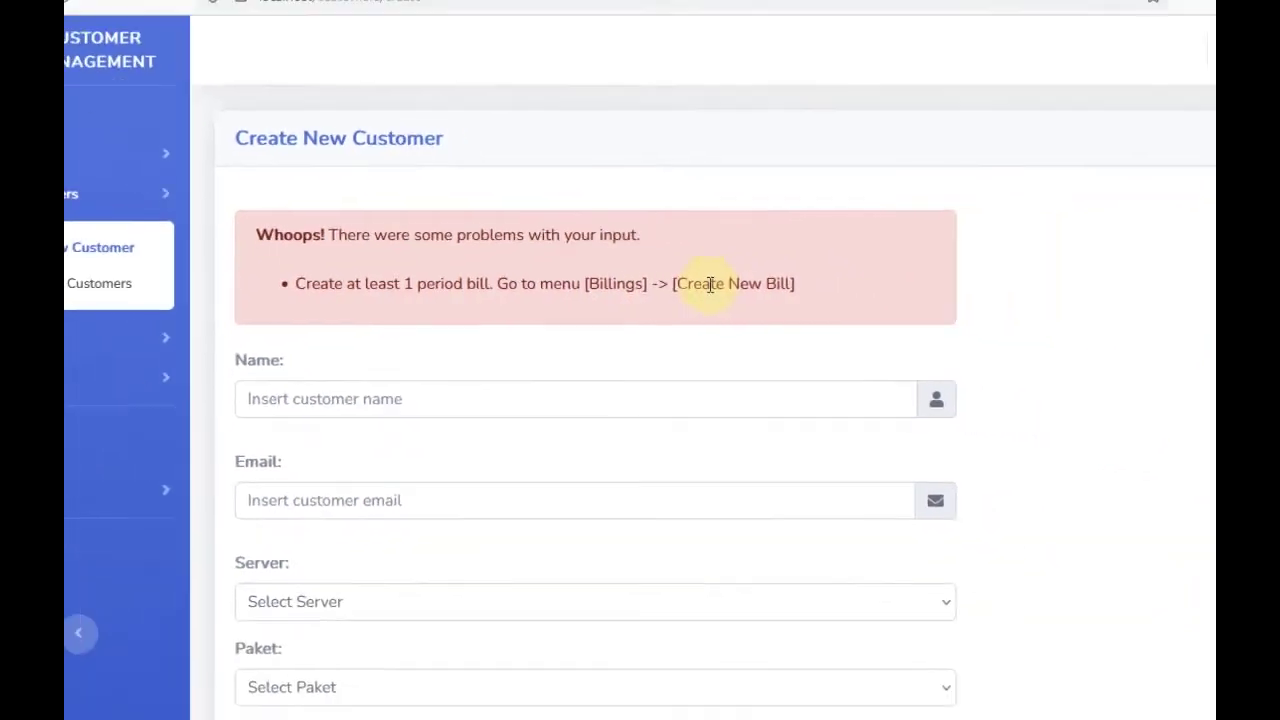
{"action": "scroll", "coordinate": [660, 290], "scroll_direction": "down", "scroll_amount": 5}
{"action": "scroll", "coordinate": [640, 315], "scroll_direction": "down", "scroll_amount": 1}
{"action": "scroll", "coordinate": [626, 321], "scroll_direction": "up", "scroll_amount": 5}
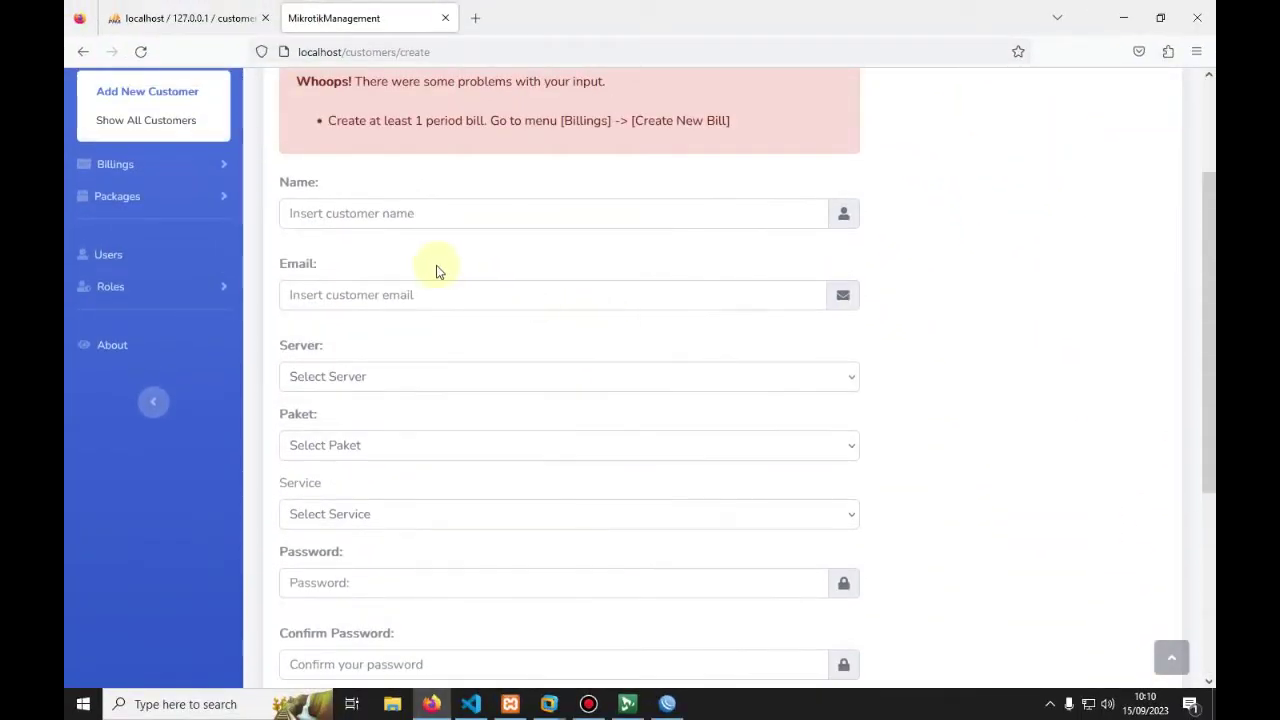
{"action": "scroll", "coordinate": [436, 272], "scroll_direction": "up", "scroll_amount": 3}
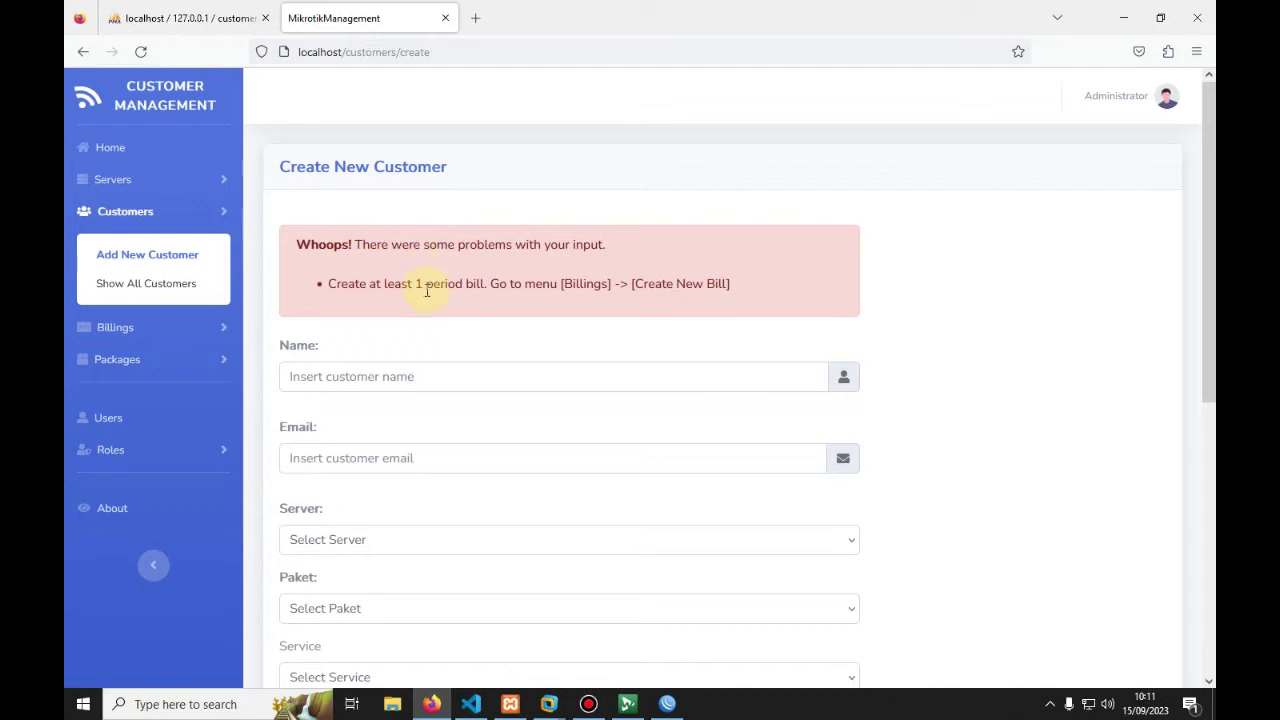
{"action": "scroll", "coordinate": [378, 266], "scroll_direction": "down", "scroll_amount": 3}
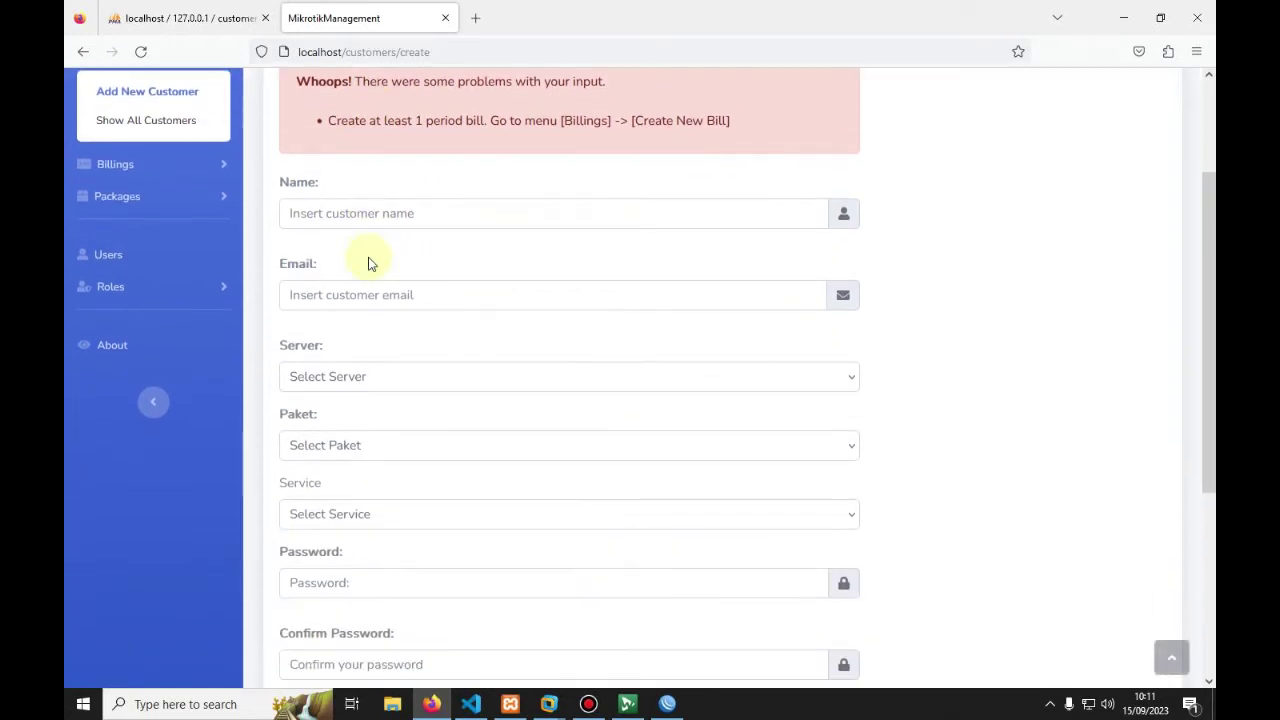
{"action": "scroll", "coordinate": [358, 264], "scroll_direction": "down", "scroll_amount": 2}
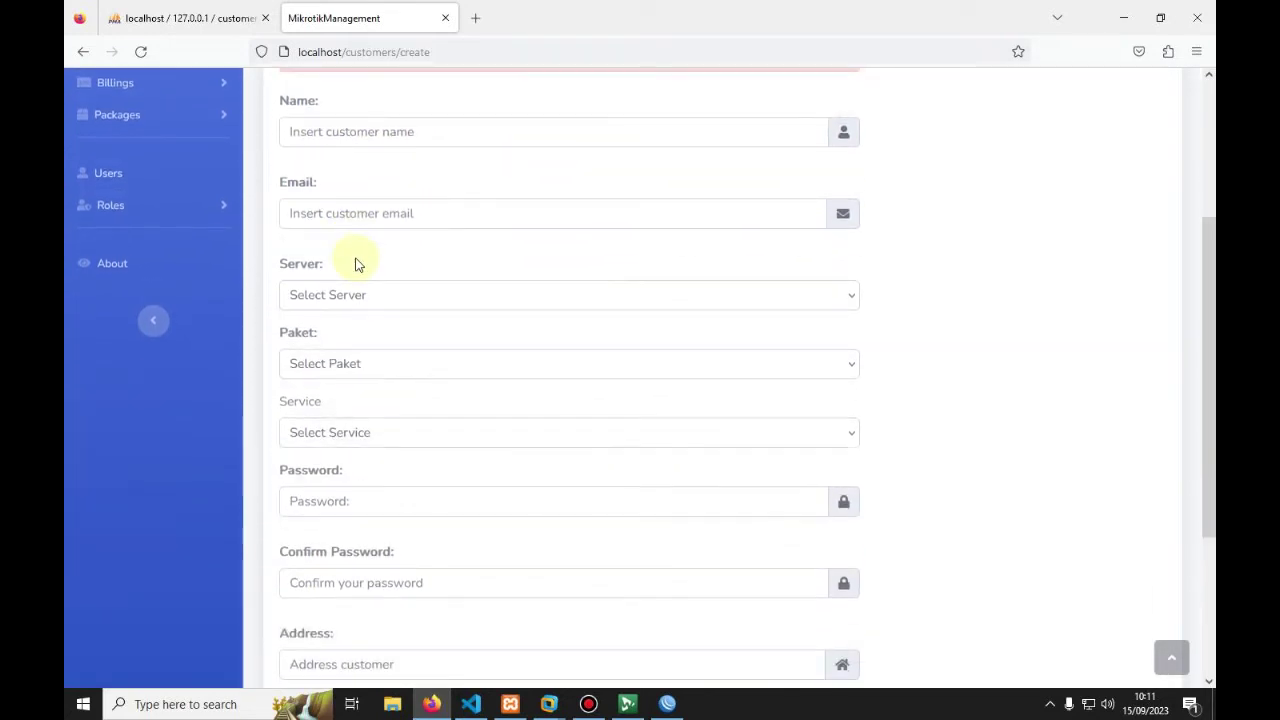
{"action": "scroll", "coordinate": [358, 266], "scroll_direction": "down", "scroll_amount": 5}
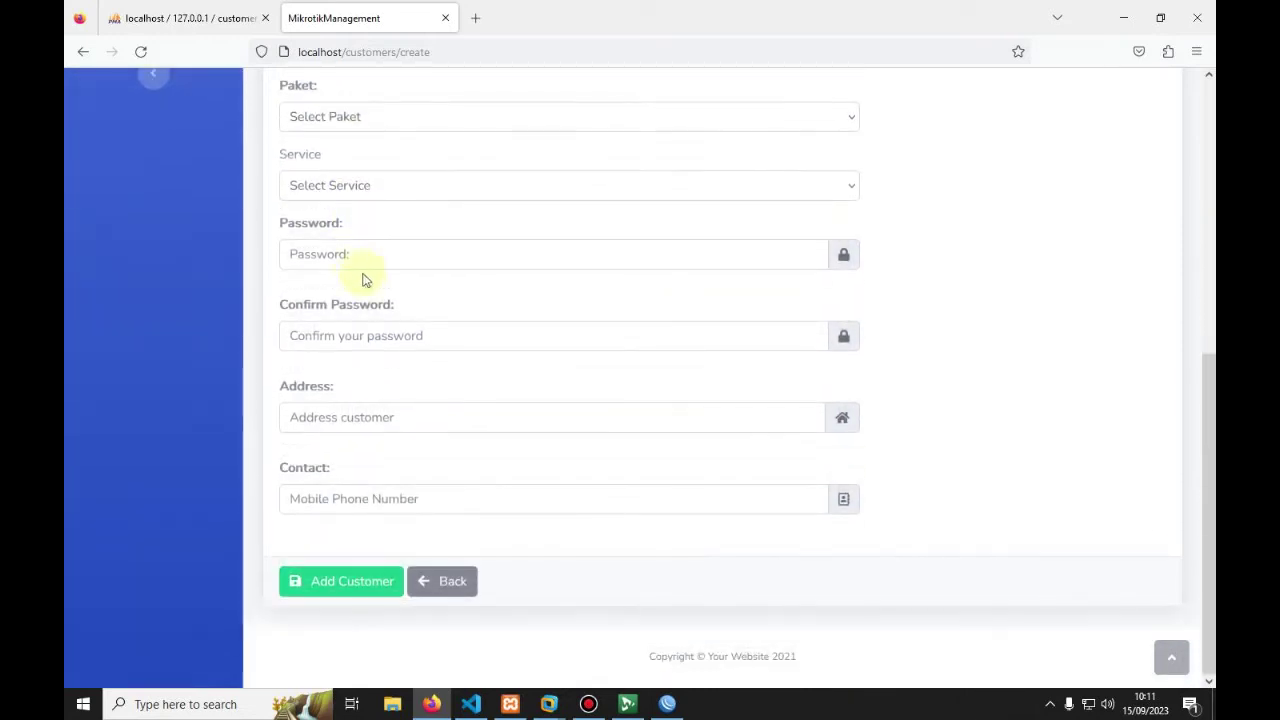
{"action": "scroll", "coordinate": [392, 304], "scroll_direction": "up", "scroll_amount": 10}
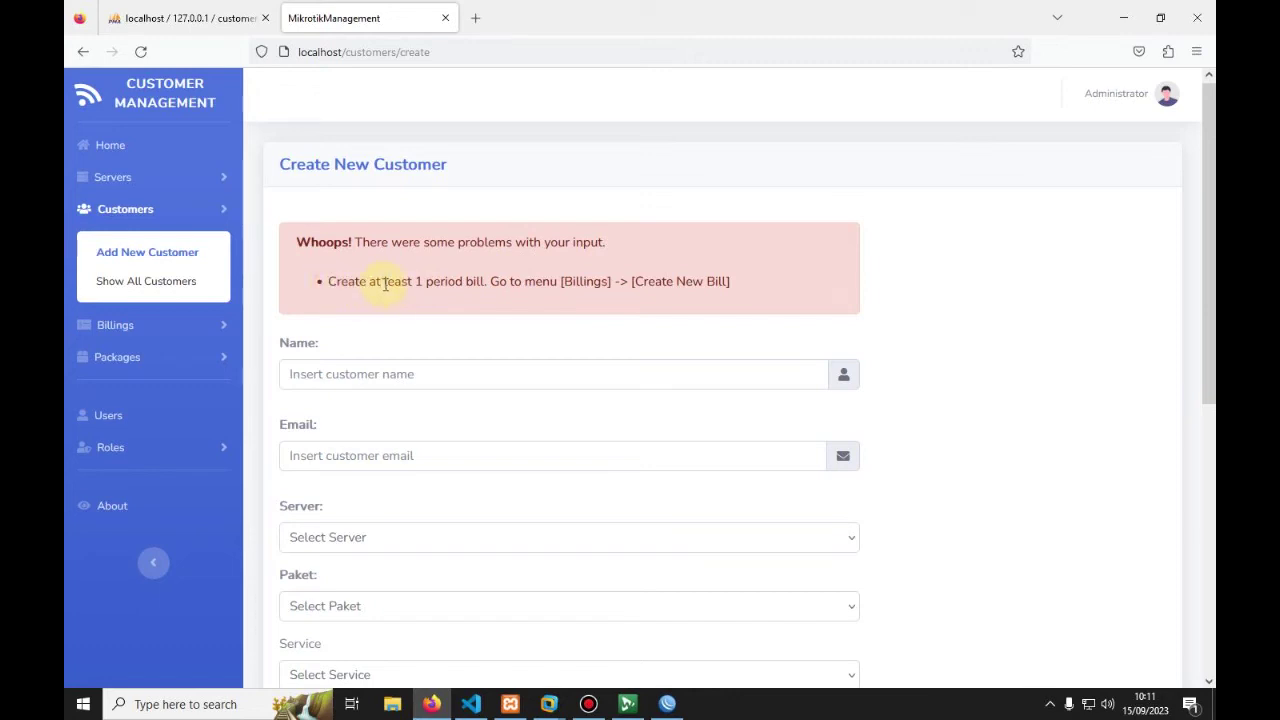
{"action": "left_click_drag", "start_coordinate": [330, 281], "coordinate": [749, 289]}
{"action": "left_click", "coordinate": [764, 285]}
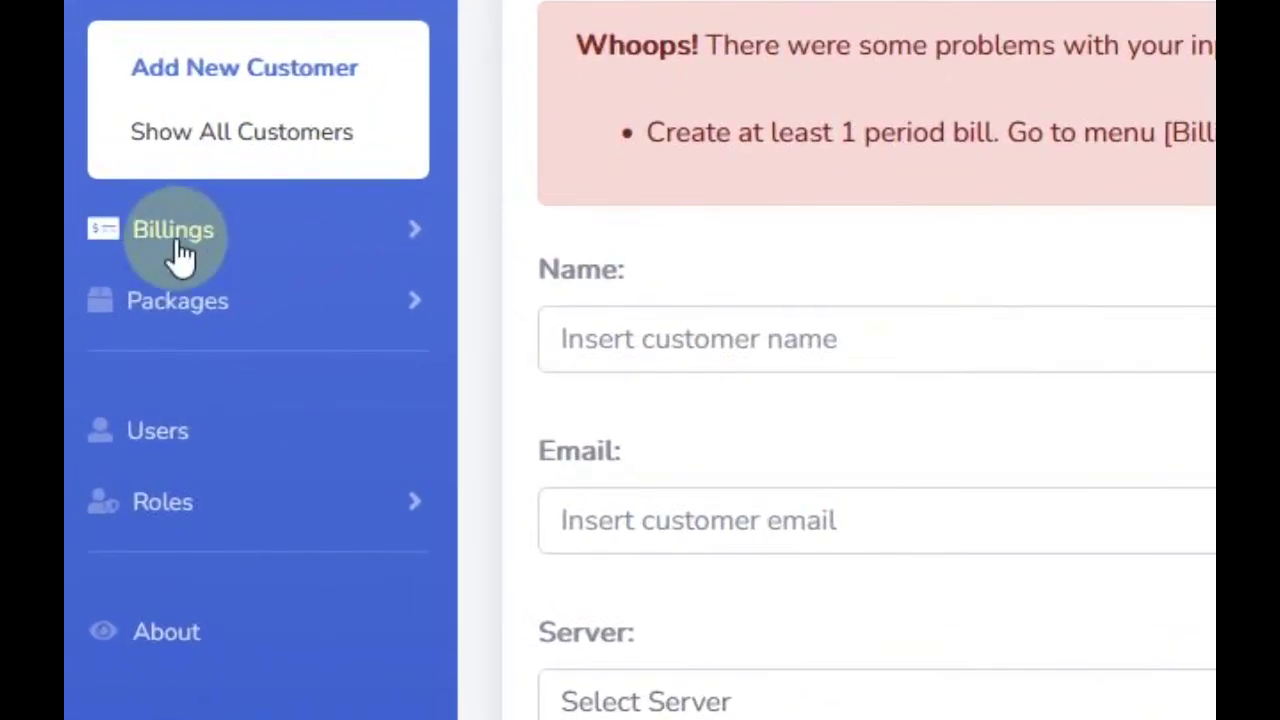
Step: Create bills for the September 2023 period and acknowledge the success message
{"action": "left_click", "coordinate": [117, 331]}
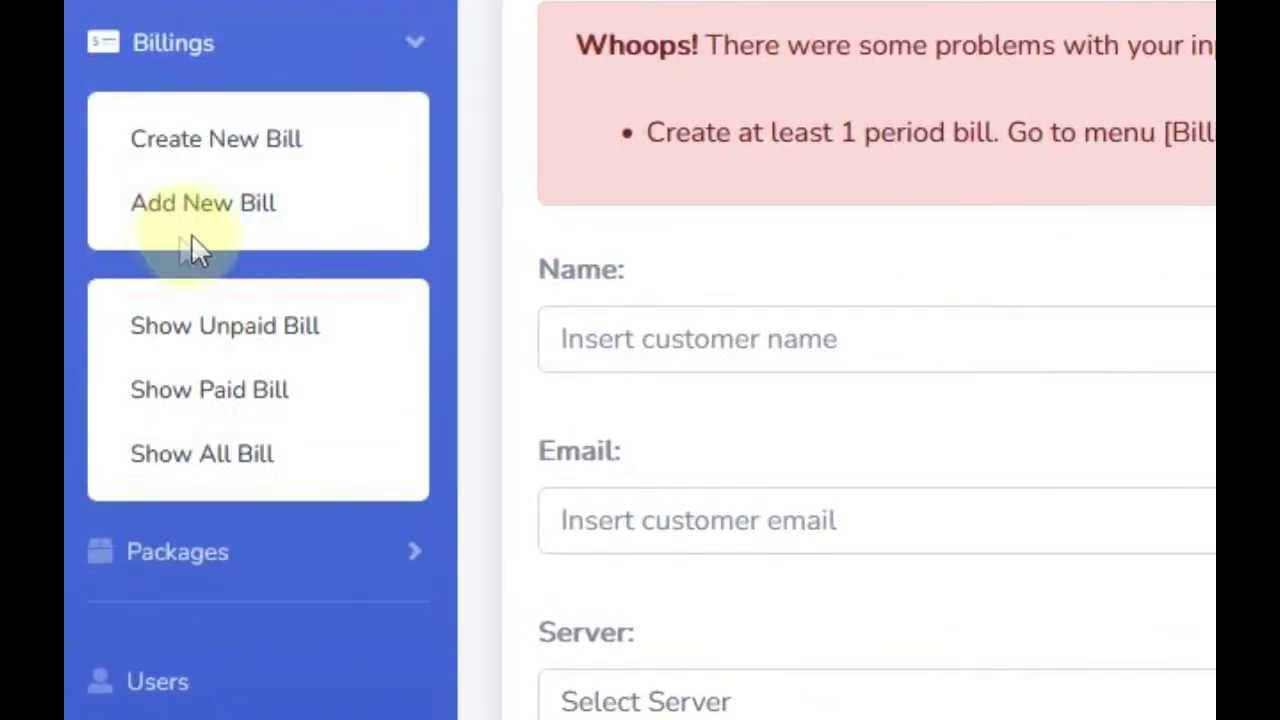
{"action": "left_click", "coordinate": [282, 150]}
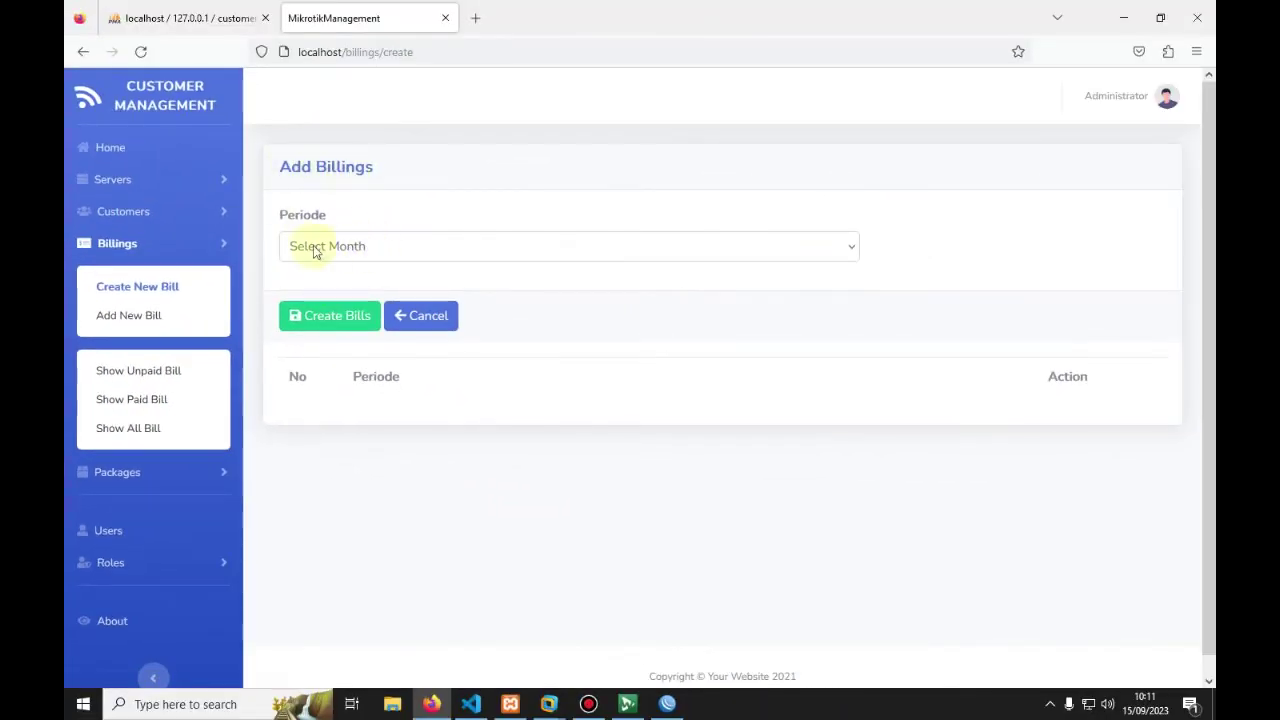
{"action": "left_click", "coordinate": [525, 249]}
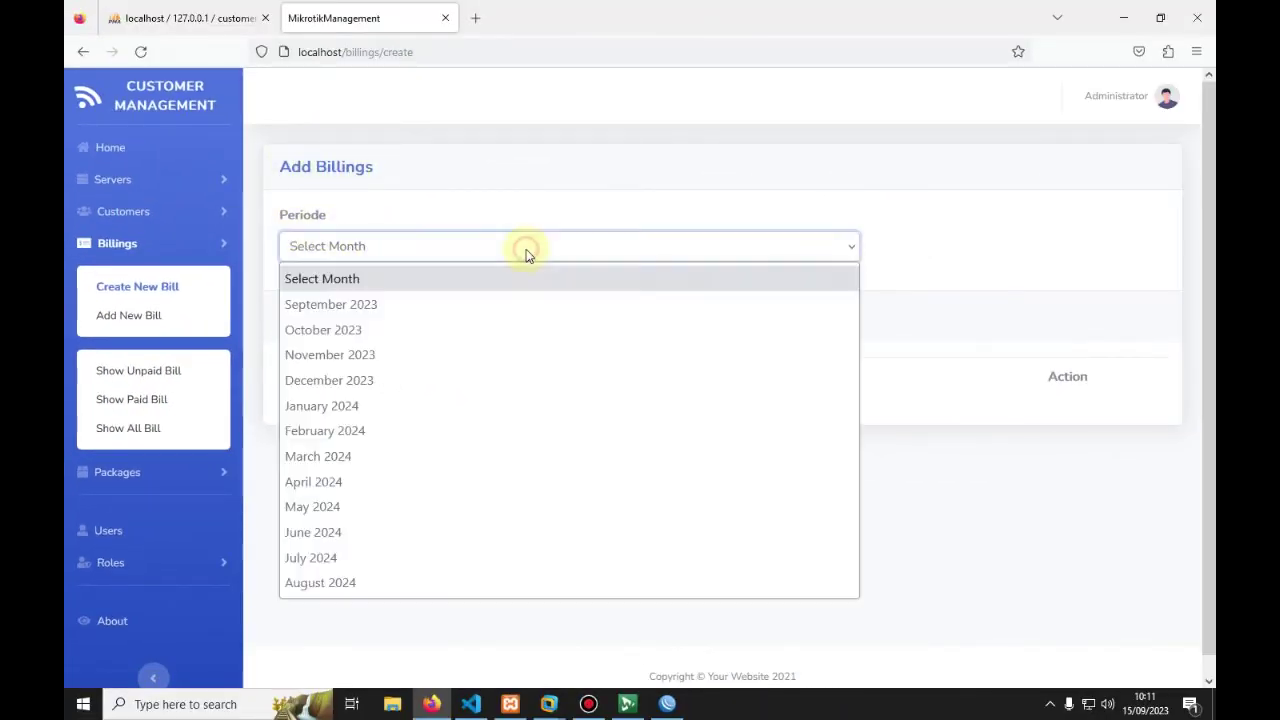
{"action": "left_click", "coordinate": [420, 305]}
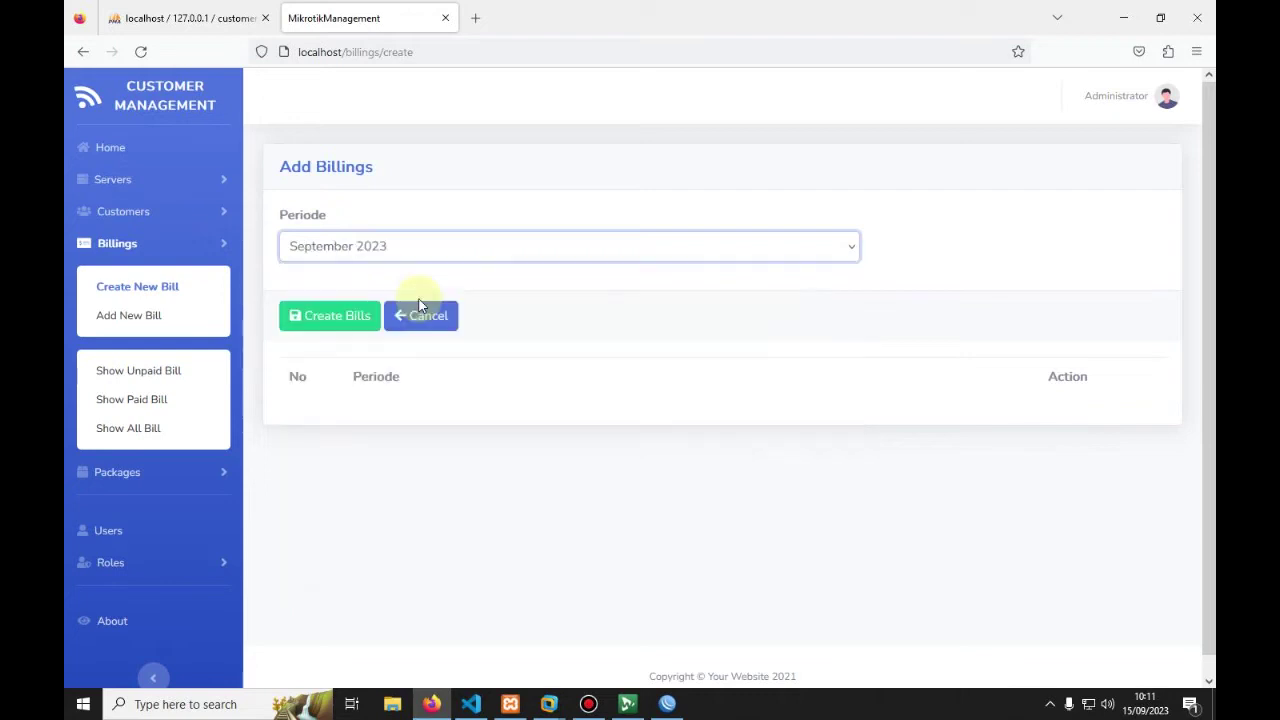
{"action": "left_click", "coordinate": [326, 325]}
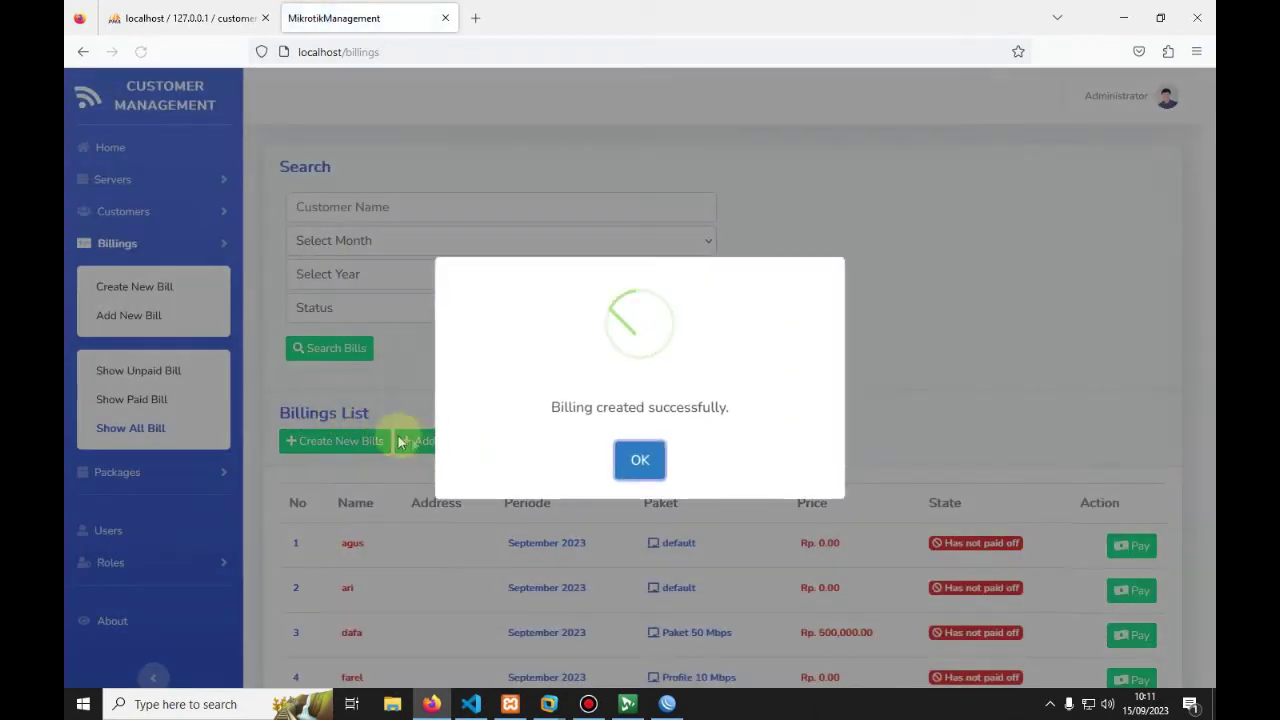
{"action": "left_click", "coordinate": [631, 469]}
Step: Review the seven unpaid September 2023 bills and their prices in the Billings List
{"action": "scroll", "coordinate": [434, 343], "scroll_direction": "down", "scroll_amount": 3}
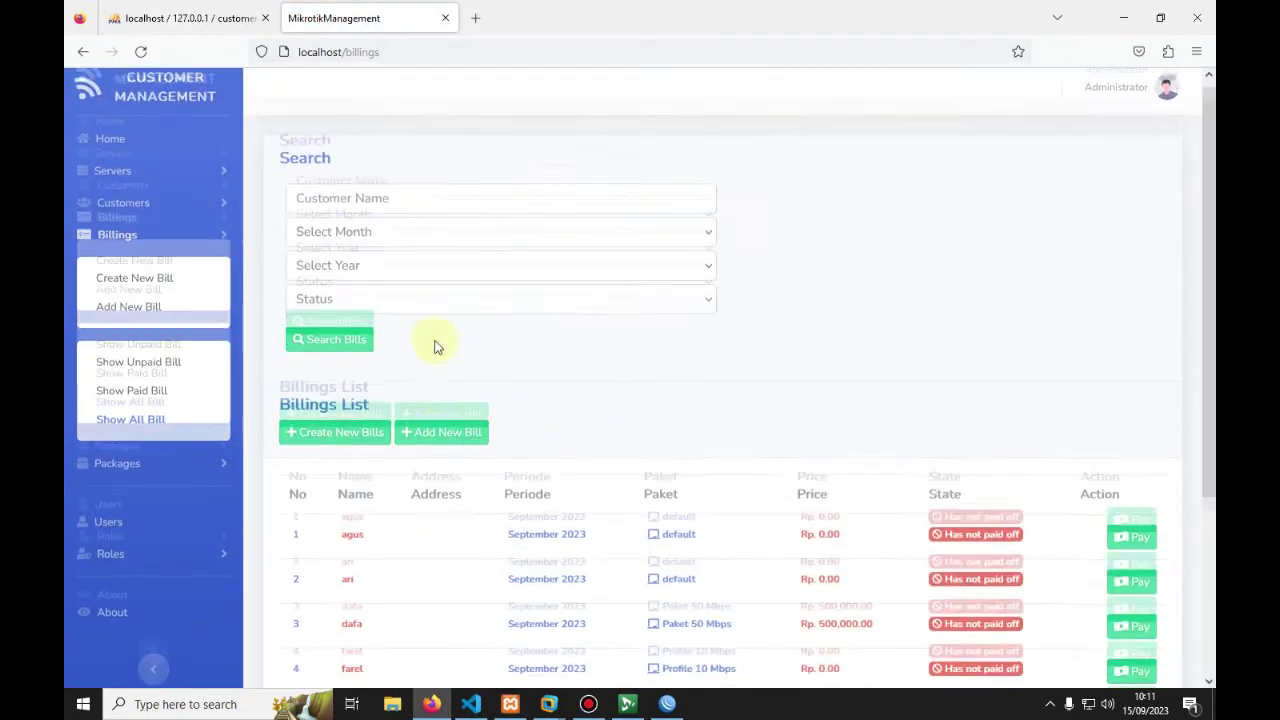
{"action": "scroll", "coordinate": [417, 380], "scroll_direction": "down", "scroll_amount": 2}
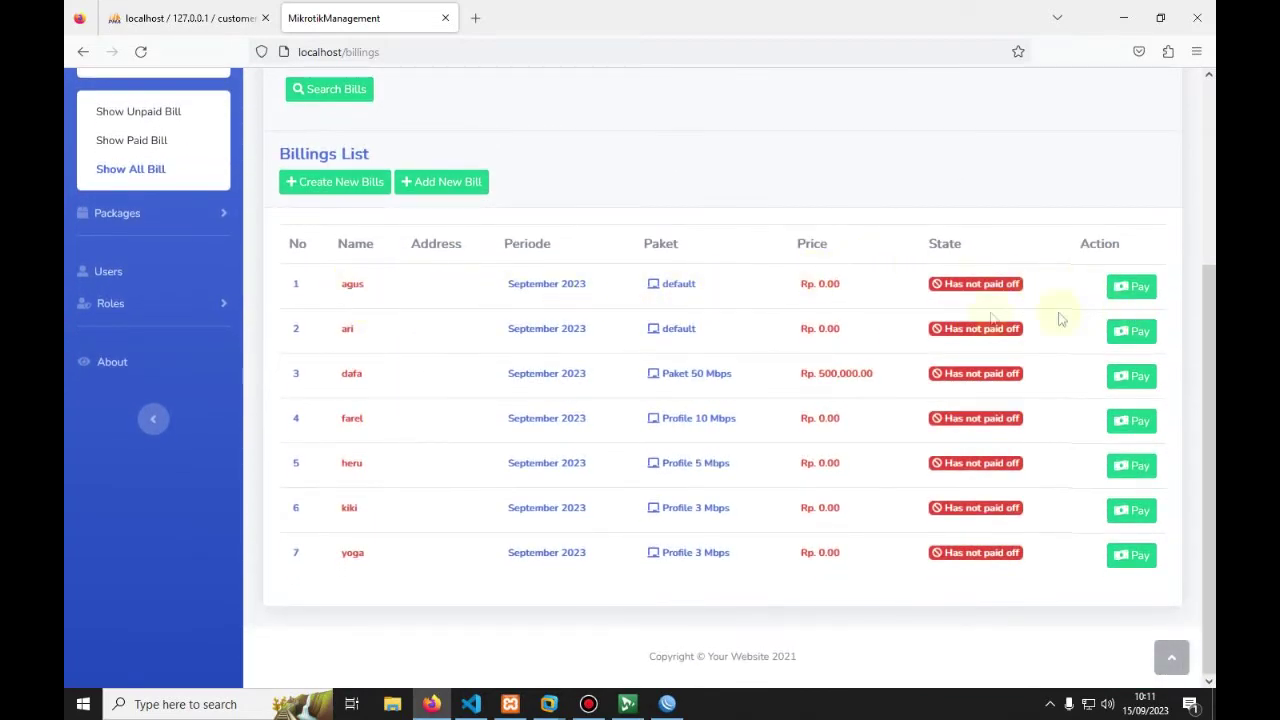
{"action": "left_click", "coordinate": [814, 283]}
{"action": "left_click_drag", "start_coordinate": [815, 305], "coordinate": [820, 457]}
{"action": "left_click", "coordinate": [820, 506]}
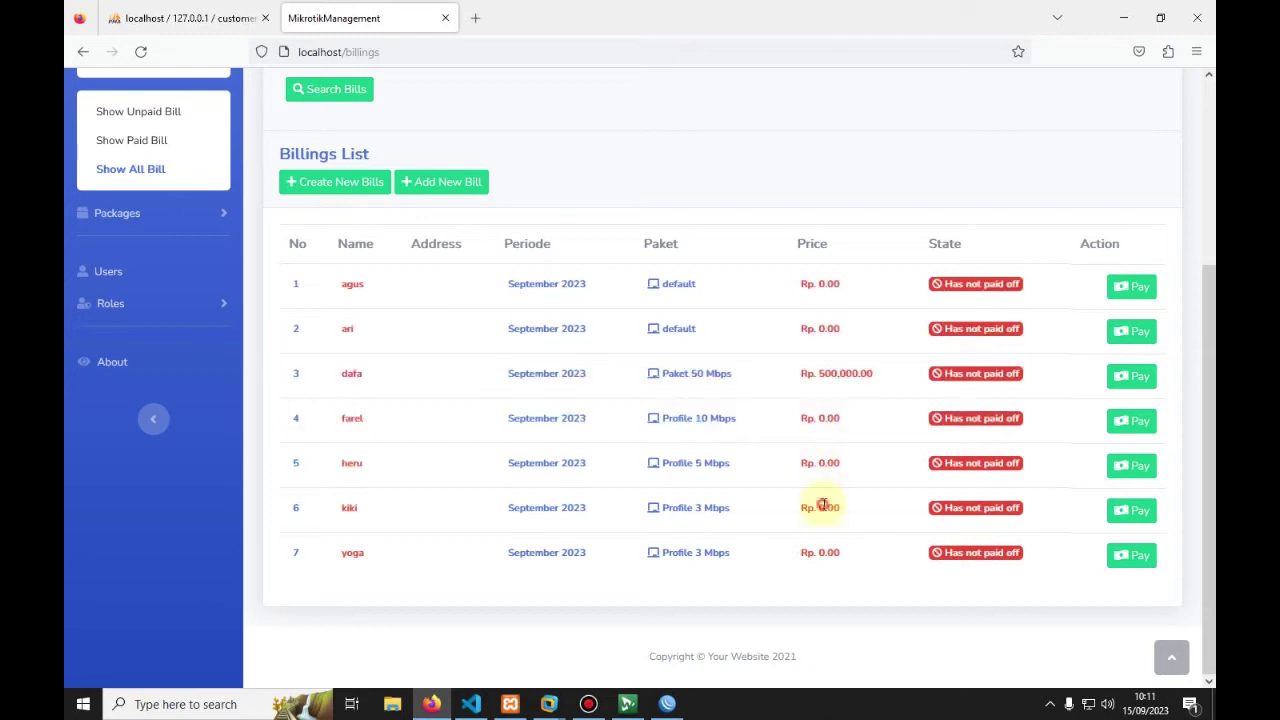
{"action": "left_click", "coordinate": [834, 400]}
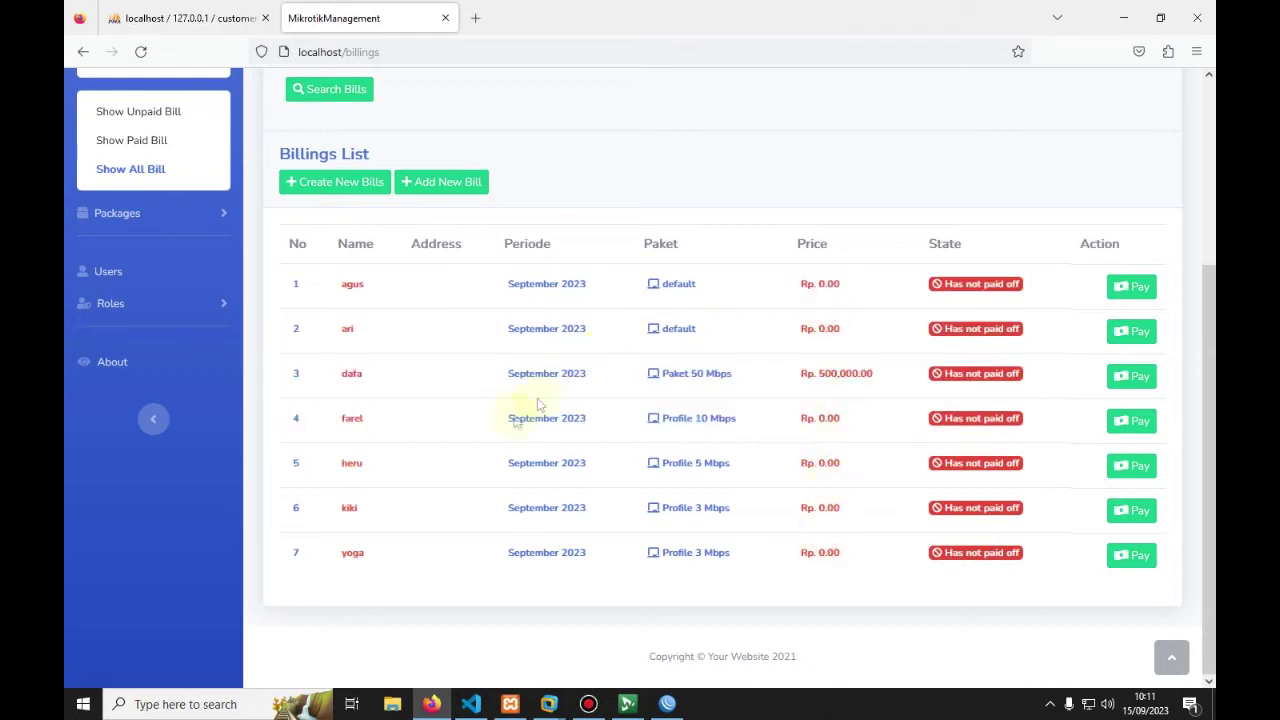
Step: In WinBox, step through the PPP Secrets rows to compare with the billed customers
{"action": "left_click", "coordinate": [668, 704]}
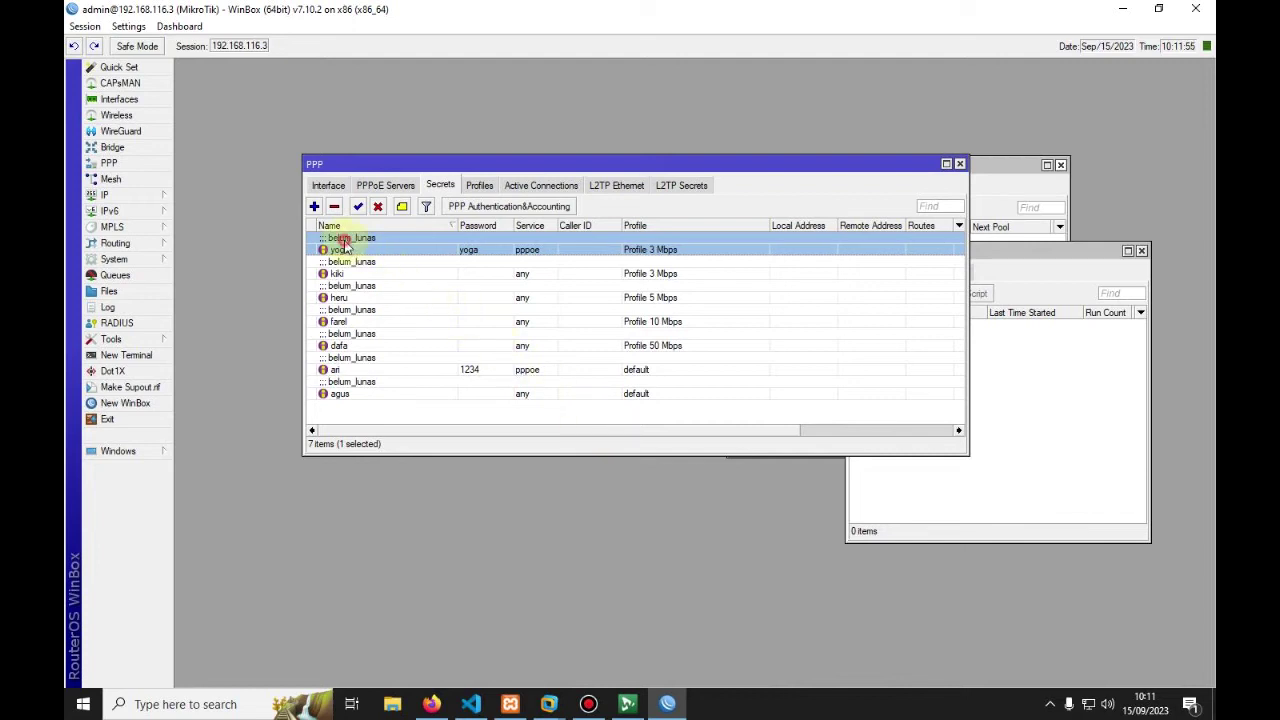
{"action": "left_click", "coordinate": [338, 274]}
{"action": "left_click", "coordinate": [339, 297]}
{"action": "left_click", "coordinate": [340, 345]}
{"action": "left_click", "coordinate": [341, 393]}
{"action": "left_click", "coordinate": [336, 369]}
{"action": "left_click", "coordinate": [336, 345]}
{"action": "left_click", "coordinate": [336, 321]}
{"action": "left_click", "coordinate": [336, 297]}
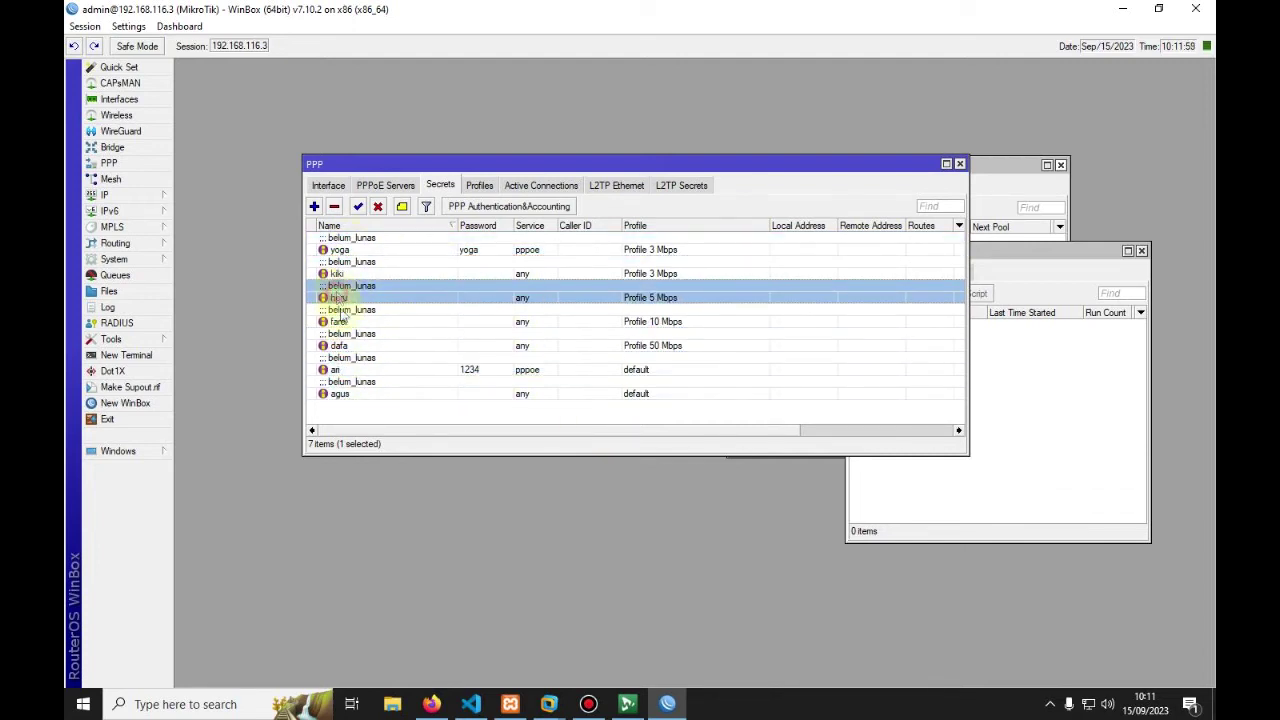
Step: Back in Firefox, open the Add New Customer form from the Customers menu
{"action": "left_click", "coordinate": [431, 704]}
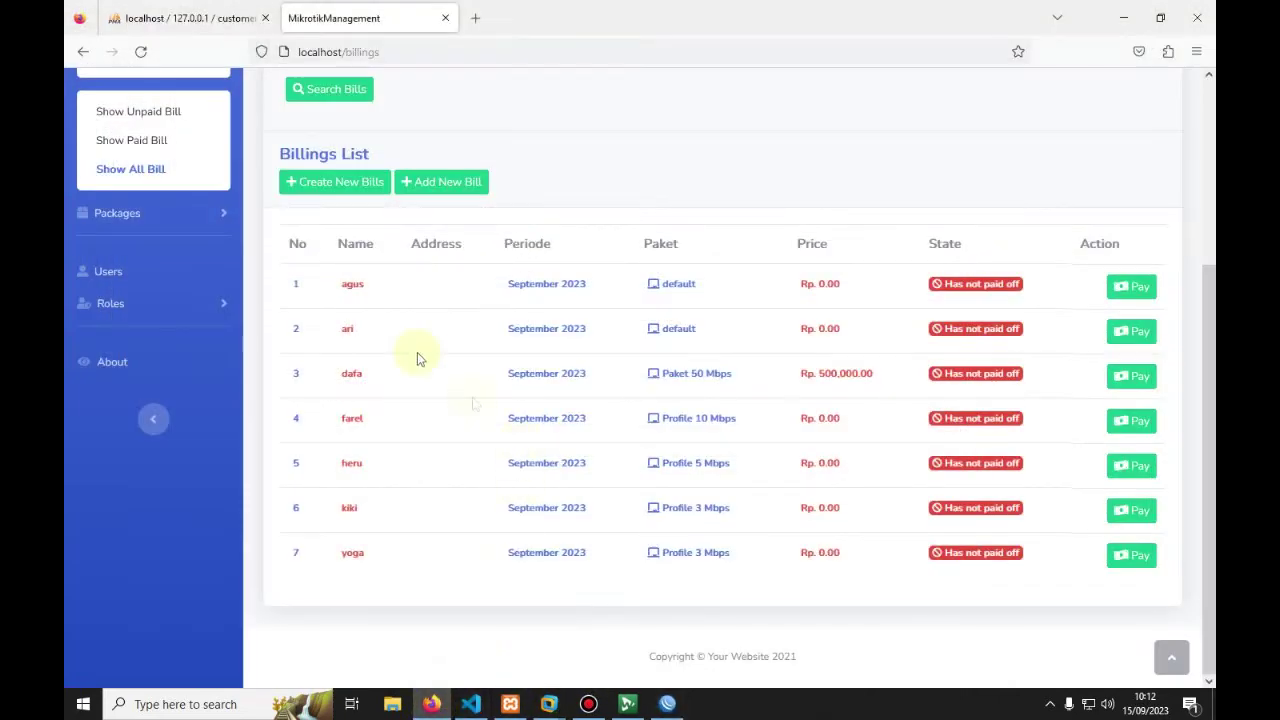
{"action": "scroll", "coordinate": [366, 308], "scroll_direction": "up", "scroll_amount": 3}
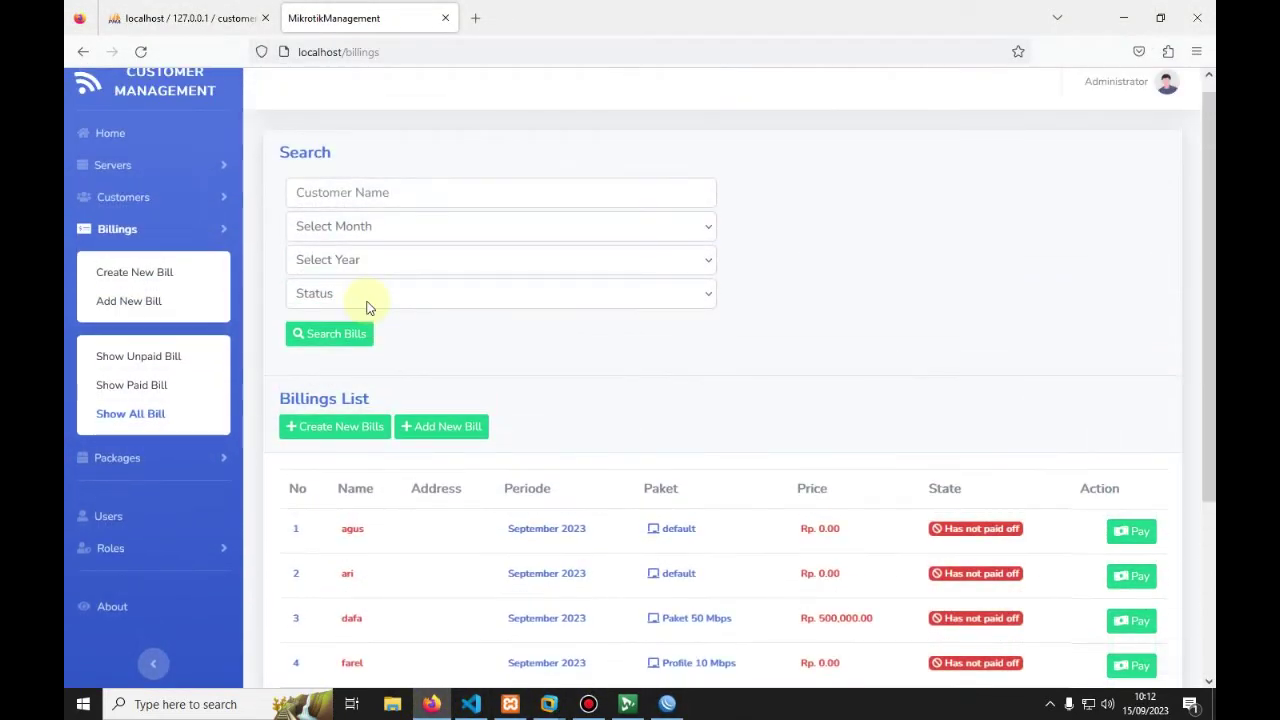
{"action": "left_click", "coordinate": [125, 202]}
{"action": "left_click", "coordinate": [122, 243]}
Step: Enter the customer's name and e-mail and select Server 1
{"action": "left_click", "coordinate": [333, 247]}
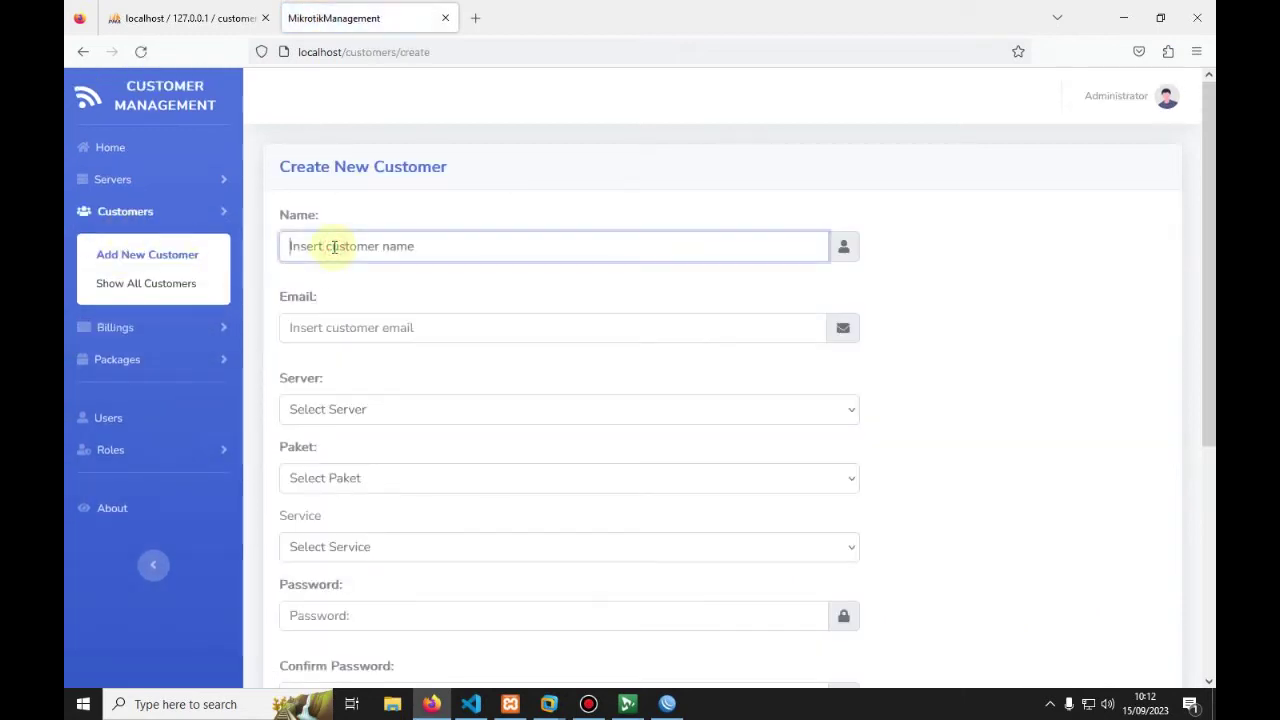
{"action": "type", "text": "Paijo"}
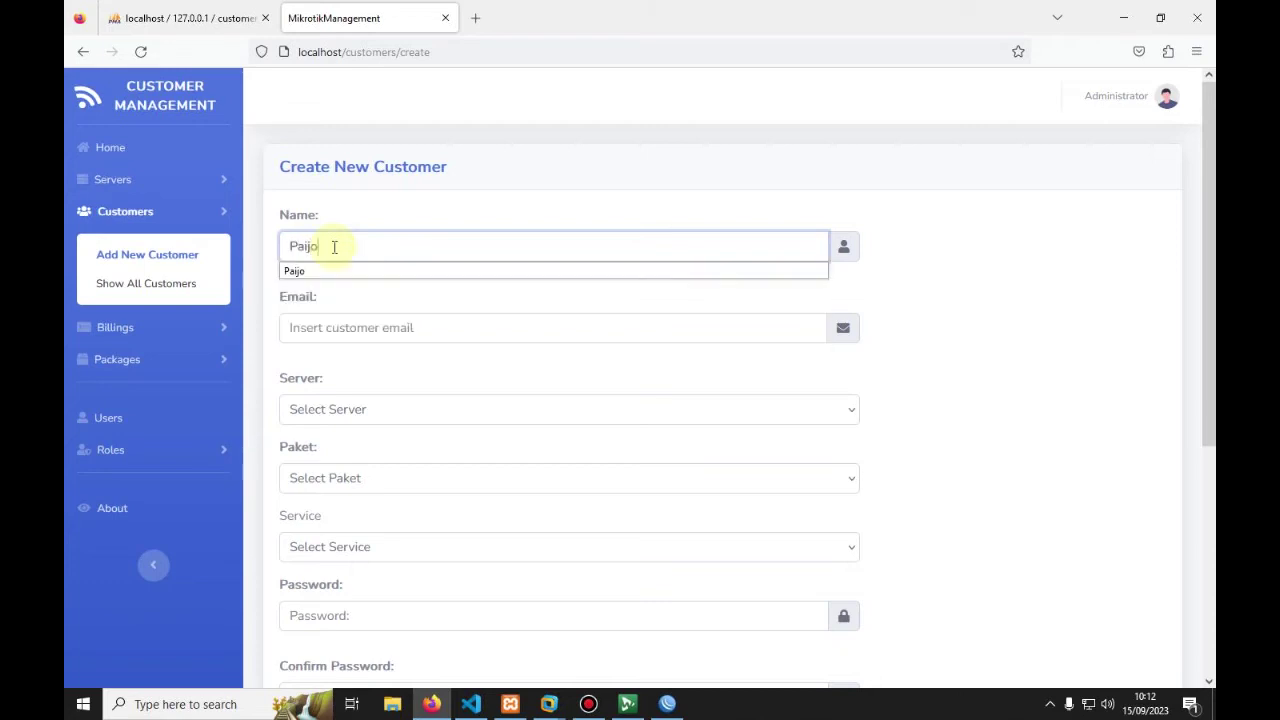
{"action": "left_click", "coordinate": [330, 324]}
{"action": "type", "text": "paijo"}
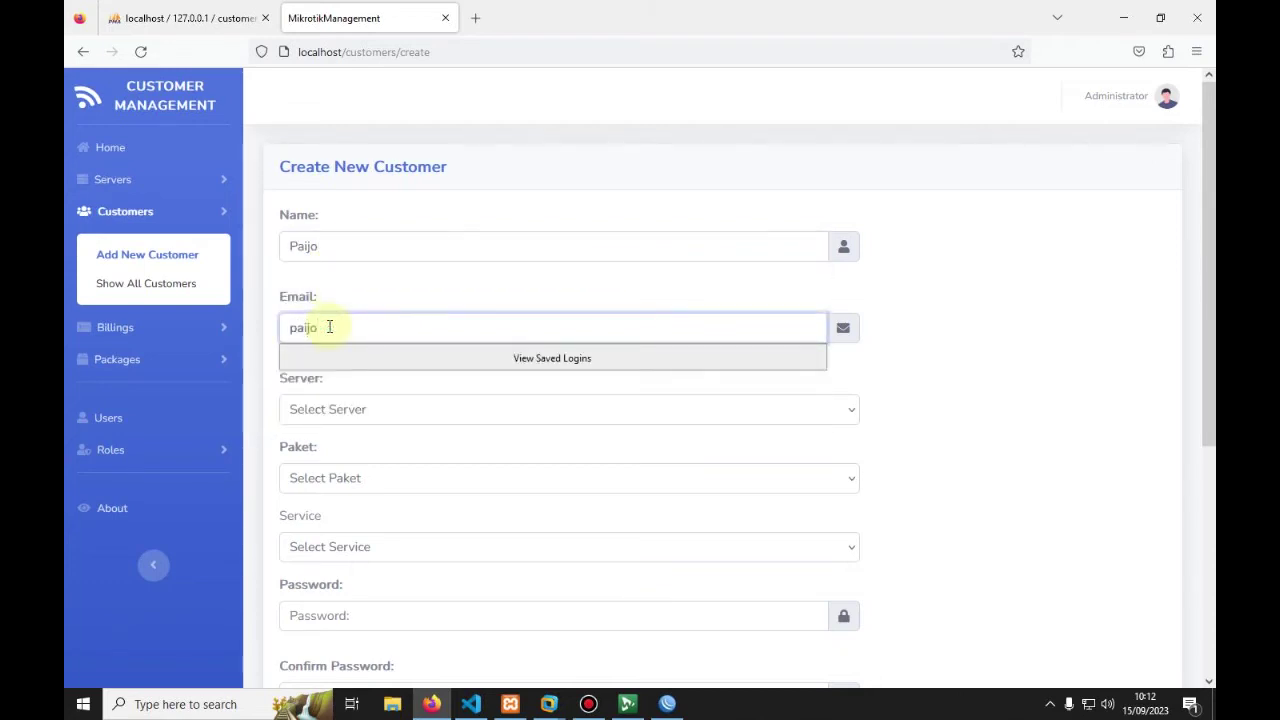
{"action": "type", "text": "aijo.com"}
{"action": "left_click", "coordinate": [314, 406]}
{"action": "left_click", "coordinate": [316, 466]}
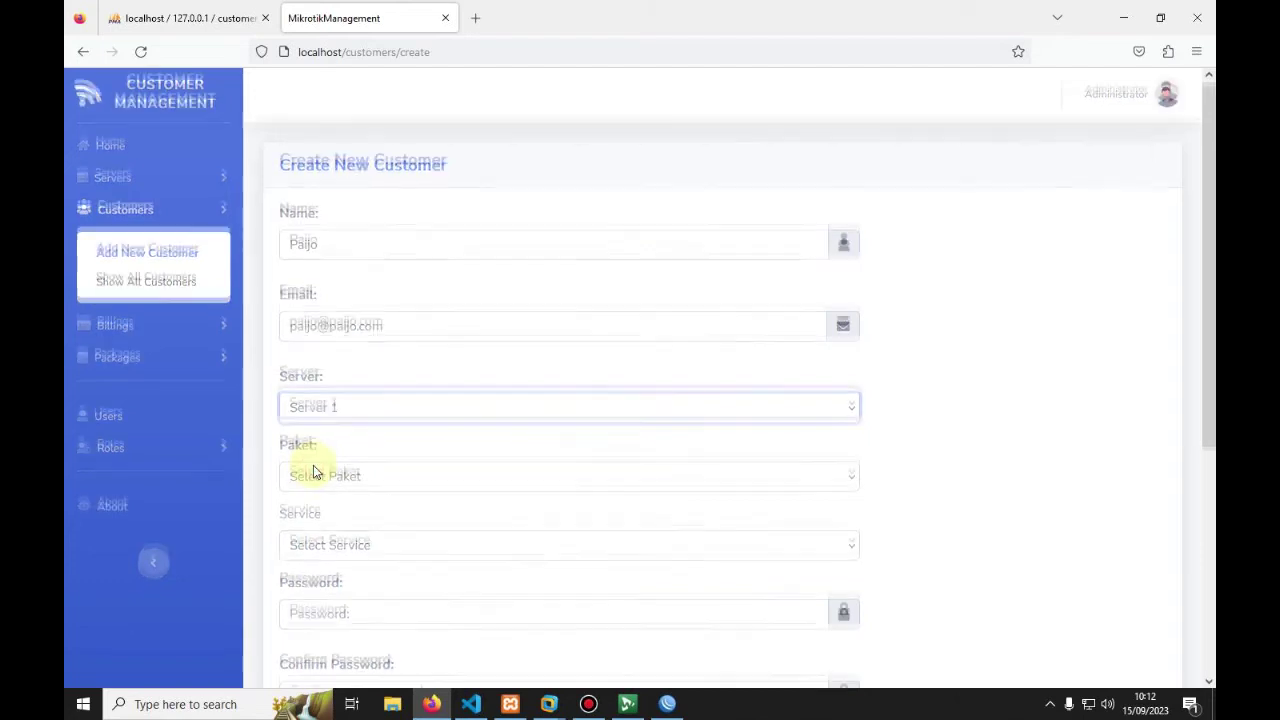
Step: Set the package to Profile 10 Mbps and the service to pppoe
{"action": "scroll", "coordinate": [313, 472], "scroll_direction": "down", "scroll_amount": 1}
{"action": "left_click", "coordinate": [330, 394]}
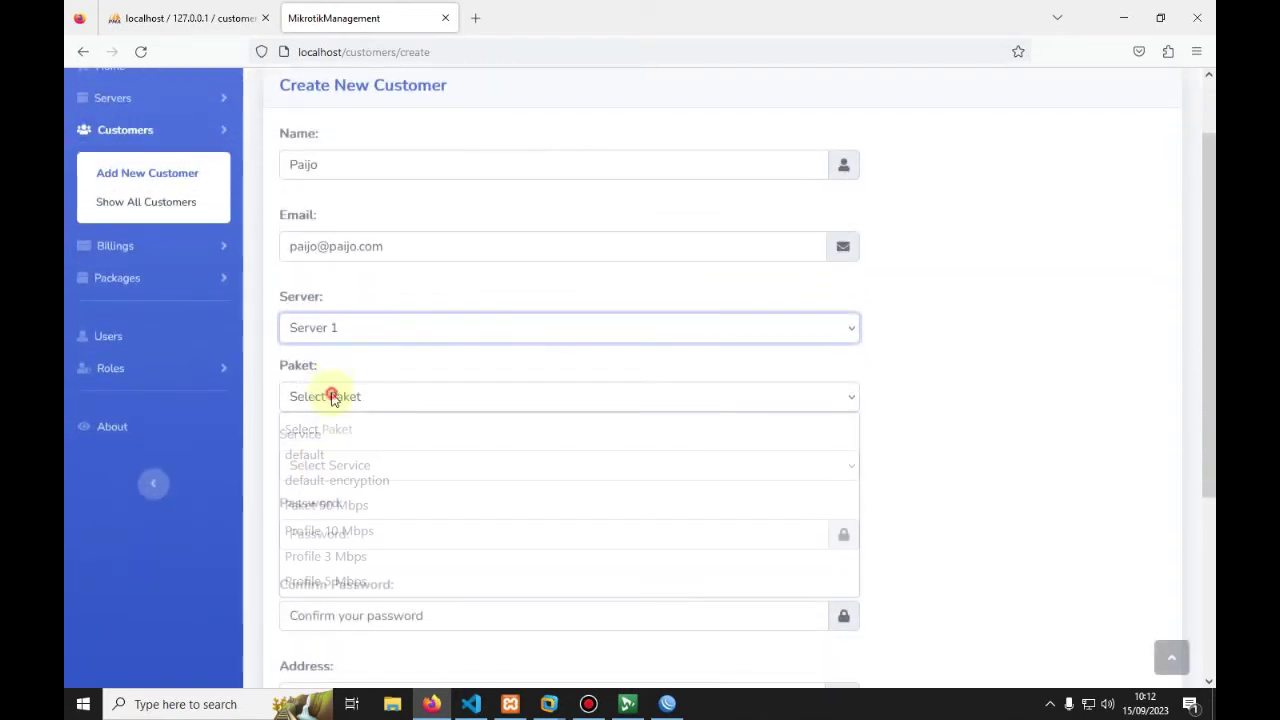
{"action": "left_click", "coordinate": [330, 531]}
{"action": "scroll", "coordinate": [325, 520], "scroll_direction": "down", "scroll_amount": 1}
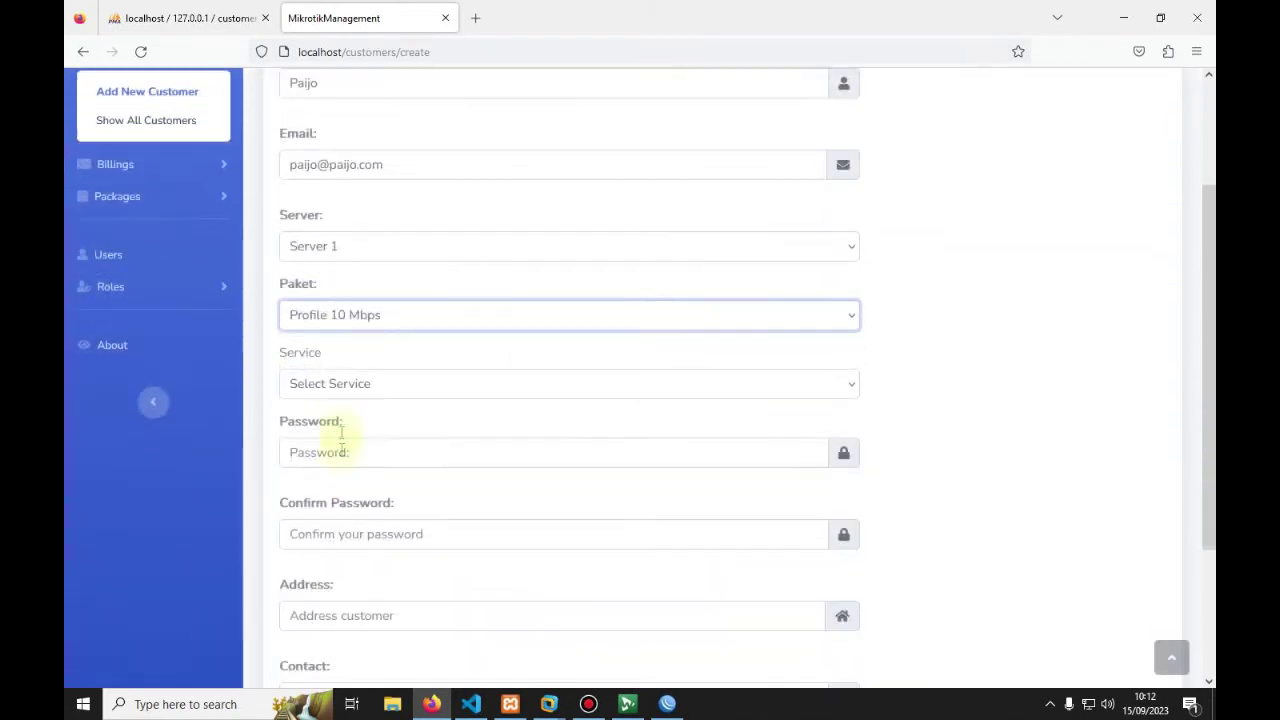
{"action": "left_click", "coordinate": [337, 382]}
{"action": "left_click", "coordinate": [312, 543]}
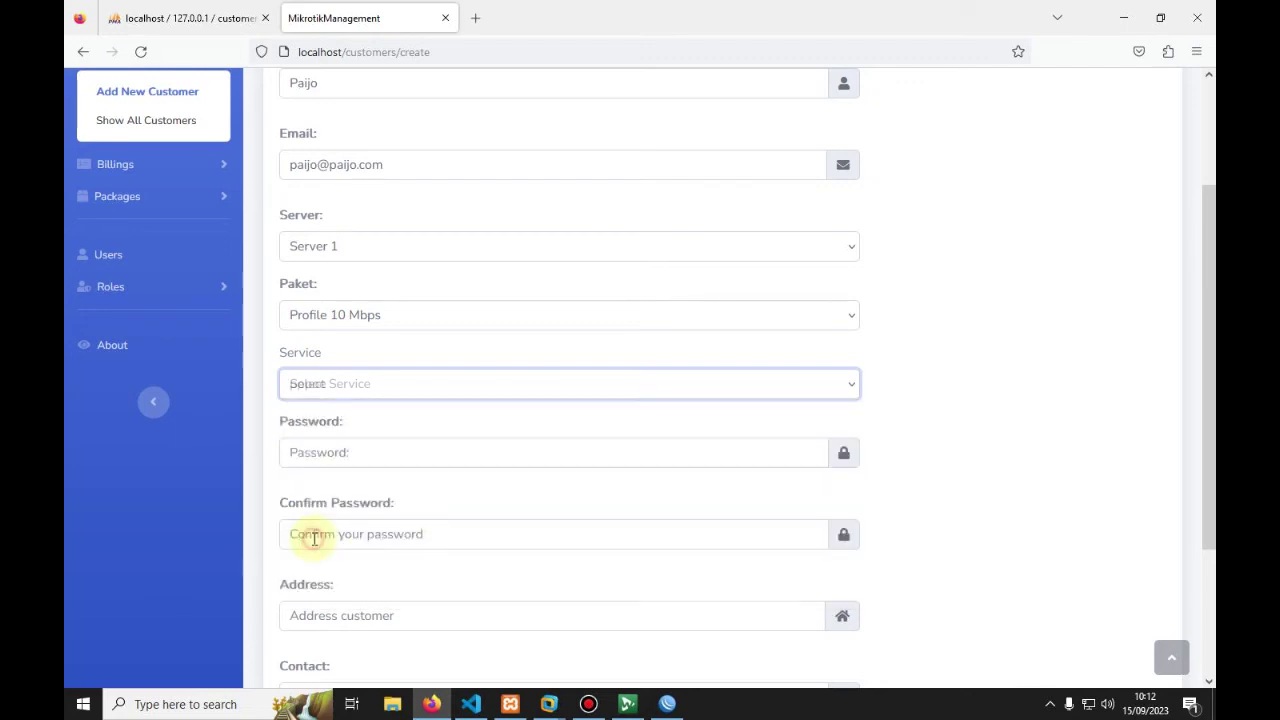
Step: Type the customer's password and its confirmation
{"action": "scroll", "coordinate": [323, 523], "scroll_direction": "down", "scroll_amount": 2}
{"action": "left_click", "coordinate": [325, 296]}
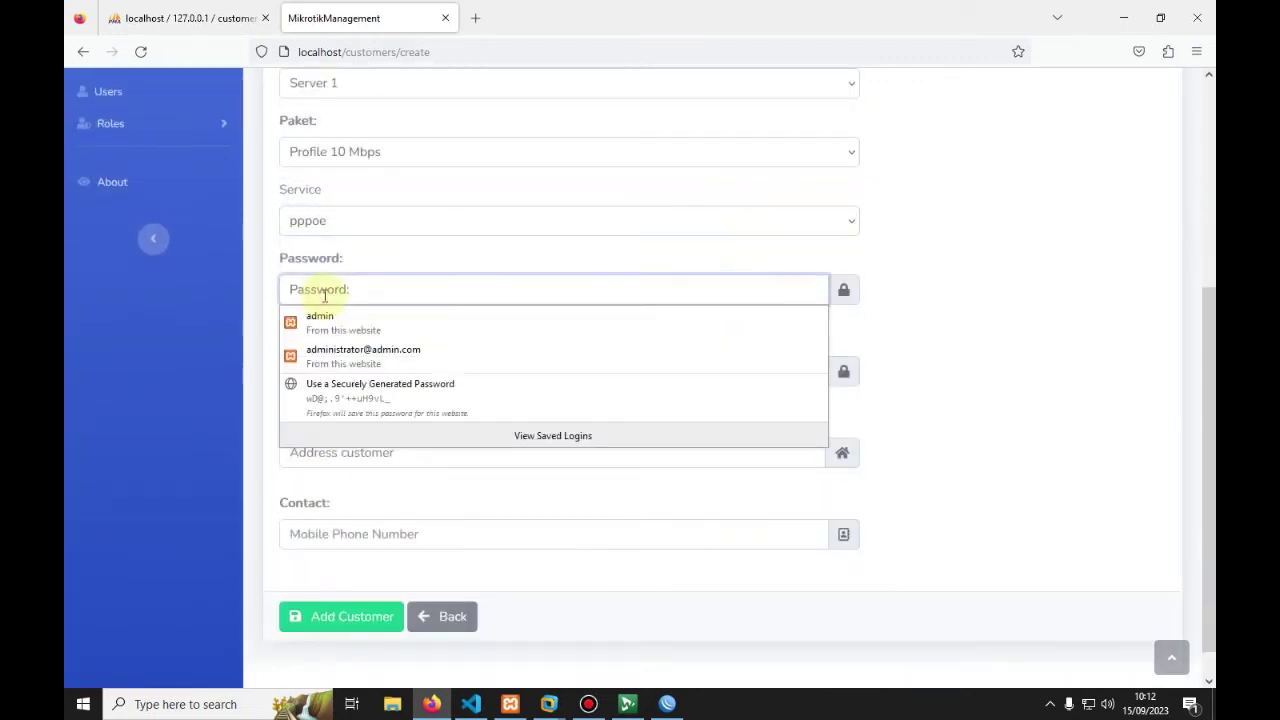
{"action": "type", "text": "12345"}
{"action": "left_click", "coordinate": [320, 369]}
{"action": "type", "text": "12"}
Step: Reuse a saved address and phone number, then submit the customer
{"action": "scroll", "coordinate": [318, 418], "scroll_direction": "down", "scroll_amount": 1}
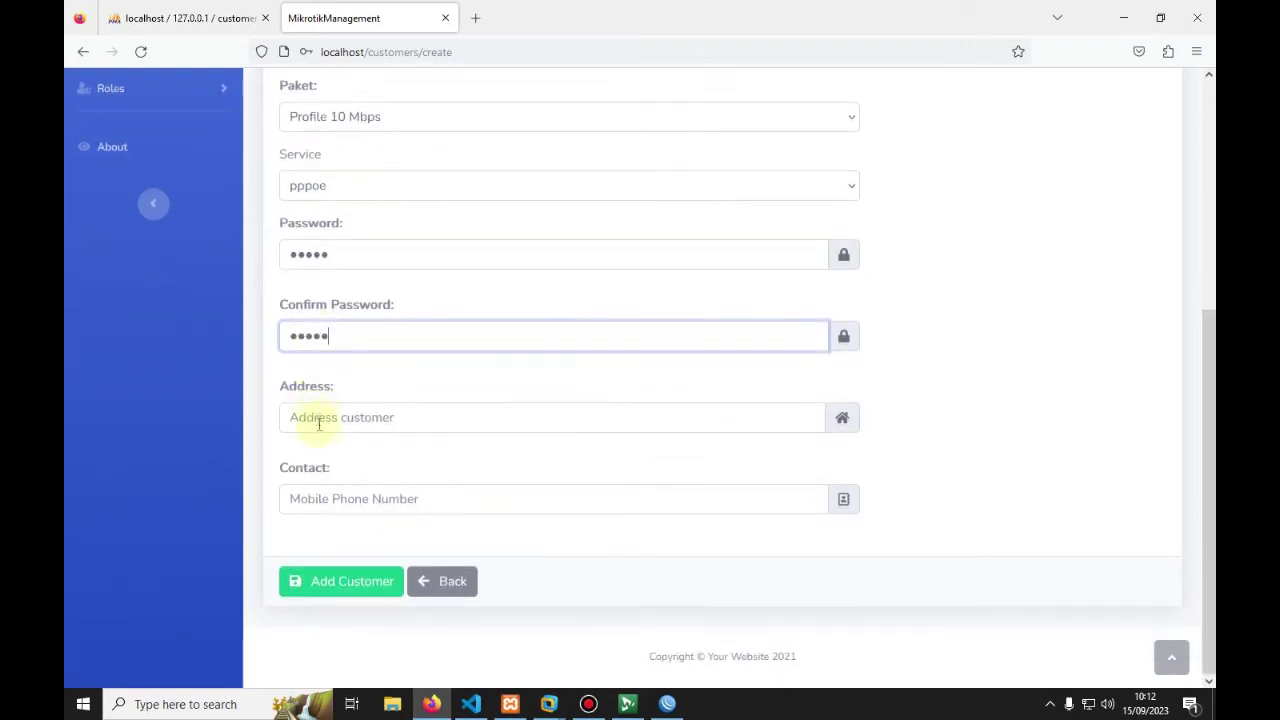
{"action": "left_click", "coordinate": [322, 418]}
{"action": "left_click", "coordinate": [333, 490]}
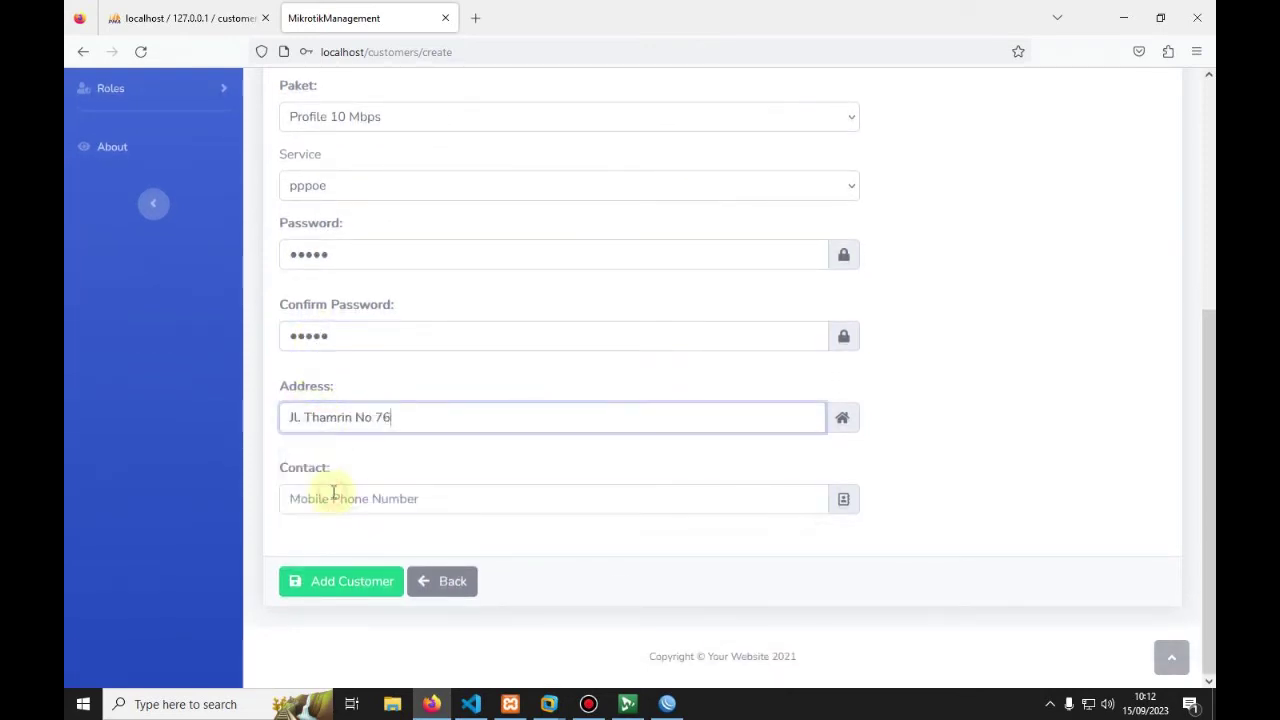
{"action": "left_click", "coordinate": [325, 500]}
{"action": "left_click", "coordinate": [323, 537]}
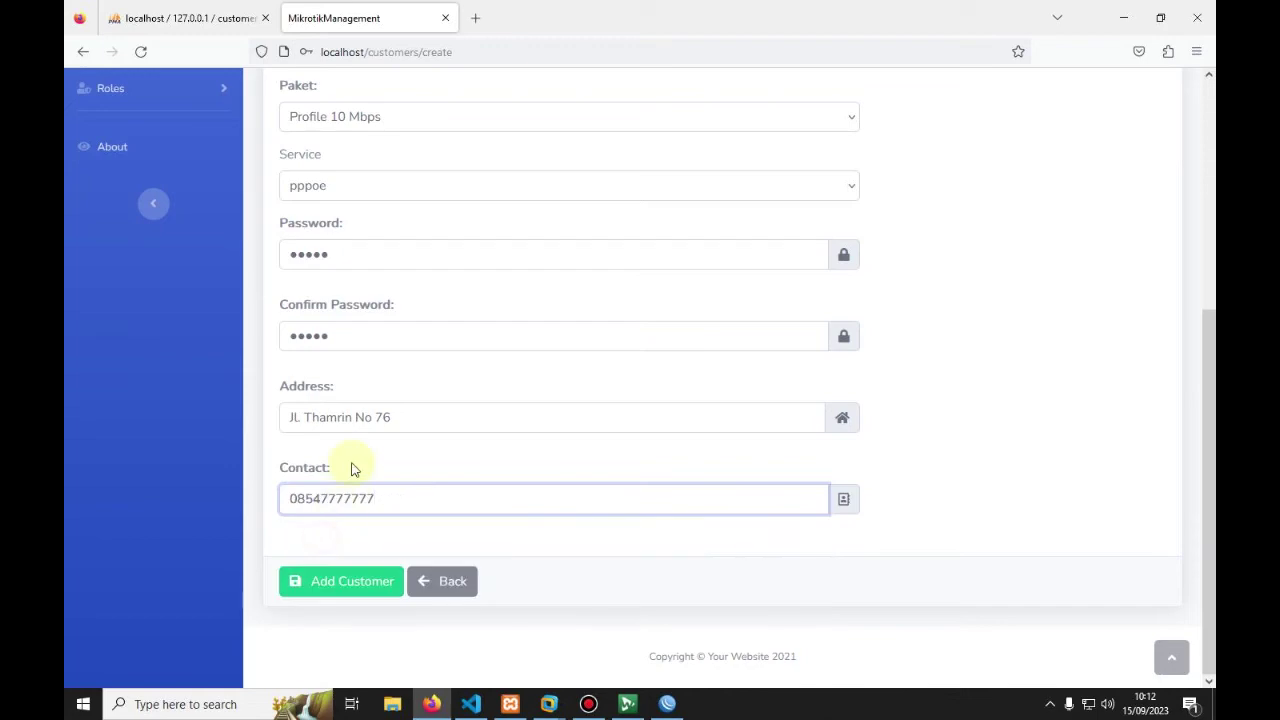
{"action": "left_click", "coordinate": [322, 593]}
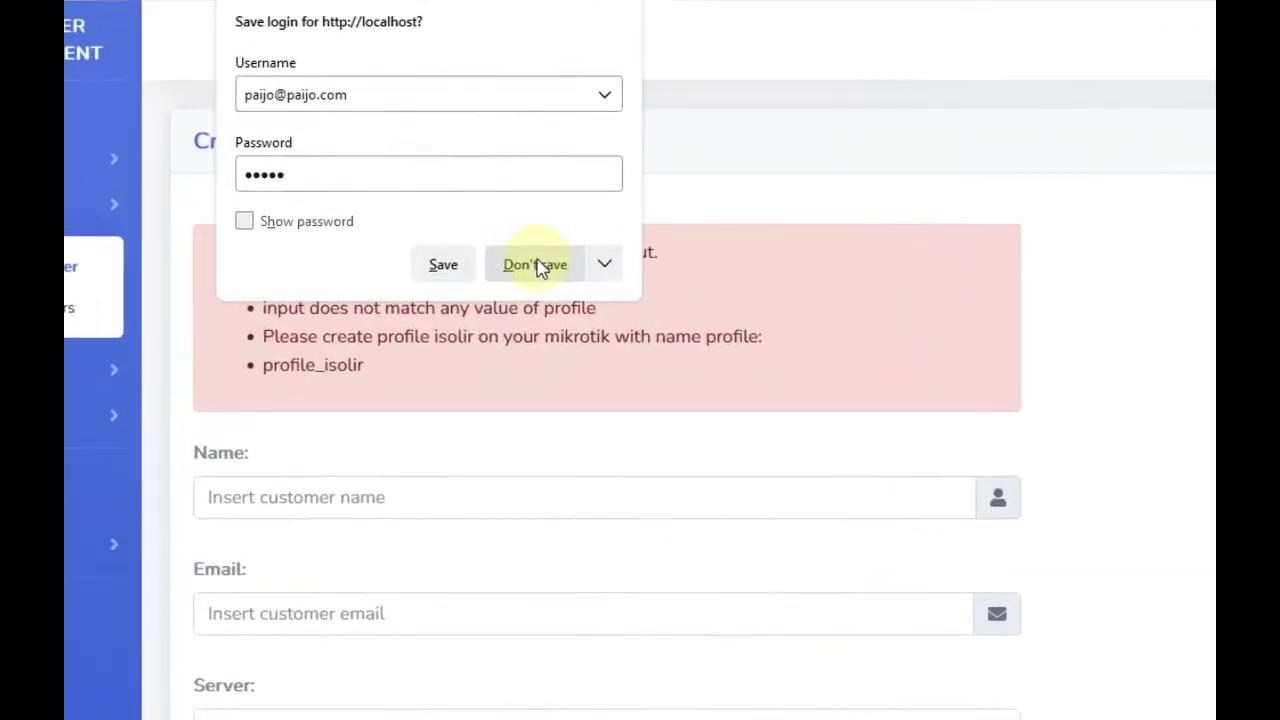
Step: Dismiss the save-login prompt and read the customer validation errors
{"action": "left_click", "coordinate": [517, 251]}
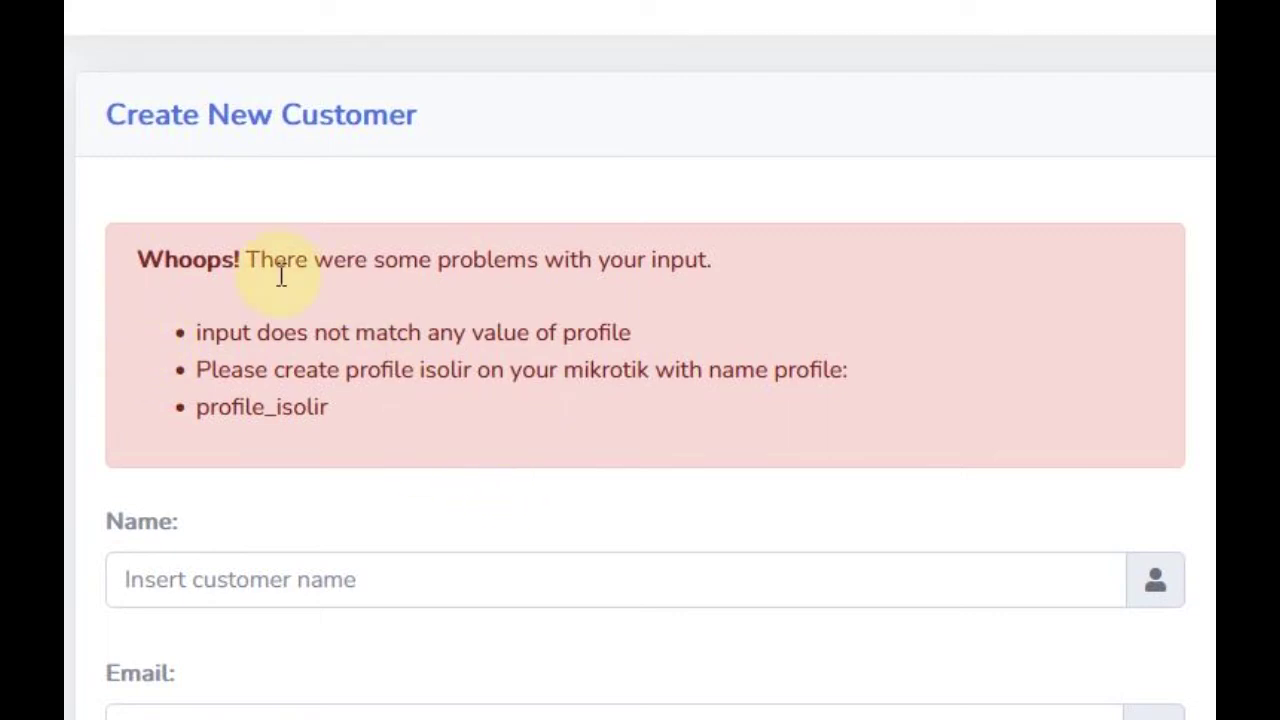
{"action": "left_click_drag", "start_coordinate": [198, 335], "coordinate": [660, 346]}
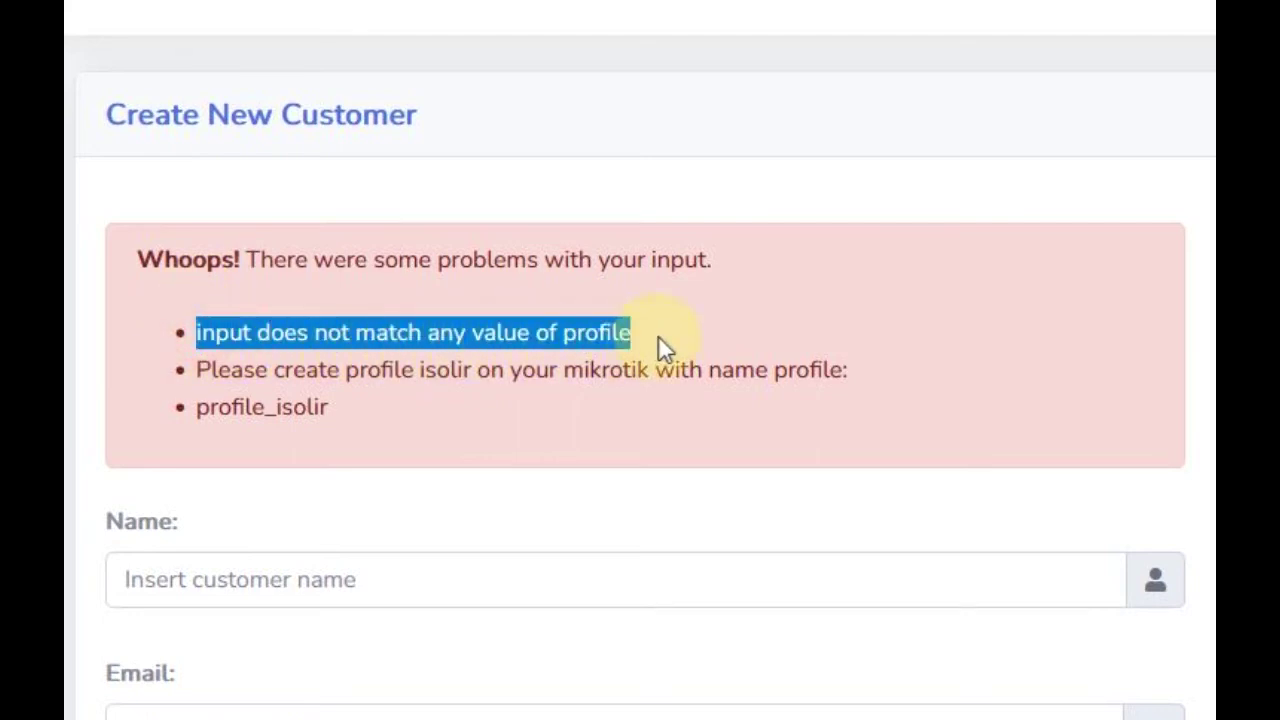
{"action": "left_click", "coordinate": [400, 342]}
{"action": "left_click_drag", "start_coordinate": [204, 338], "coordinate": [630, 334]}
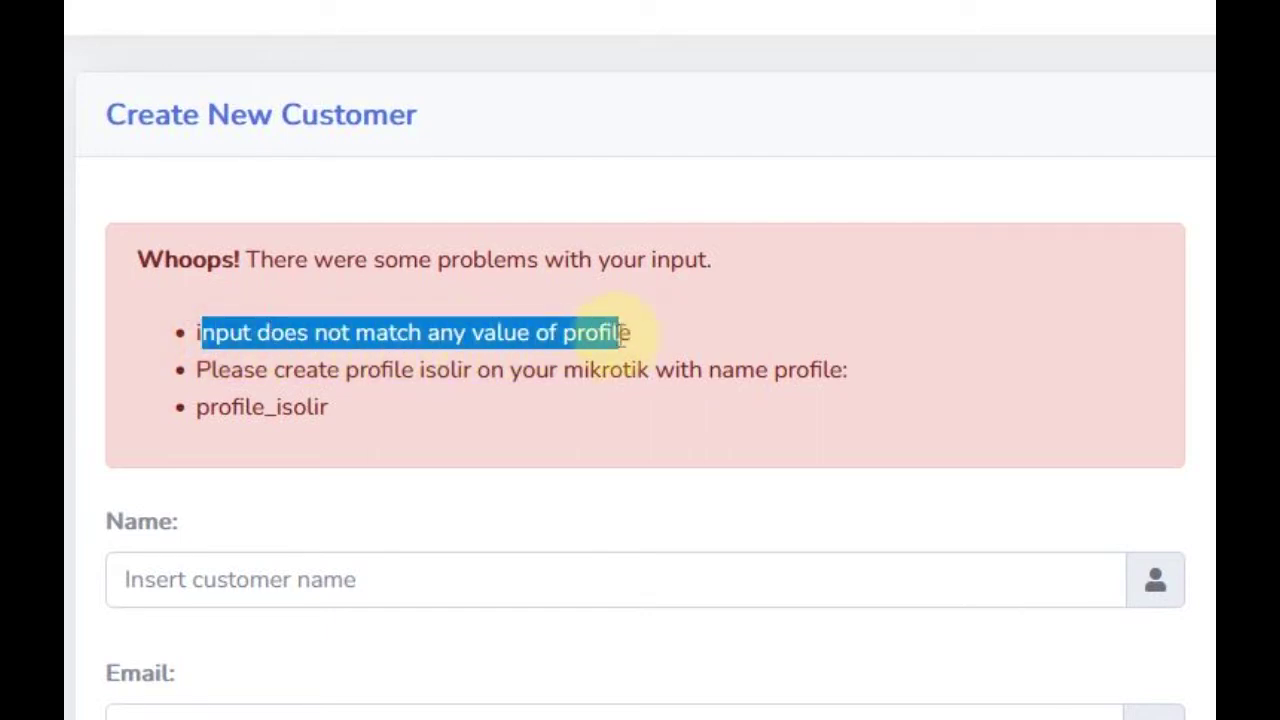
{"action": "left_click", "coordinate": [260, 378]}
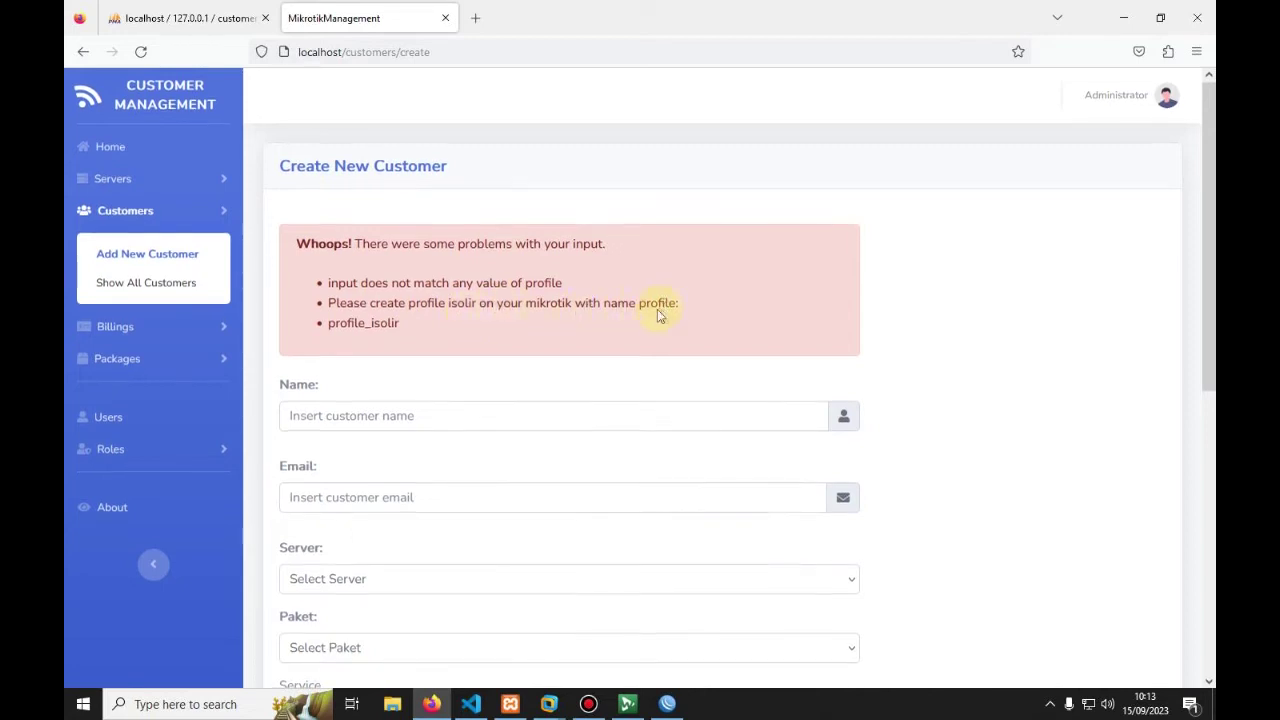
Step: Select the required profile name profile_isolir in the error box and go to WinBox
{"action": "scroll", "coordinate": [596, 229], "scroll_direction": "down", "scroll_amount": 1}
{"action": "left_click_drag", "start_coordinate": [328, 243], "coordinate": [399, 249]}
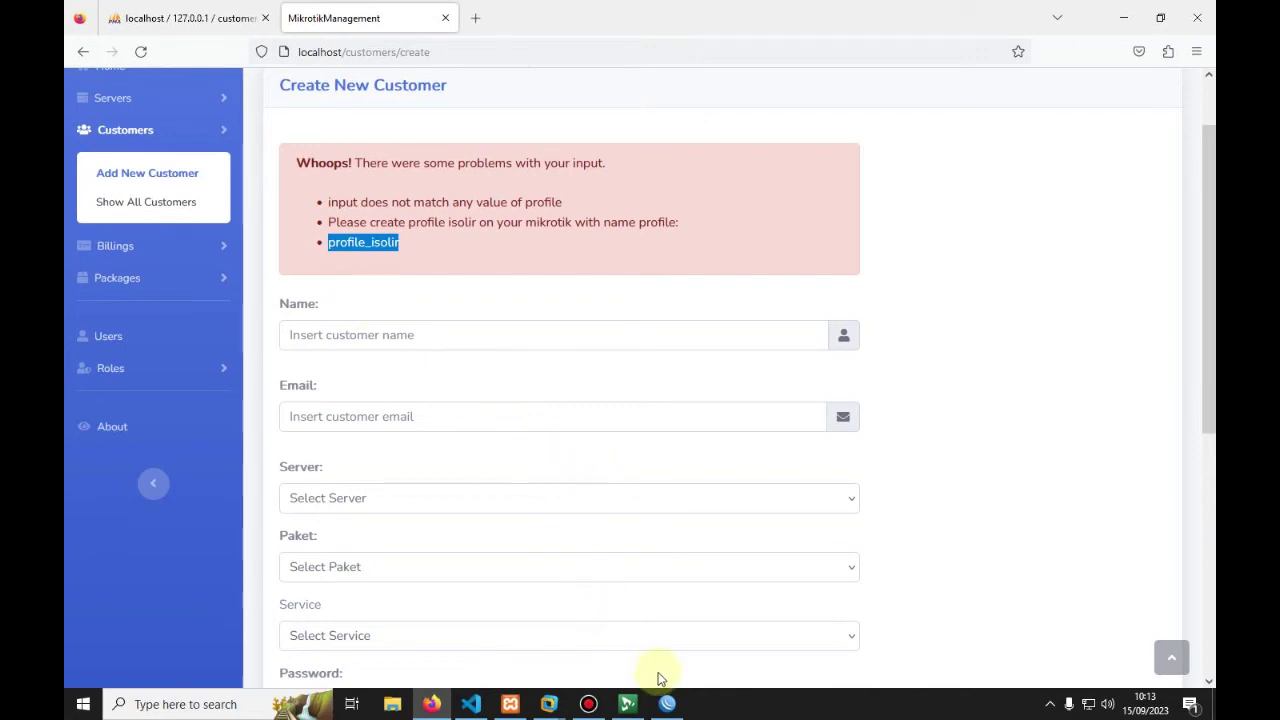
{"action": "left_click", "coordinate": [668, 704]}
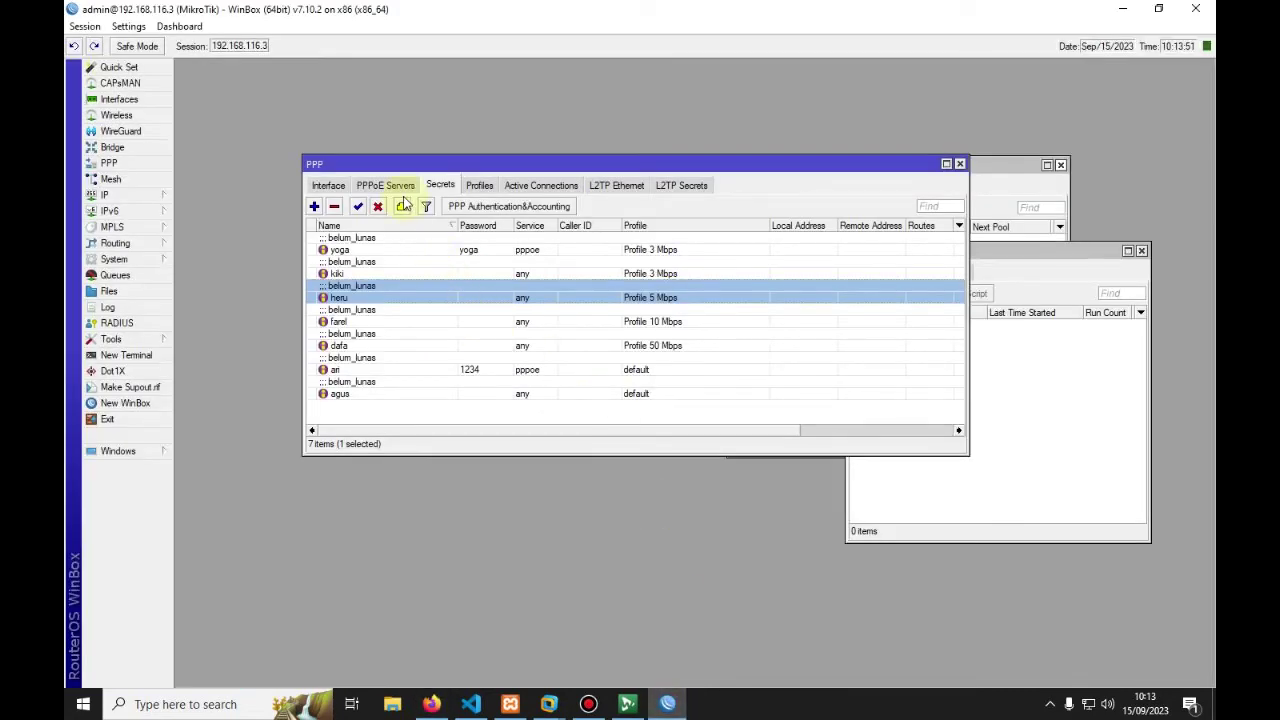
Step: Create a PPP profile named profile_isolir in WinBox, then return to the customer form
{"action": "left_click", "coordinate": [478, 186]}
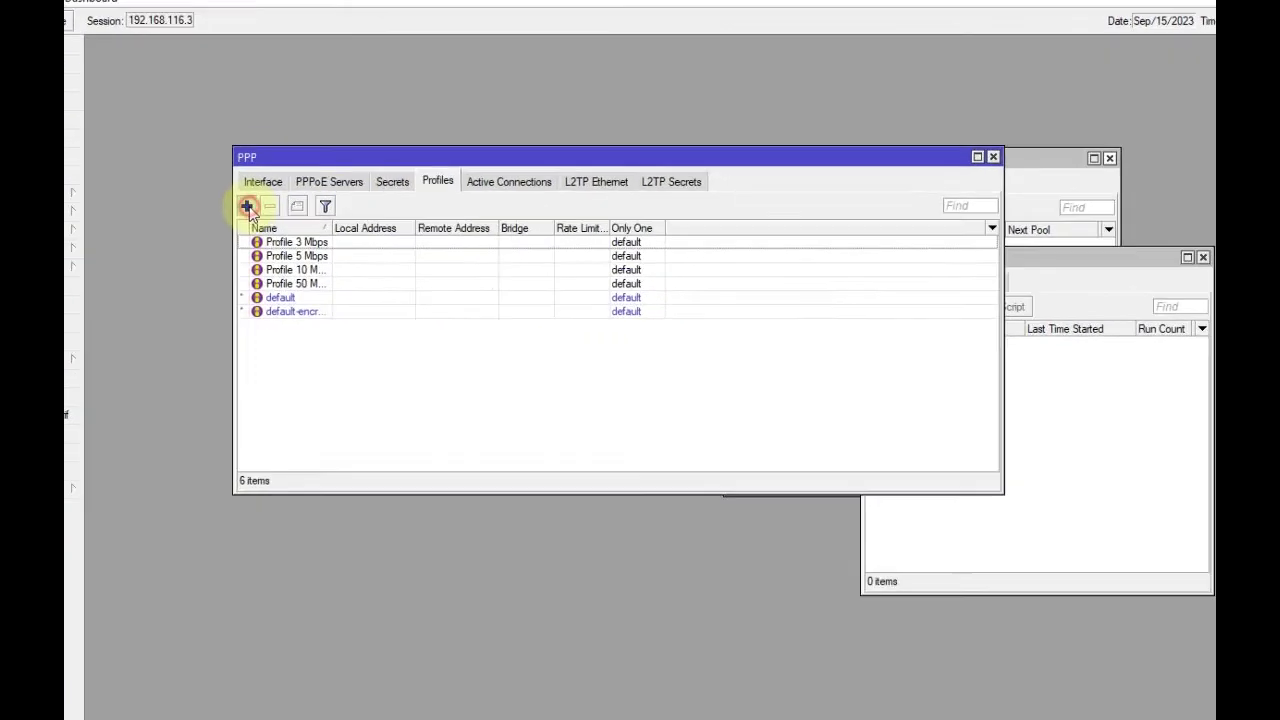
{"action": "left_click", "coordinate": [247, 207]}
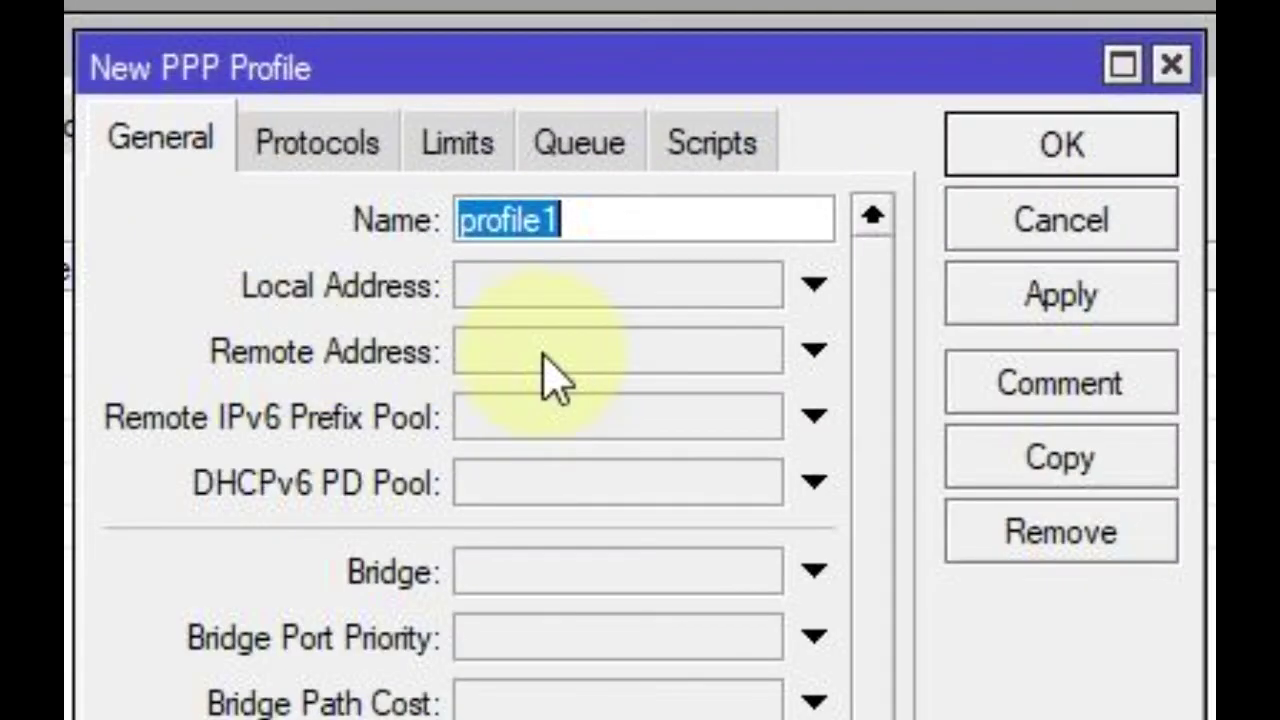
{"action": "type", "text": "profile_"}
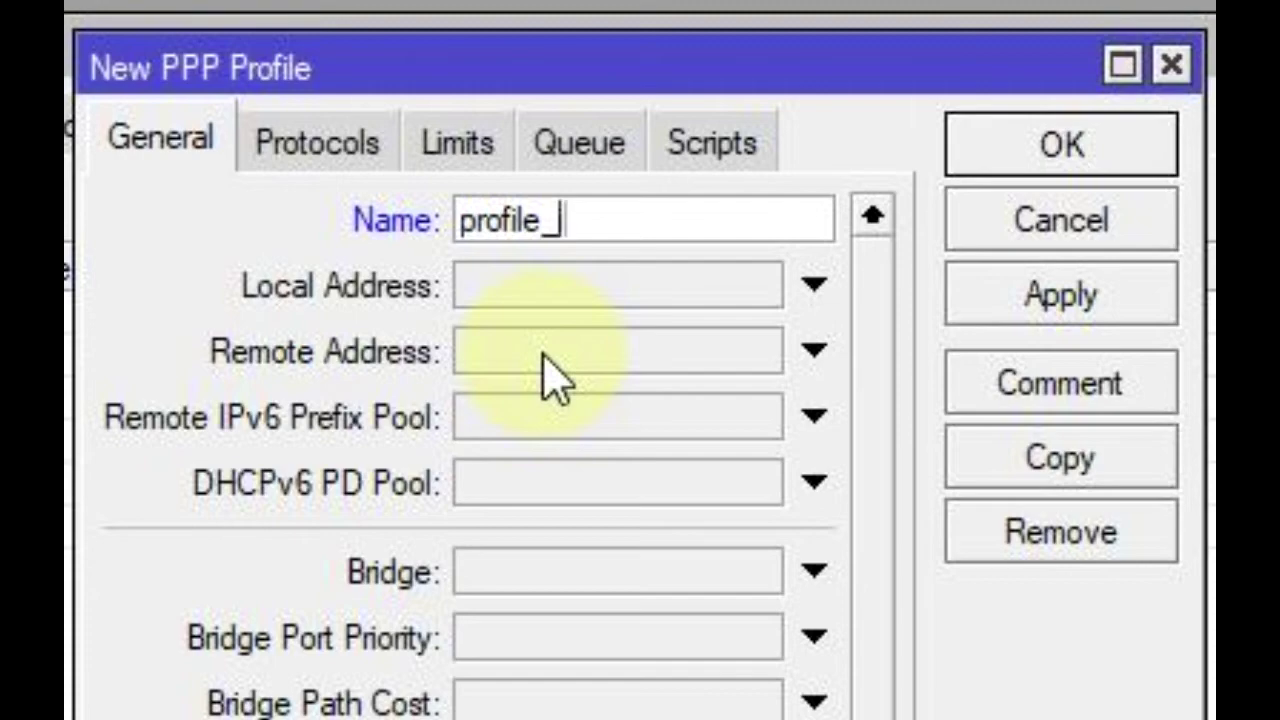
{"action": "type", "text": "isolir"}
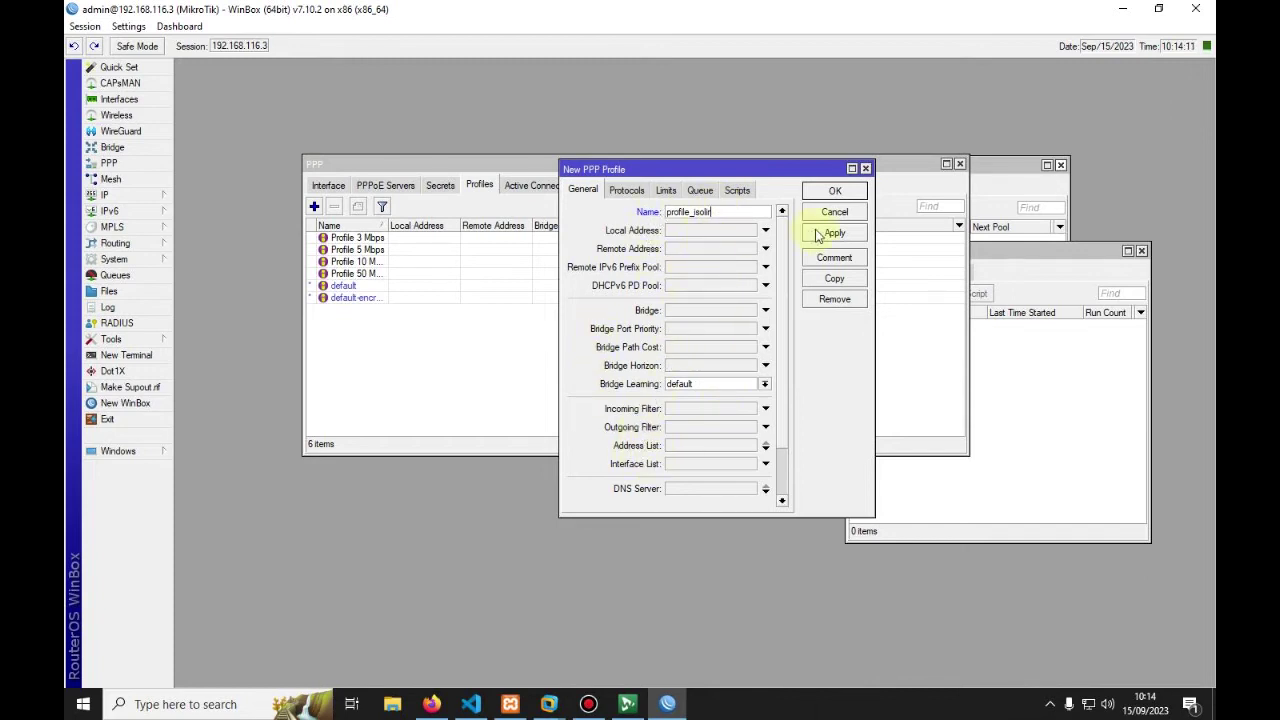
{"action": "left_click", "coordinate": [818, 234]}
{"action": "left_click", "coordinate": [826, 192]}
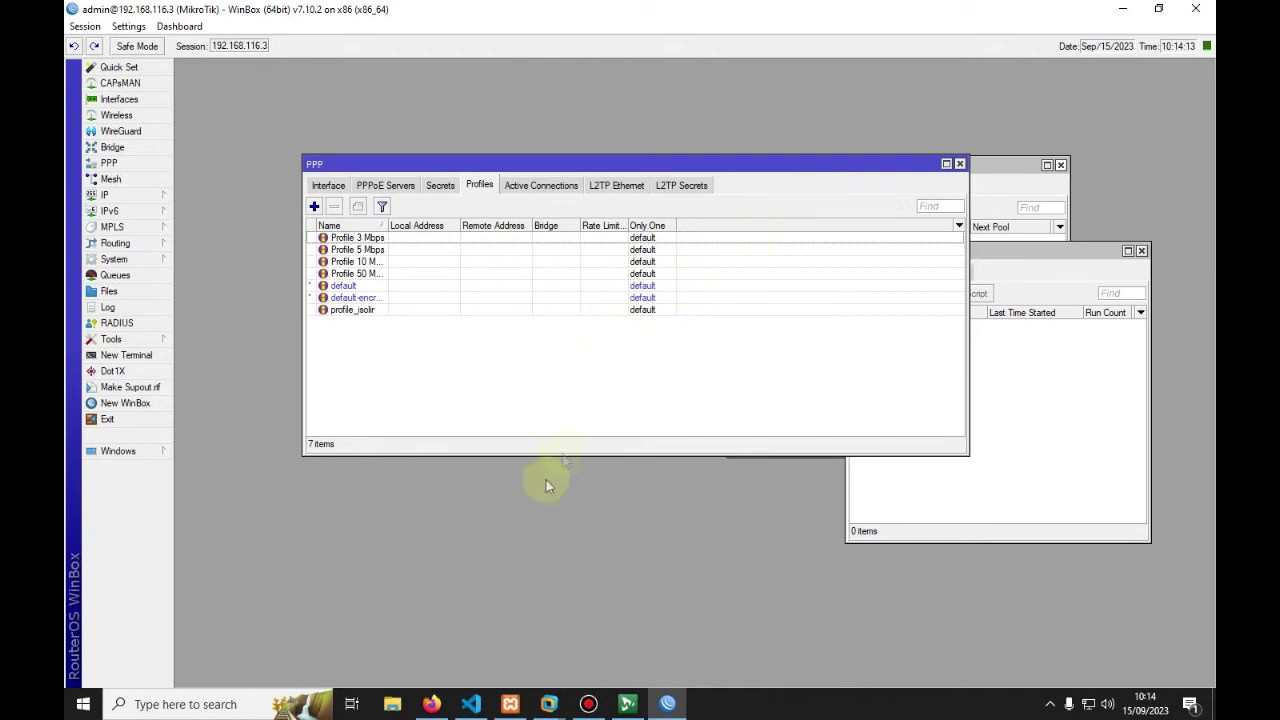
{"action": "left_click", "coordinate": [430, 704]}
{"action": "left_click", "coordinate": [418, 336]}
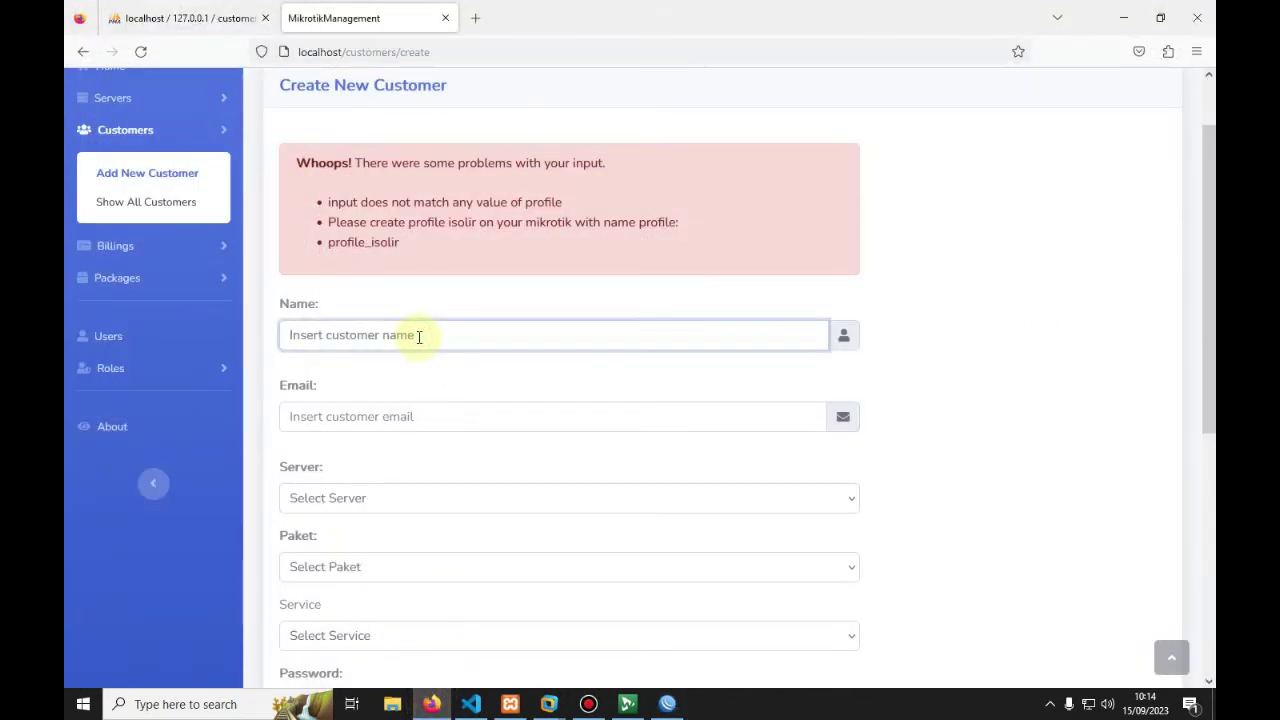
Step: Enter the customer's name and e-mail and assign Server 1
{"action": "type", "text": "Paijo"}
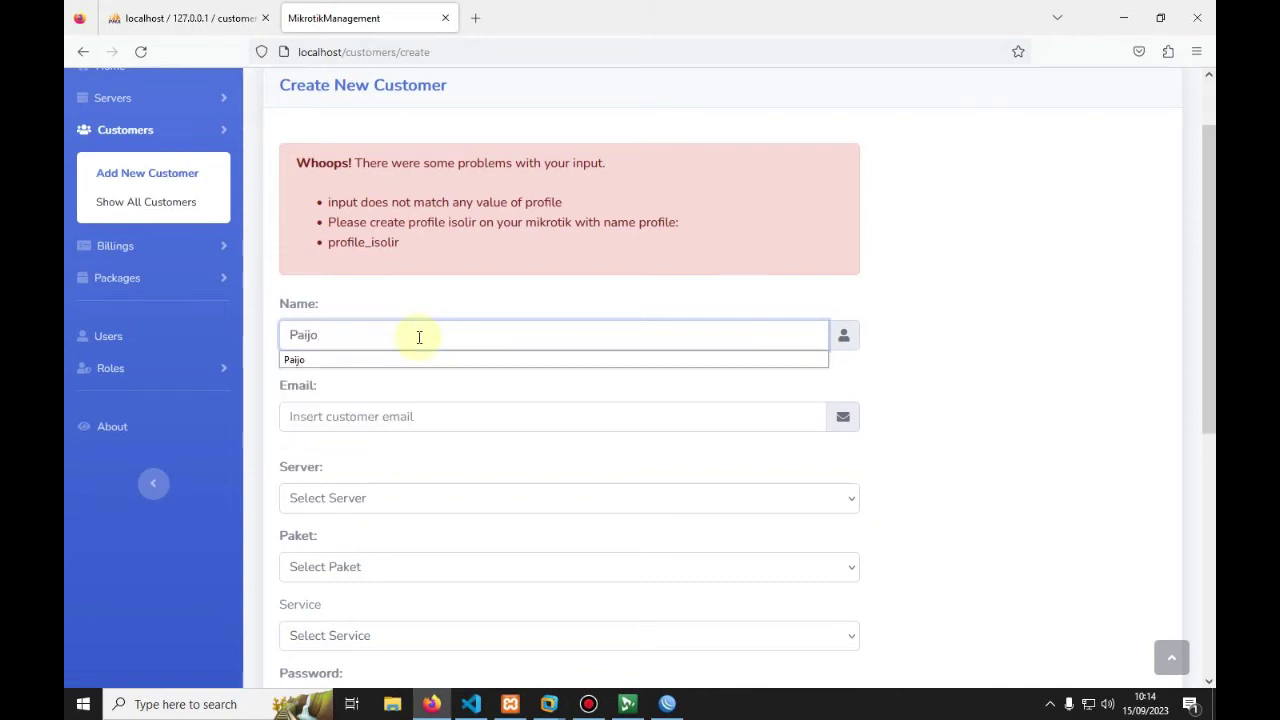
{"action": "scroll", "coordinate": [419, 337], "scroll_direction": "down", "scroll_amount": 1}
{"action": "left_click", "coordinate": [349, 340]}
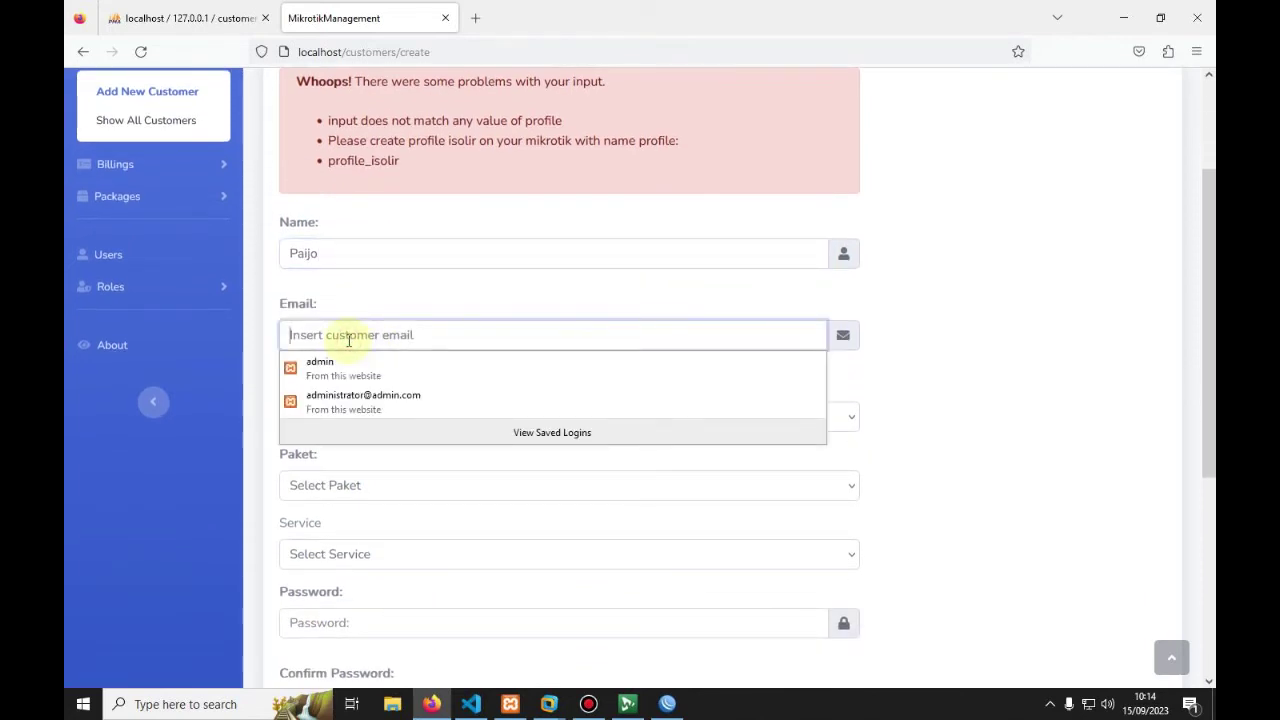
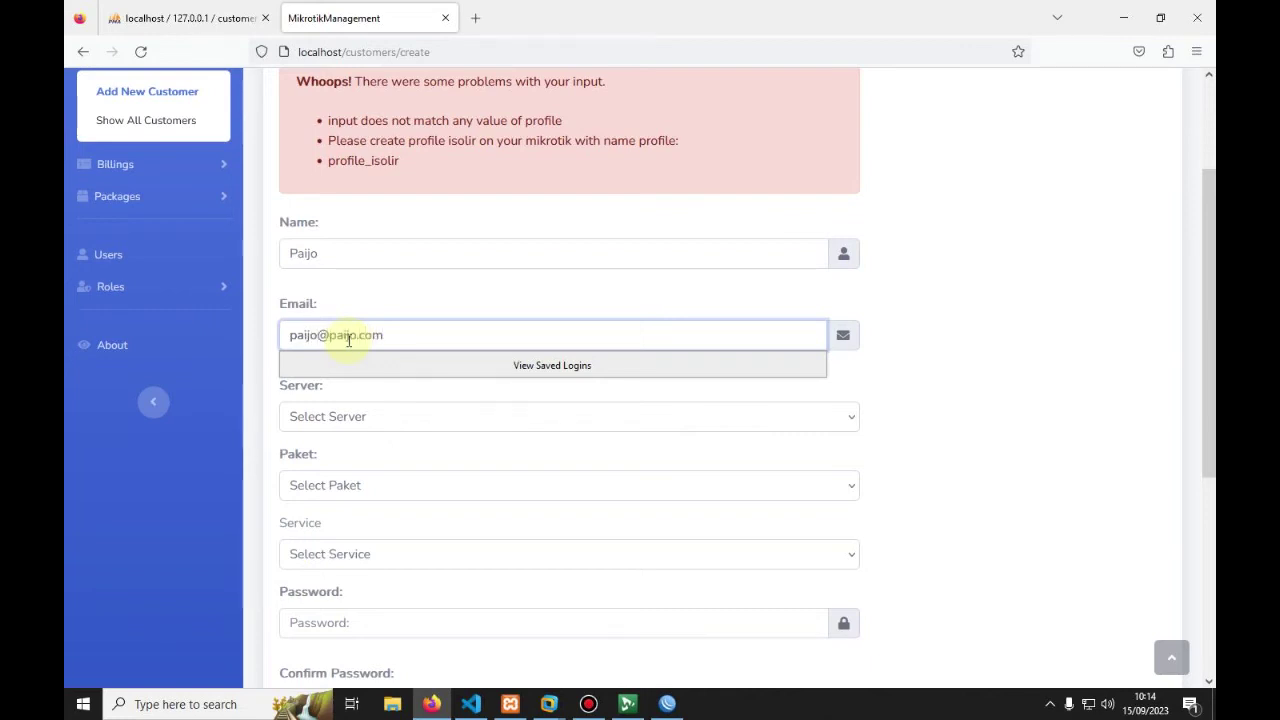
{"action": "key", "text": "Tab"}
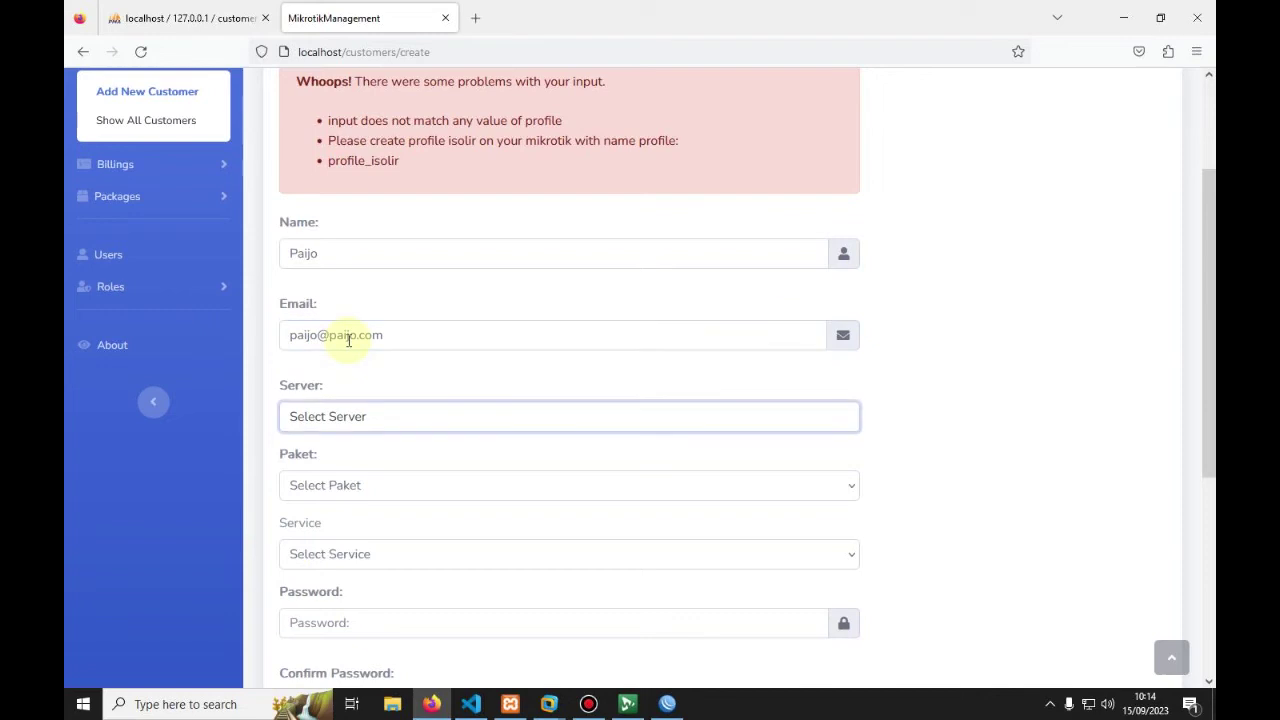
{"action": "left_click", "coordinate": [337, 417]}
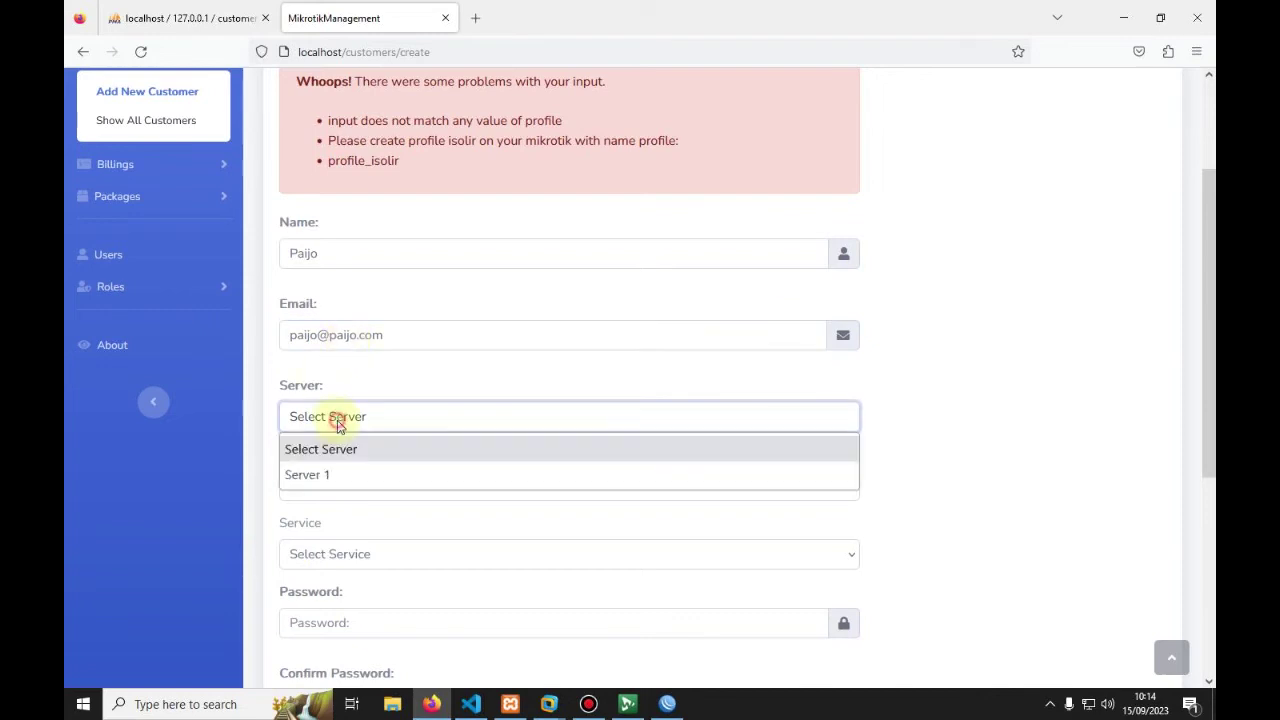
{"action": "left_click", "coordinate": [343, 472]}
Step: Choose the Profile 10 Mbps package and pppoe service
{"action": "scroll", "coordinate": [354, 457], "scroll_direction": "down", "scroll_amount": 3}
{"action": "left_click", "coordinate": [347, 321]}
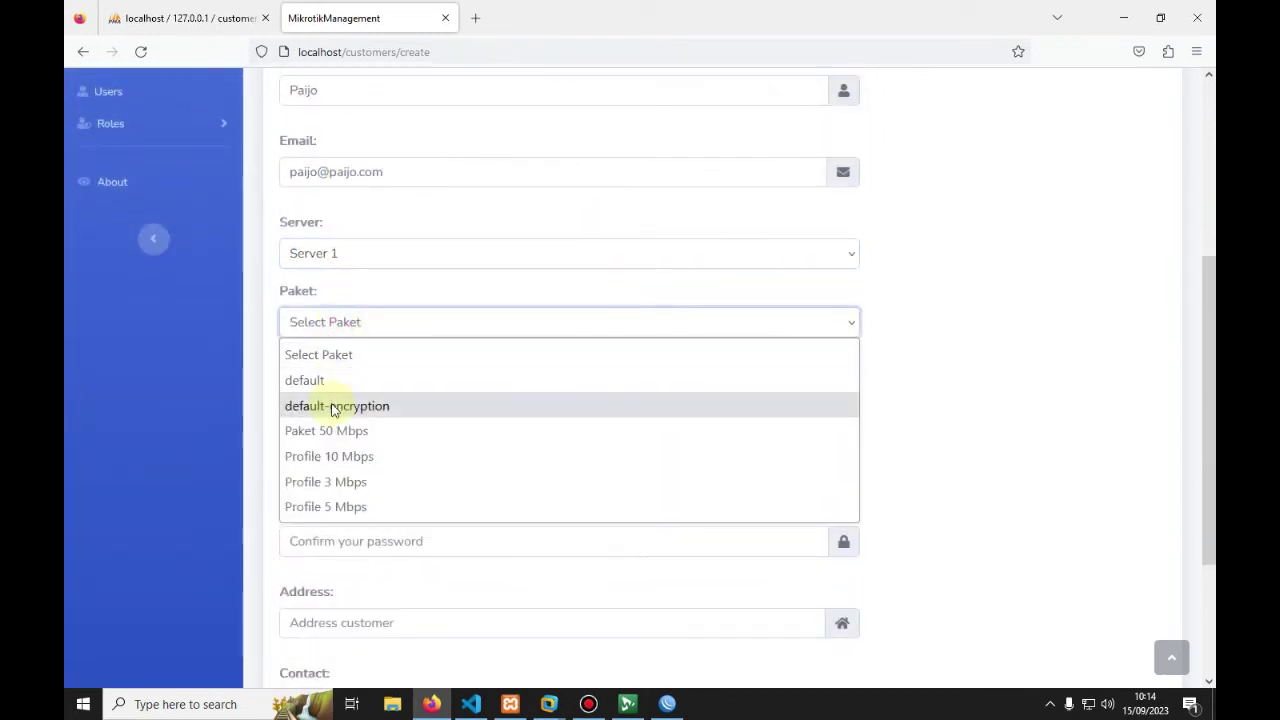
{"action": "left_click", "coordinate": [340, 455]}
{"action": "scroll", "coordinate": [342, 455], "scroll_direction": "down", "scroll_amount": 1}
{"action": "left_click", "coordinate": [326, 308]}
{"action": "left_click", "coordinate": [310, 478]}
Step: Enter and confirm the customer's password
{"action": "scroll", "coordinate": [346, 414], "scroll_direction": "down", "scroll_amount": 2}
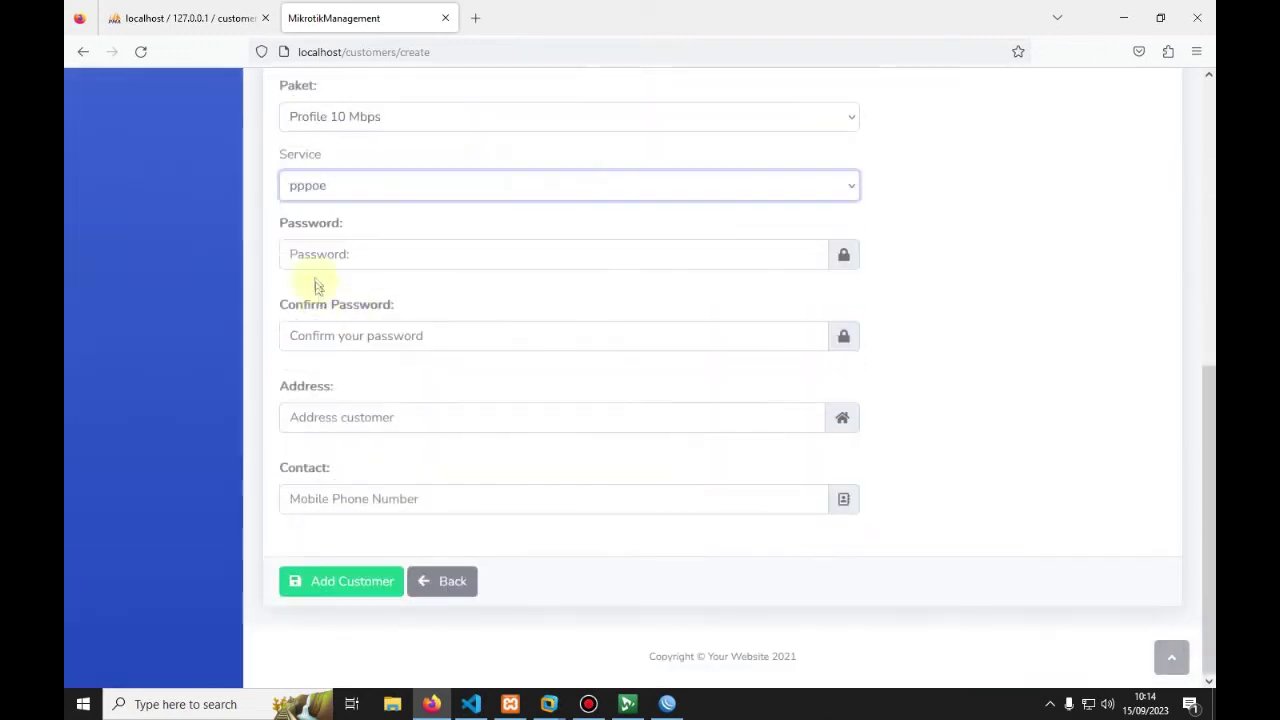
{"action": "left_click", "coordinate": [309, 252]}
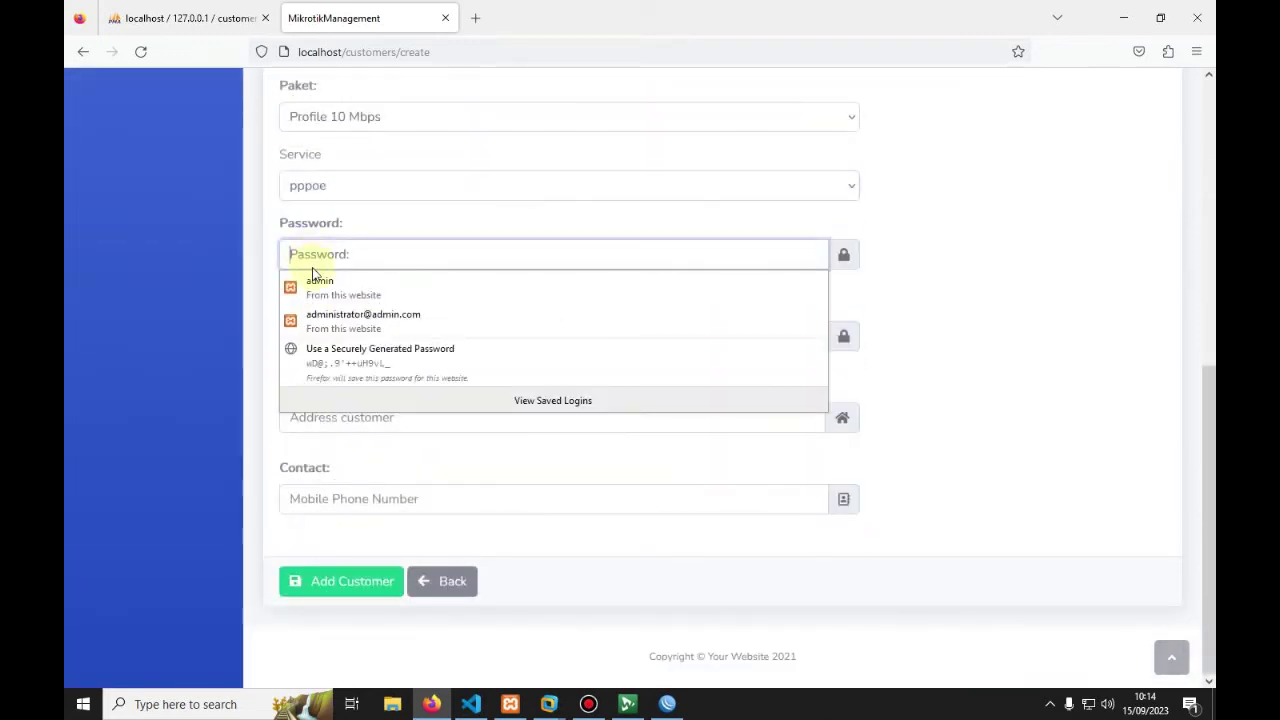
{"action": "left_click", "coordinate": [314, 334]}
{"action": "type", "text": "12"}
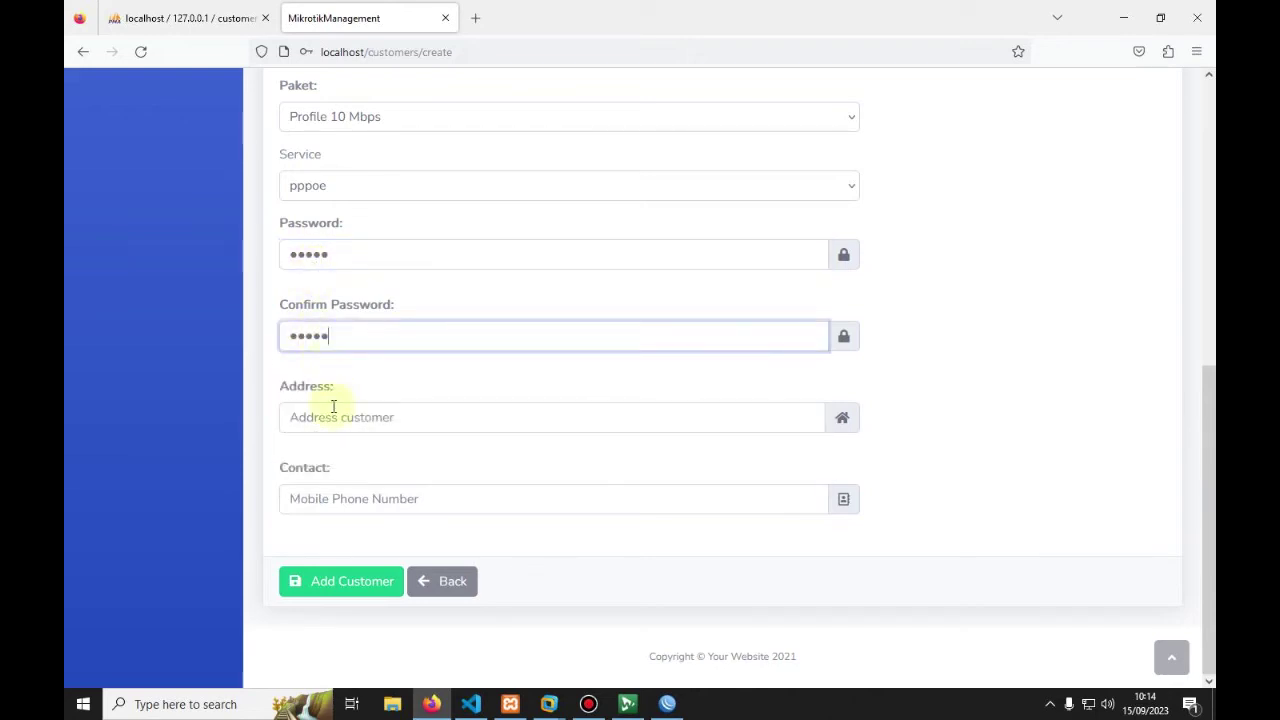
Step: Pick the address and contact number from autofill and submit the customer
{"action": "left_click", "coordinate": [331, 414]}
{"action": "left_click", "coordinate": [342, 459]}
{"action": "left_click", "coordinate": [329, 496]}
{"action": "left_click", "coordinate": [323, 537]}
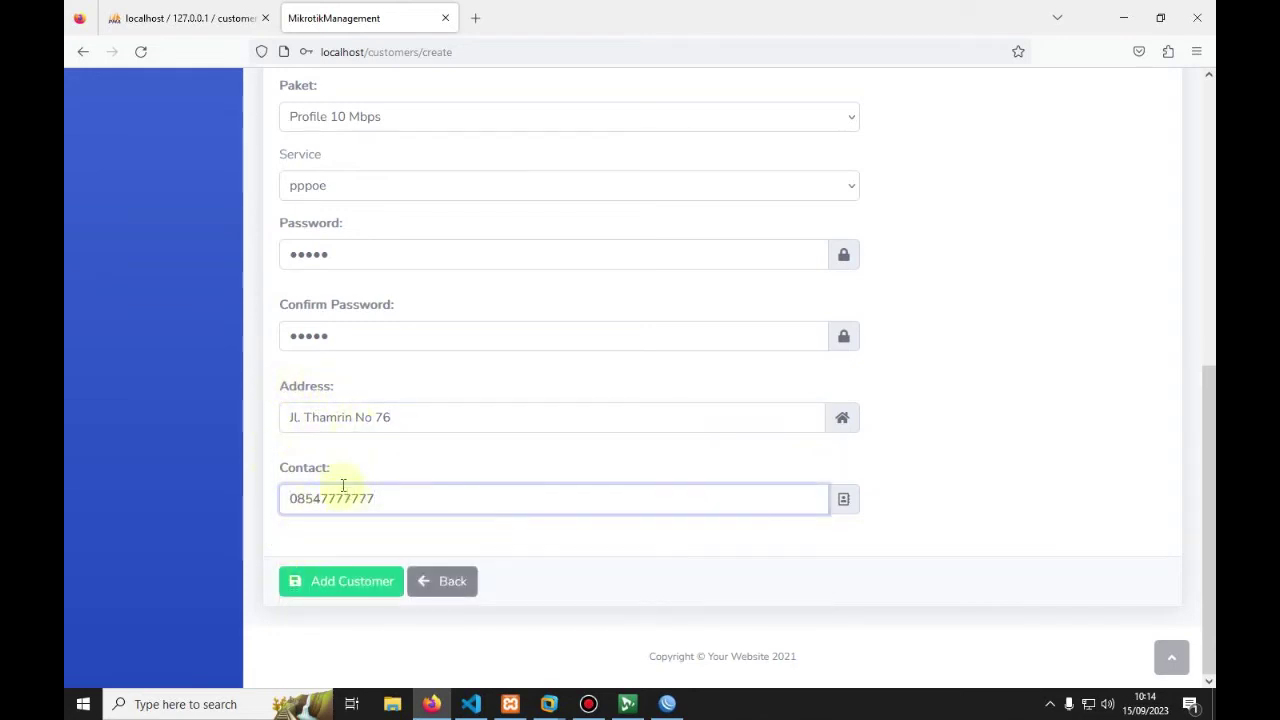
{"action": "left_click", "coordinate": [352, 592]}
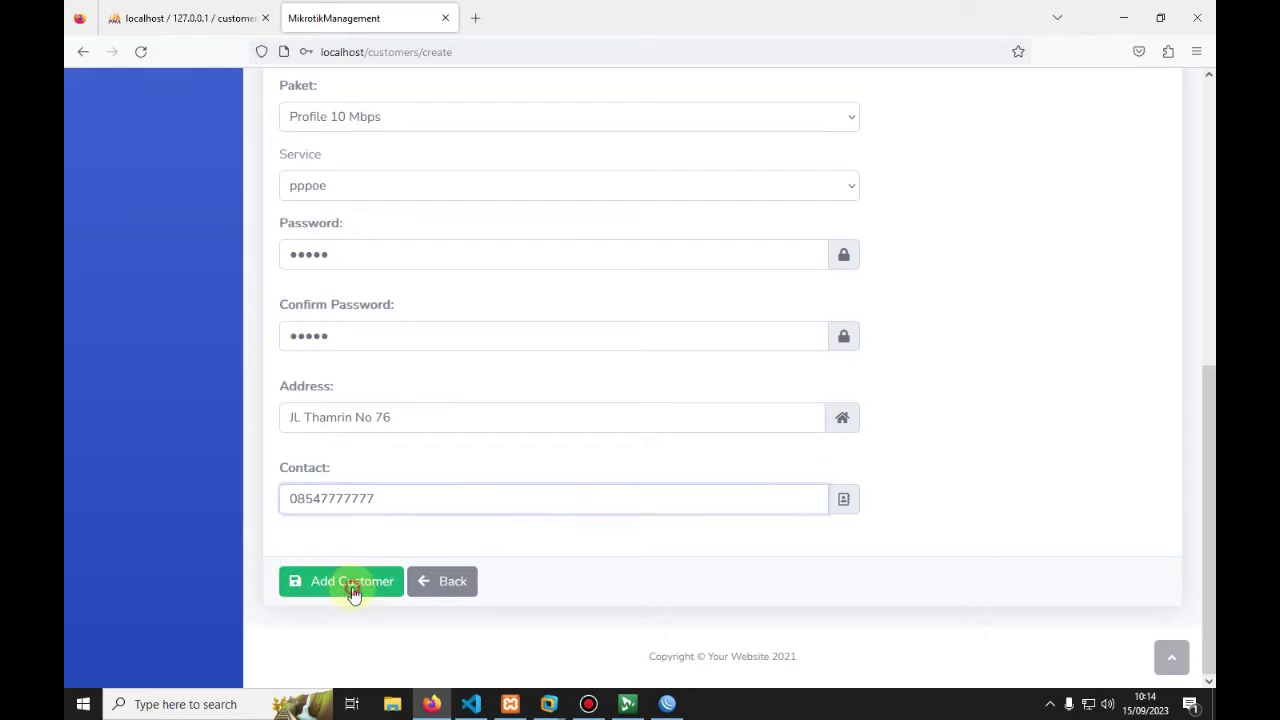
Step: Decline saving the login, accept the success message, and point out the new customer
{"action": "left_click", "coordinate": [517, 253]}
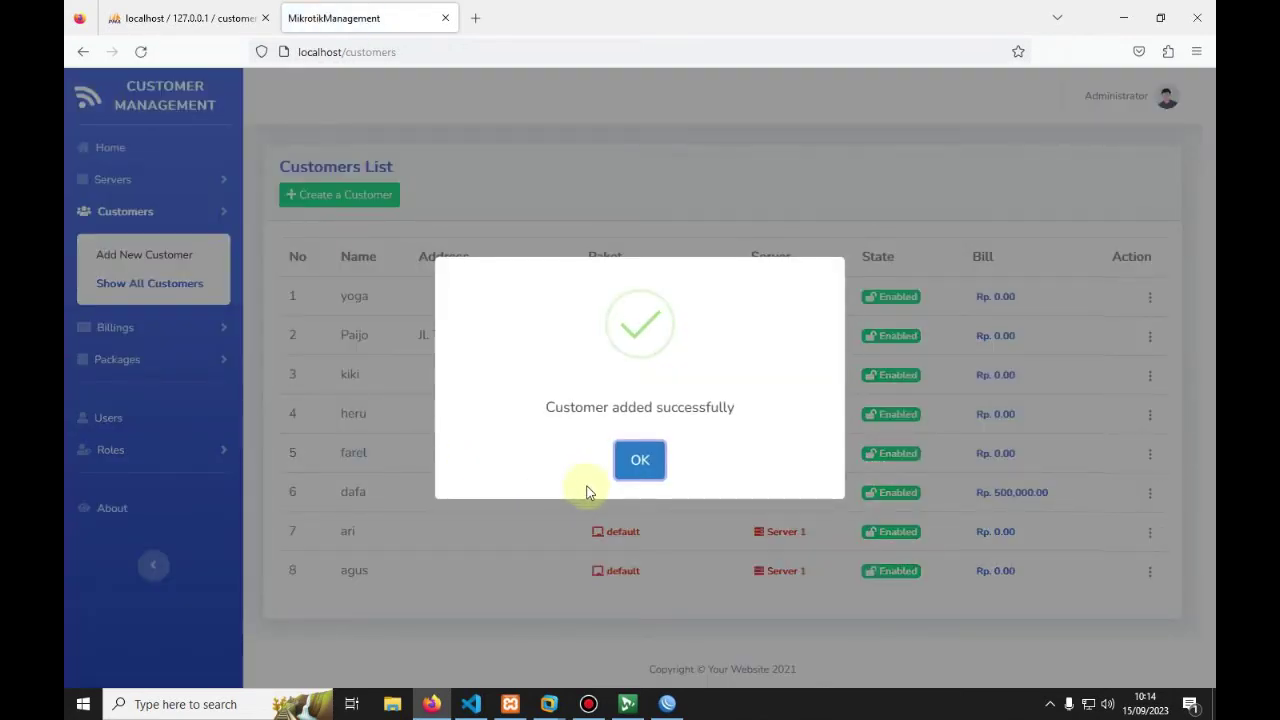
{"action": "left_click", "coordinate": [640, 459]}
{"action": "left_click_drag", "start_coordinate": [340, 335], "coordinate": [663, 351]}
{"action": "left_click", "coordinate": [640, 354]}
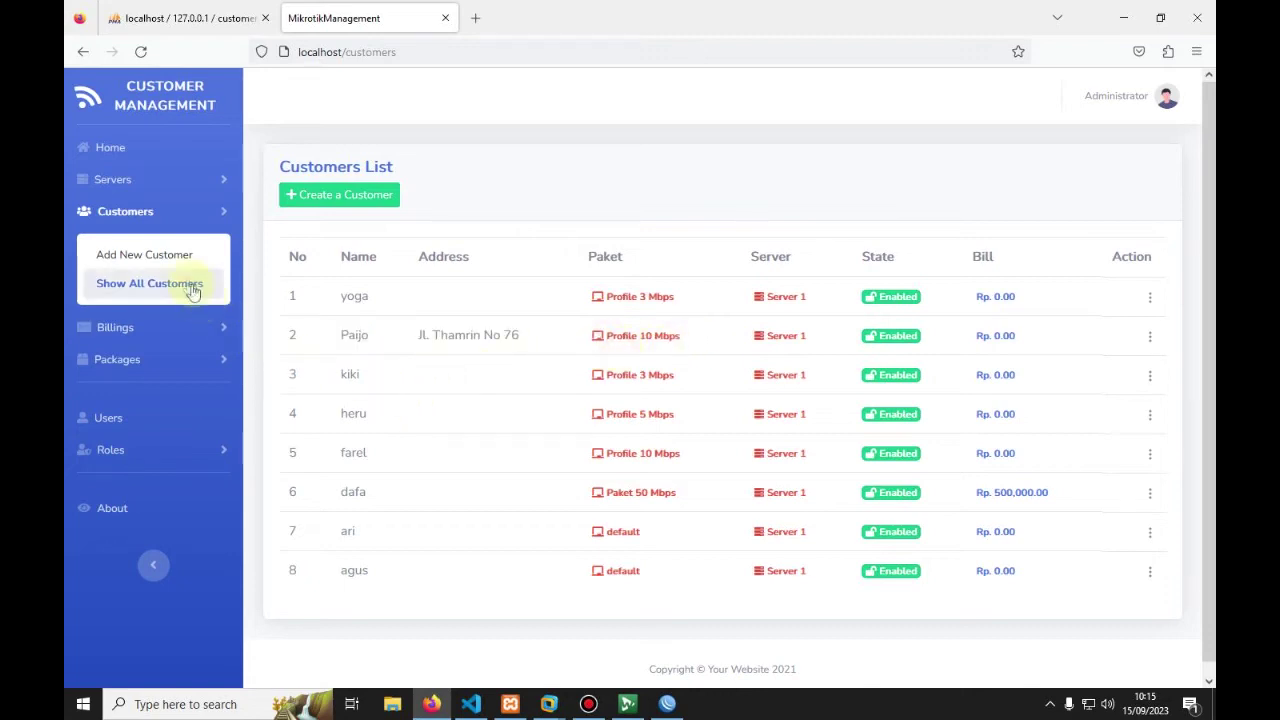
Step: Open Show Unpaid Bill and check the new customer's September 2023 Rp. 0.00 bill
{"action": "left_click", "coordinate": [110, 328]}
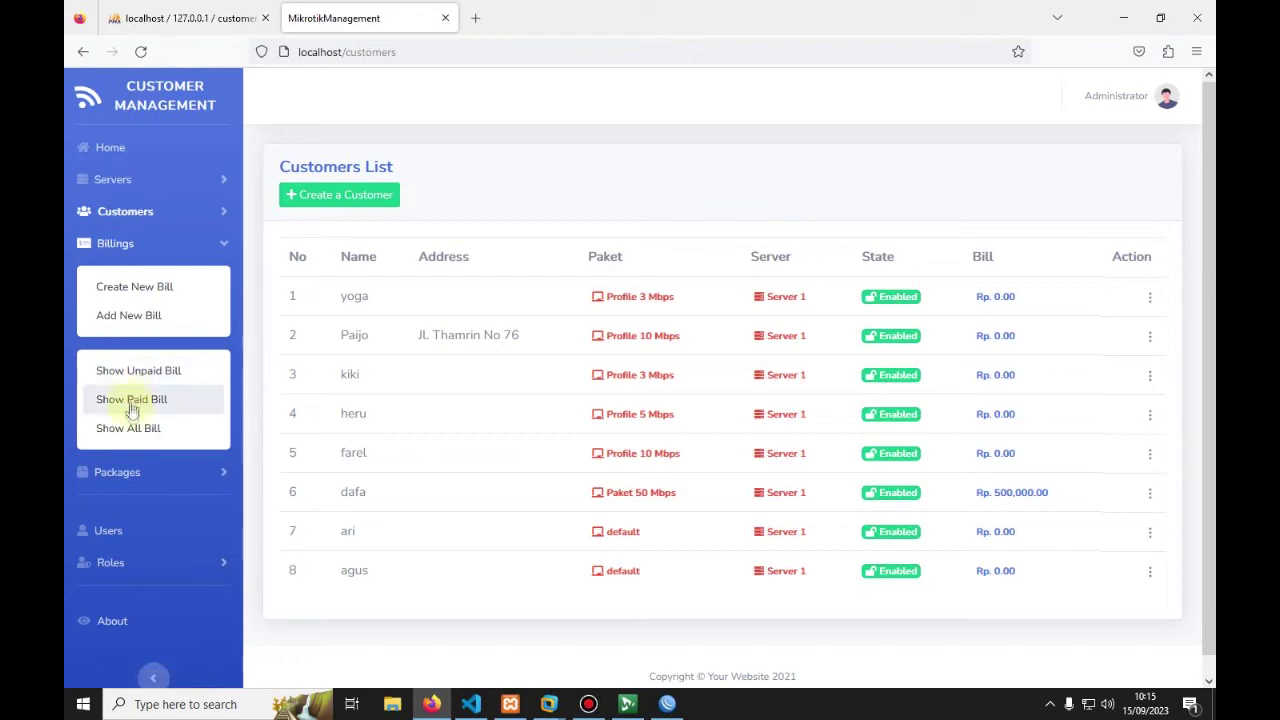
{"action": "left_click", "coordinate": [130, 378]}
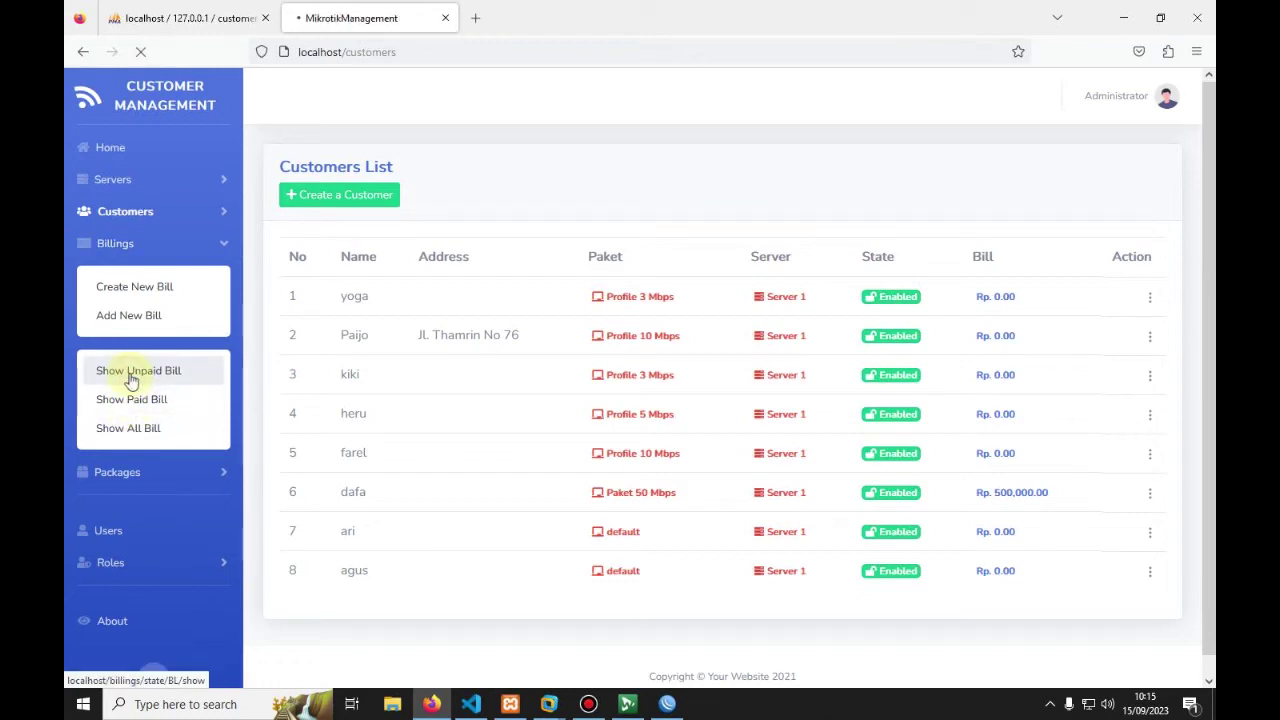
{"action": "scroll", "coordinate": [545, 442], "scroll_direction": "down", "scroll_amount": 3}
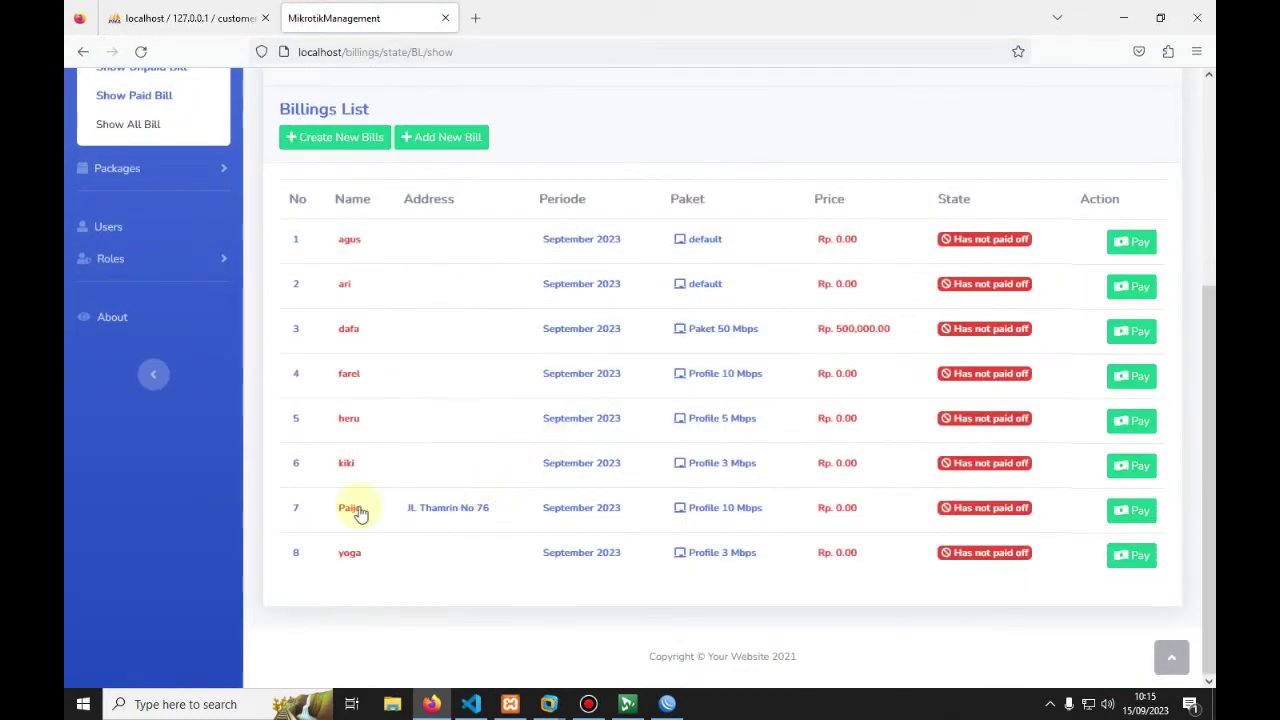
{"action": "left_click_drag", "start_coordinate": [325, 510], "coordinate": [886, 520]}
{"action": "left_click", "coordinate": [795, 518]}
{"action": "left_click", "coordinate": [820, 517]}
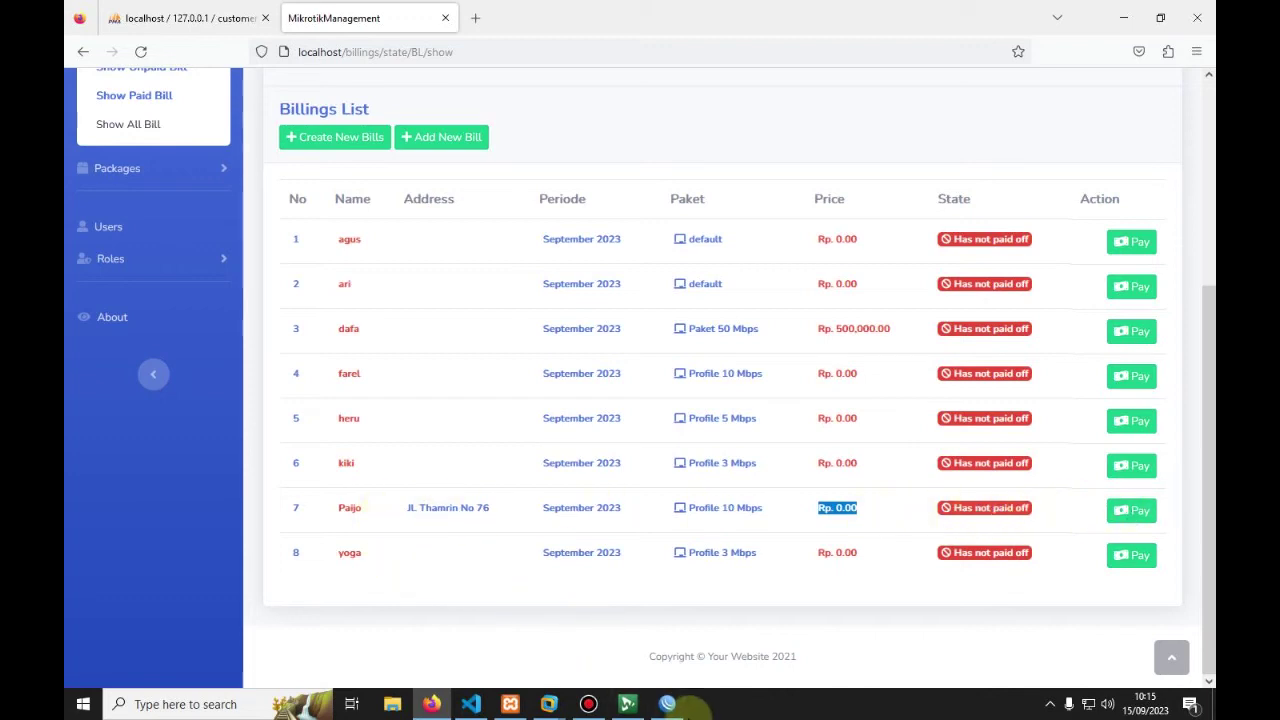
Step: In WinBox, find the new customer's entry in the PPP Secrets list
{"action": "left_click", "coordinate": [667, 704]}
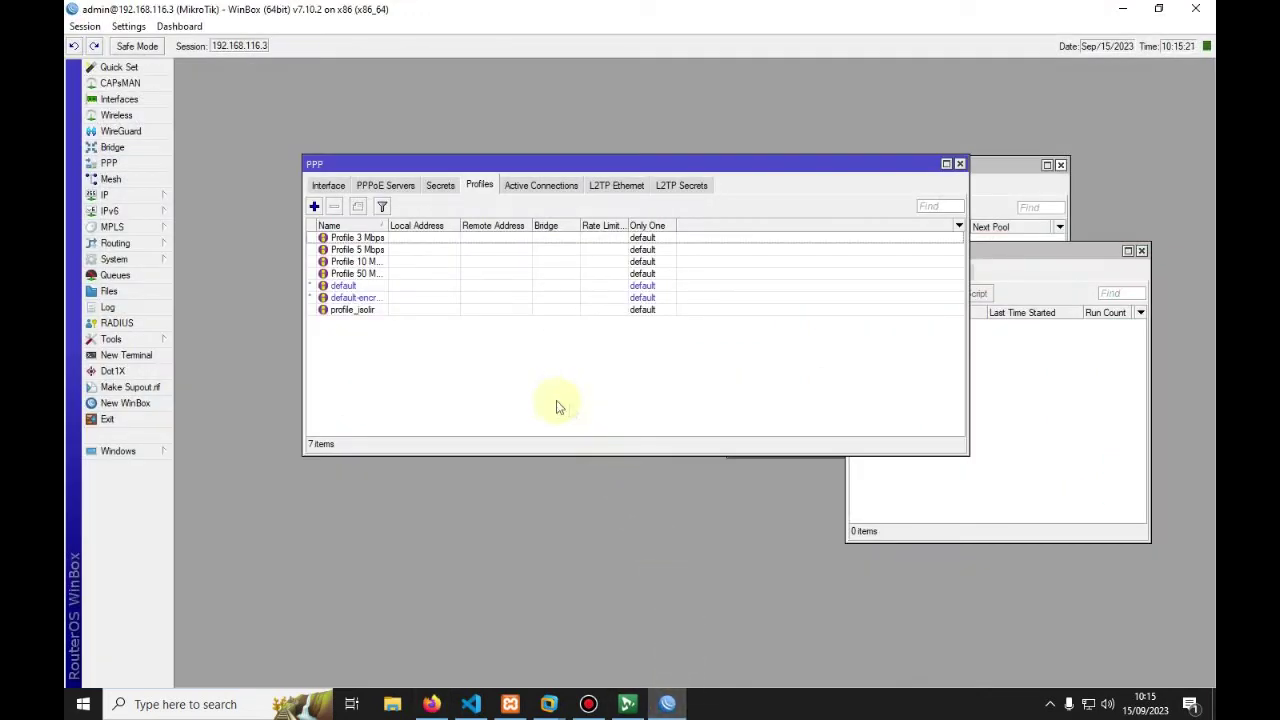
{"action": "left_click", "coordinate": [441, 186]}
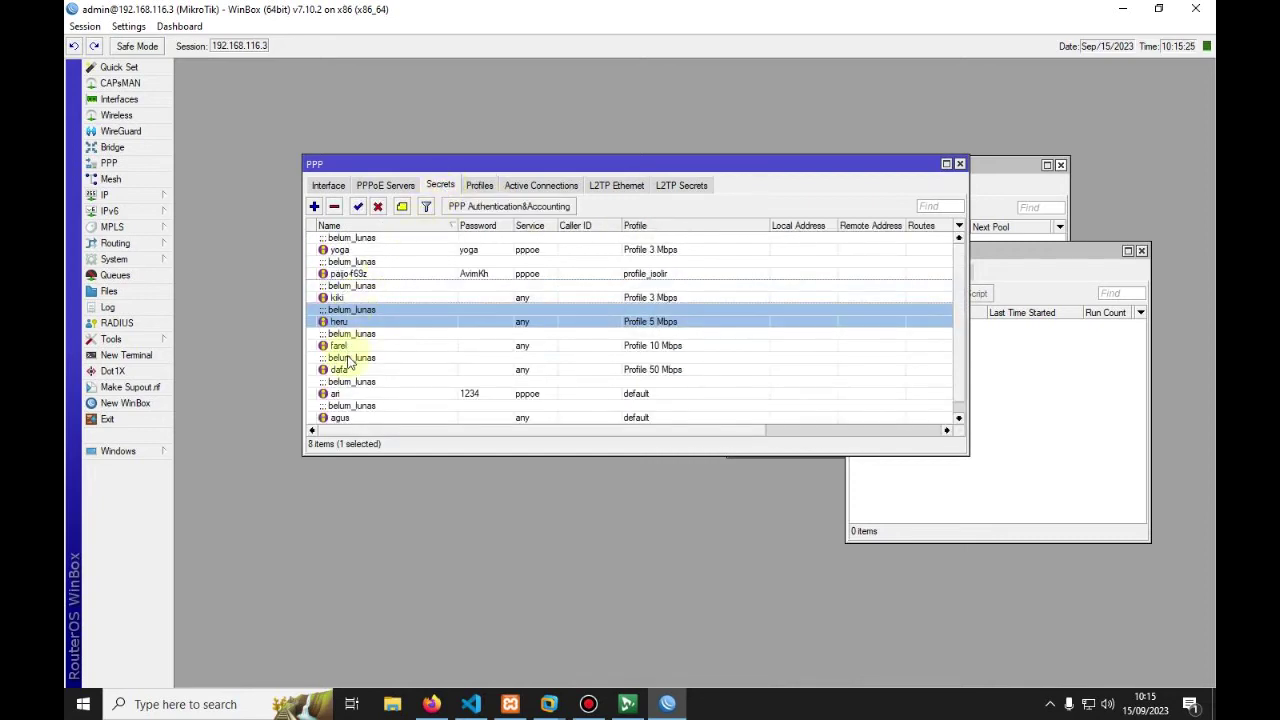
{"action": "scroll", "coordinate": [352, 403], "scroll_direction": "down", "scroll_amount": 1}
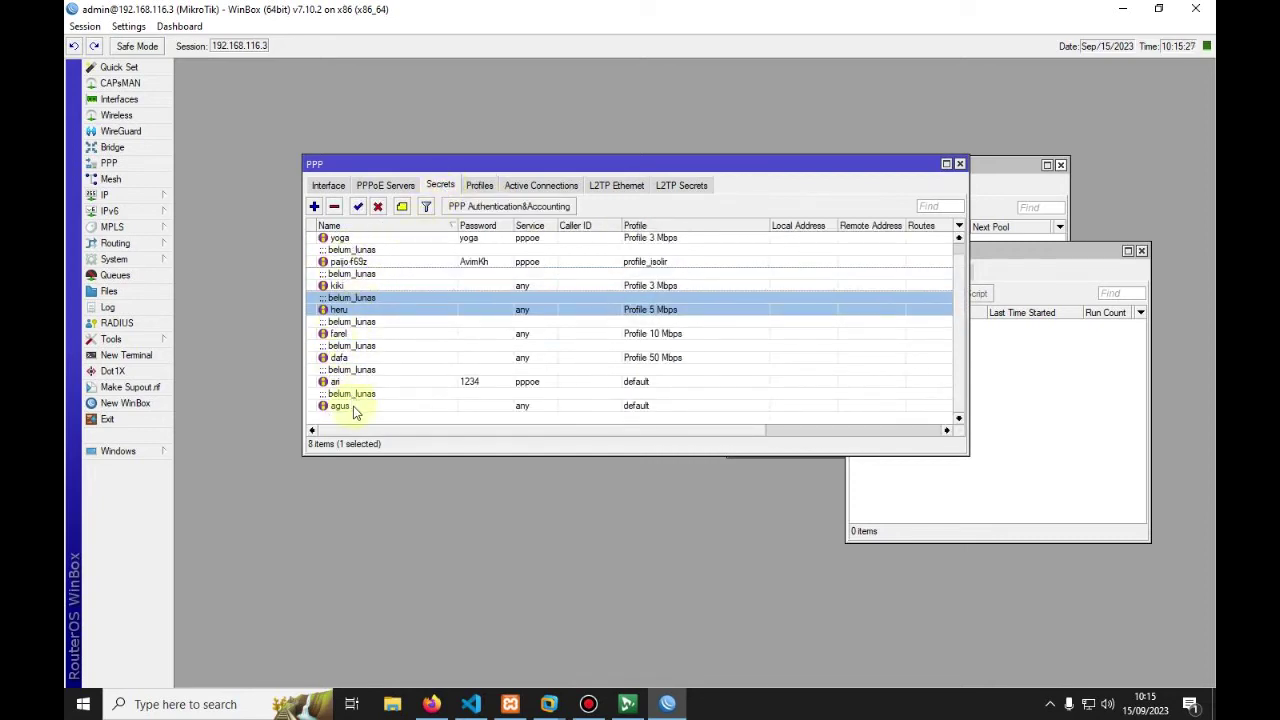
{"action": "left_click", "coordinate": [353, 408]}
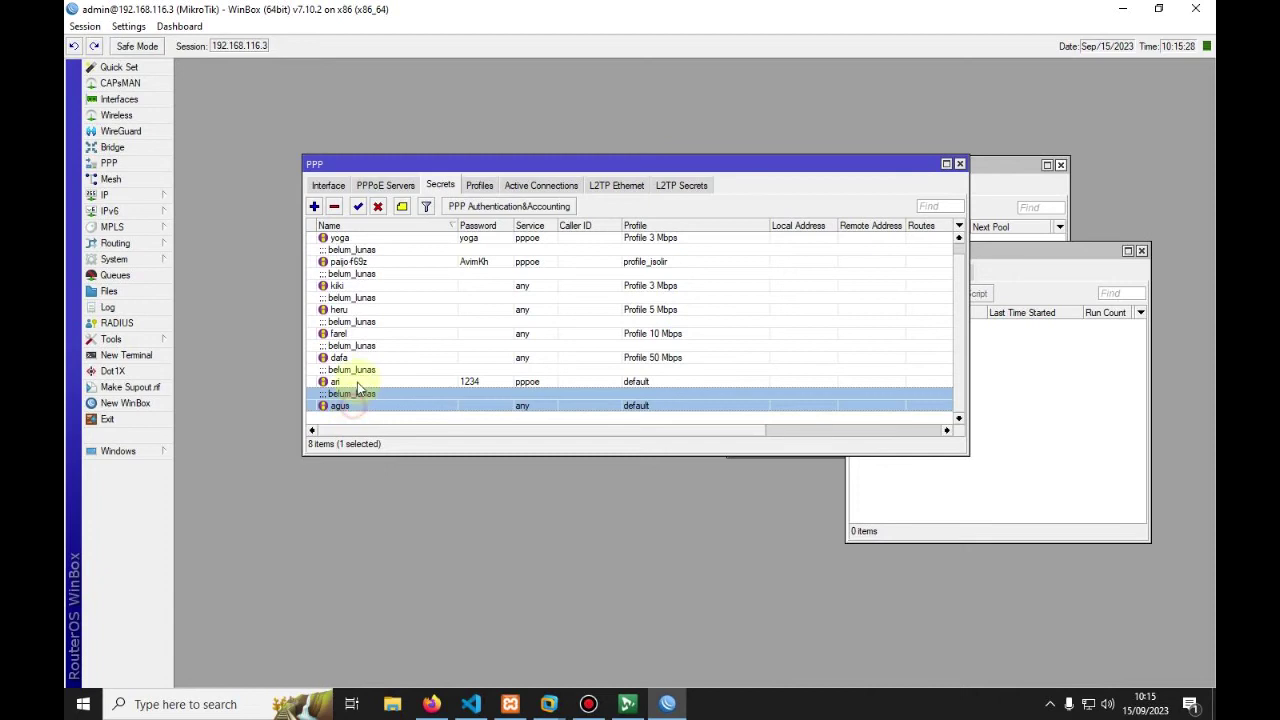
{"action": "left_click", "coordinate": [341, 264]}
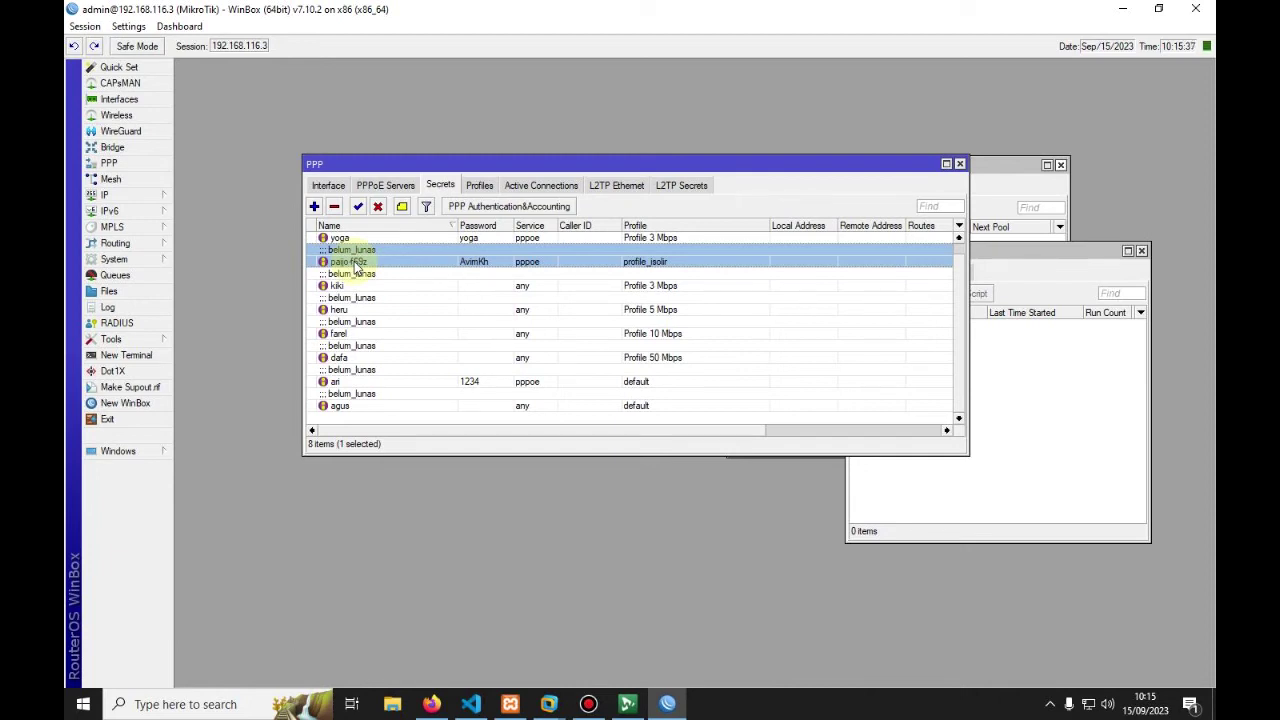
Step: Open the customer's PPP secret, check its username and password, then close it
{"action": "double_click", "coordinate": [350, 264]}
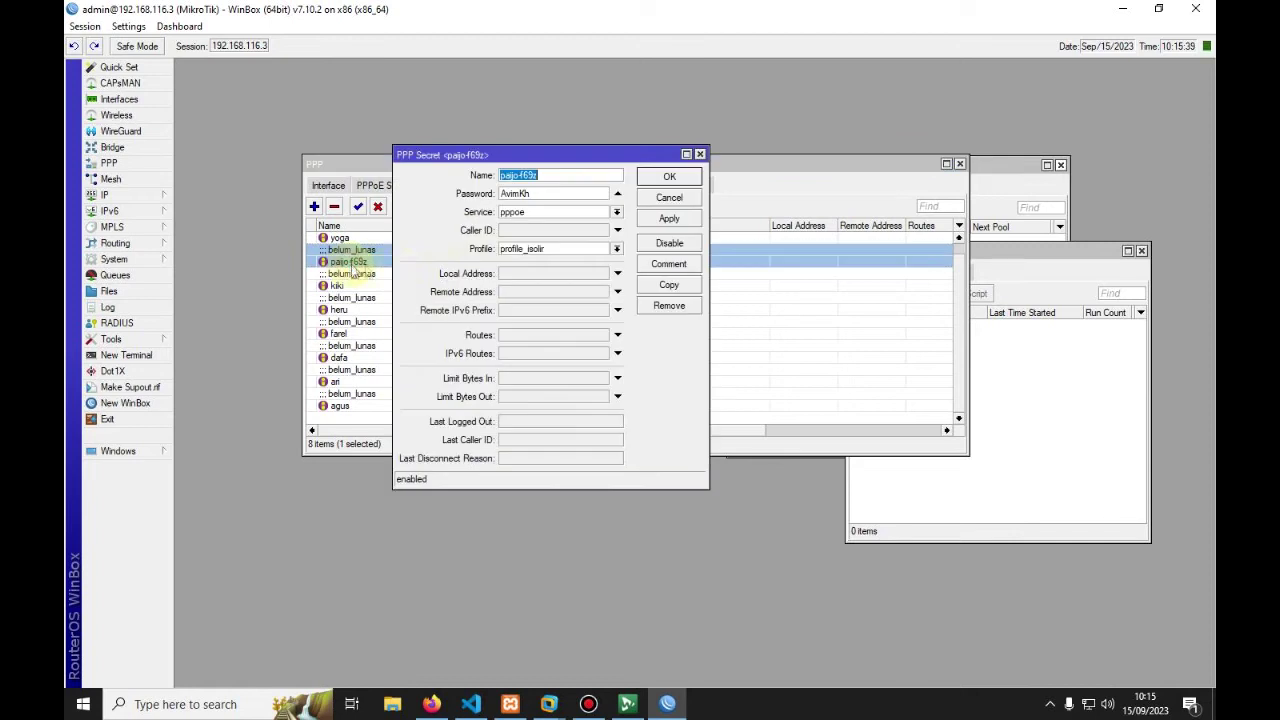
{"action": "left_click", "coordinate": [505, 177]}
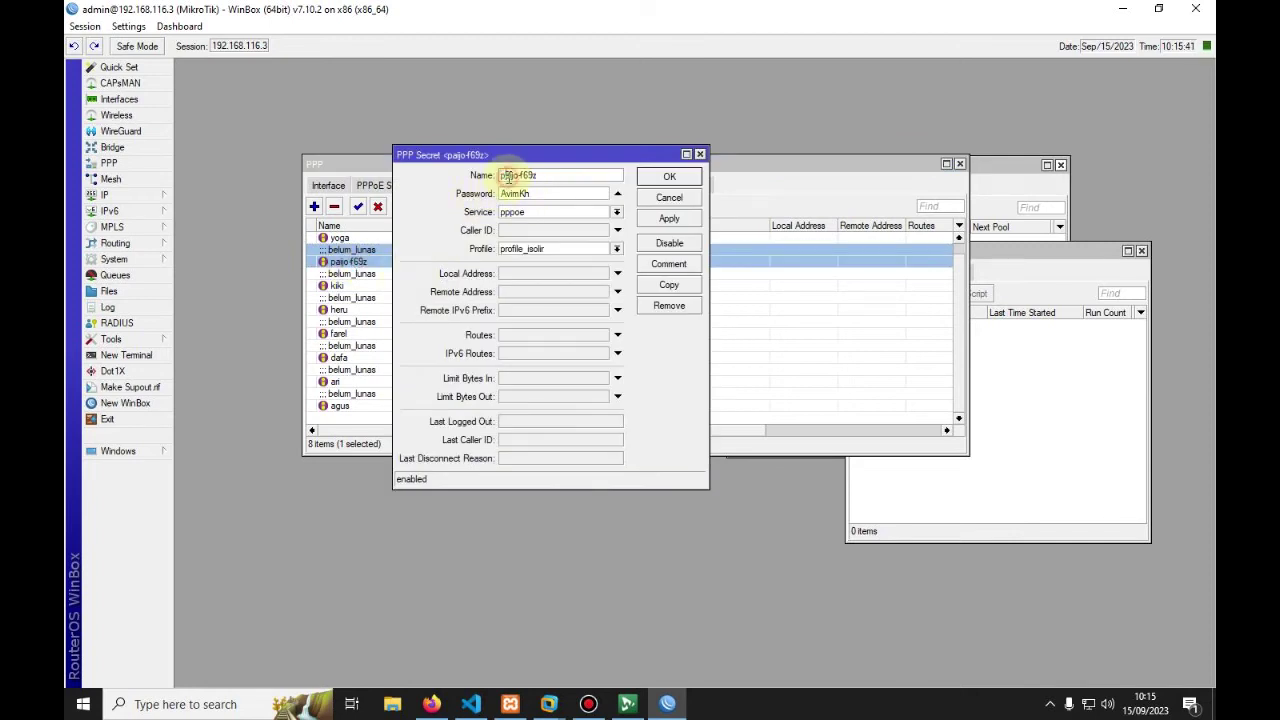
{"action": "left_click_drag", "start_coordinate": [500, 176], "coordinate": [557, 175]}
{"action": "left_click", "coordinate": [557, 175]}
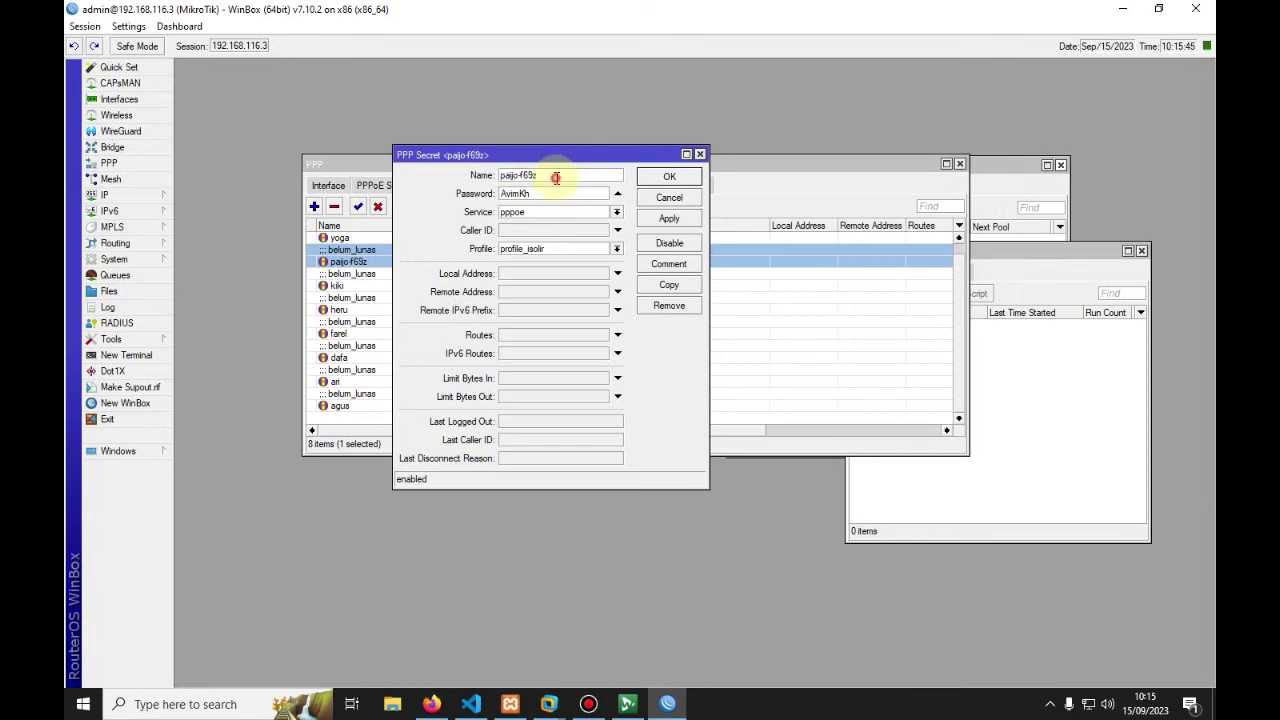
{"action": "left_click_drag", "start_coordinate": [502, 193], "coordinate": [540, 193]}
{"action": "left_click", "coordinate": [669, 197]}
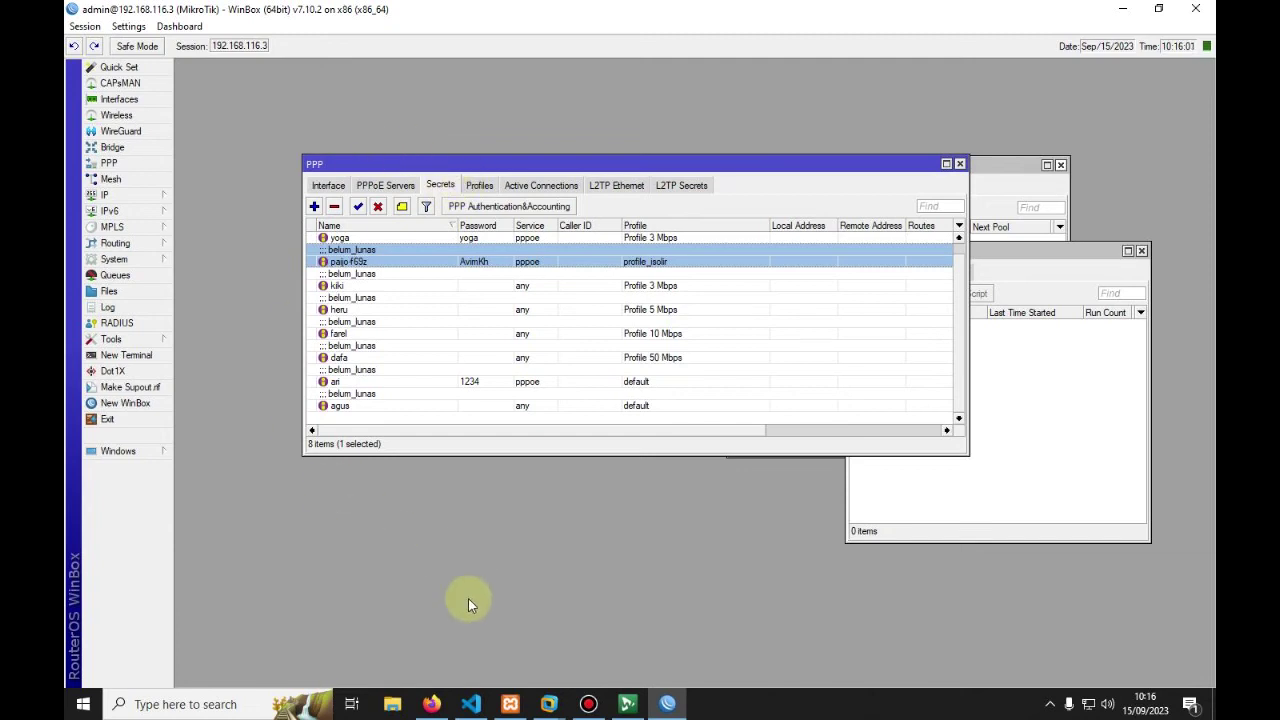
Step: In the all-customers list, open the row 2 customer's detail page
{"action": "left_click", "coordinate": [431, 704]}
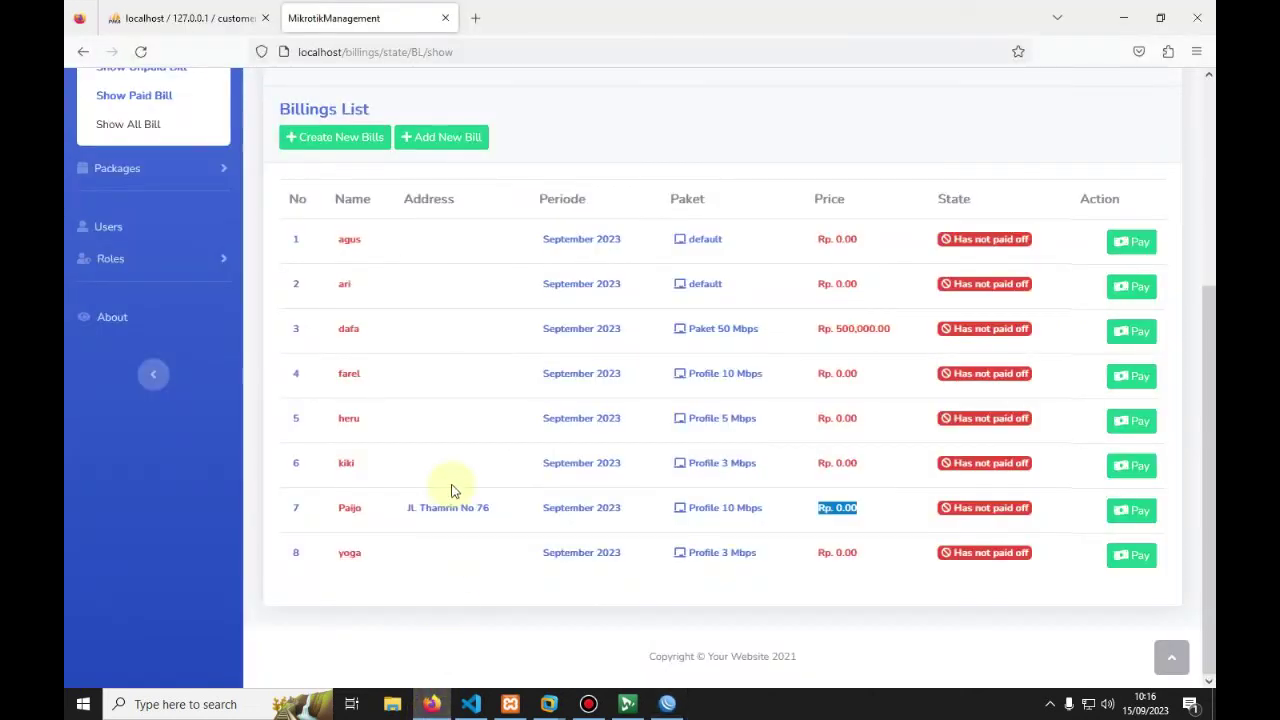
{"action": "scroll", "coordinate": [391, 466], "scroll_direction": "up", "scroll_amount": 3}
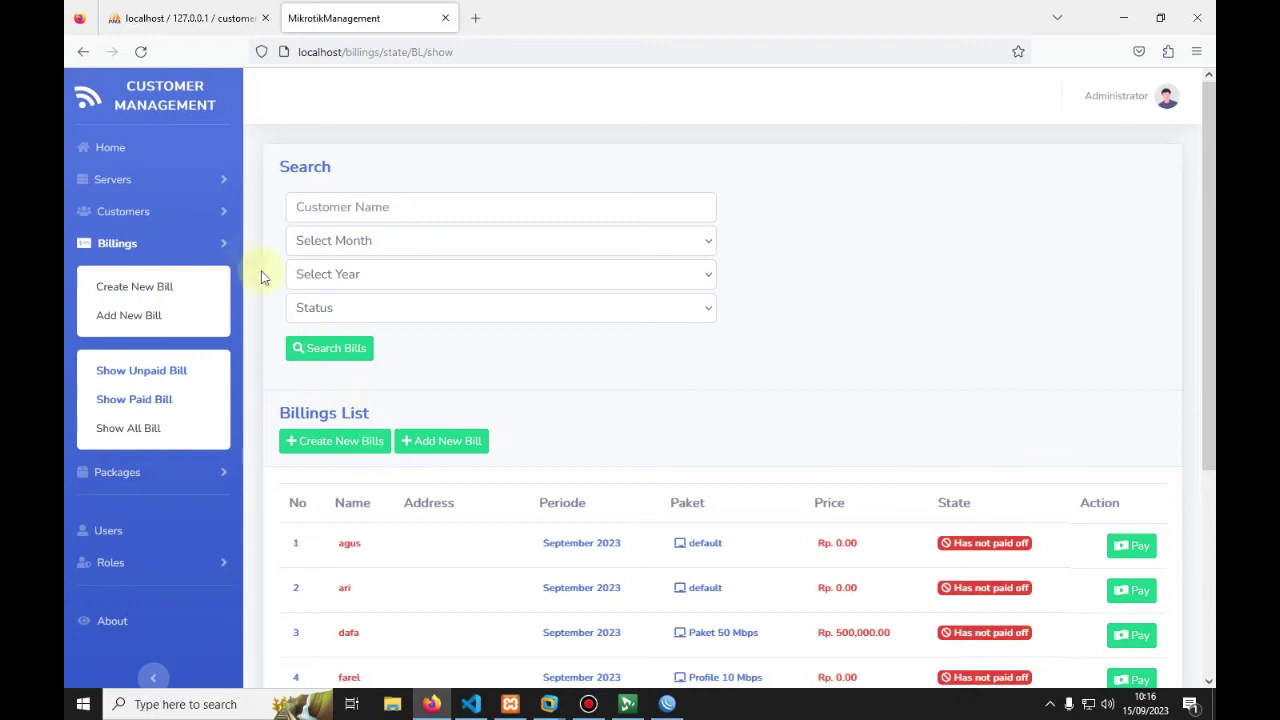
{"action": "left_click", "coordinate": [155, 210]}
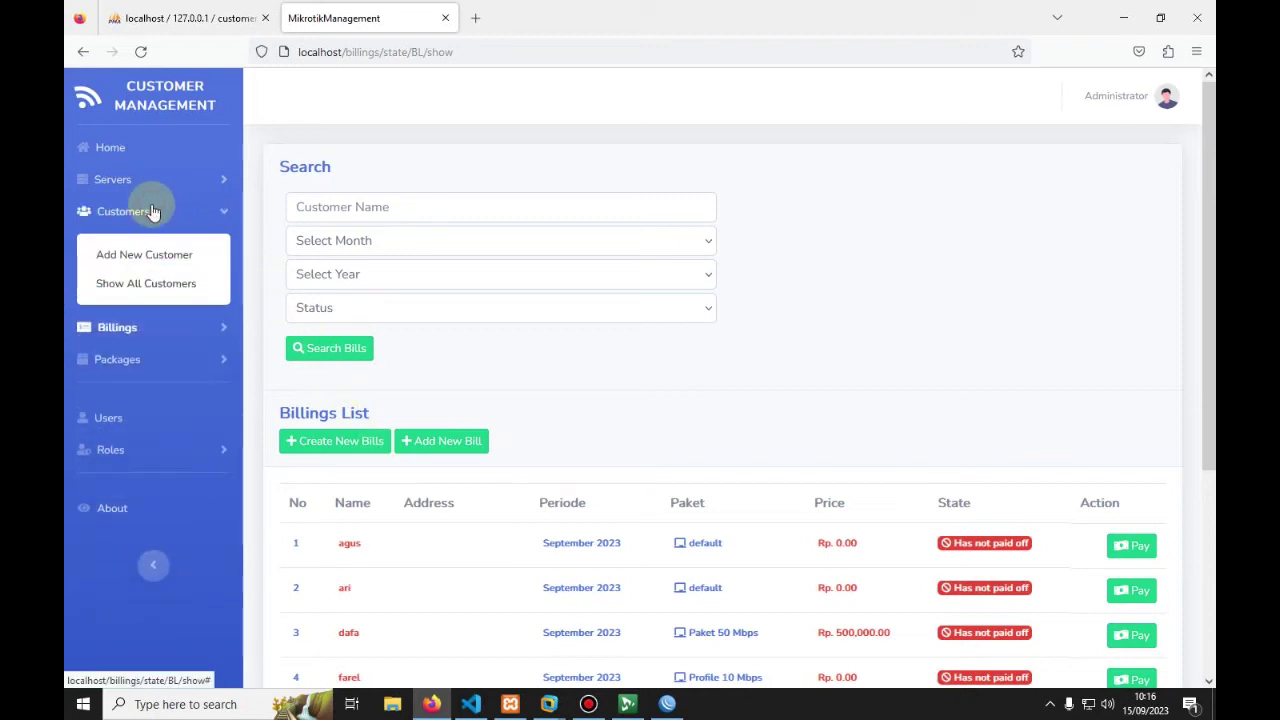
{"action": "left_click", "coordinate": [163, 285]}
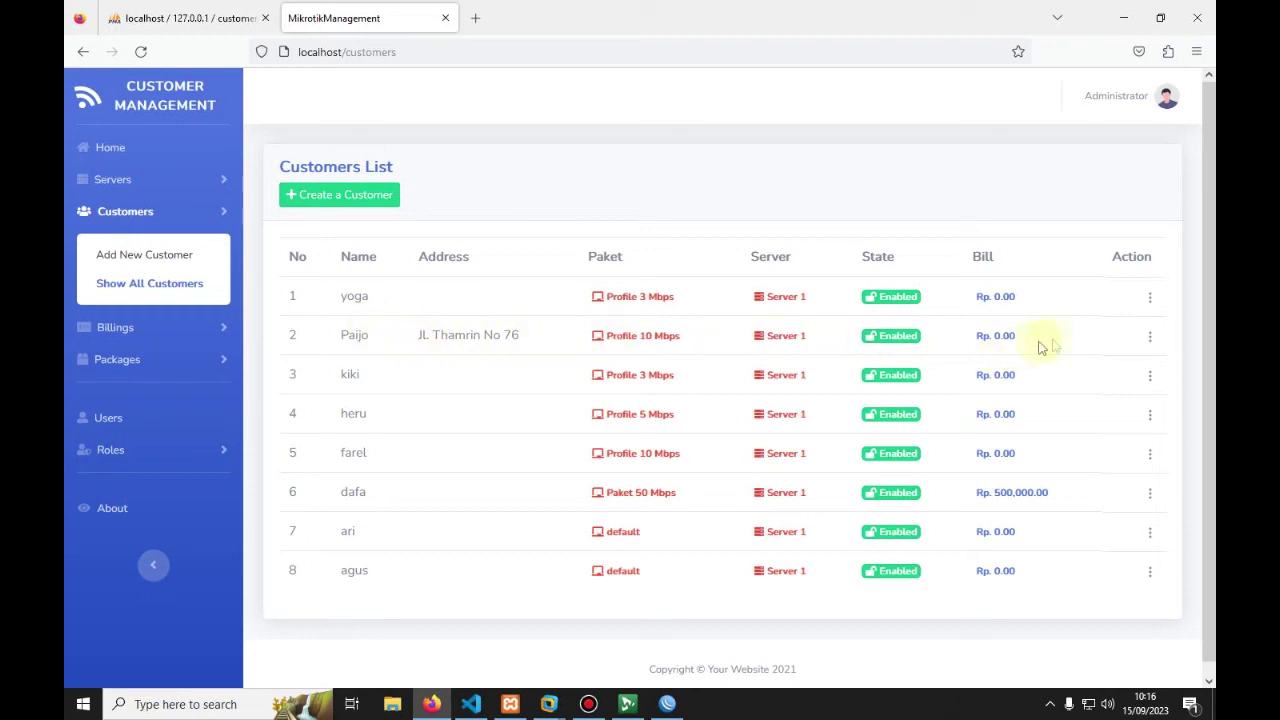
{"action": "left_click", "coordinate": [1150, 338]}
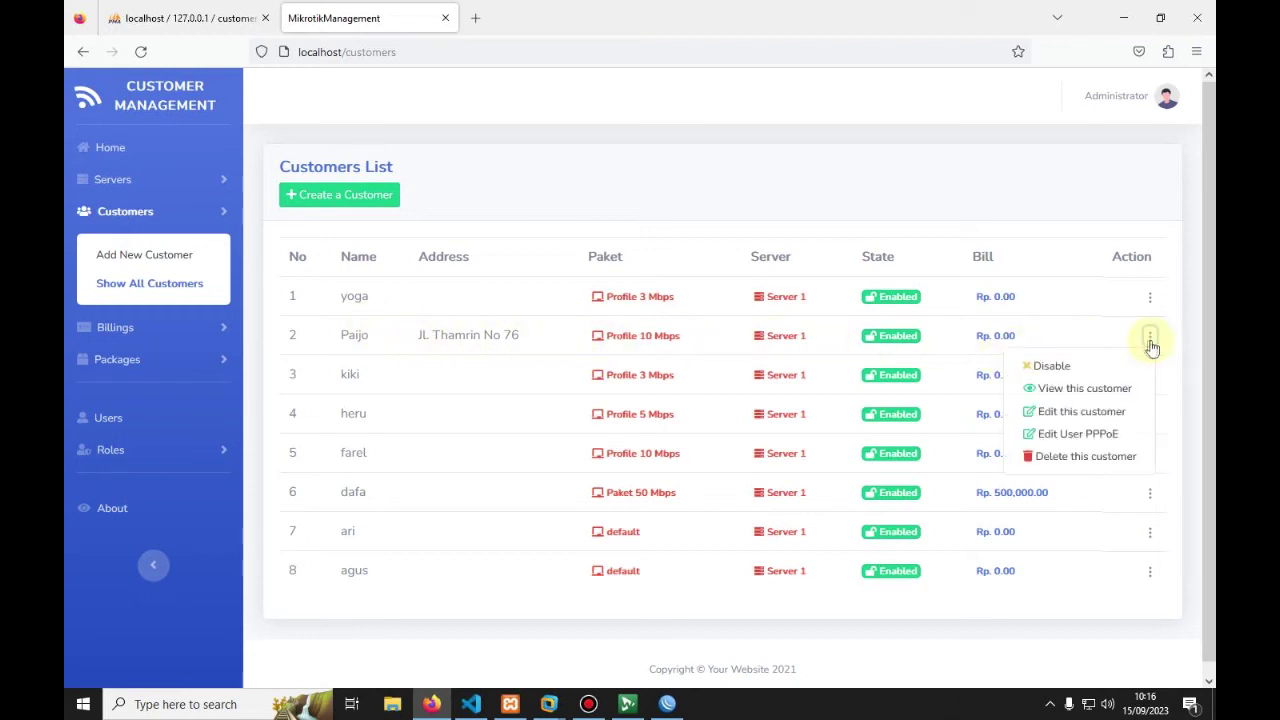
{"action": "left_click", "coordinate": [1052, 397]}
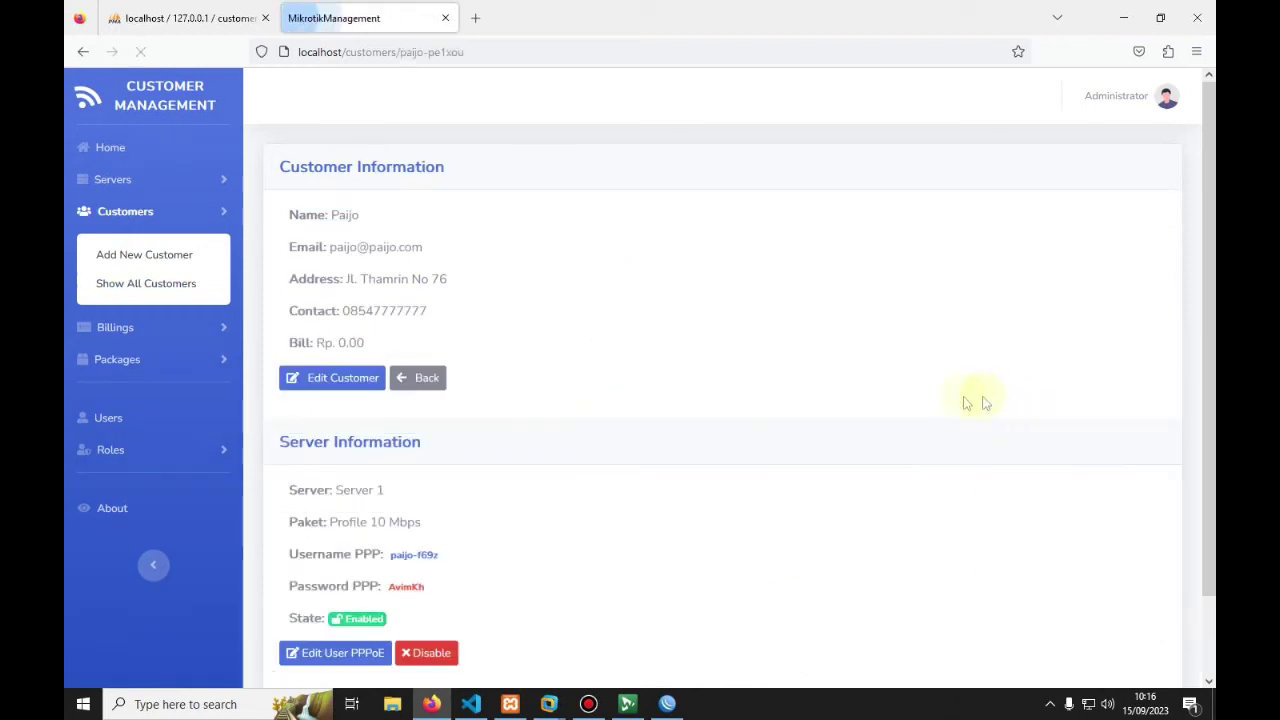
Step: Highlight the customer's PPP username and password under Server Information
{"action": "scroll", "coordinate": [466, 397], "scroll_direction": "down", "scroll_amount": 2}
{"action": "left_click_drag", "start_coordinate": [391, 471], "coordinate": [474, 477]}
{"action": "left_click_drag", "start_coordinate": [388, 498], "coordinate": [474, 505]}
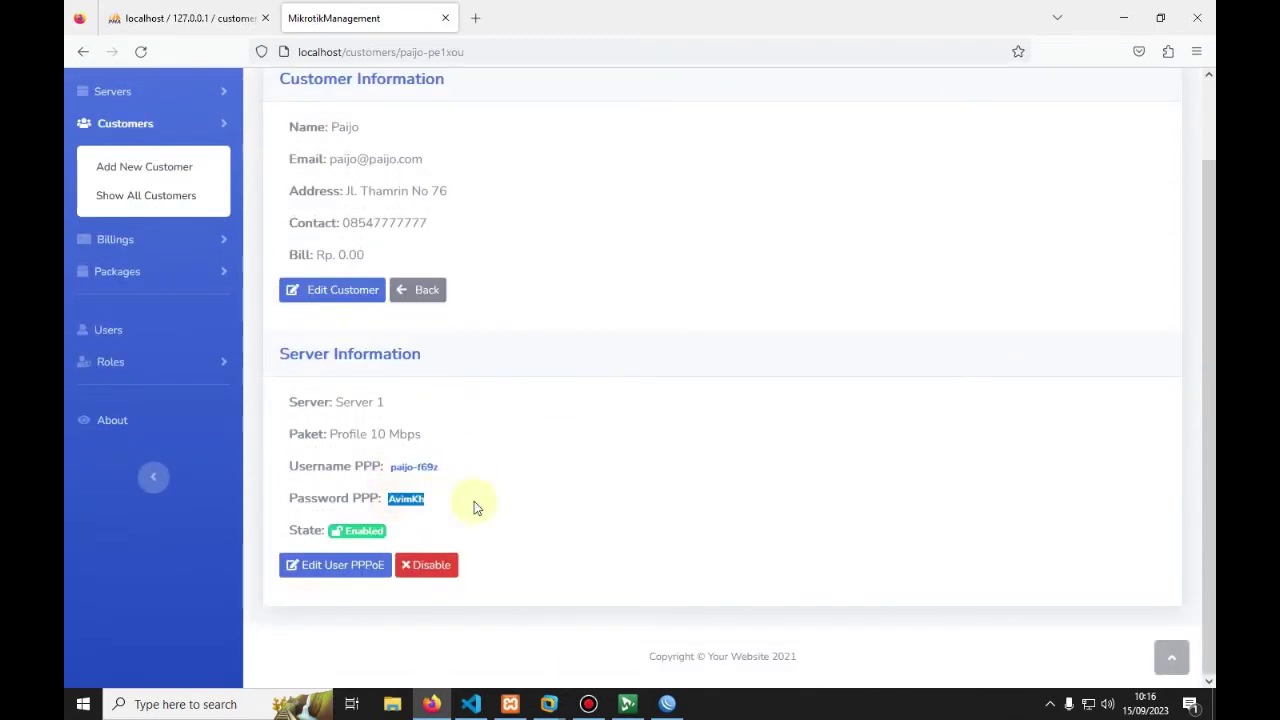
{"action": "left_click_drag", "start_coordinate": [391, 466], "coordinate": [457, 503]}
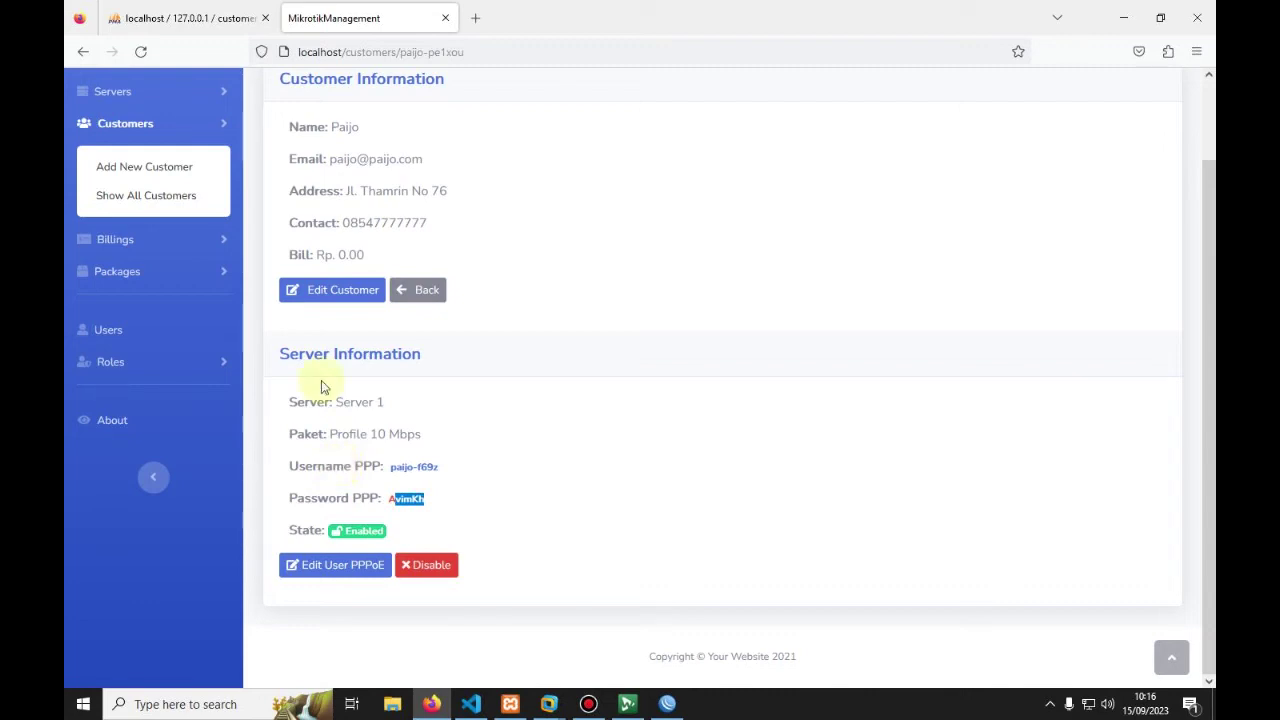
Step: Expand the Billings and Packages sections in the sidebar
{"action": "left_click", "coordinate": [128, 245]}
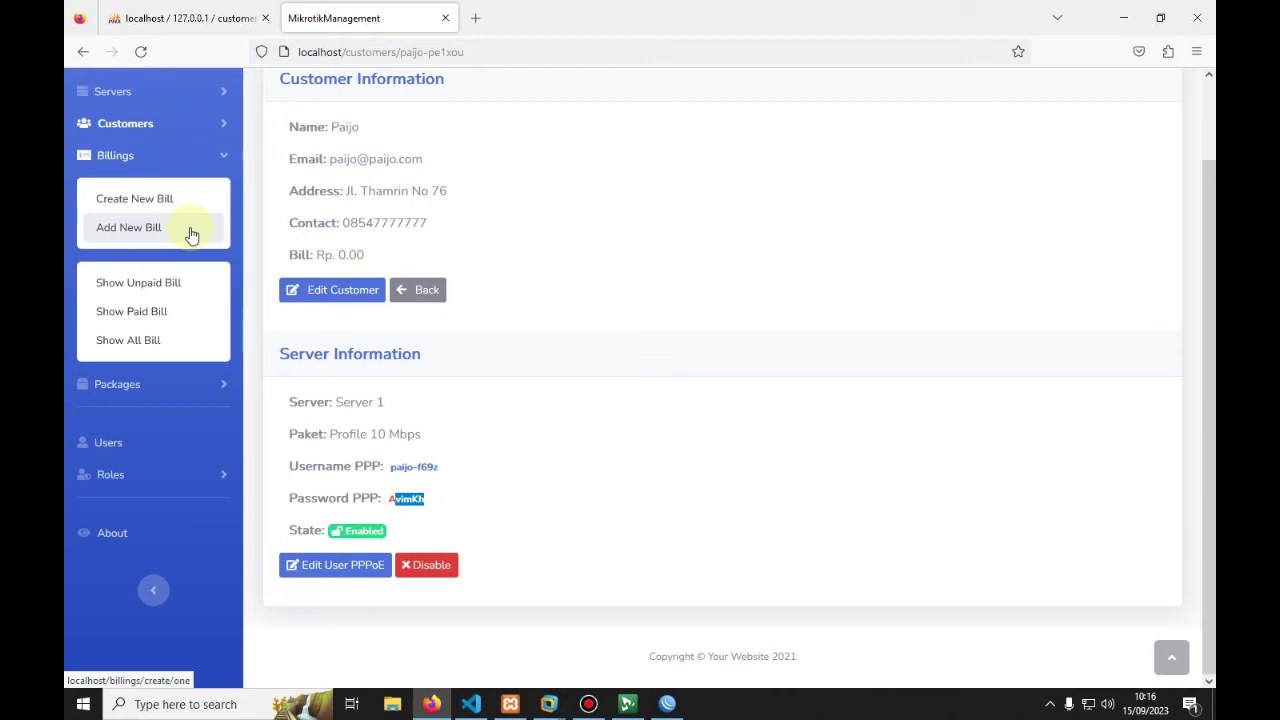
{"action": "scroll", "coordinate": [214, 269], "scroll_direction": "up", "scroll_amount": 2}
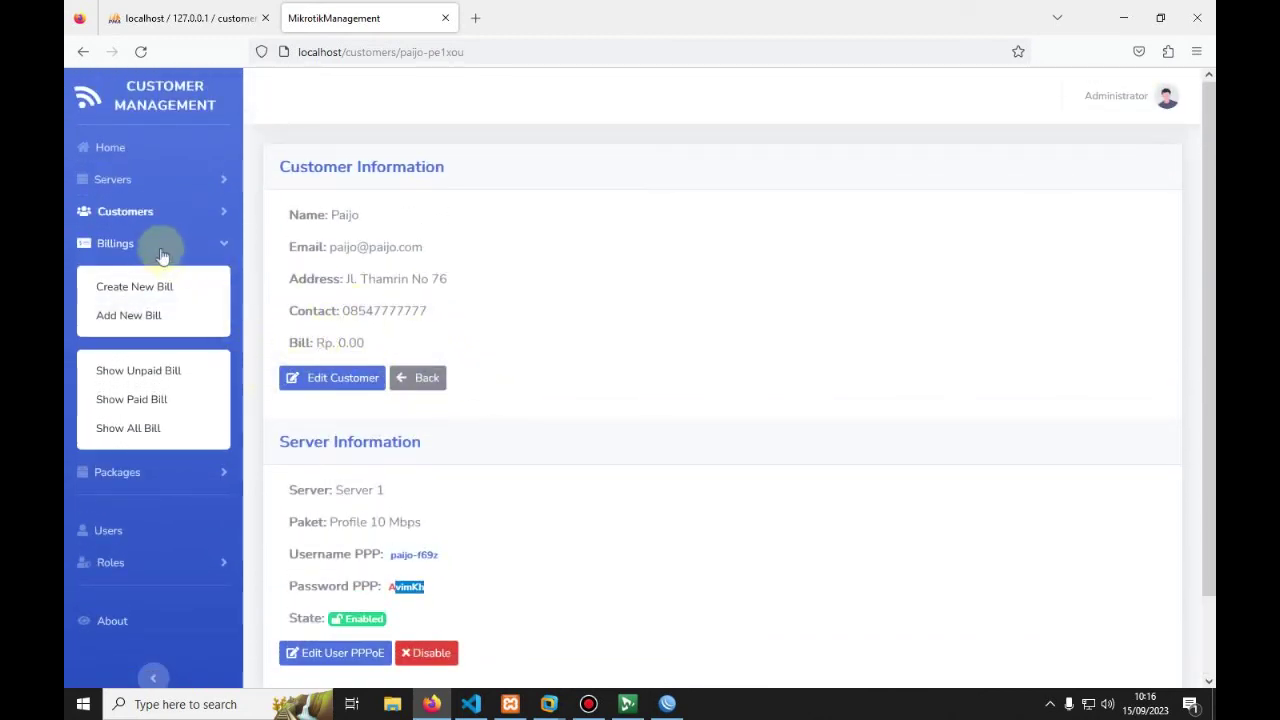
{"action": "scroll", "coordinate": [162, 262], "scroll_direction": "down", "scroll_amount": 2}
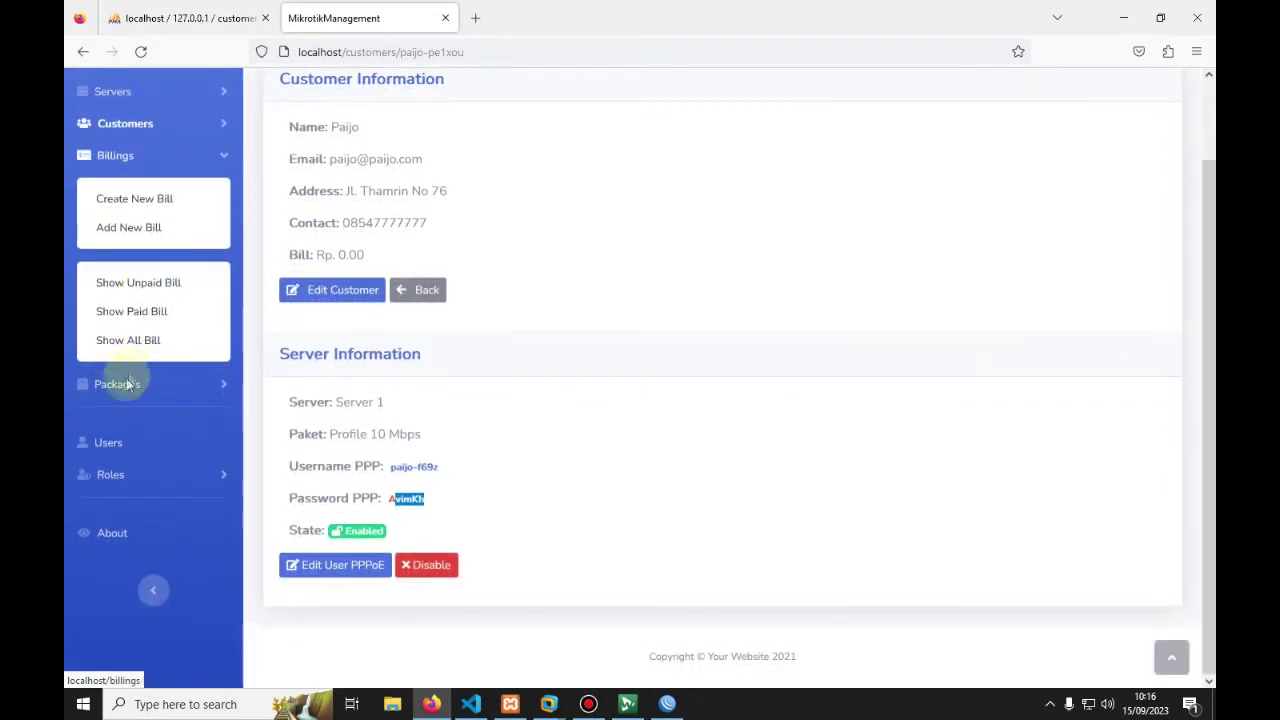
{"action": "left_click", "coordinate": [128, 381]}
Step: Open the Paket Management list of all packages
{"action": "left_click", "coordinate": [120, 256]}
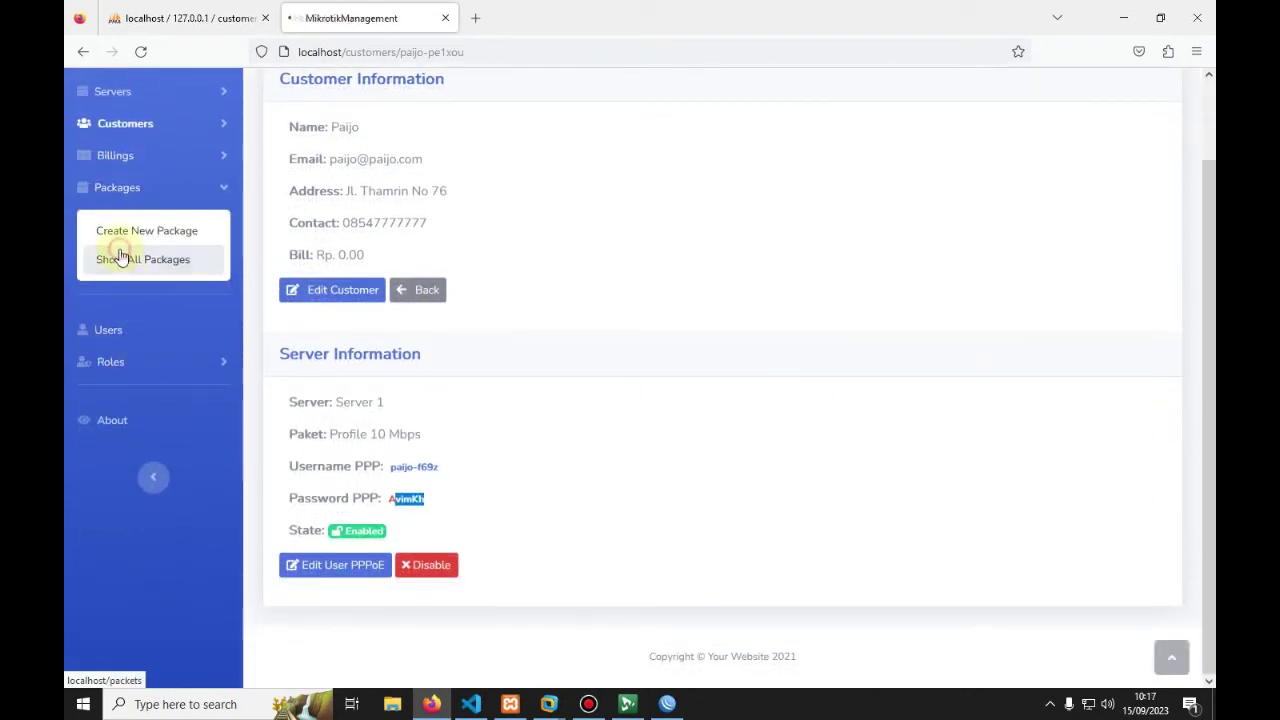
{"action": "left_click_drag", "start_coordinate": [527, 297], "coordinate": [506, 374]}
{"action": "left_click", "coordinate": [507, 390]}
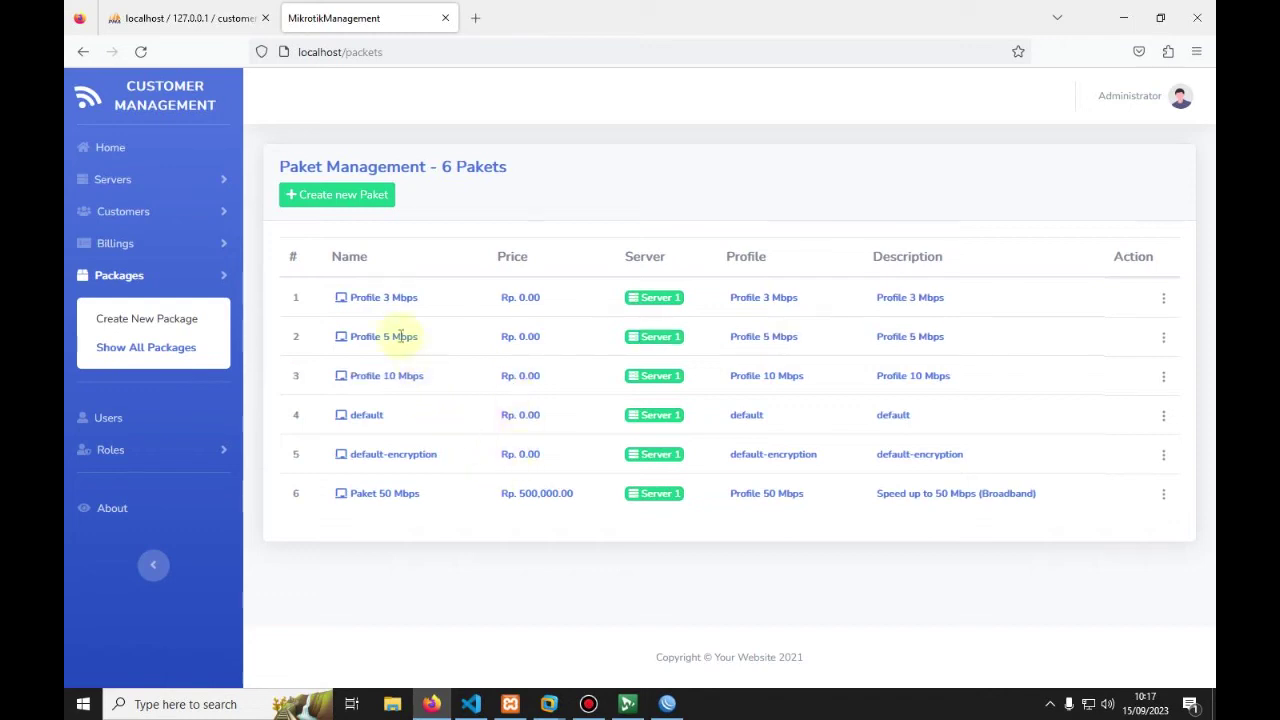
Step: Open the list of all bills and review each bill's price, including Rp. 500,000.00
{"action": "left_click", "coordinate": [115, 243]}
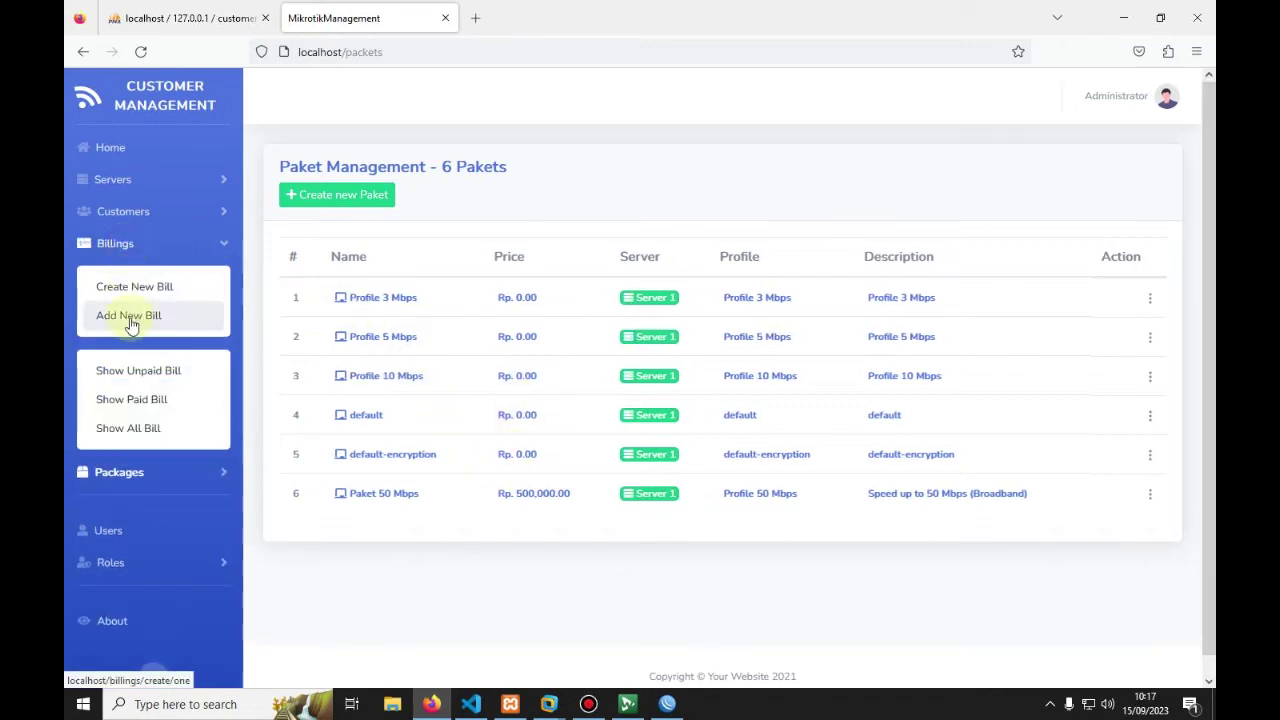
{"action": "left_click", "coordinate": [138, 428]}
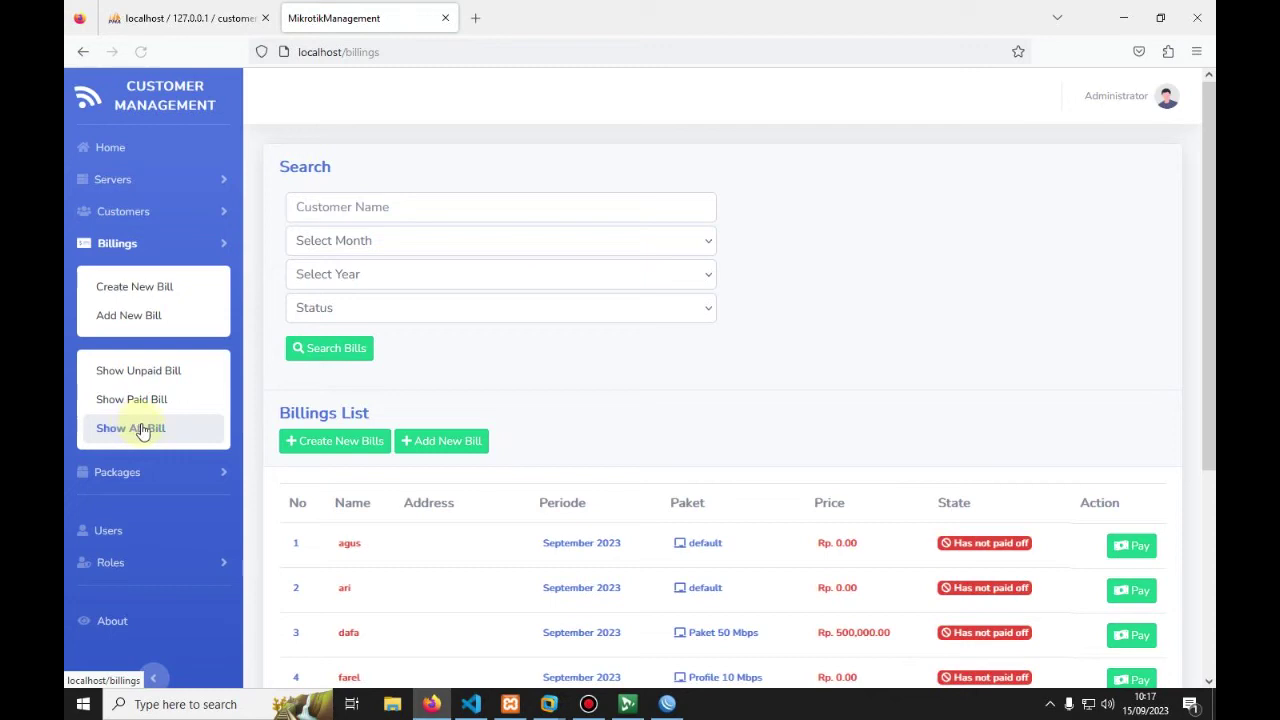
{"action": "scroll", "coordinate": [400, 370], "scroll_direction": "down", "scroll_amount": 5}
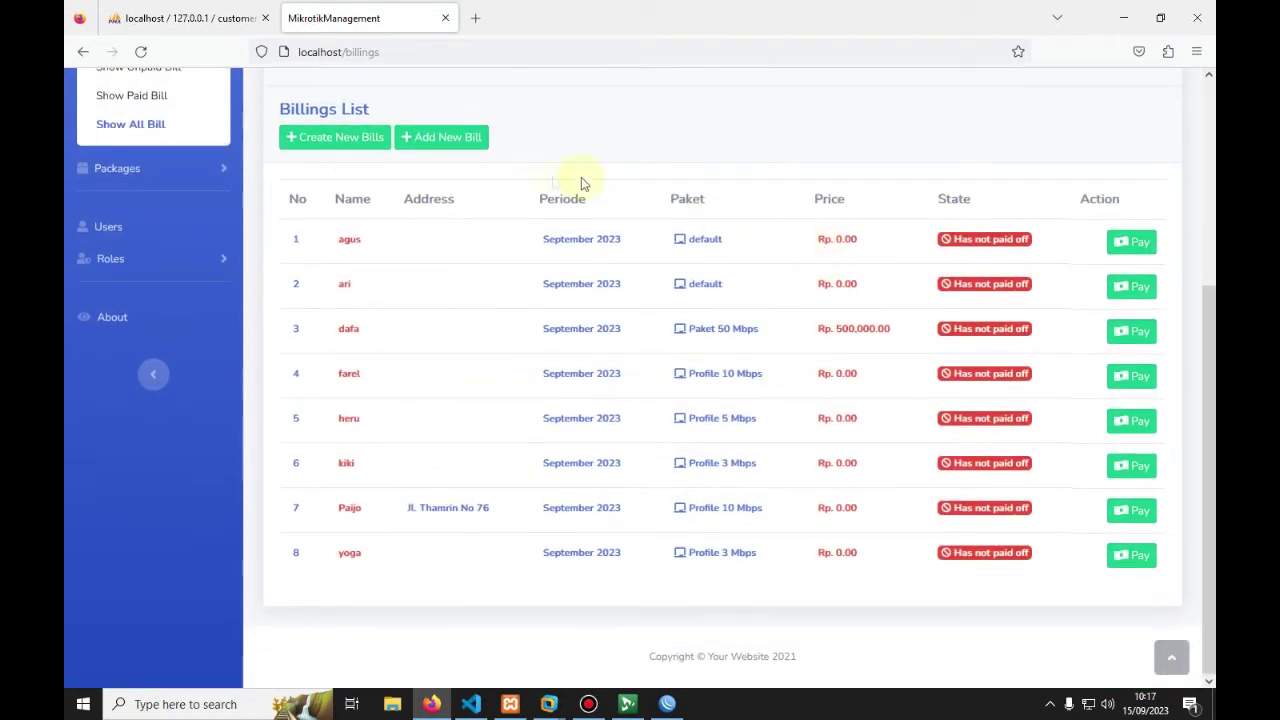
{"action": "left_click_drag", "start_coordinate": [818, 240], "coordinate": [869, 249]}
{"action": "left_click_drag", "start_coordinate": [814, 283], "coordinate": [891, 290]}
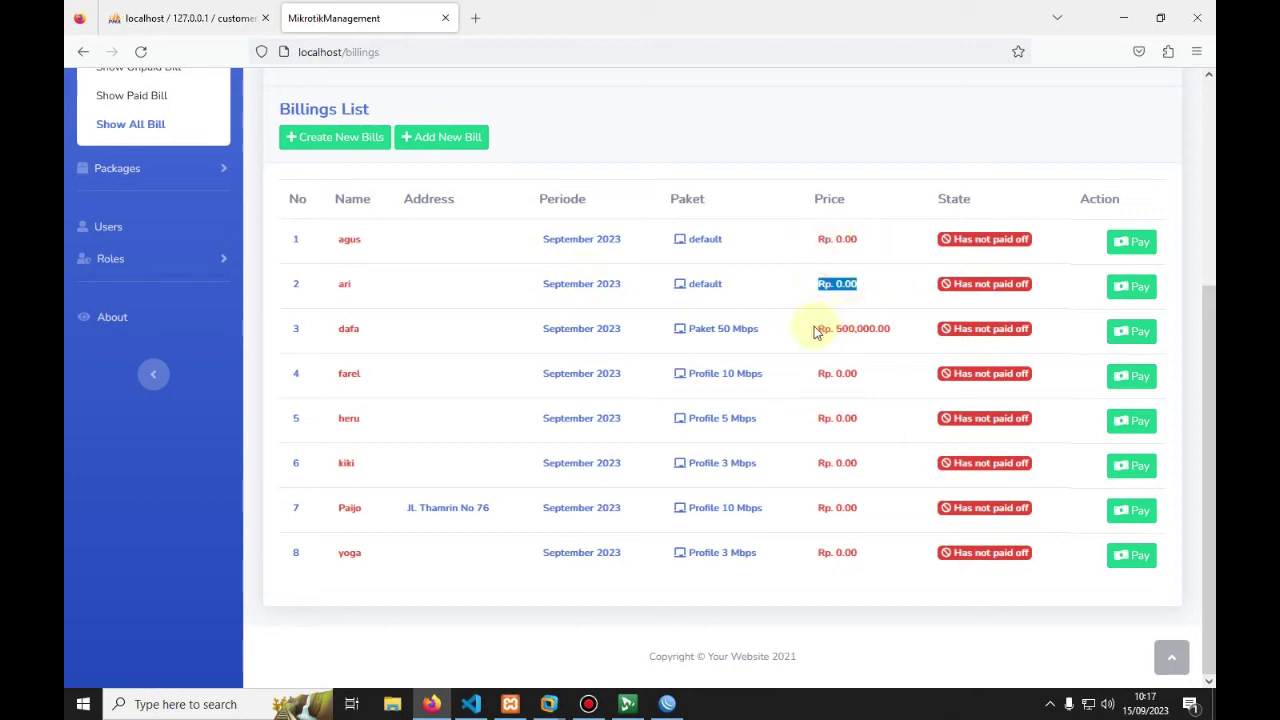
{"action": "left_click_drag", "start_coordinate": [816, 330], "coordinate": [897, 337]}
{"action": "left_click_drag", "start_coordinate": [818, 372], "coordinate": [864, 468]}
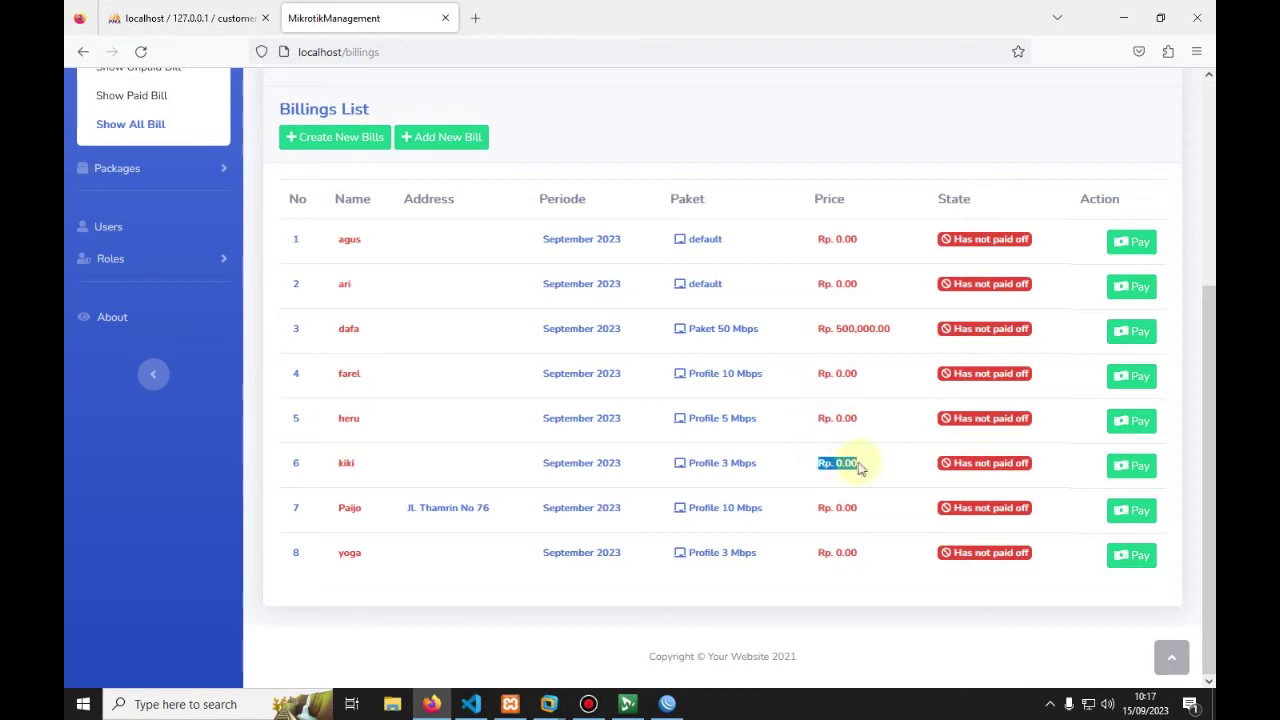
{"action": "left_click", "coordinate": [820, 239]}
{"action": "left_click_drag", "start_coordinate": [840, 240], "coordinate": [866, 246]}
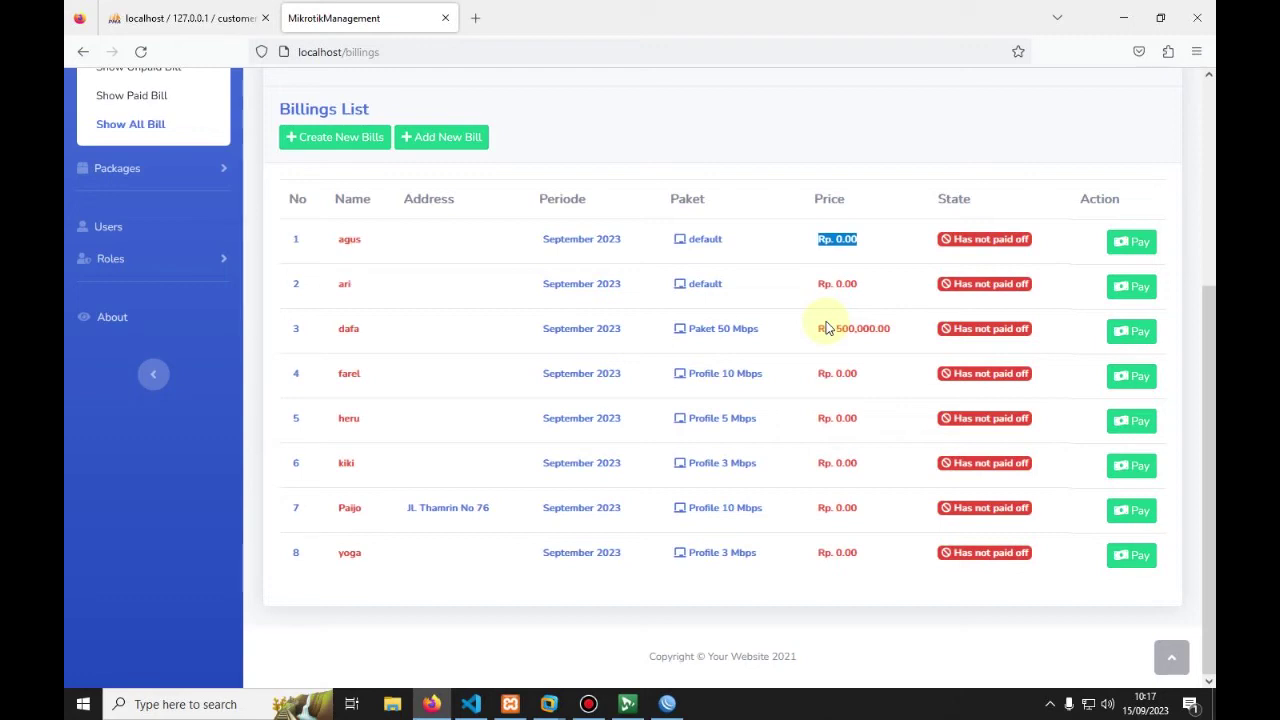
Step: Return to the Paket Management list of six packages
{"action": "scroll", "coordinate": [314, 329], "scroll_direction": "up", "scroll_amount": 3}
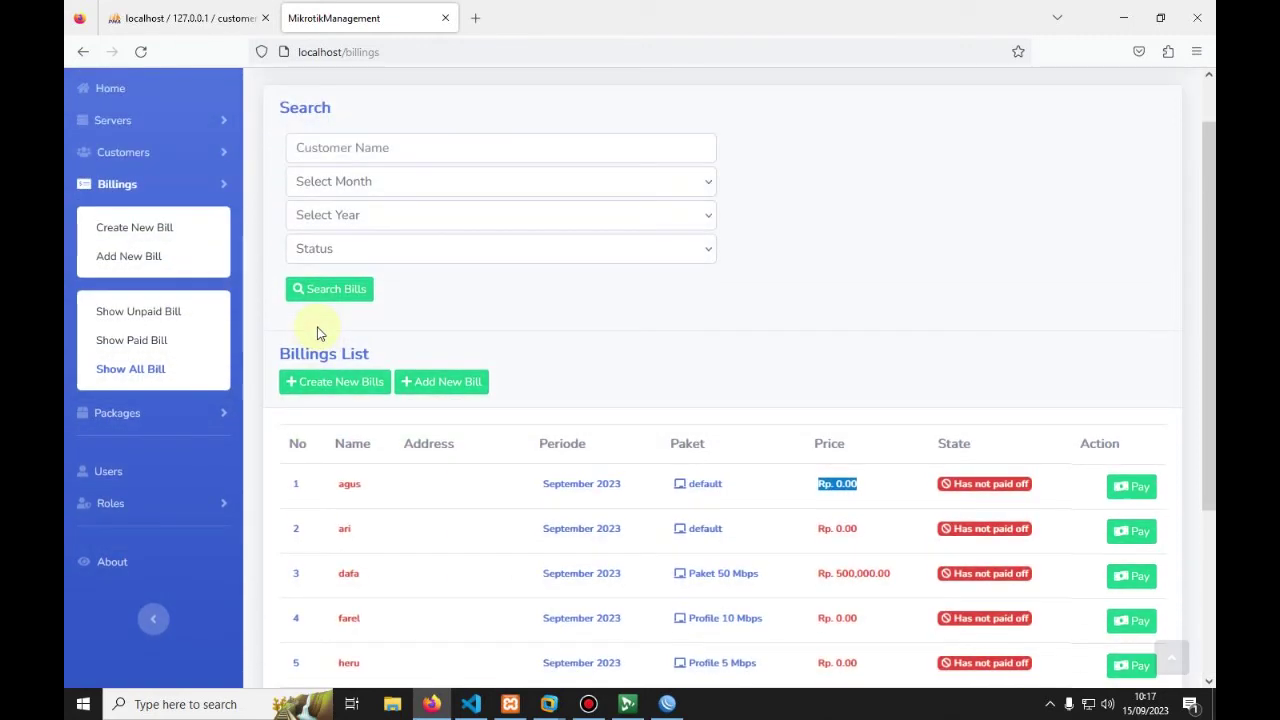
{"action": "left_click", "coordinate": [137, 413]}
{"action": "left_click", "coordinate": [122, 288]}
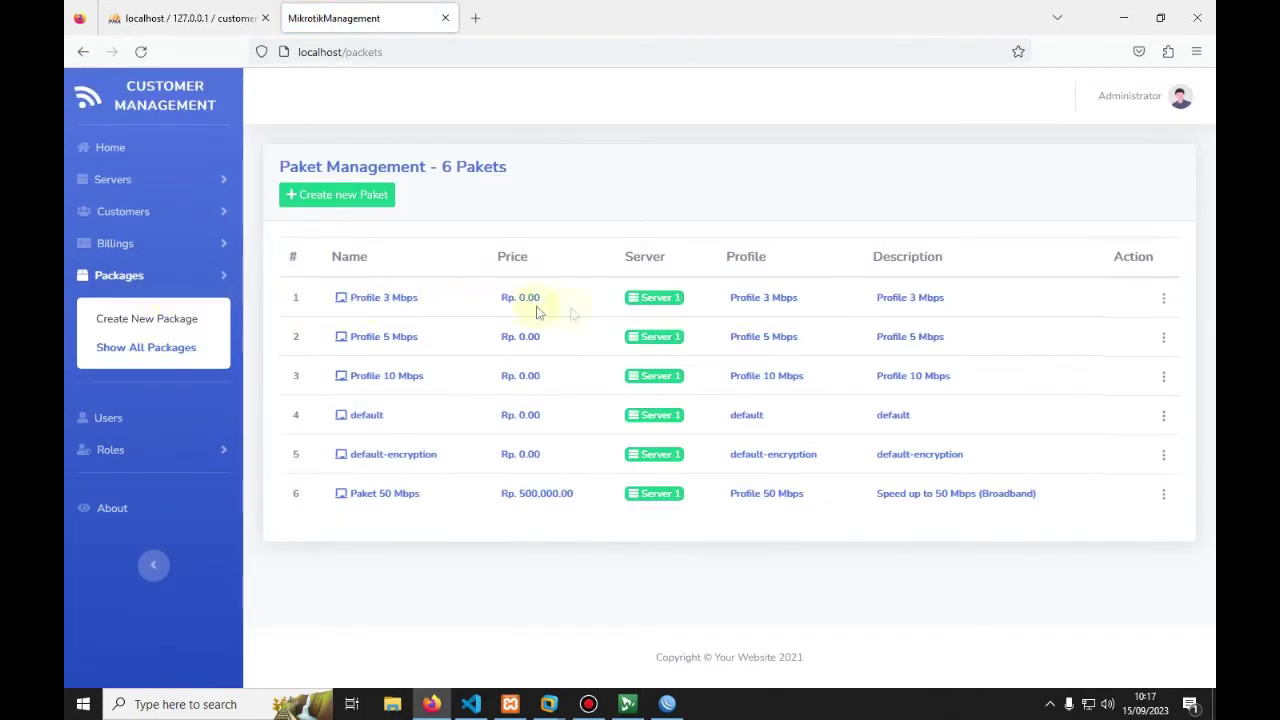
Step: Rename Profile 3 Mbps to Paket 3 Mbps and price it at 150,000
{"action": "left_click", "coordinate": [1164, 298]}
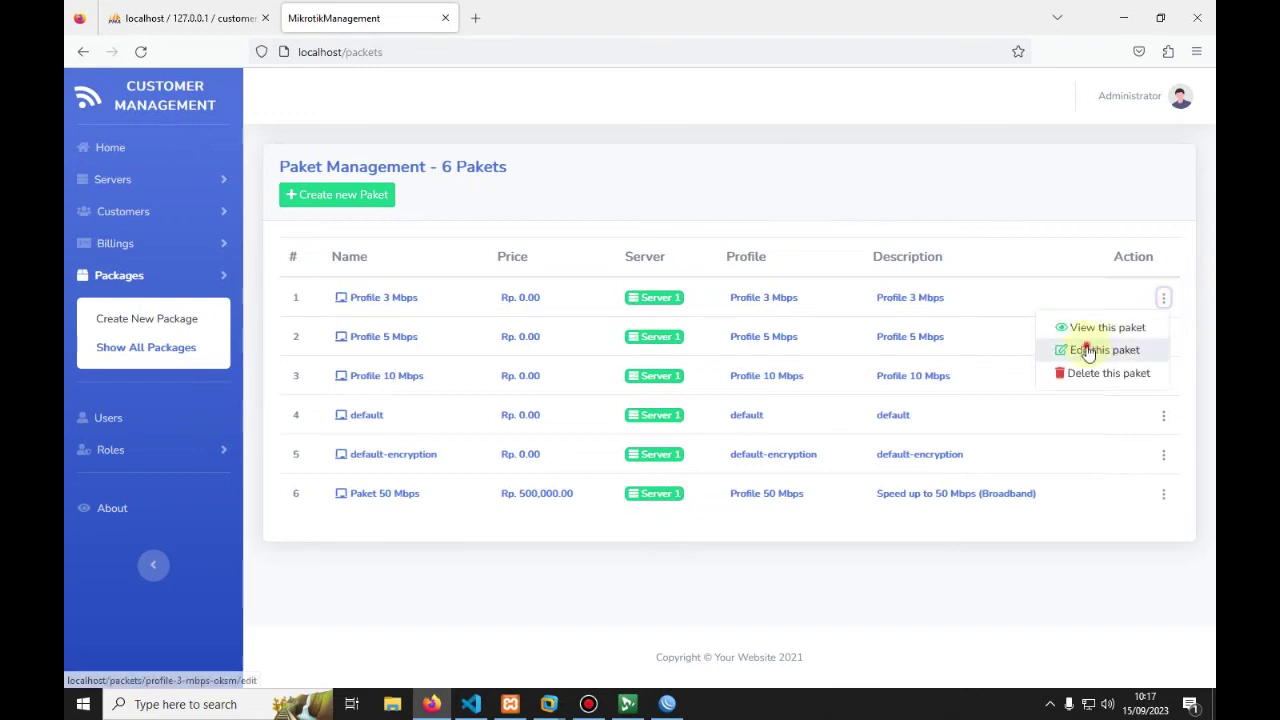
{"action": "left_click", "coordinate": [1089, 351]}
{"action": "left_click", "coordinate": [376, 401]}
{"action": "key", "text": "ctrl+a"}
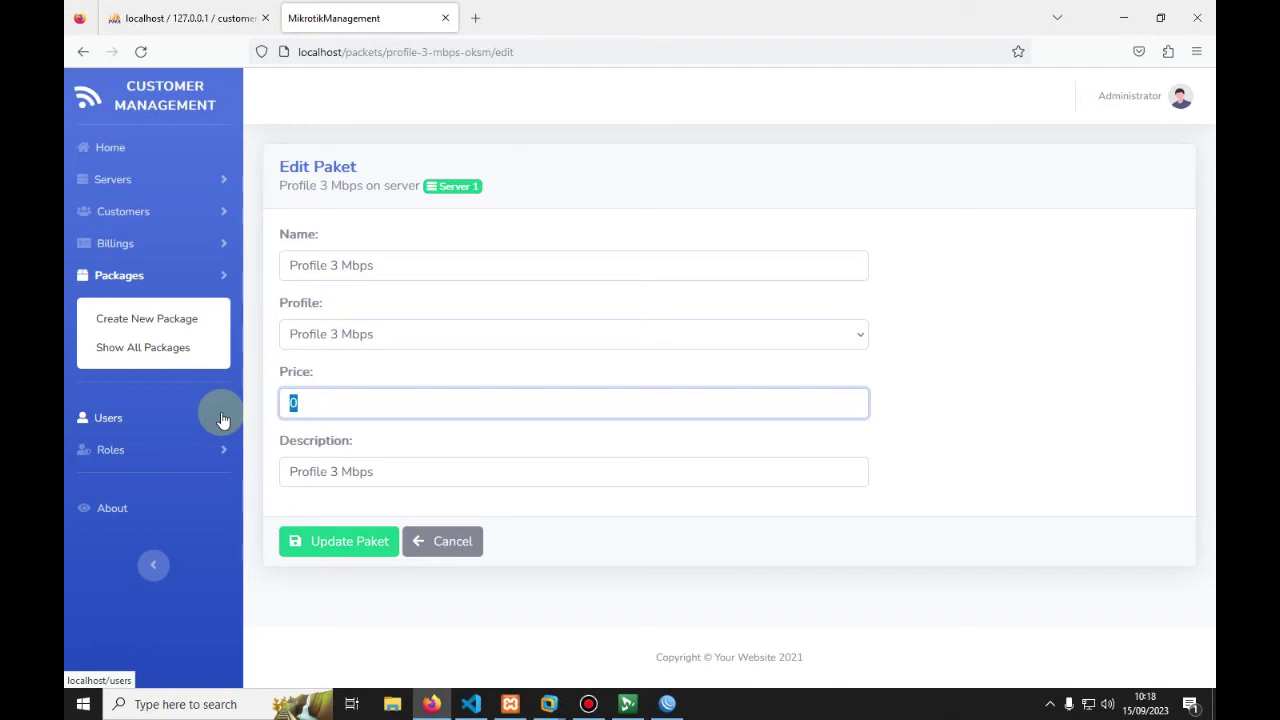
{"action": "left_click_drag", "start_coordinate": [289, 265], "coordinate": [326, 265]}
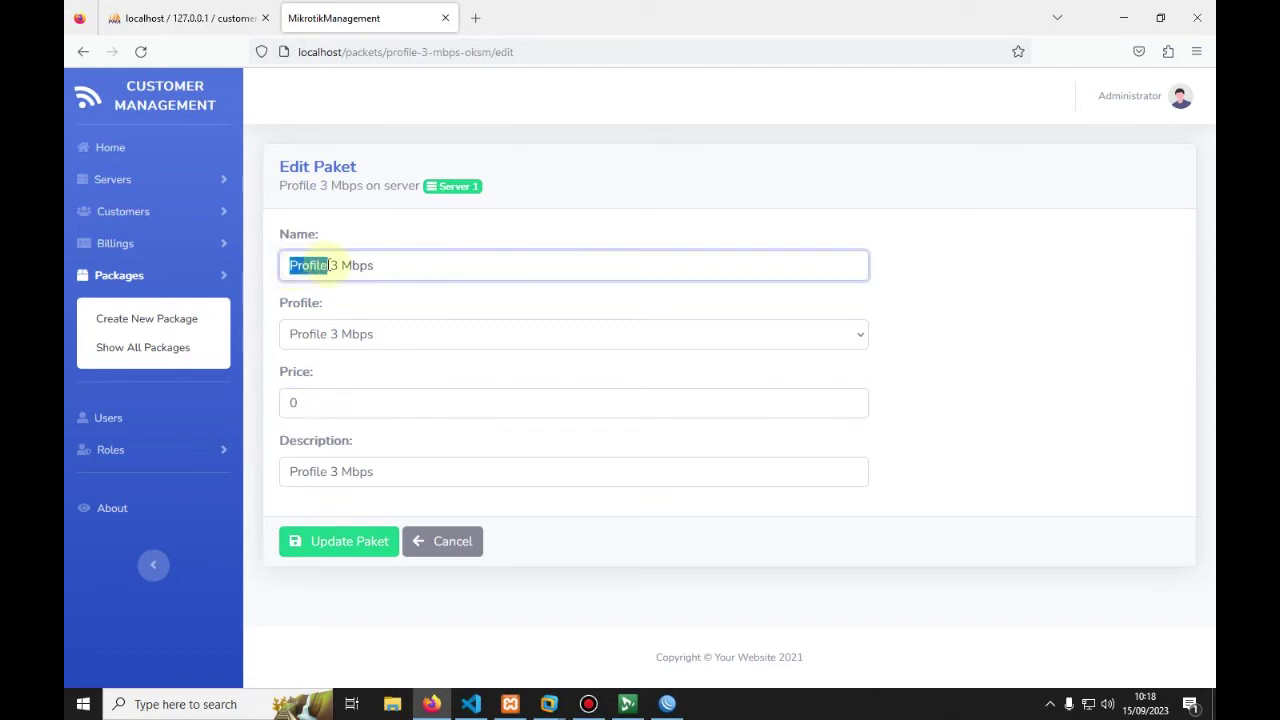
{"action": "type", "text": "Paket"}
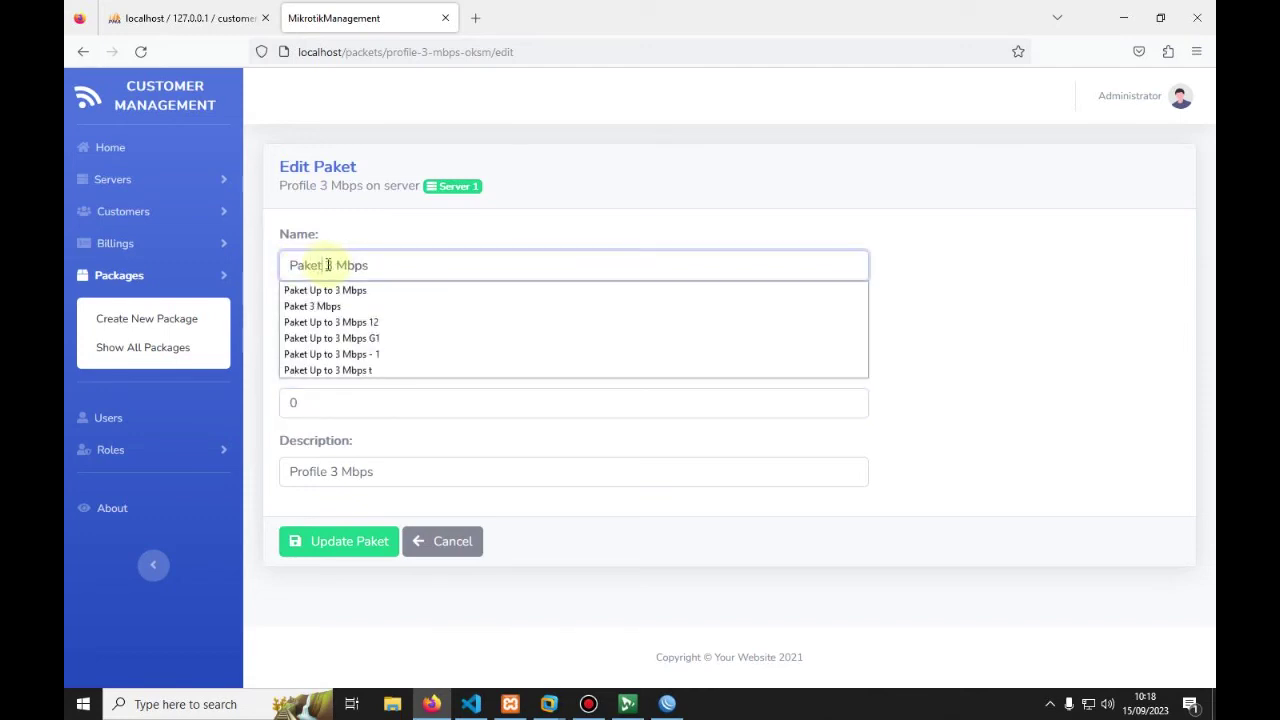
{"action": "left_click", "coordinate": [360, 400]}
{"action": "left_click_drag", "start_coordinate": [357, 402], "coordinate": [222, 403]}
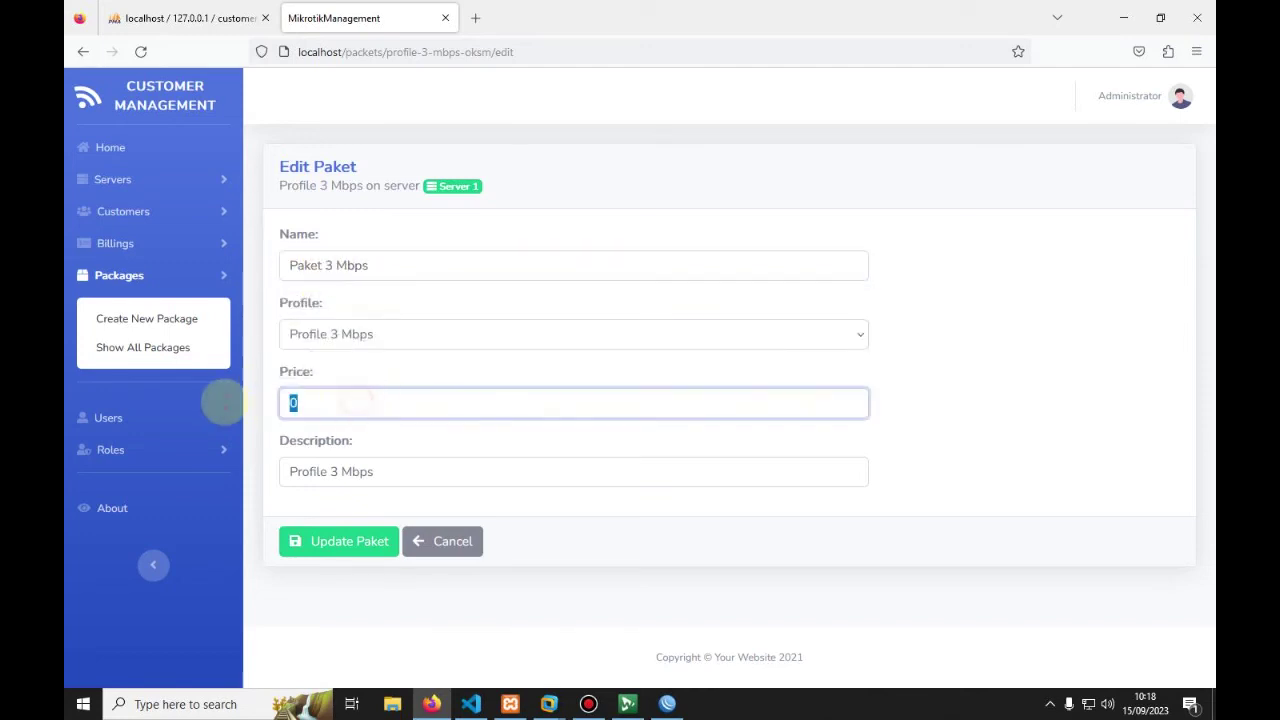
{"action": "type", "text": "150000"}
{"action": "left_click", "coordinate": [371, 471]}
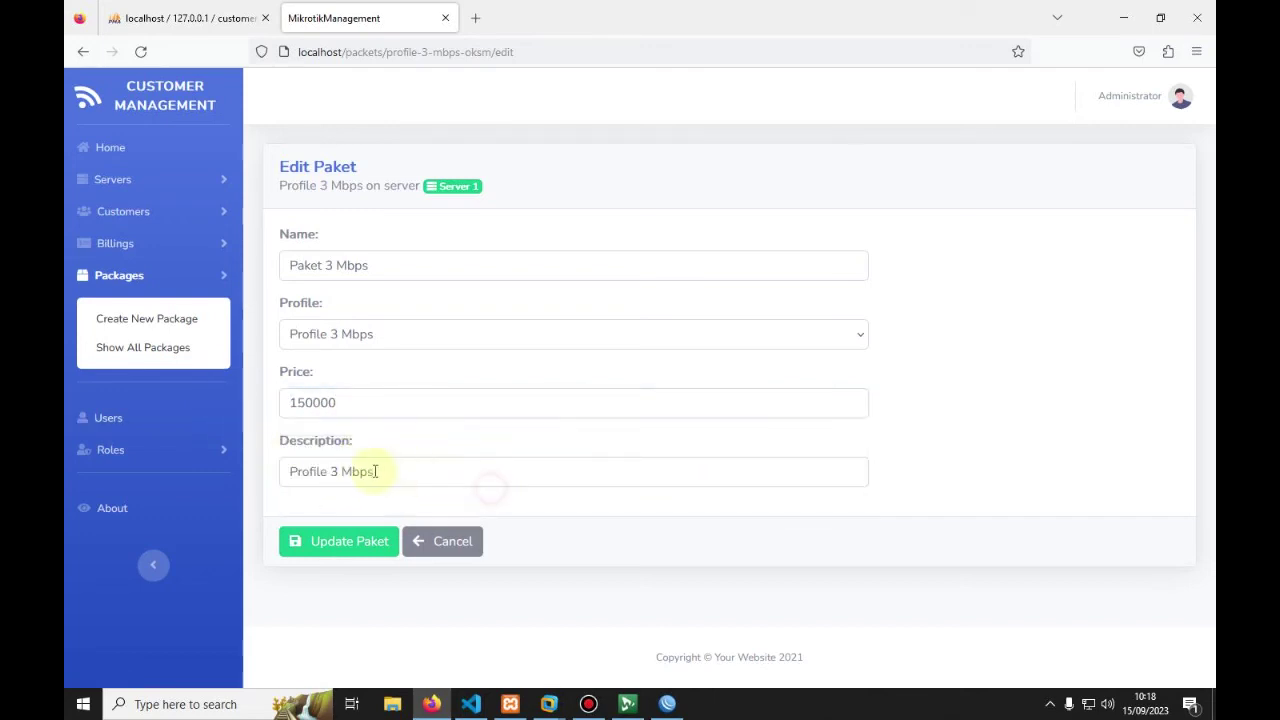
{"action": "left_click", "coordinate": [316, 543]}
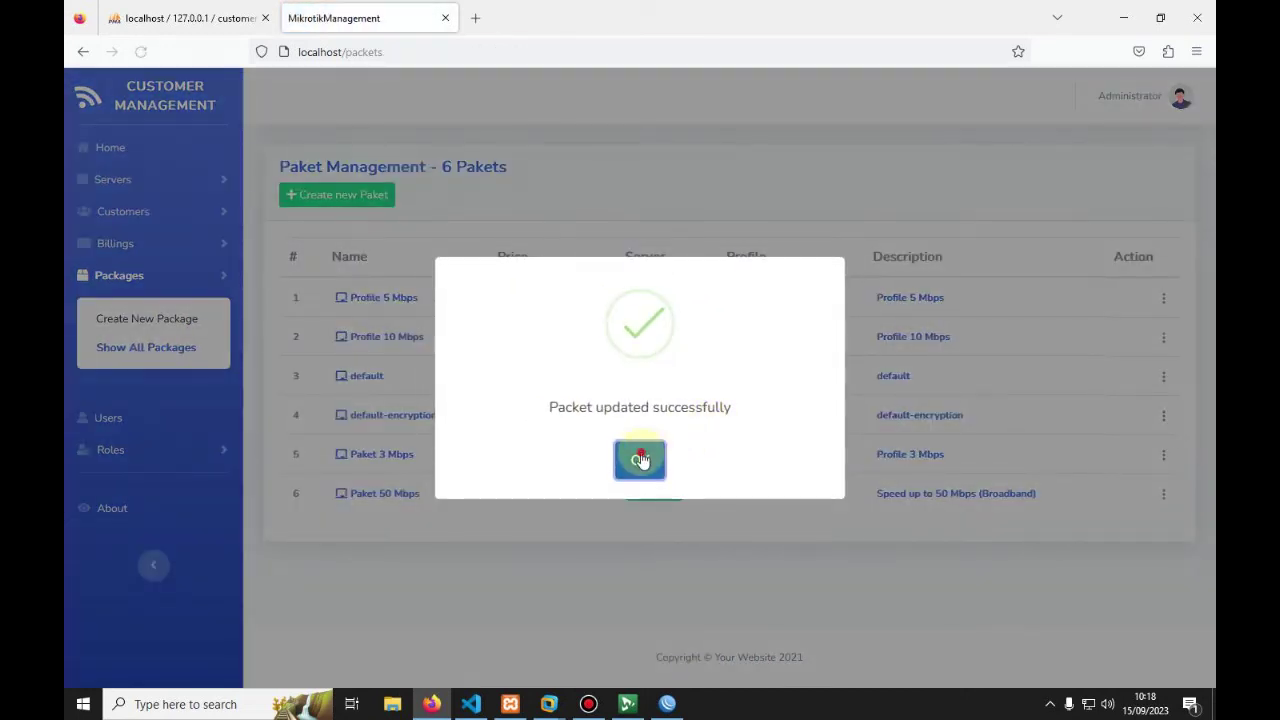
{"action": "left_click", "coordinate": [640, 459]}
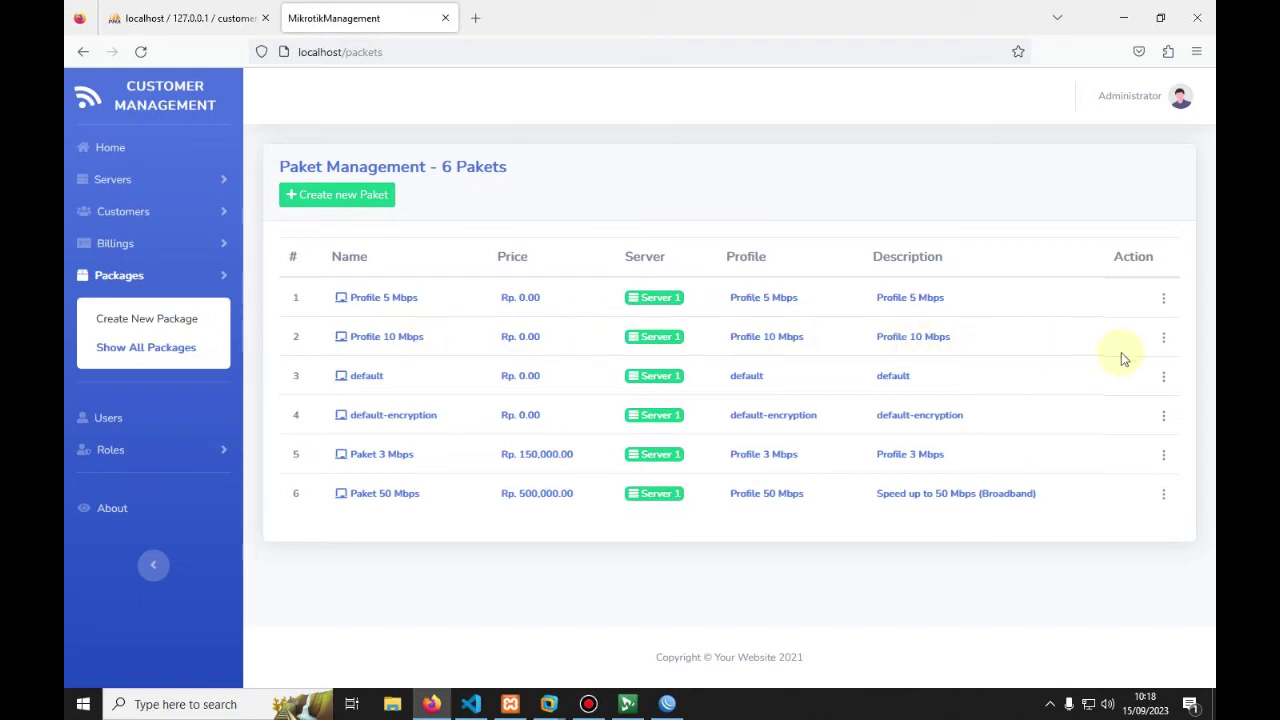
Step: Rename Profile 5 Mbps to Paket 5 Mbps and price it at 210,000
{"action": "left_click", "coordinate": [1164, 300]}
{"action": "left_click", "coordinate": [1068, 349]}
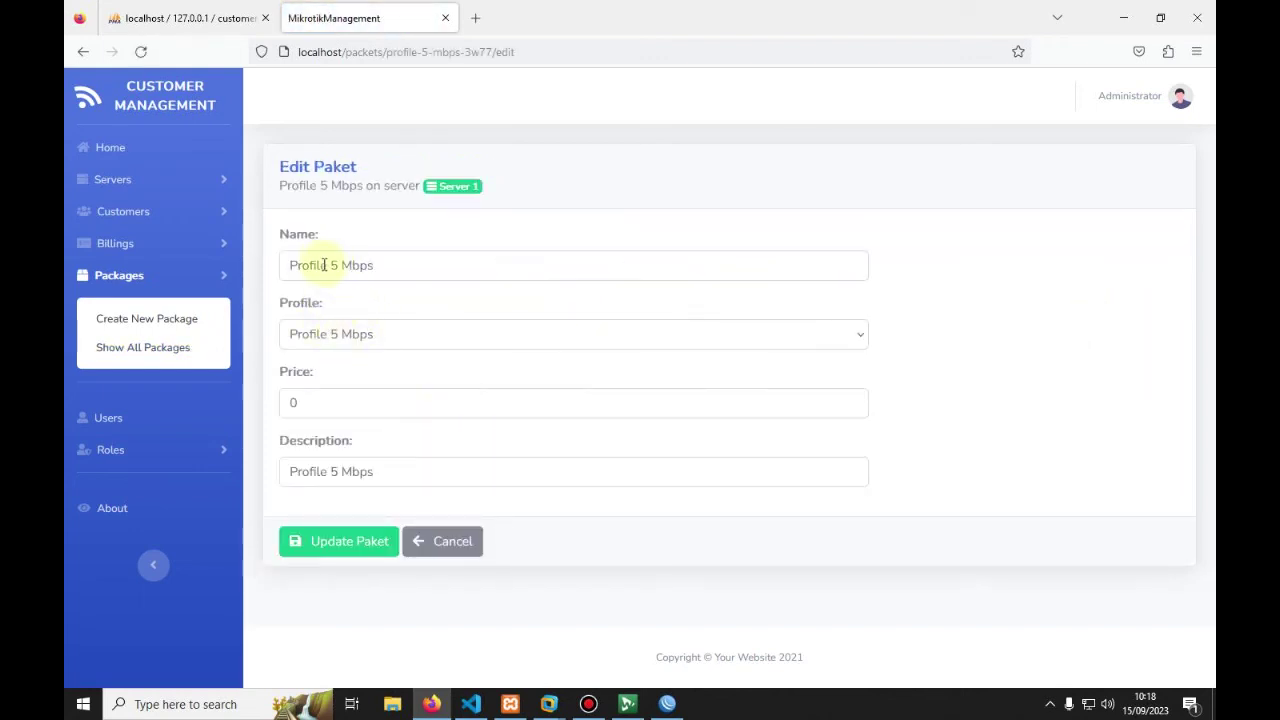
{"action": "double_click", "coordinate": [323, 265]}
{"action": "type", "text": "Paket"}
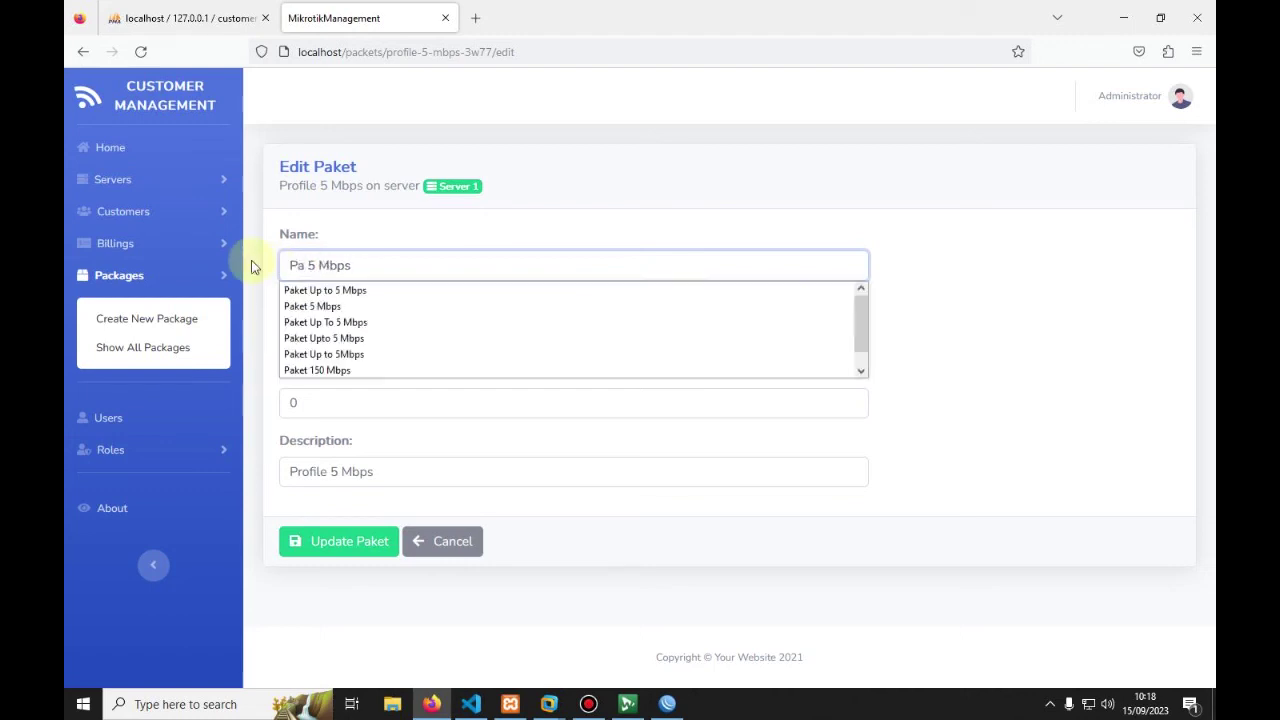
{"action": "left_click", "coordinate": [331, 400]}
{"action": "double_click", "coordinate": [331, 406]}
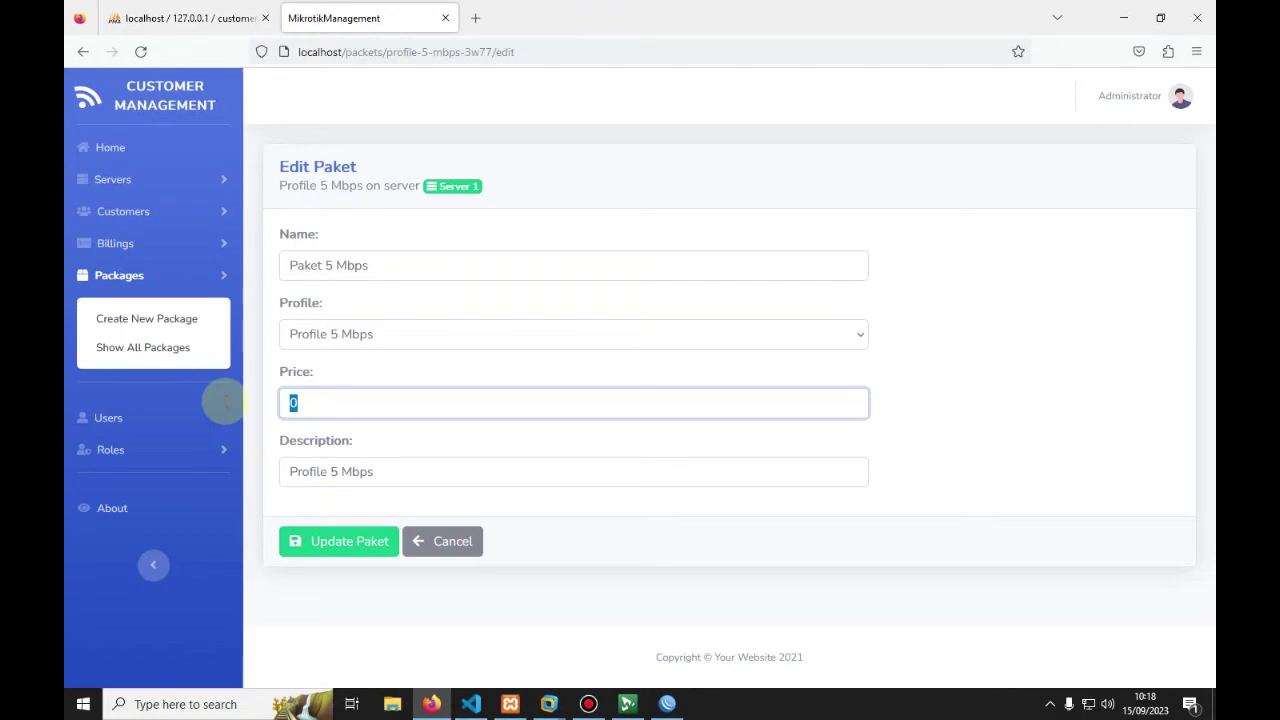
{"action": "type", "text": "210000"}
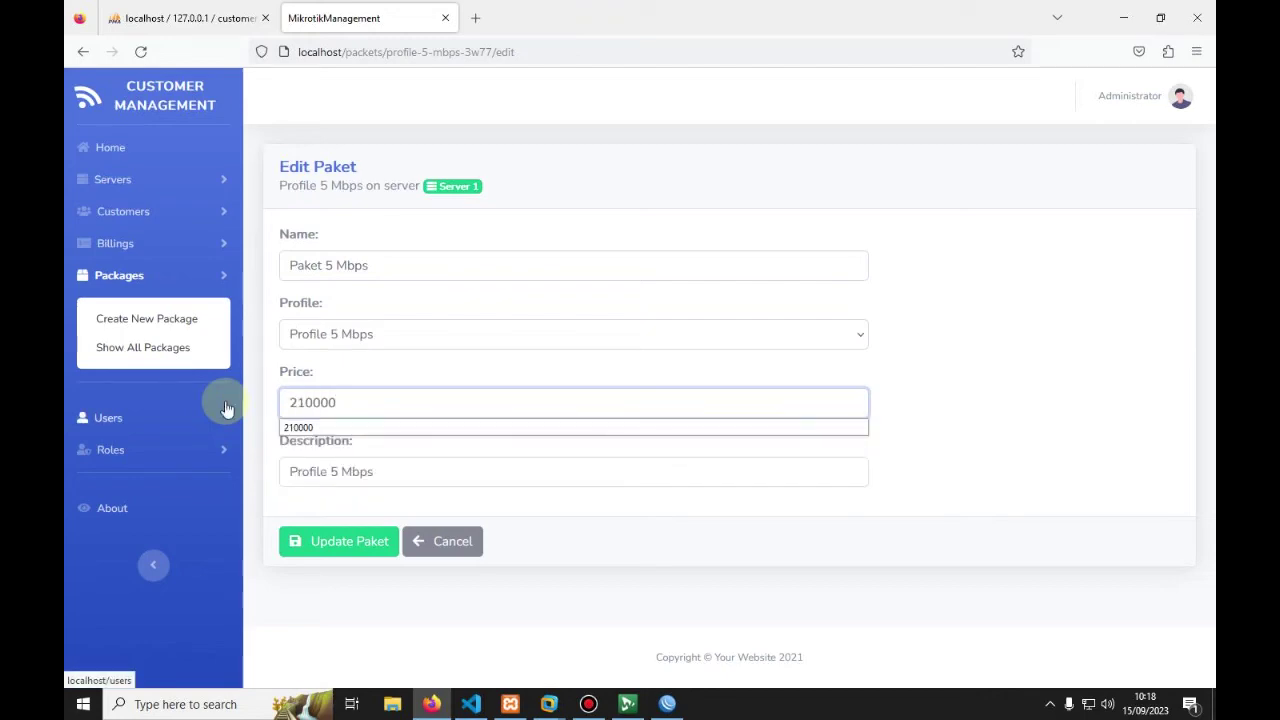
{"action": "left_click", "coordinate": [331, 540]}
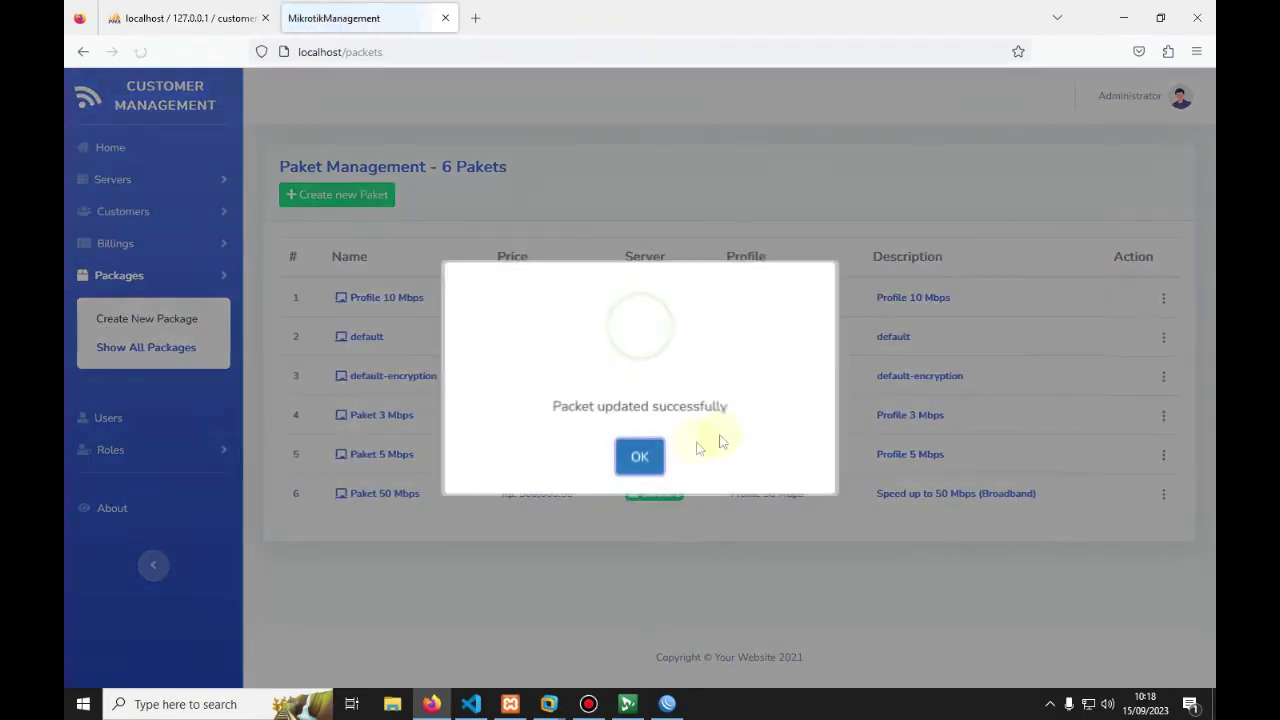
{"action": "left_click", "coordinate": [641, 462]}
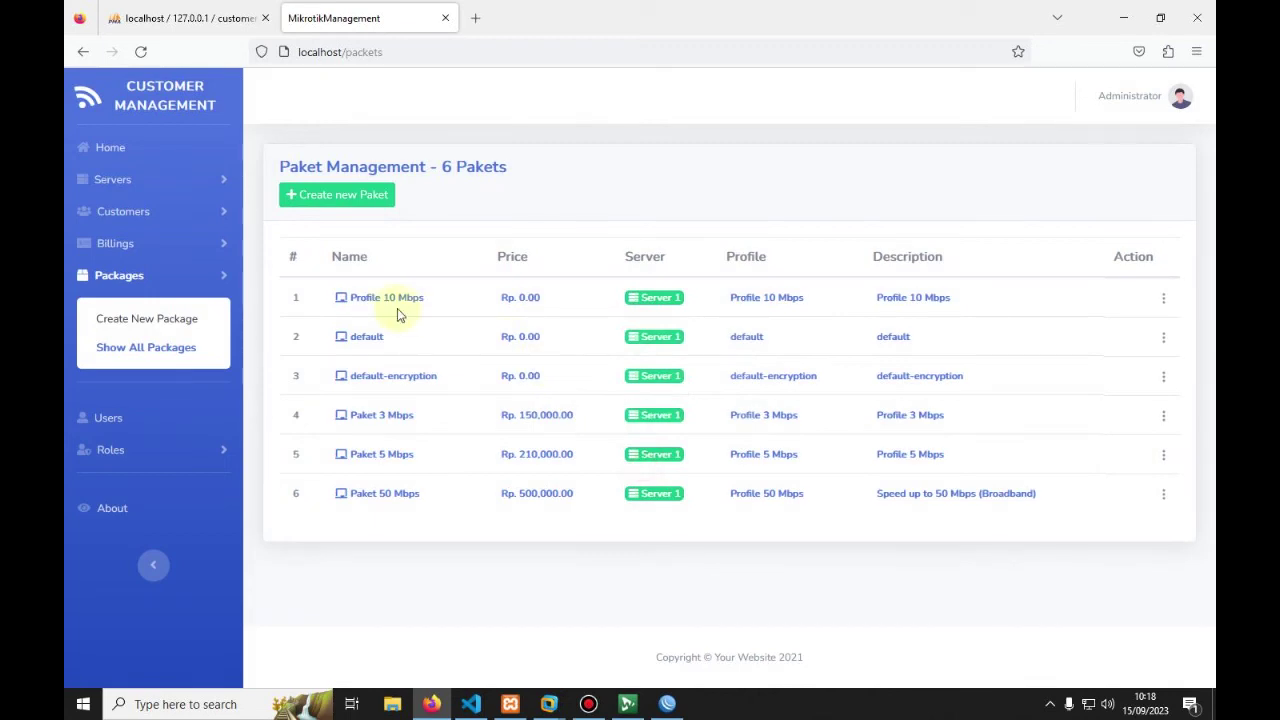
Step: Rename Profile 10 Mbps to Paket 10 Mbps and price it at 290,000
{"action": "left_click", "coordinate": [1165, 302]}
{"action": "left_click", "coordinate": [1090, 350]}
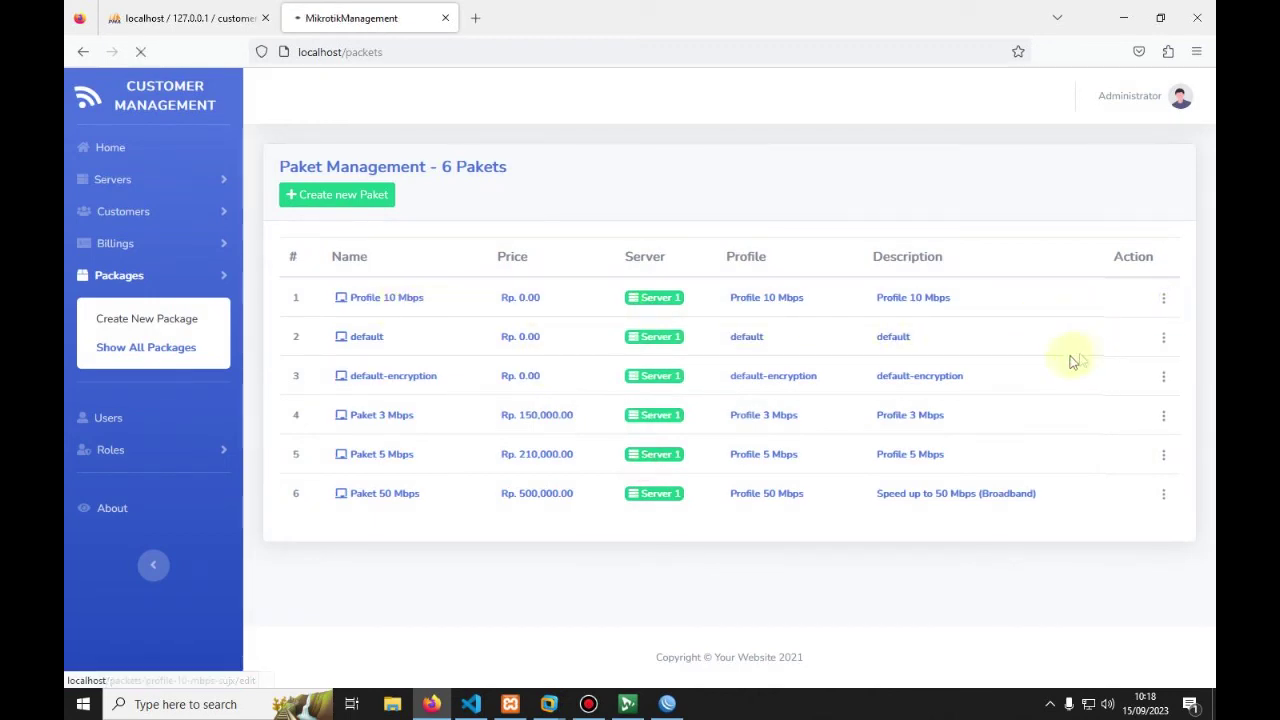
{"action": "left_click_drag", "start_coordinate": [320, 400], "coordinate": [236, 410]}
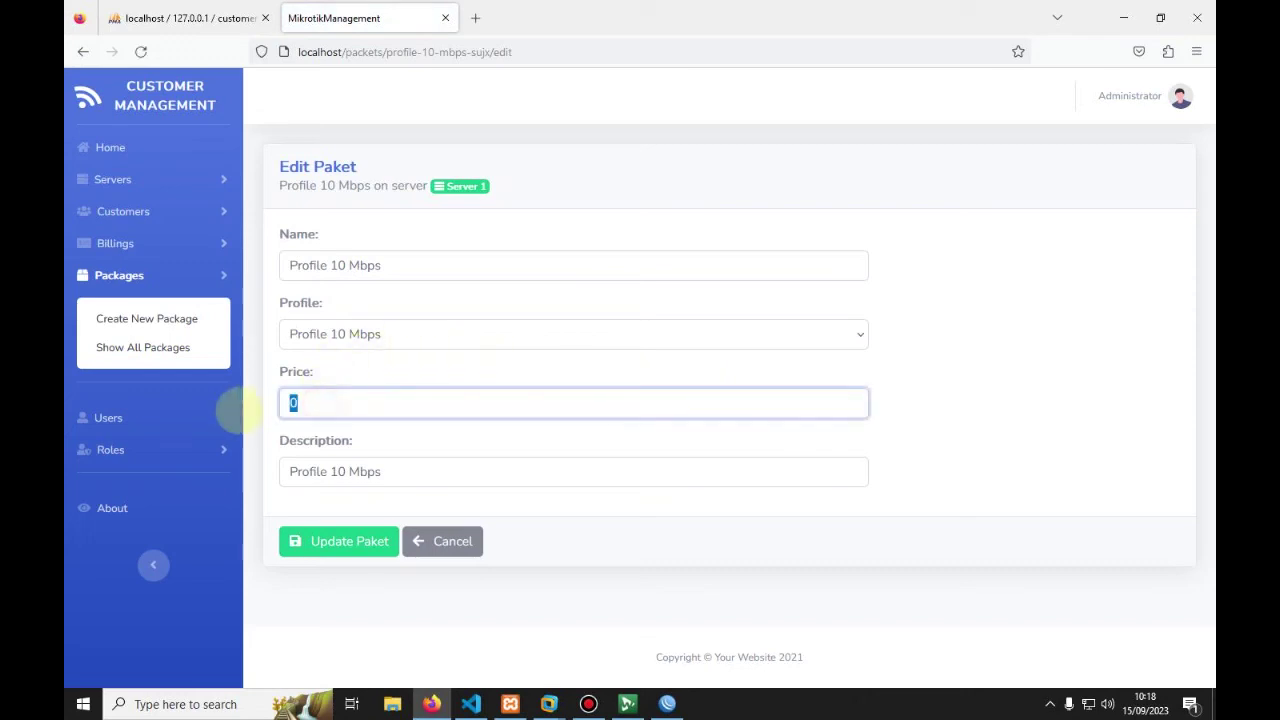
{"action": "type", "text": "290000"}
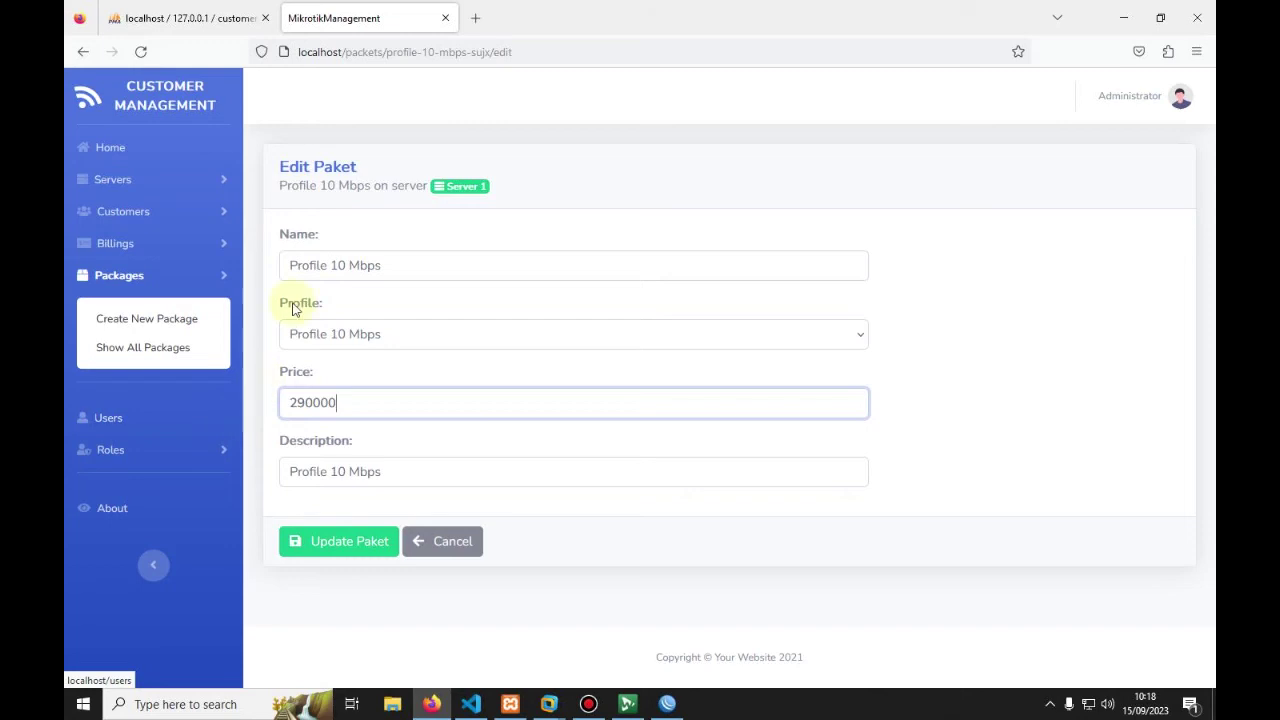
{"action": "left_click_drag", "start_coordinate": [328, 266], "coordinate": [258, 260]}
{"action": "type", "text": "Paket"}
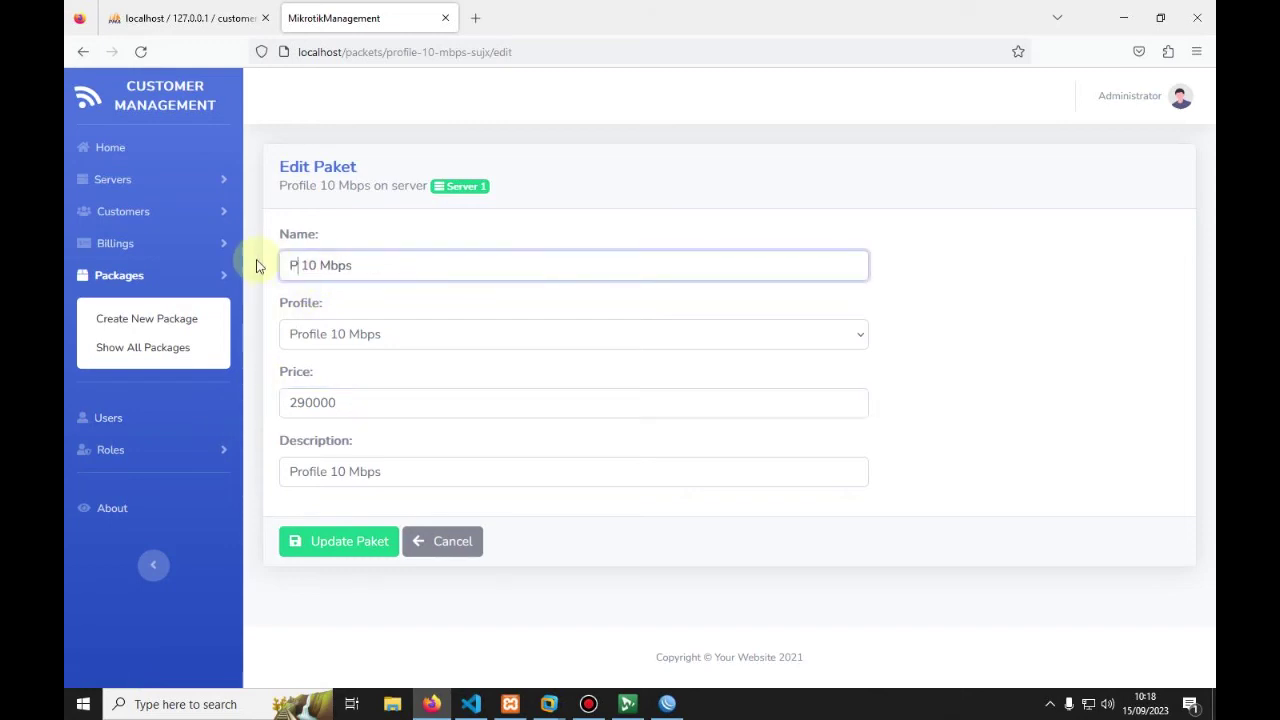
{"action": "left_click", "coordinate": [338, 545]}
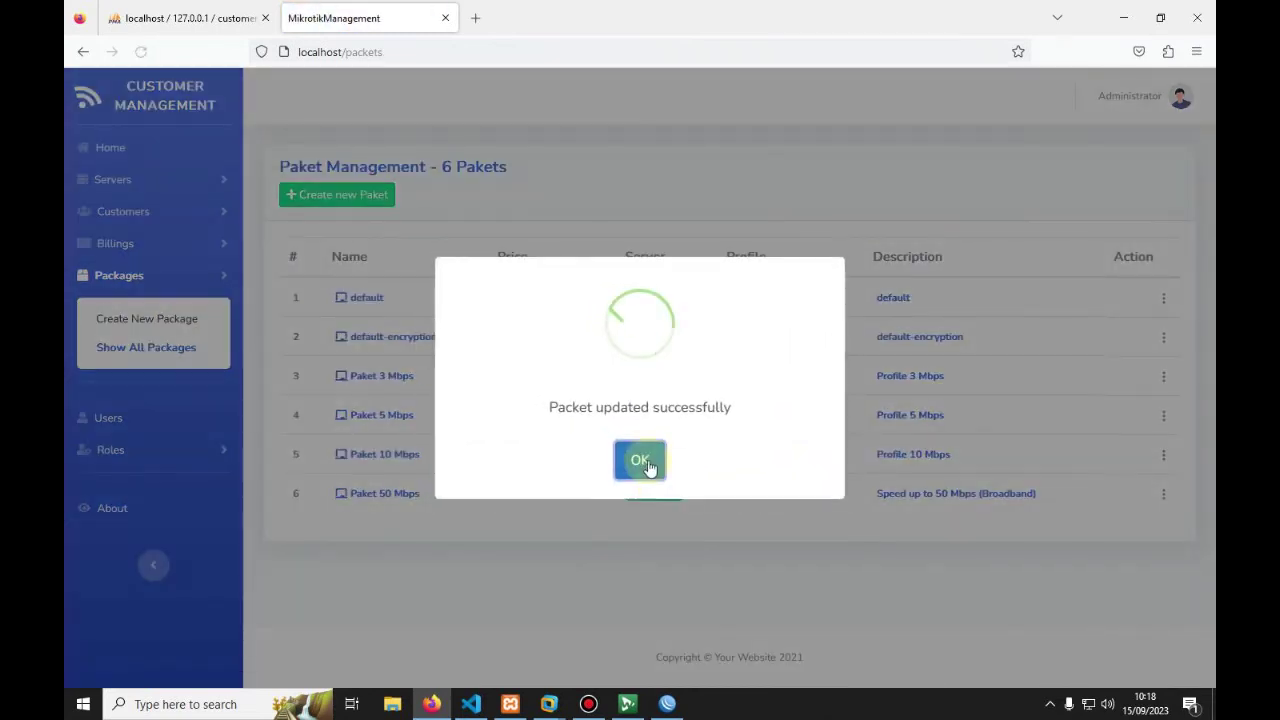
{"action": "left_click", "coordinate": [648, 459]}
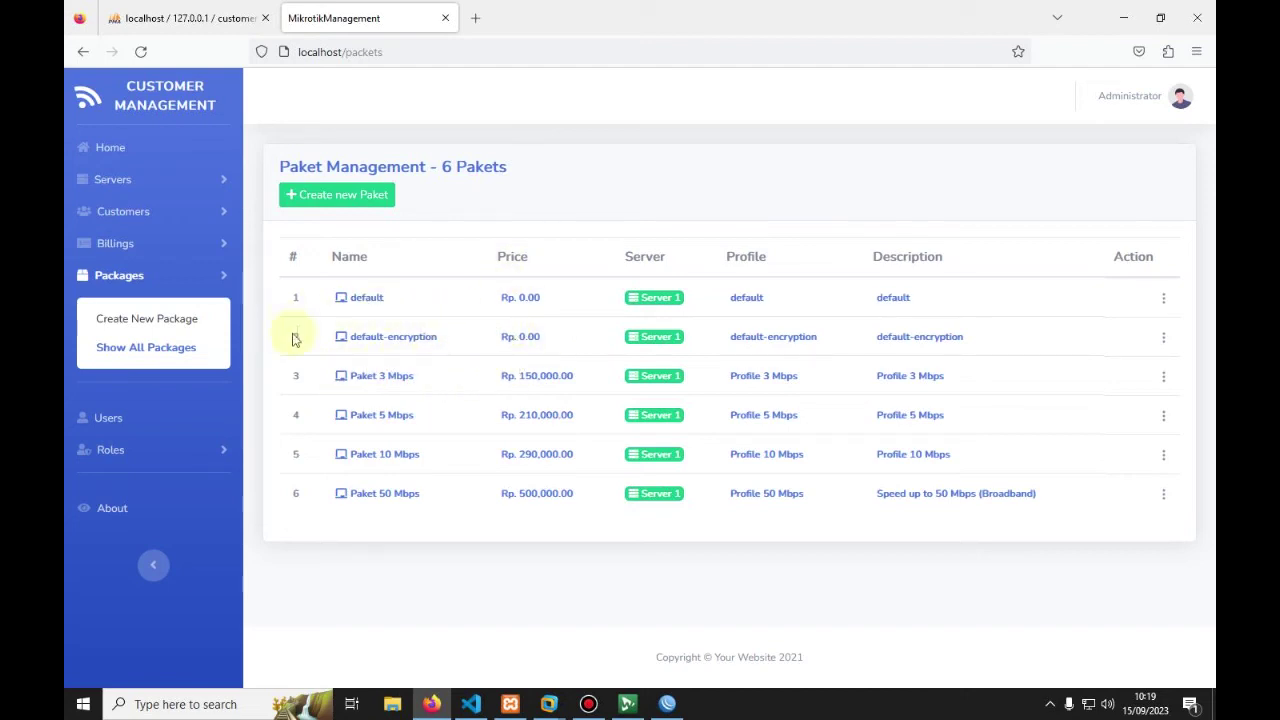
Step: Open the full Billings List of all bills
{"action": "left_click", "coordinate": [121, 243]}
{"action": "left_click", "coordinate": [129, 428]}
{"action": "scroll", "coordinate": [428, 385], "scroll_direction": "down", "scroll_amount": 3}
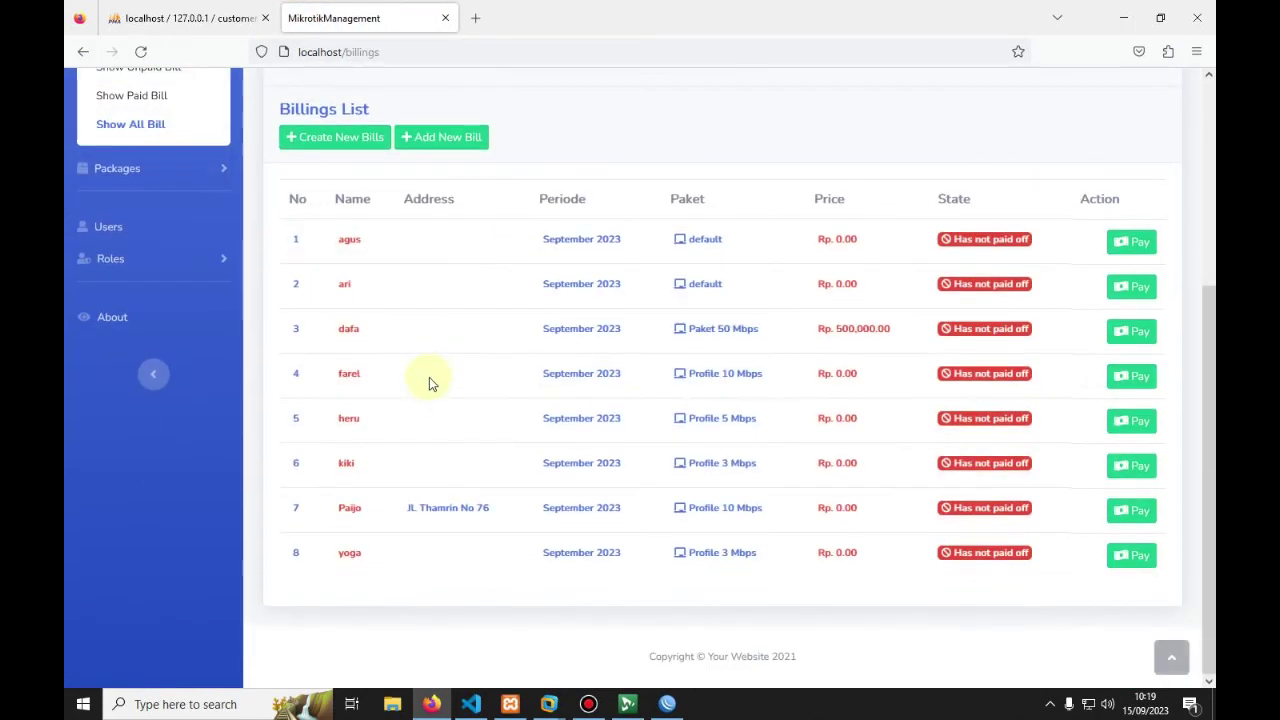
Step: Check each bill's price: mostly still Rp. 0.00, one at Rp. 500,000.00
{"action": "left_click_drag", "start_coordinate": [812, 247], "coordinate": [871, 240]}
{"action": "left_click_drag", "start_coordinate": [815, 283], "coordinate": [866, 289]}
{"action": "left_click_drag", "start_coordinate": [816, 329], "coordinate": [894, 343]}
{"action": "left_click_drag", "start_coordinate": [810, 376], "coordinate": [857, 371]}
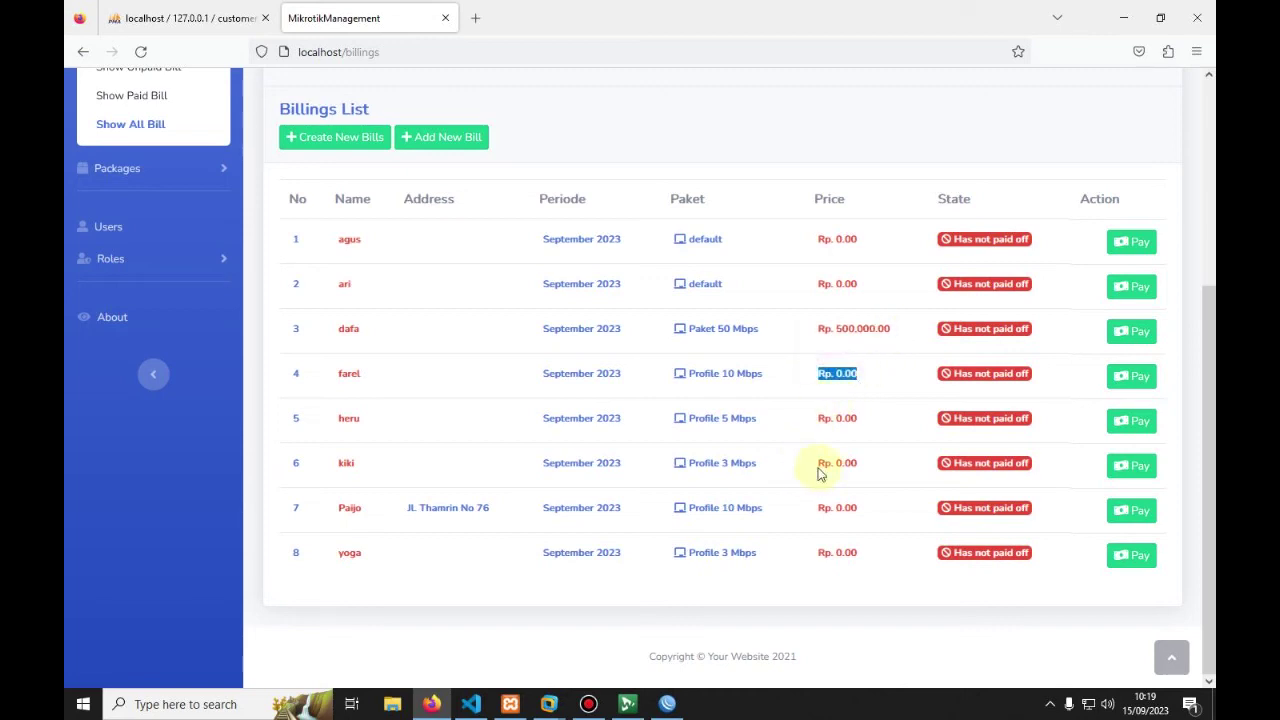
{"action": "left_click_drag", "start_coordinate": [816, 468], "coordinate": [883, 472]}
{"action": "left_click_drag", "start_coordinate": [815, 513], "coordinate": [862, 508]}
{"action": "left_click_drag", "start_coordinate": [816, 551], "coordinate": [865, 553]}
{"action": "scroll", "coordinate": [810, 472], "scroll_direction": "up", "scroll_amount": 2}
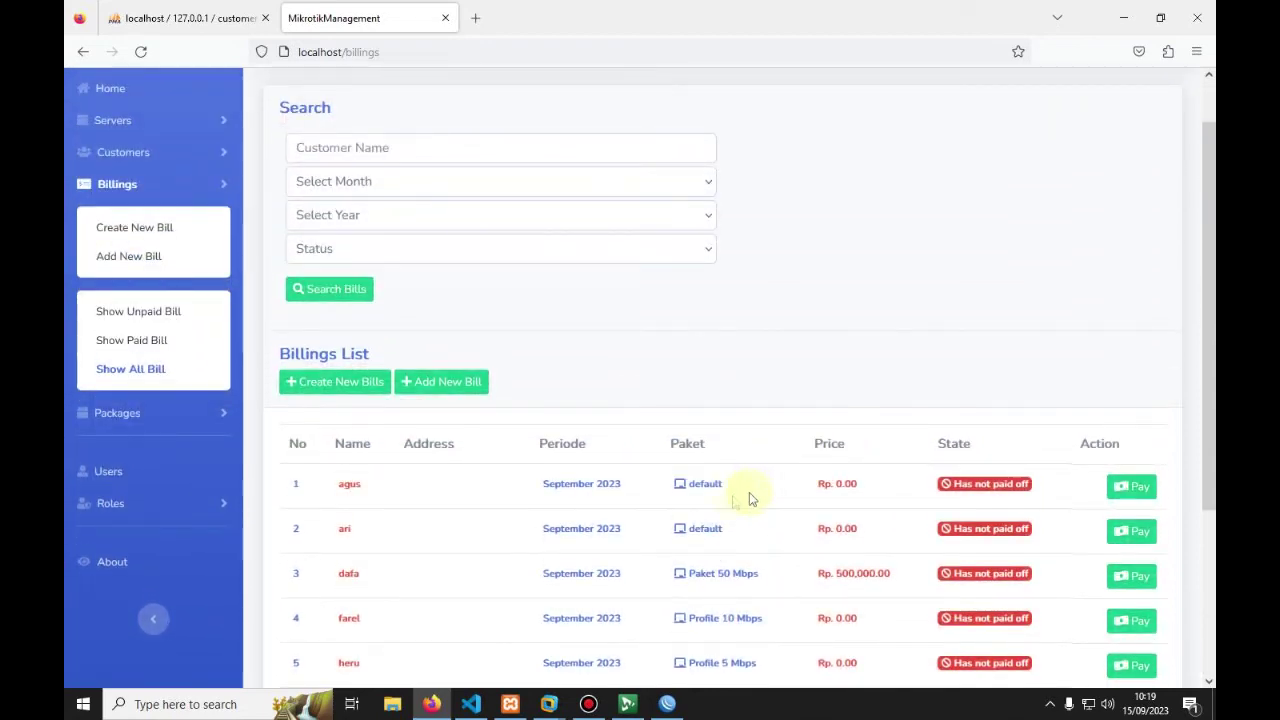
{"action": "scroll", "coordinate": [749, 494], "scroll_direction": "down", "scroll_amount": 2}
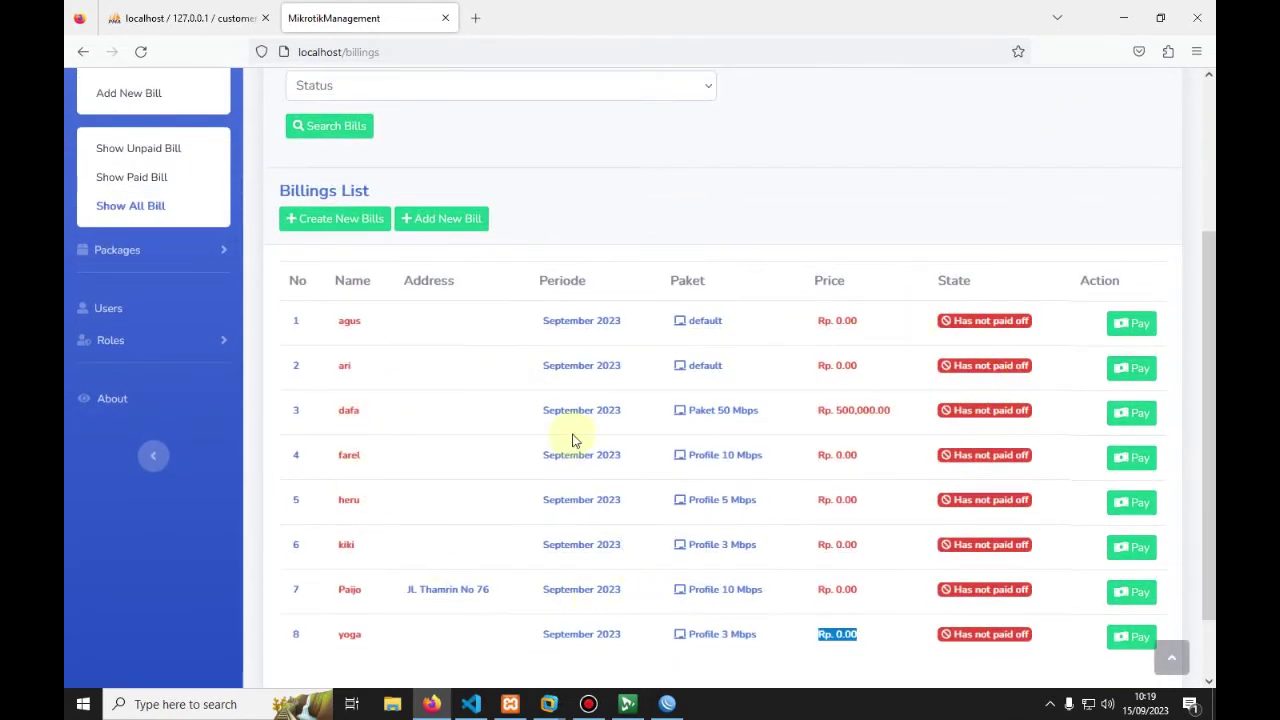
{"action": "scroll", "coordinate": [572, 440], "scroll_direction": "down", "scroll_amount": 1}
{"action": "scroll", "coordinate": [569, 437], "scroll_direction": "up", "scroll_amount": 3}
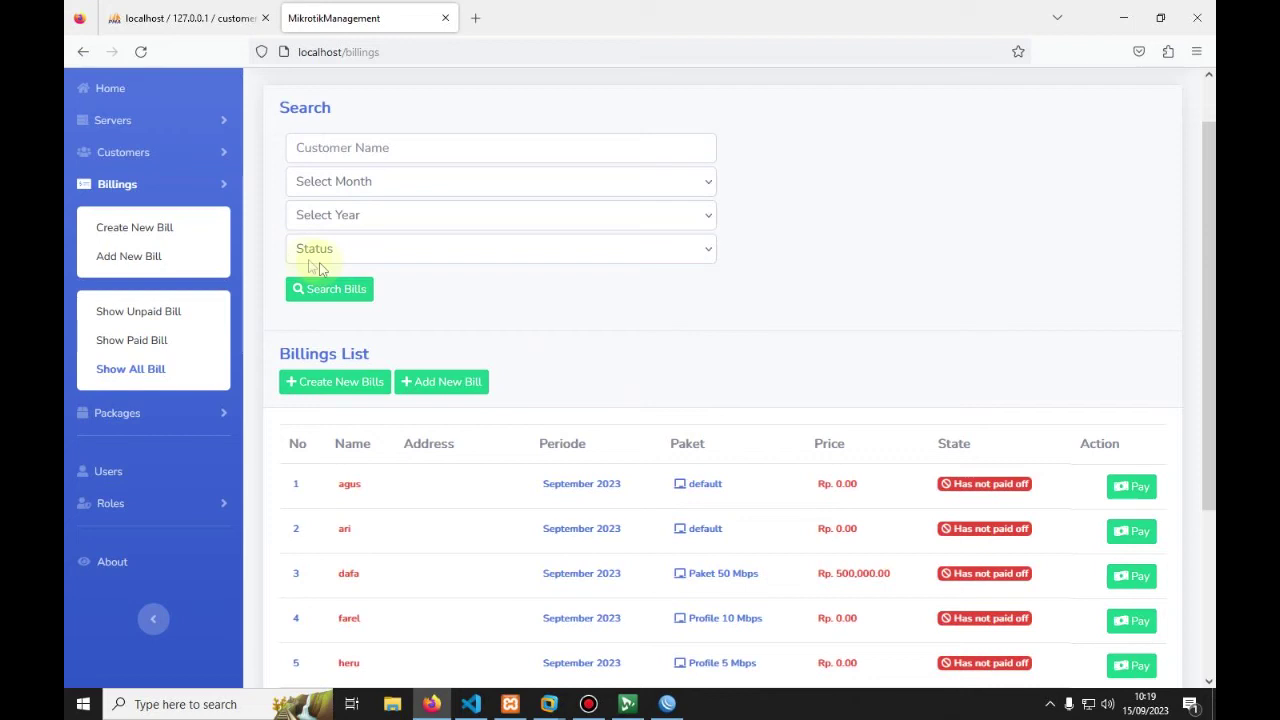
{"action": "left_click", "coordinate": [170, 230]}
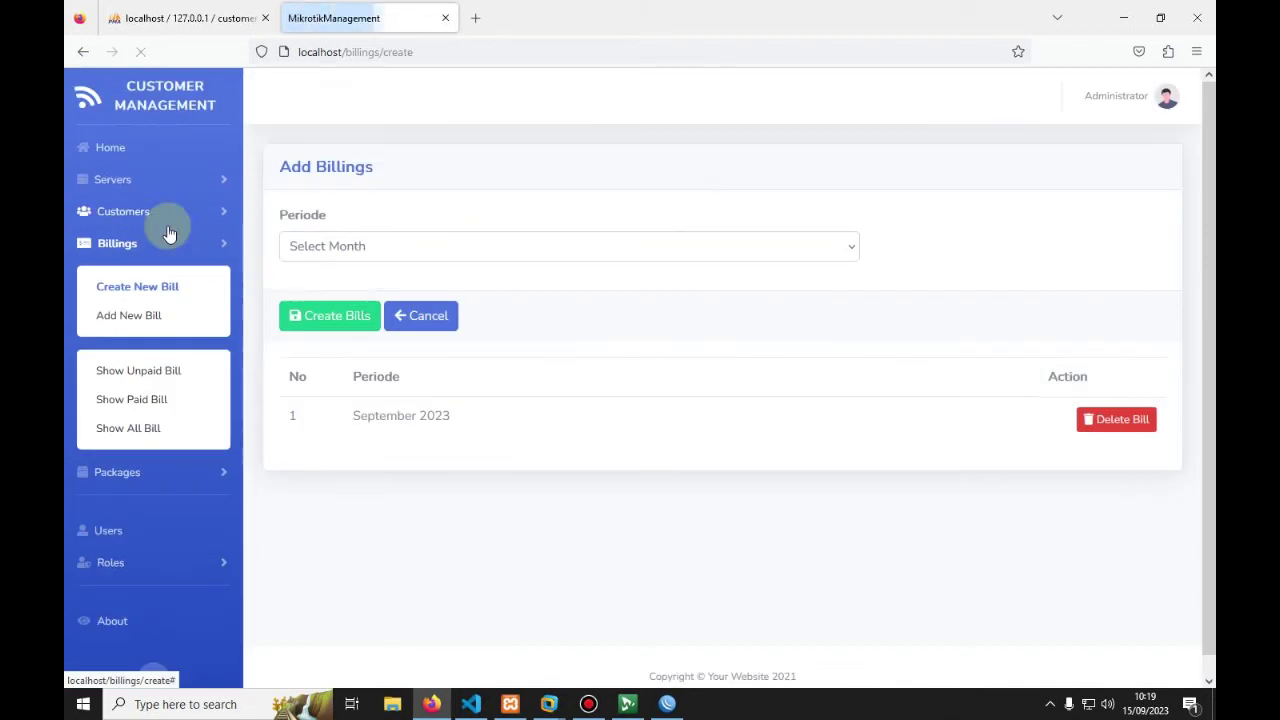
{"action": "left_click_drag", "start_coordinate": [287, 415], "coordinate": [531, 435]}
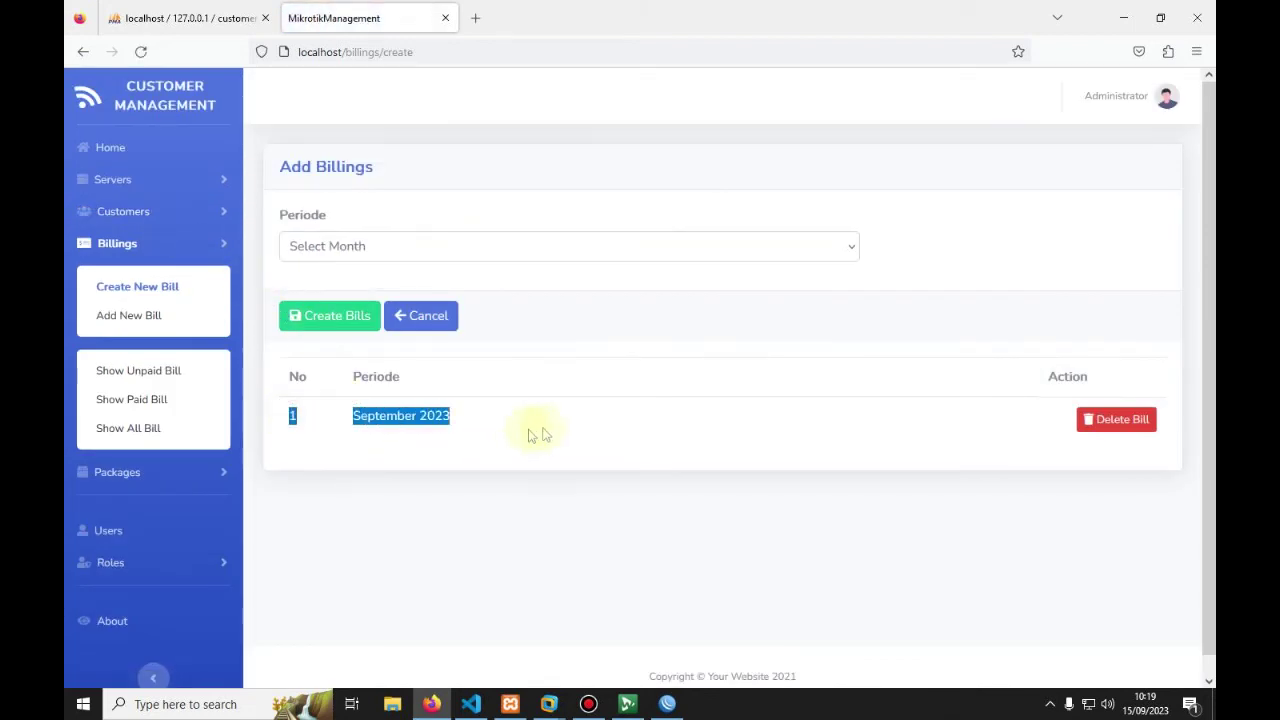
{"action": "left_click", "coordinate": [583, 427]}
{"action": "left_click_drag", "start_coordinate": [348, 418], "coordinate": [573, 424]}
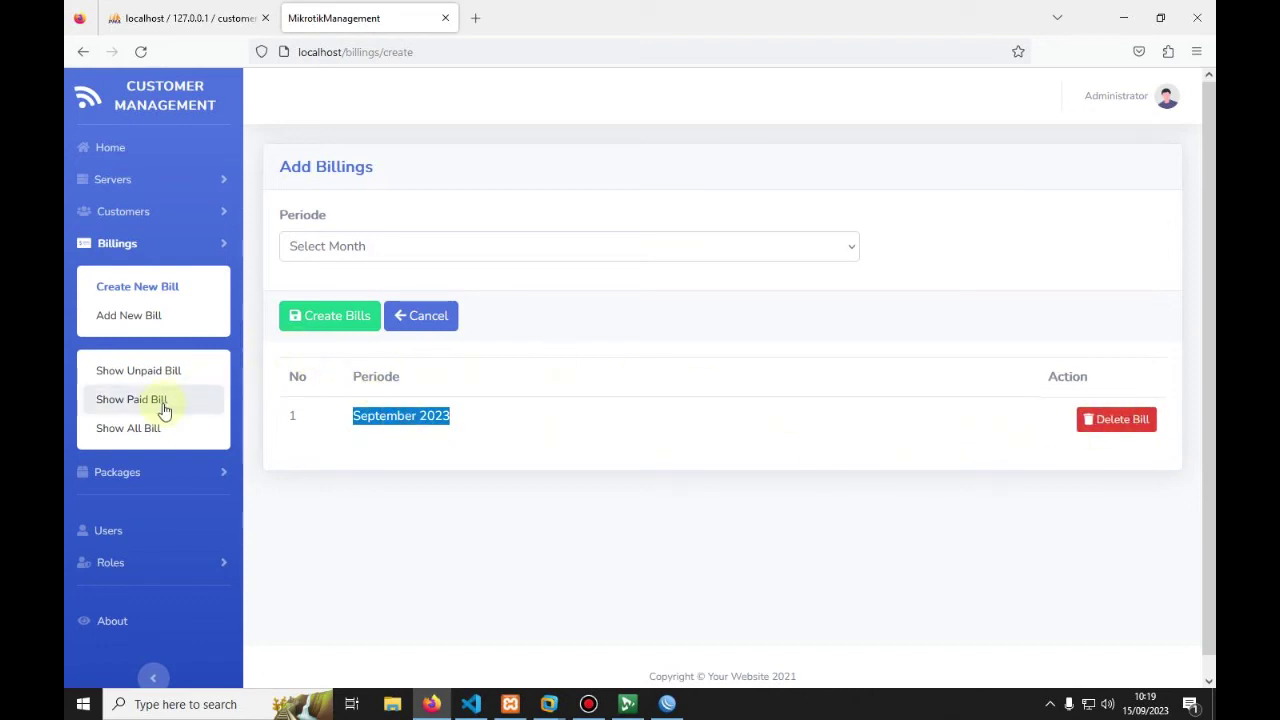
{"action": "left_click", "coordinate": [145, 430]}
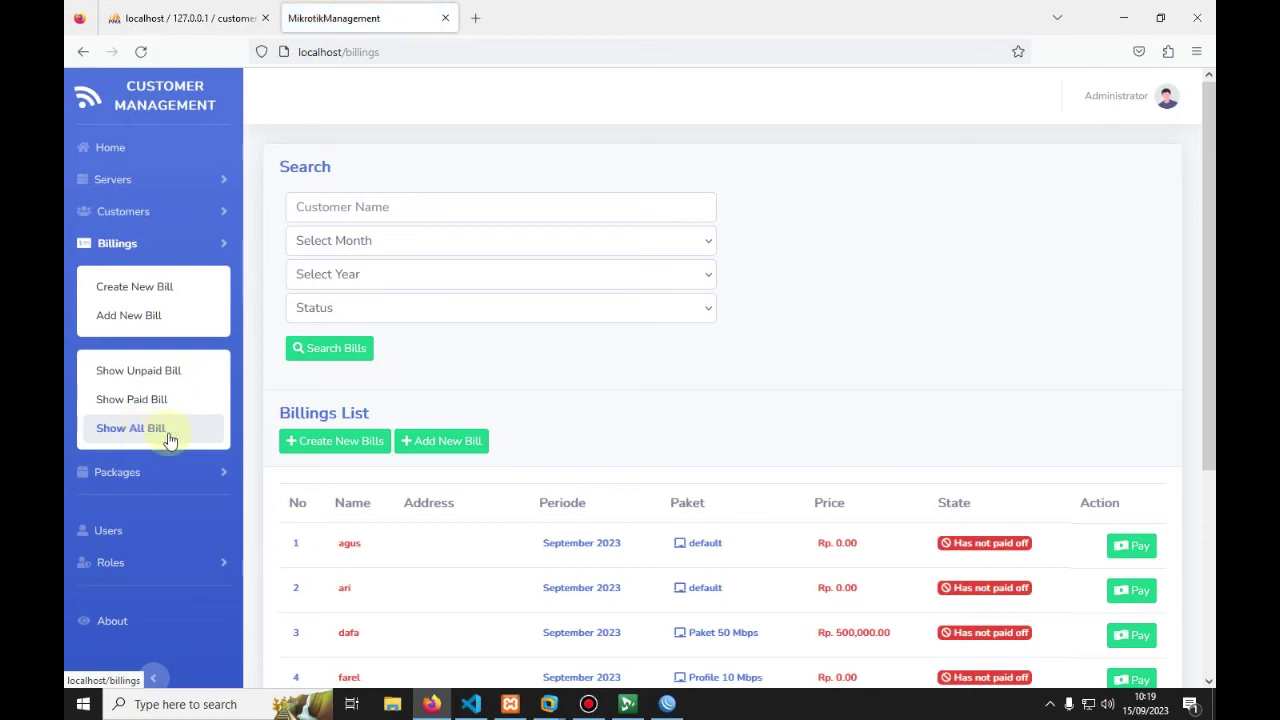
{"action": "scroll", "coordinate": [388, 502], "scroll_direction": "down", "scroll_amount": 2}
{"action": "scroll", "coordinate": [388, 502], "scroll_direction": "down", "scroll_amount": 3}
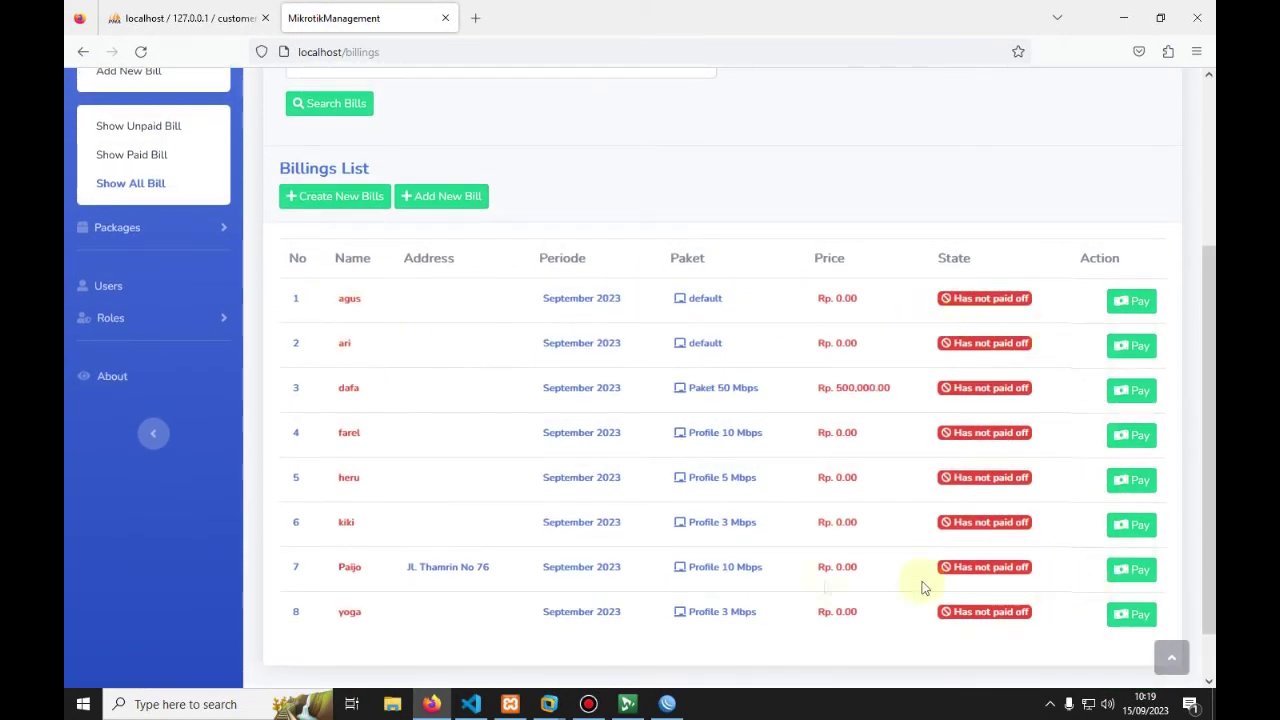
{"action": "scroll", "coordinate": [422, 468], "scroll_direction": "down", "scroll_amount": 1}
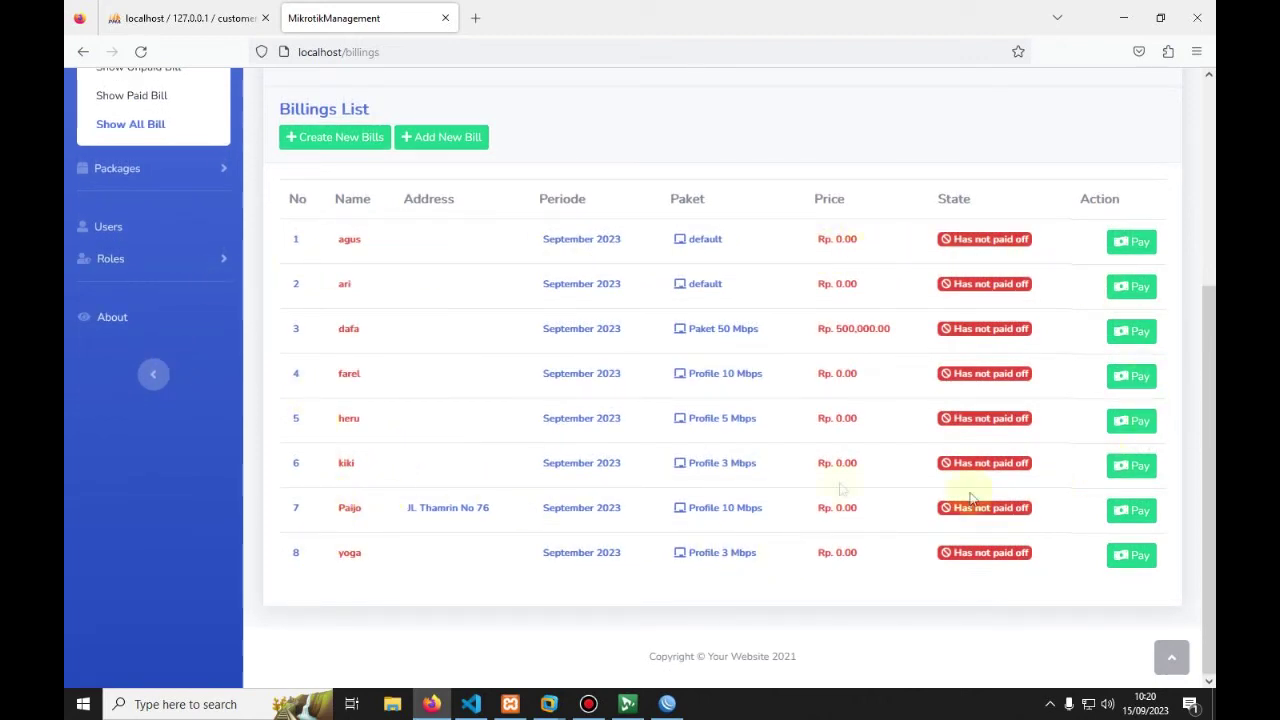
{"action": "left_click_drag", "start_coordinate": [543, 240], "coordinate": [643, 246]}
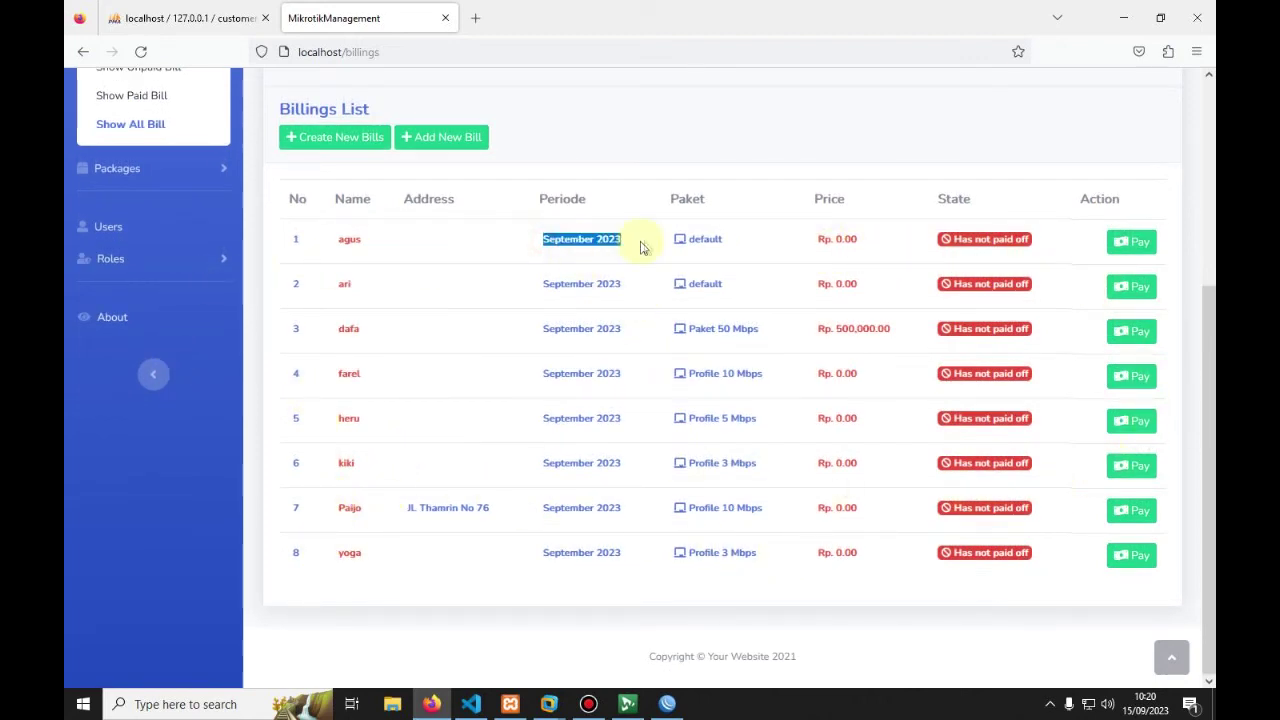
{"action": "scroll", "coordinate": [633, 373], "scroll_direction": "up", "scroll_amount": 5}
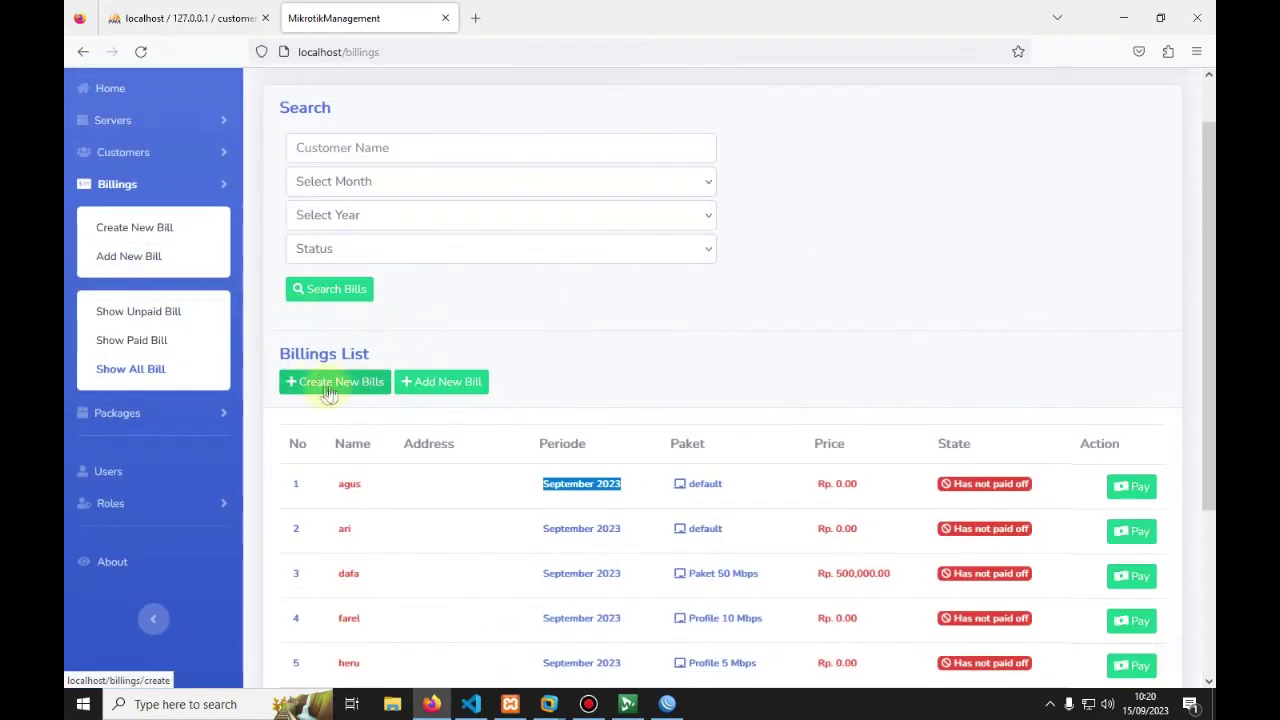
{"action": "scroll", "coordinate": [320, 390], "scroll_direction": "down", "scroll_amount": 2}
{"action": "scroll", "coordinate": [350, 390], "scroll_direction": "down", "scroll_amount": 1}
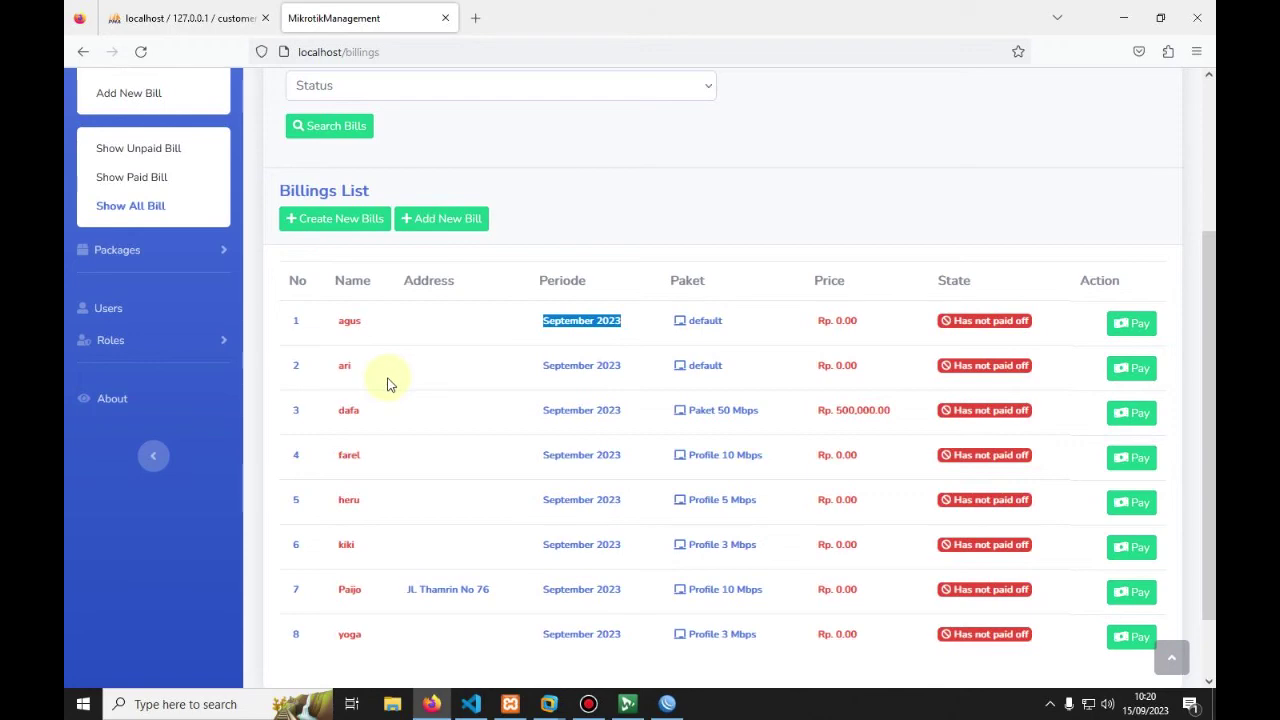
{"action": "left_click", "coordinate": [345, 321]}
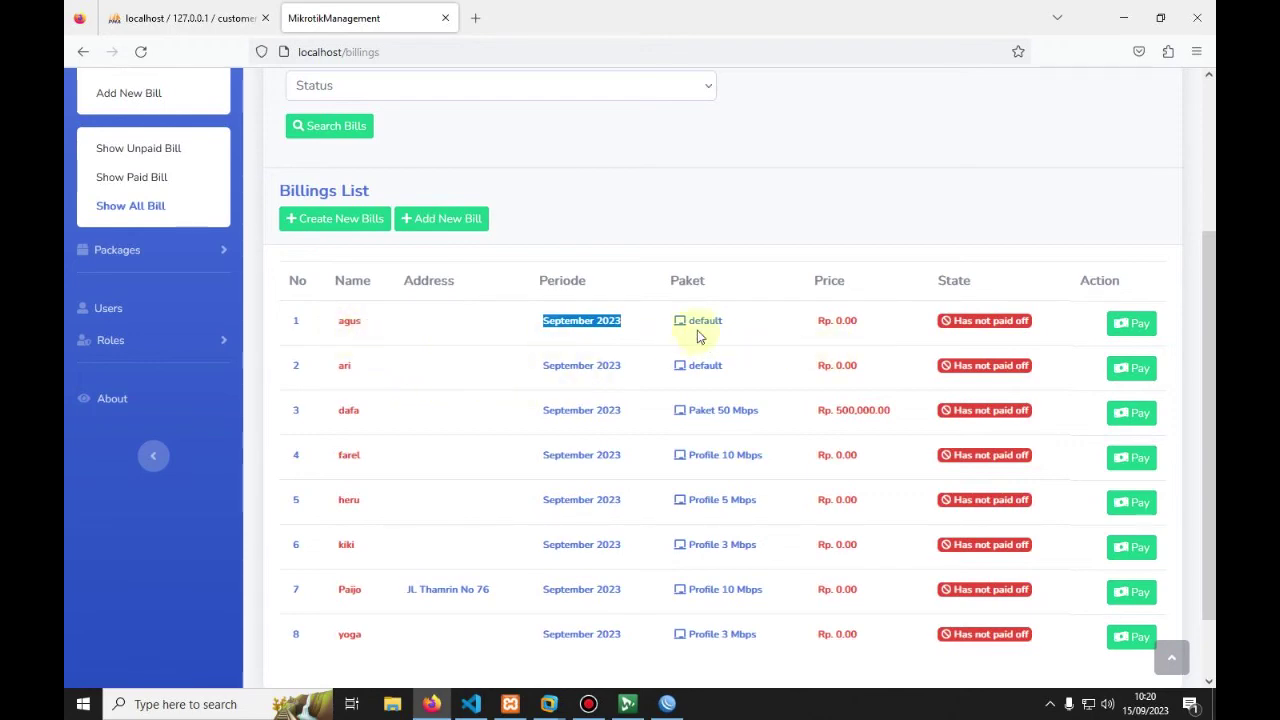
{"action": "scroll", "coordinate": [697, 340], "scroll_direction": "down", "scroll_amount": 2}
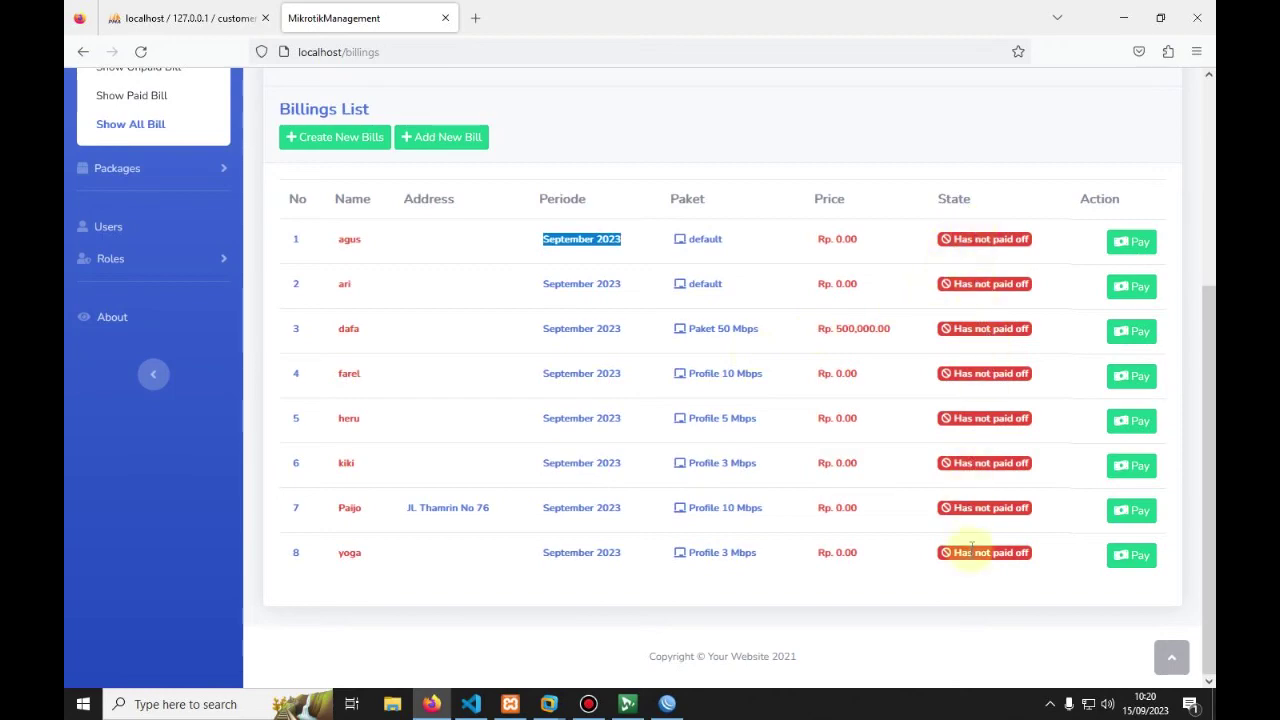
{"action": "scroll", "coordinate": [509, 394], "scroll_direction": "up", "scroll_amount": 5}
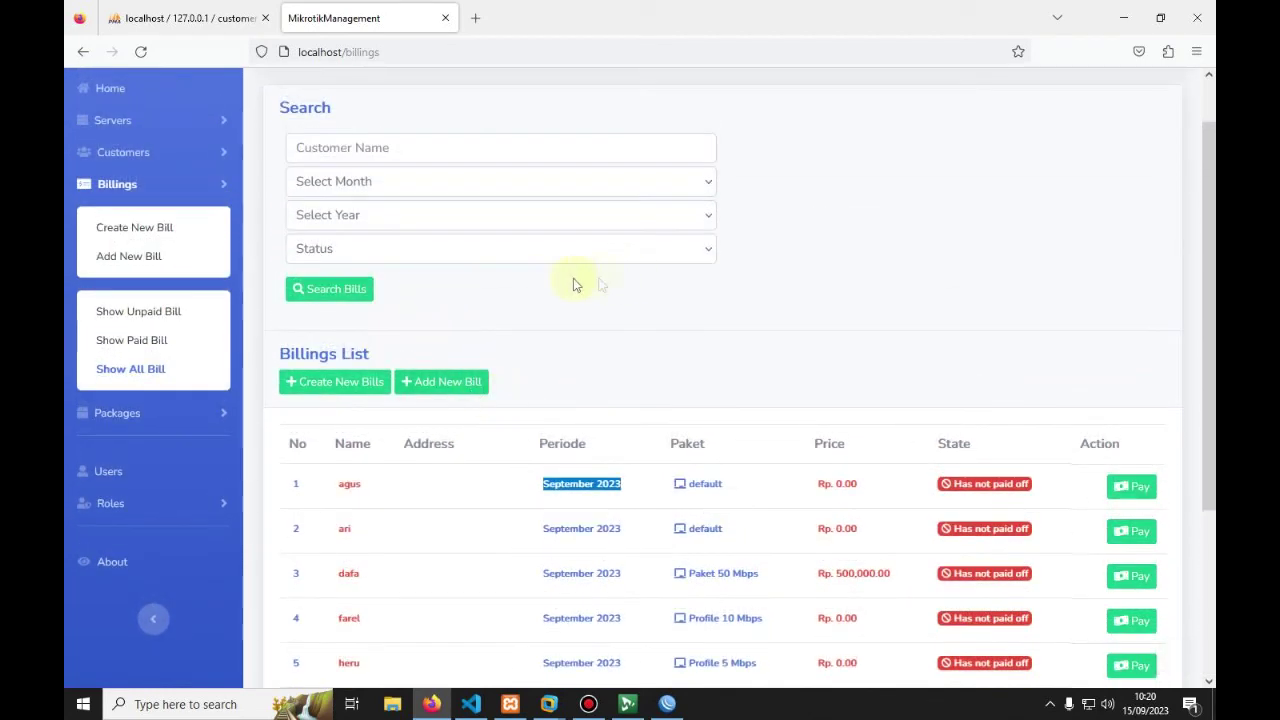
Step: Generate the monthly bills for the October 2023 billing period
{"action": "left_click", "coordinate": [120, 232]}
{"action": "left_click", "coordinate": [378, 252]}
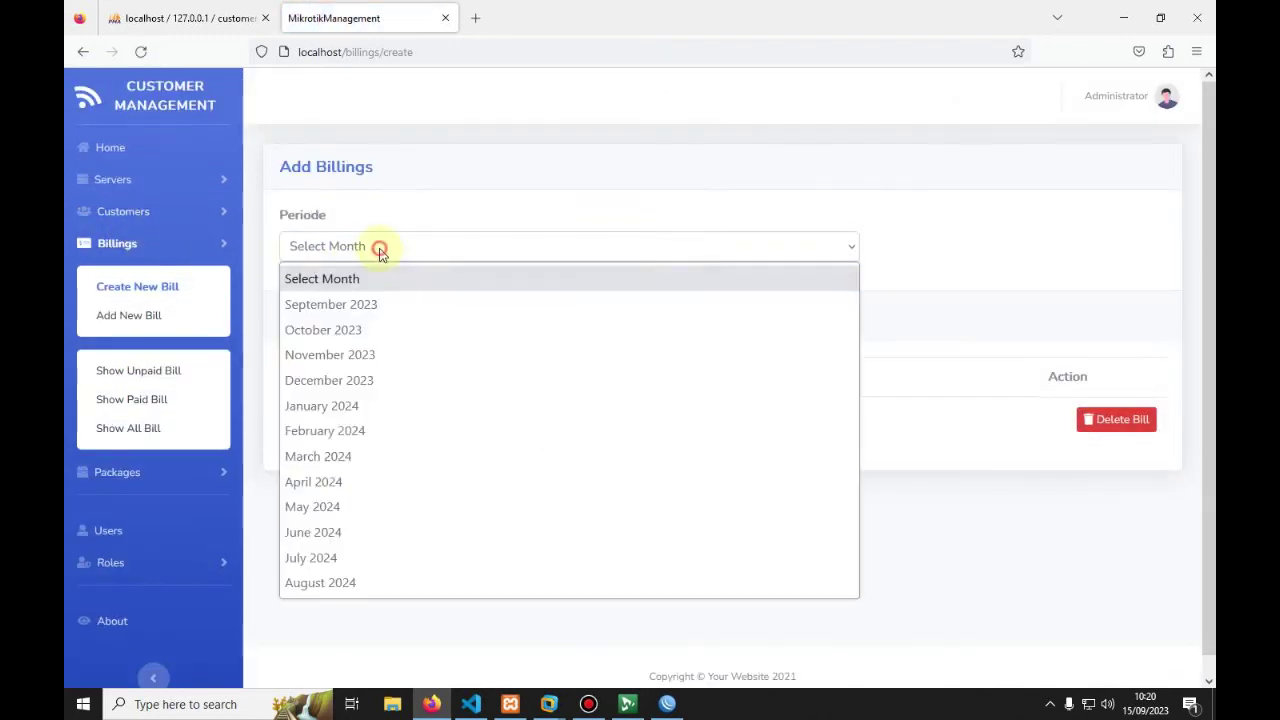
{"action": "left_click", "coordinate": [324, 334]}
{"action": "left_click", "coordinate": [351, 326]}
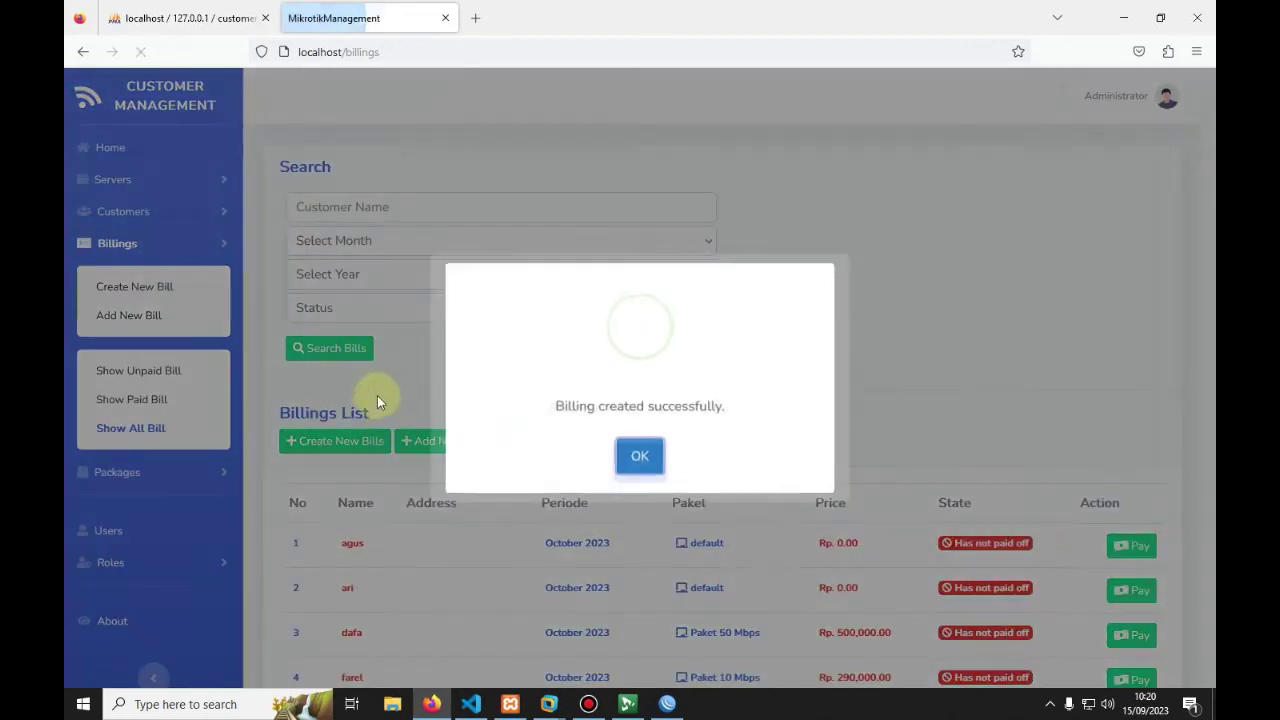
{"action": "left_click", "coordinate": [640, 459]}
Step: Review the eight new unpaid October 2023 bills in the Billings List
{"action": "scroll", "coordinate": [556, 353], "scroll_direction": "down", "scroll_amount": 8}
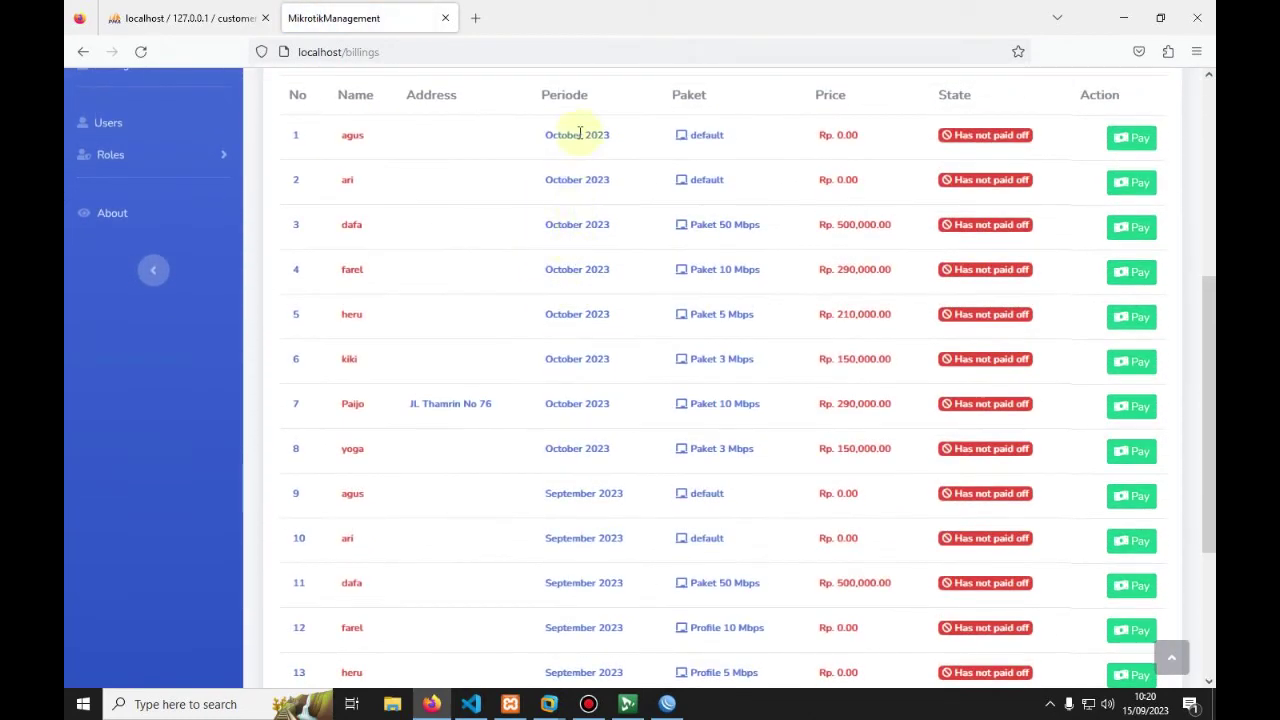
{"action": "scroll", "coordinate": [570, 230], "scroll_direction": "down", "scroll_amount": 2}
{"action": "scroll", "coordinate": [700, 330], "scroll_direction": "up", "scroll_amount": 3}
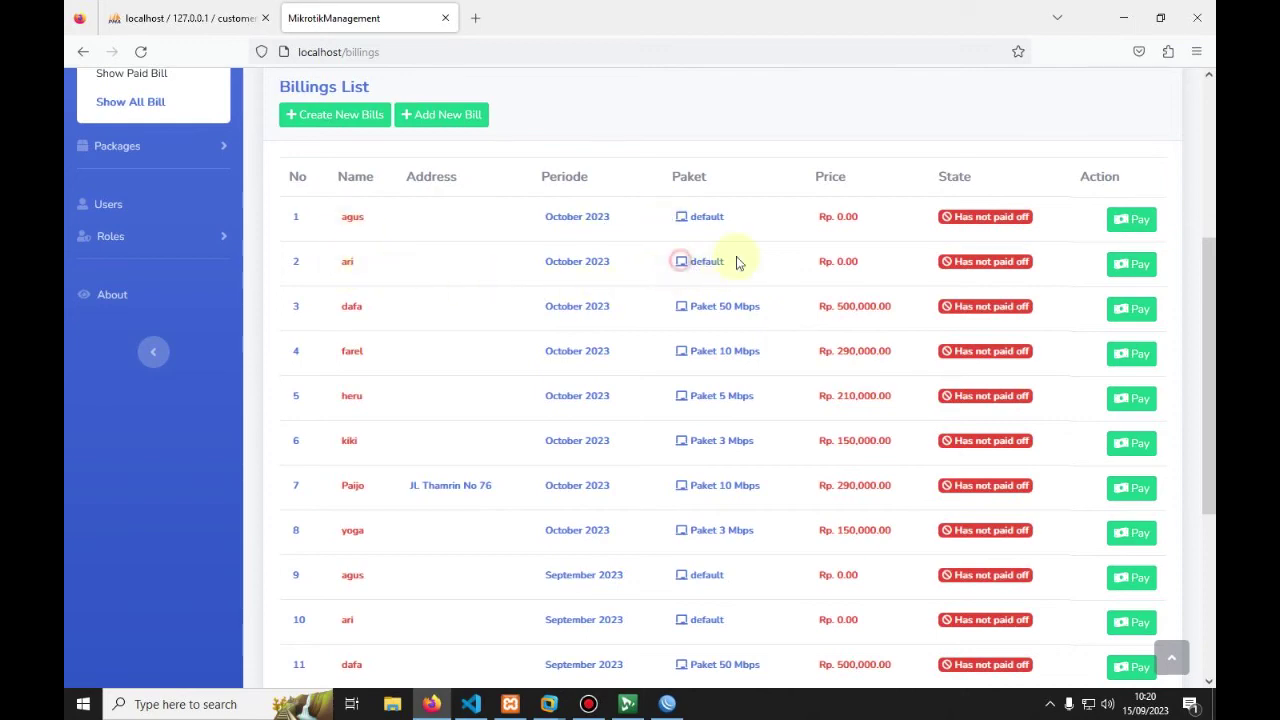
{"action": "scroll", "coordinate": [851, 135], "scroll_direction": "down", "scroll_amount": 1}
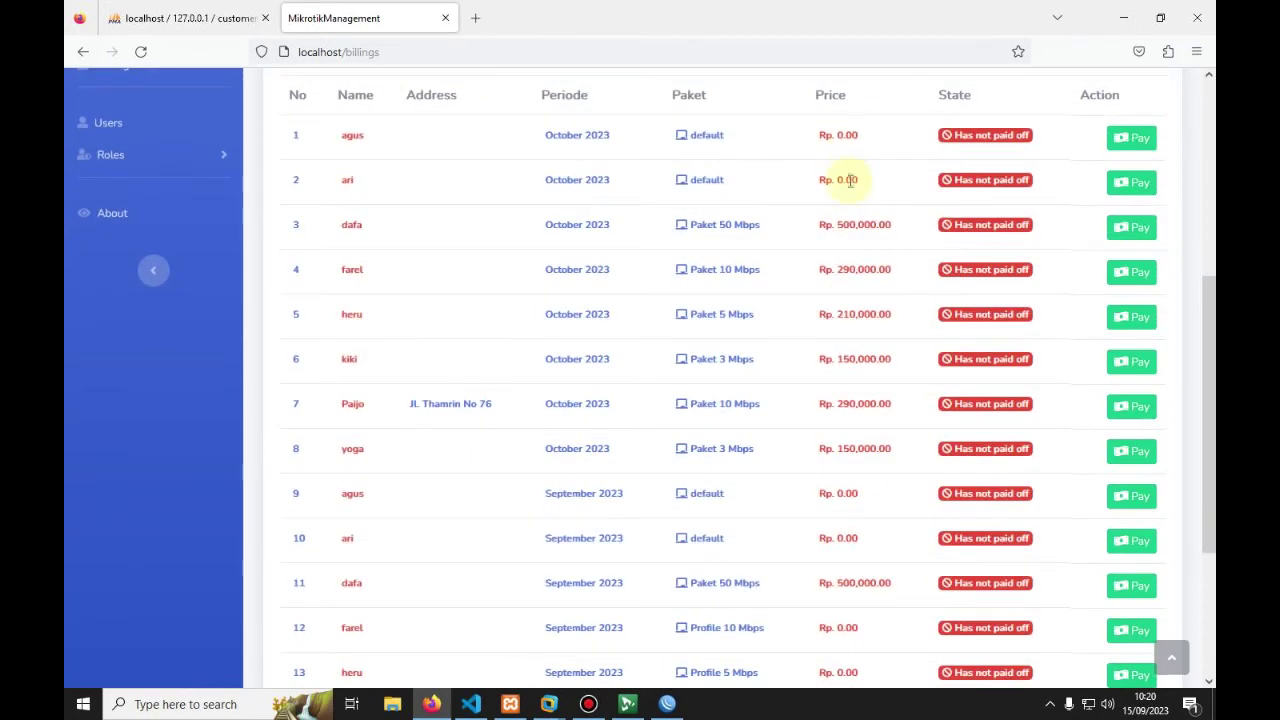
{"action": "scroll", "coordinate": [845, 245], "scroll_direction": "down", "scroll_amount": 4}
{"action": "scroll", "coordinate": [808, 351], "scroll_direction": "up", "scroll_amount": 5}
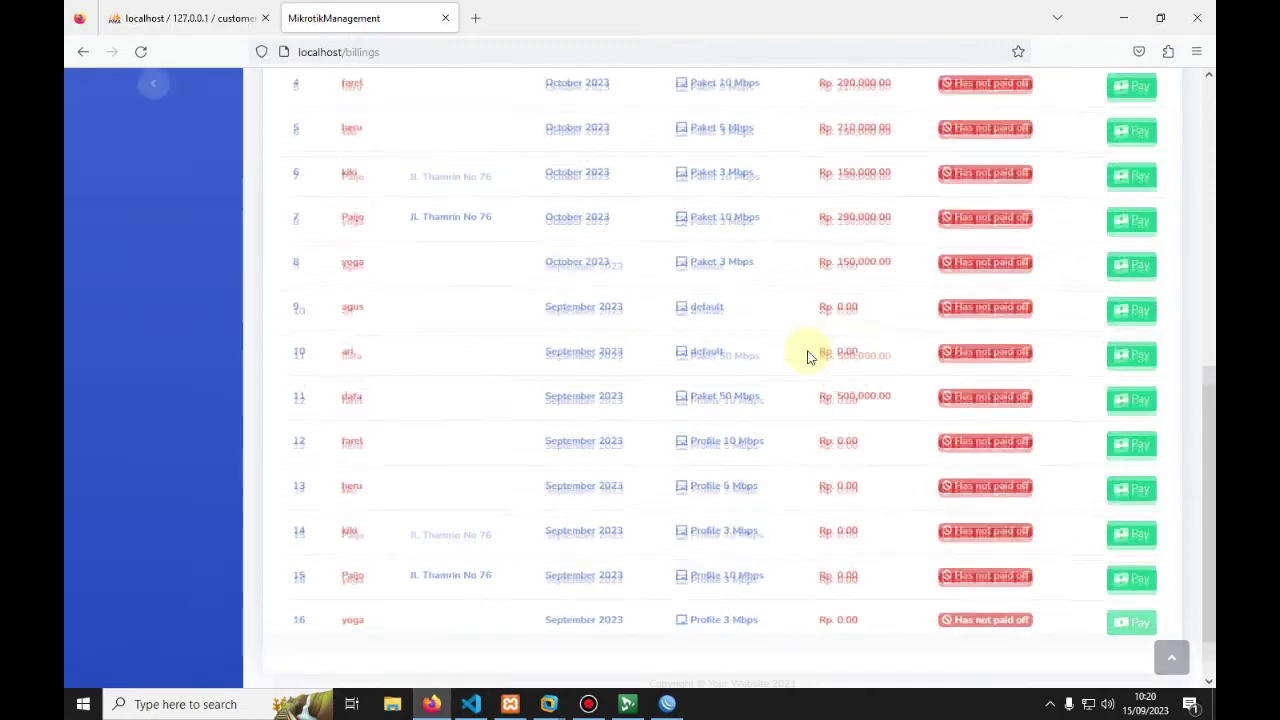
{"action": "scroll", "coordinate": [340, 252], "scroll_direction": "up", "scroll_amount": 2}
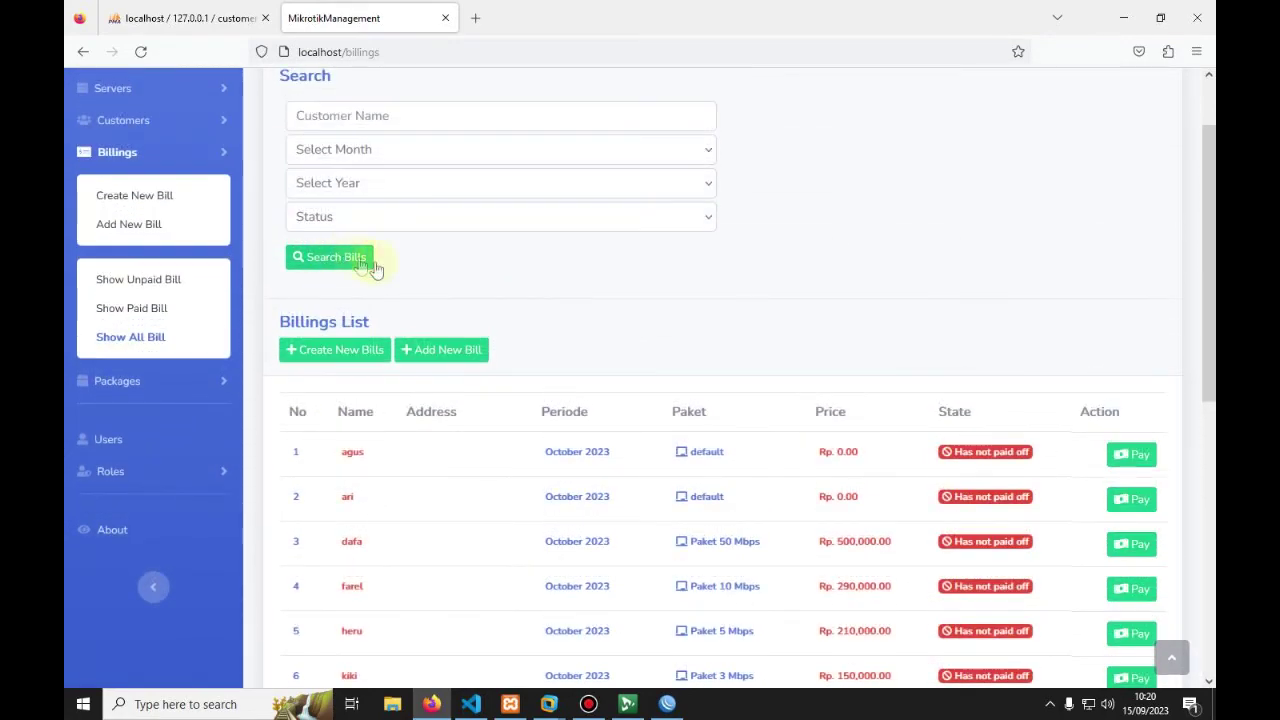
Step: Delete the September 2023 billing period
{"action": "left_click", "coordinate": [163, 195]}
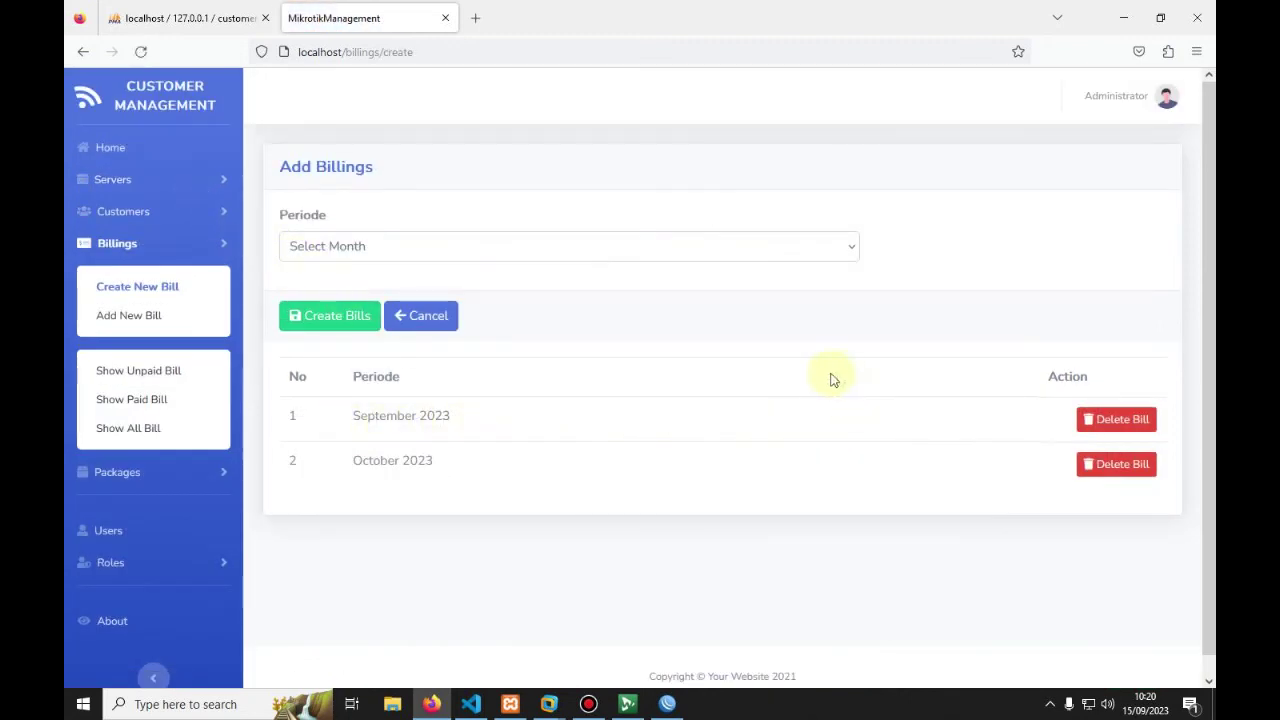
{"action": "left_click", "coordinate": [1118, 421]}
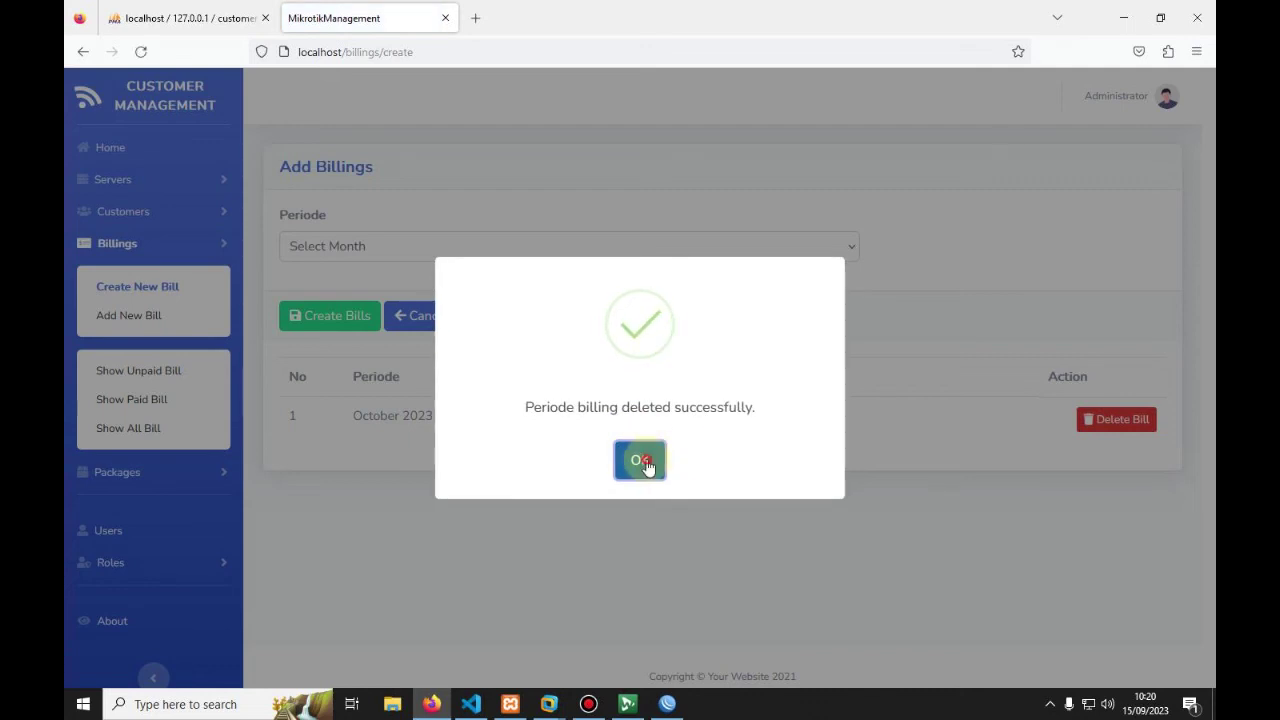
{"action": "left_click", "coordinate": [641, 459]}
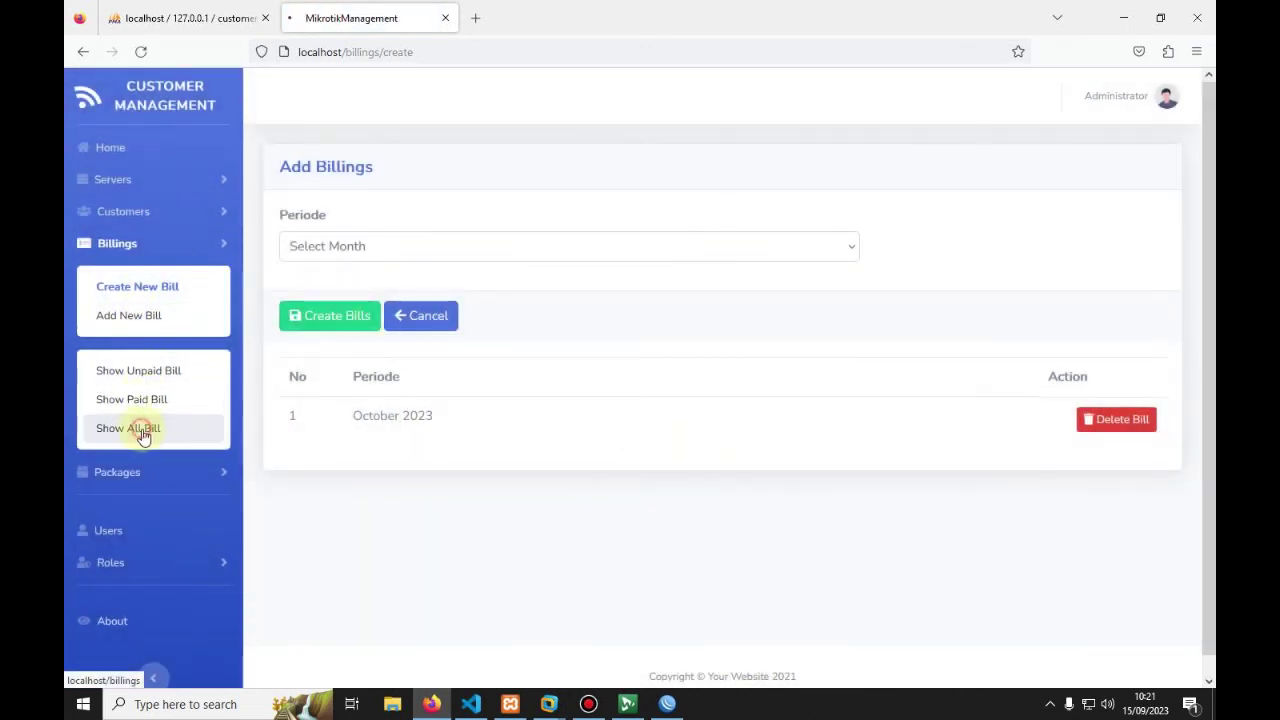
Step: Review the remaining unpaid October 2023 bills in the all-bills list
{"action": "left_click", "coordinate": [140, 427]}
{"action": "scroll", "coordinate": [430, 414], "scroll_direction": "down", "scroll_amount": 3}
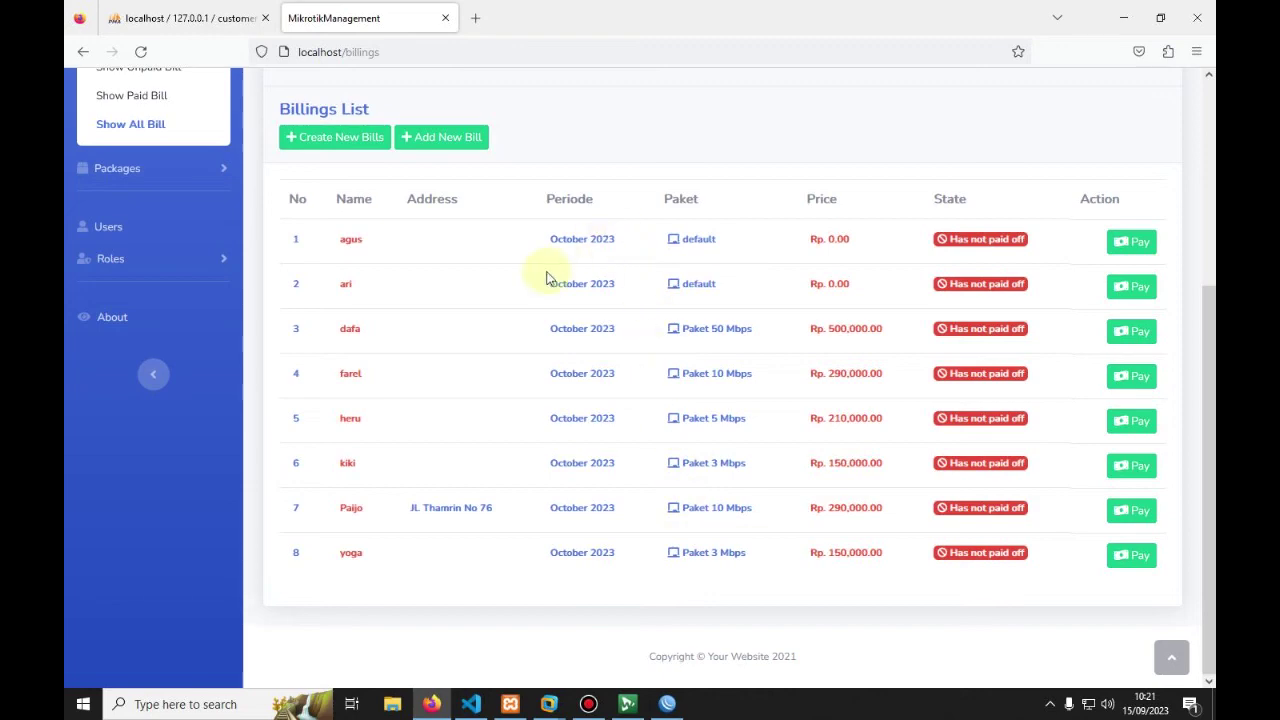
{"action": "scroll", "coordinate": [546, 278], "scroll_direction": "up", "scroll_amount": 3}
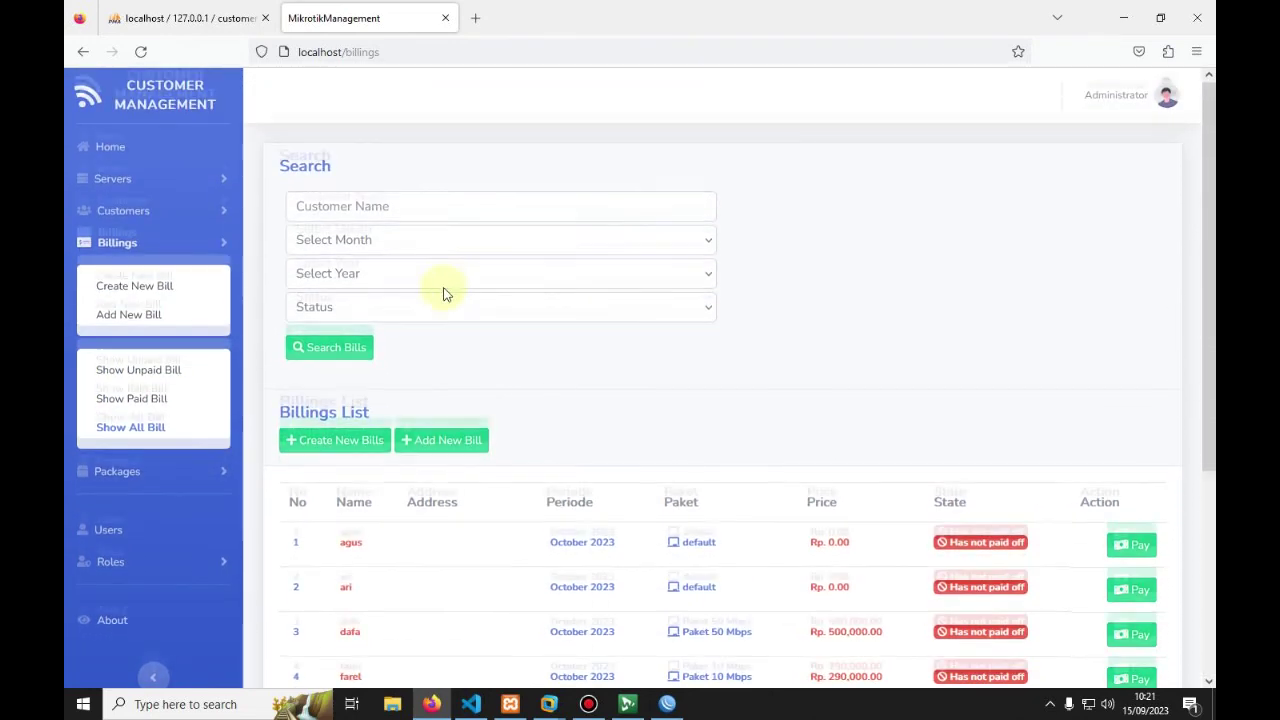
{"action": "scroll", "coordinate": [378, 333], "scroll_direction": "down", "scroll_amount": 2}
{"action": "scroll", "coordinate": [340, 320], "scroll_direction": "down", "scroll_amount": 1}
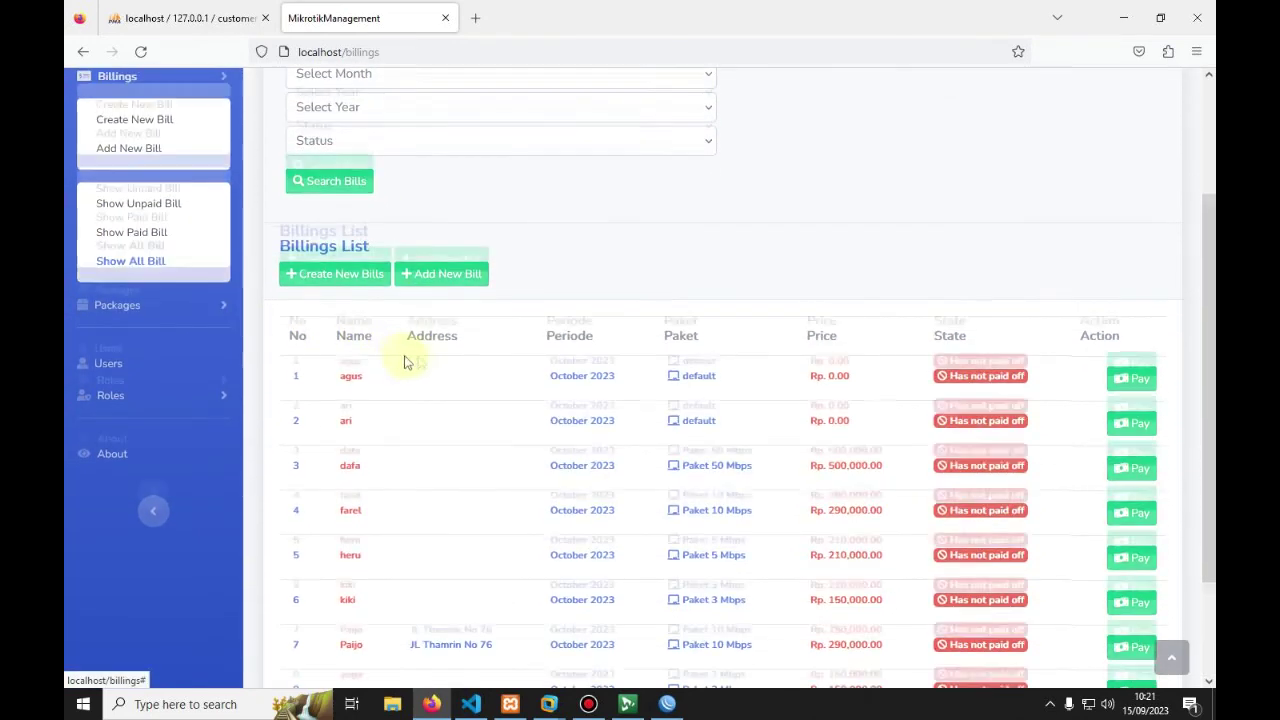
{"action": "scroll", "coordinate": [386, 314], "scroll_direction": "down", "scroll_amount": 1}
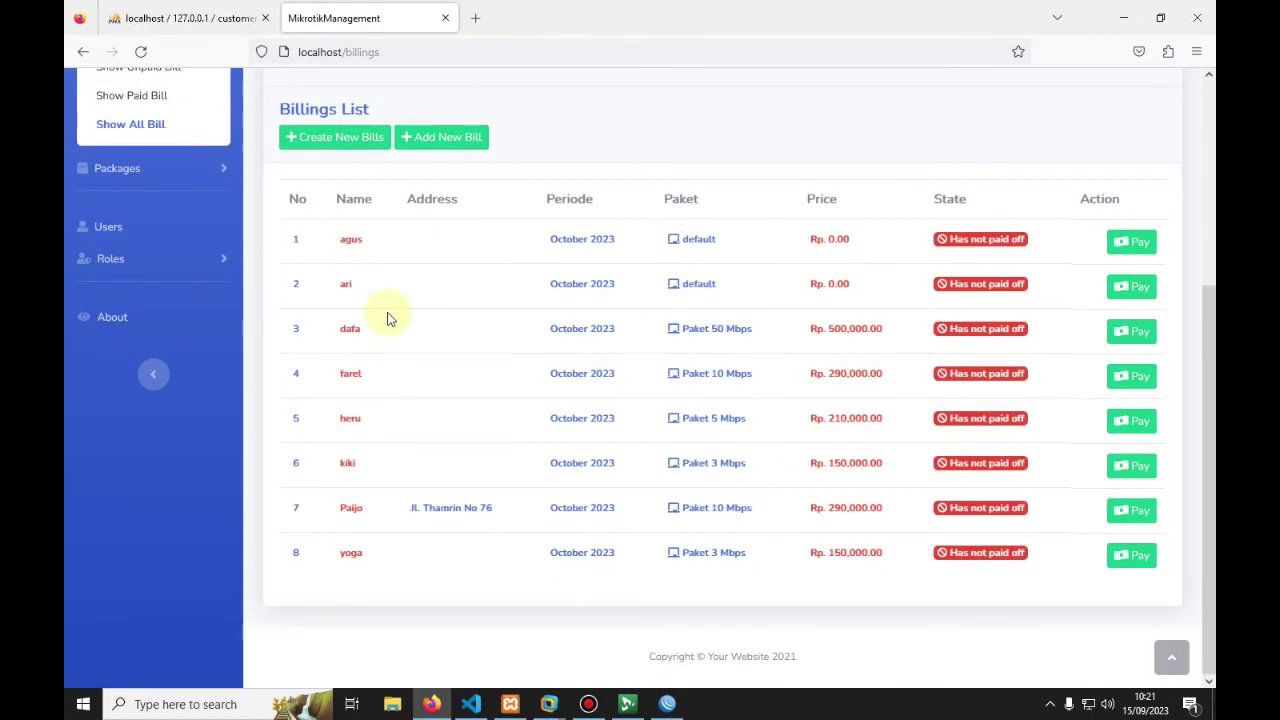
{"action": "scroll", "coordinate": [390, 318], "scroll_direction": "up", "scroll_amount": 3}
{"action": "scroll", "coordinate": [427, 365], "scroll_direction": "down", "scroll_amount": 2}
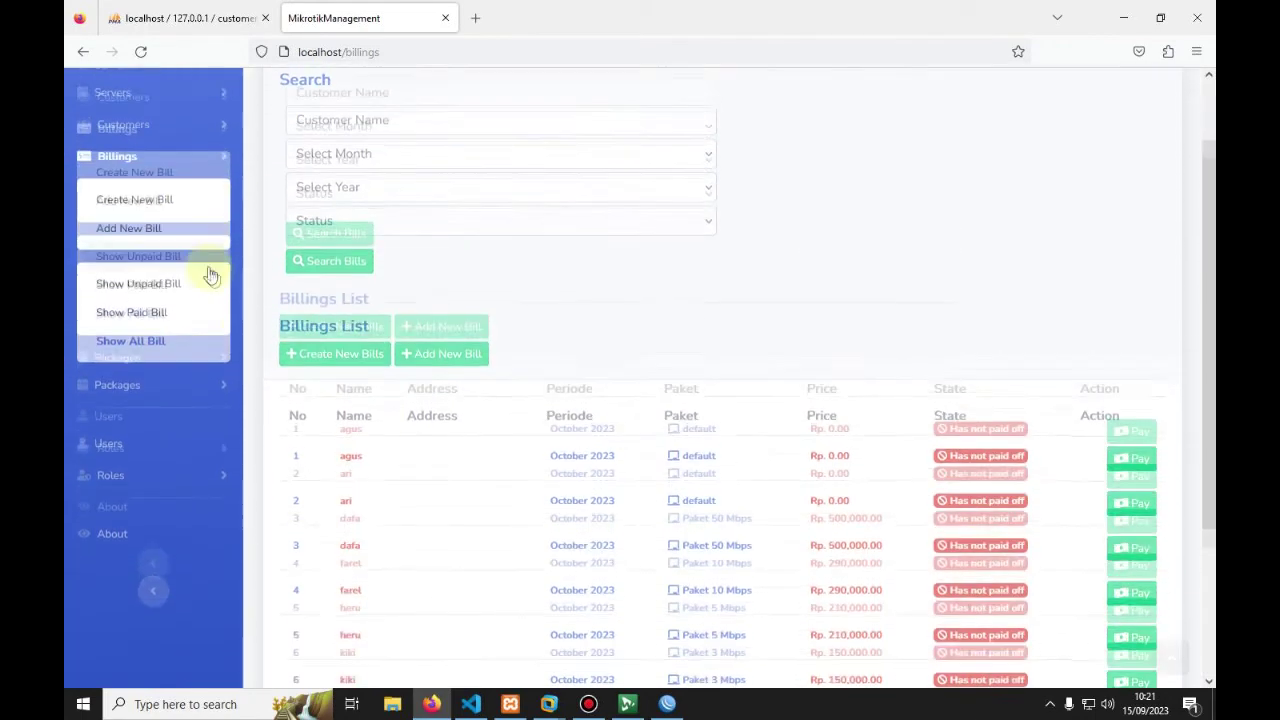
{"action": "scroll", "coordinate": [600, 418], "scroll_direction": "down", "scroll_amount": 1}
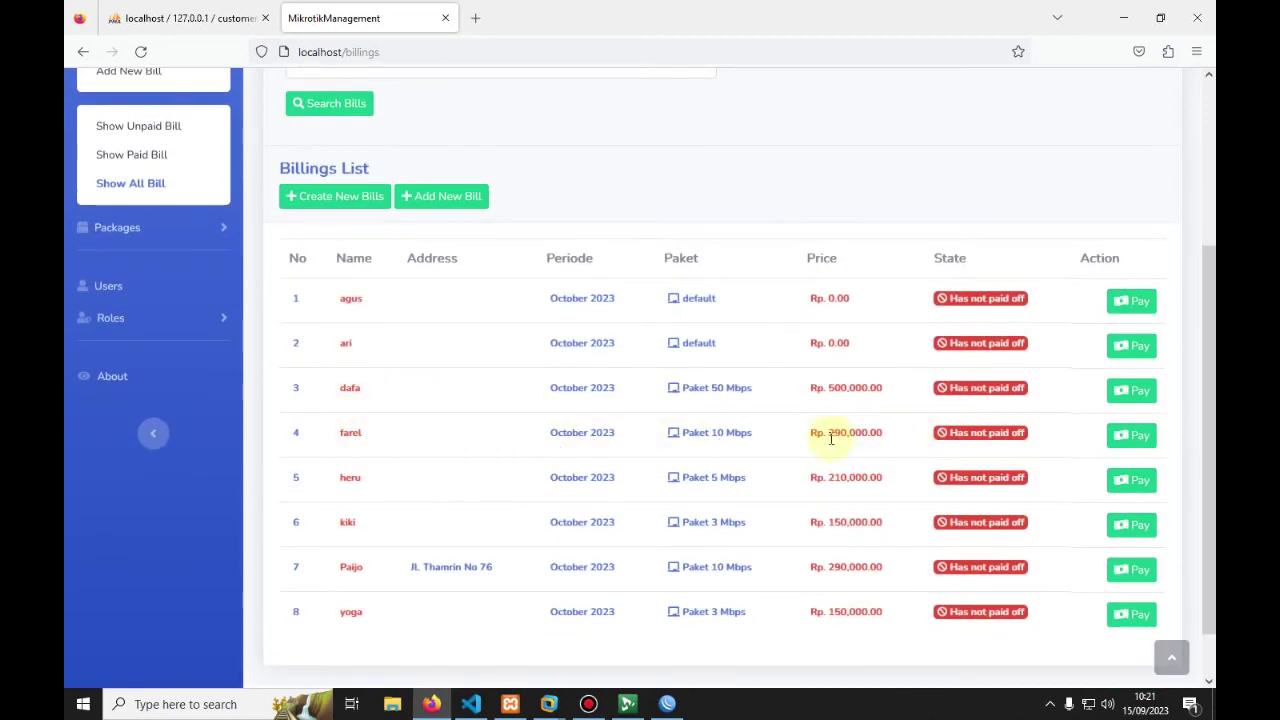
Step: Mark the row 4 Paket 10 Mbps bill as paid
{"action": "left_click", "coordinate": [1125, 442]}
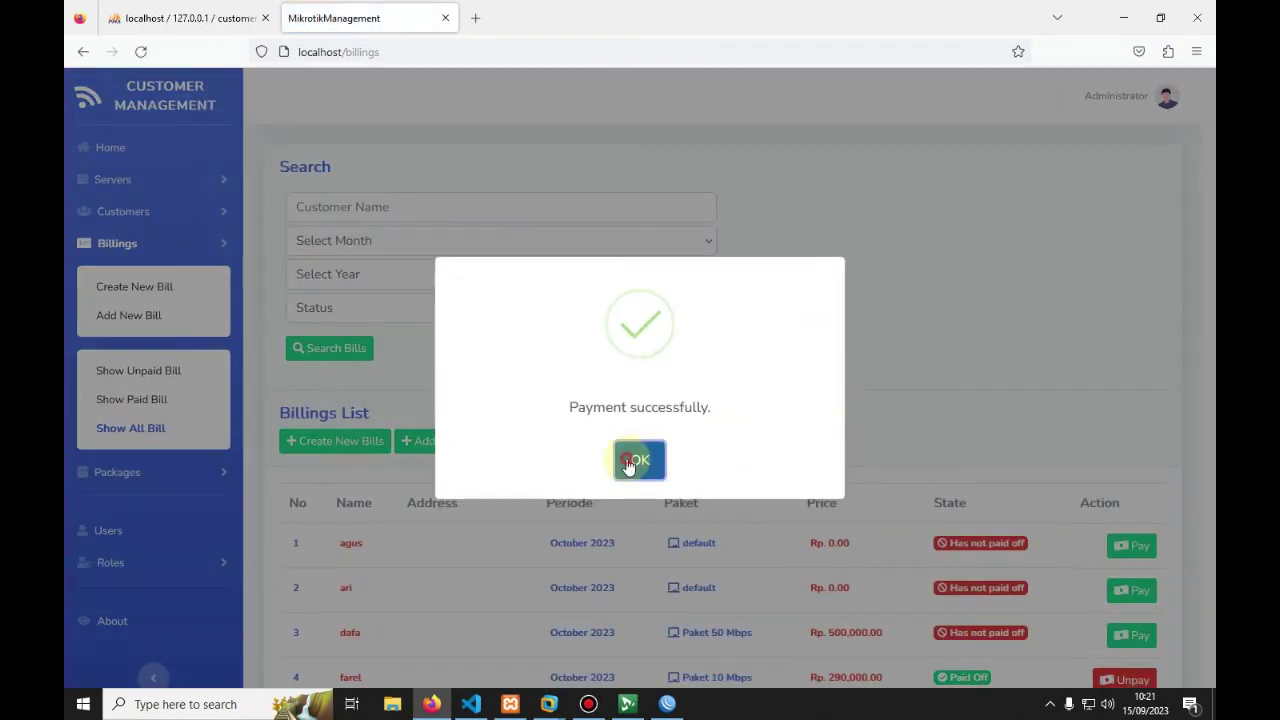
{"action": "left_click", "coordinate": [630, 462]}
{"action": "scroll", "coordinate": [630, 462], "scroll_direction": "down", "scroll_amount": 5}
{"action": "scroll", "coordinate": [420, 423], "scroll_direction": "up", "scroll_amount": 4}
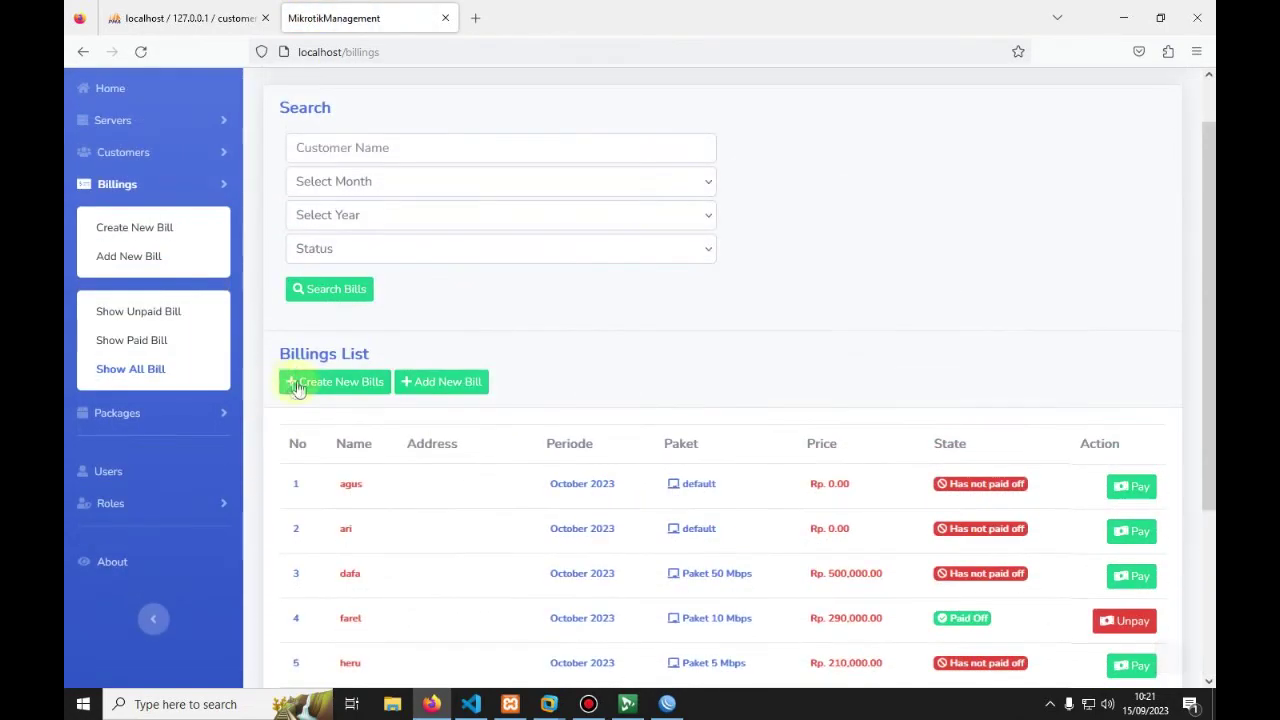
Step: In the paid bills list, cancel that bill's payment
{"action": "left_click", "coordinate": [115, 343]}
{"action": "scroll", "coordinate": [375, 400], "scroll_direction": "down", "scroll_amount": 1}
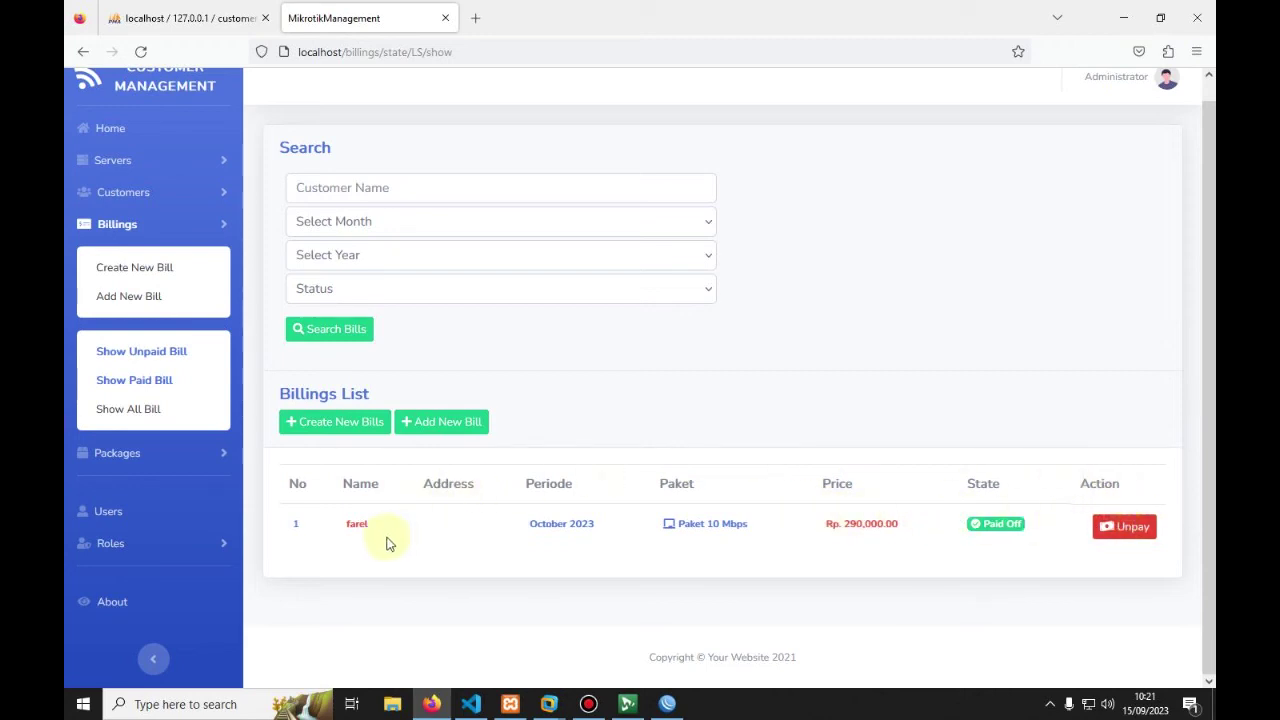
{"action": "left_click", "coordinate": [1122, 536]}
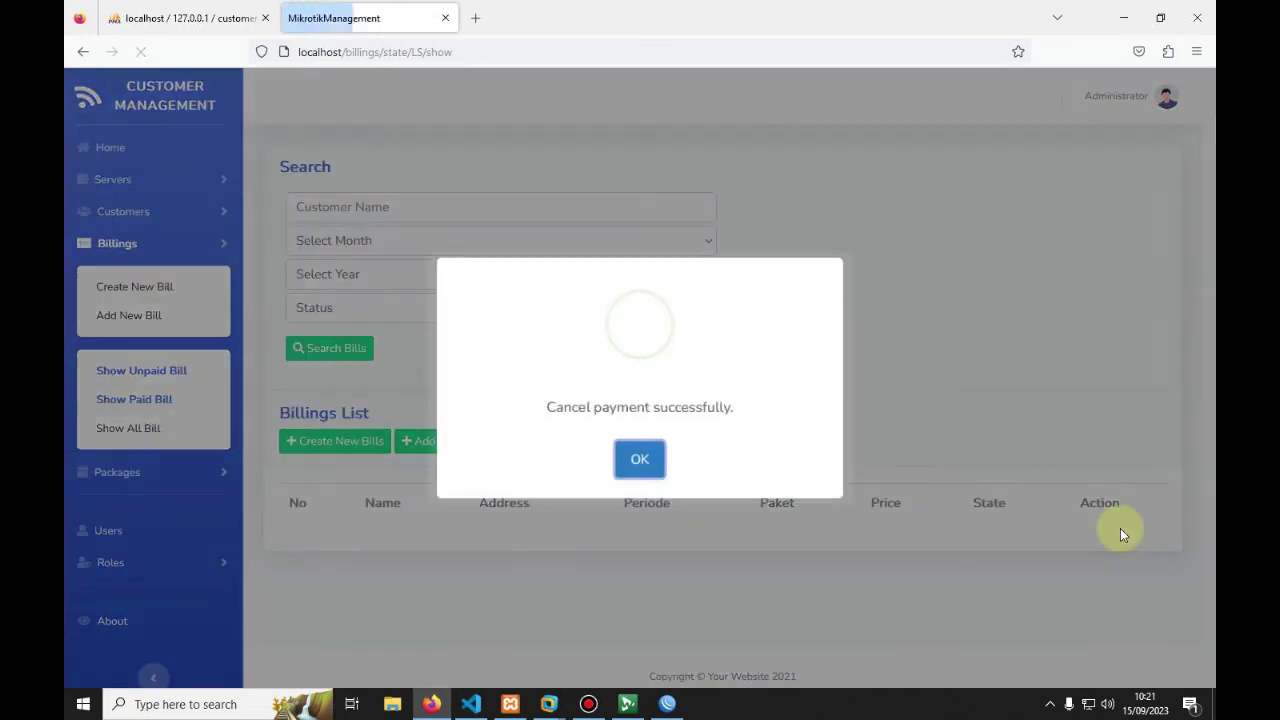
{"action": "left_click", "coordinate": [651, 458]}
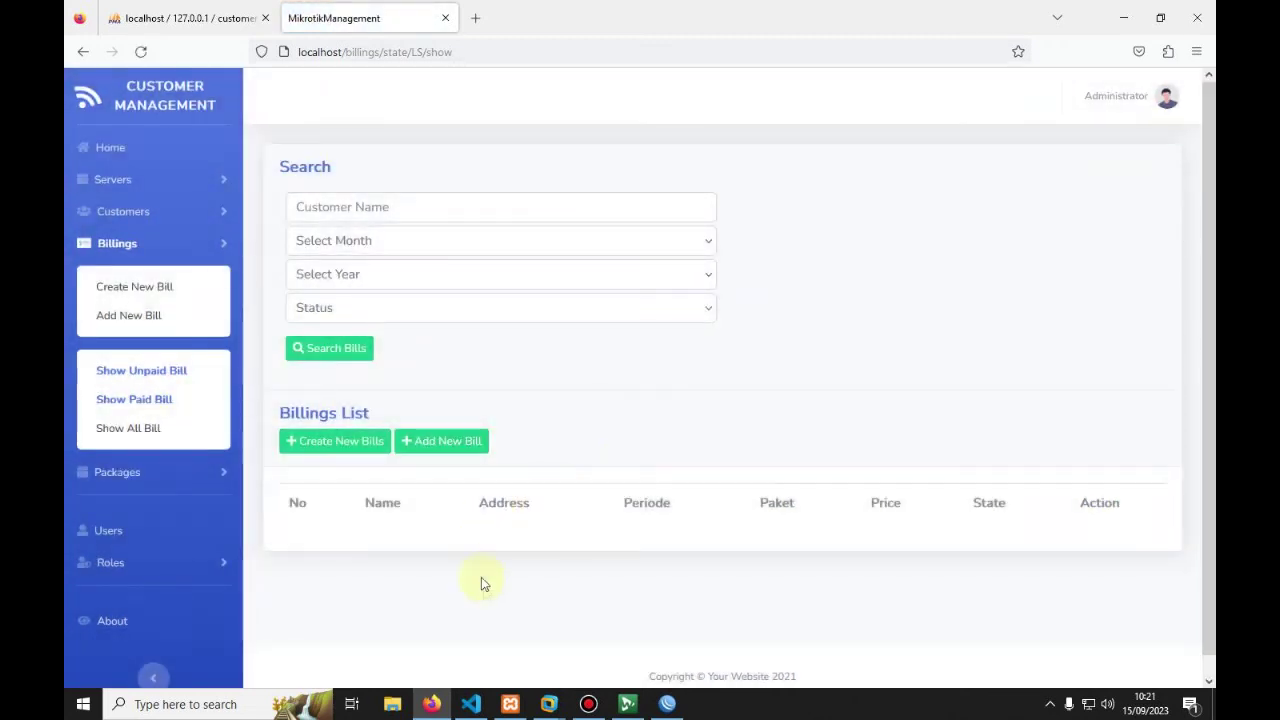
{"action": "scroll", "coordinate": [481, 583], "scroll_direction": "down", "scroll_amount": 1}
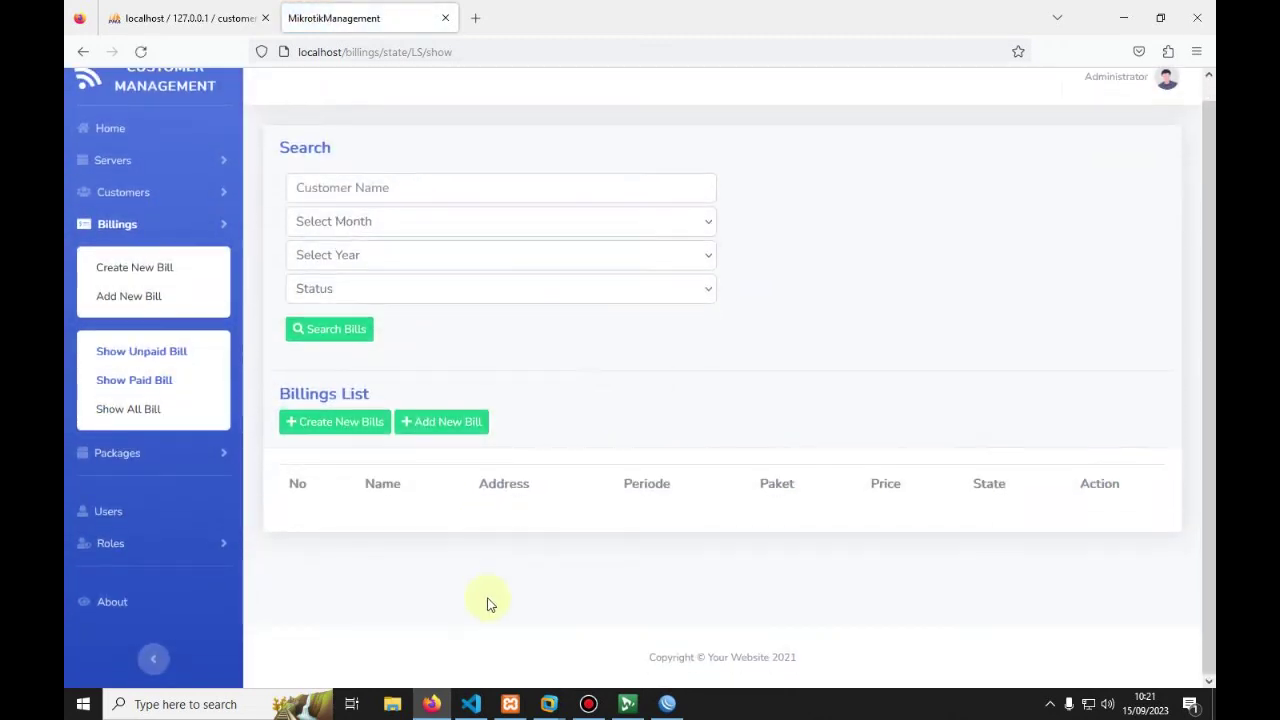
Step: Back in all bills, pay the row 4 bill again so it is Paid Off
{"action": "left_click", "coordinate": [141, 408]}
{"action": "scroll", "coordinate": [632, 545], "scroll_direction": "down", "scroll_amount": 3}
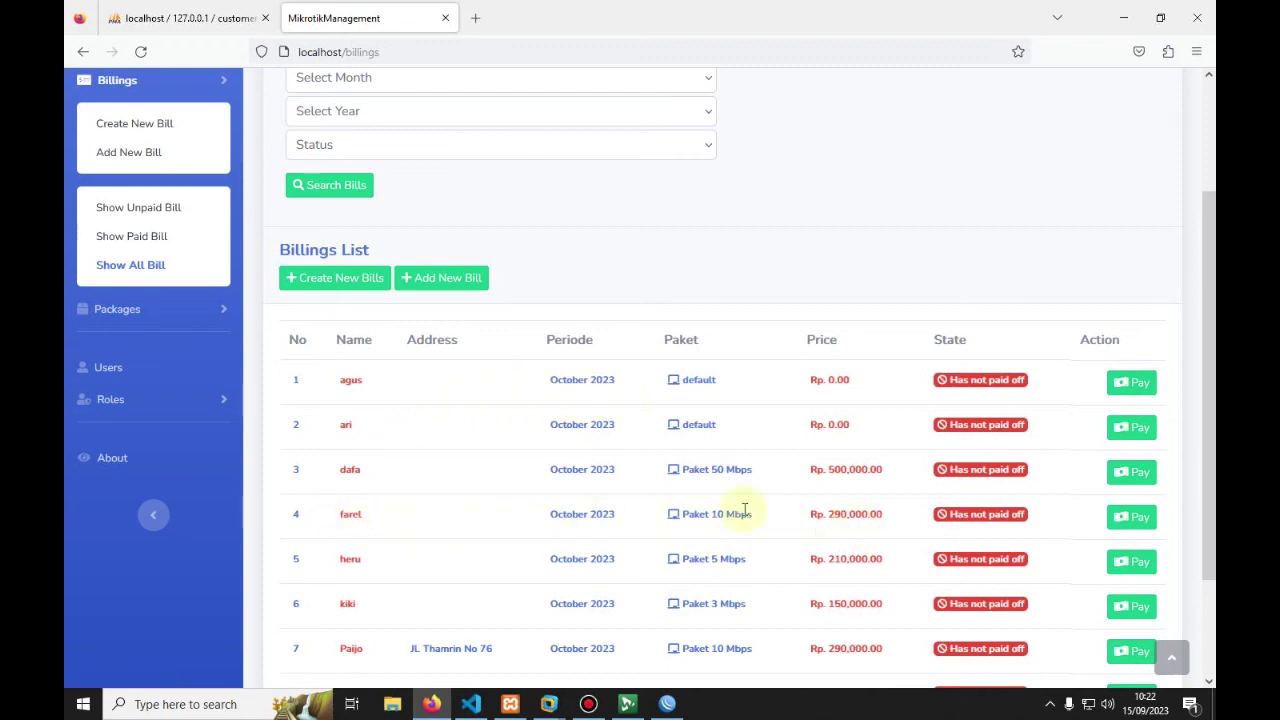
{"action": "left_click", "coordinate": [1130, 517]}
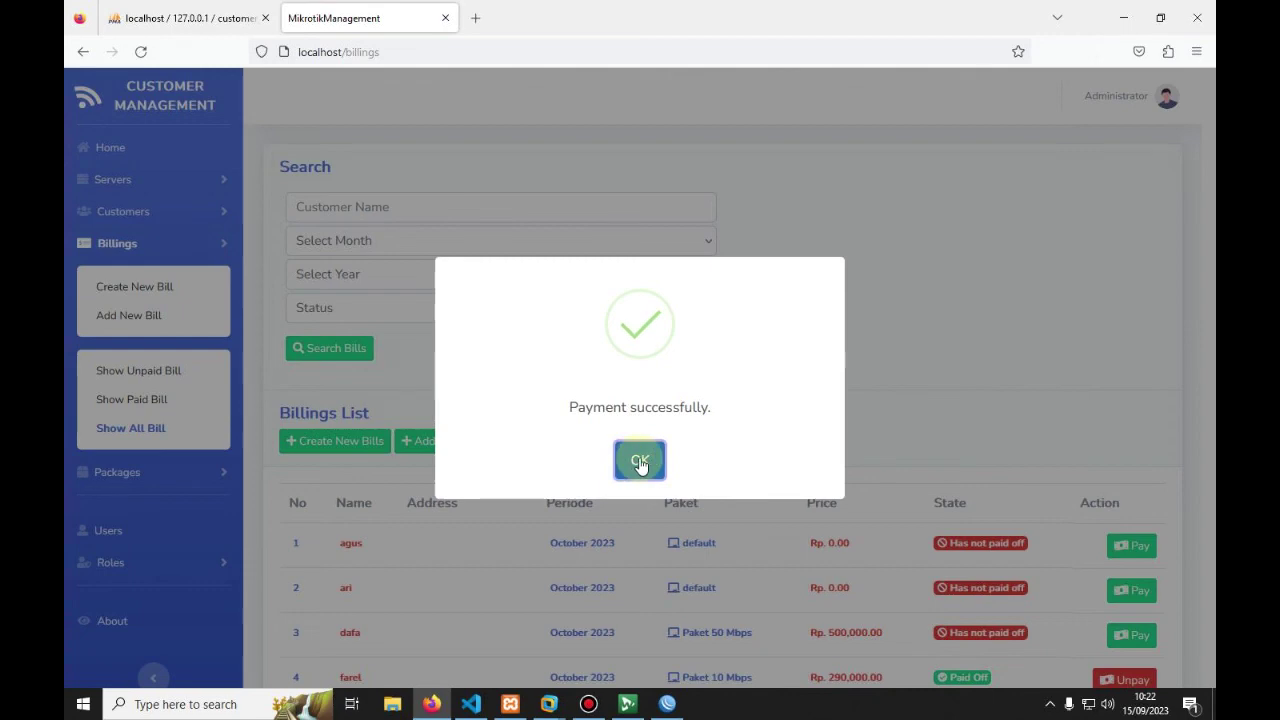
{"action": "left_click", "coordinate": [639, 457]}
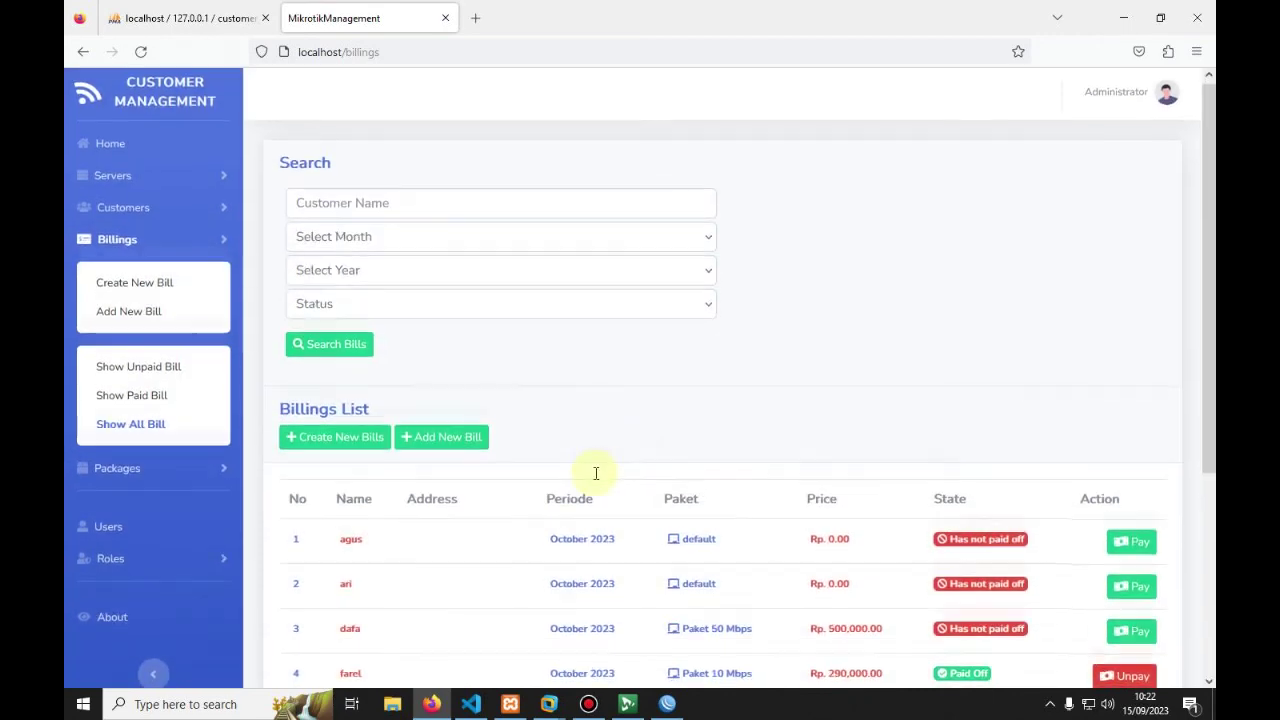
{"action": "scroll", "coordinate": [596, 473], "scroll_direction": "down", "scroll_amount": 3}
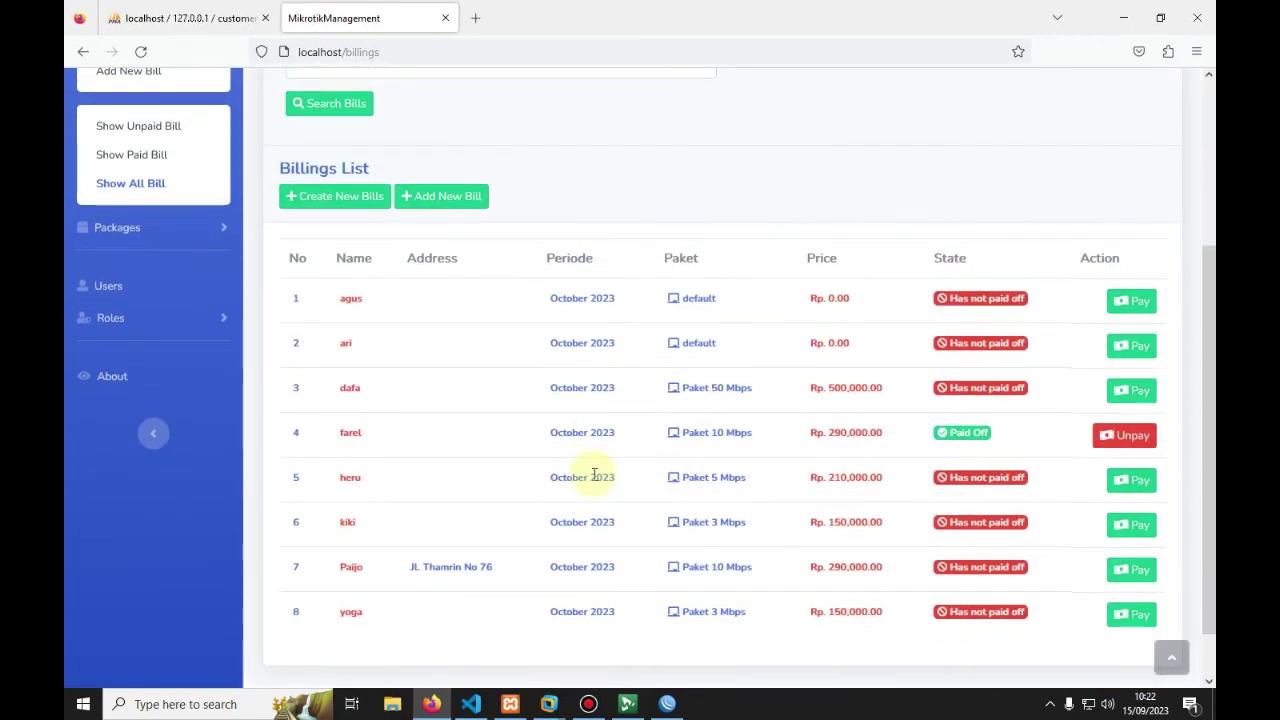
{"action": "scroll", "coordinate": [585, 497], "scroll_direction": "up", "scroll_amount": 4}
{"action": "scroll", "coordinate": [574, 494], "scroll_direction": "down", "scroll_amount": 5}
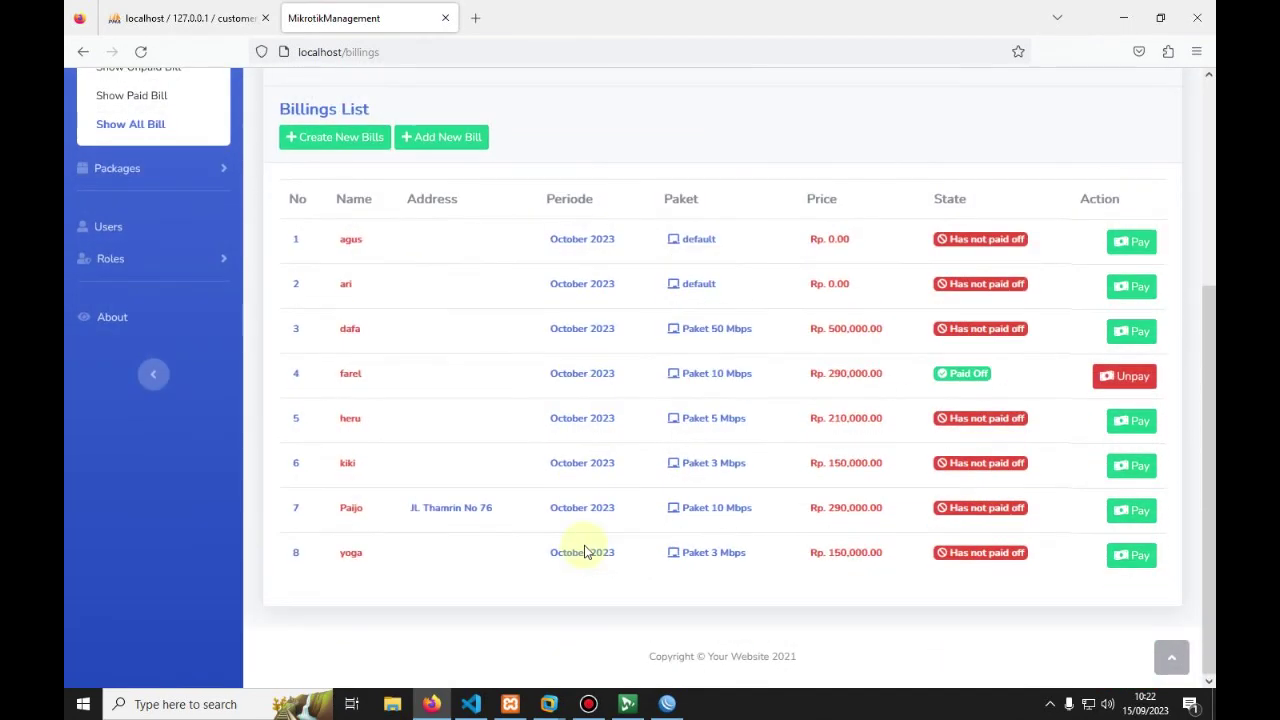
Step: Check the secret's lunas status in WinBox, then return to the billings page
{"action": "key", "text": "alt+Tab"}
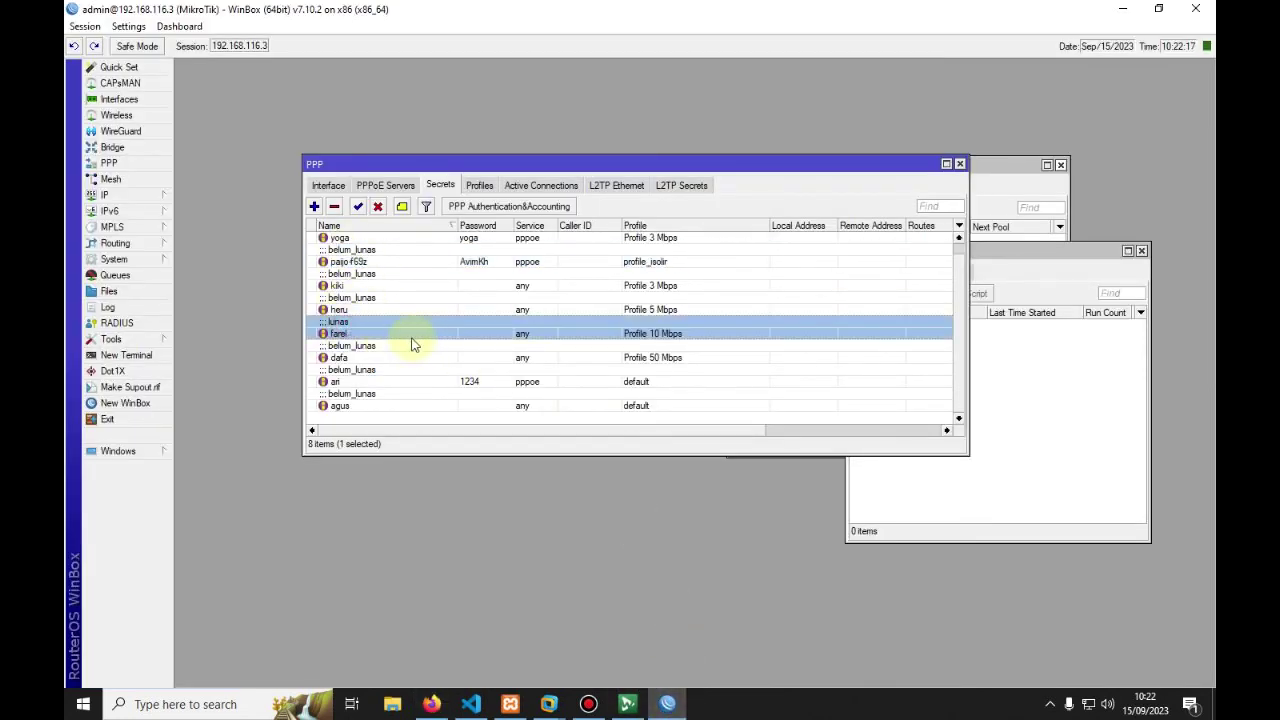
{"action": "left_click", "coordinate": [433, 704]}
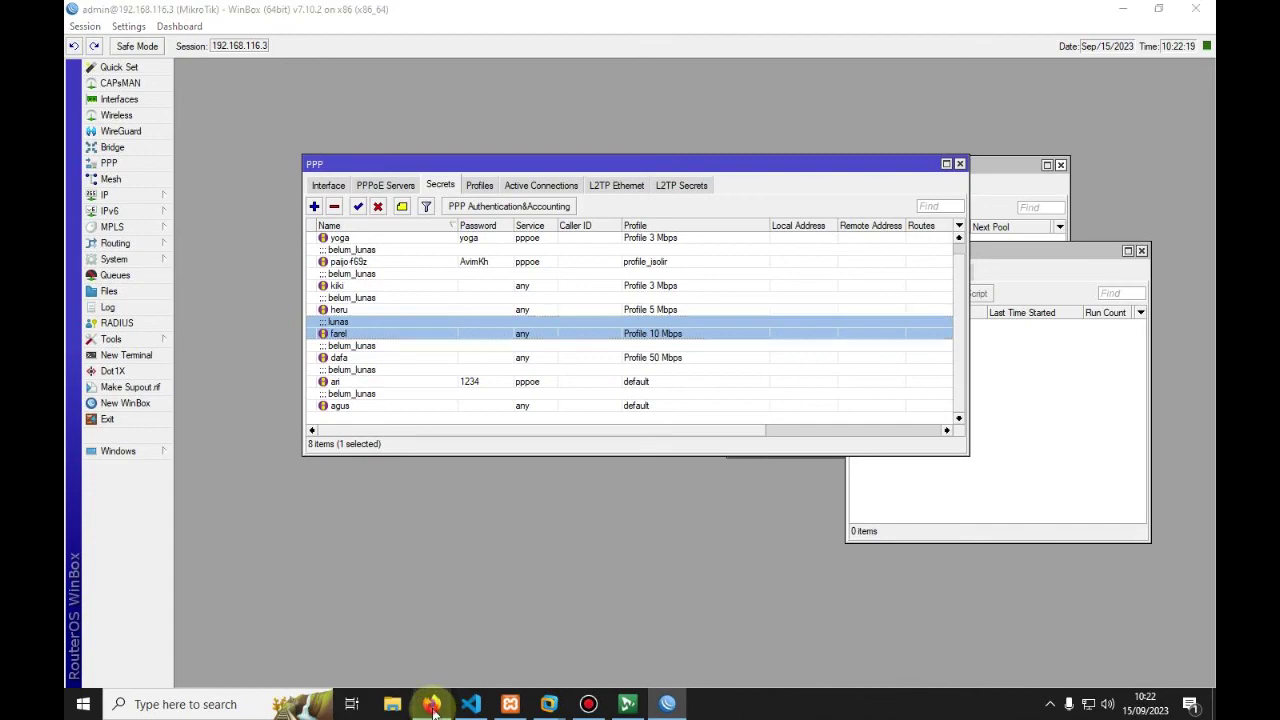
{"action": "scroll", "coordinate": [357, 436], "scroll_direction": "up", "scroll_amount": 3}
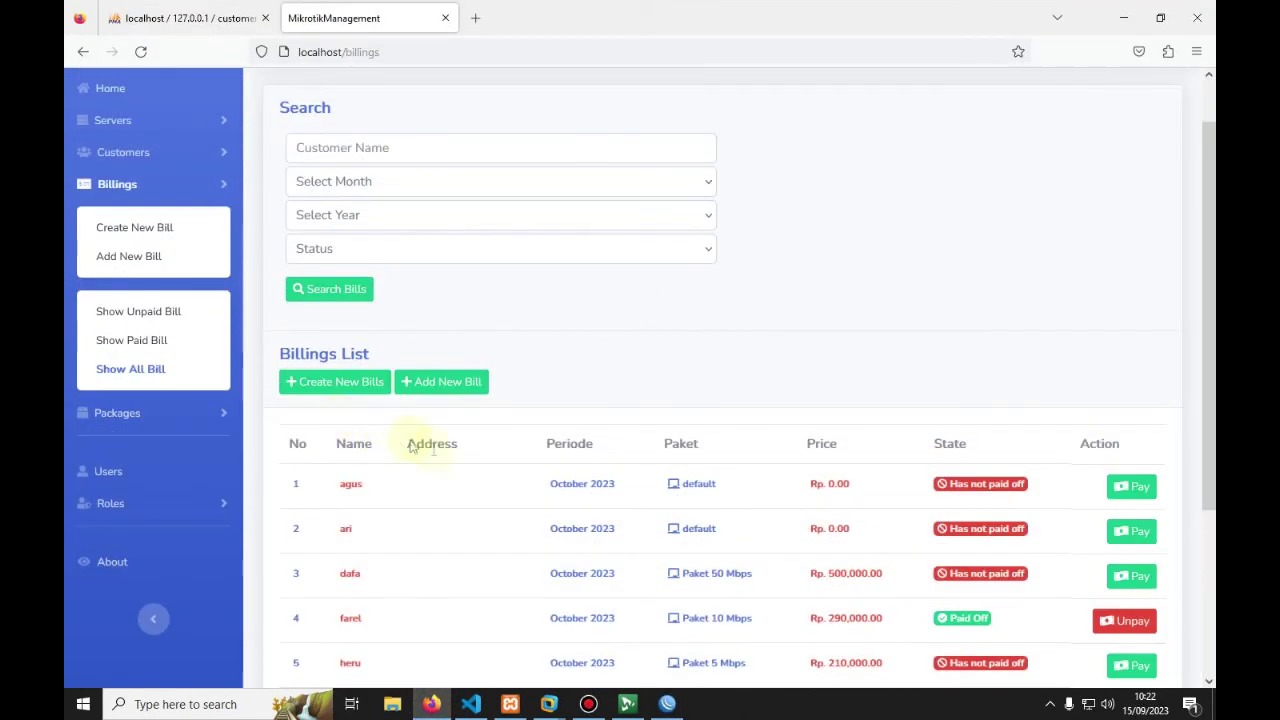
Step: Mark the fifth customer's October 2023 Paket 5 Mbps bill as paid
{"action": "scroll", "coordinate": [494, 483], "scroll_direction": "down", "scroll_amount": 3}
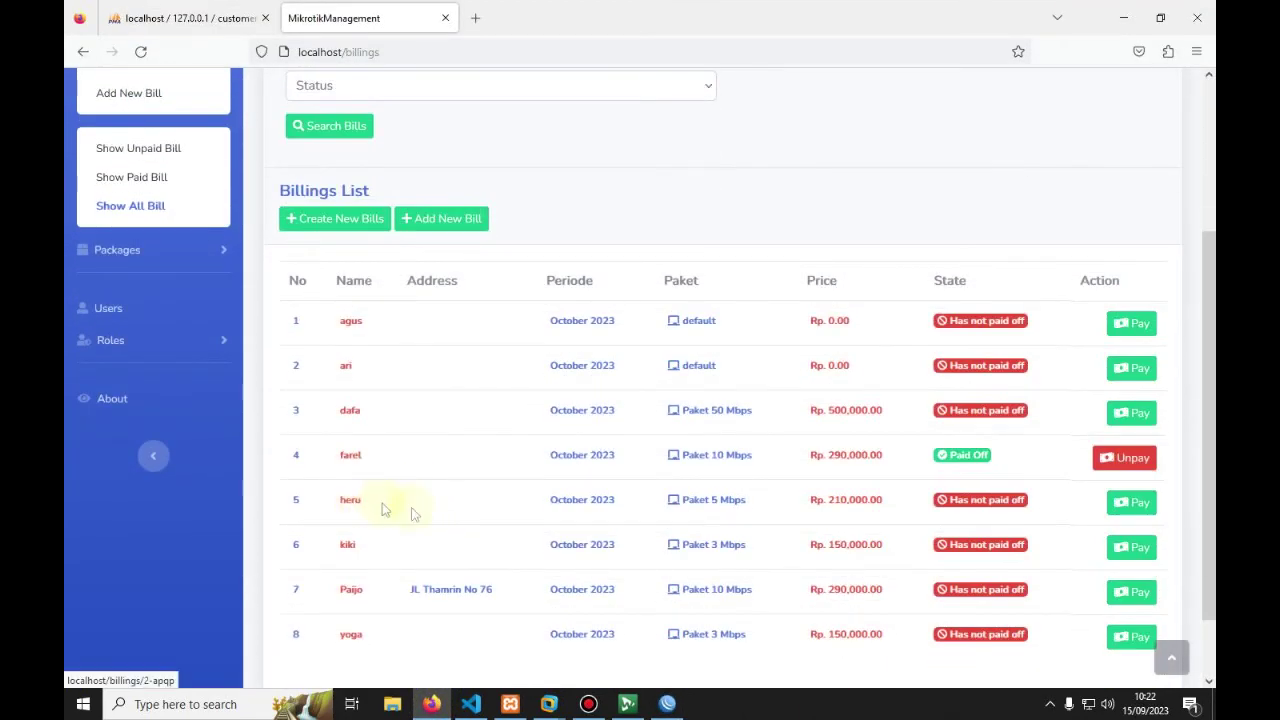
{"action": "left_click", "coordinate": [1130, 508]}
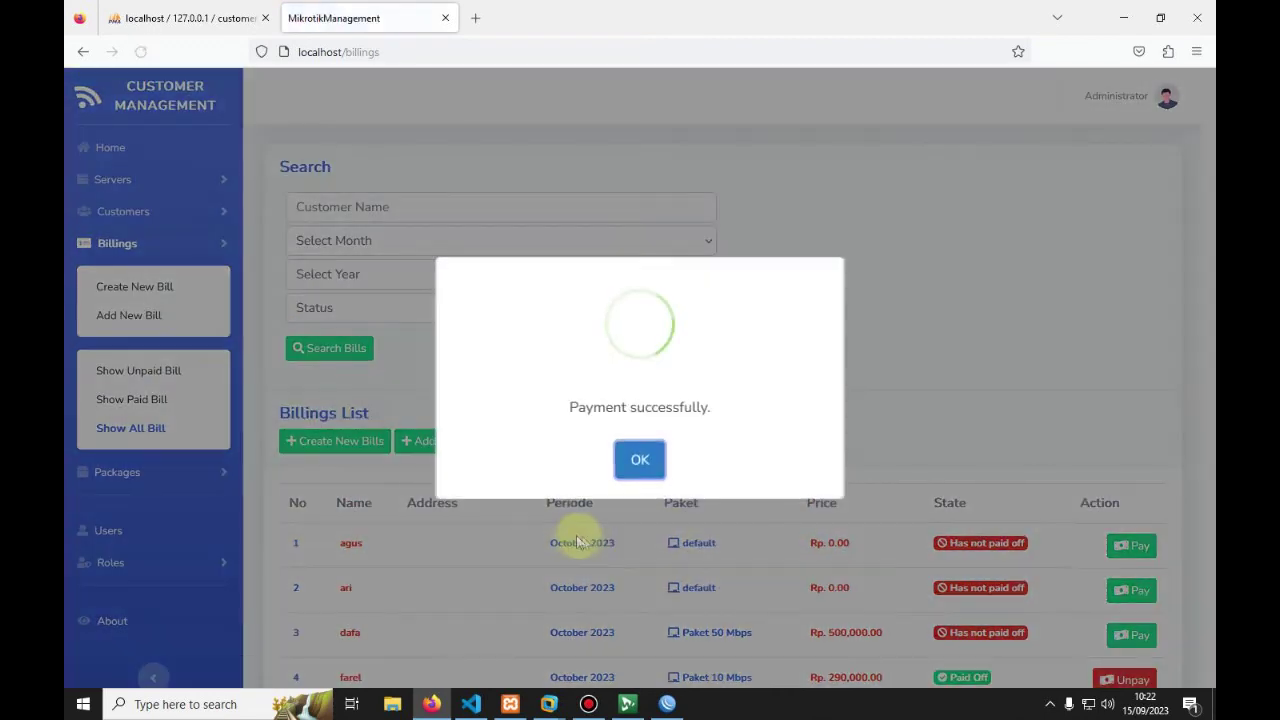
{"action": "left_click", "coordinate": [640, 458]}
Step: Revert the row 4 customer's October 2023 bill to unpaid, then switch to WinBox
{"action": "scroll", "coordinate": [625, 465], "scroll_direction": "down", "scroll_amount": 3}
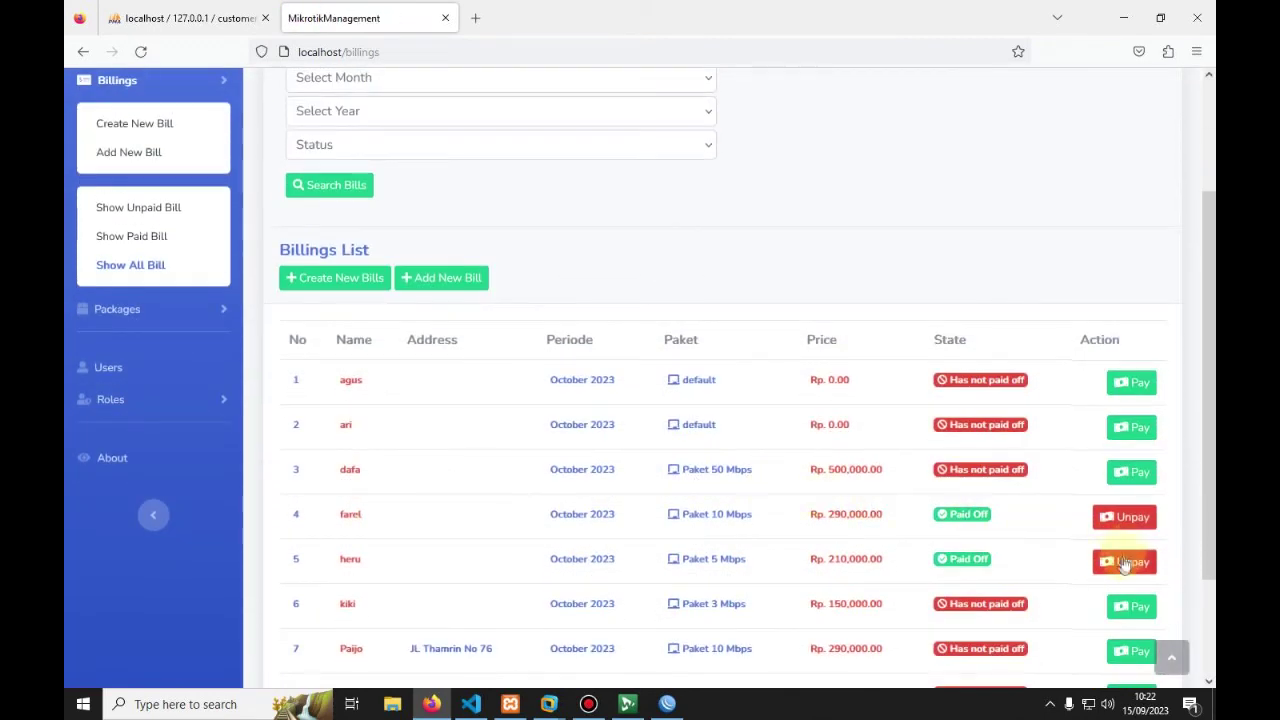
{"action": "scroll", "coordinate": [450, 510], "scroll_direction": "up", "scroll_amount": 2}
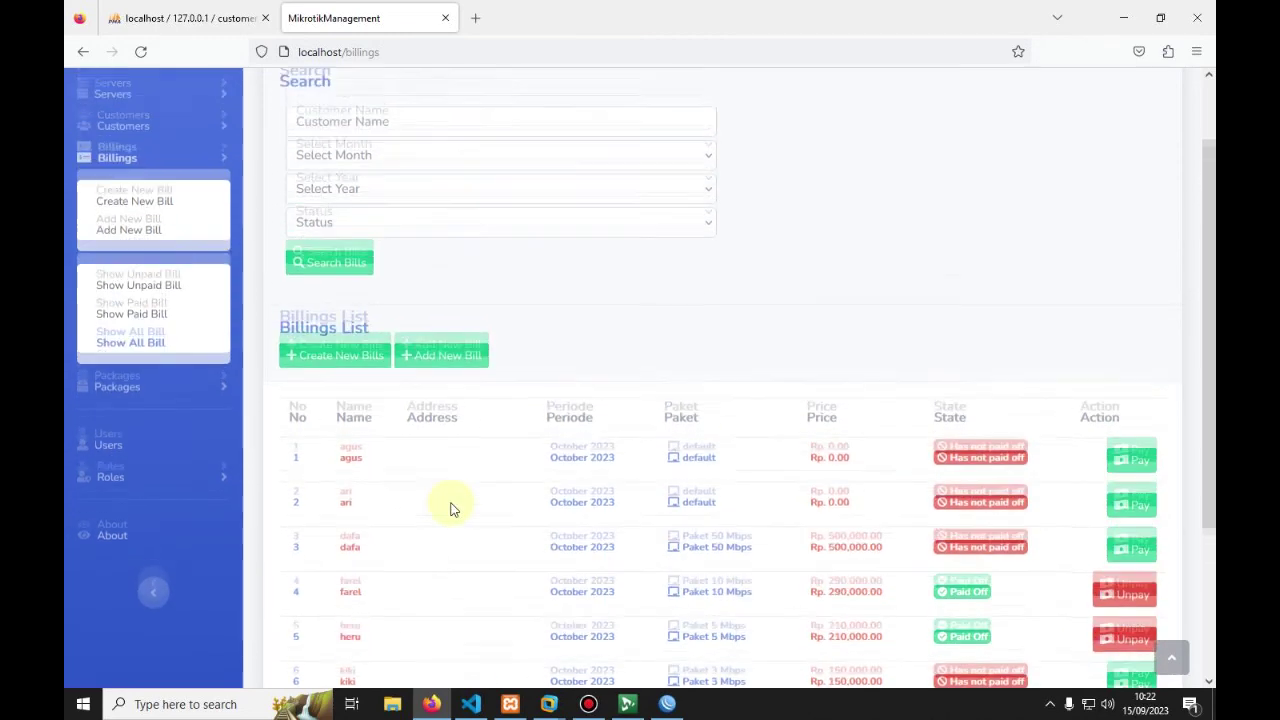
{"action": "scroll", "coordinate": [652, 509], "scroll_direction": "down", "scroll_amount": 5}
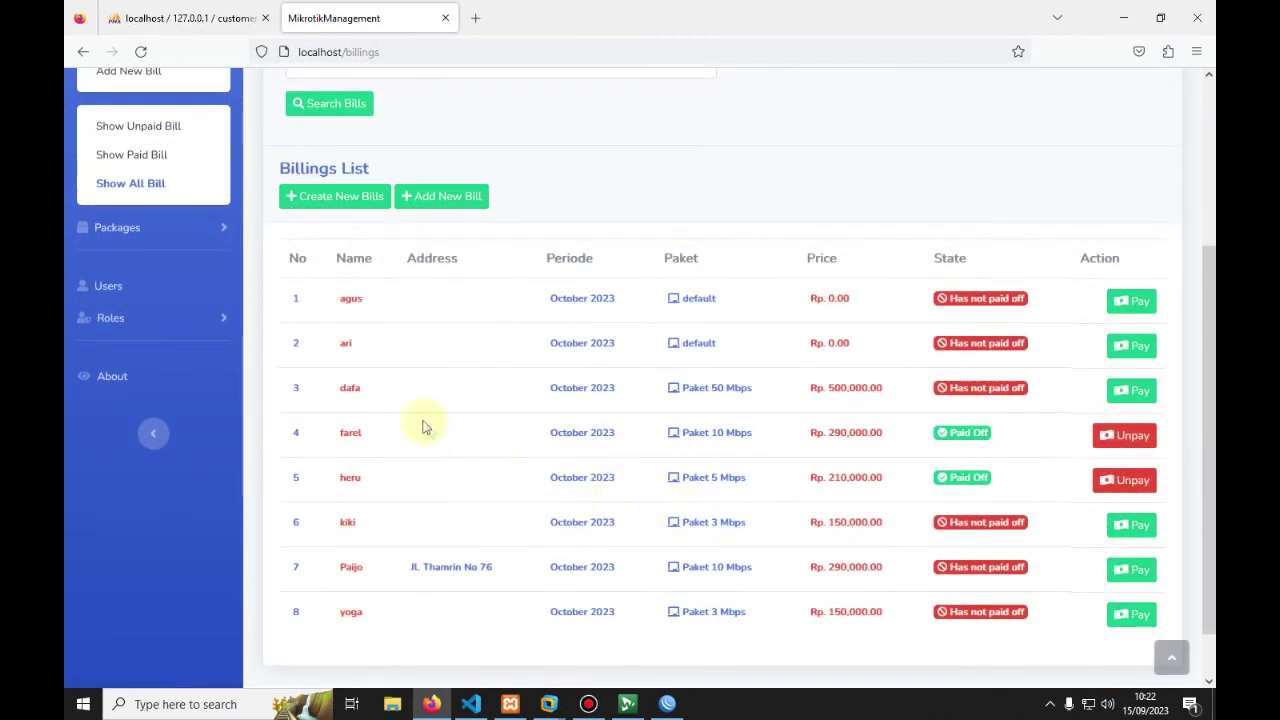
{"action": "left_click", "coordinate": [1118, 437]}
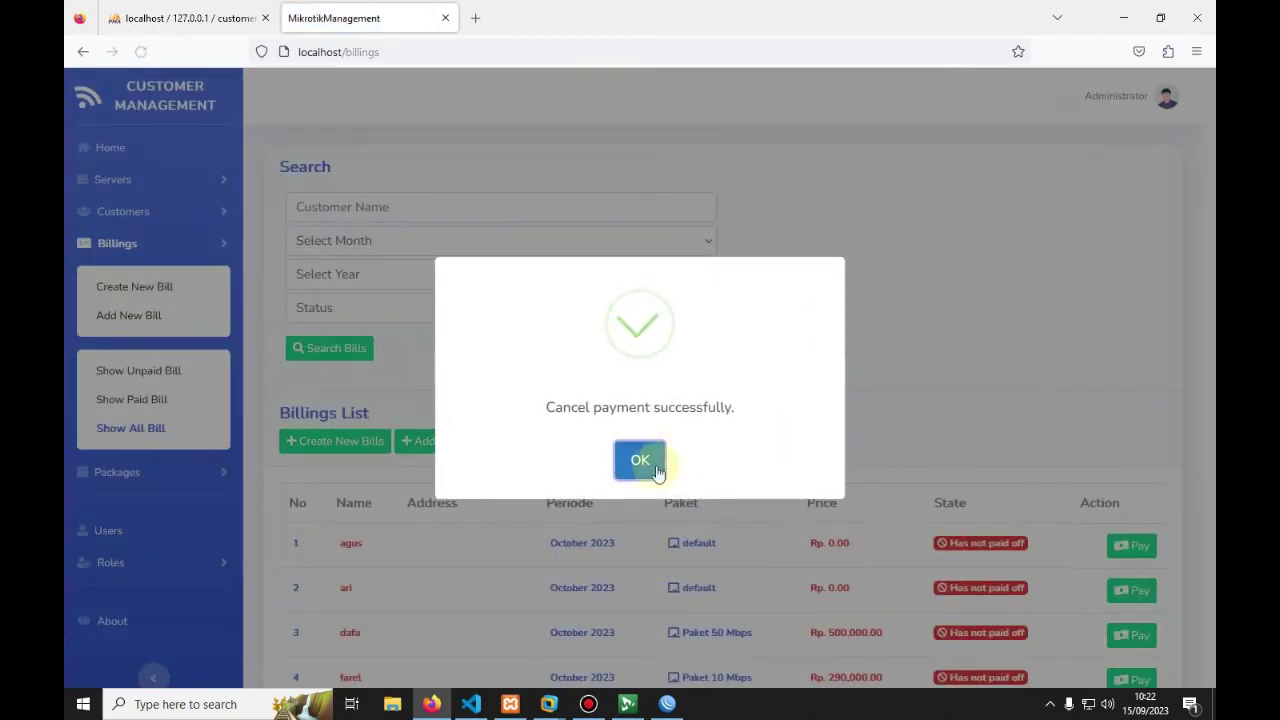
{"action": "left_click", "coordinate": [640, 462]}
{"action": "left_click", "coordinate": [667, 704]}
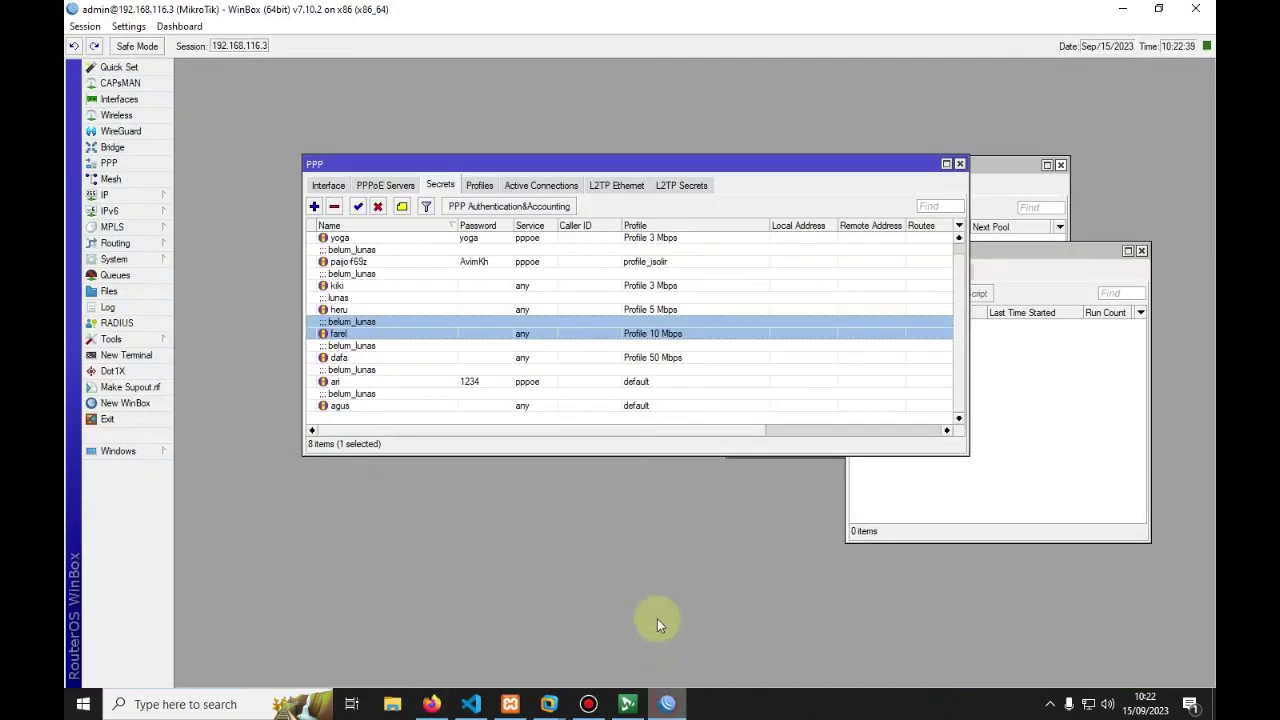
Step: Check the PPP secret comments for dafa and heru in WinBox, then return to the billings page
{"action": "left_click", "coordinate": [356, 357]}
{"action": "left_click", "coordinate": [343, 309]}
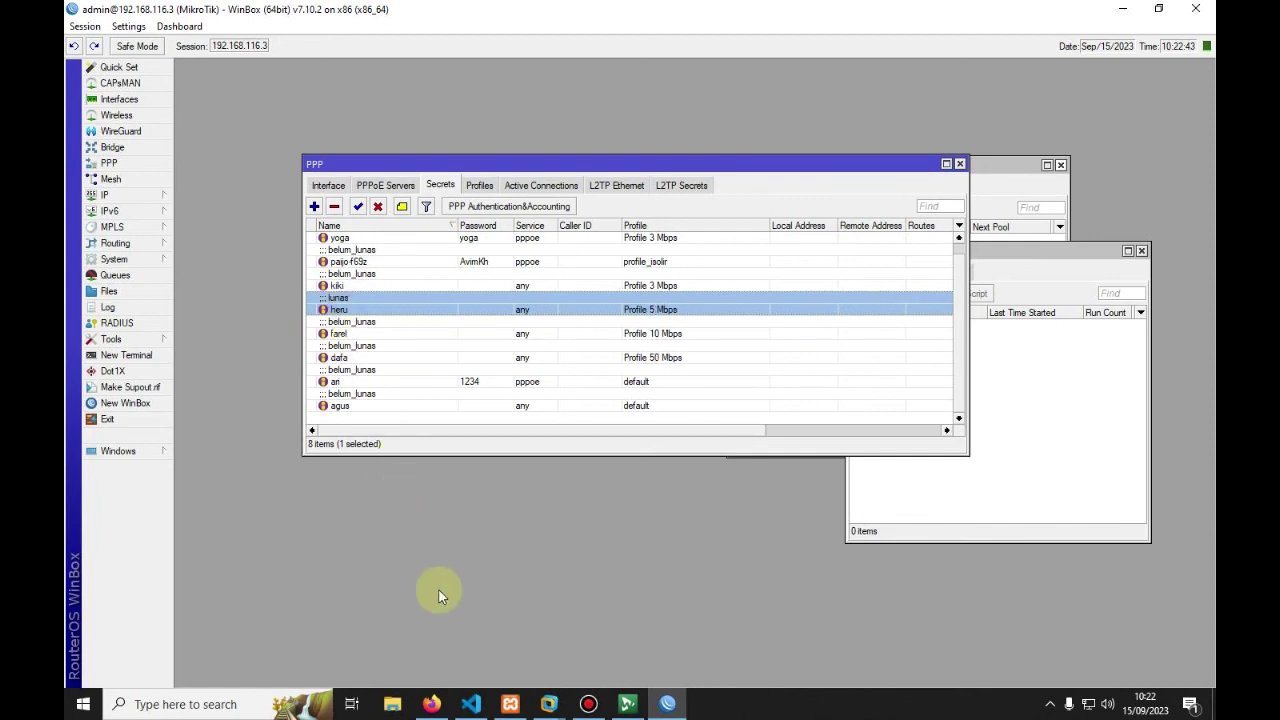
{"action": "left_click", "coordinate": [431, 704]}
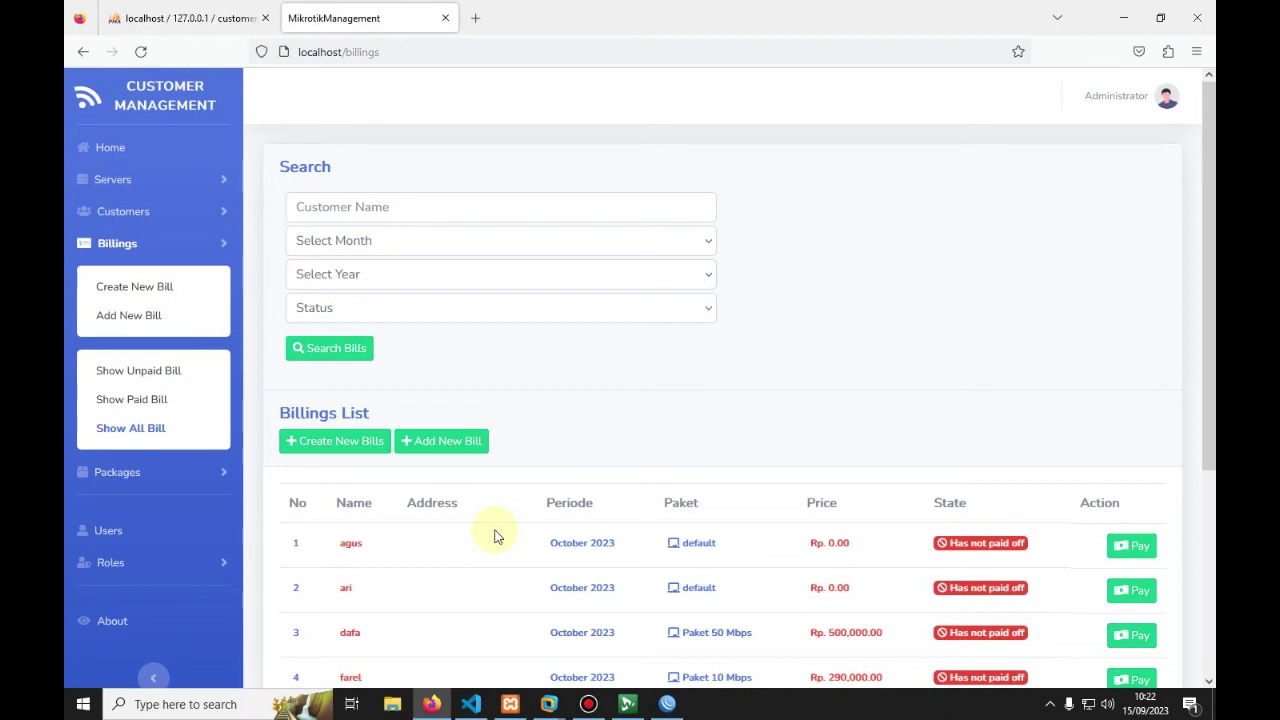
Step: Scroll through the Billings List, where only heru's Paket 5 Mbps bill is Paid Off, then switch to WinBox
{"action": "scroll", "coordinate": [494, 537], "scroll_direction": "down", "scroll_amount": 3}
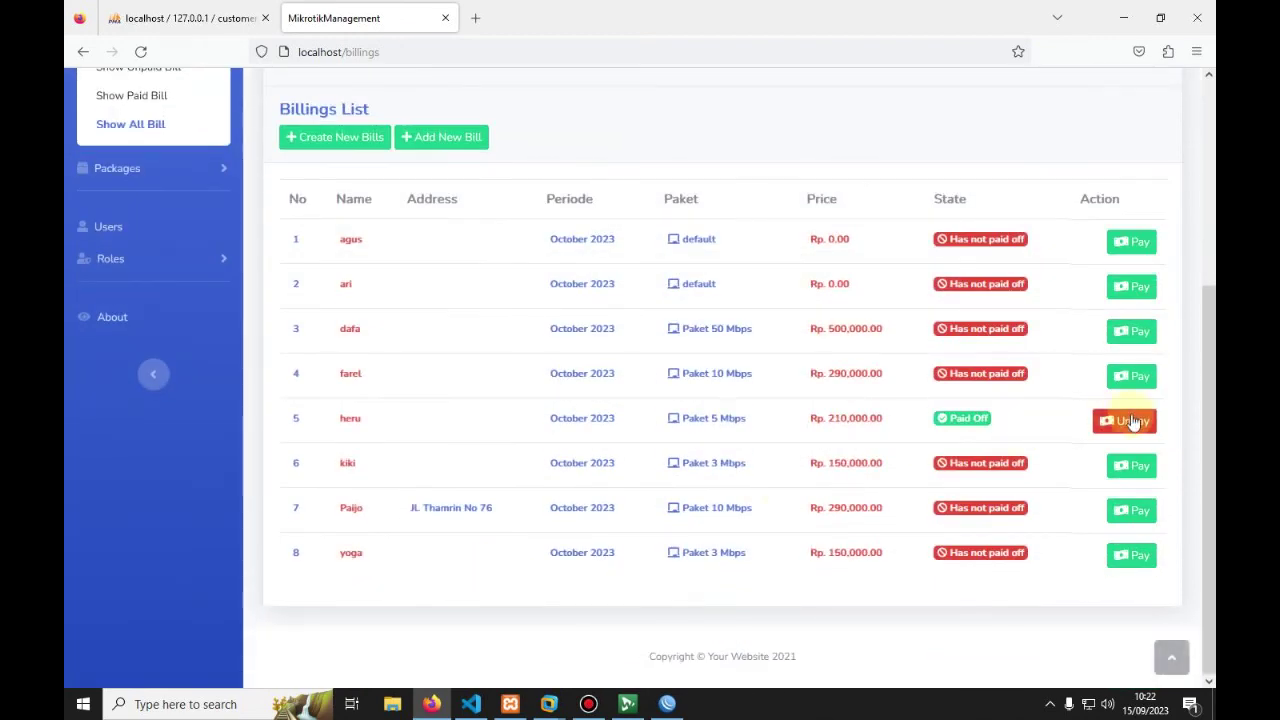
{"action": "left_click", "coordinate": [667, 704]}
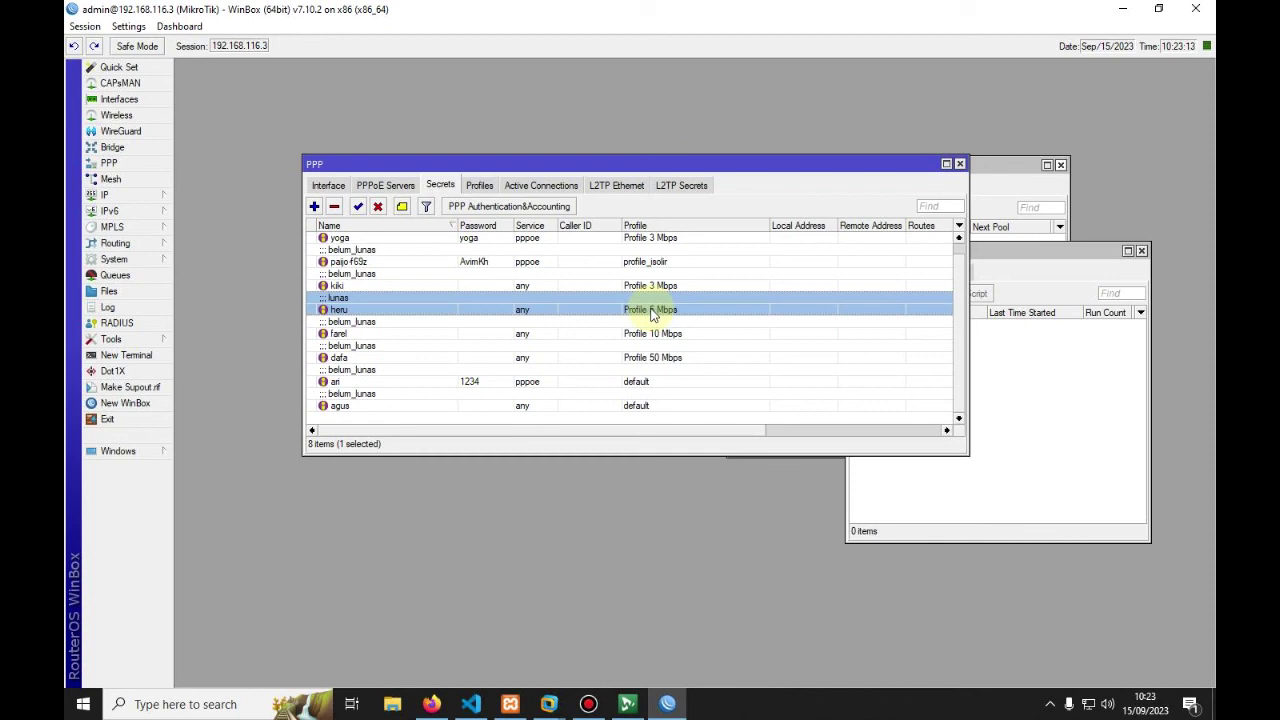
Step: Confirm WinBox's PPP Active Connections list shows 0 items, then go back to the billings list
{"action": "left_click", "coordinate": [530, 185]}
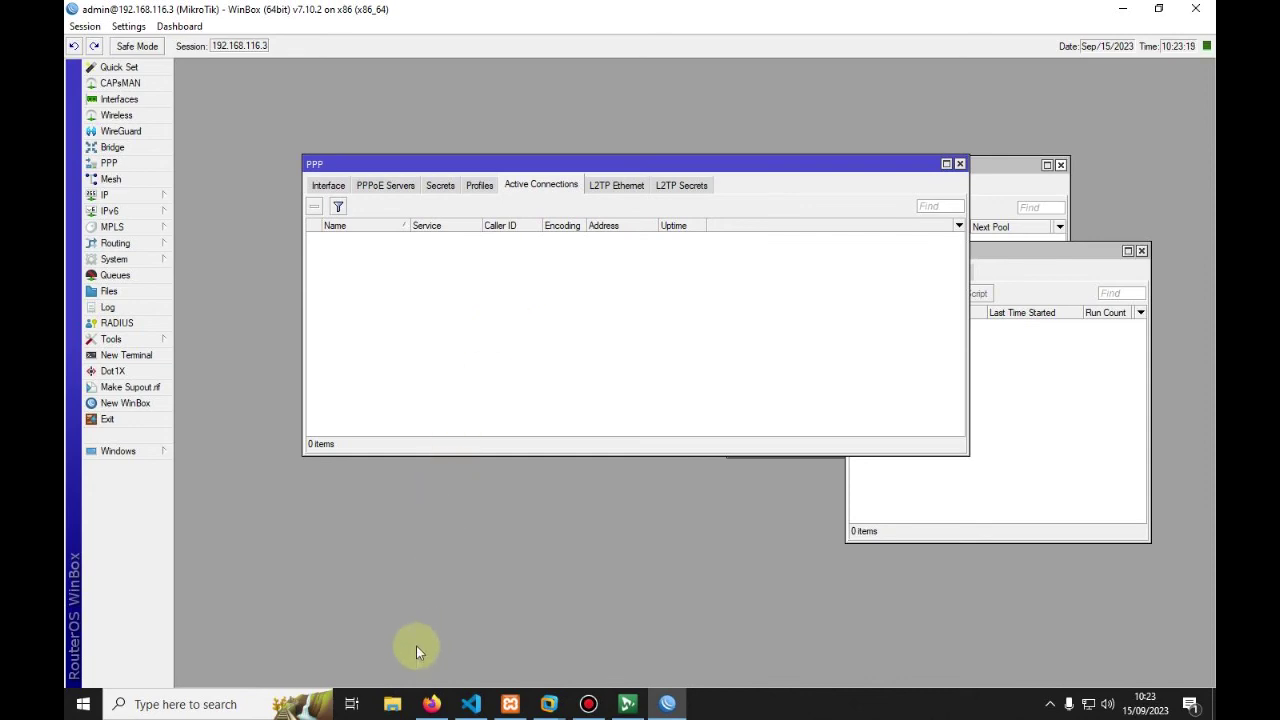
{"action": "left_click", "coordinate": [431, 704]}
{"action": "scroll", "coordinate": [251, 428], "scroll_direction": "up", "scroll_amount": 3}
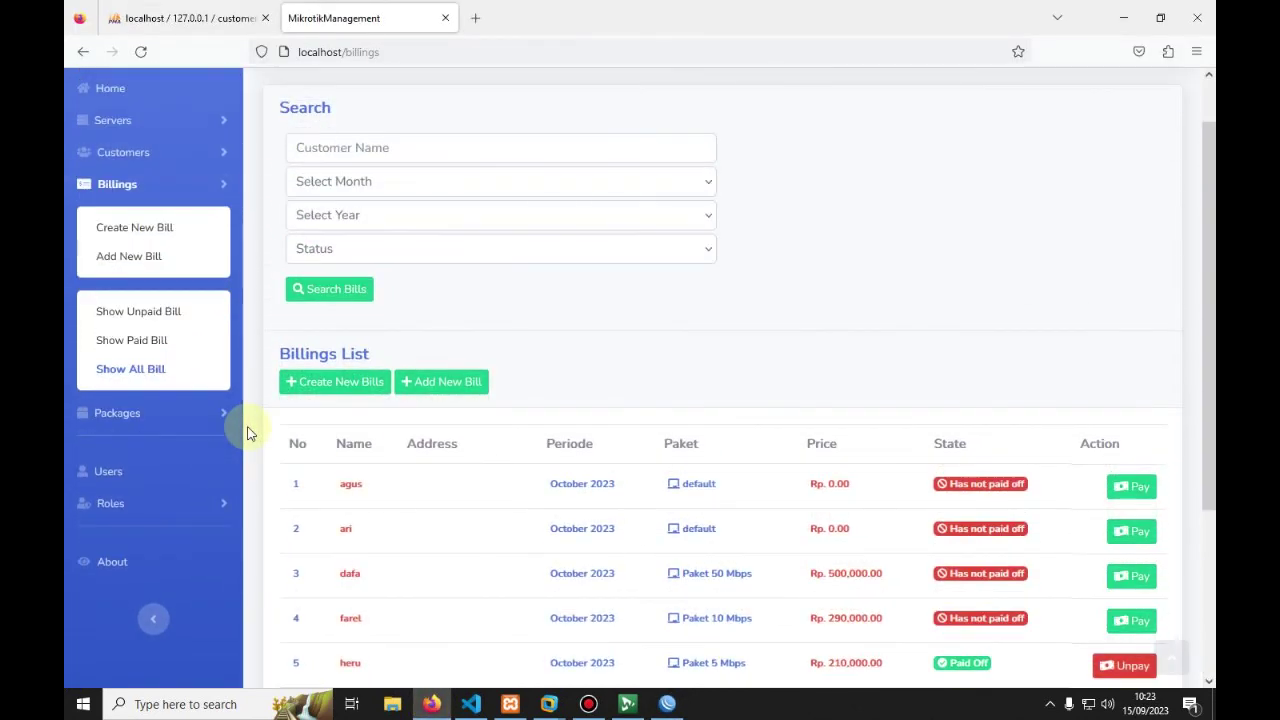
{"action": "scroll", "coordinate": [251, 433], "scroll_direction": "up", "scroll_amount": 1}
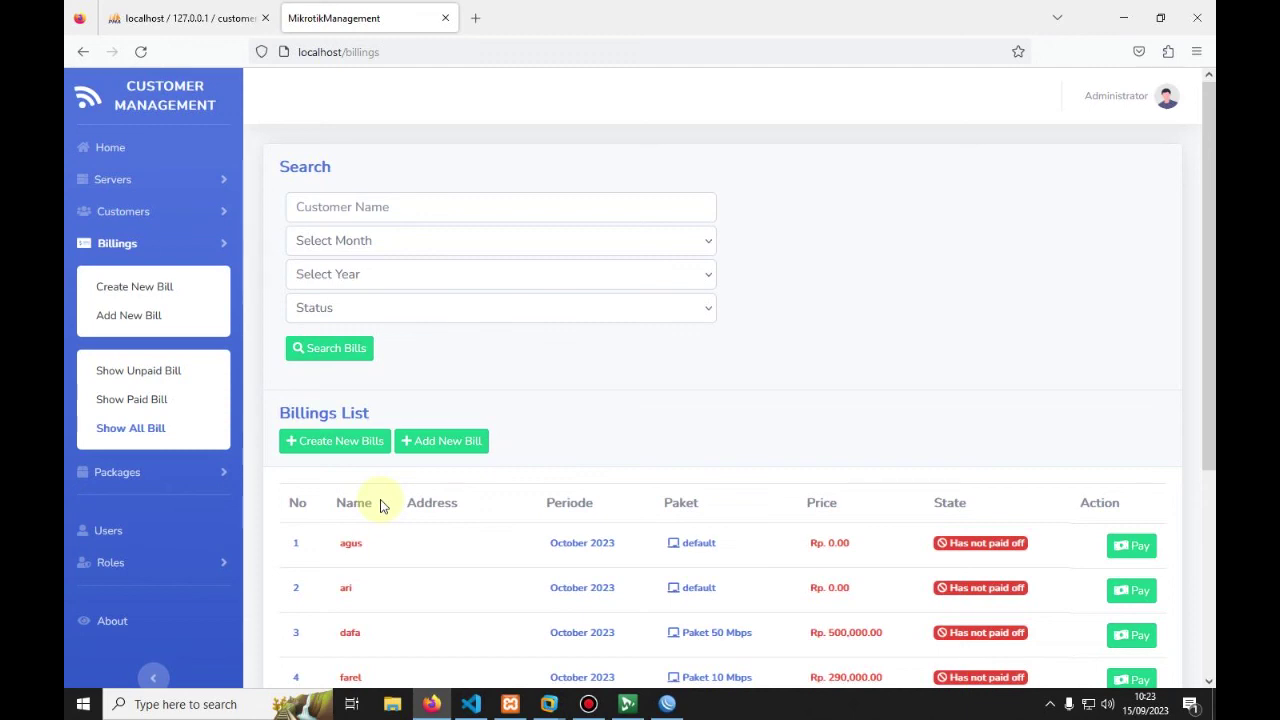
Step: Look over the Users and Roles pages, where only the Admin role exists, ending on the Users list
{"action": "scroll", "coordinate": [370, 500], "scroll_direction": "down", "scroll_amount": 3}
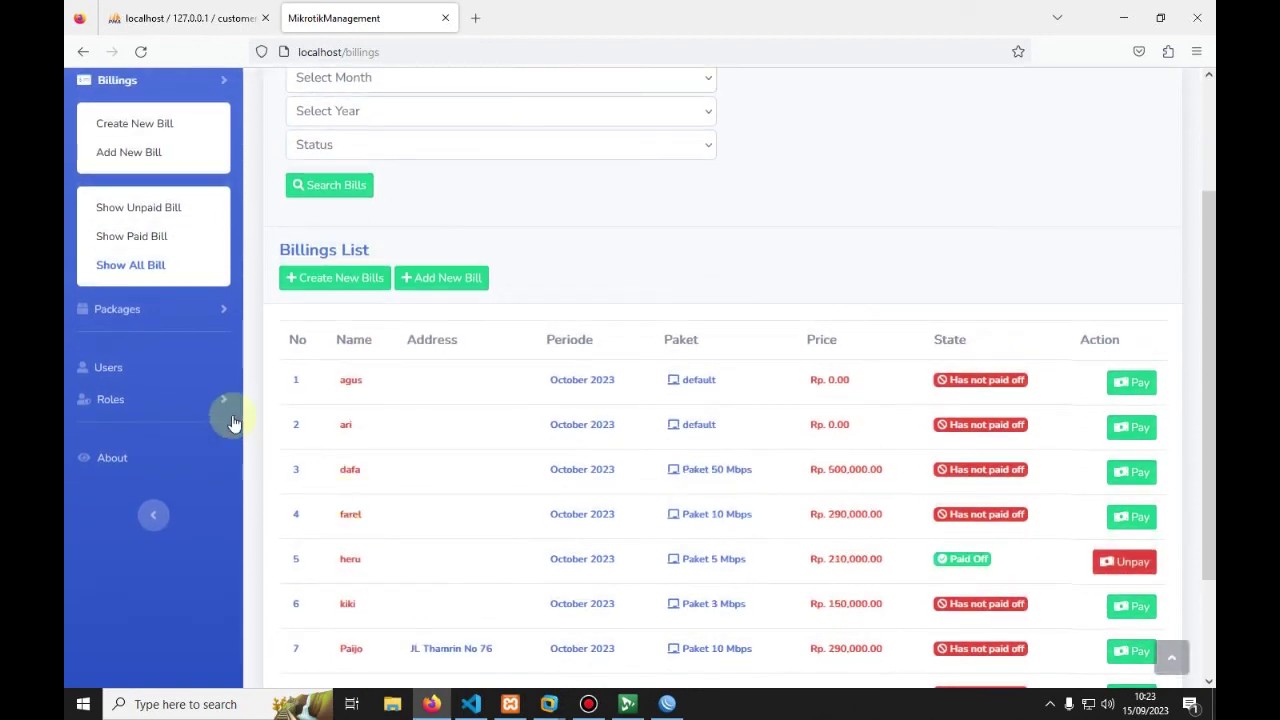
{"action": "left_click", "coordinate": [107, 369]}
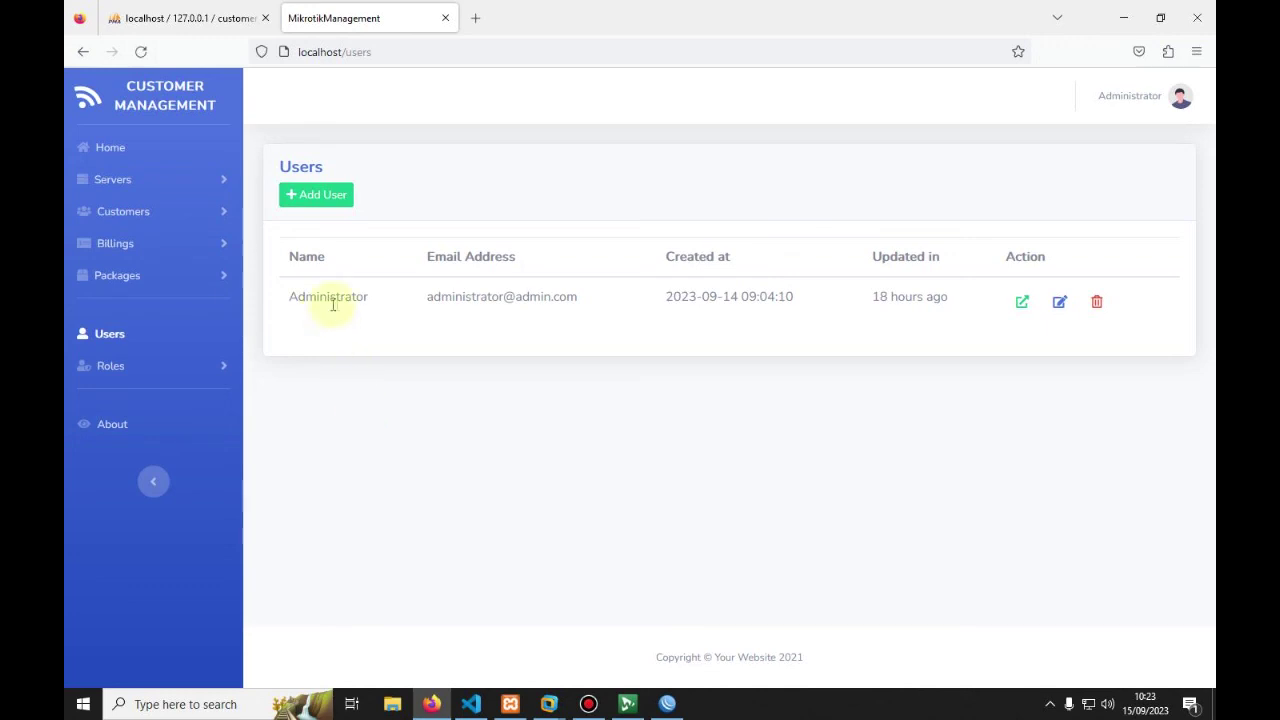
{"action": "left_click", "coordinate": [118, 372]}
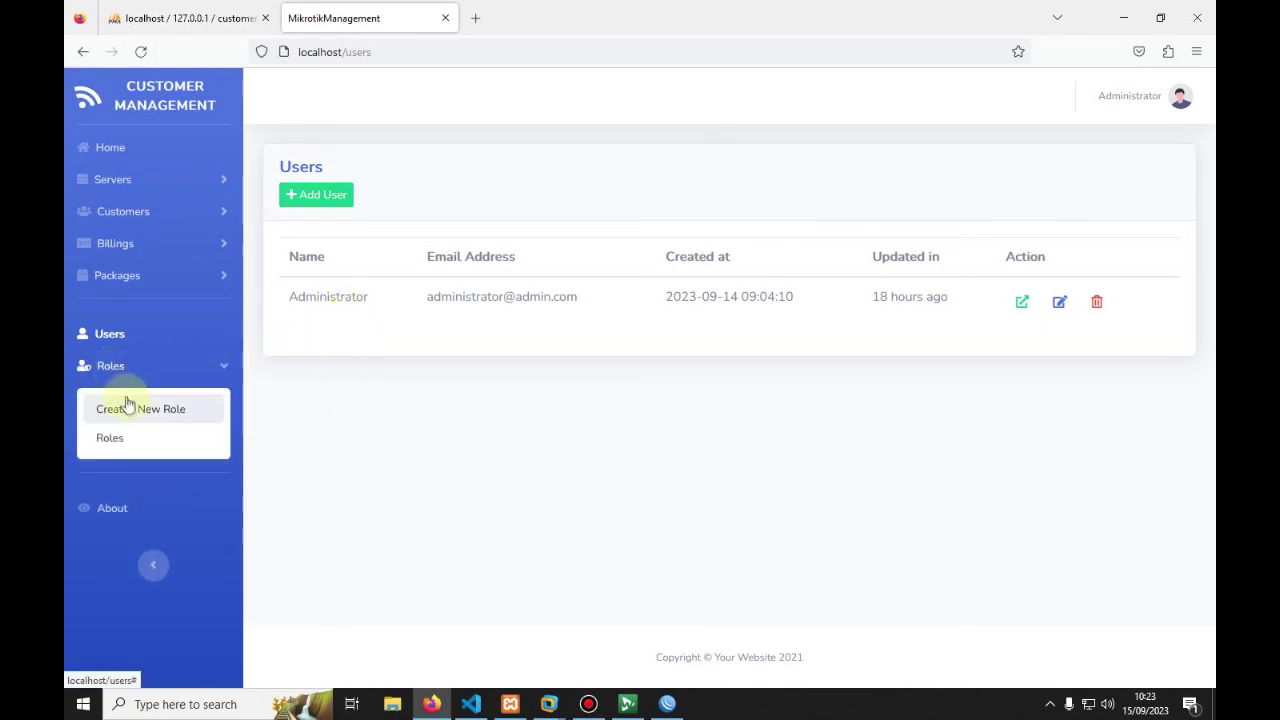
{"action": "left_click", "coordinate": [128, 437]}
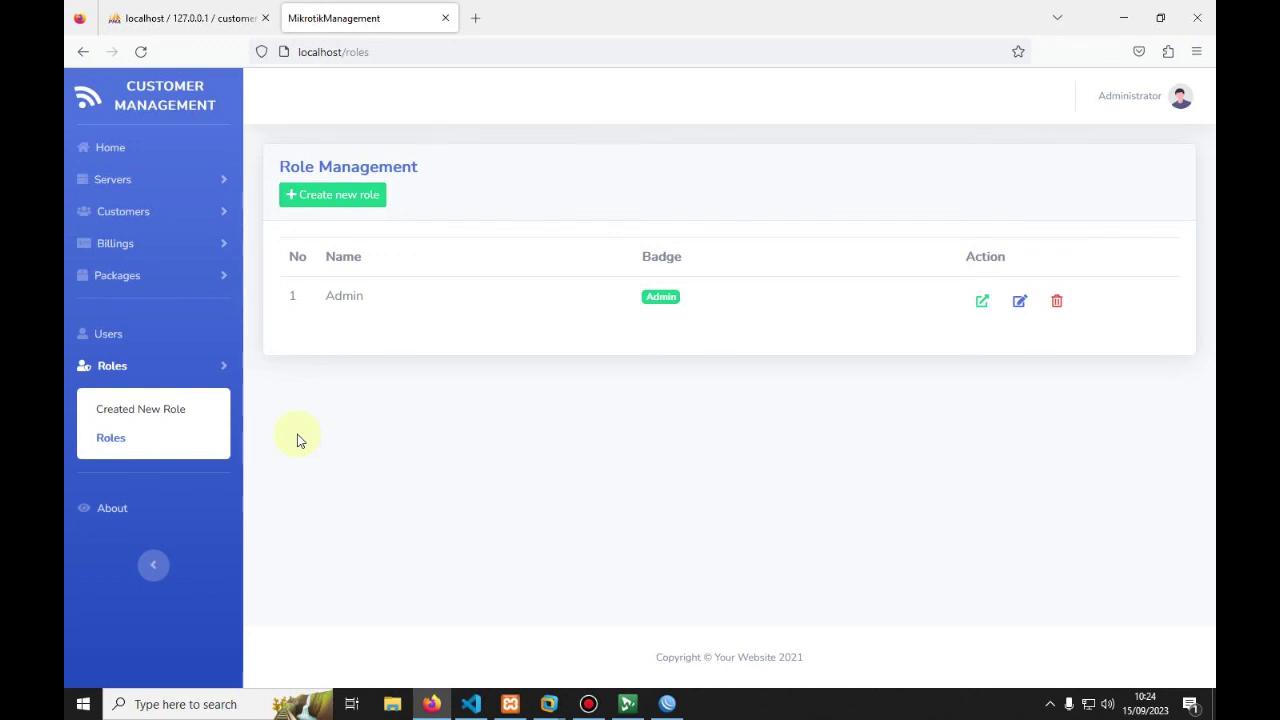
{"action": "left_click", "coordinate": [160, 416]}
{"action": "left_click", "coordinate": [363, 240]}
{"action": "left_click", "coordinate": [114, 338]}
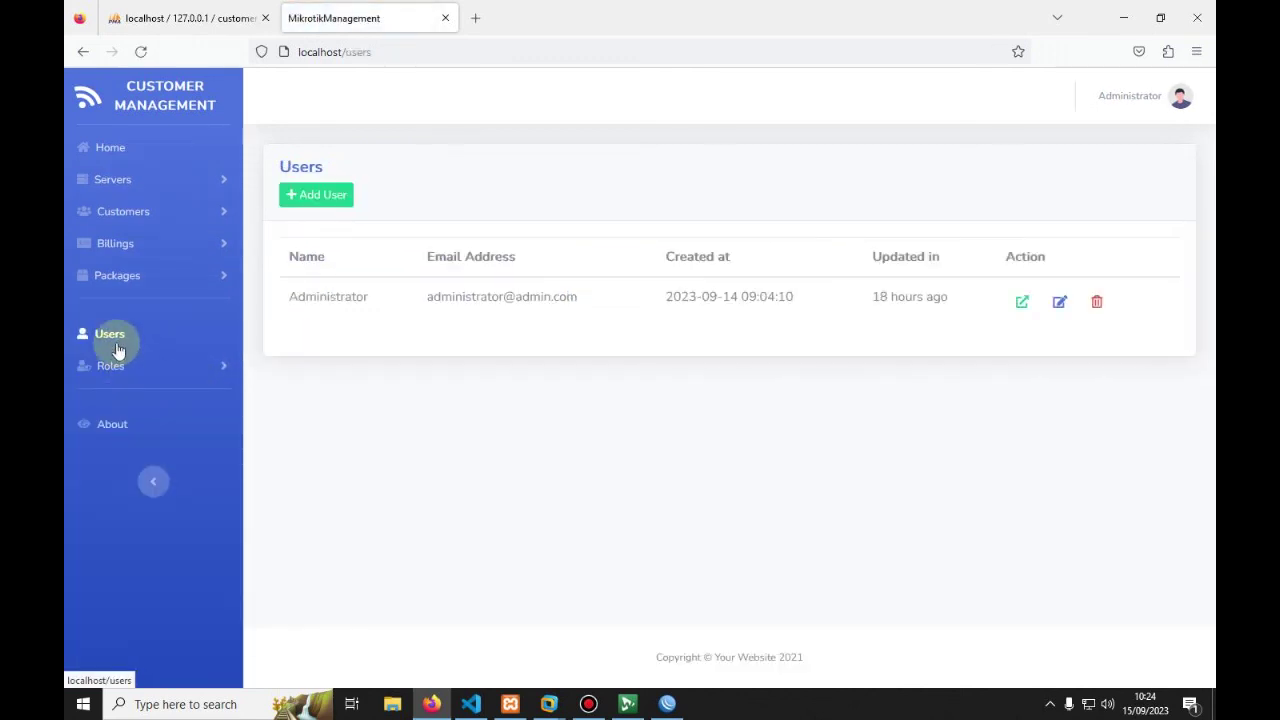
Step: In the Add User form, fill in the new user's name, e-mail, password and password confirmation
{"action": "left_click", "coordinate": [316, 200]}
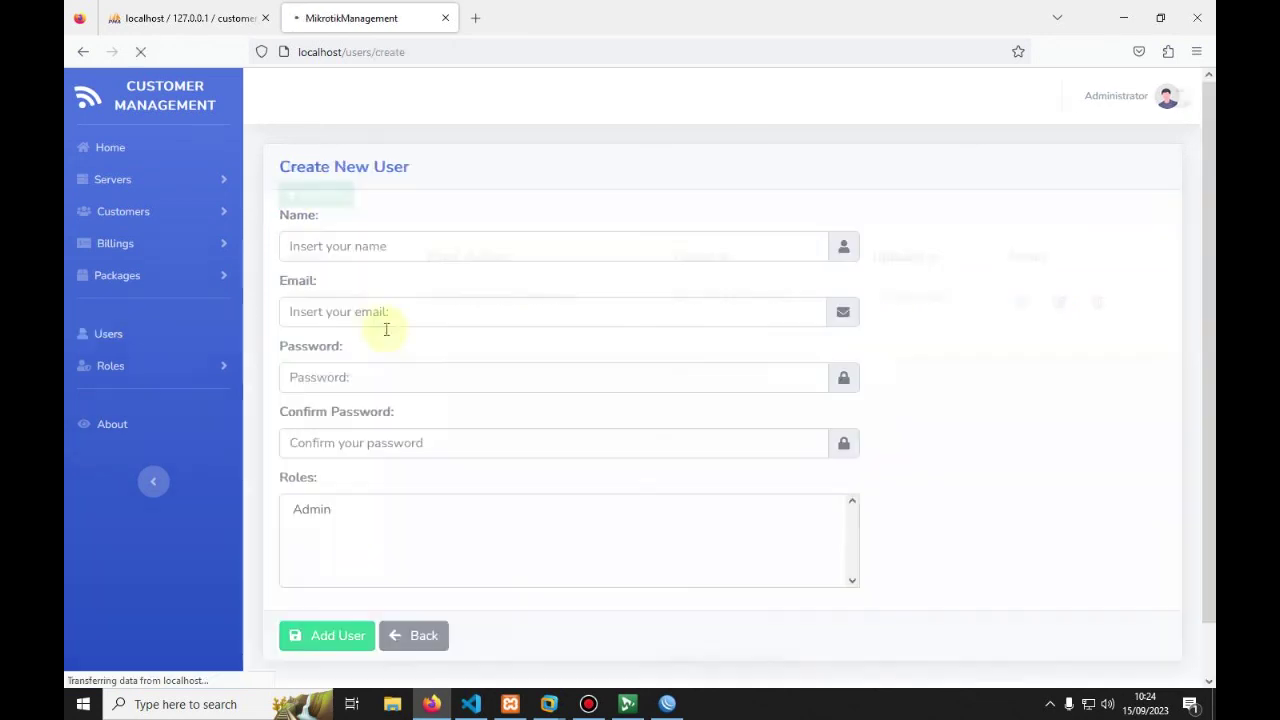
{"action": "left_click", "coordinate": [375, 246]}
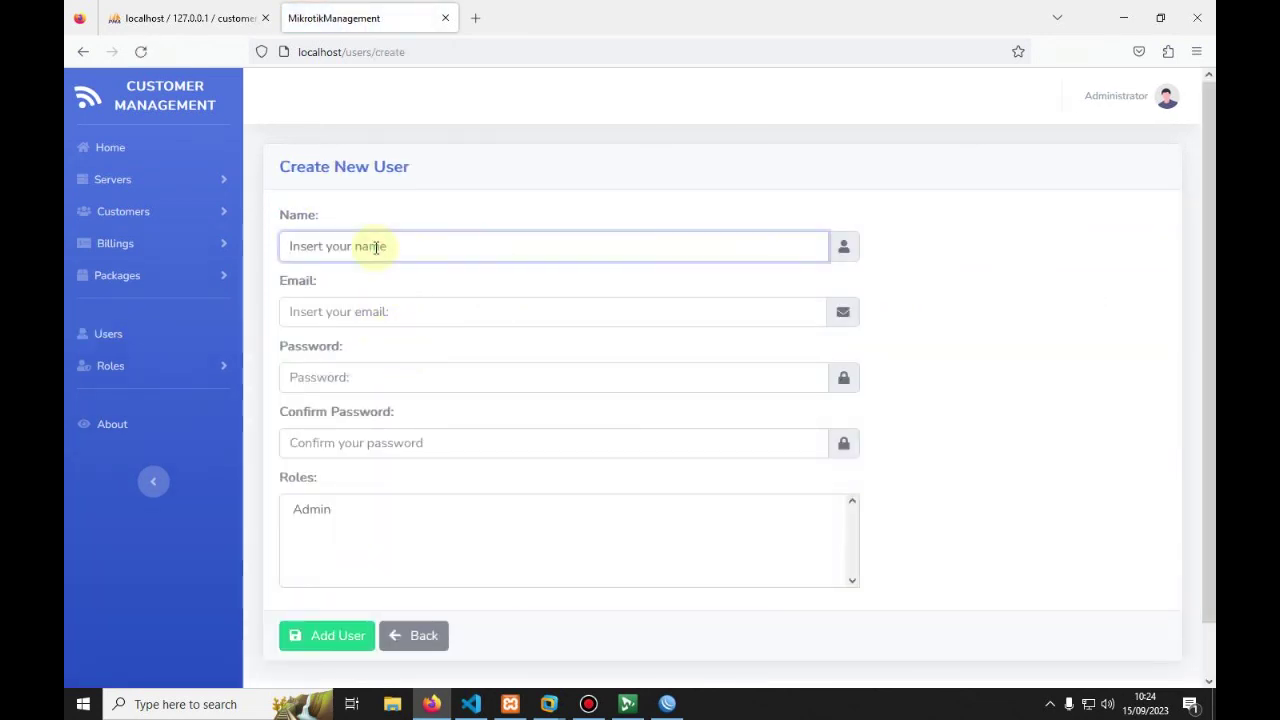
{"action": "type", "text": "Wnda"}
{"action": "left_click", "coordinate": [338, 312]}
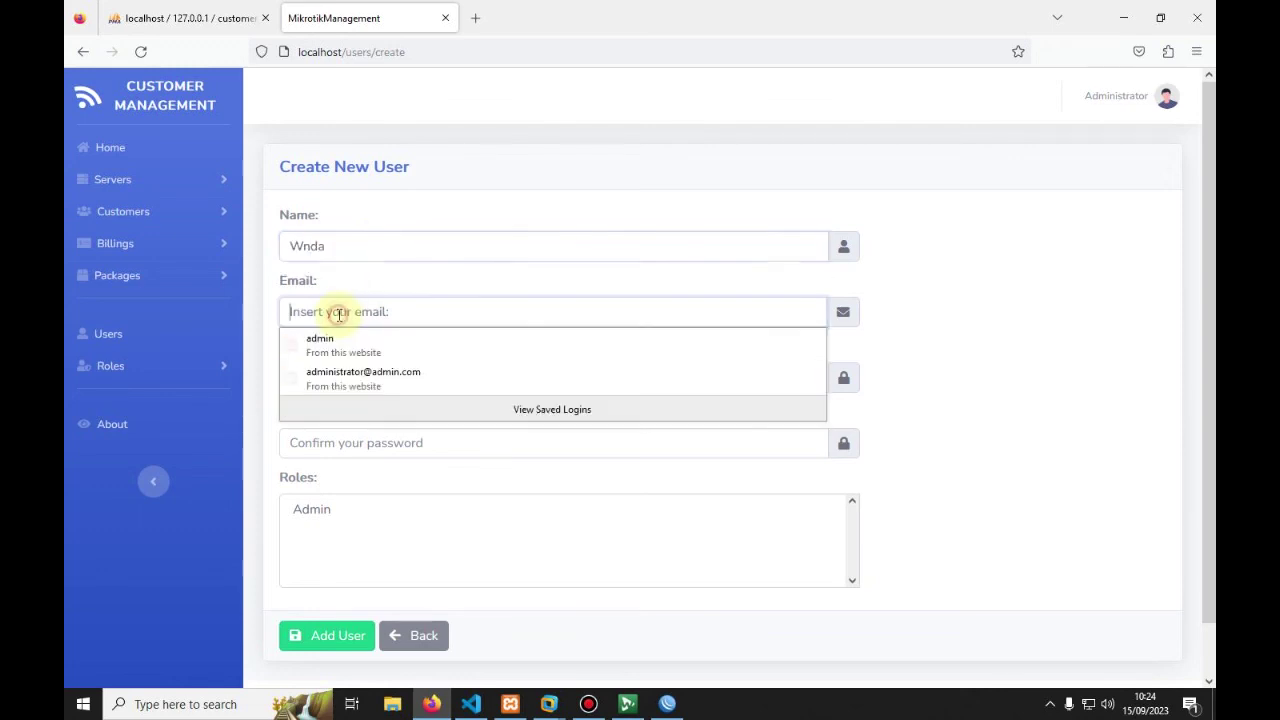
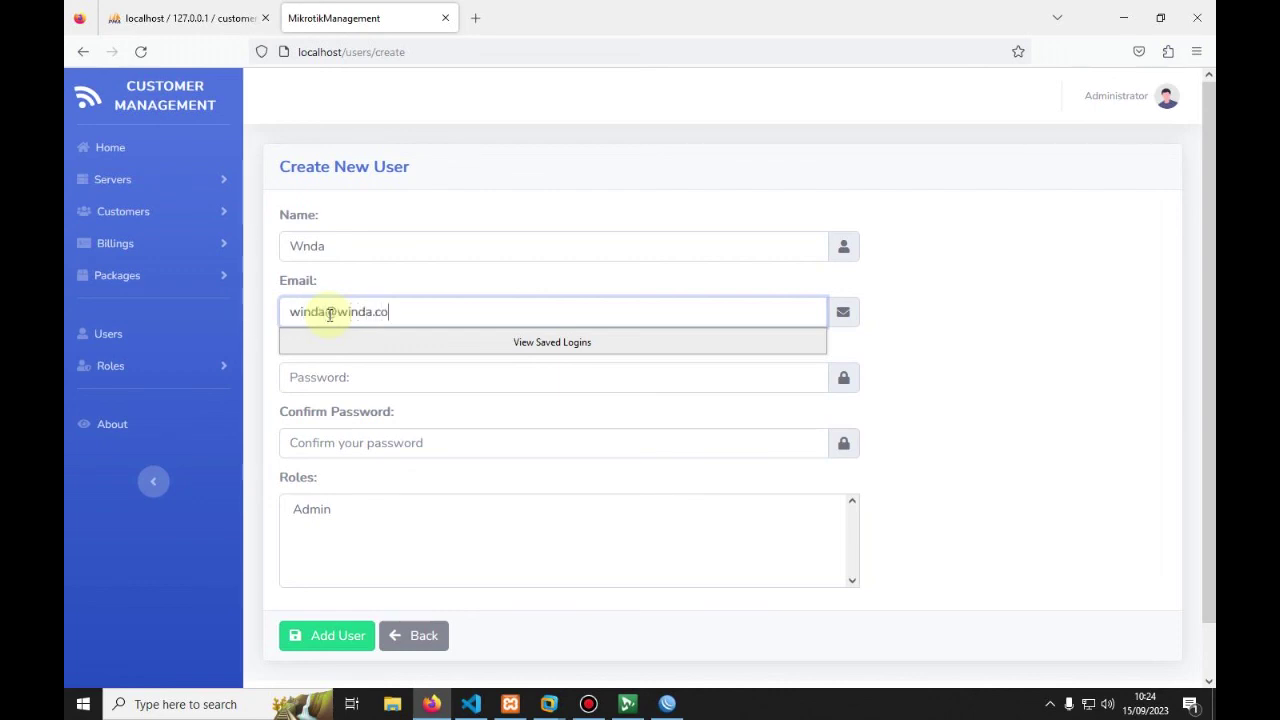
{"action": "scroll", "coordinate": [300, 316], "scroll_direction": "down", "scroll_amount": 1}
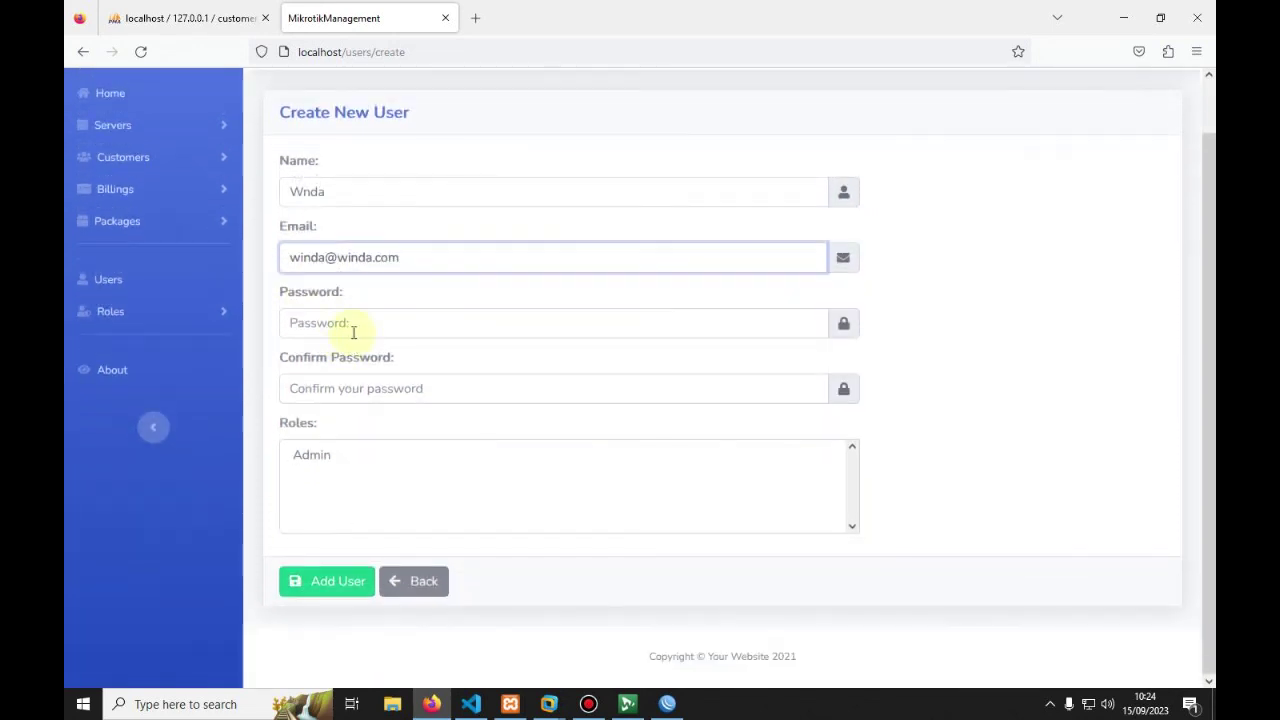
{"action": "left_click", "coordinate": [352, 330]}
{"action": "type", "text": "1234"}
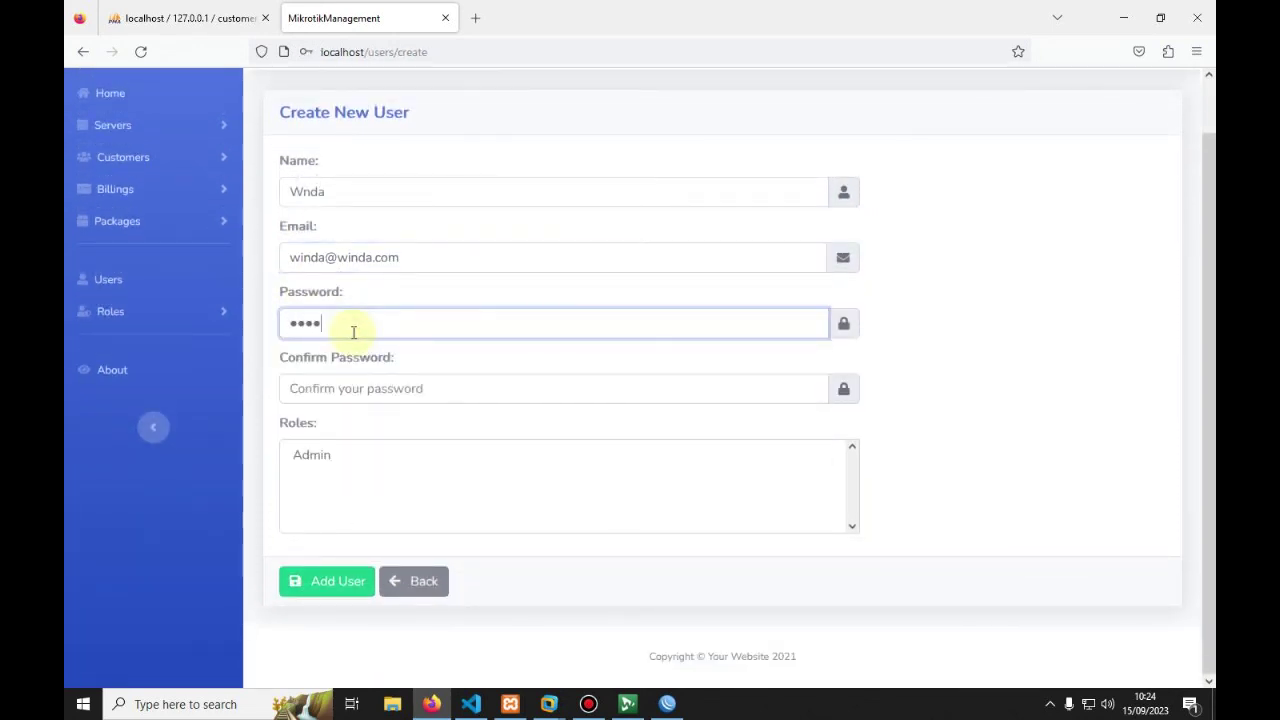
{"action": "left_click", "coordinate": [352, 386]}
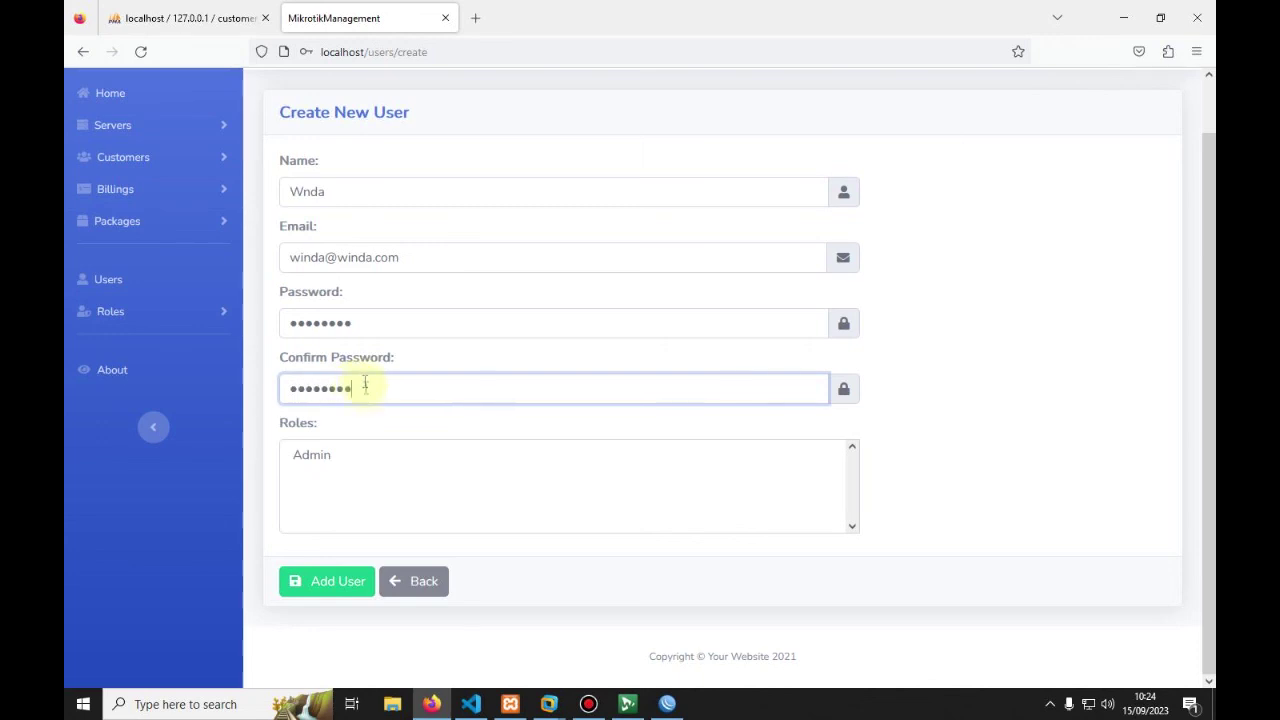
Step: Give the new user the Admin role and save, declining the browser's offer to store the login
{"action": "left_click", "coordinate": [318, 457]}
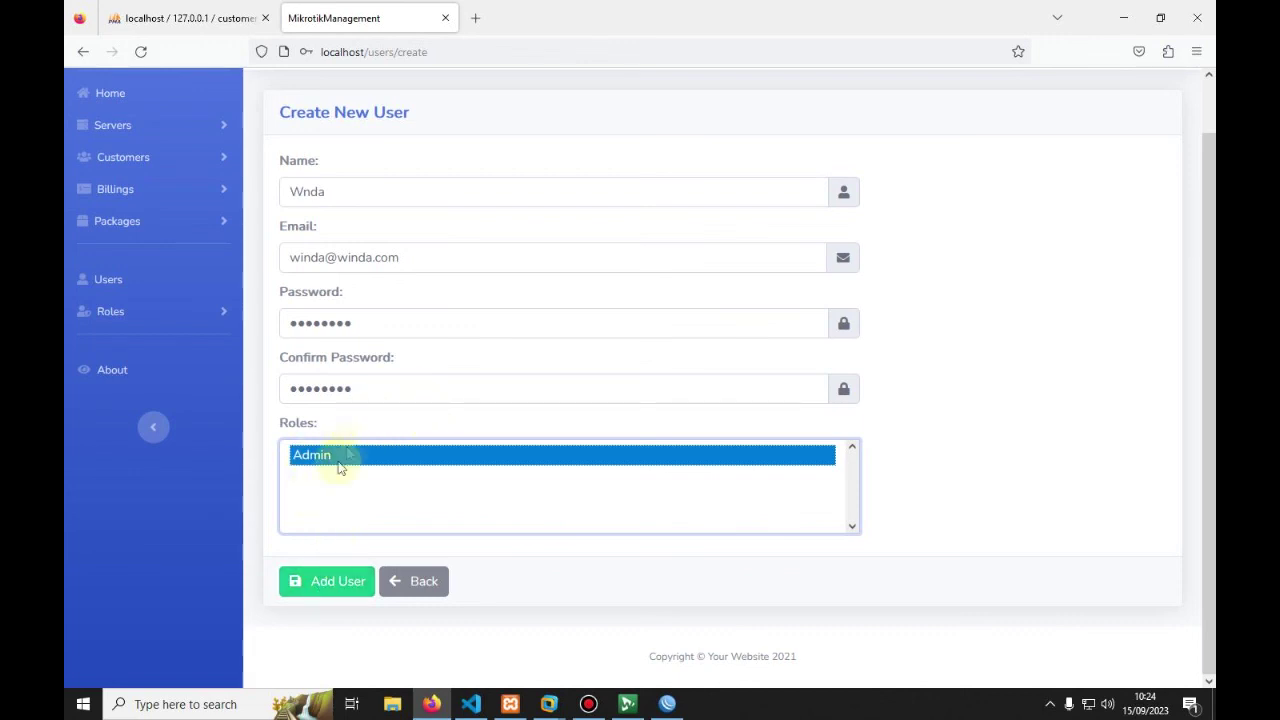
{"action": "left_click", "coordinate": [303, 585]}
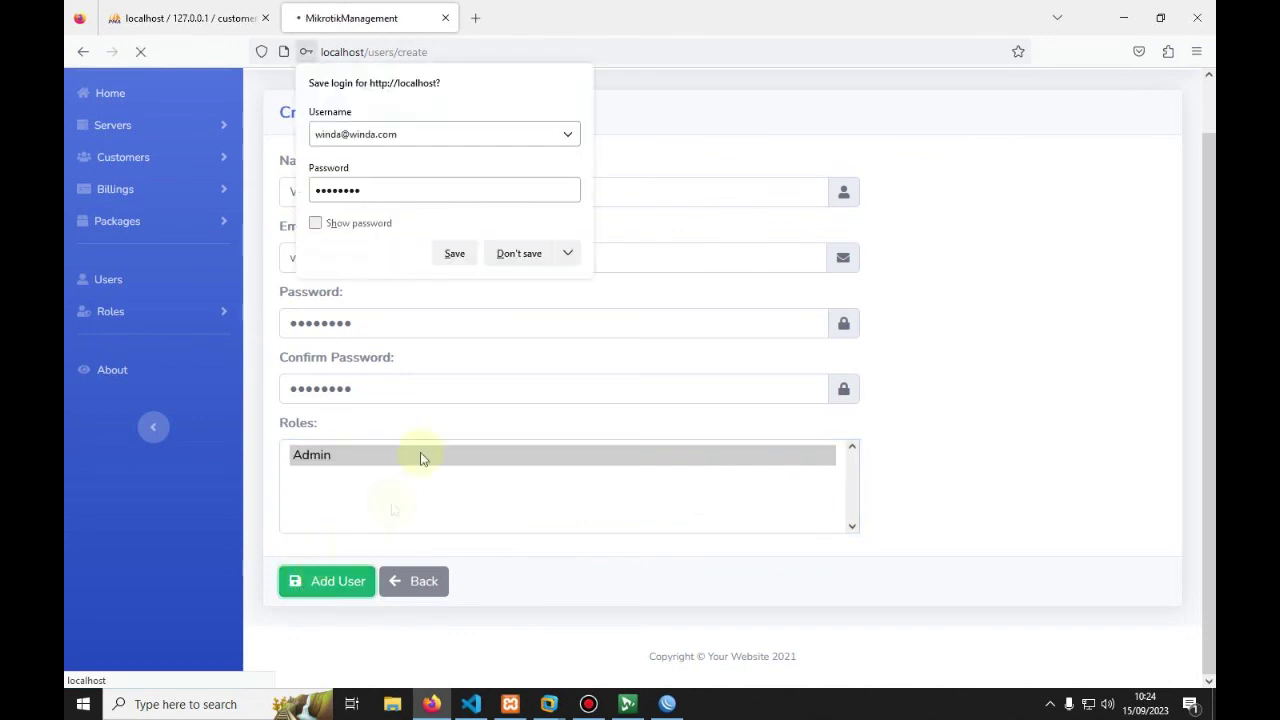
{"action": "left_click", "coordinate": [508, 252]}
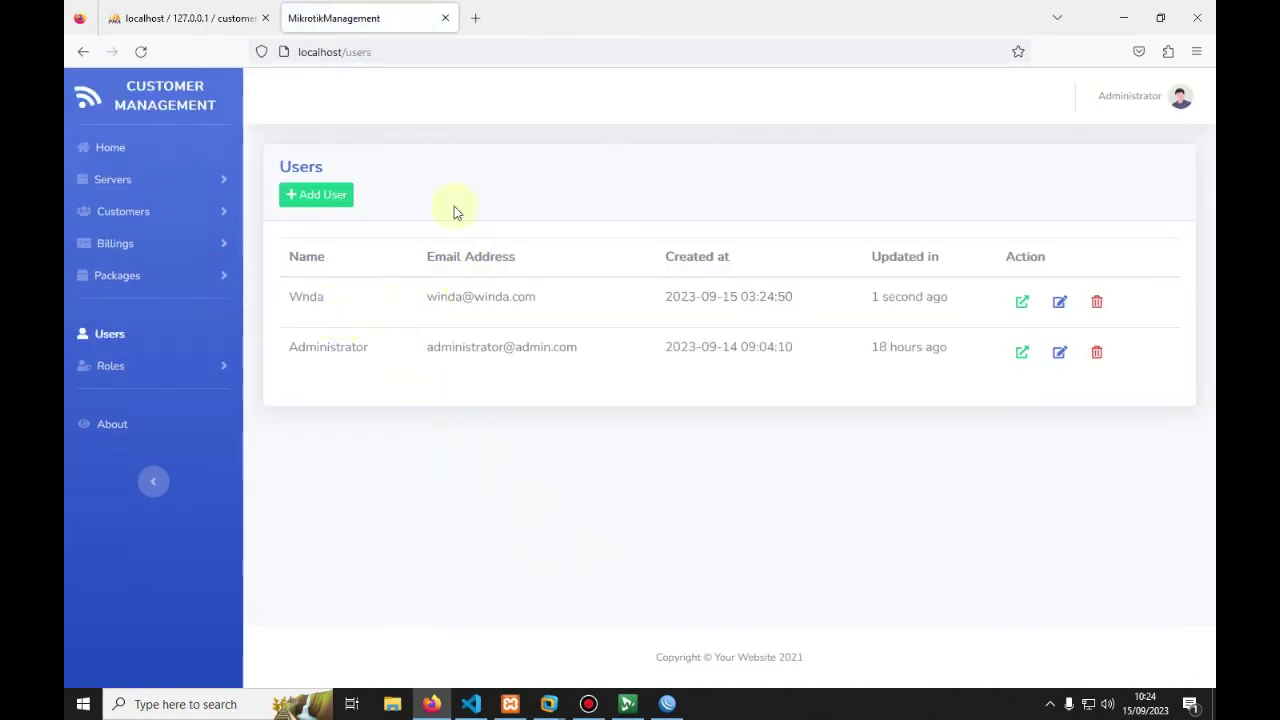
{"action": "left_click", "coordinate": [667, 704]}
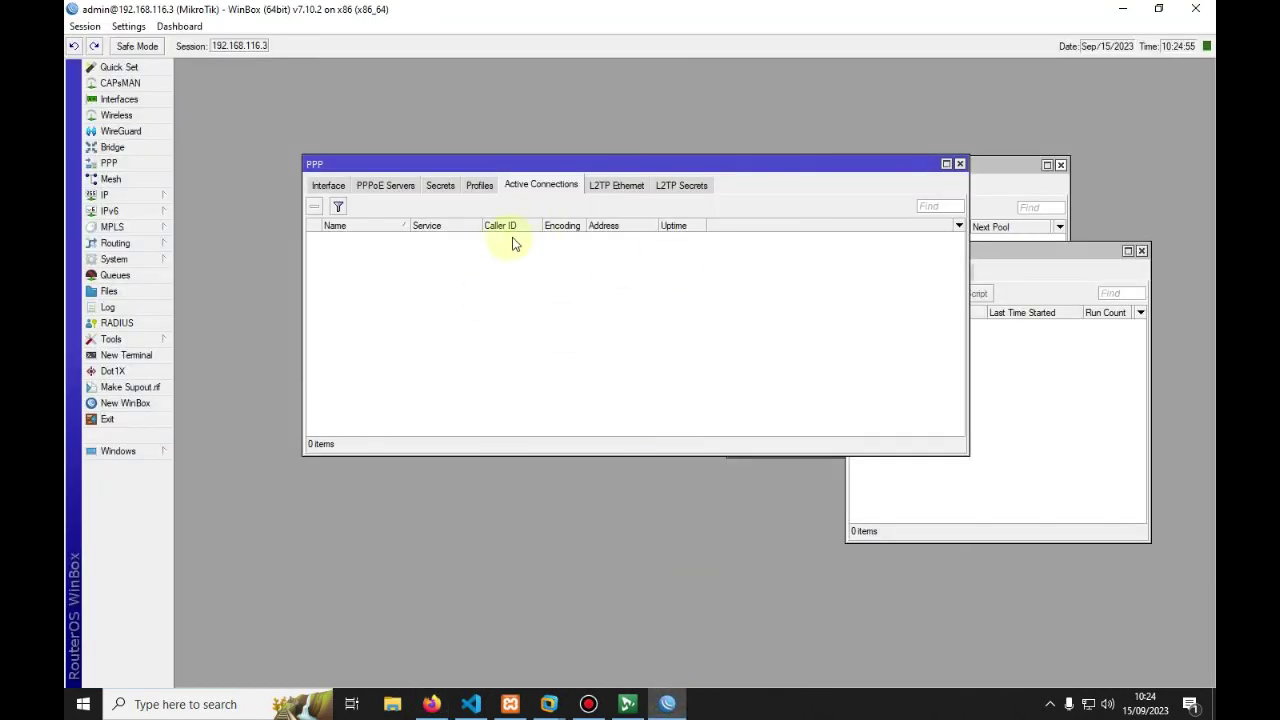
{"action": "left_click", "coordinate": [667, 704]}
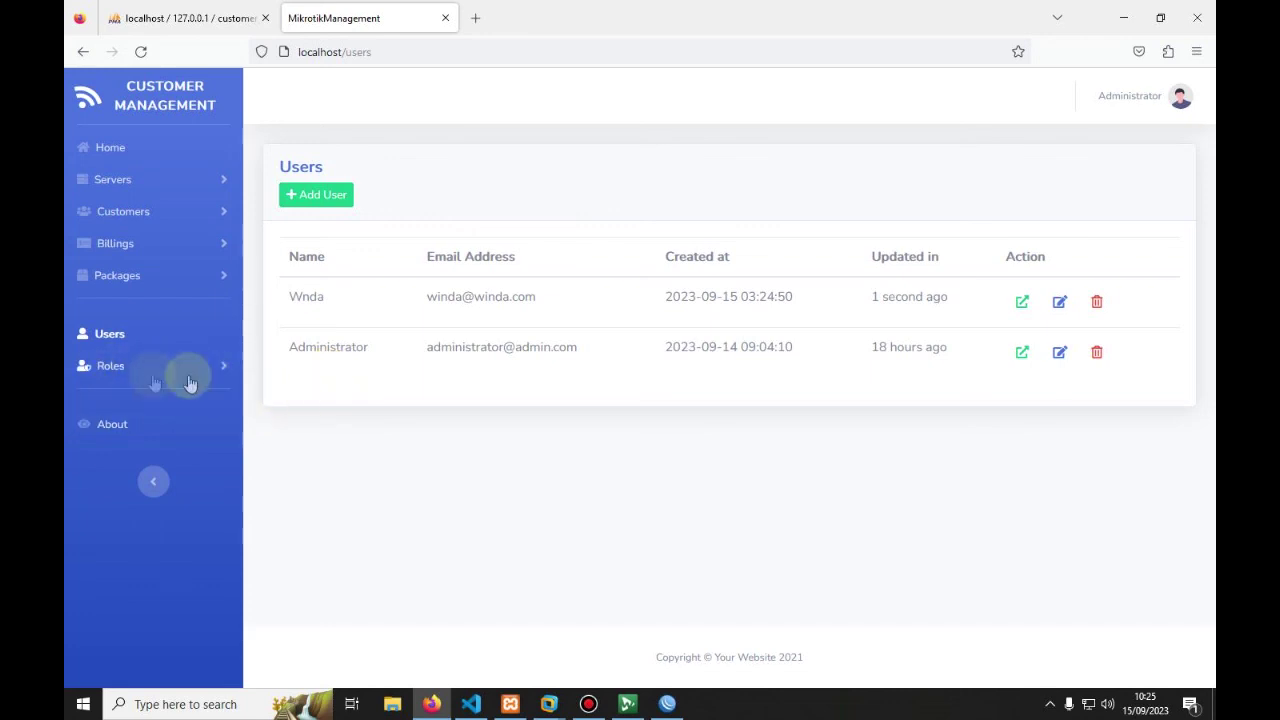
Step: Start a new role named 'Kasir' in the Created New Role form
{"action": "left_click", "coordinate": [119, 372]}
{"action": "left_click", "coordinate": [118, 409]}
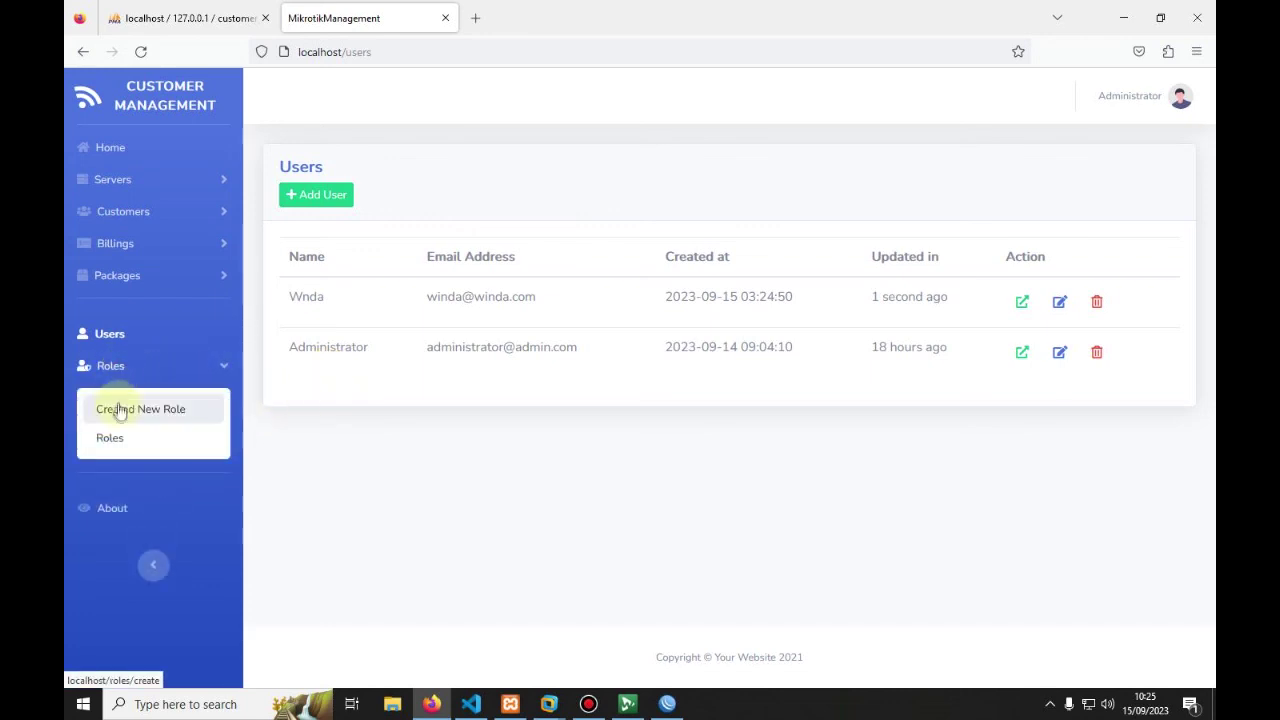
{"action": "left_click", "coordinate": [334, 245]}
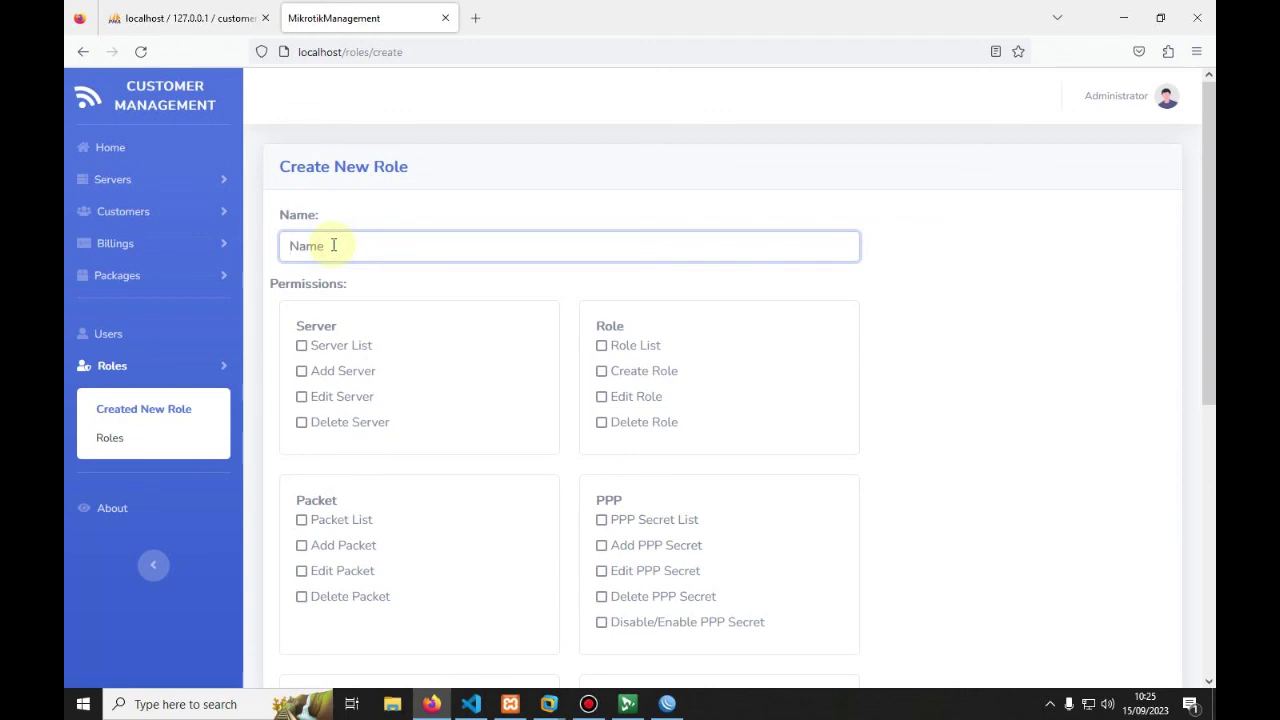
{"action": "type", "text": "Kasir"}
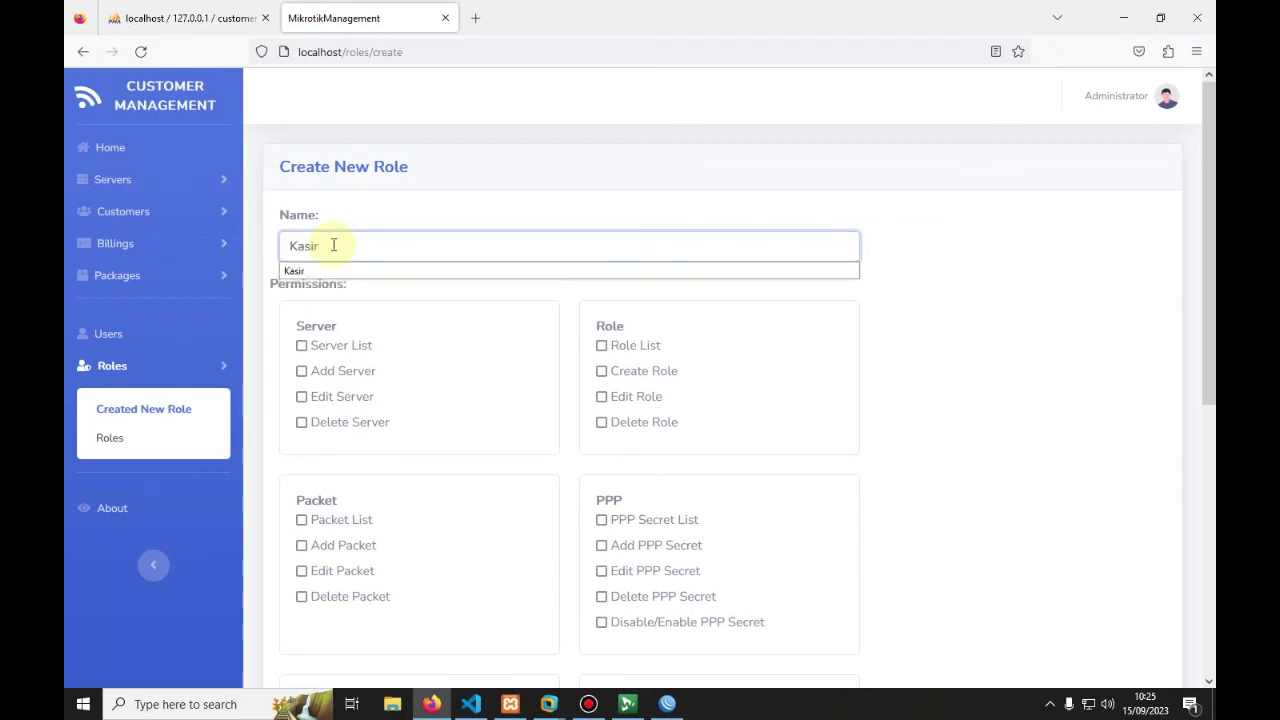
{"action": "left_click", "coordinate": [943, 340]}
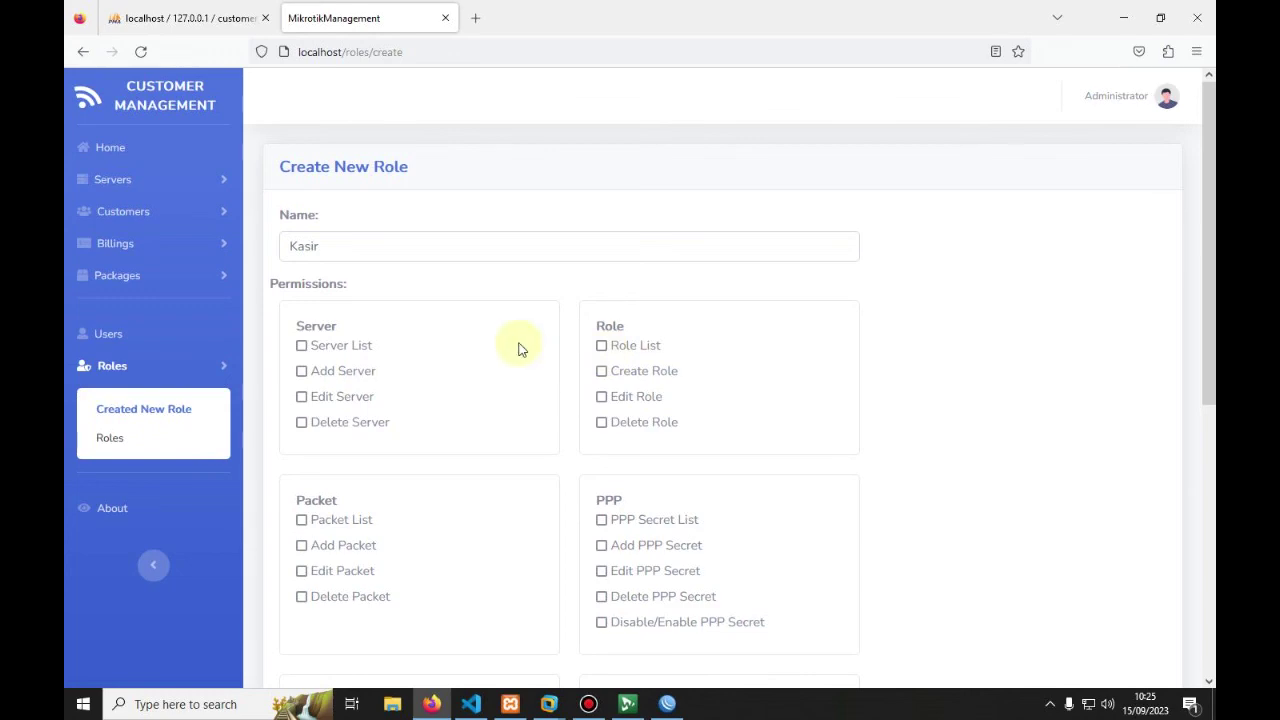
Step: Grant Kasir the Customer List permission plus Billing List, Create, Edit and Delete Billing
{"action": "scroll", "coordinate": [519, 347], "scroll_direction": "down", "scroll_amount": 2}
{"action": "scroll", "coordinate": [423, 263], "scroll_direction": "down", "scroll_amount": 1}
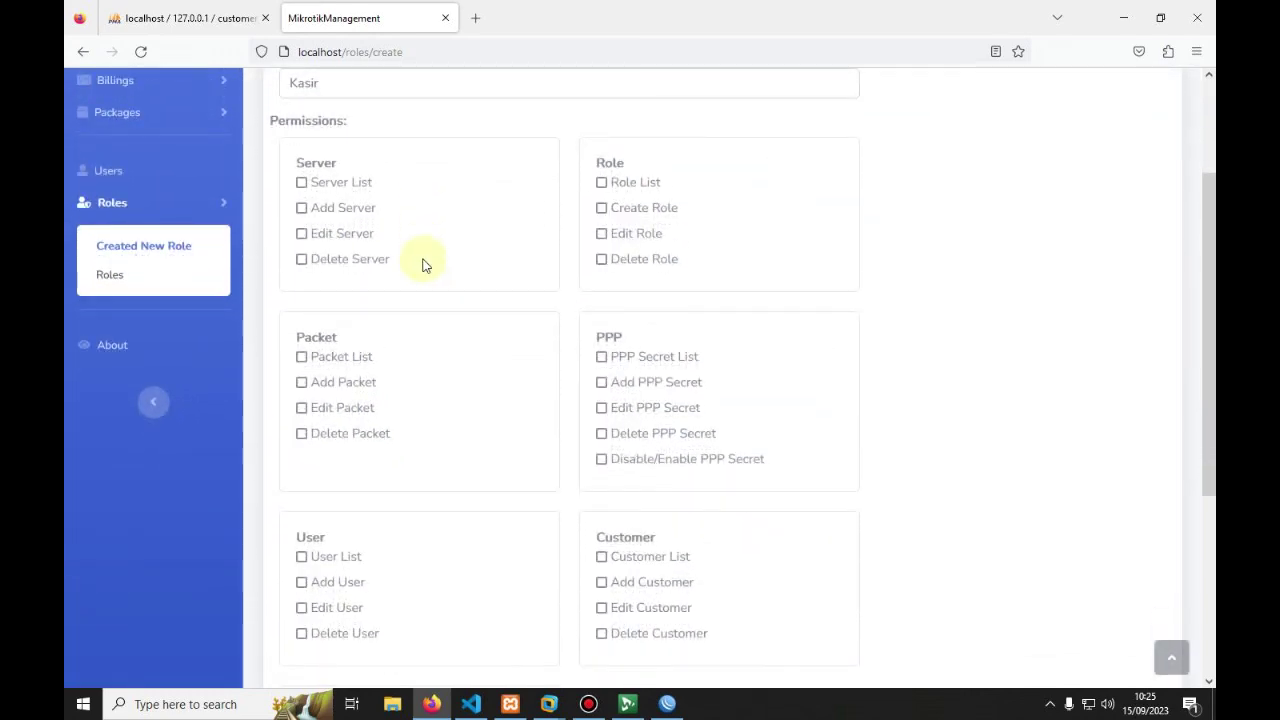
{"action": "scroll", "coordinate": [423, 265], "scroll_direction": "up", "scroll_amount": 1}
{"action": "scroll", "coordinate": [420, 272], "scroll_direction": "down", "scroll_amount": 2}
{"action": "scroll", "coordinate": [420, 283], "scroll_direction": "down", "scroll_amount": 1}
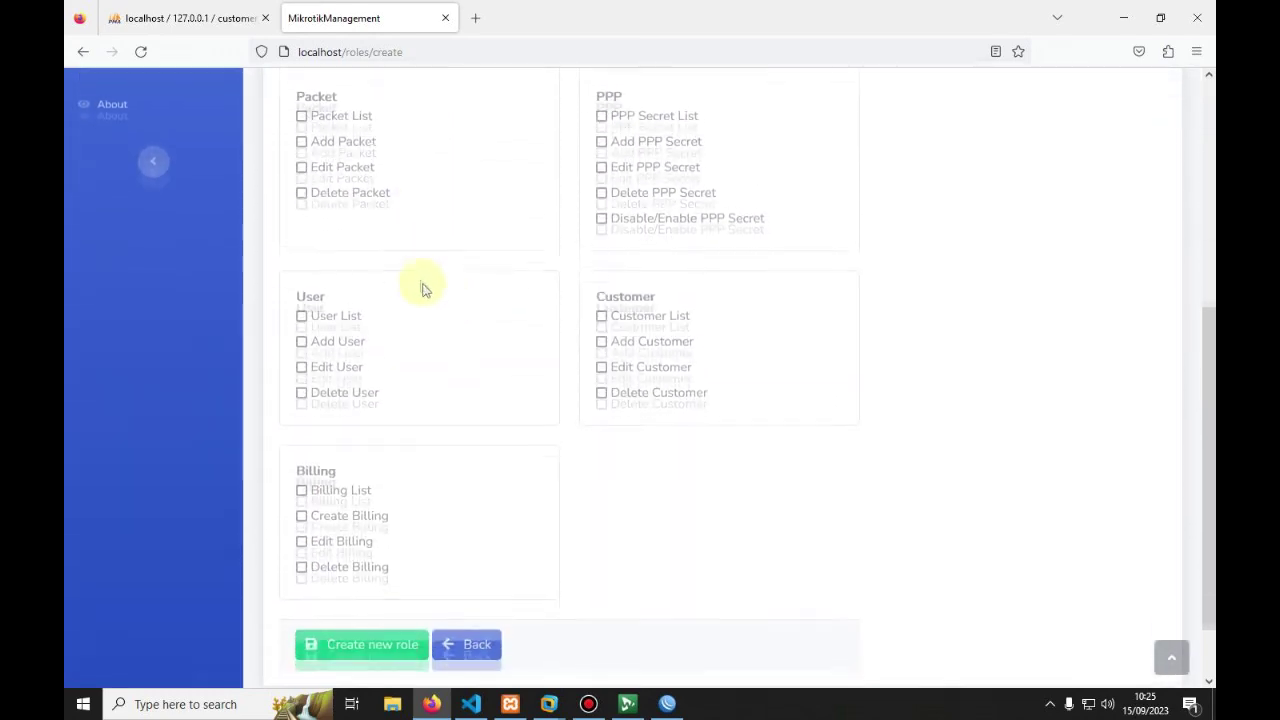
{"action": "left_click", "coordinate": [603, 314]}
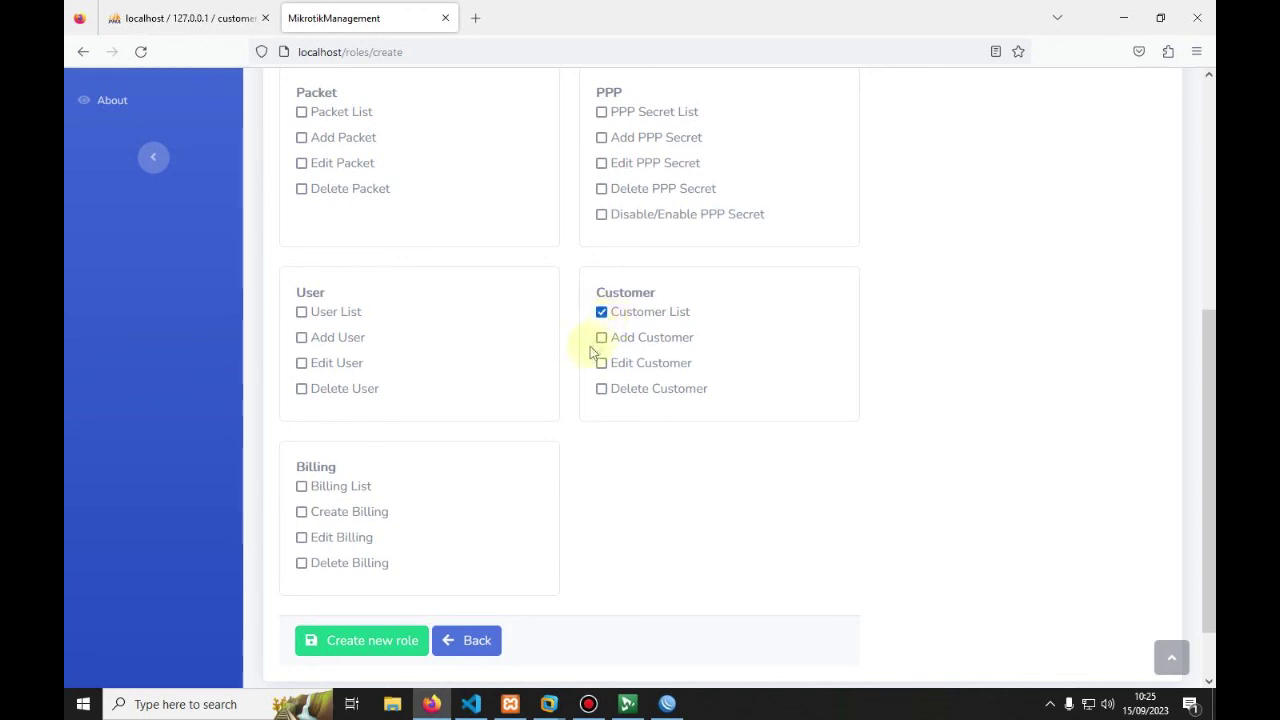
{"action": "scroll", "coordinate": [500, 395], "scroll_direction": "down", "scroll_amount": 1}
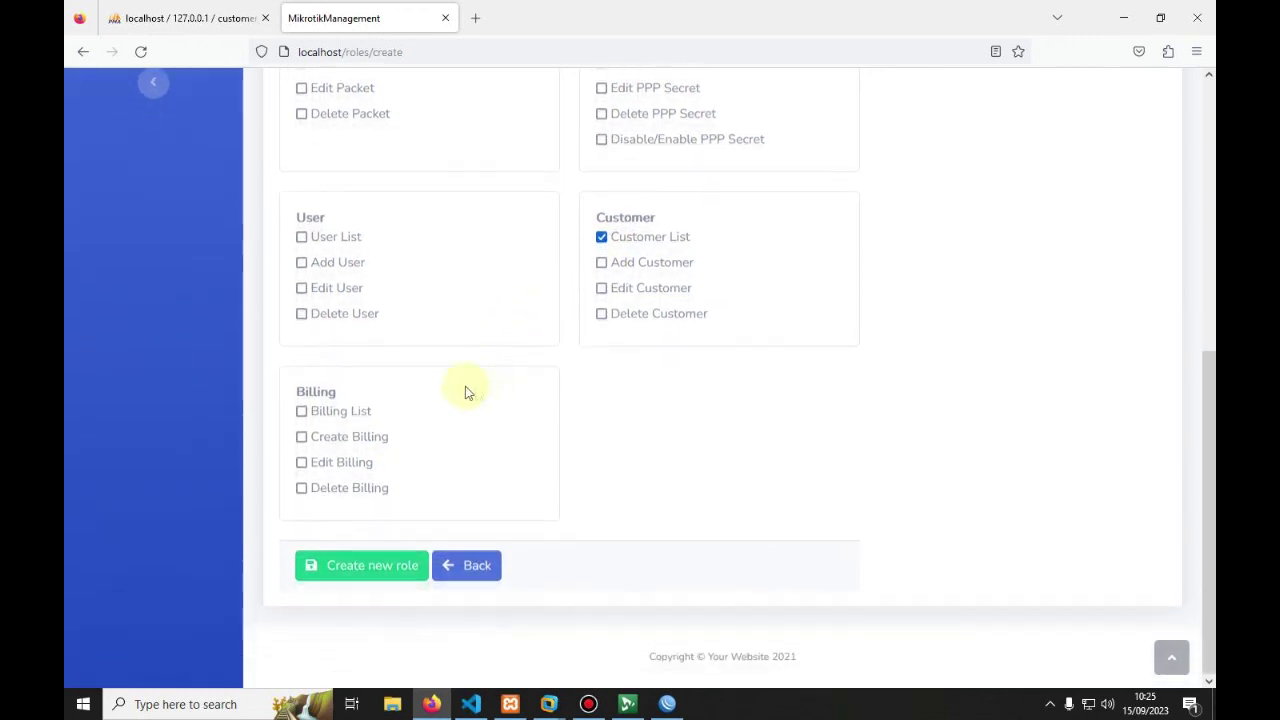
{"action": "left_click", "coordinate": [302, 414]}
{"action": "left_click", "coordinate": [301, 437]}
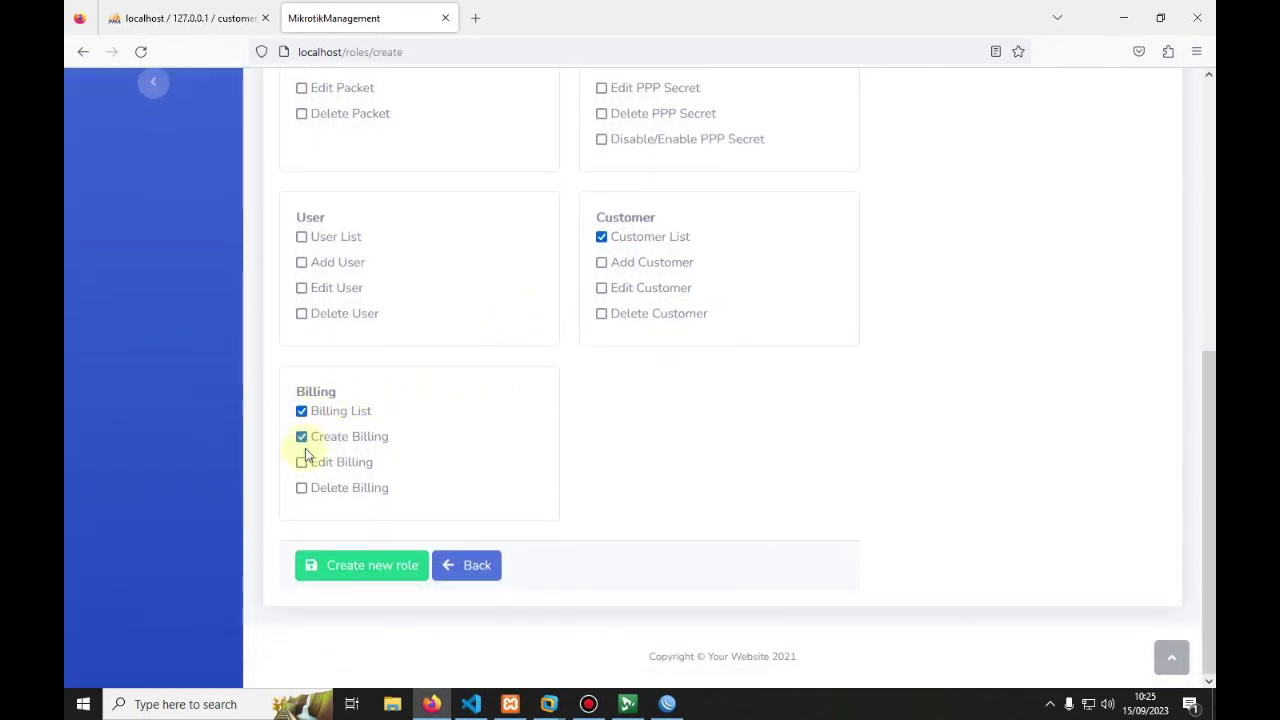
{"action": "left_click", "coordinate": [302, 488]}
{"action": "left_click", "coordinate": [301, 462]}
Step: Save the Kasir role, acknowledge the confirmation, and return to the Users list
{"action": "scroll", "coordinate": [529, 456], "scroll_direction": "up", "scroll_amount": 3}
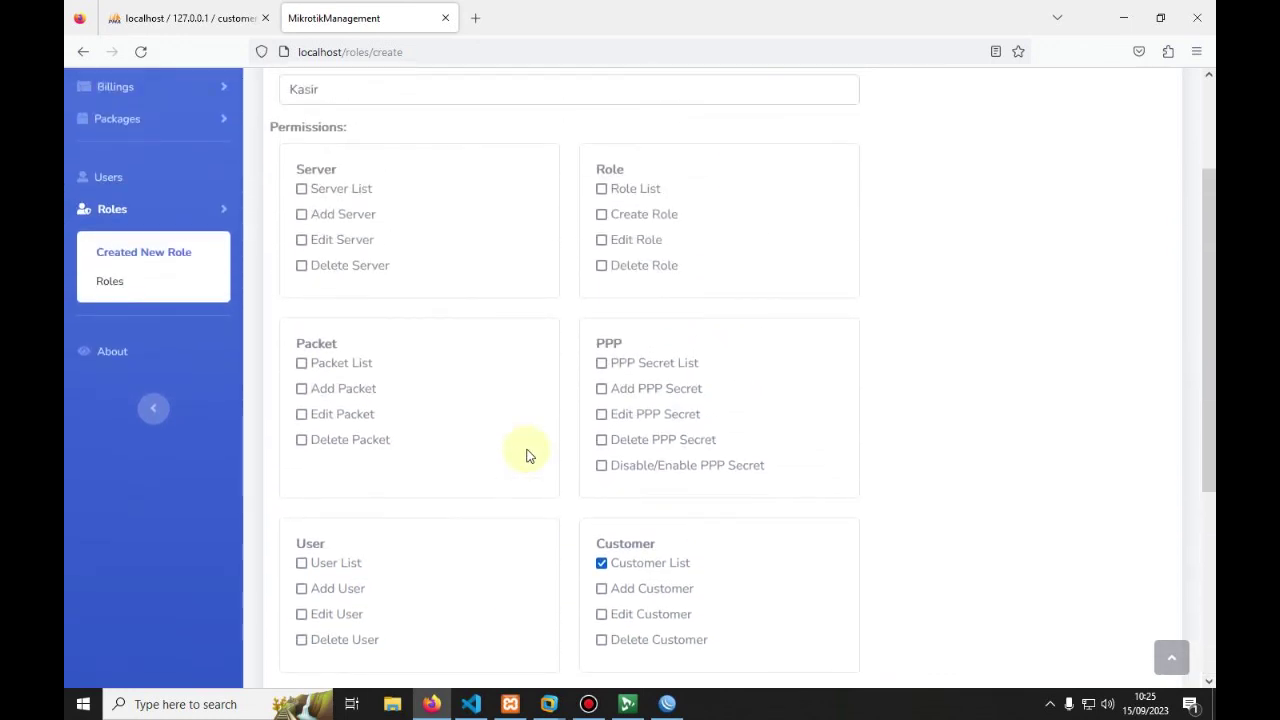
{"action": "scroll", "coordinate": [306, 238], "scroll_direction": "up", "scroll_amount": 1}
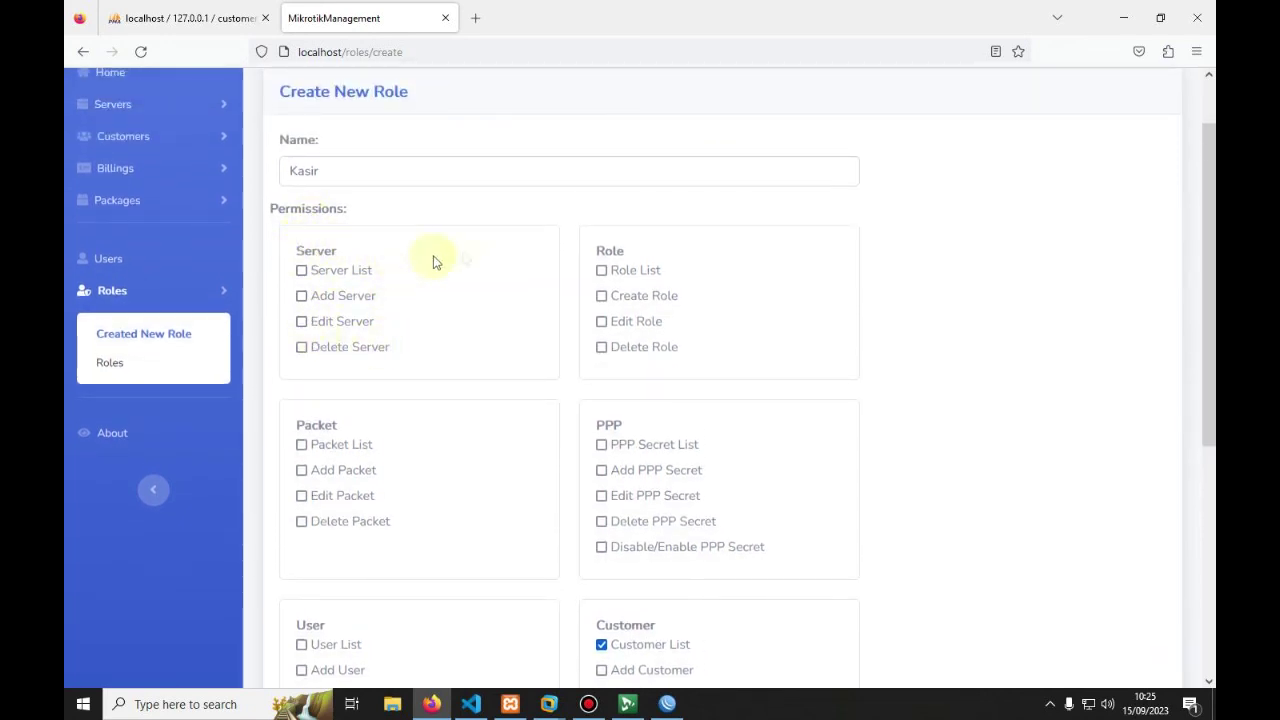
{"action": "scroll", "coordinate": [600, 340], "scroll_direction": "down", "scroll_amount": 2}
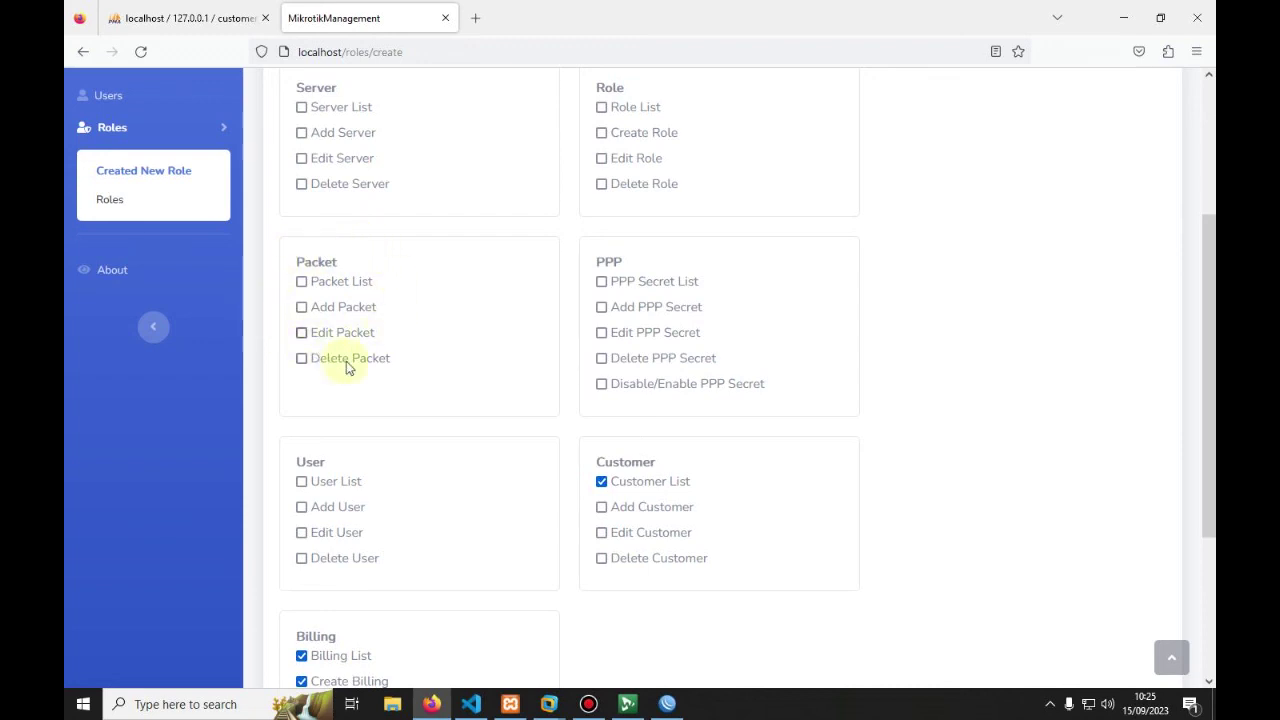
{"action": "scroll", "coordinate": [349, 363], "scroll_direction": "down", "scroll_amount": 3}
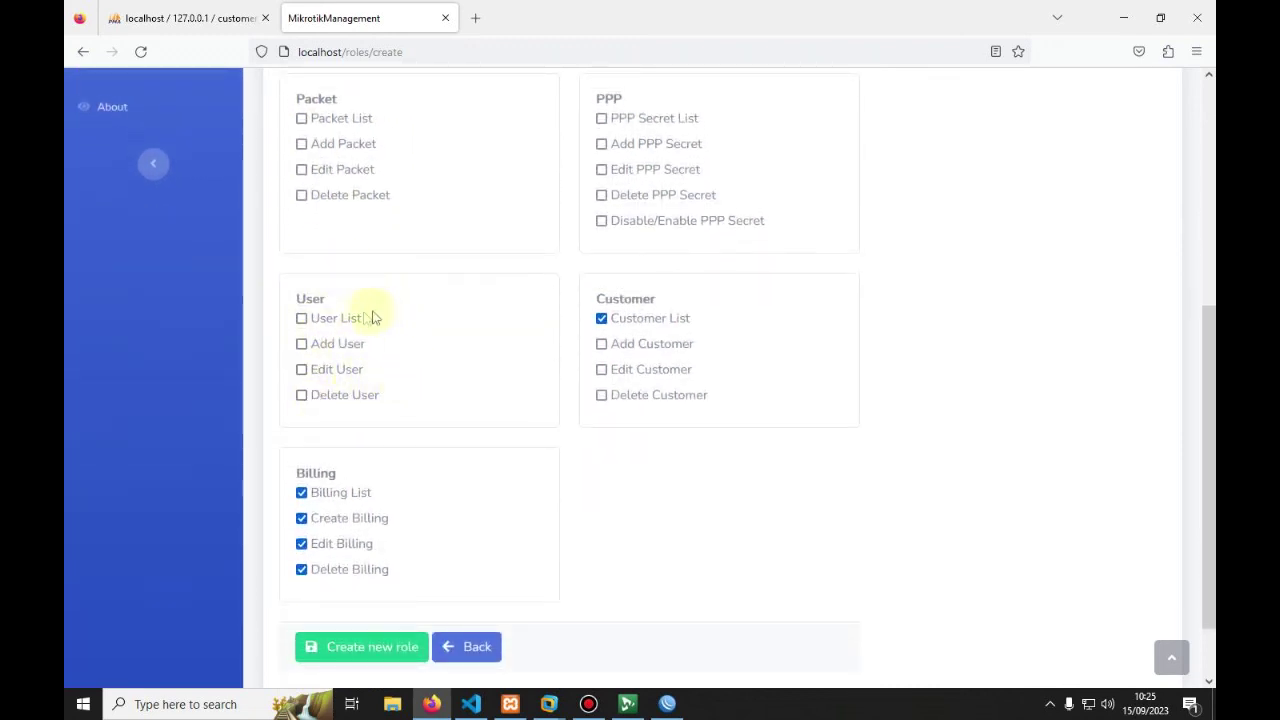
{"action": "scroll", "coordinate": [338, 195], "scroll_direction": "up", "scroll_amount": 3}
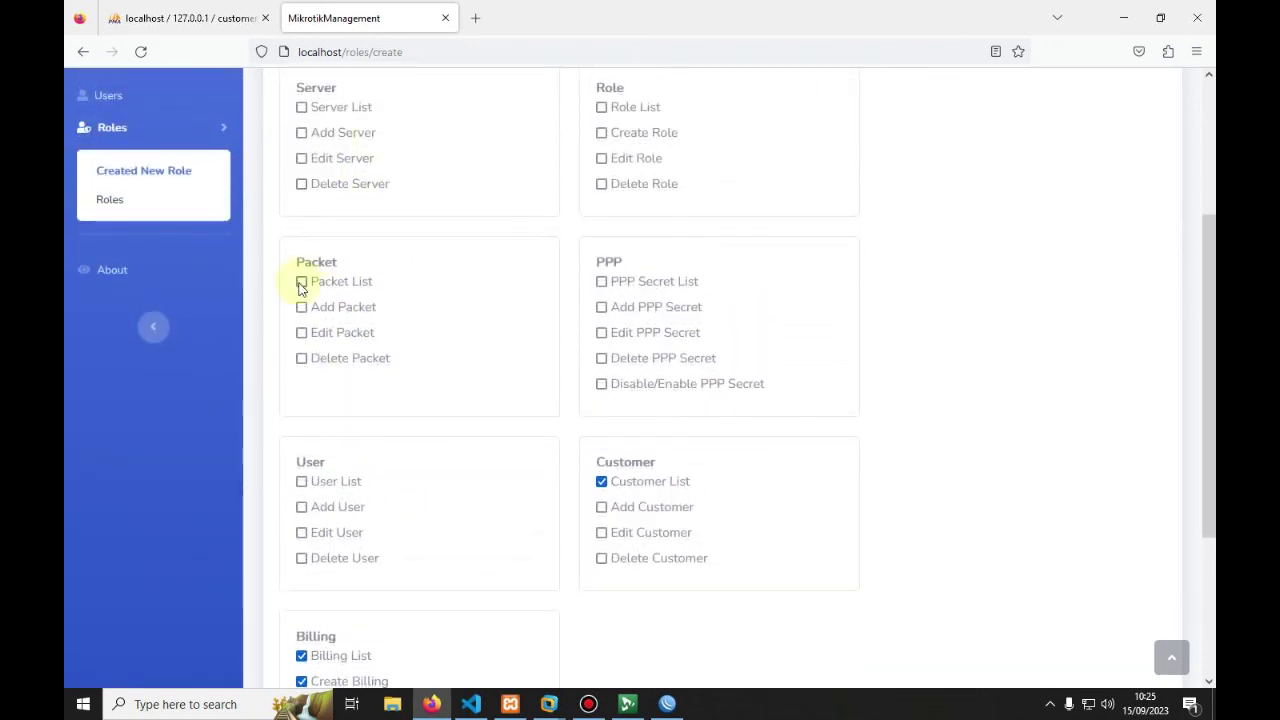
{"action": "scroll", "coordinate": [370, 393], "scroll_direction": "down", "scroll_amount": 3}
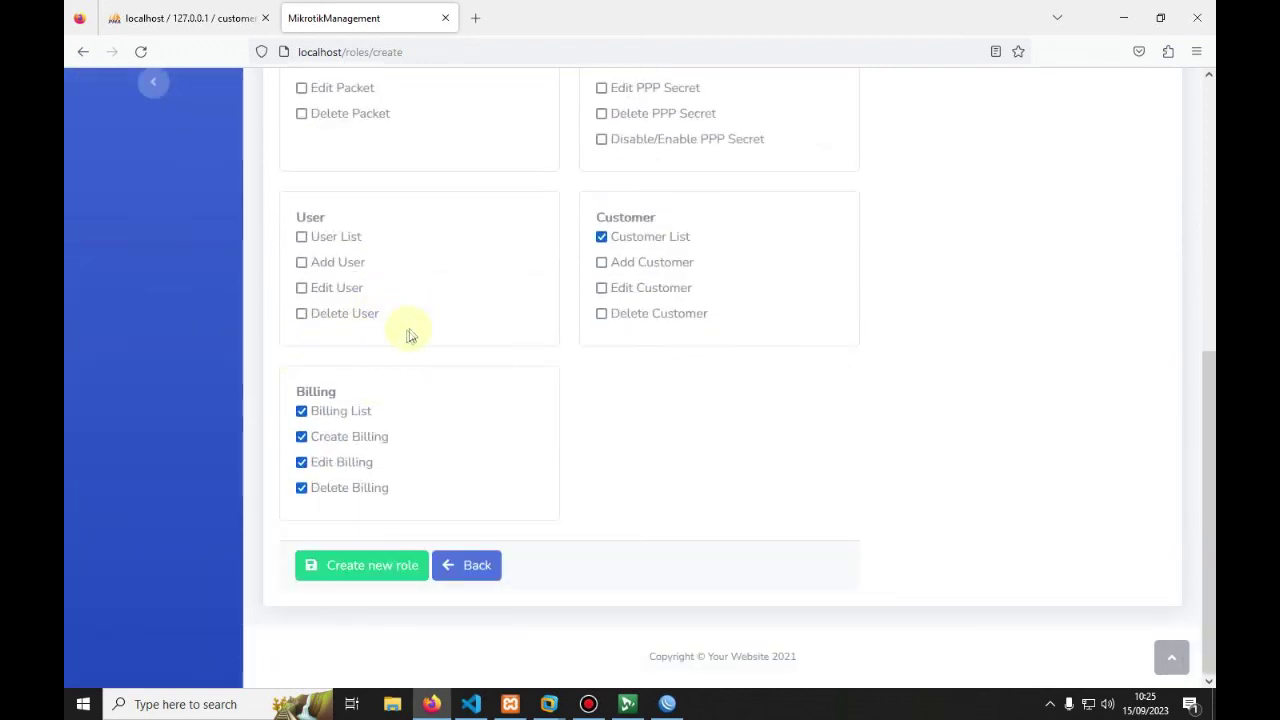
{"action": "left_click", "coordinate": [347, 566]}
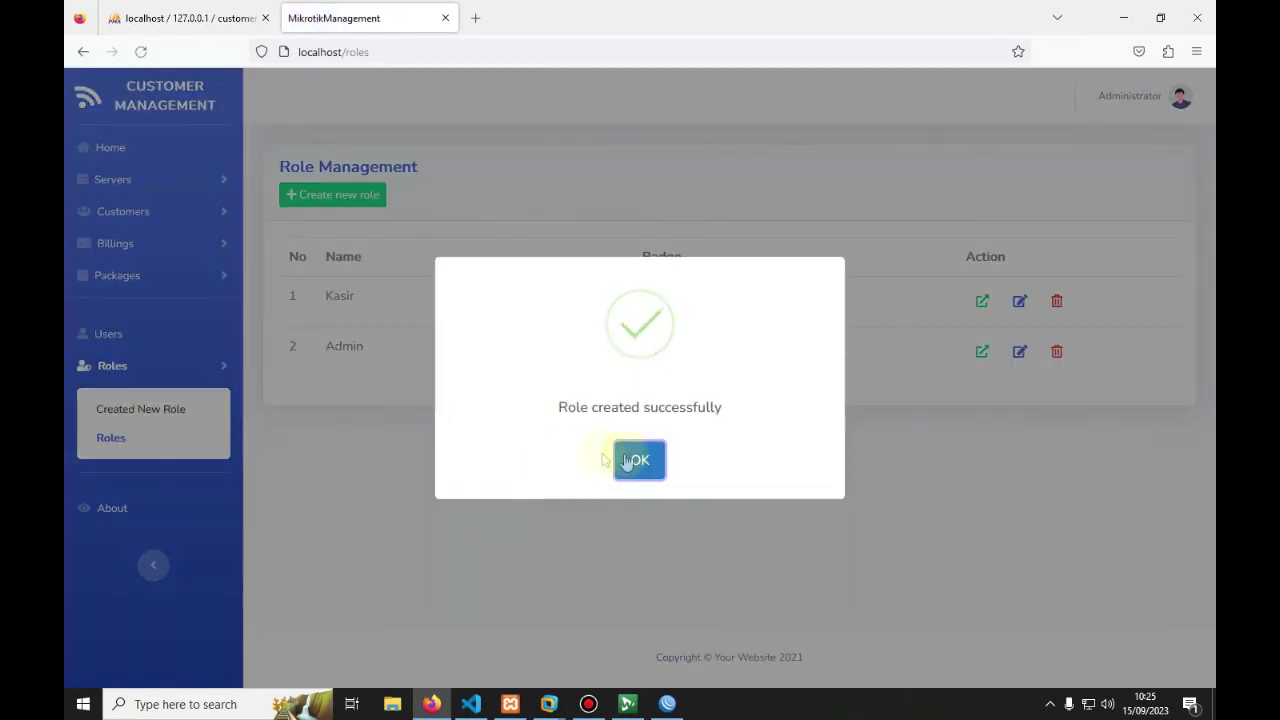
{"action": "left_click", "coordinate": [642, 460]}
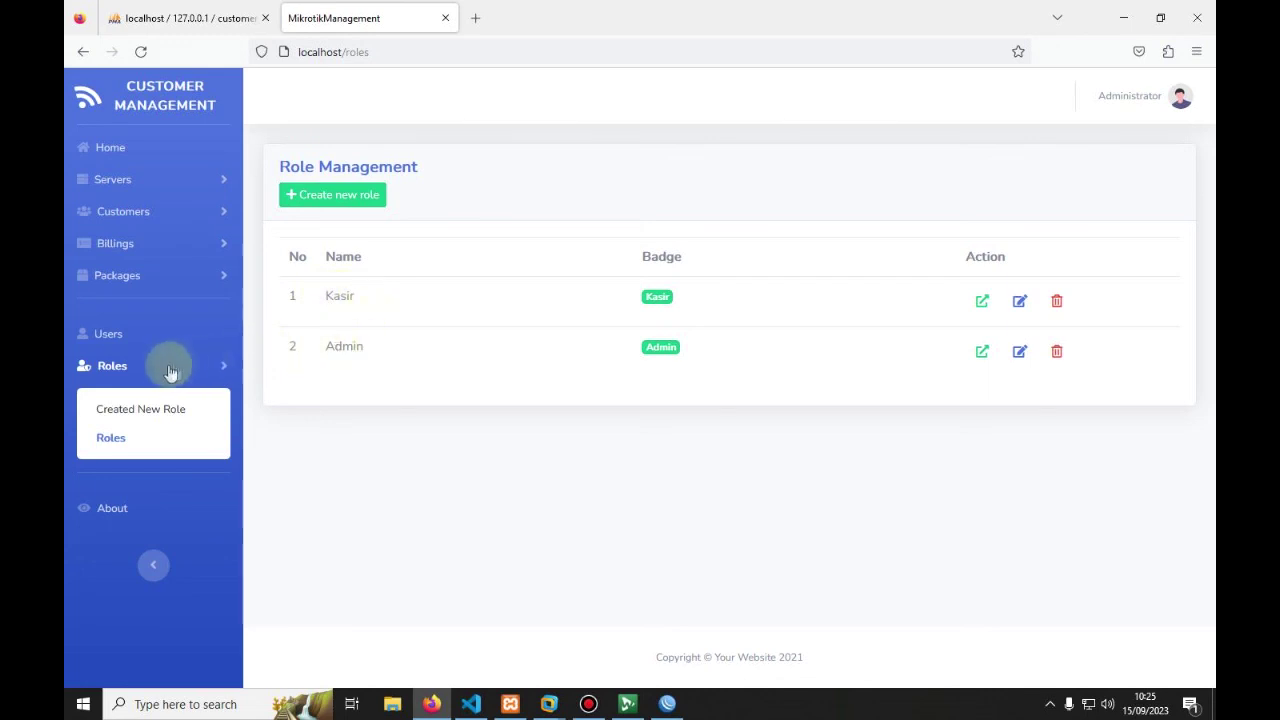
{"action": "left_click", "coordinate": [130, 340]}
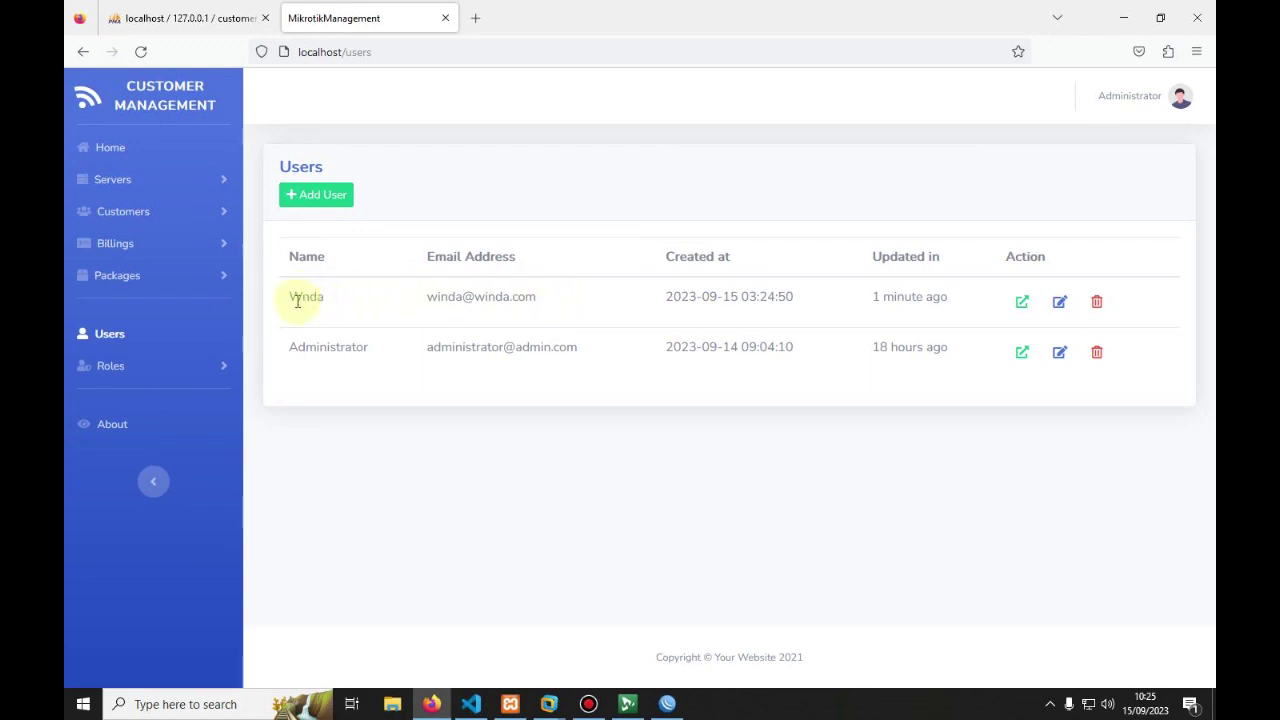
Step: Edit the second user account, pick Kasir instead of Admin, and save with Update Data User
{"action": "left_click", "coordinate": [1060, 303]}
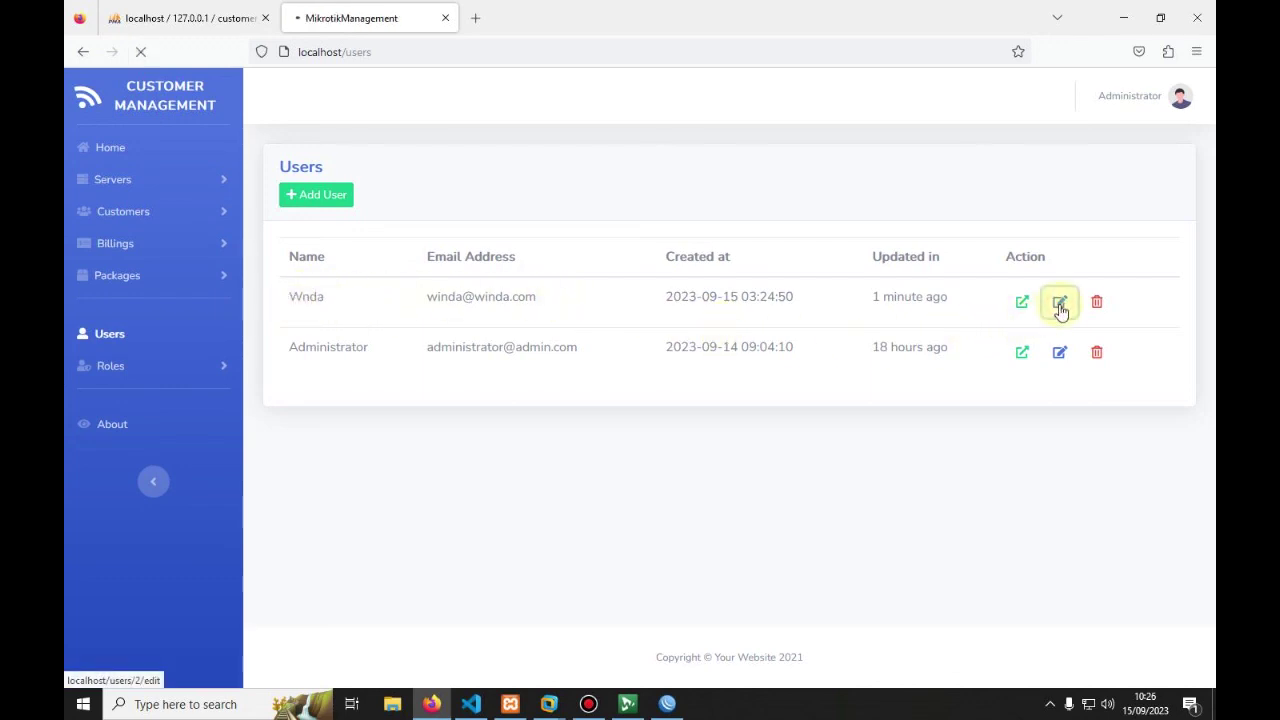
{"action": "scroll", "coordinate": [520, 380], "scroll_direction": "down", "scroll_amount": 1}
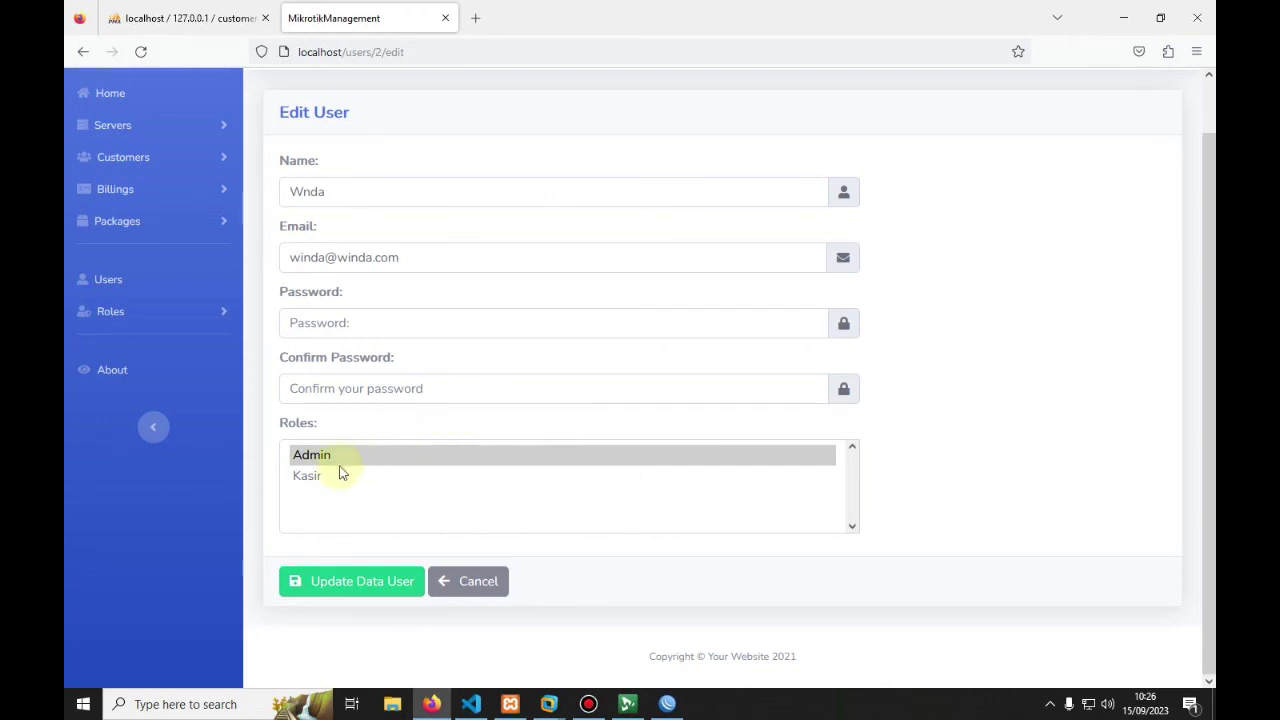
{"action": "left_click", "coordinate": [305, 475]}
{"action": "scroll", "coordinate": [407, 450], "scroll_direction": "up", "scroll_amount": 1}
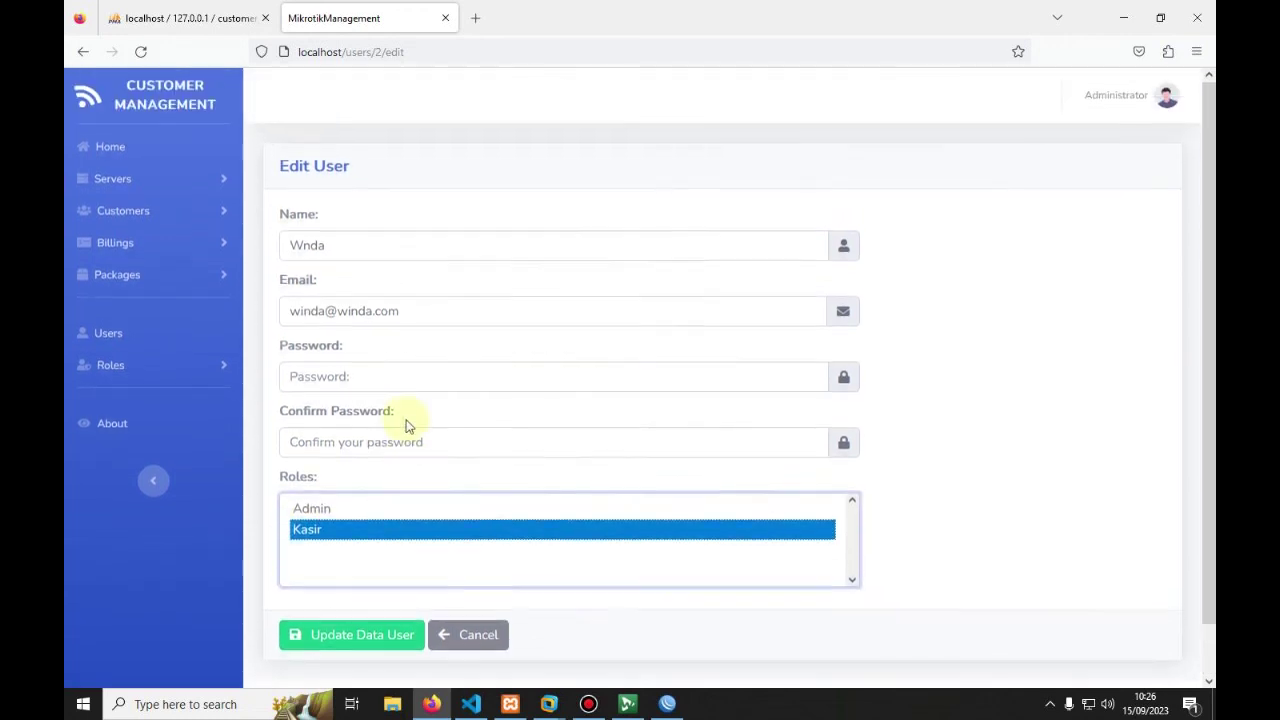
{"action": "left_click", "coordinate": [337, 636]}
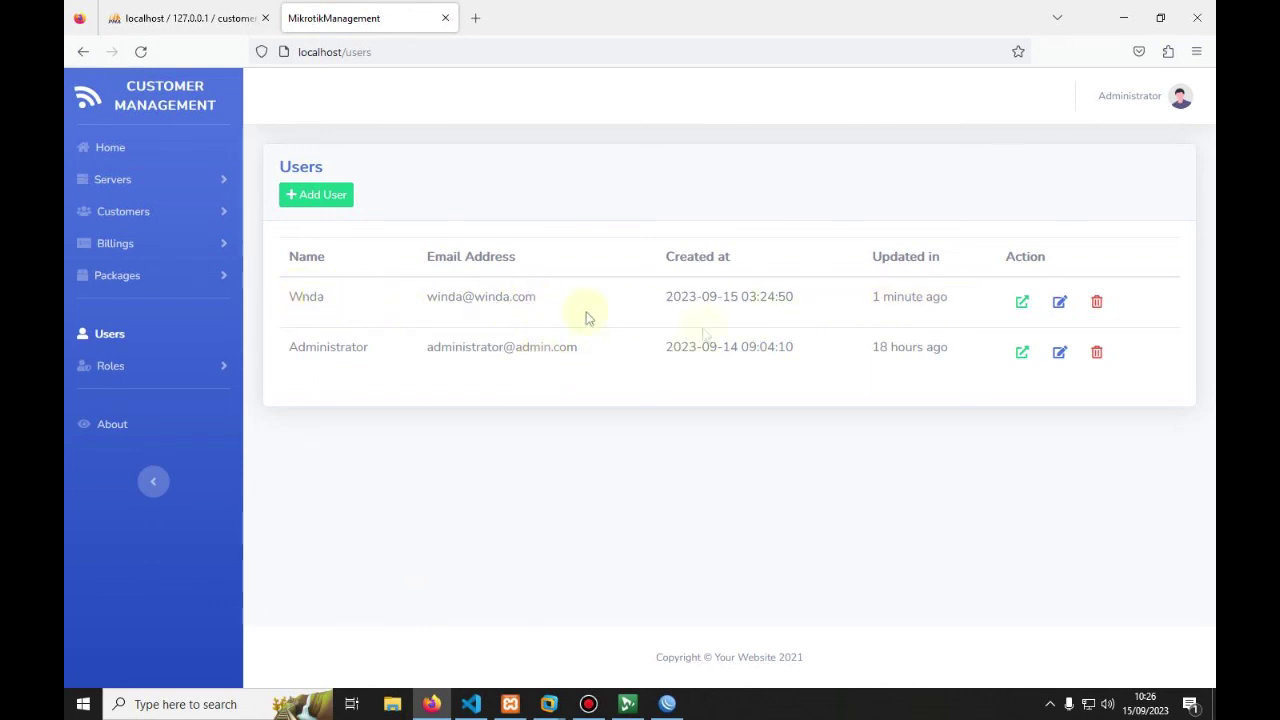
Step: Open the new user's details page and confirm the role reads Kasir
{"action": "left_click", "coordinate": [1028, 309]}
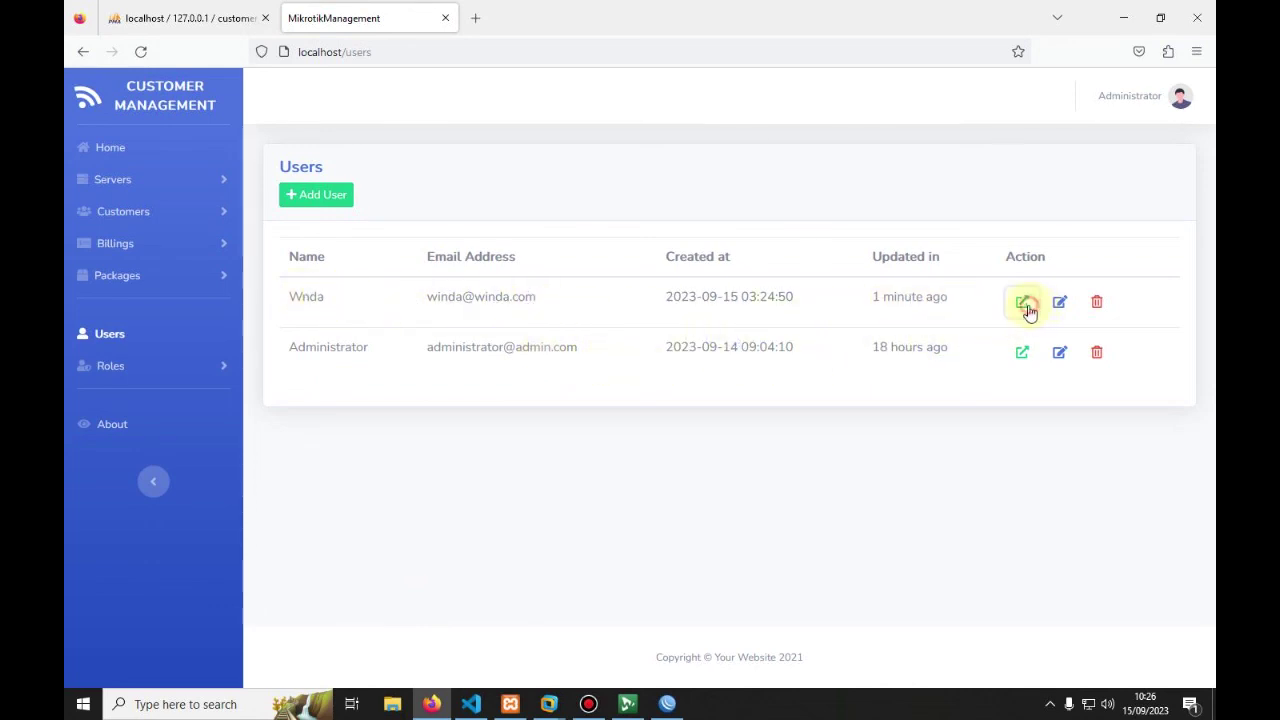
{"action": "left_click_drag", "start_coordinate": [330, 276], "coordinate": [409, 278]}
{"action": "left_click", "coordinate": [410, 278]}
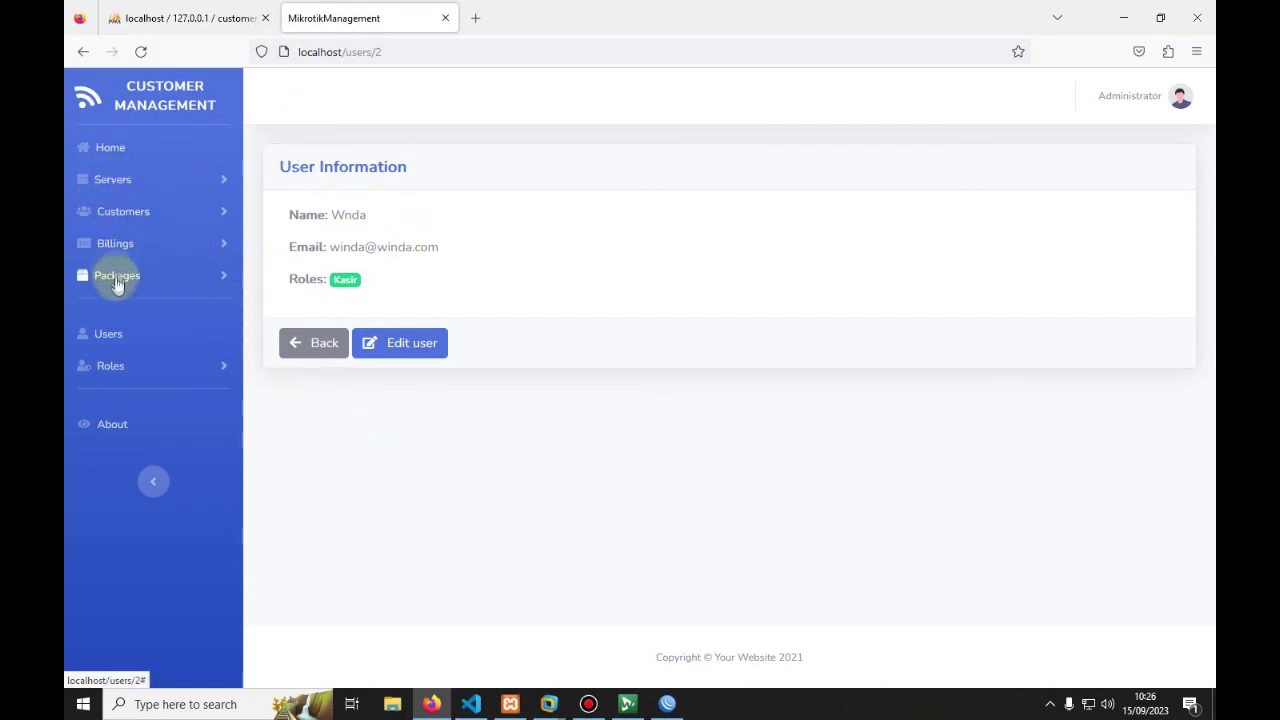
Step: View the paid bills list, then the full Customers List
{"action": "left_click", "coordinate": [121, 243]}
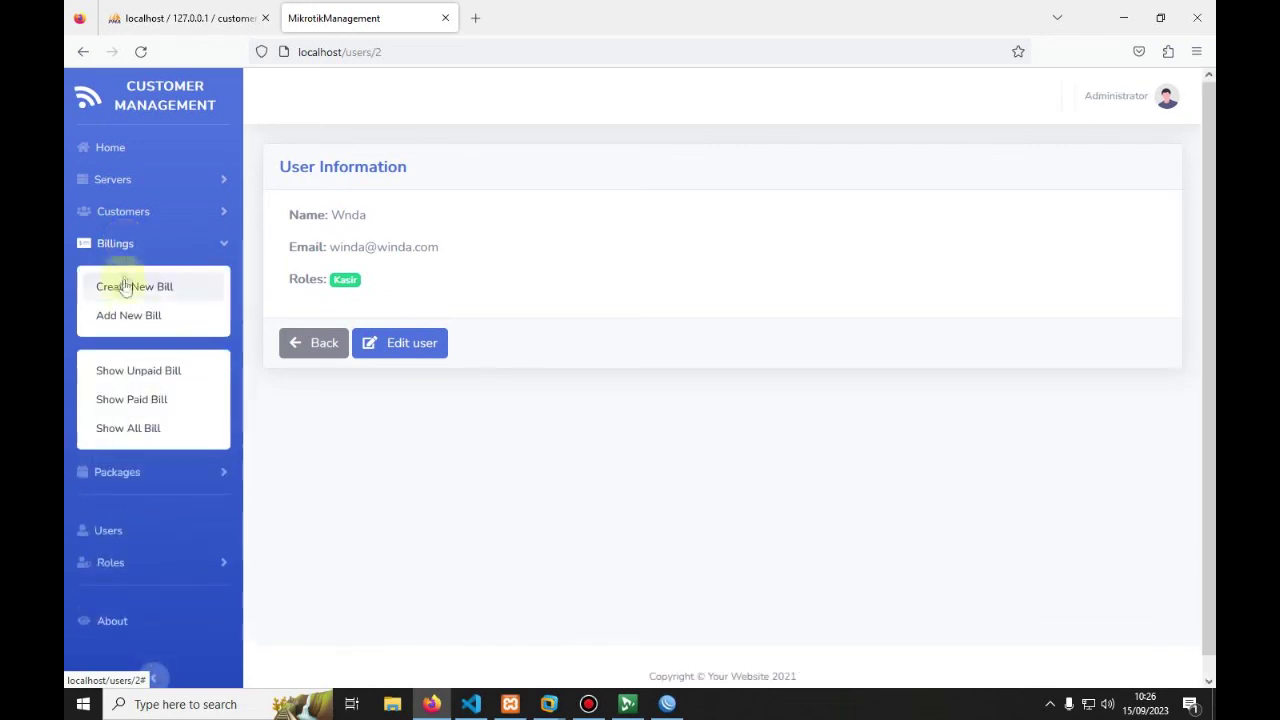
{"action": "left_click", "coordinate": [137, 410]}
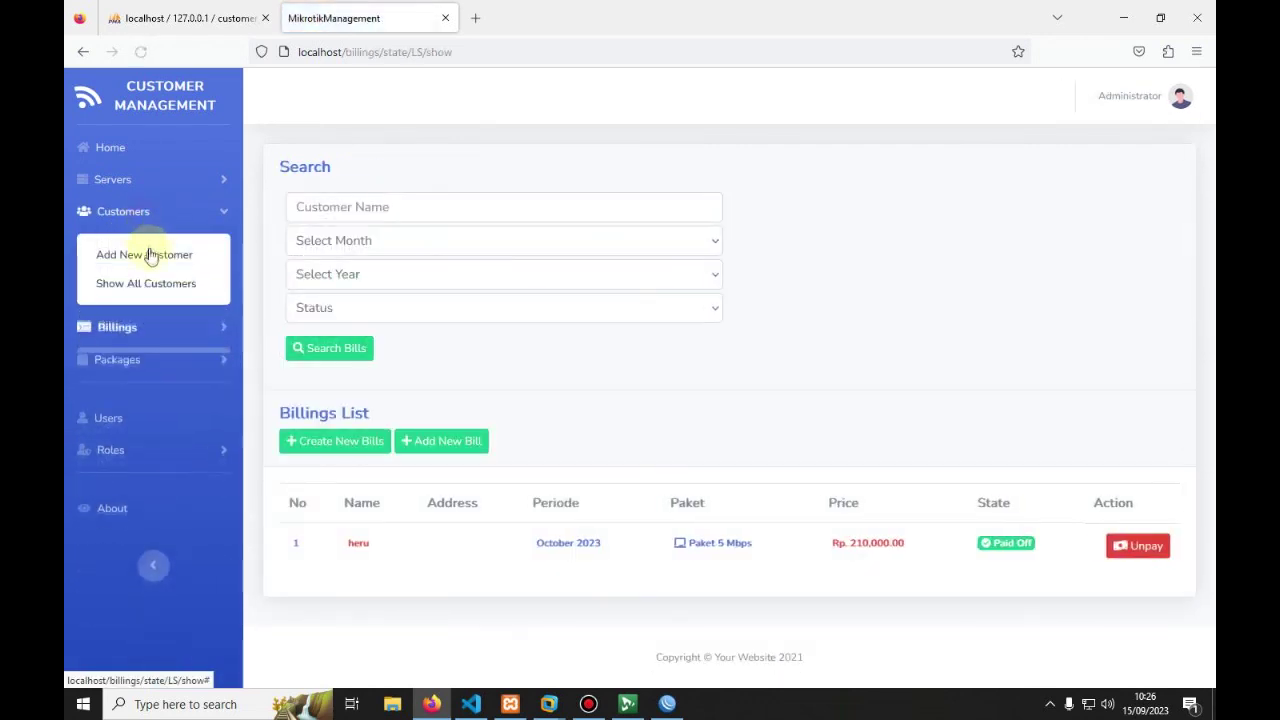
{"action": "left_click", "coordinate": [143, 284]}
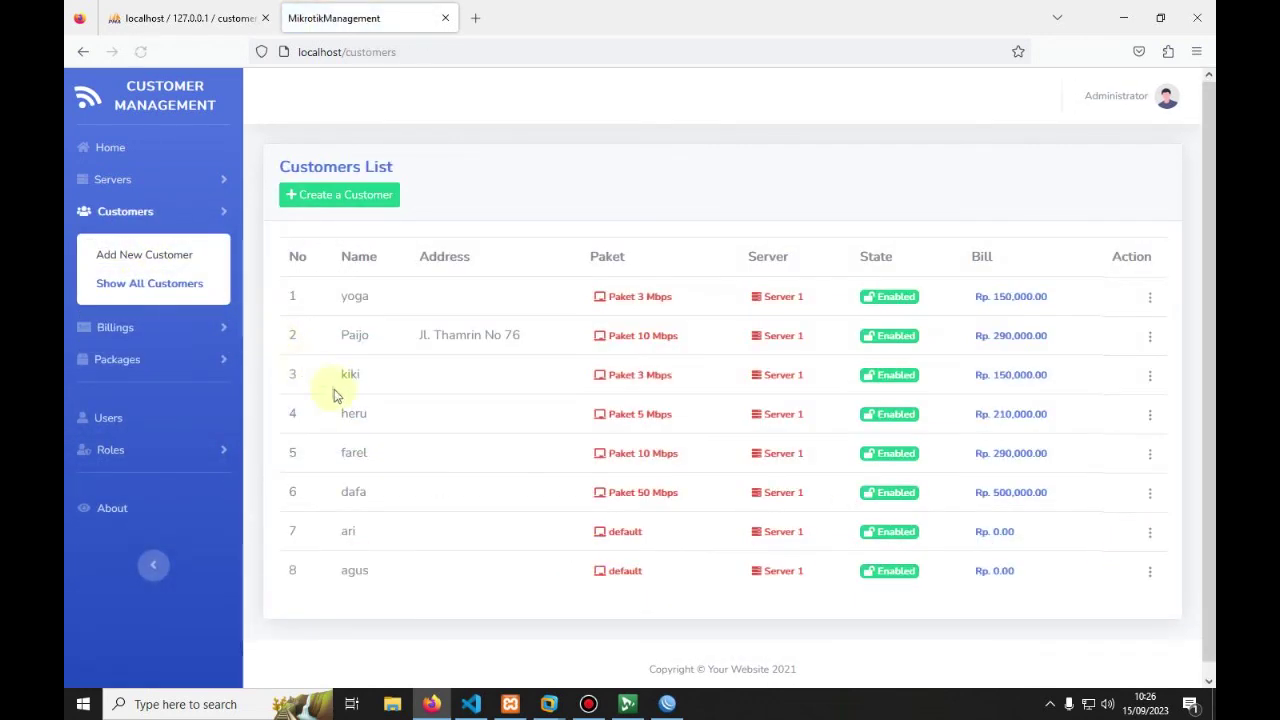